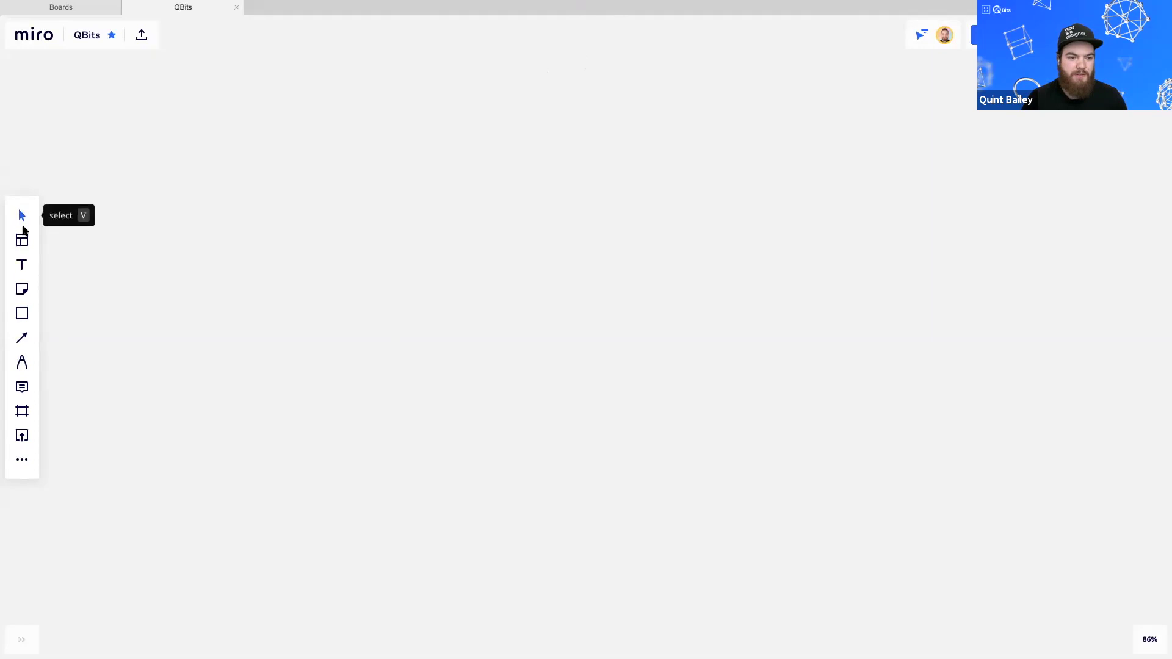
Place a sticky note reading "type in" on the empty board, and delete it
left_click(25, 288)
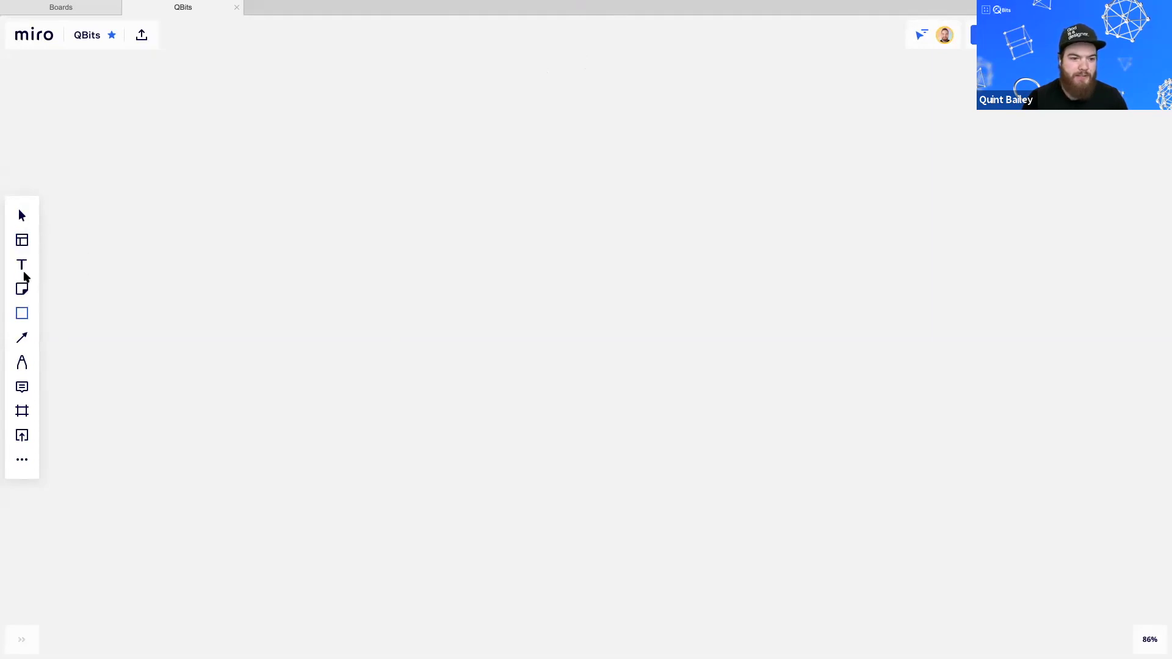
left_click(322, 252)
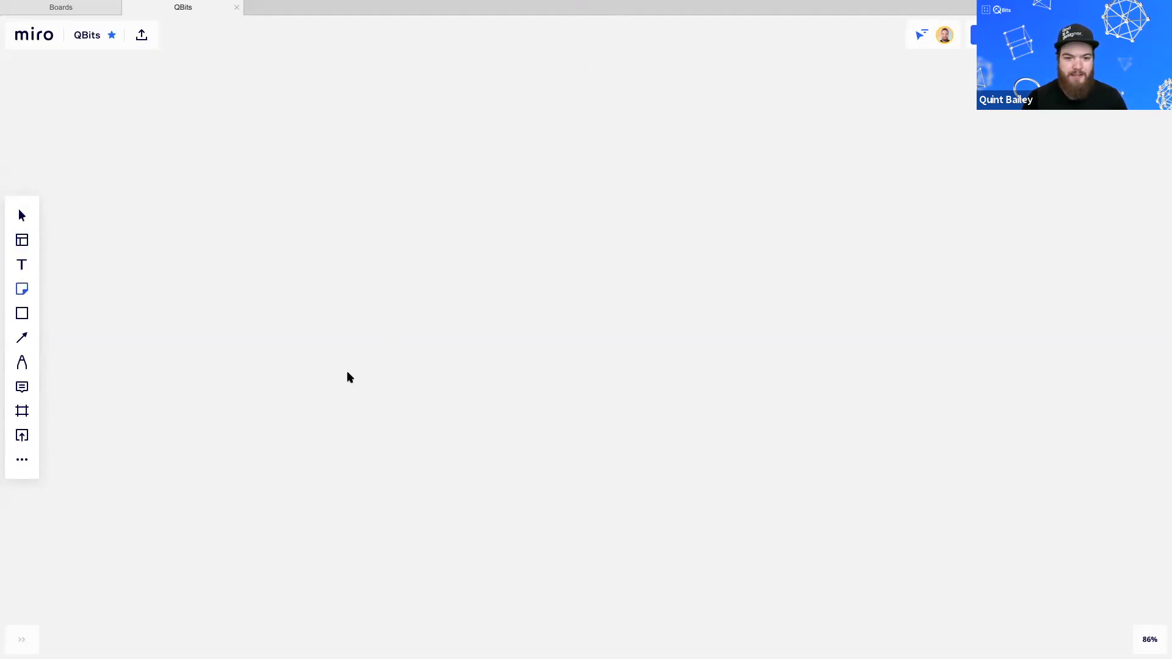
type("type")
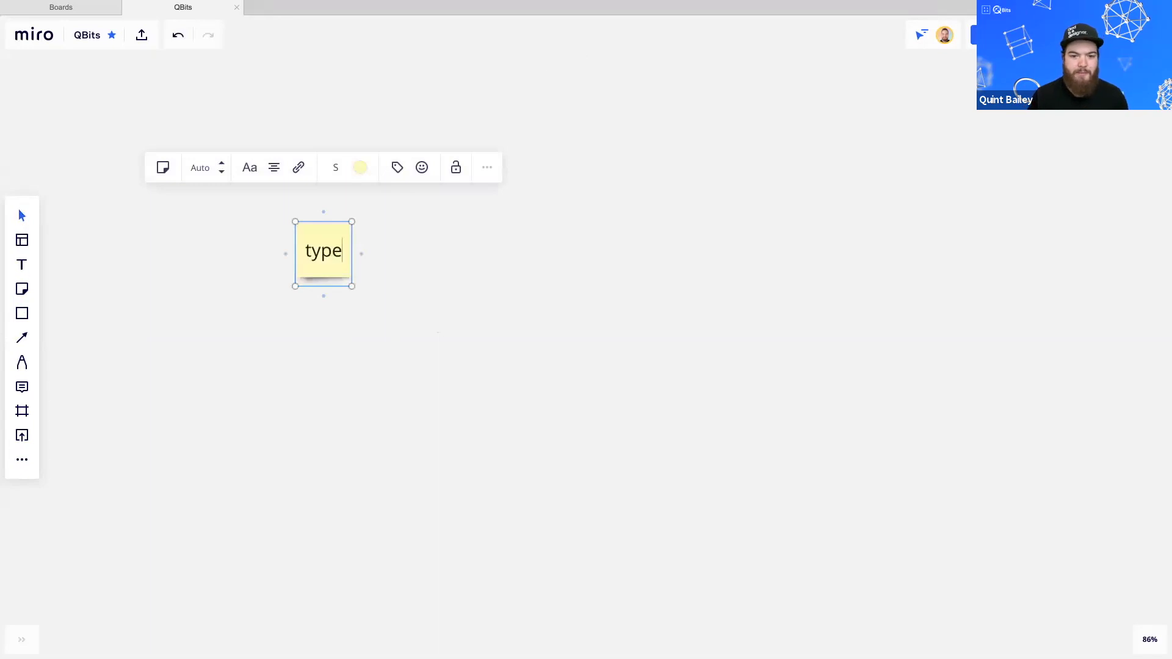
type(" in")
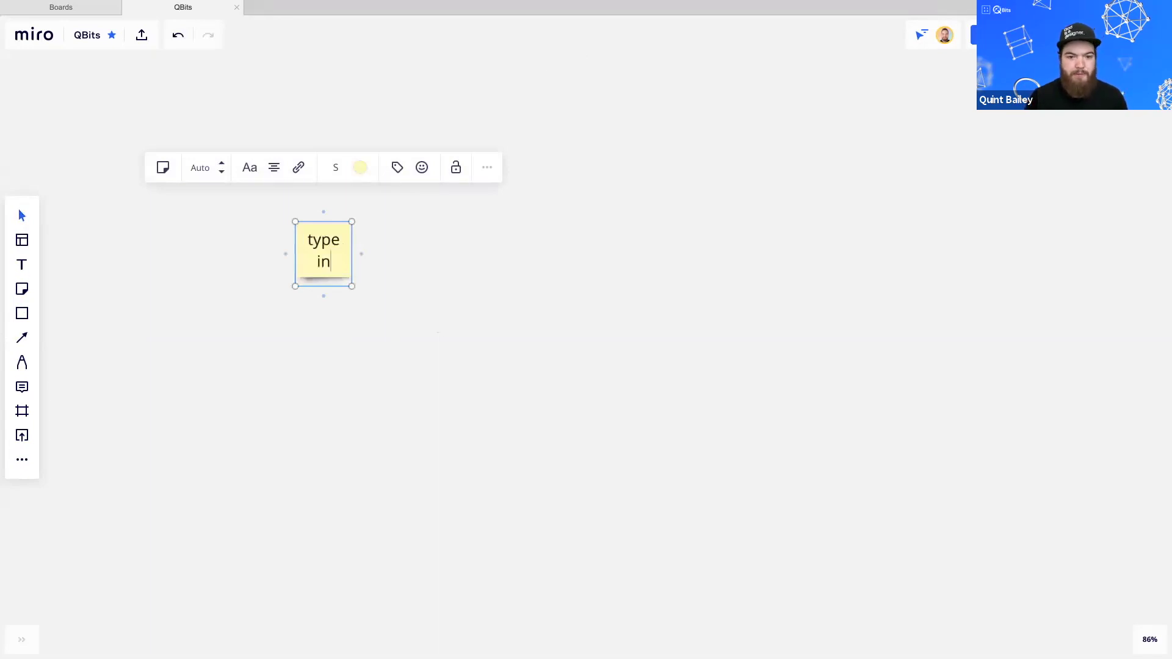
left_click(305, 291)
left_click(312, 263)
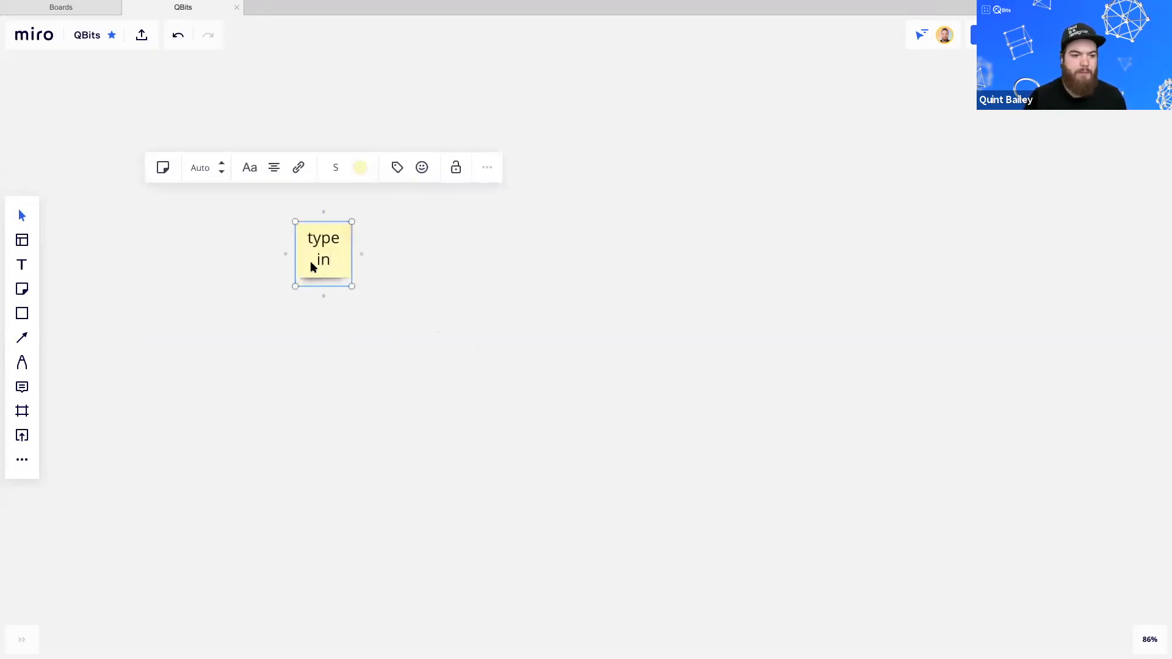
key("Delete")
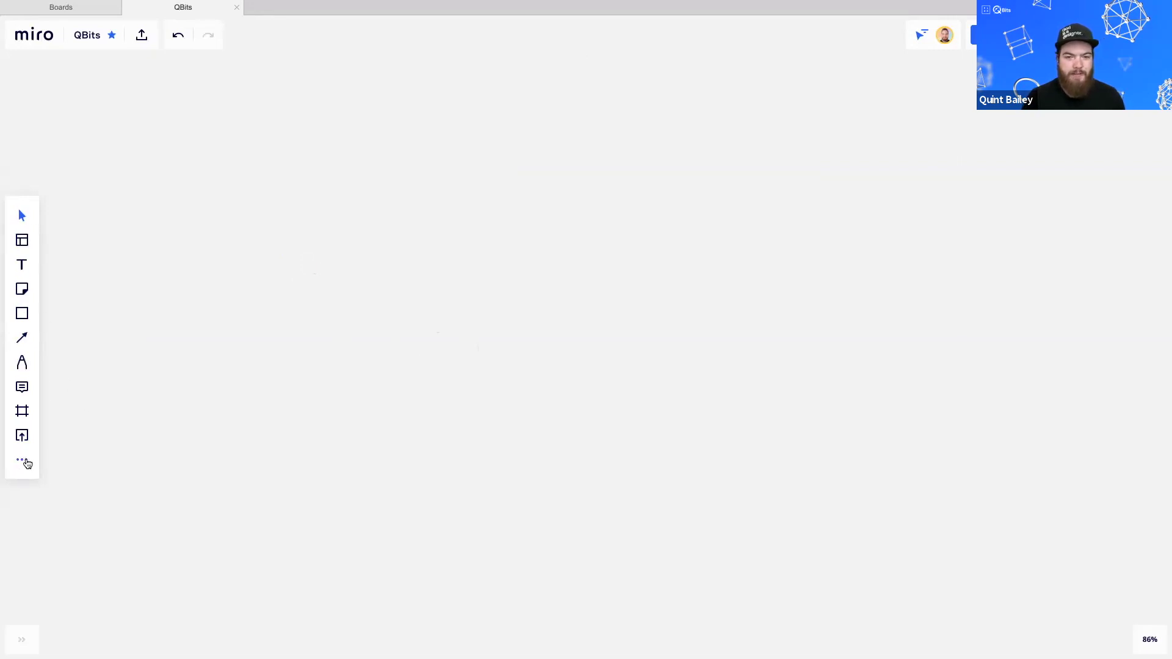
Open the Wireframe Library and look through its components and icons
left_click(24, 462)
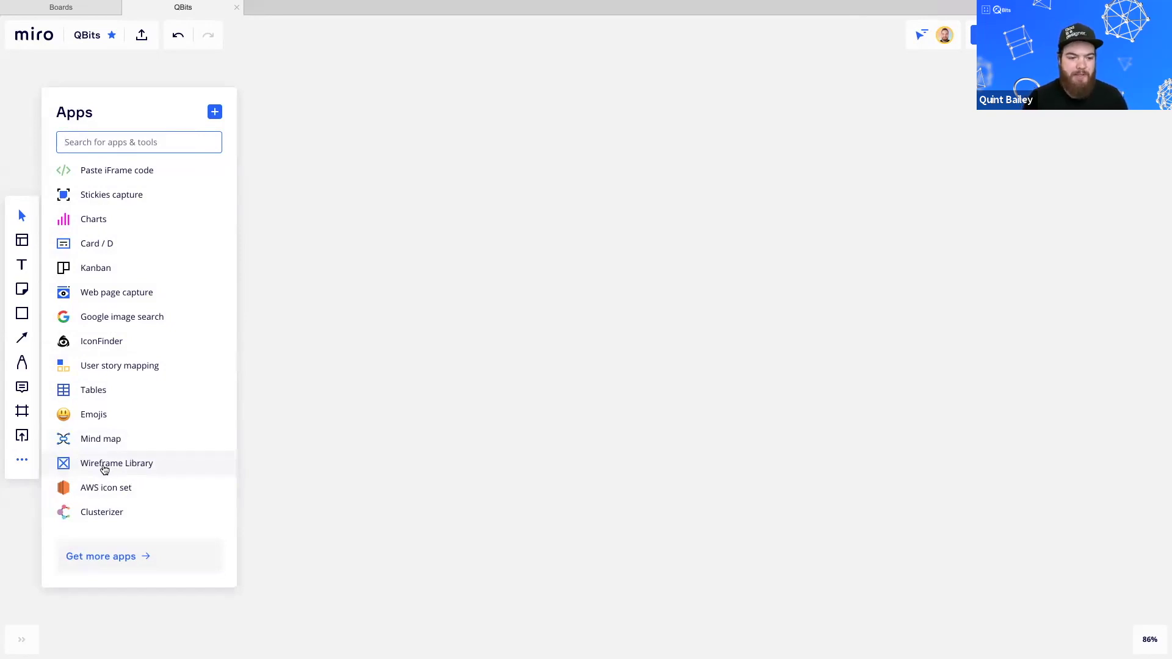
left_click(104, 467)
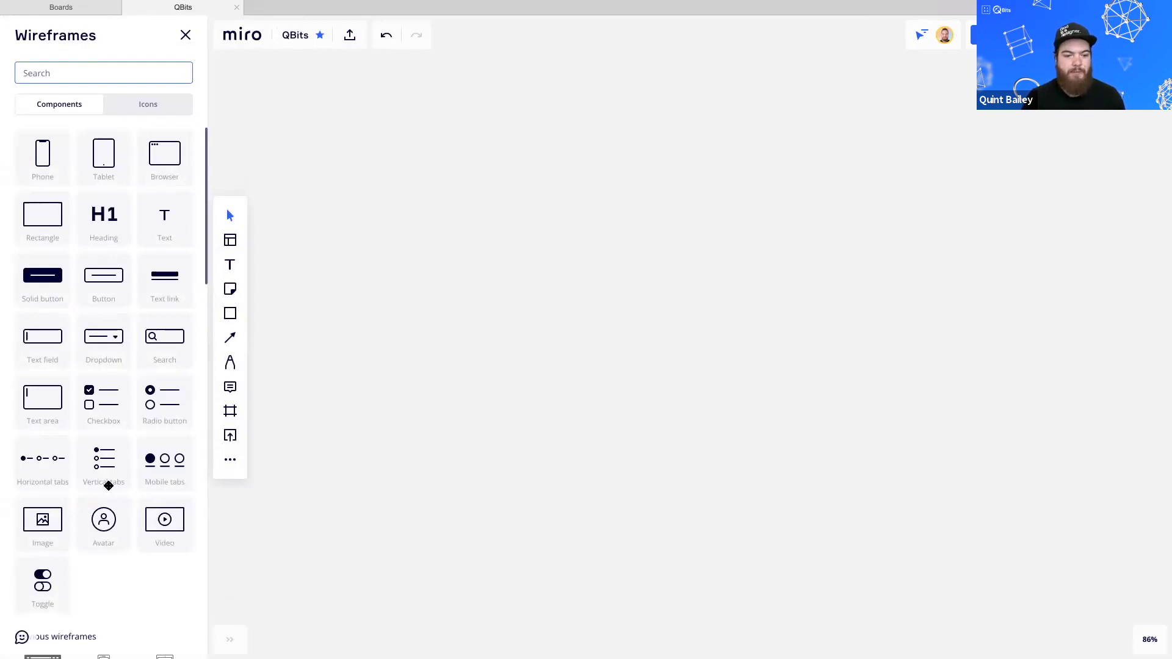
scroll(107, 482, "down", 7)
scroll(104, 318, "up", 7)
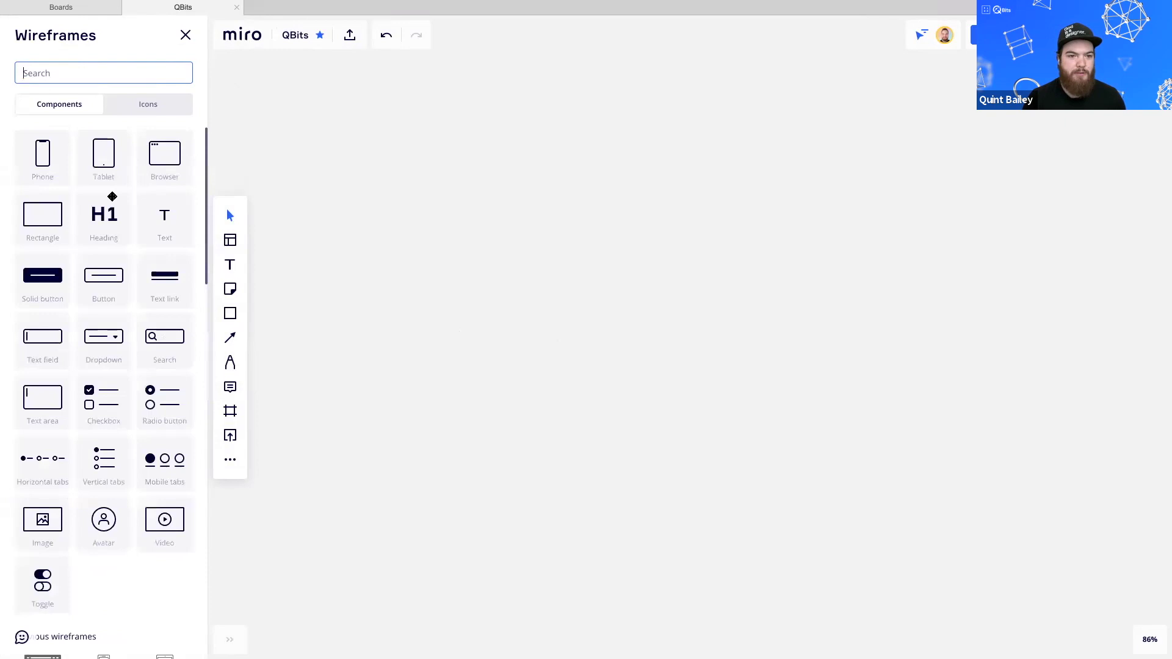
left_click(139, 105)
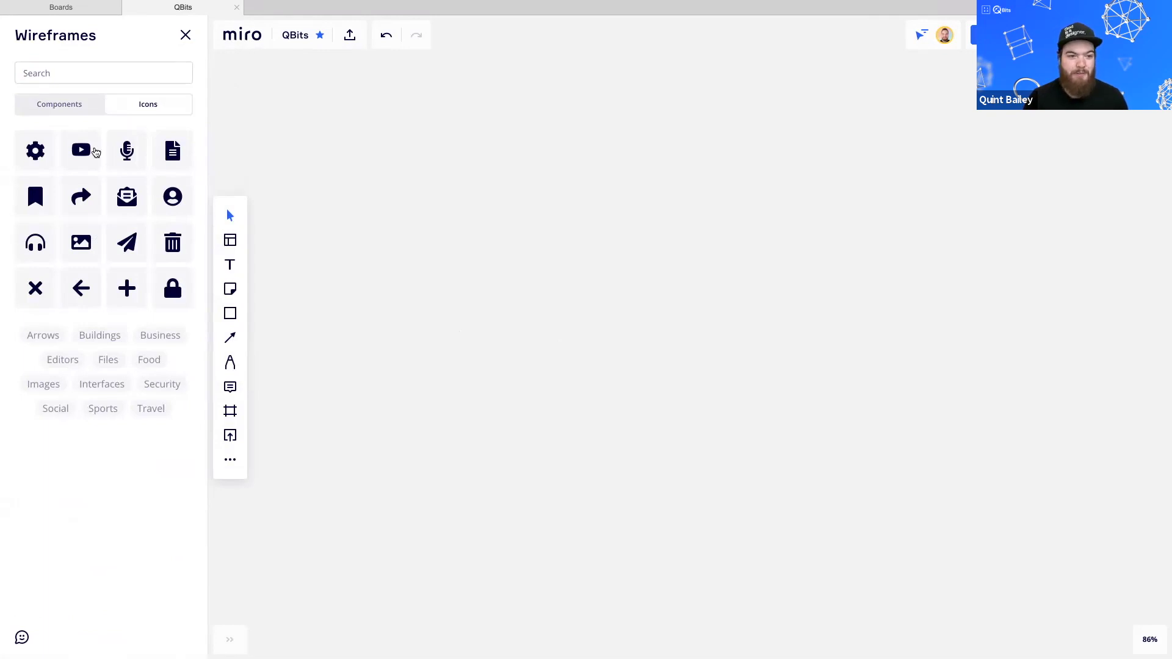
left_click(69, 110)
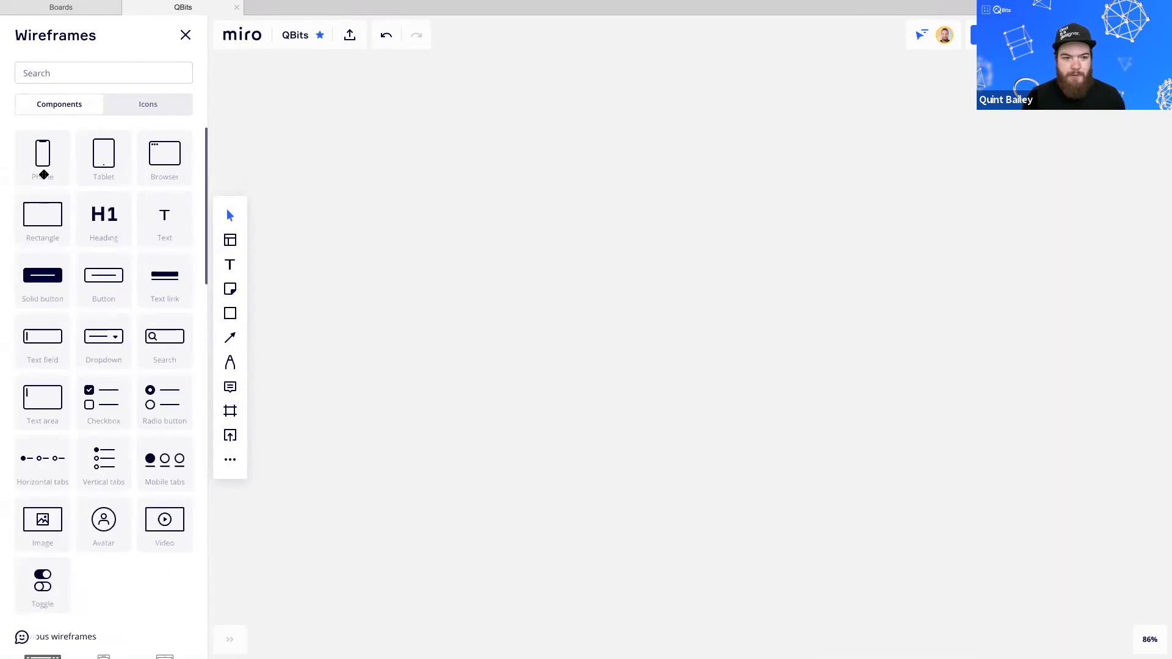
Place a Phone wireframe component on the empty board
left_click_drag(43, 151, 430, 345)
left_click(626, 331)
left_click_drag(462, 296, 470, 309)
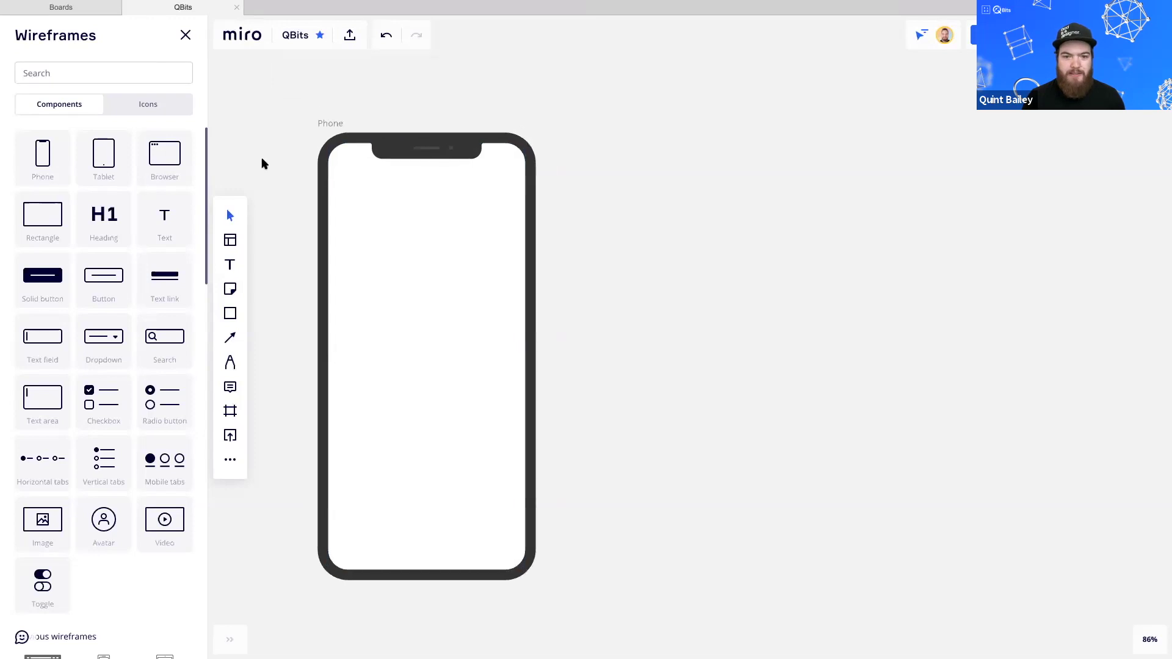
left_click_drag(518, 262, 548, 329)
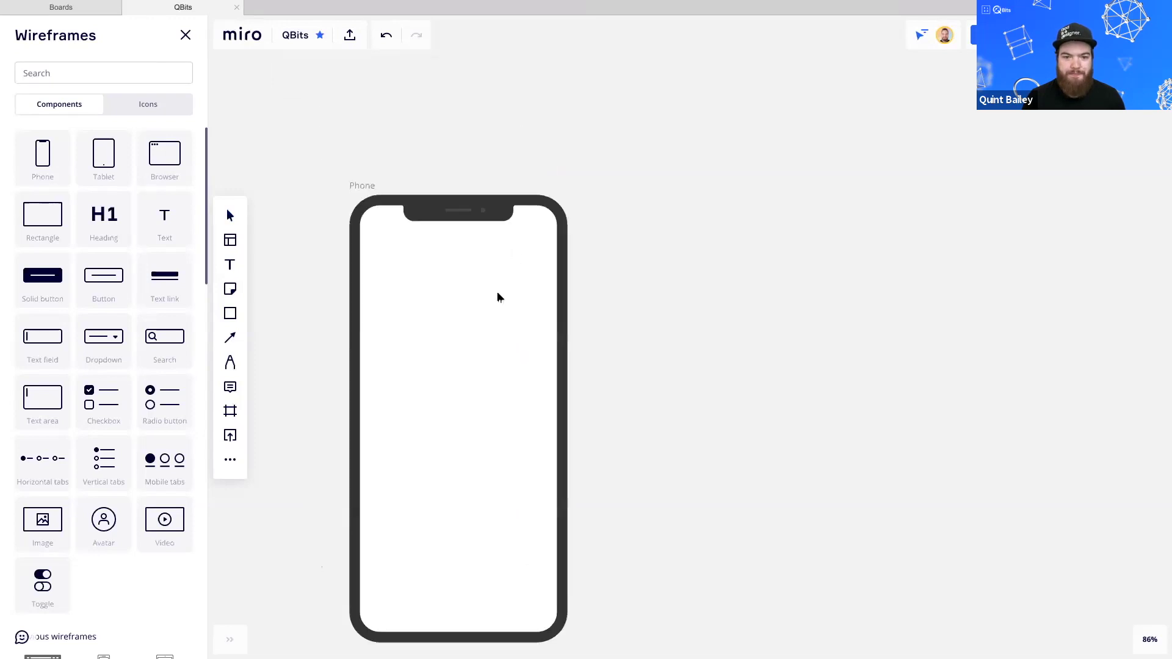
Hide and restore the phone's device frame, and rotate the phone to landscape and back to portrait
left_click(361, 193)
left_click(379, 157)
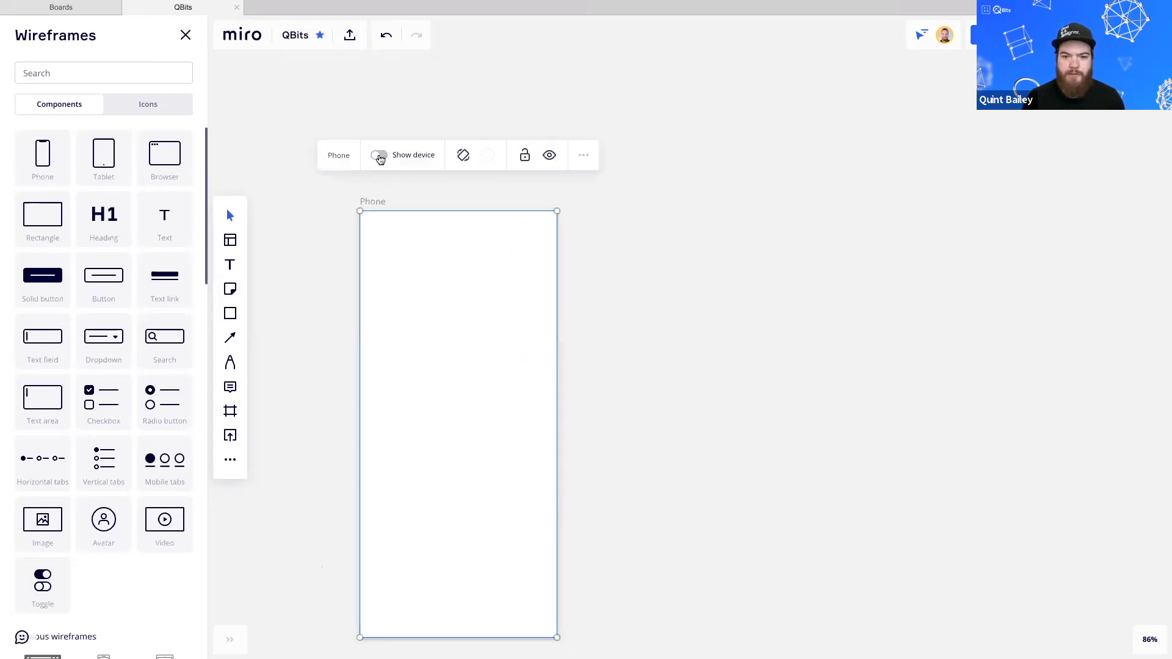
left_click(379, 157)
scroll(567, 333, "down", 1)
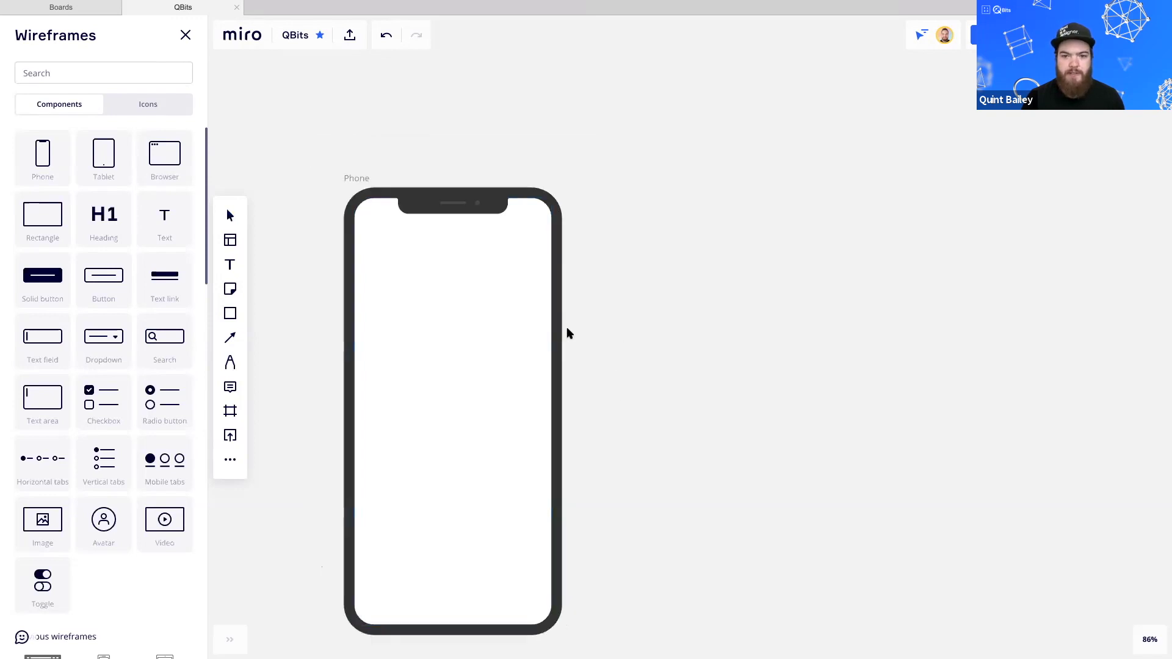
left_click(457, 140)
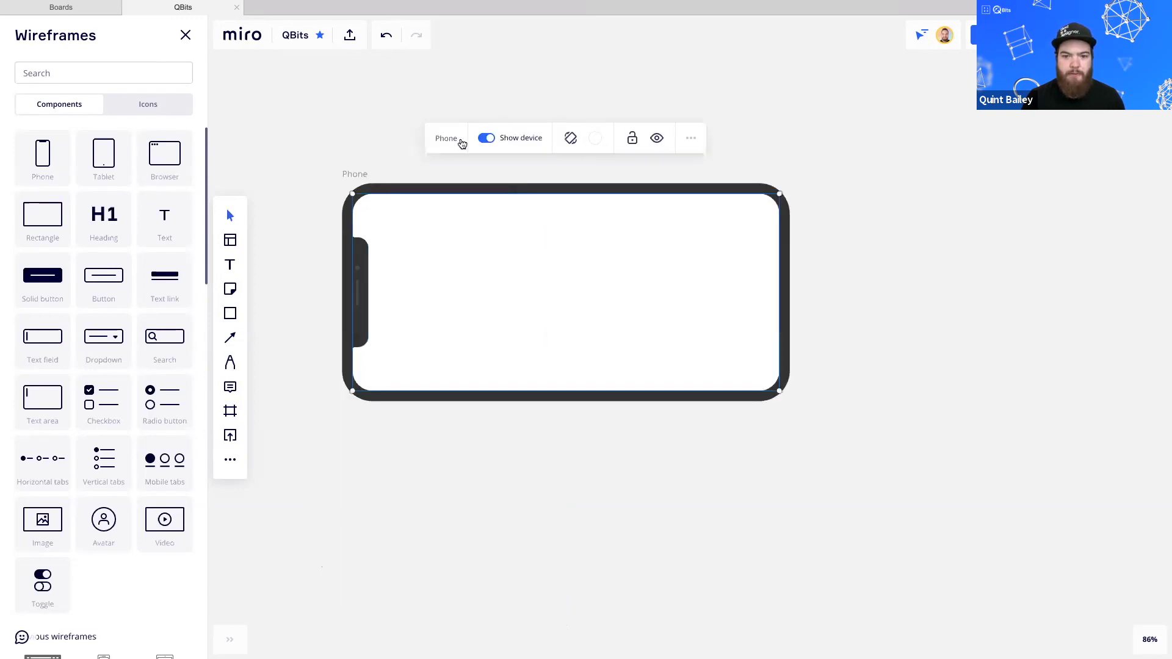
left_click(570, 138)
Try a black background on the phone screen, and set it back to white
left_click(482, 139)
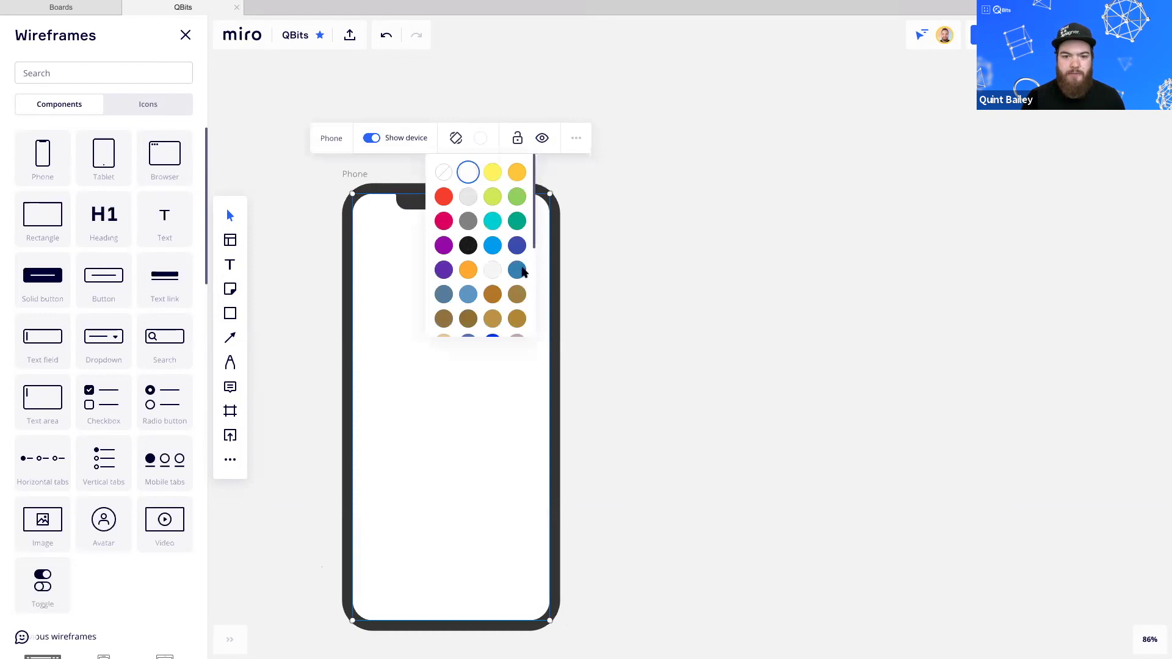
left_click(468, 245)
left_click(357, 177)
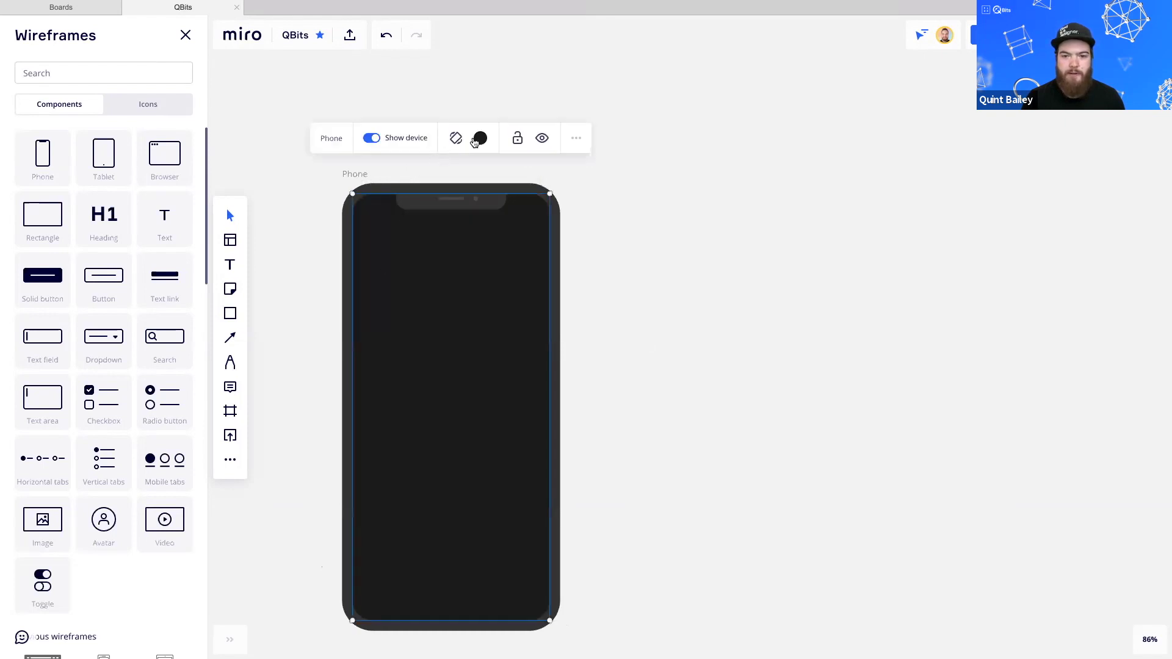
left_click(482, 139)
left_click(467, 174)
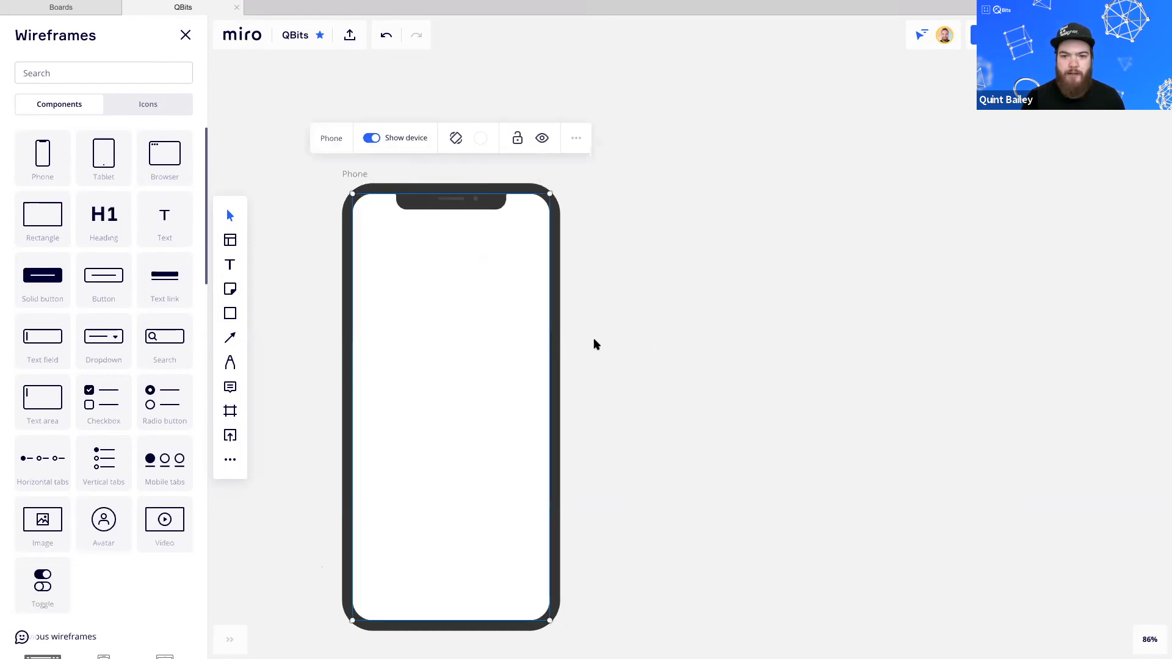
Add a heading reading "Title goes here" near the top of the phone screen and nudge it slightly upward
left_click_drag(569, 346, 598, 299)
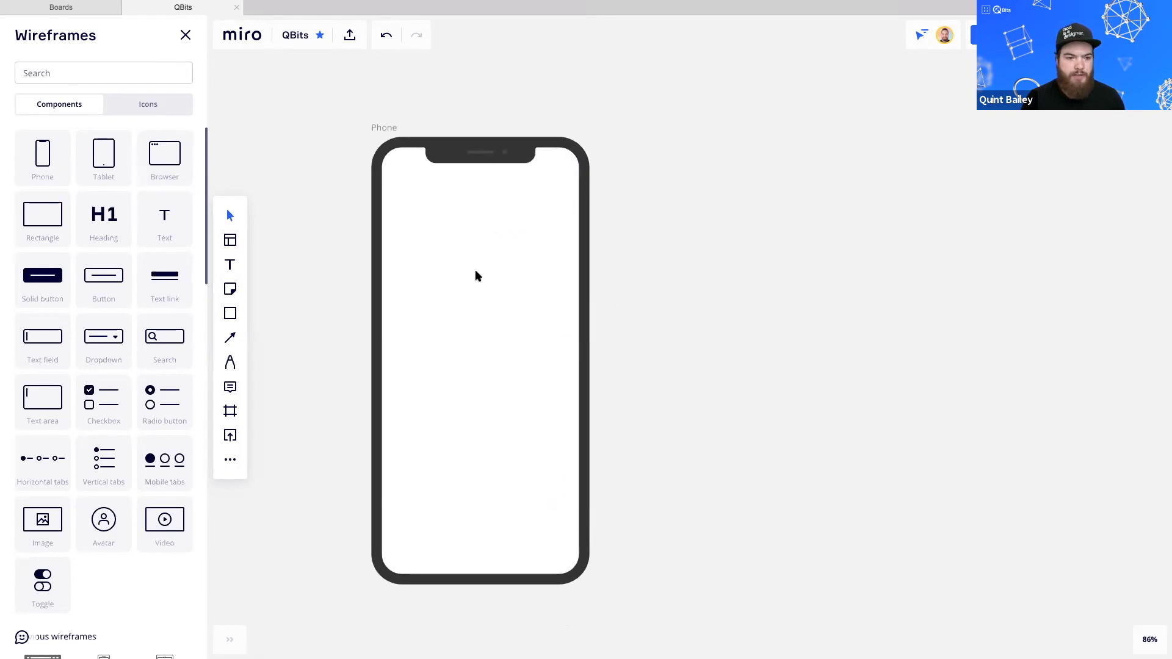
scroll(475, 269, "up", 2)
scroll(478, 288, "left", 1)
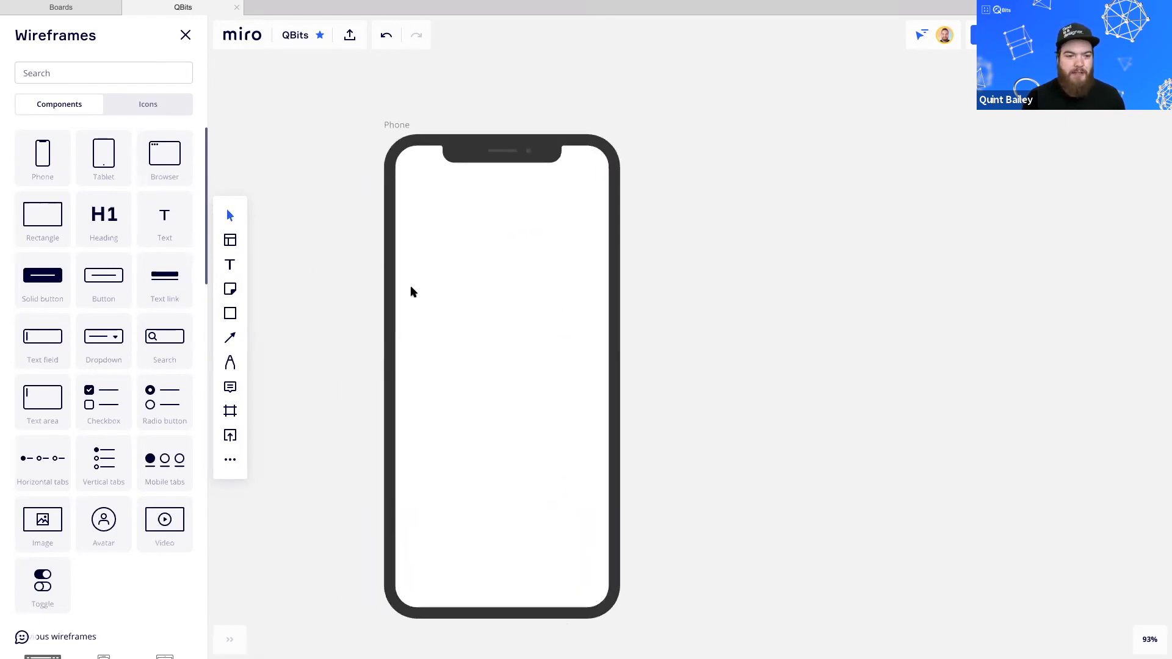
left_click_drag(461, 330, 467, 327)
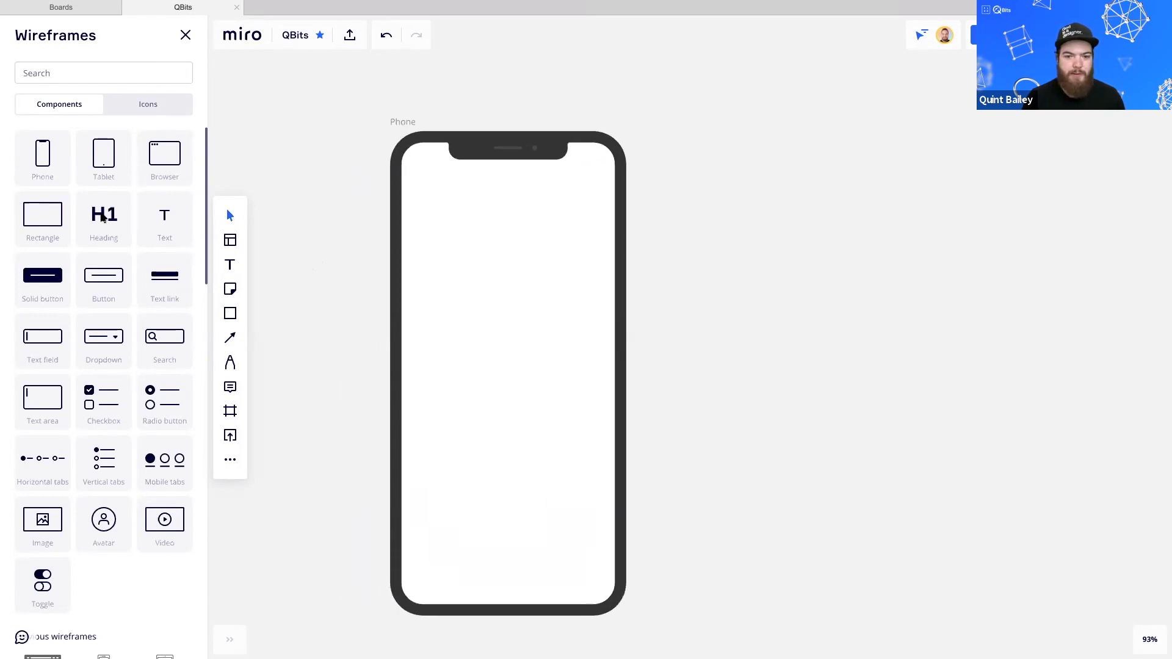
left_click_drag(104, 219, 489, 220)
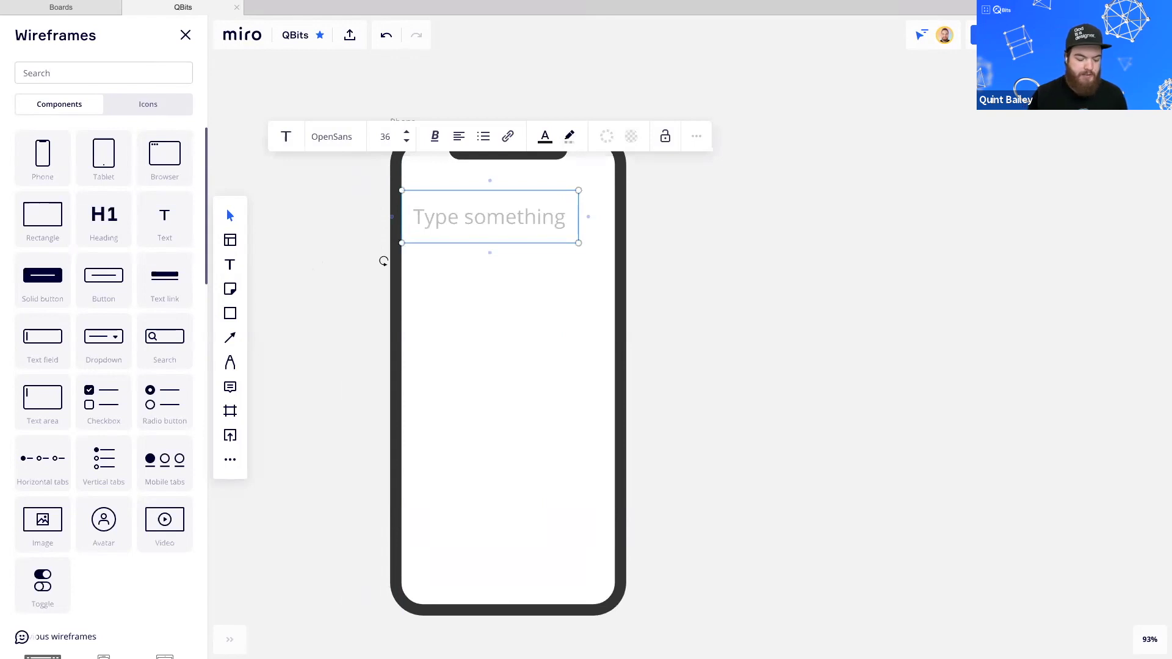
type("Title goes ")
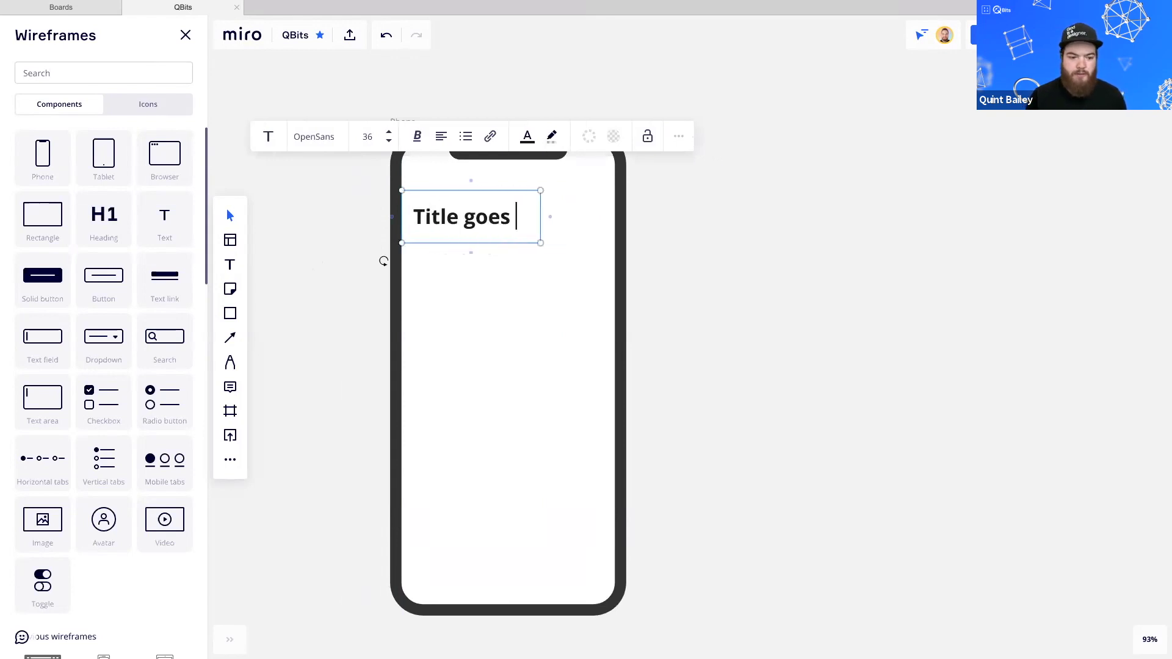
type("here")
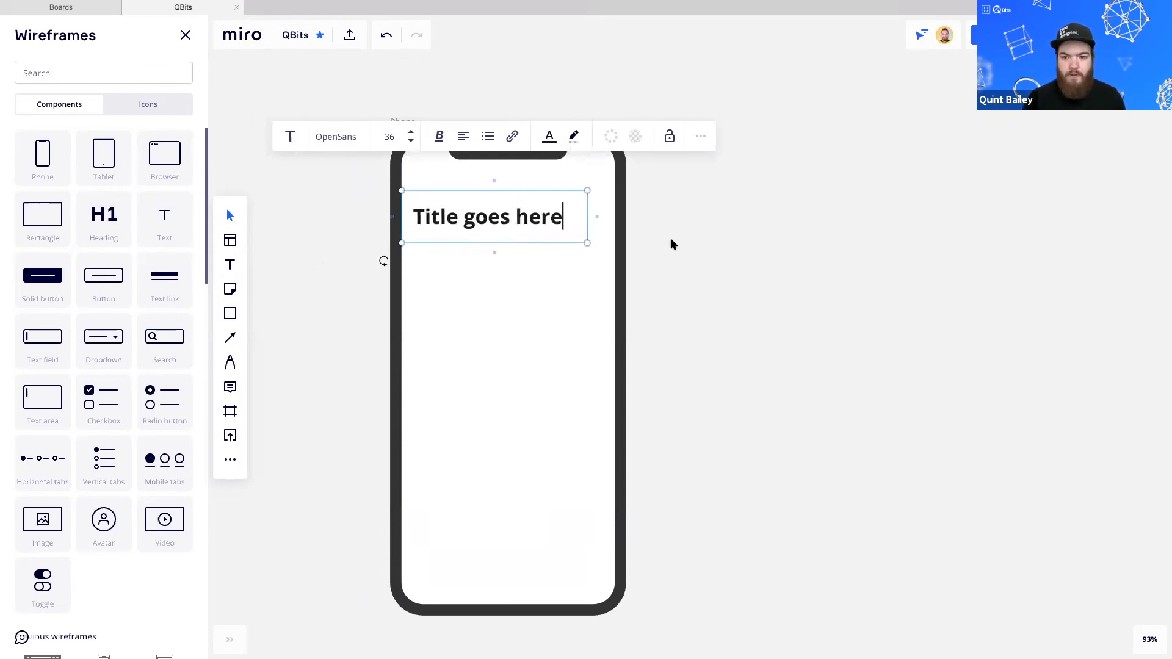
key("Escape")
left_click_drag(481, 218, 483, 218)
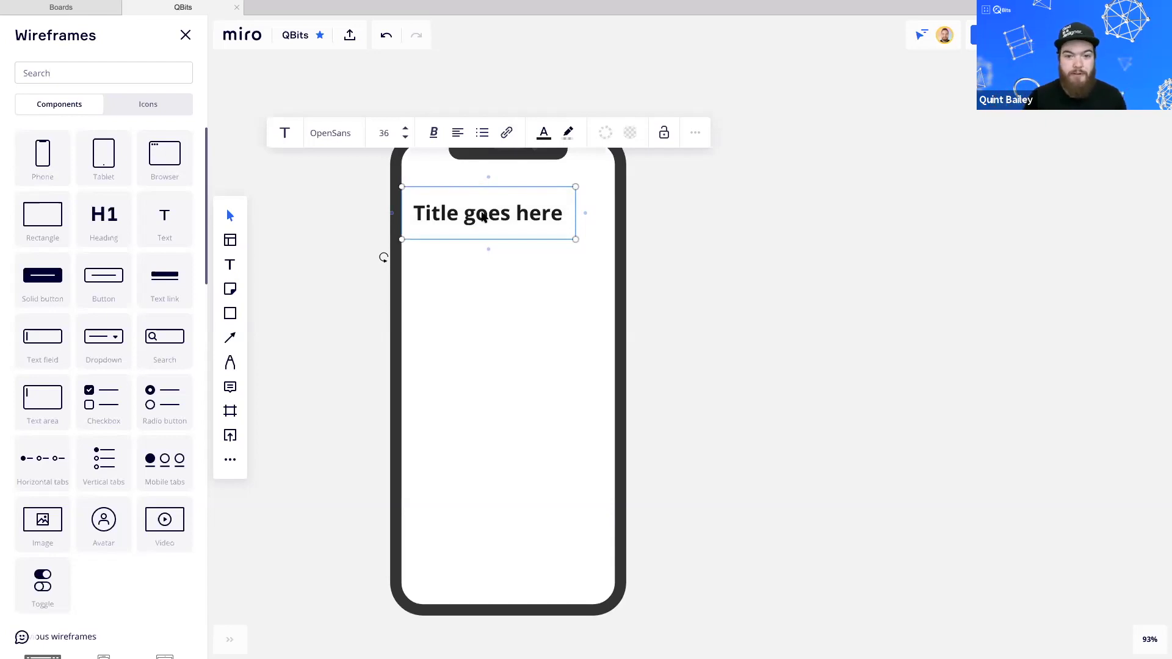
Try smaller font sizes such as 14 and 18 on the title heading, and return it to 36
left_click(407, 140)
left_click(406, 140)
left_click(406, 139)
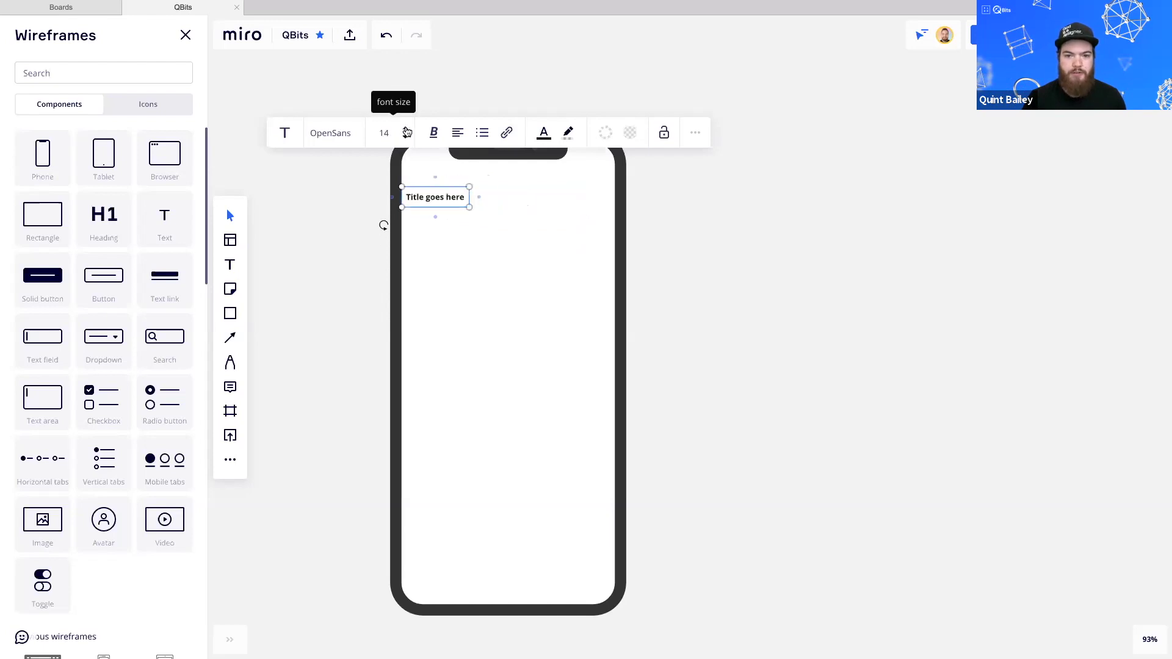
left_click(405, 128)
left_click(405, 128)
left_click(405, 128)
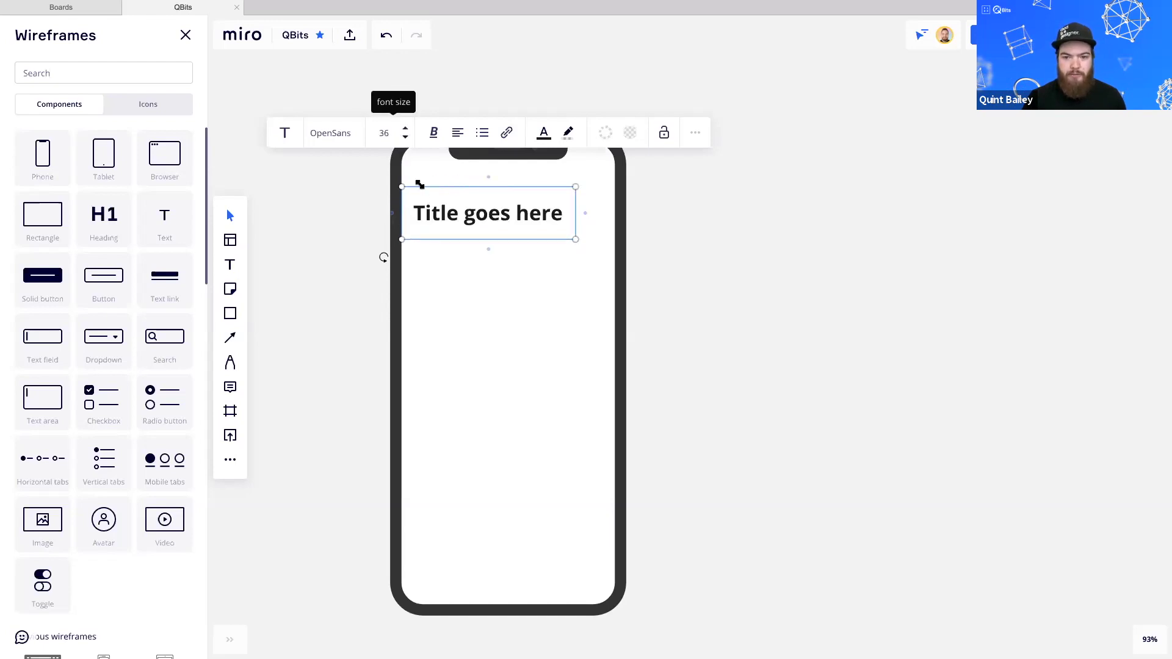
left_click(406, 140)
left_click(406, 140)
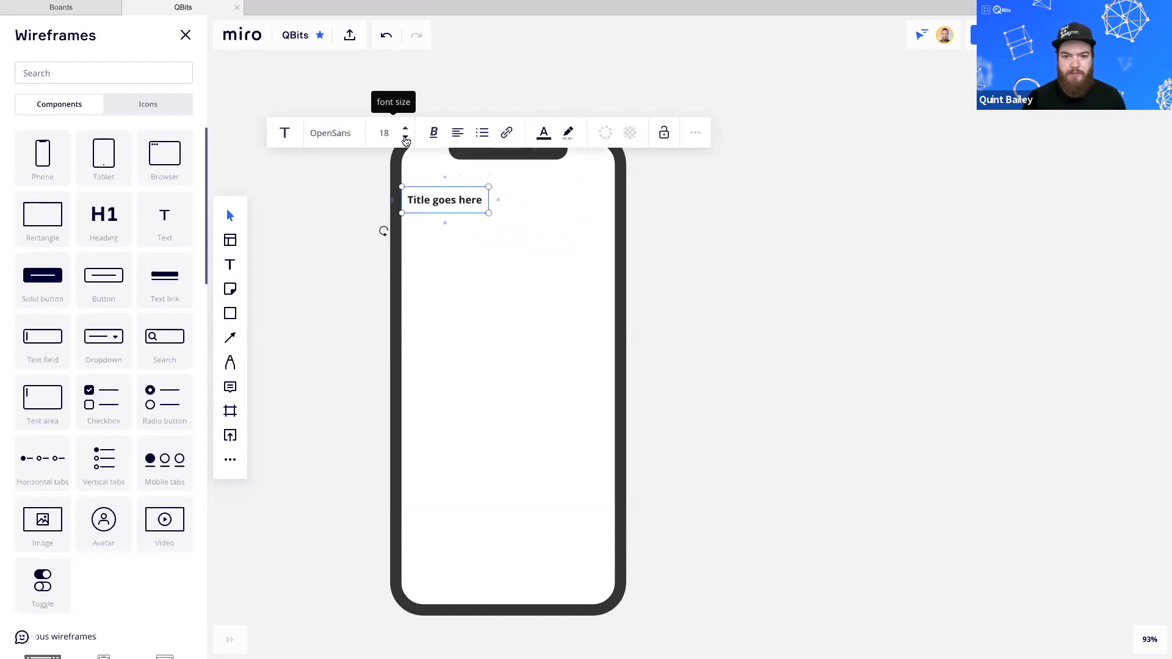
left_click(406, 141)
left_click(405, 128)
left_click(405, 128)
left_click(405, 128)
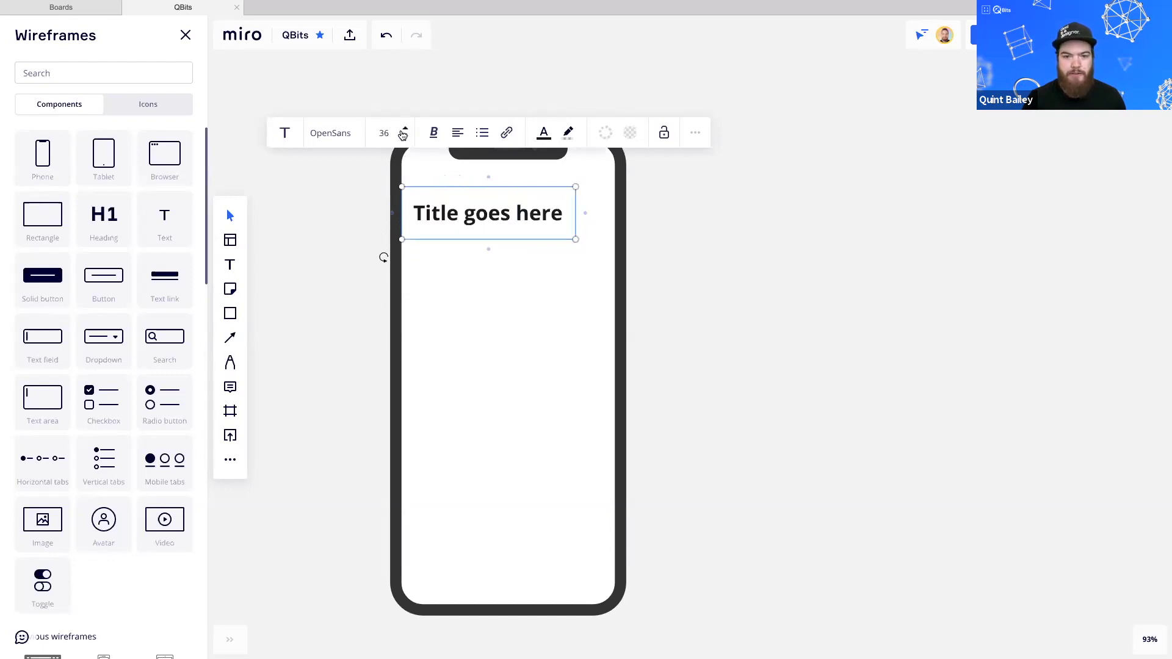
Add a text component reading "Subheading" and position it directly beneath the title on the phone screen
left_click_drag(701, 291, 637, 307)
left_click(493, 209)
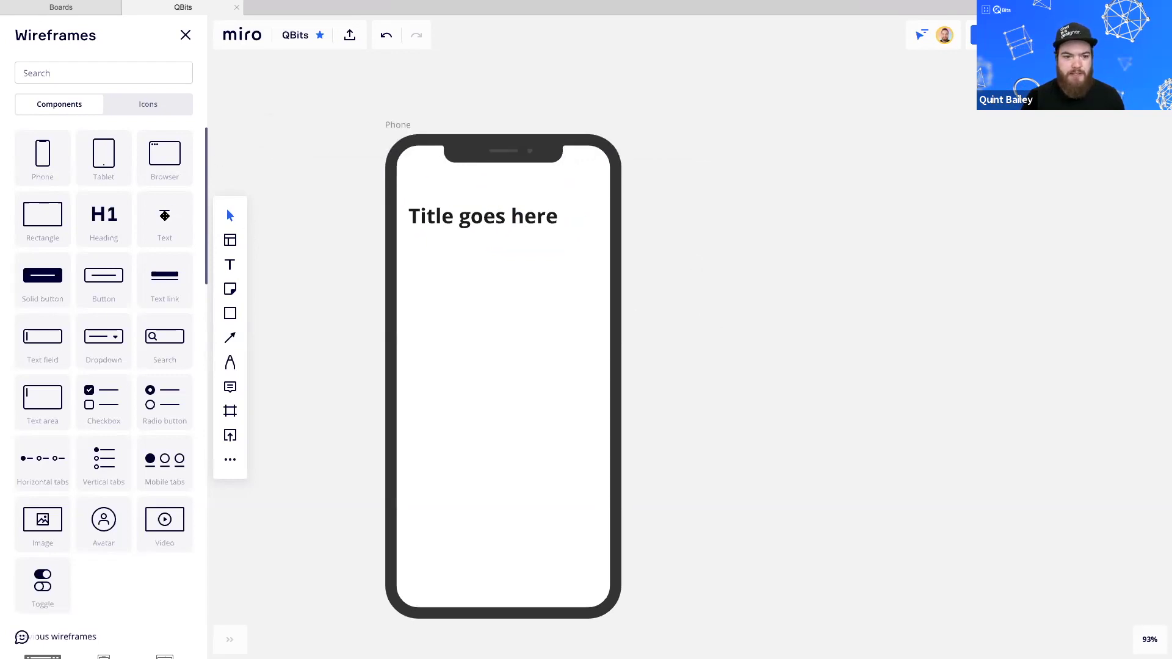
left_click_drag(171, 219, 444, 255)
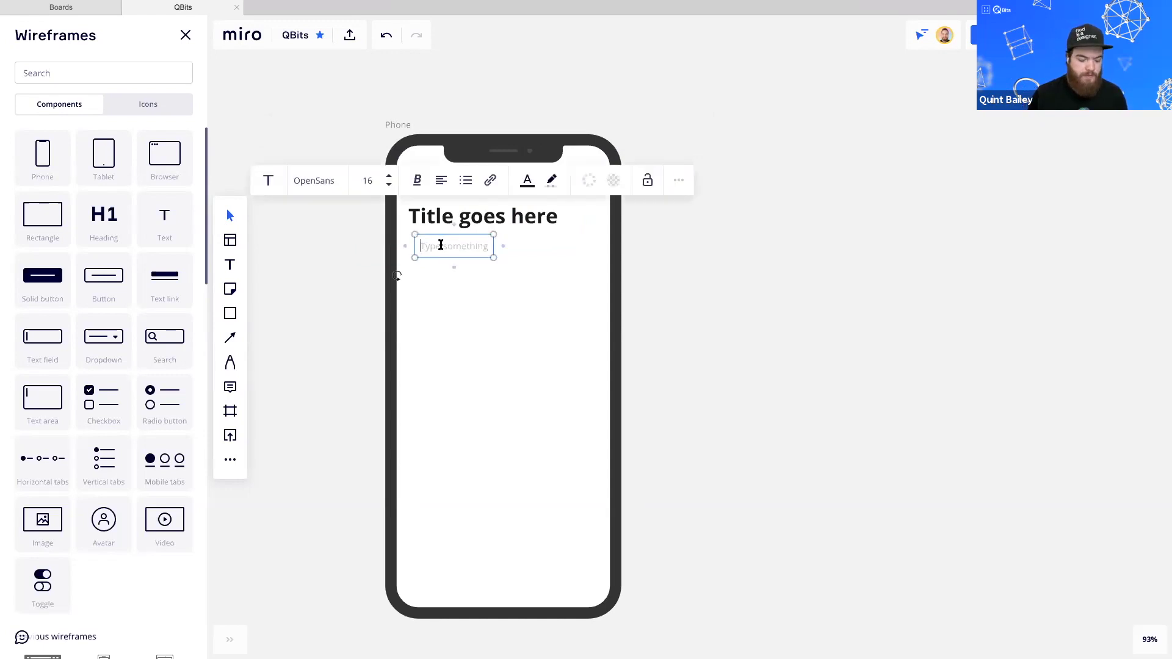
type("Subheading")
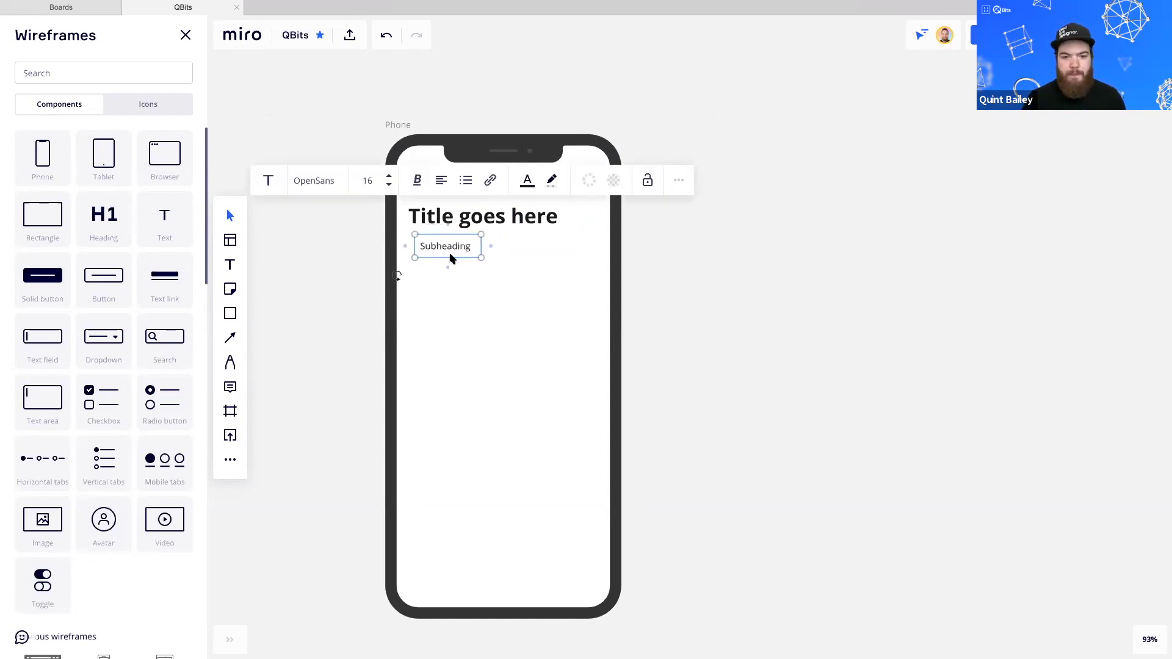
left_click_drag(450, 258, 441, 253)
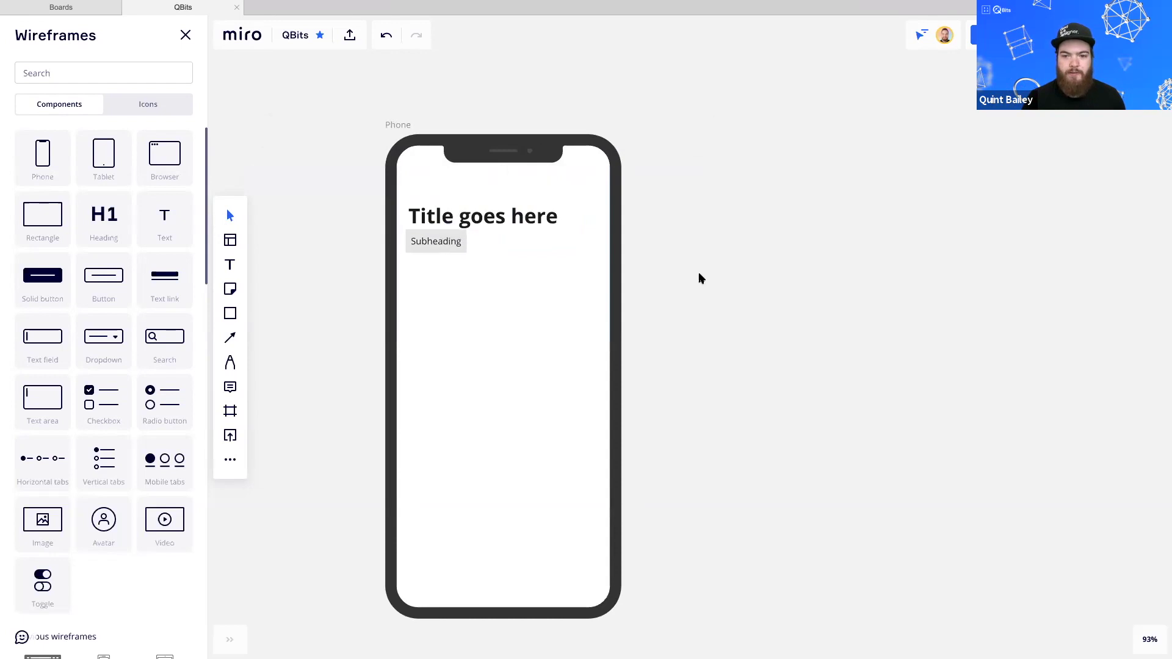
scroll(610, 320, "right", 2)
left_click(401, 211)
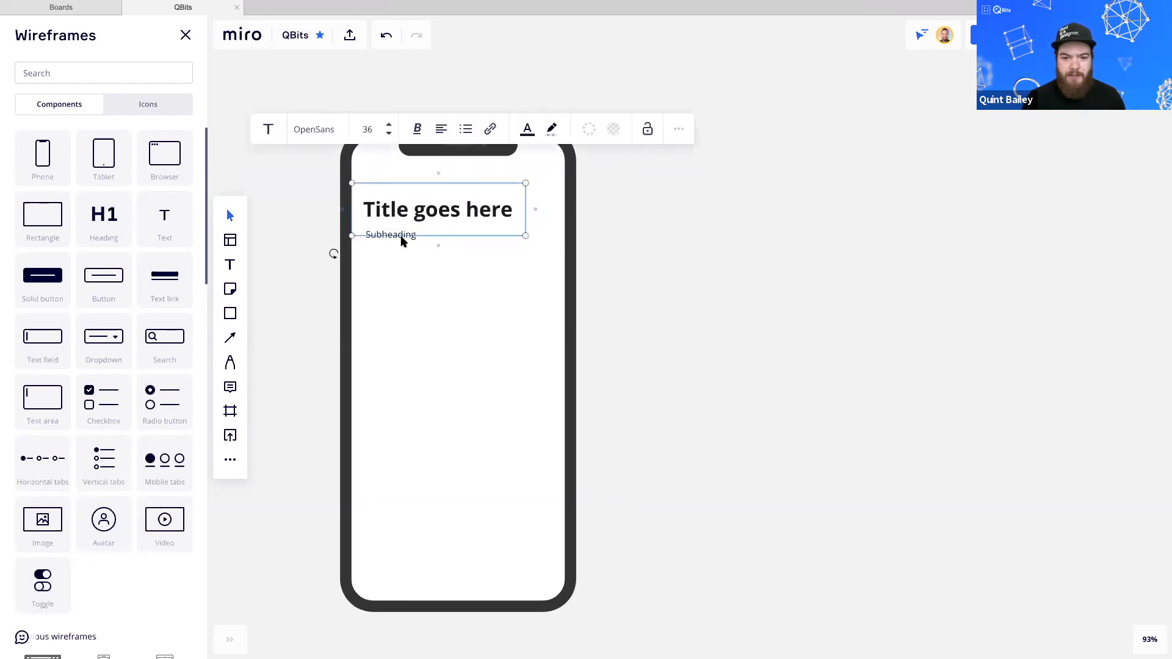
key("Escape")
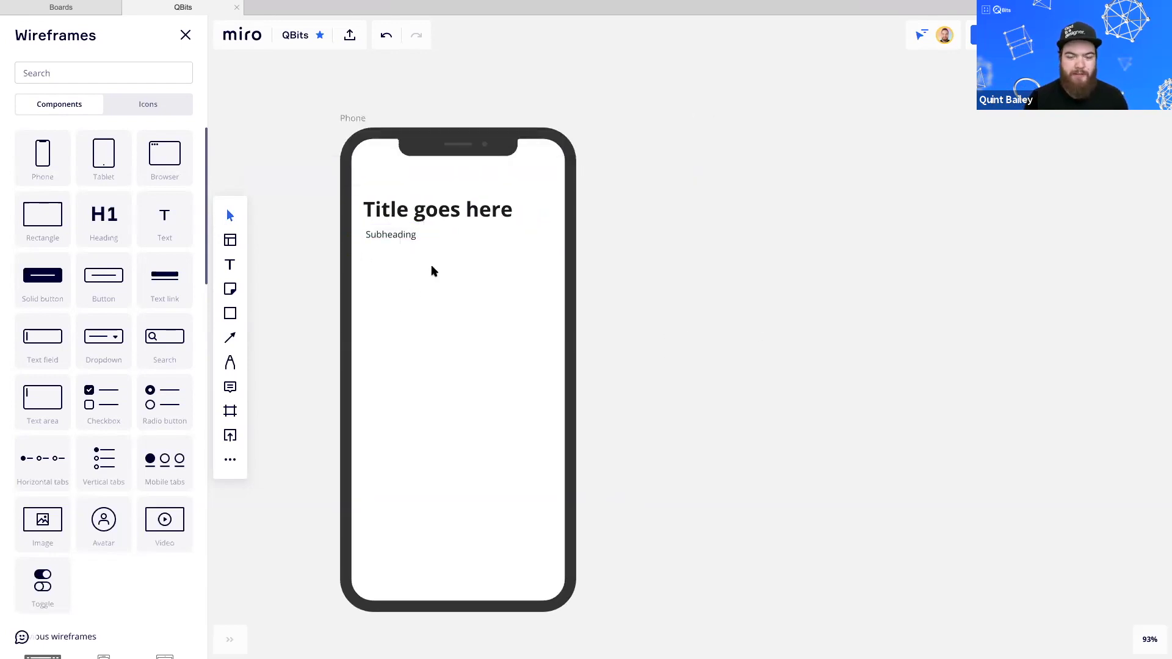
left_click_drag(465, 288, 476, 280)
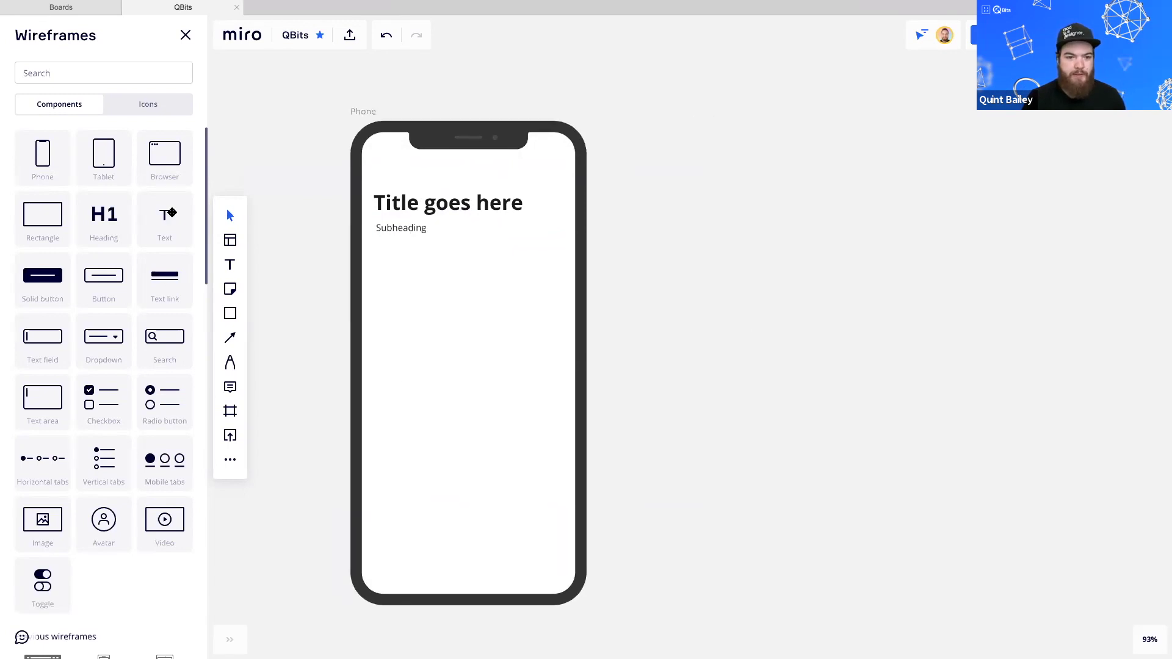
Add a text component below the subheading and fill it with a long run of random placeholder text
left_click_drag(166, 212, 403, 269)
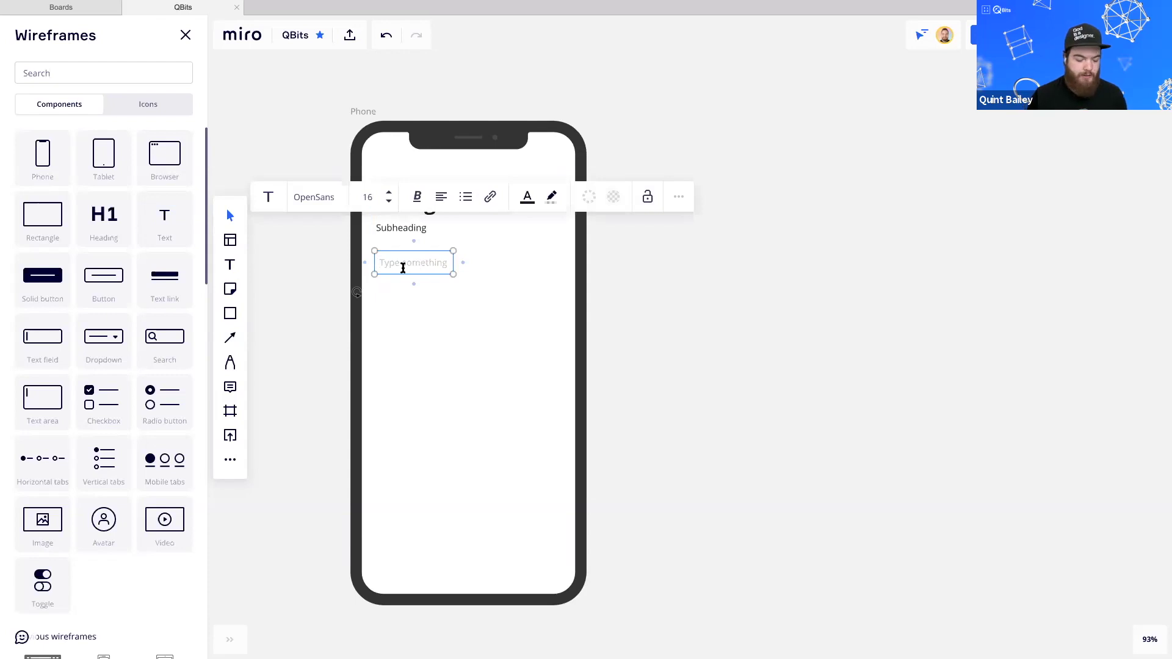
type("eoi oienc owen coiewonwonw")
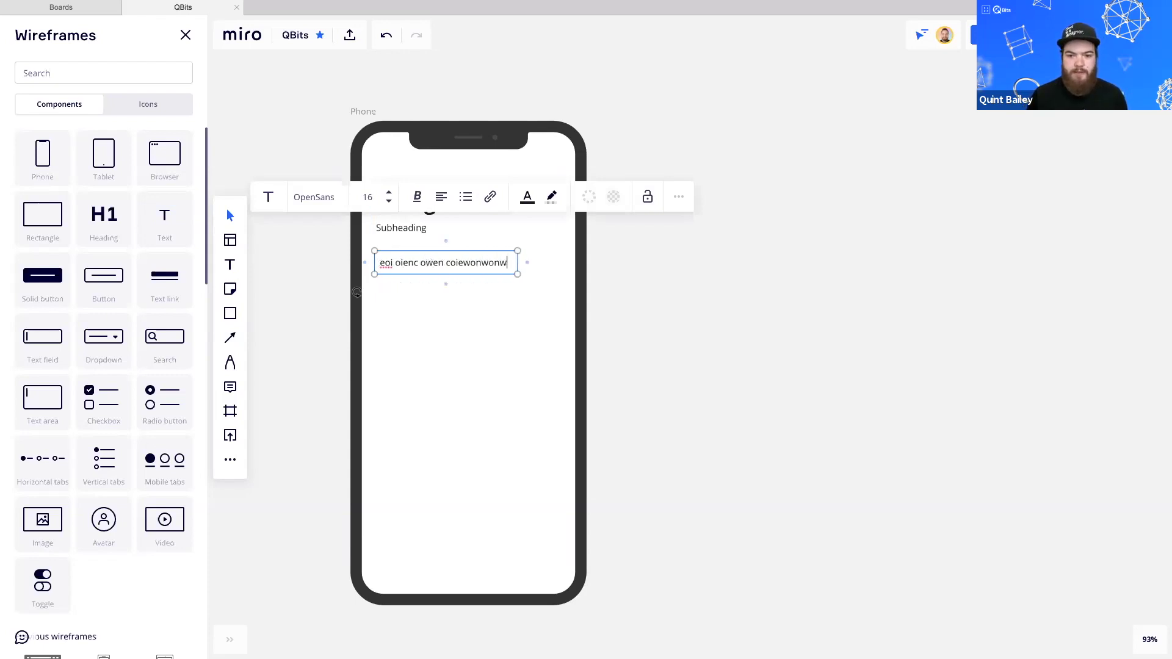
type("eoncwonown wnweoncwoeubiewononeon eow ncoweico")
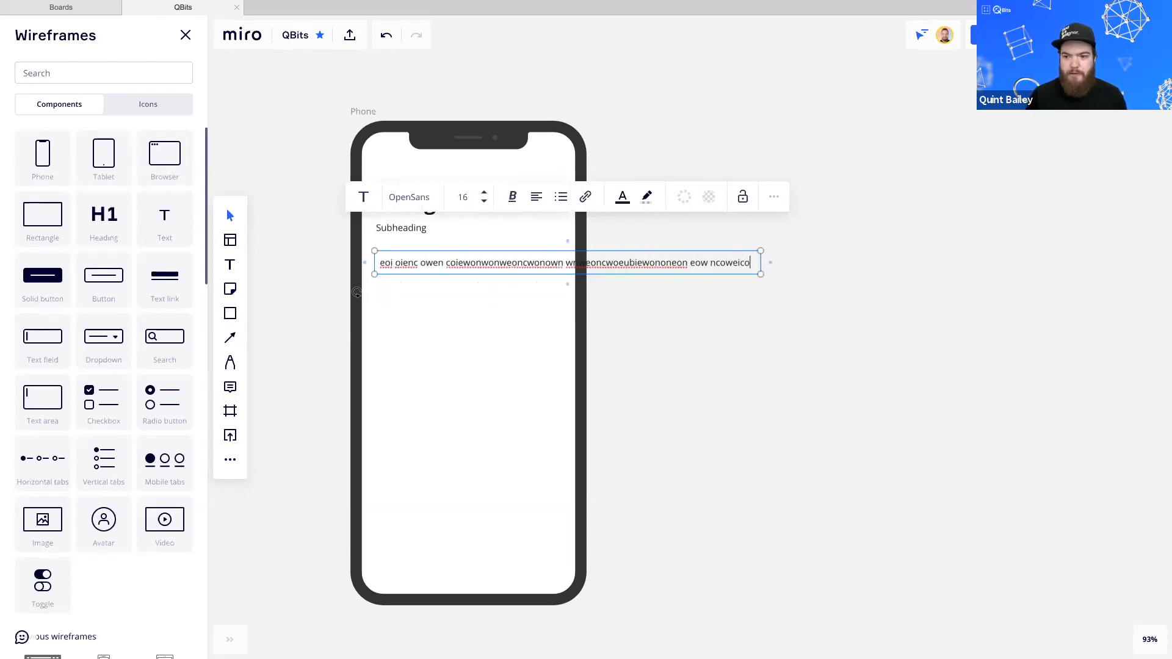
type("webcobowiebcoweibcoiboiwb oweib oewb oicb ocwb oweib oc")
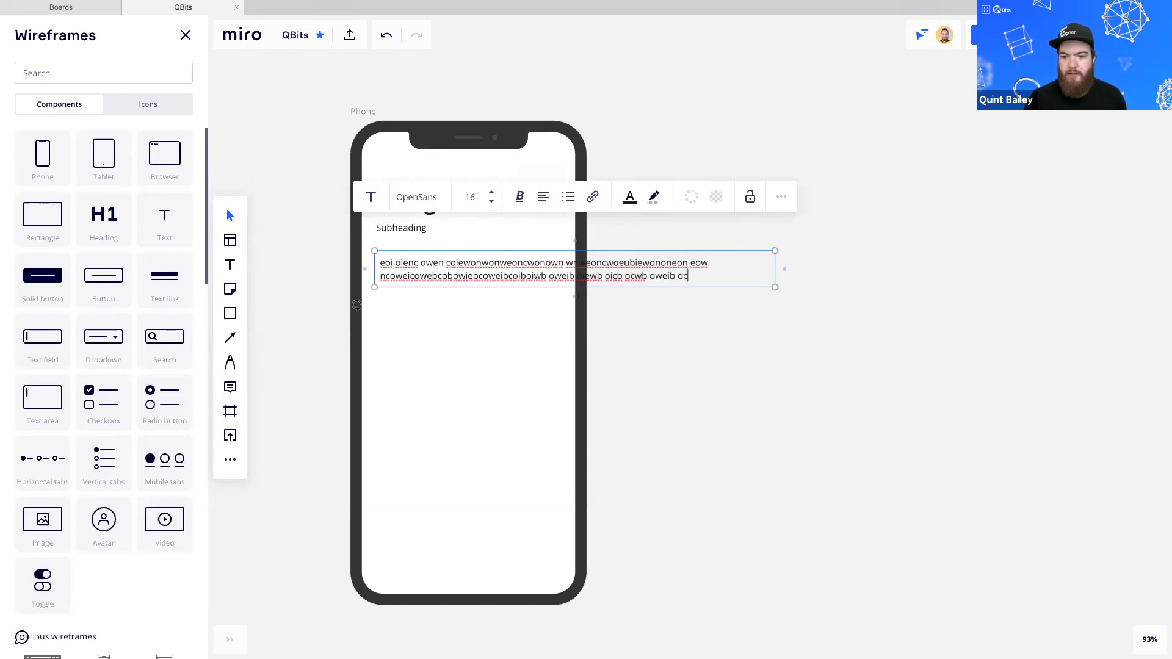
Break up the placeholder paragraph's long words with spaces, then narrow it to fit the phone screen and move it down, leaving space under the subheading
left_click(626, 261)
left_click(499, 262)
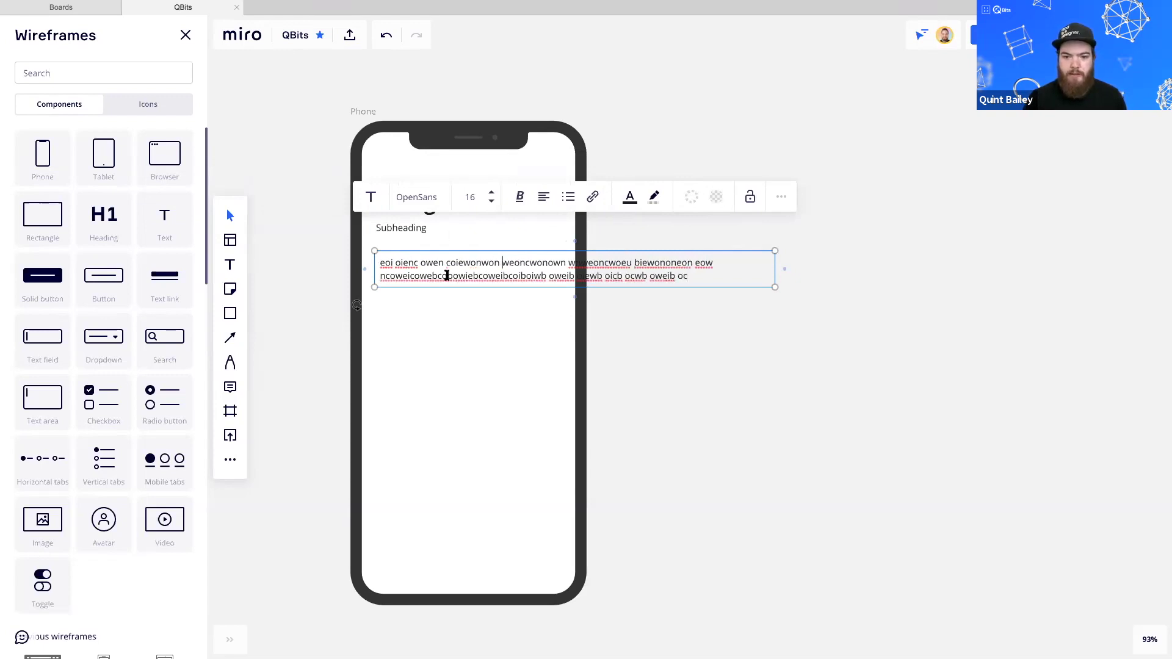
left_click(448, 276)
left_click_drag(784, 269, 536, 307)
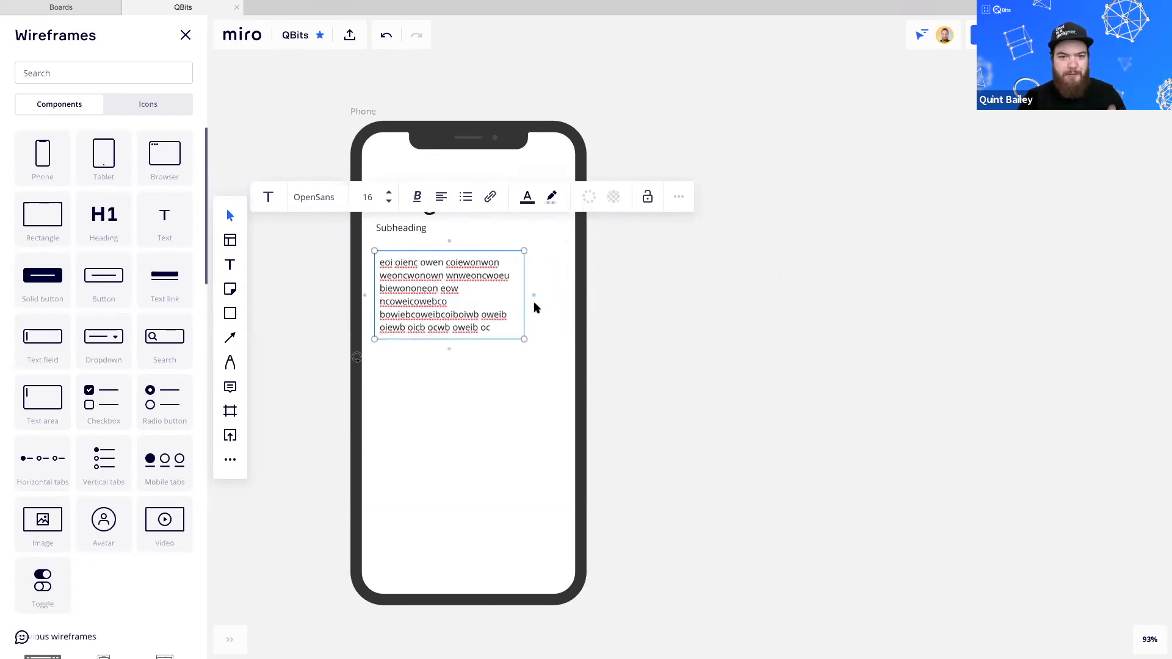
left_click(528, 298)
left_click_drag(422, 275, 399, 353)
left_click(627, 310)
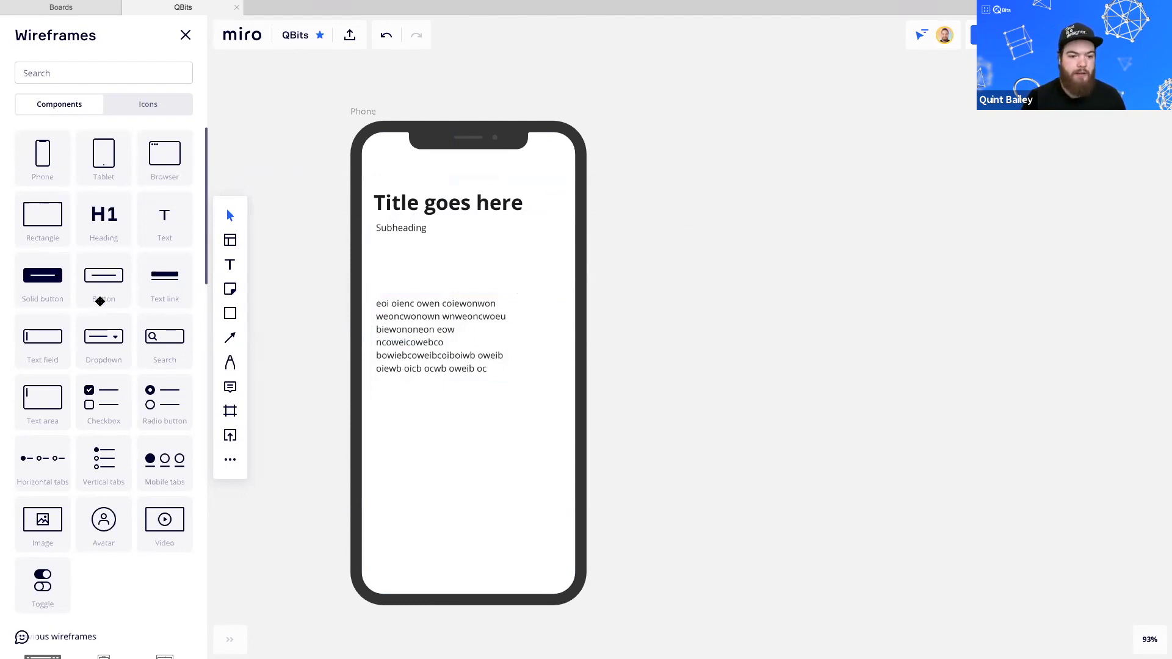
Add a text link reading "More Info" at the end of the placeholder paragraph's last line
left_click_drag(183, 276, 502, 368)
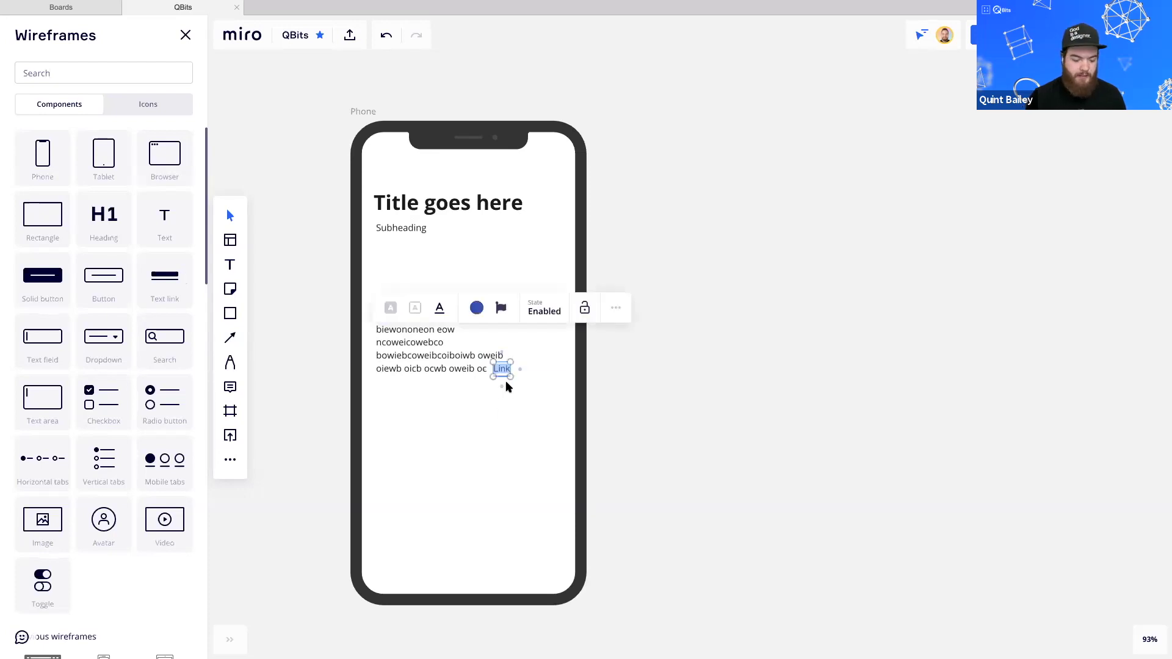
type("More Info")
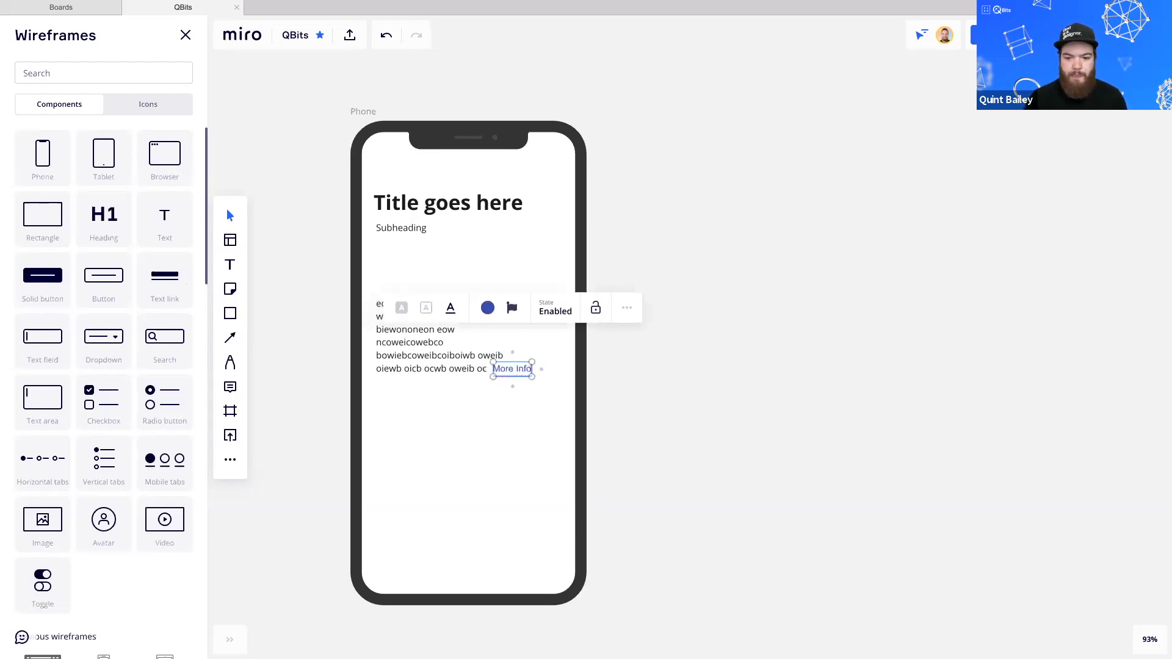
key("Escape")
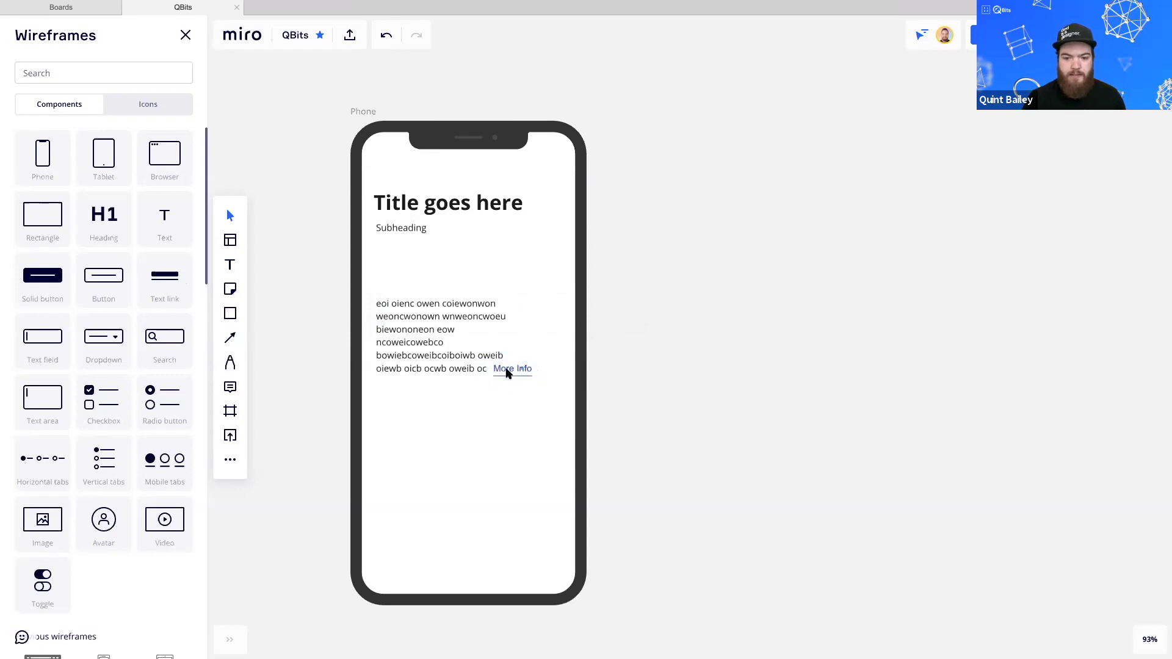
left_click(634, 356)
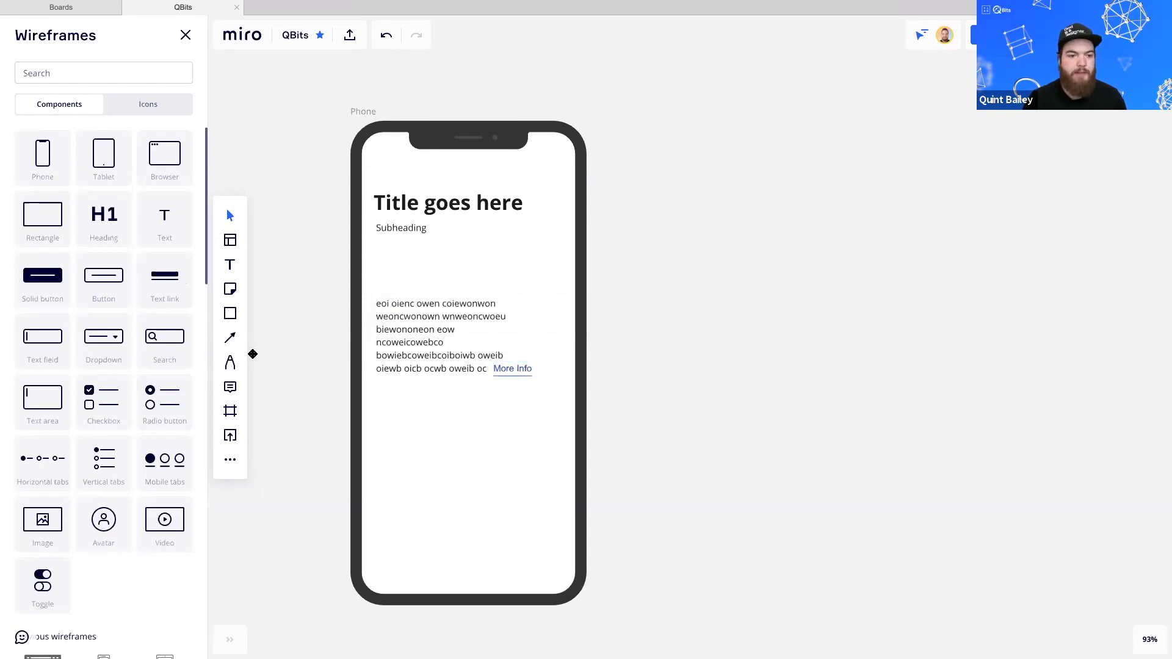
Add a solid button labelled "Subscribe to Newsletter" beneath the subheading and align its left edge with the title
left_click_drag(59, 280, 419, 257)
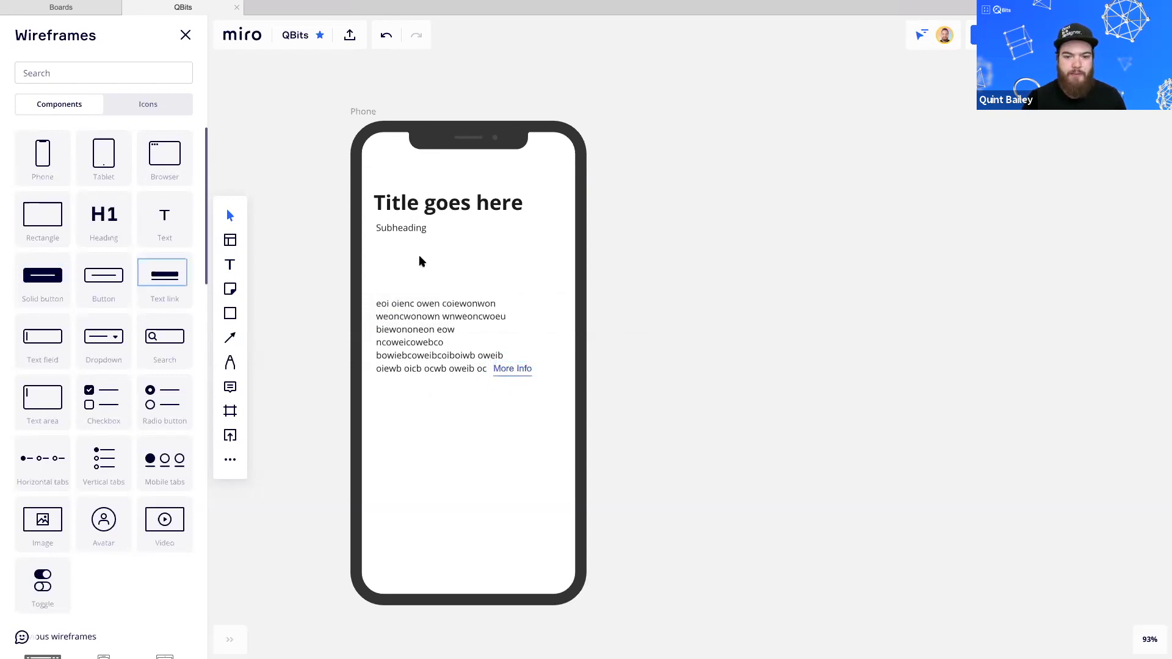
double_click(413, 257)
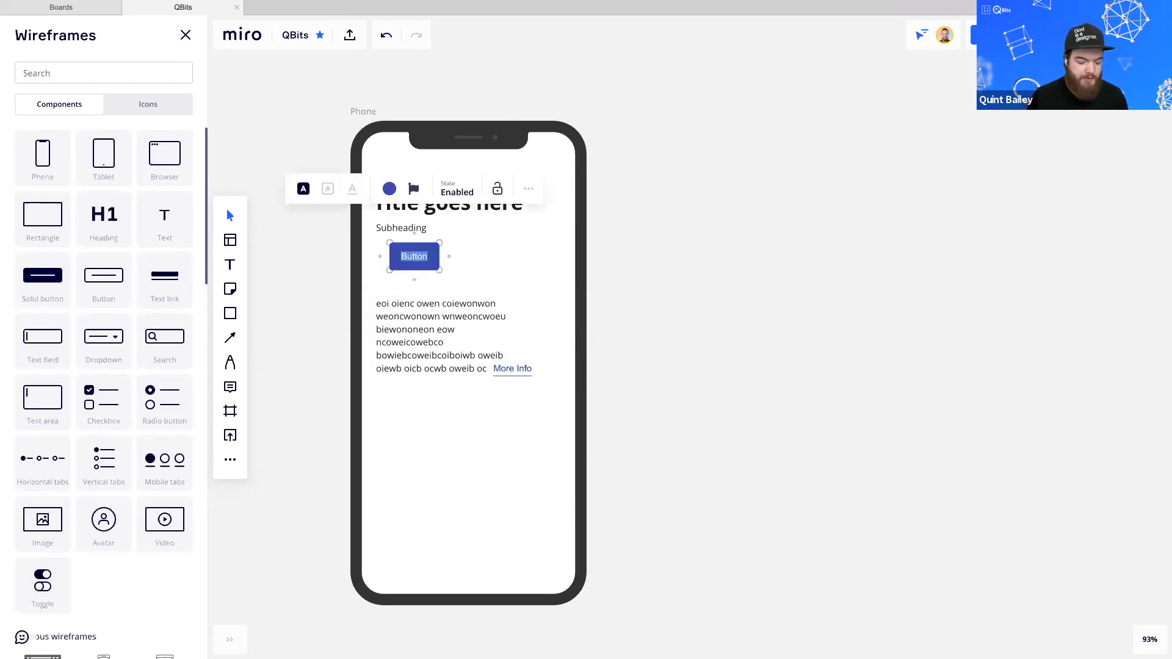
type("Subscribe")
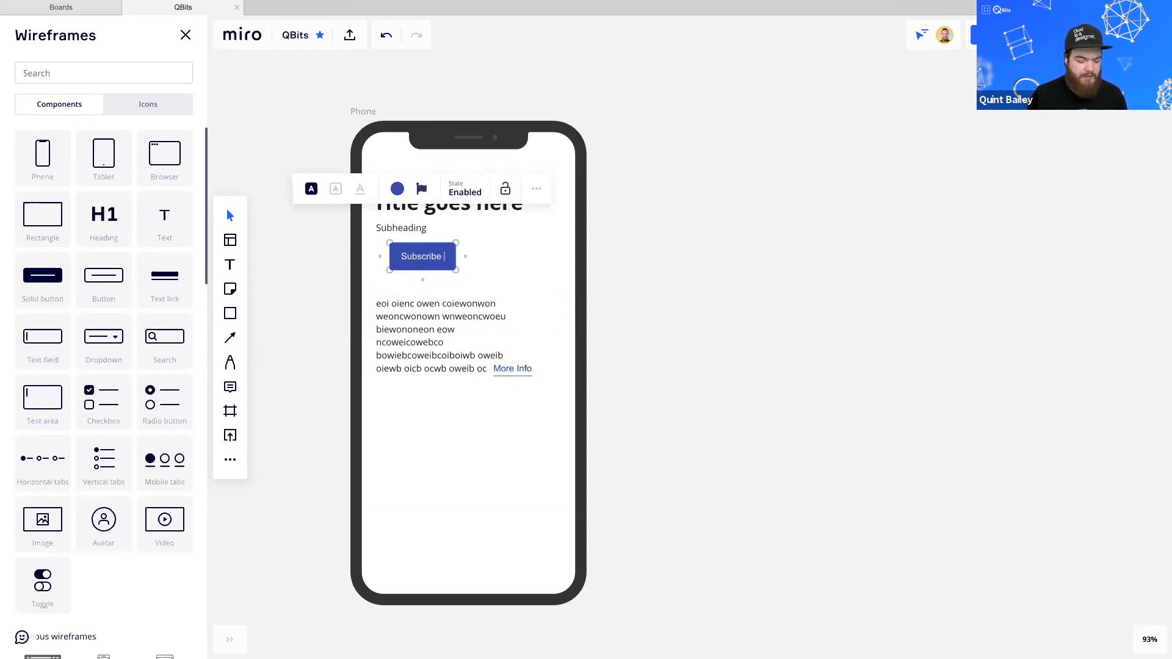
type(" to New")
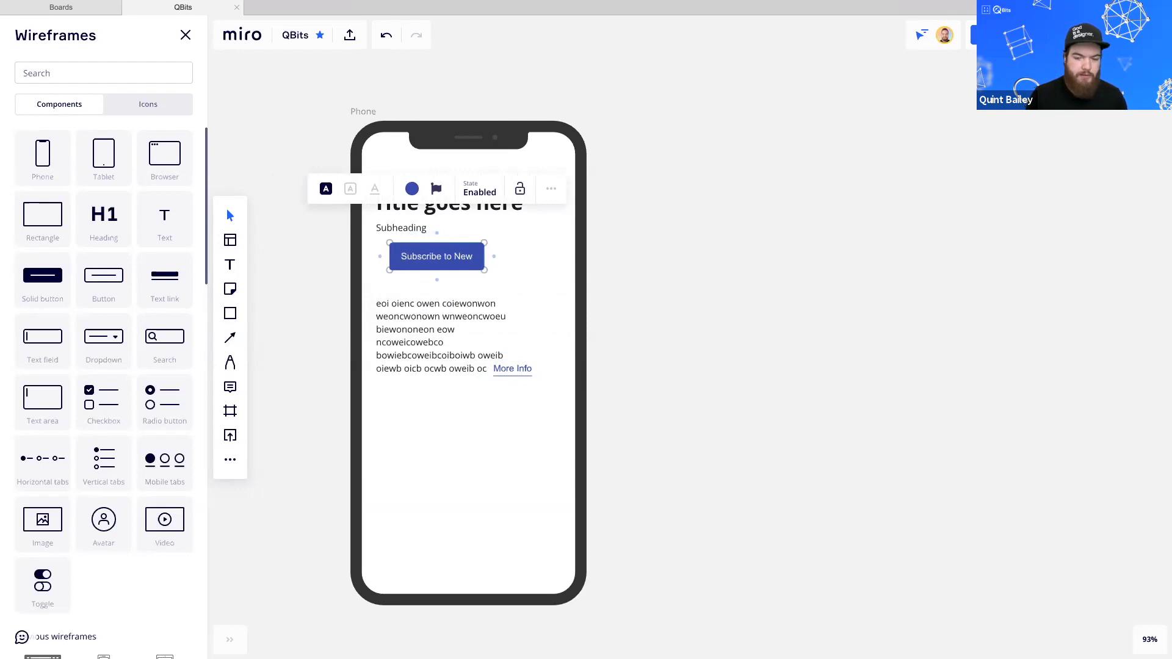
type("sletter")
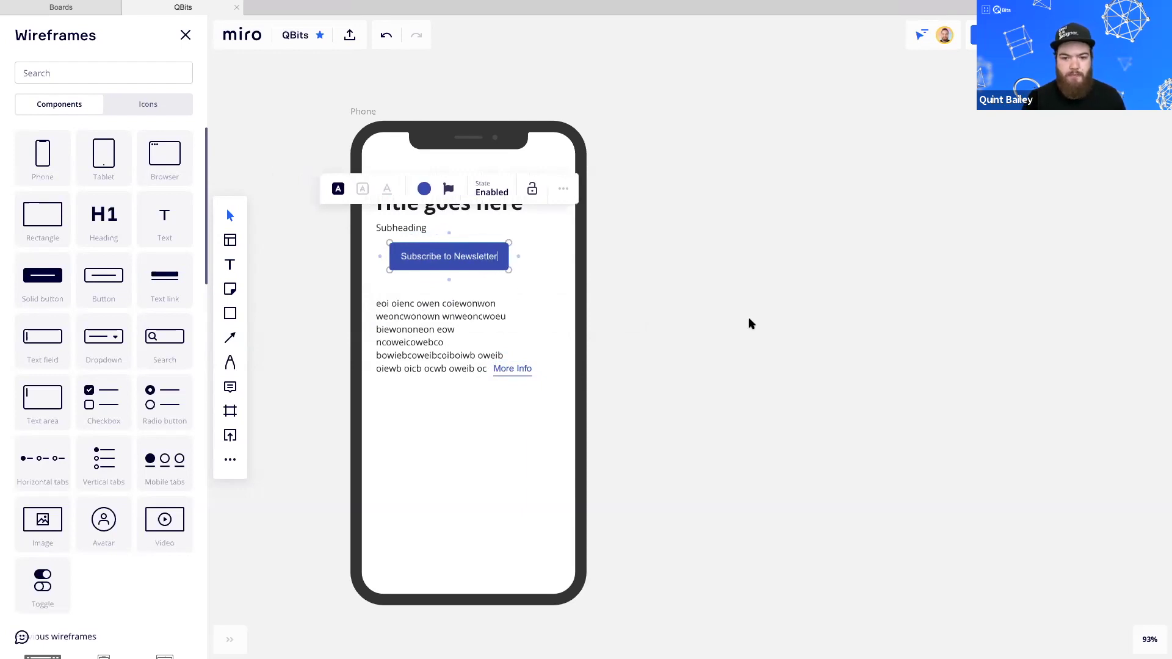
left_click_drag(477, 254, 462, 255)
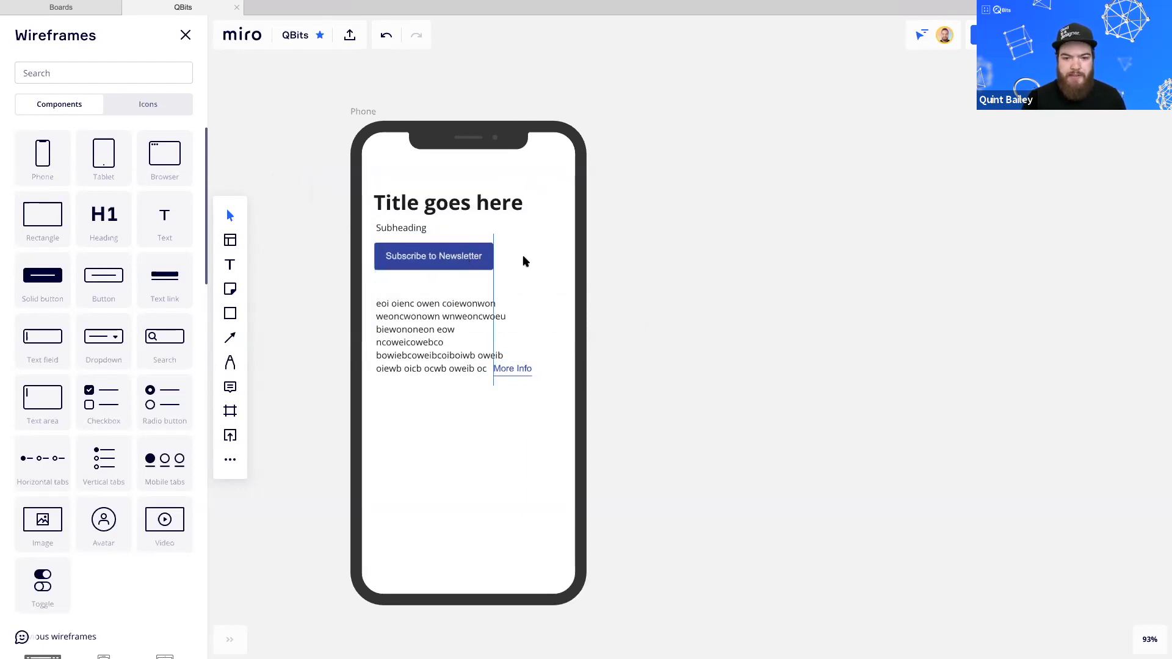
left_click(468, 266)
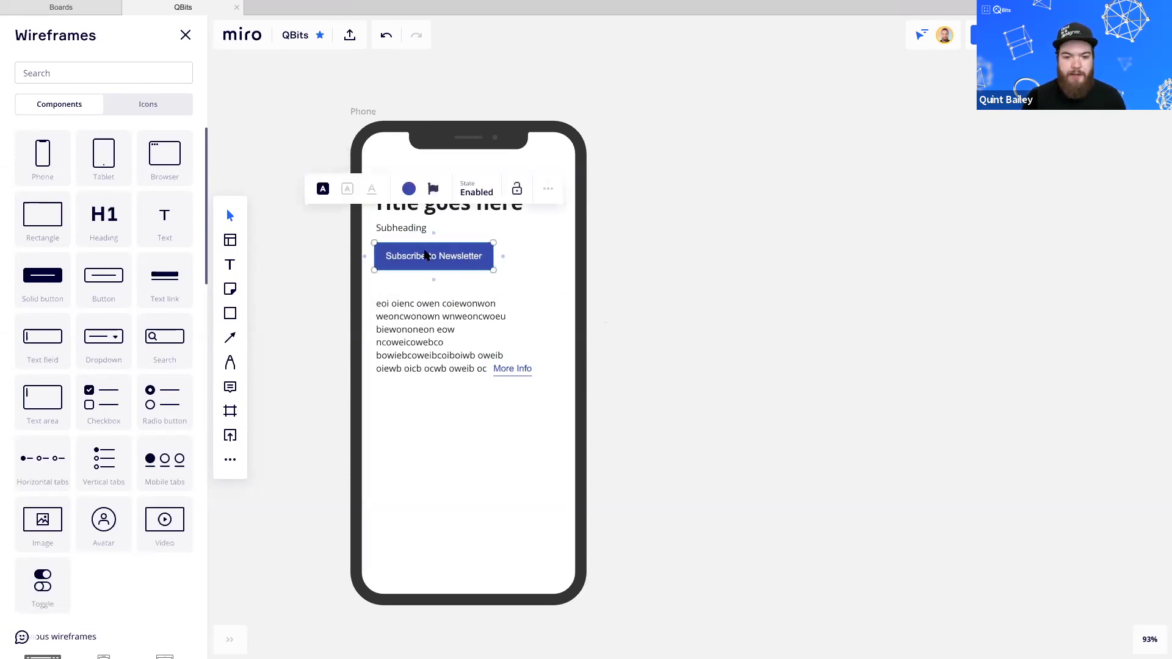
key("Escape")
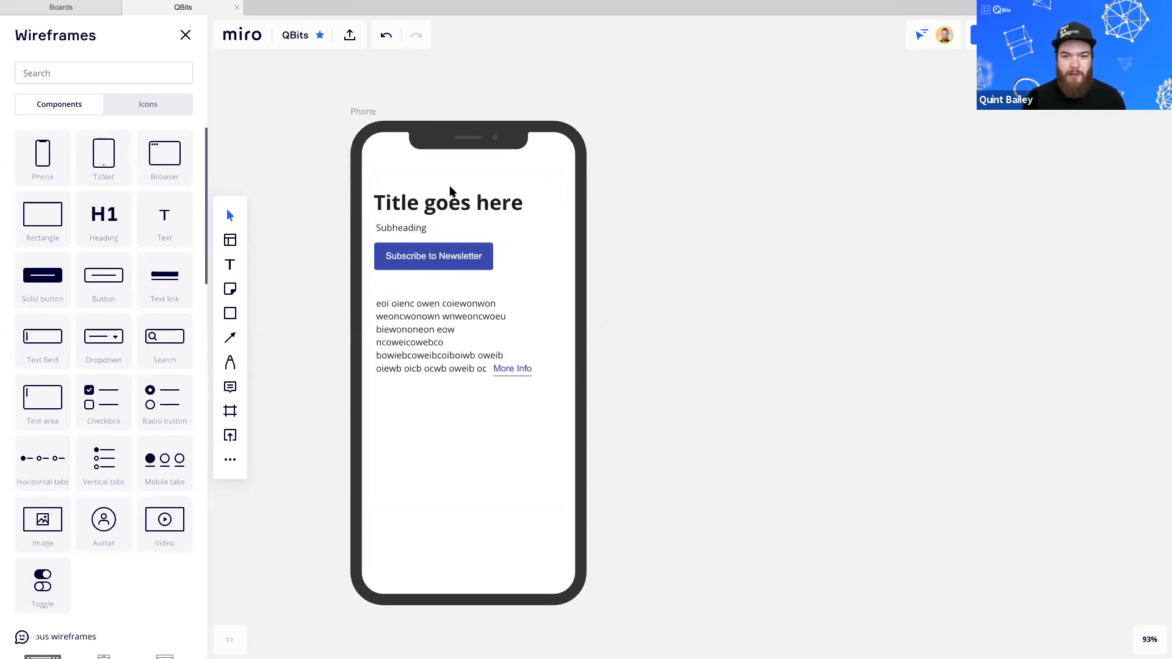
Try the line button and text link styles on the Subscribe to Newsletter button, and return it to the solid style
left_click(422, 256)
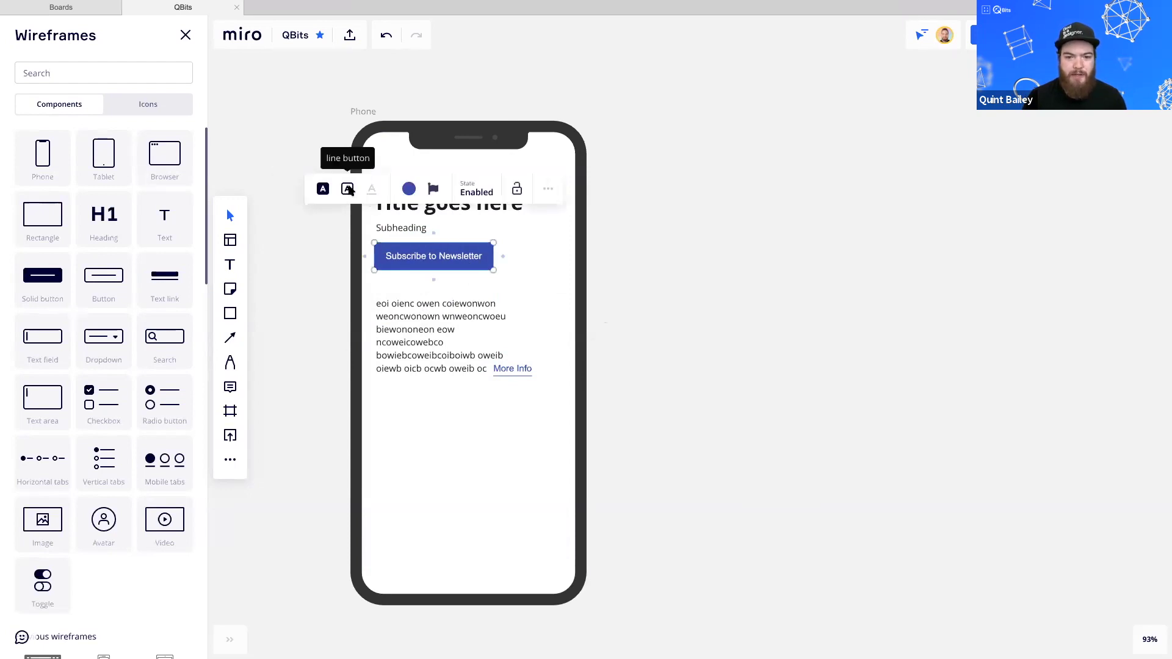
left_click(348, 189)
left_click(713, 458)
left_click(410, 259)
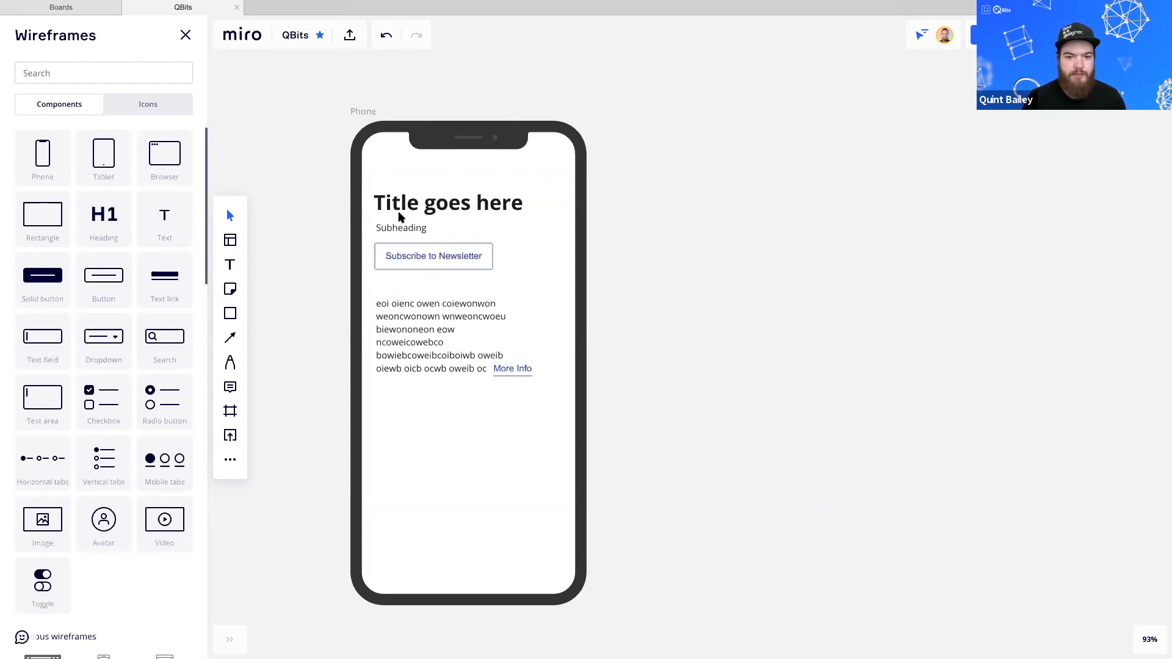
left_click(371, 194)
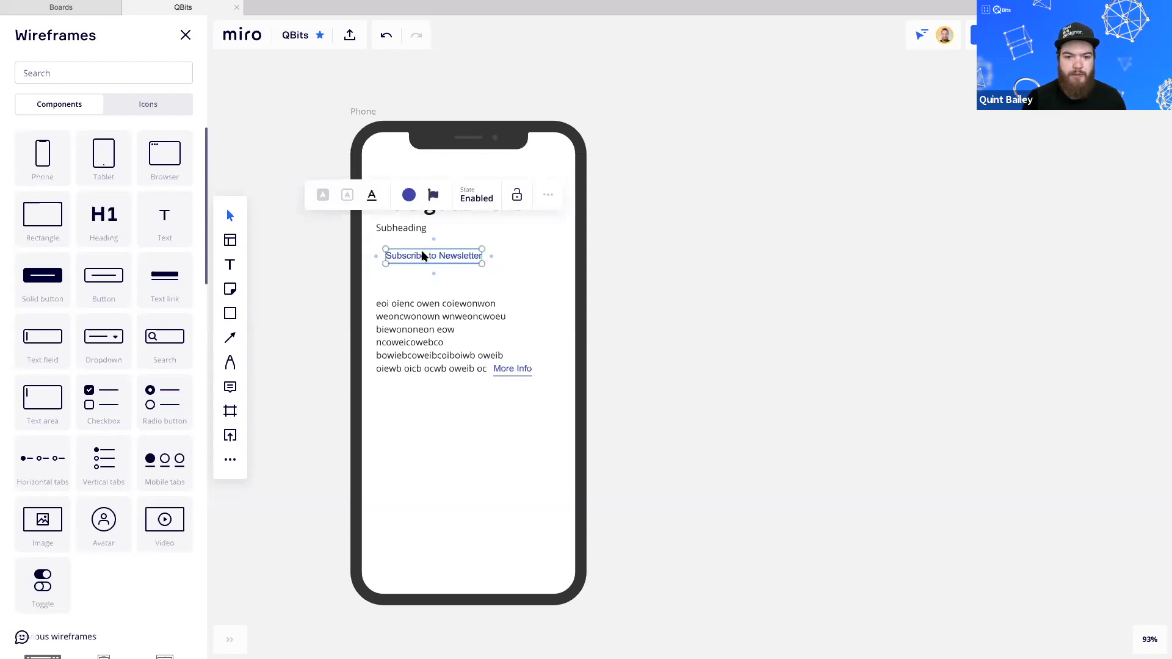
left_click(423, 256)
left_click(714, 400)
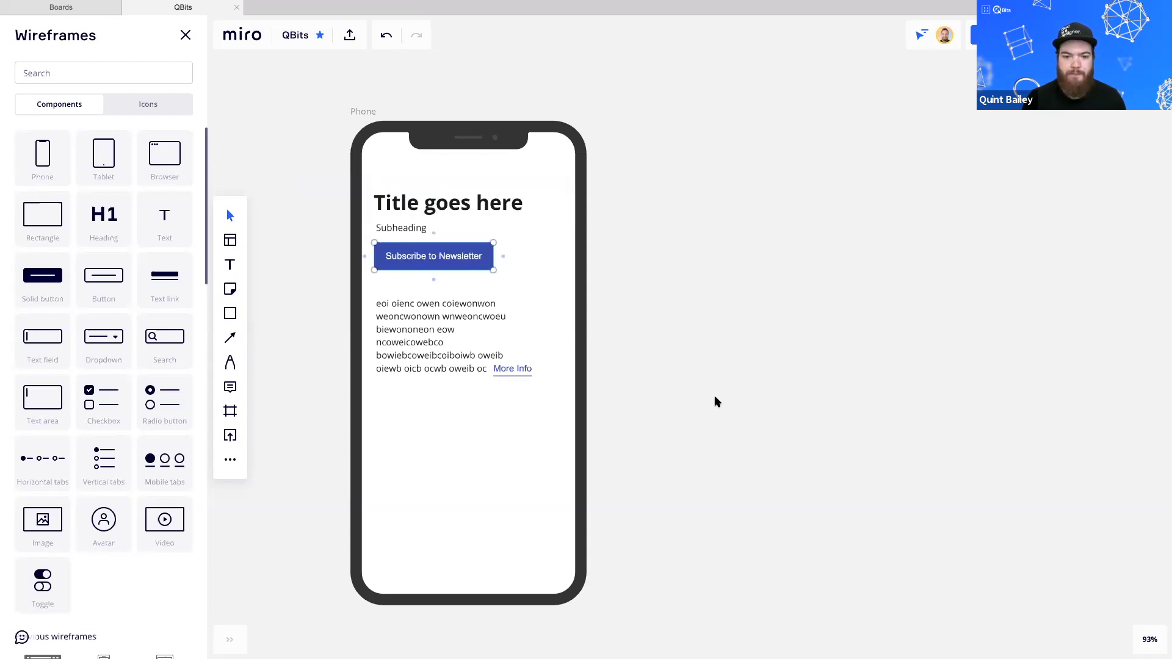
Open the icon choices for the Subscribe to Newsletter button and browse the icons matching "video"
left_click(462, 265)
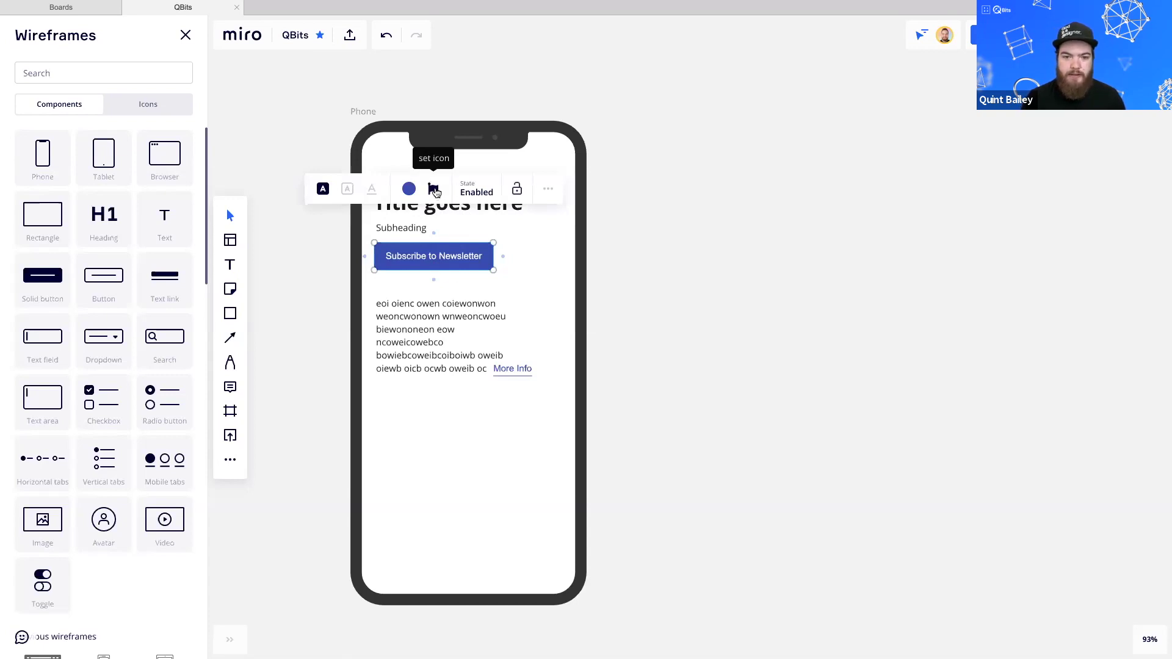
left_click(433, 190)
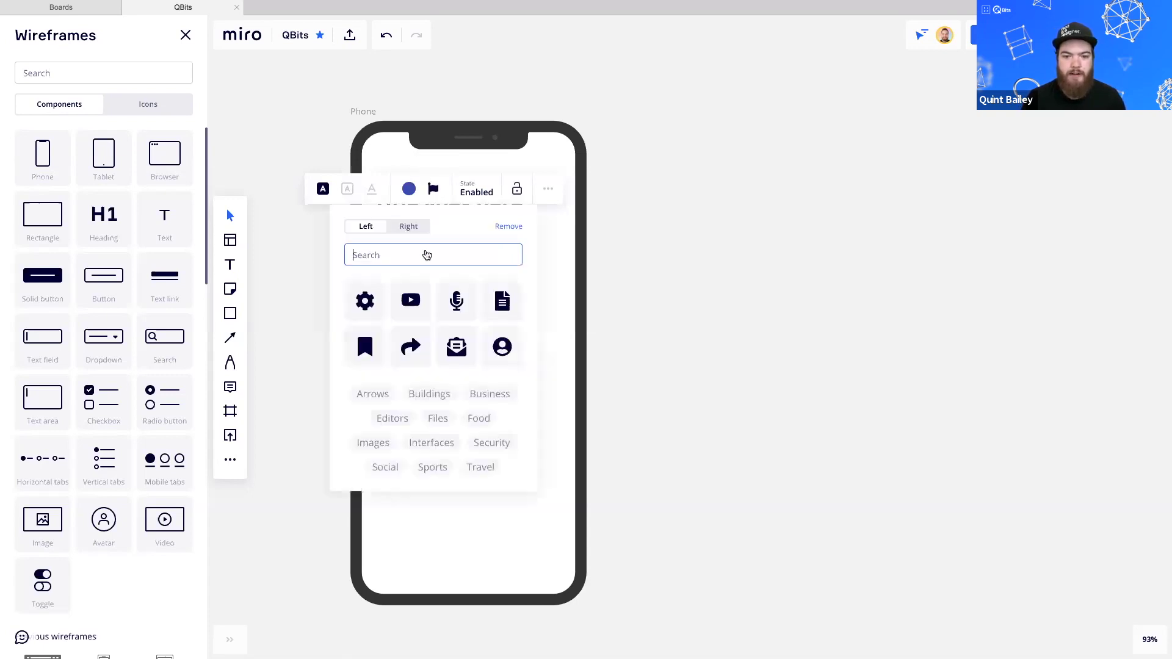
left_click(386, 255)
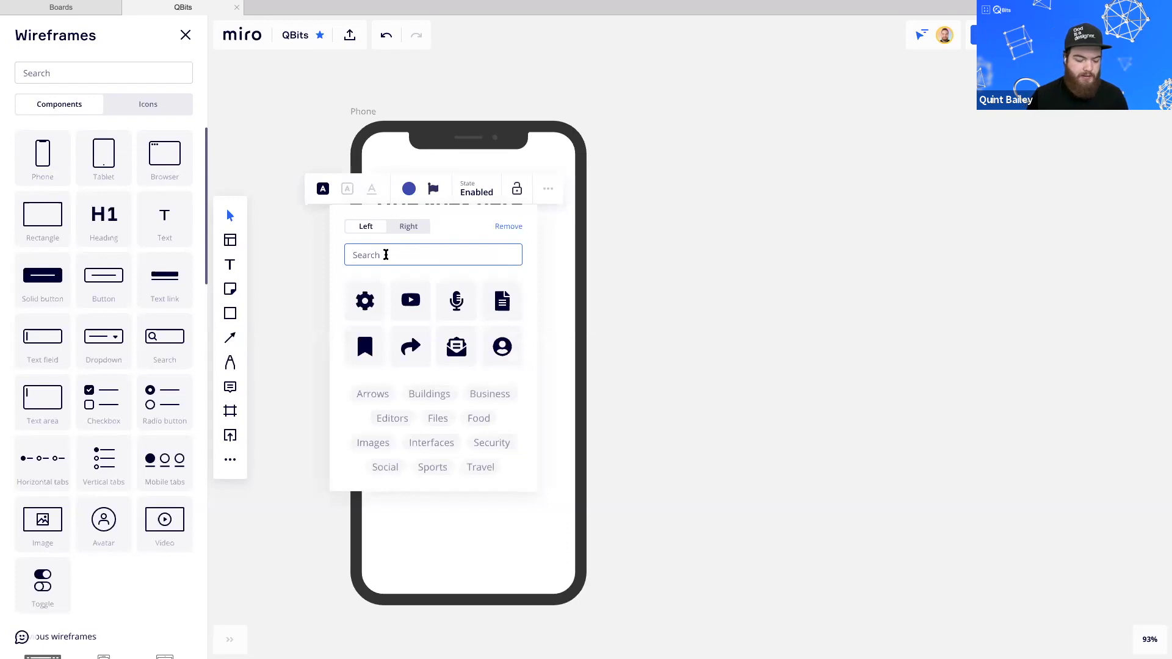
type("video")
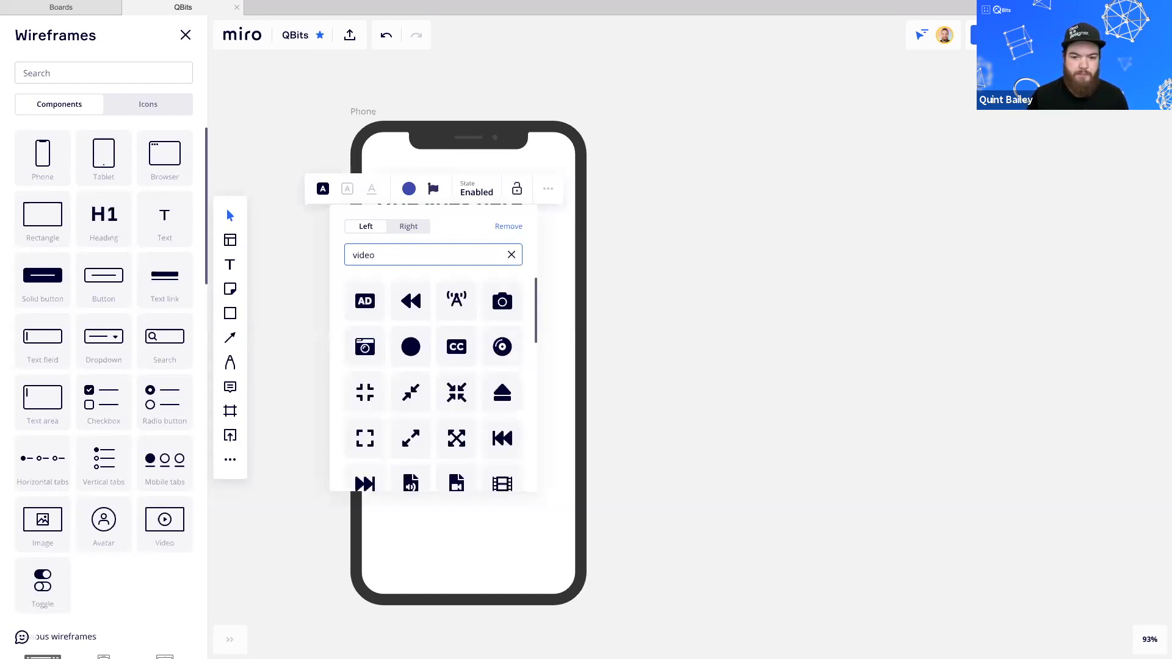
scroll(454, 383, "down", 2)
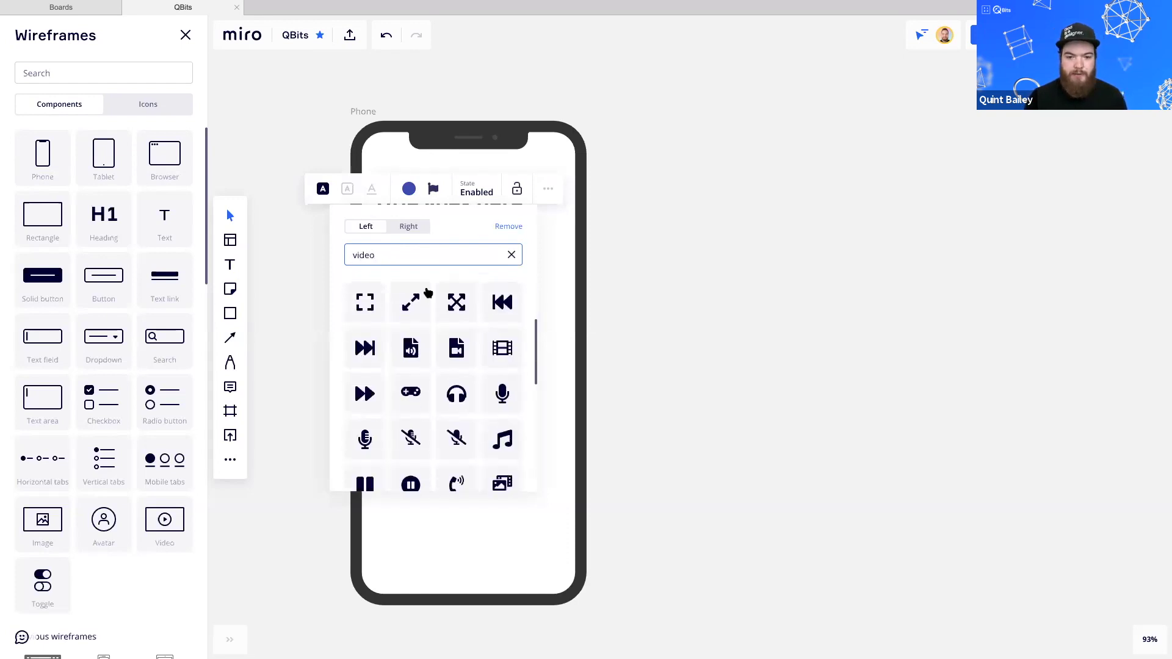
scroll(427, 289, "up", 2)
scroll(427, 287, "down", 1)
Find an open-envelope letter icon with the search "mail", put it left of the button's label, and realign the button with the title
left_click_drag(384, 255, 345, 252)
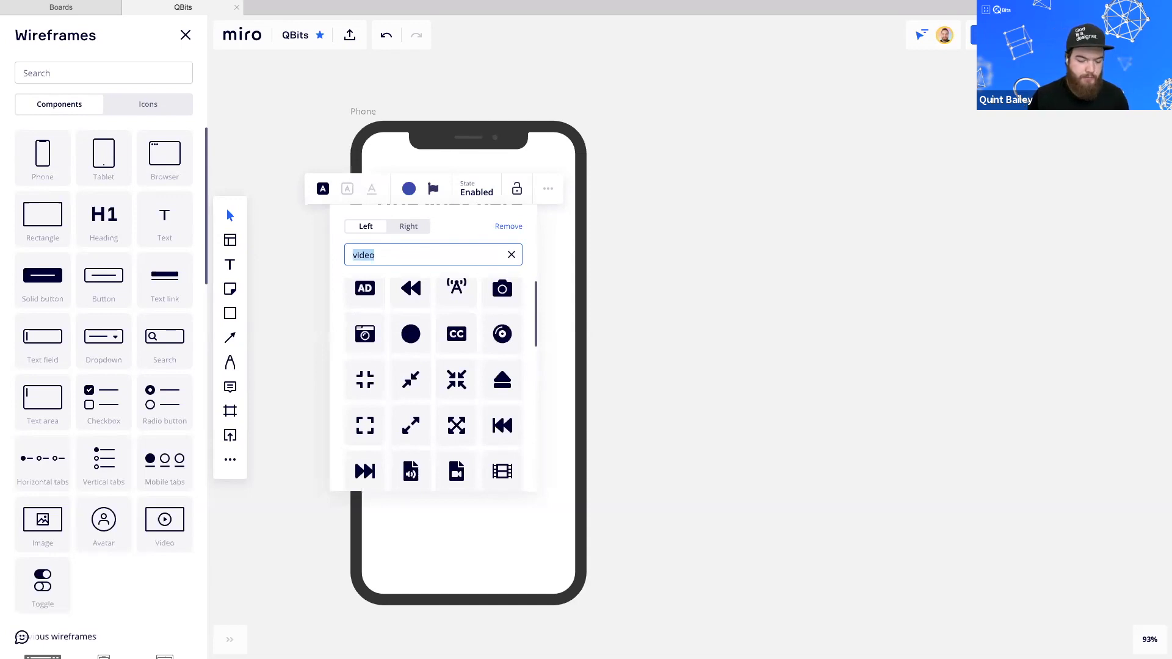
type("mail")
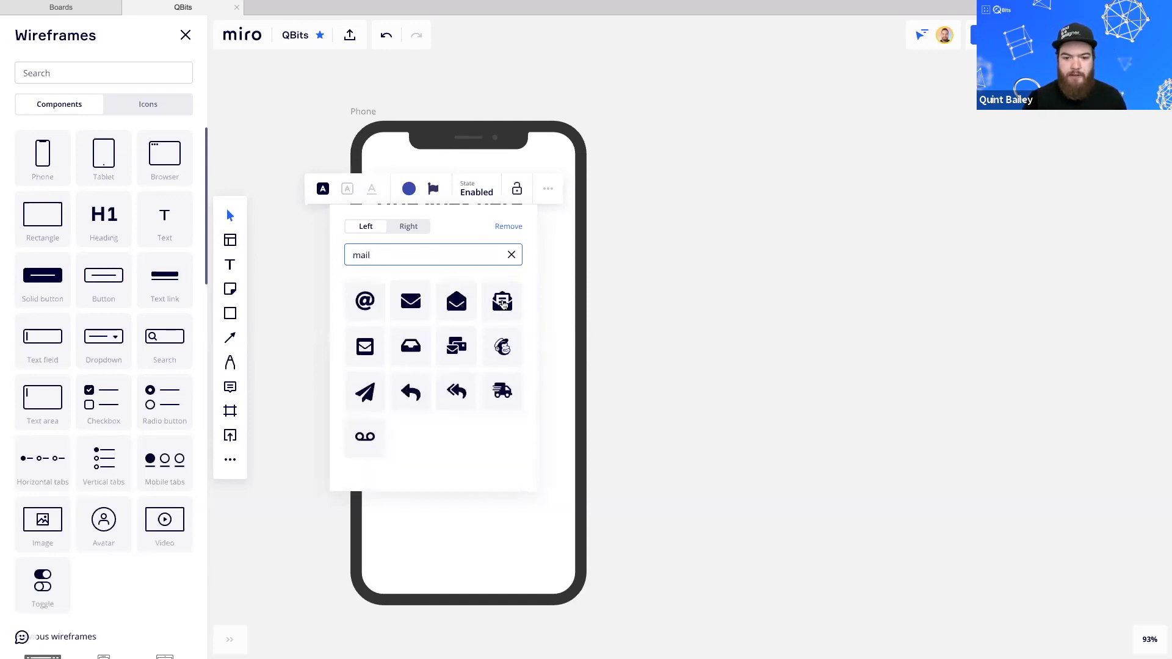
left_click(503, 304)
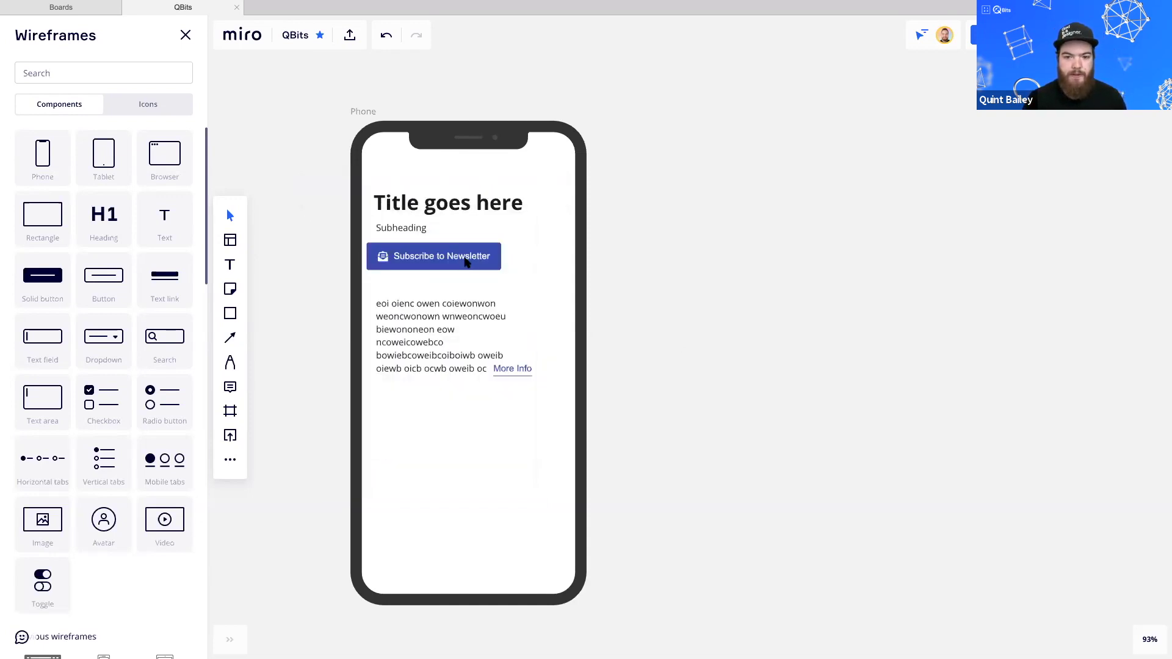
left_click_drag(467, 263, 471, 263)
left_click(735, 266)
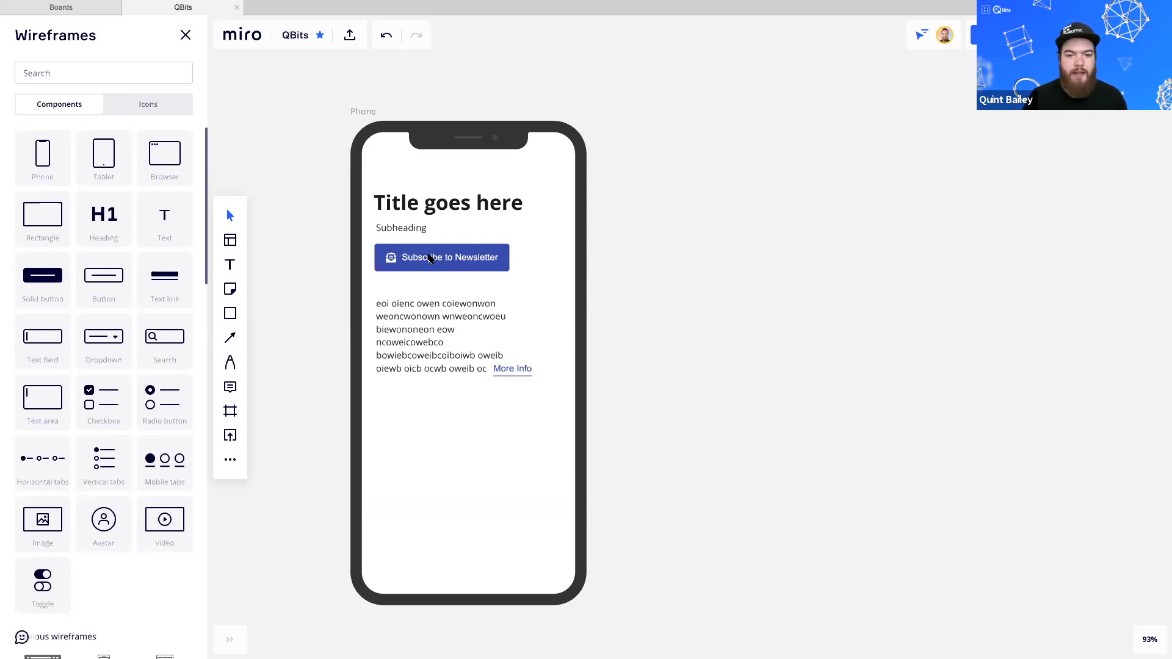
Add an outline button beneath the Subscribe to Newsletter button at the same width, moving the body text and More Info link down
left_click_drag(453, 303, 443, 332)
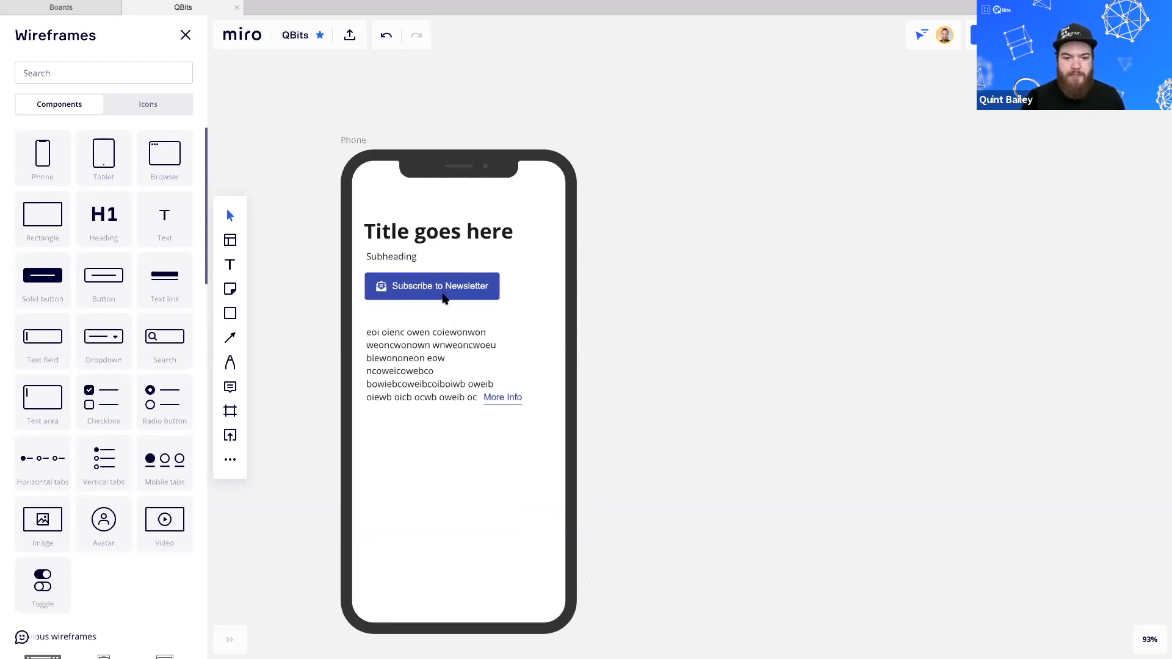
left_click_drag(620, 390, 619, 342)
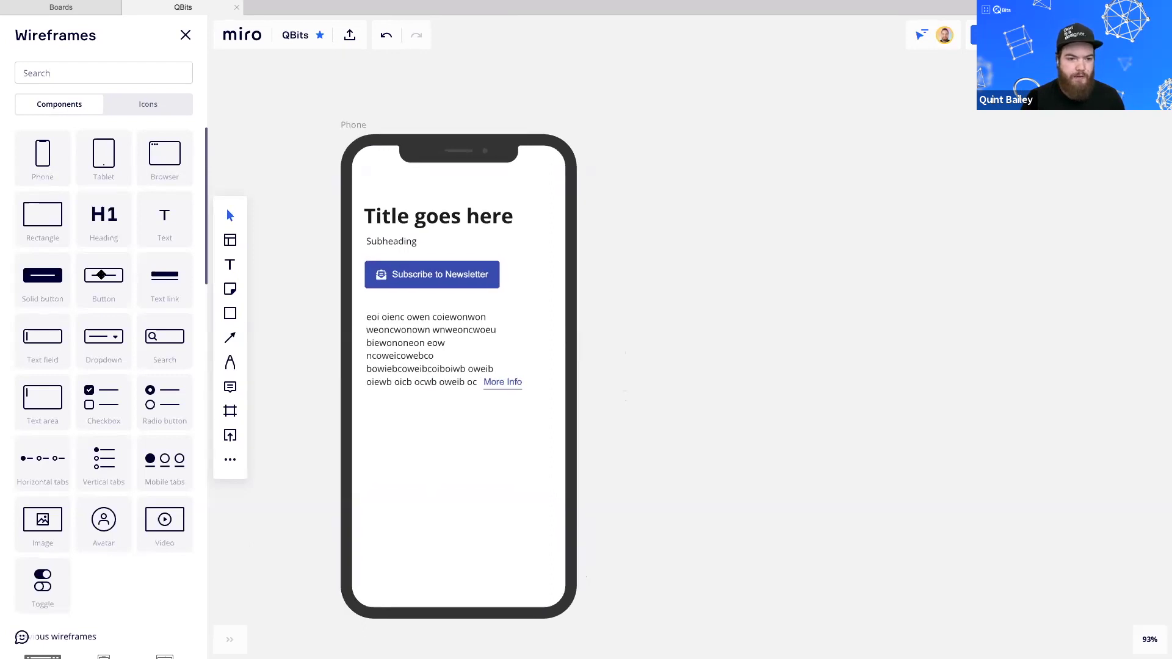
left_click_drag(102, 275, 391, 314)
left_click(518, 386)
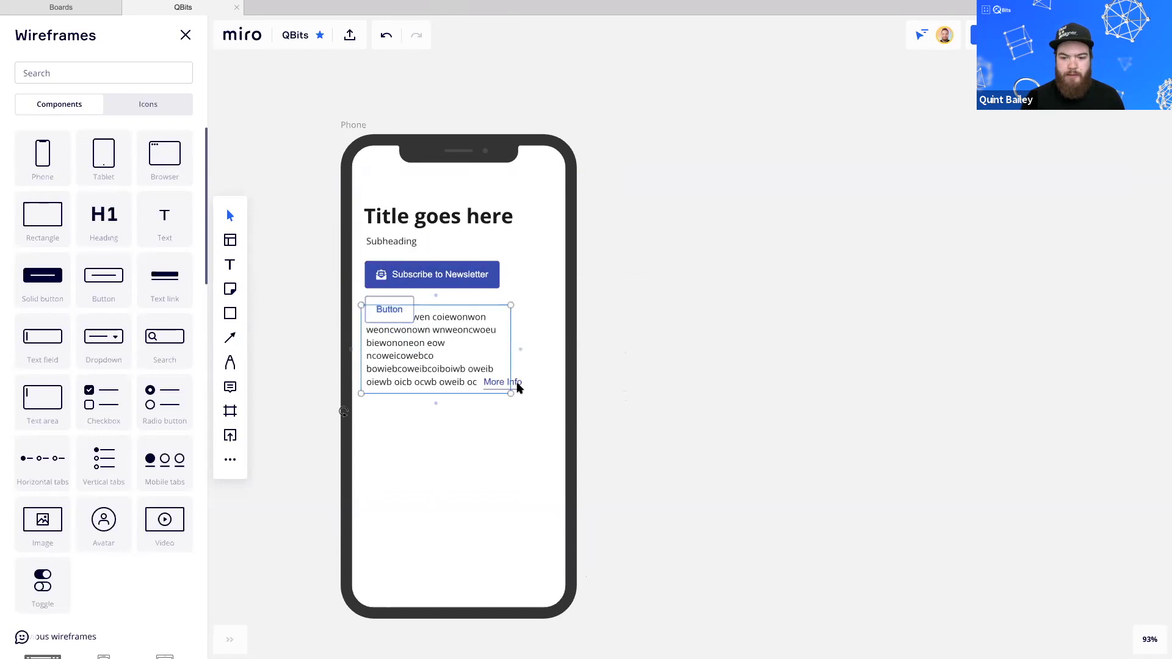
left_click_drag(439, 382, 439, 416)
left_click(382, 303)
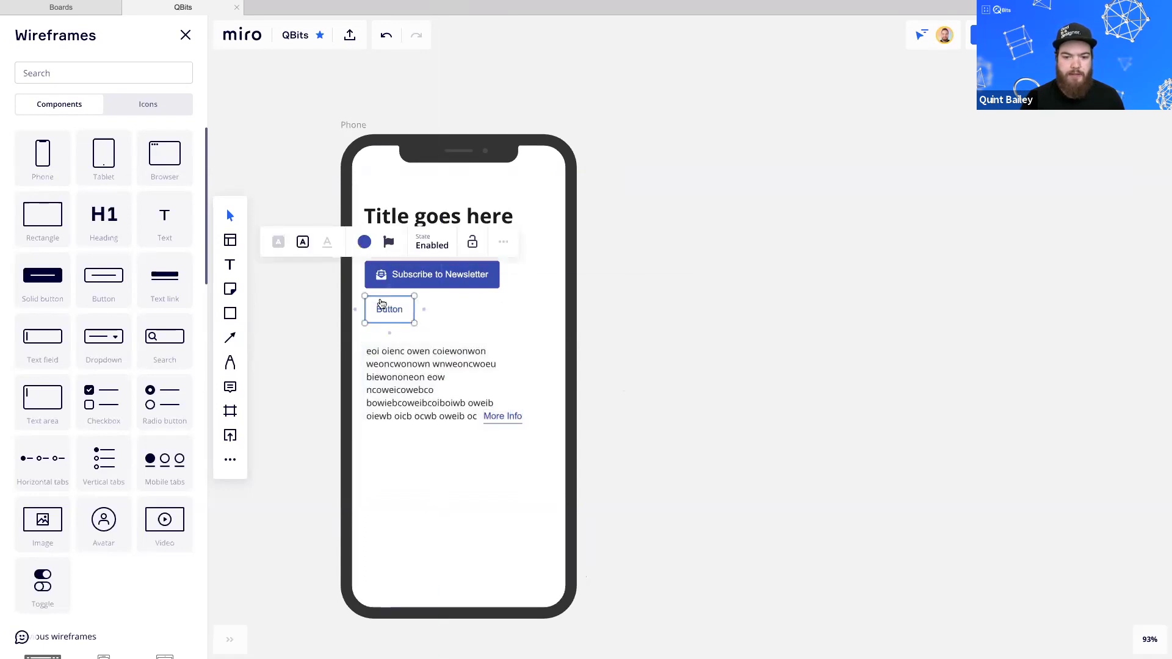
left_click_drag(415, 311, 503, 320)
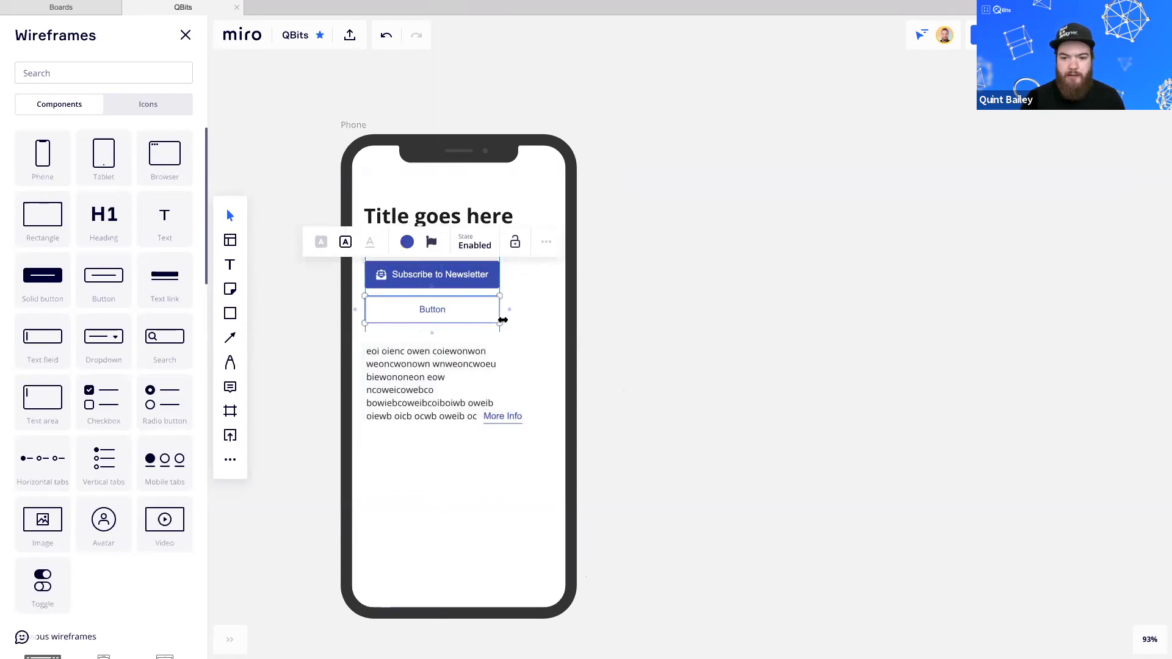
left_click(504, 319)
Label the new outline button "I'm a weird person"
left_click(426, 314)
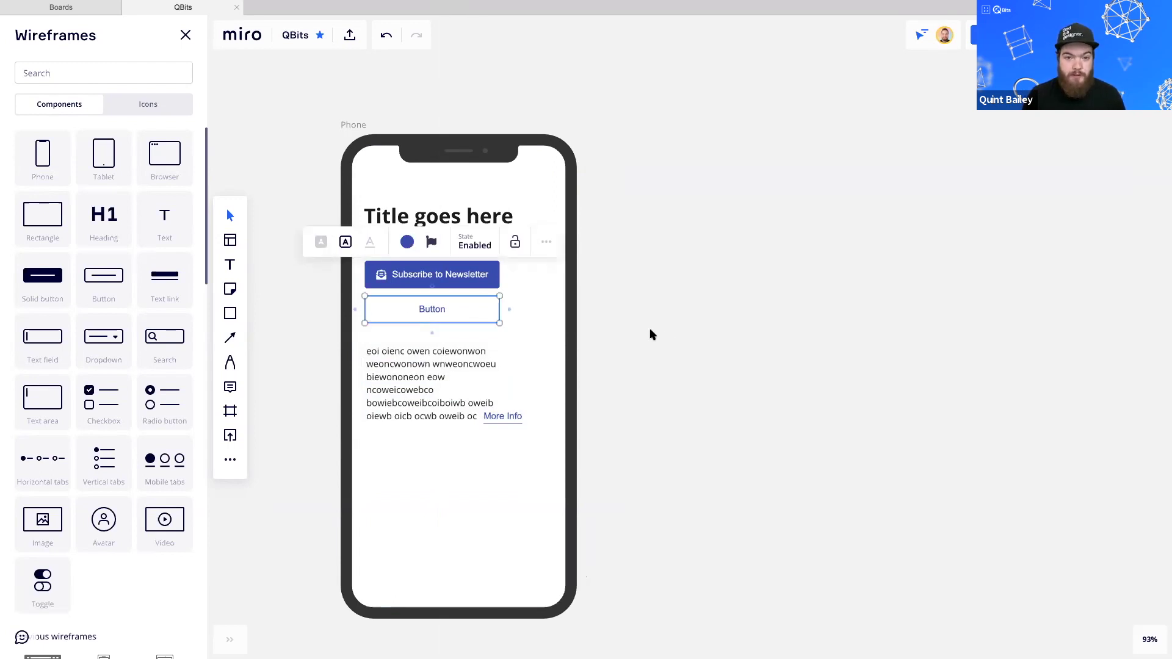
left_click(431, 309)
double_click(429, 310)
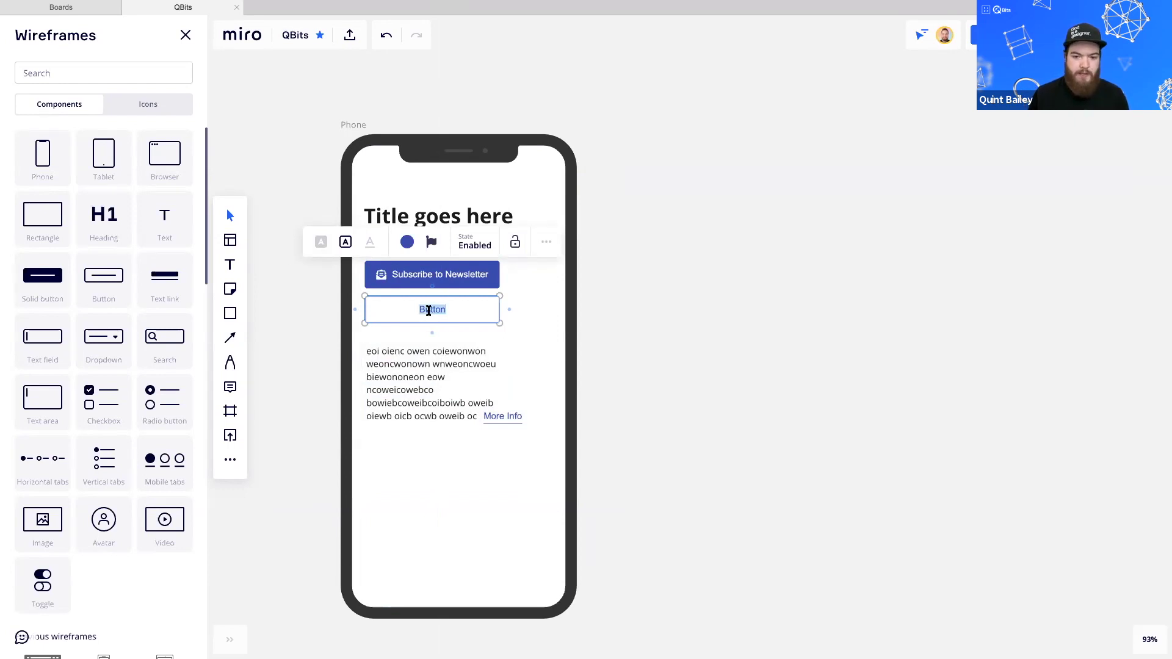
type("I'm a ")
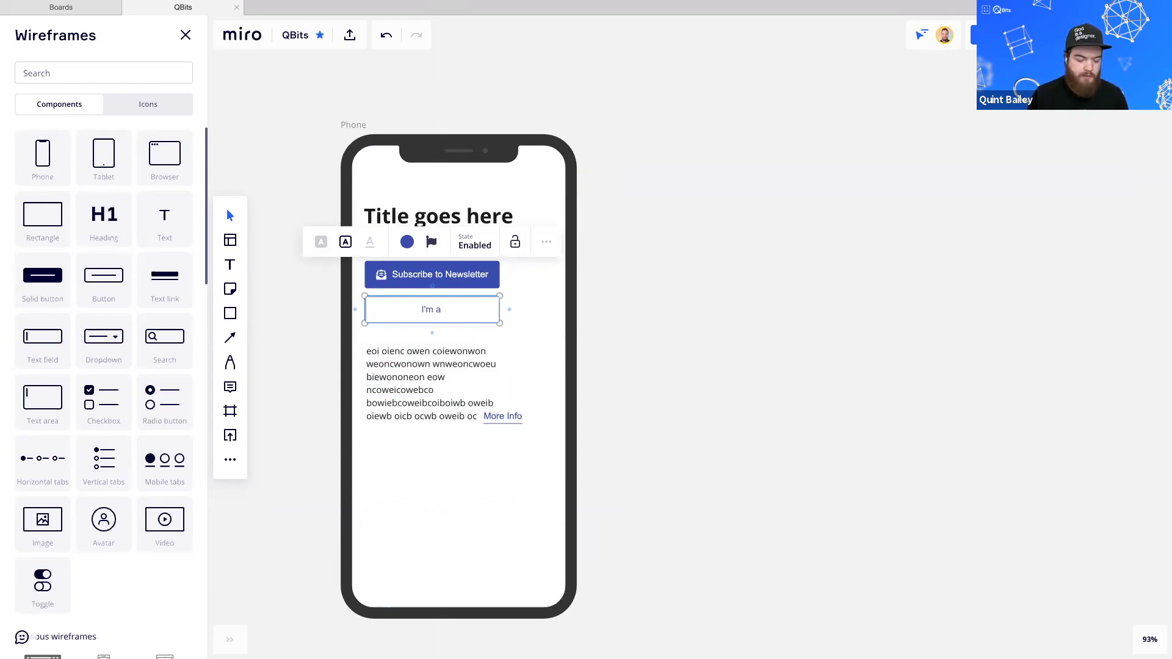
type("weird perso")
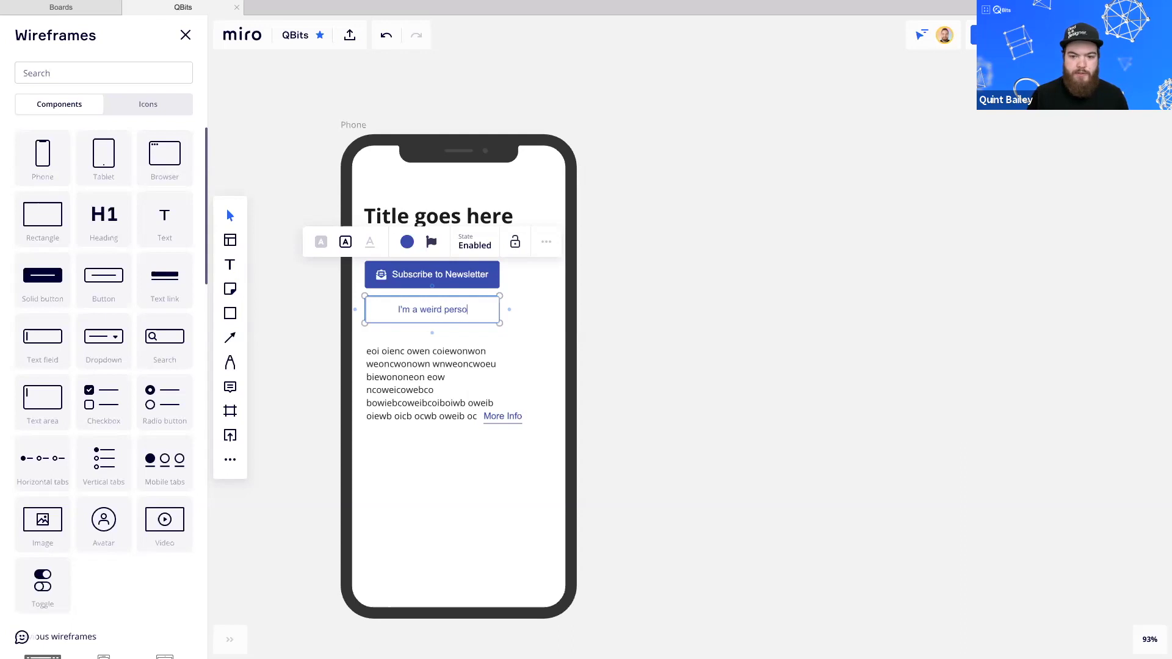
type("n")
left_click(679, 335)
Set the state of the "I'm a weird person" button to Disabled
left_click(445, 308)
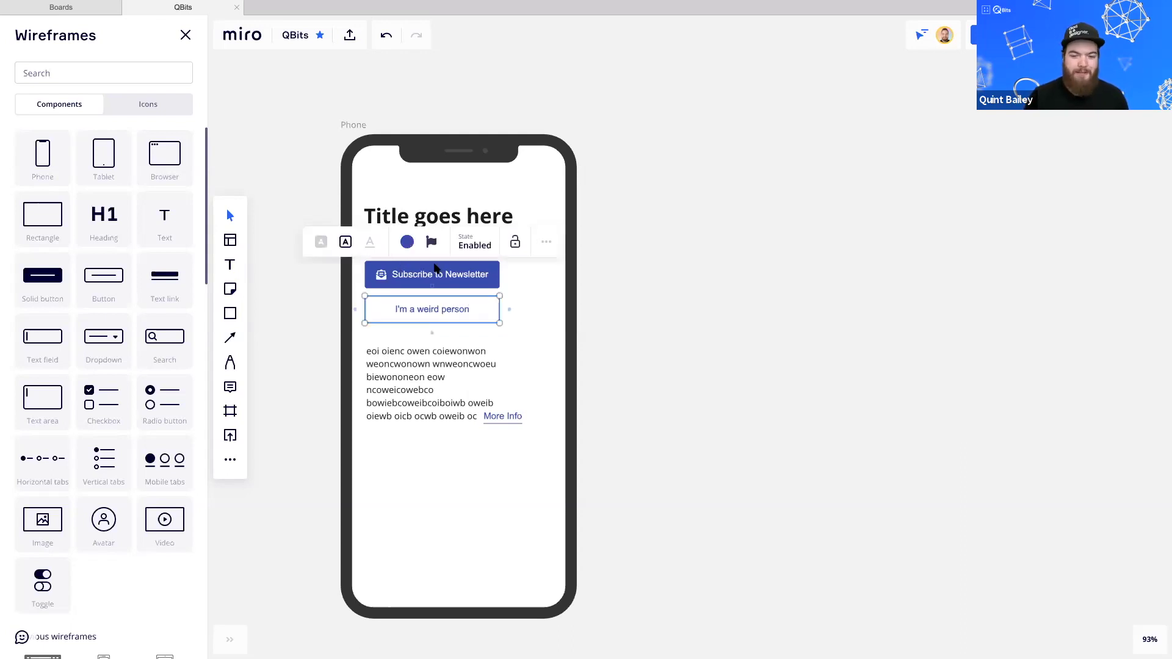
left_click(479, 245)
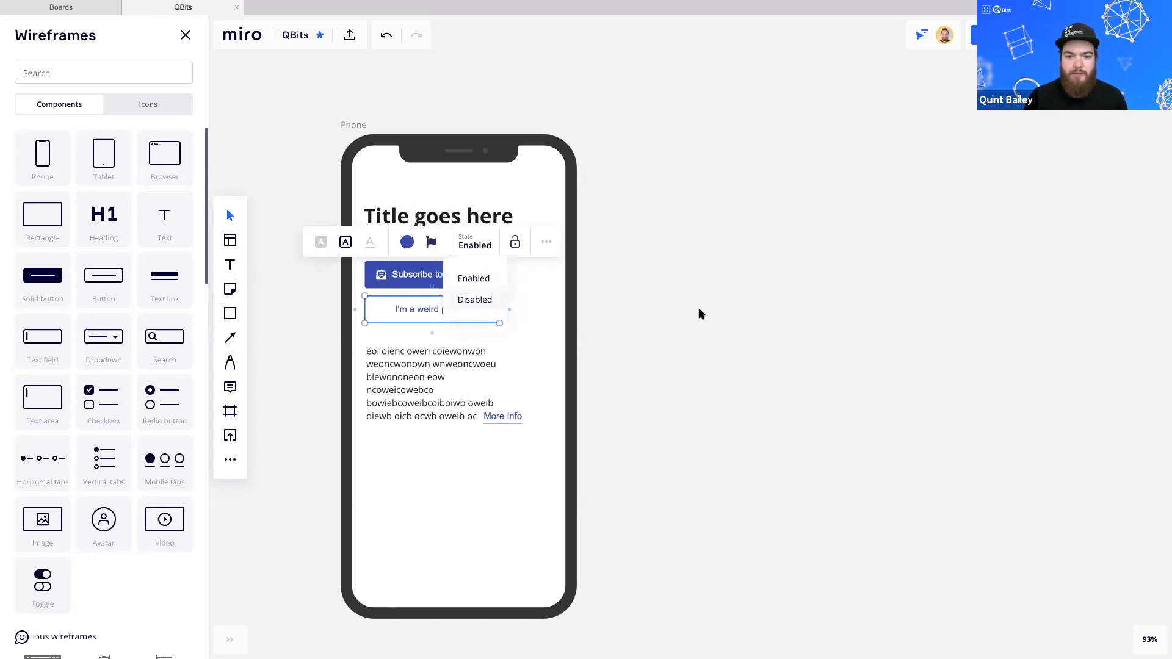
left_click(474, 299)
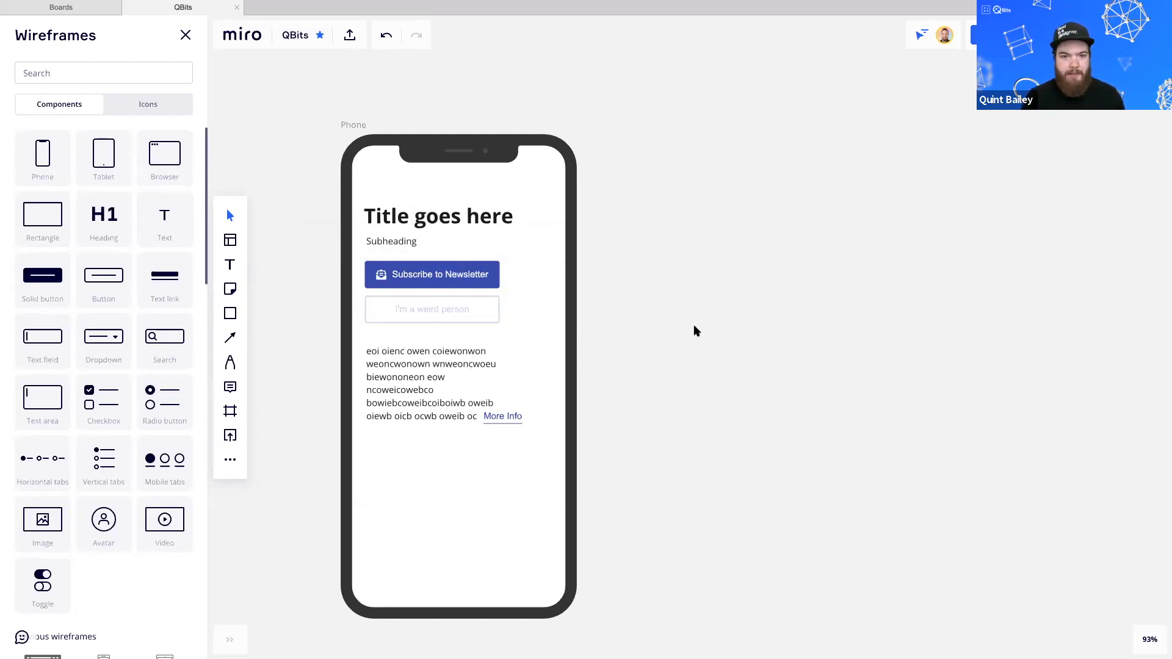
Try the Disabled state on the Subscribe to Newsletter button and undo it
left_click(431, 284)
left_click(474, 210)
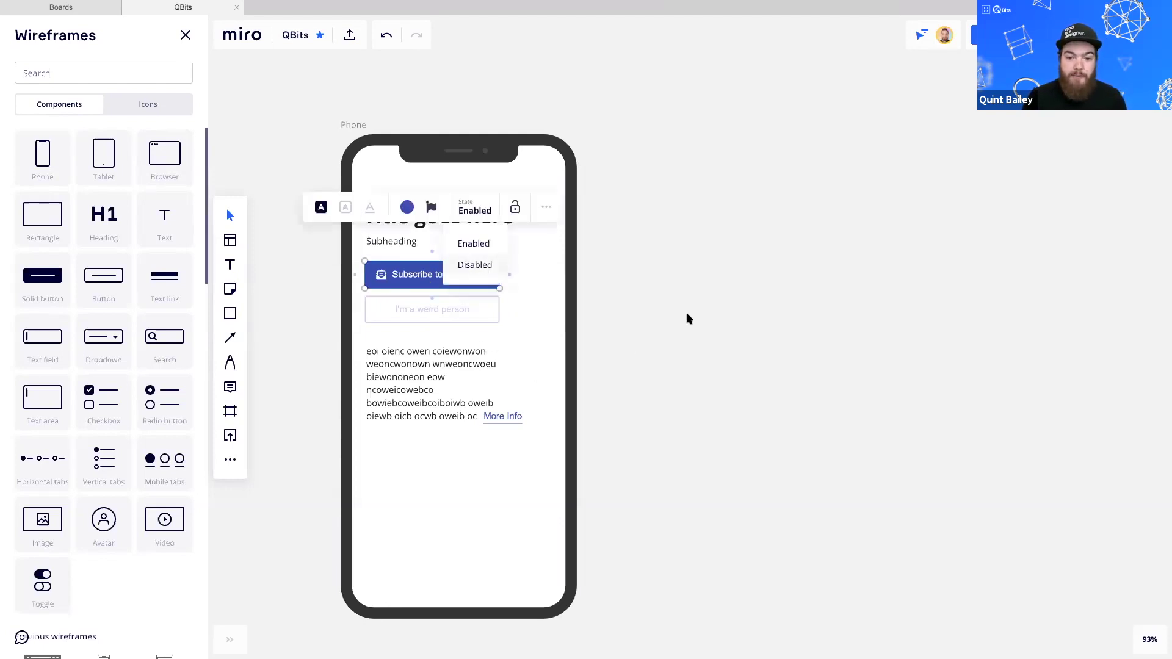
left_click(478, 264)
key("ctrl+z")
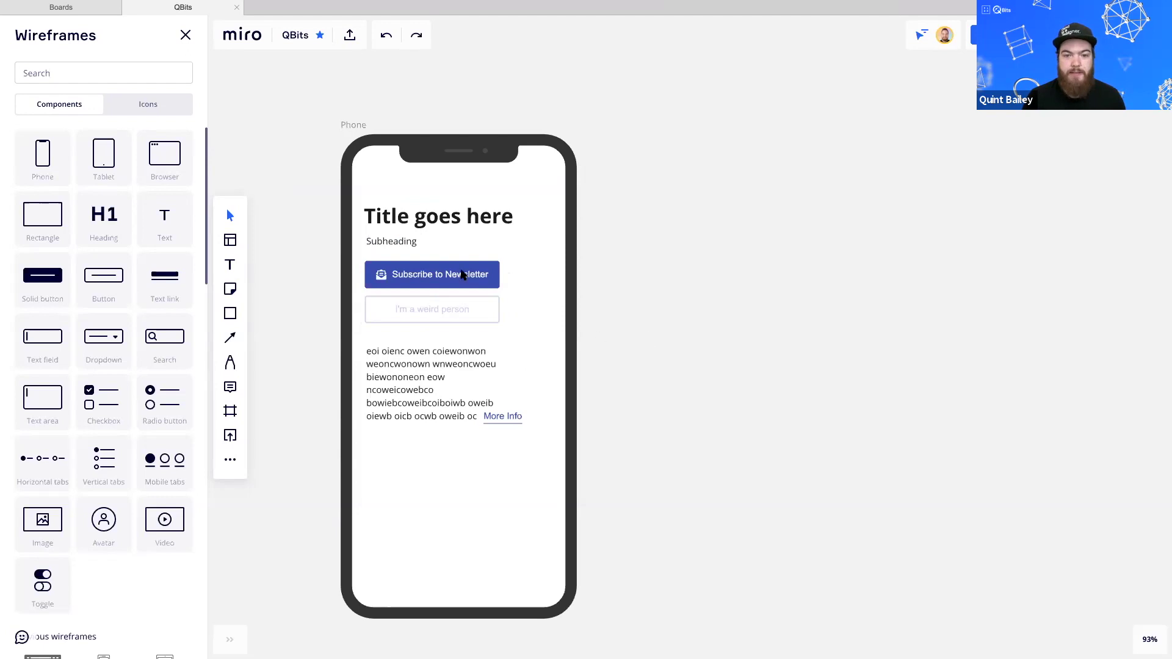
left_click_drag(476, 298, 483, 286)
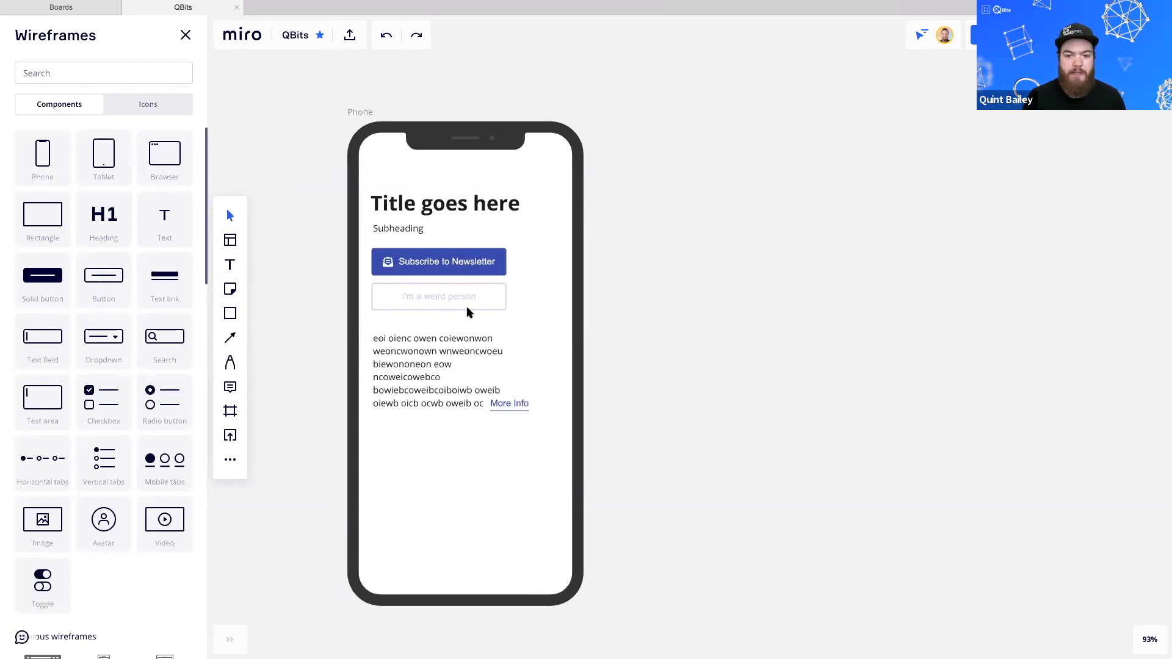
left_click_drag(292, 470, 302, 467)
scroll(435, 403, "up", 2)
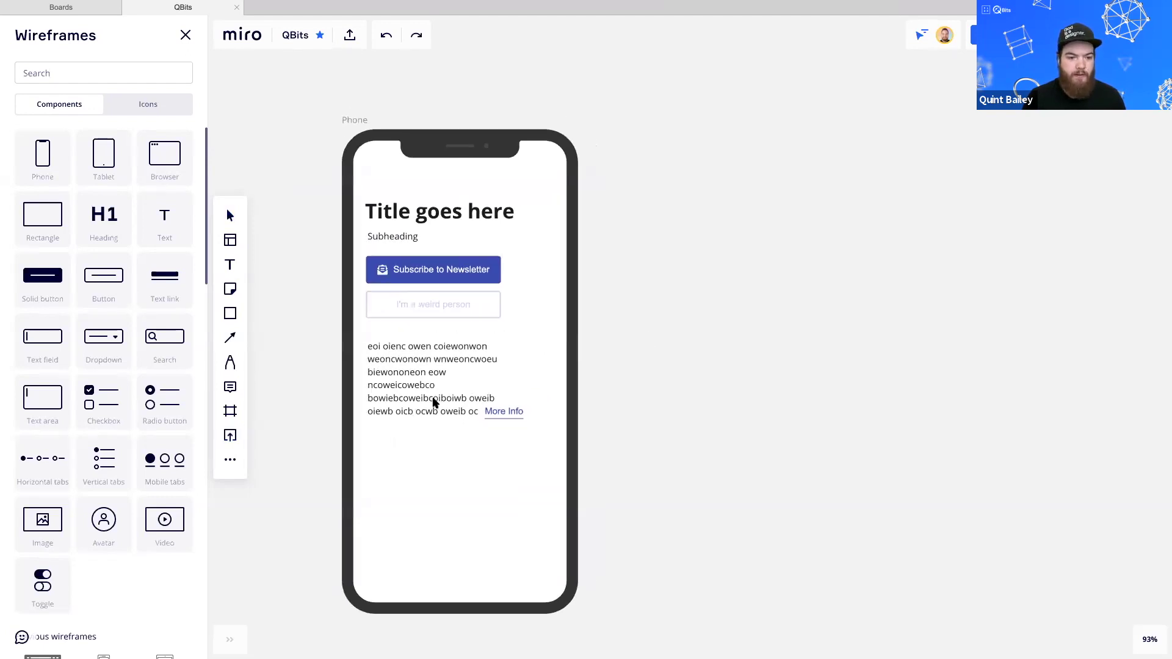
scroll(581, 131, "down", 1)
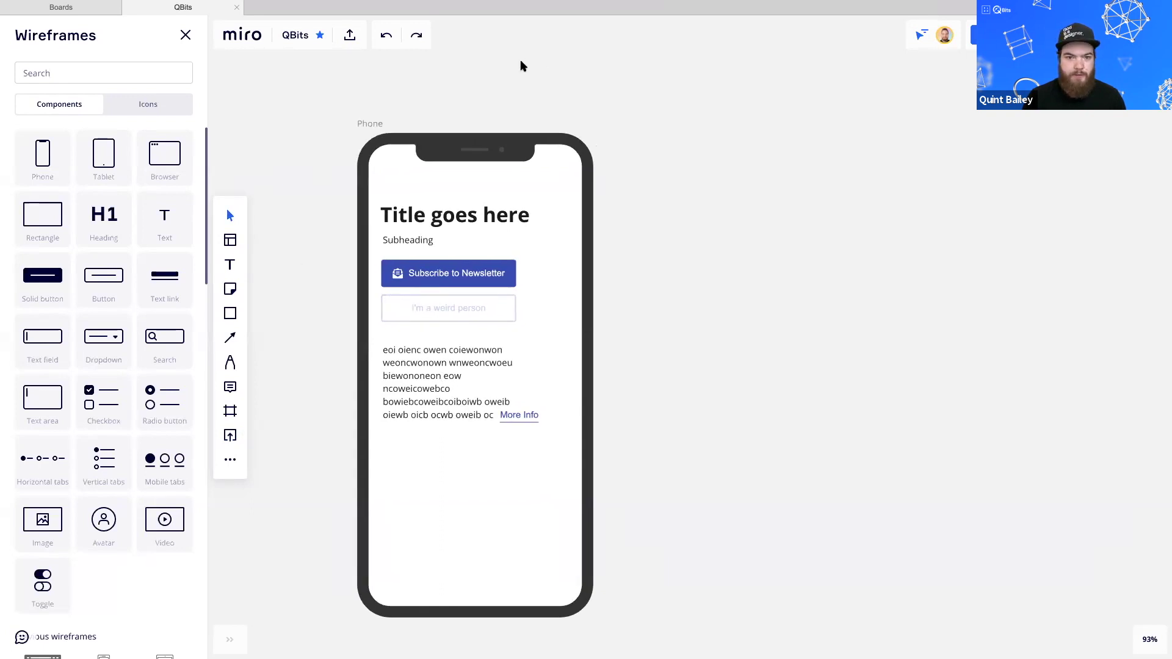
scroll(663, 359, "right", 2)
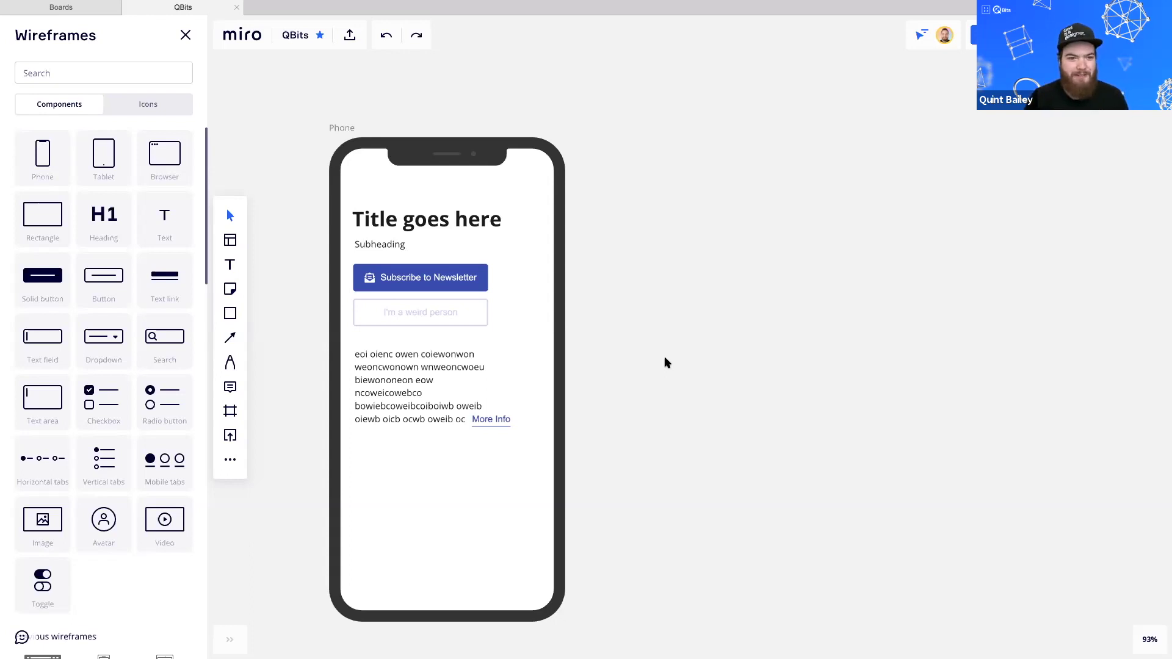
scroll(281, 234, "down", 1)
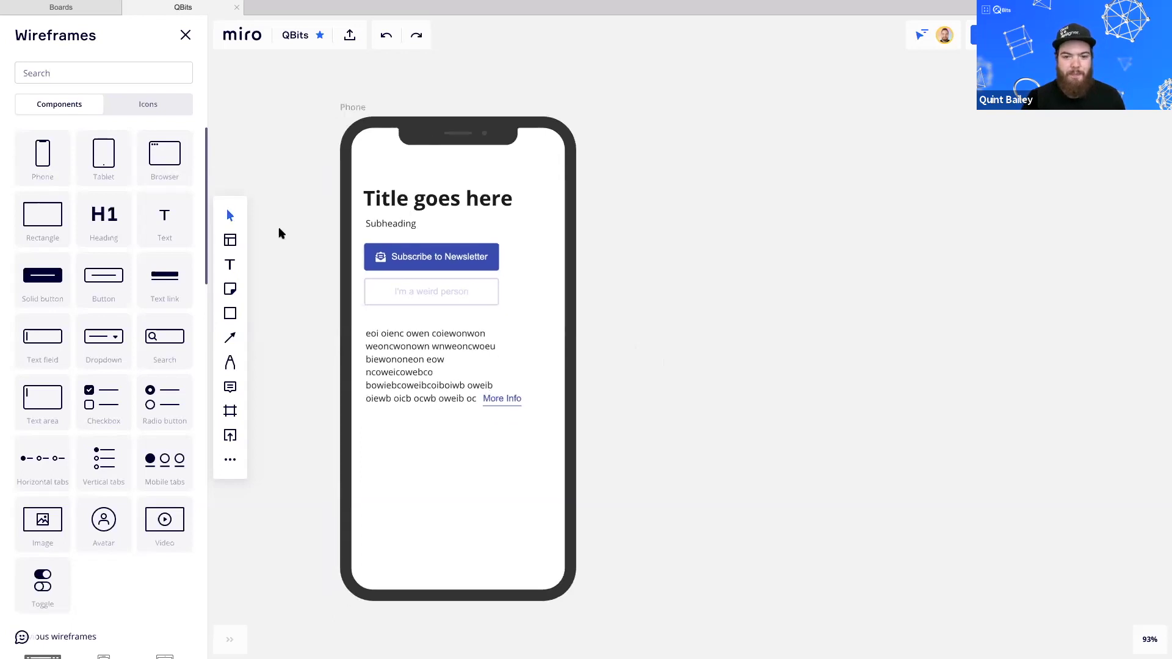
scroll(397, 222, "left", 1)
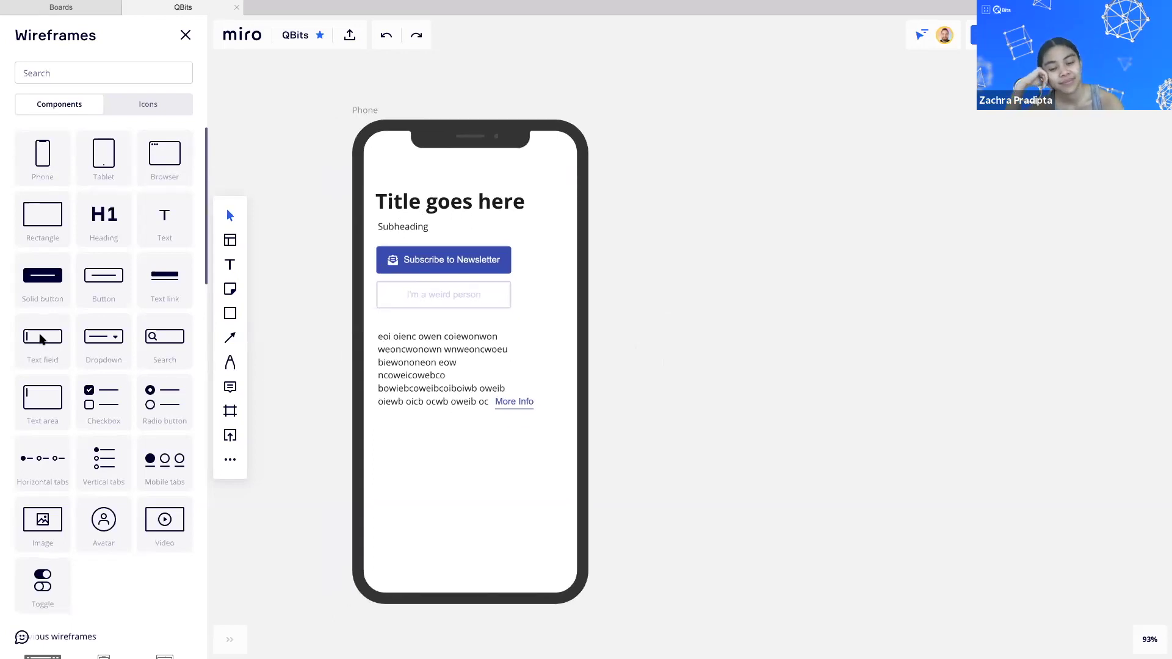
scroll(640, 421, "right", 1)
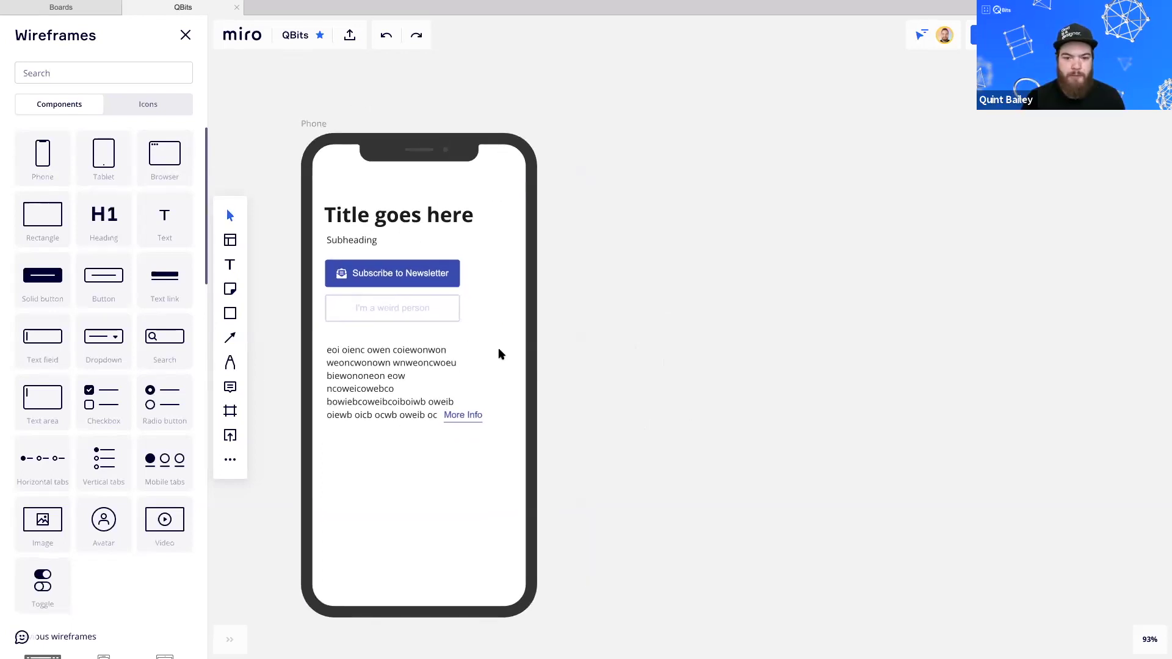
scroll(498, 346, "left", 1)
left_click(431, 293)
left_click(608, 439)
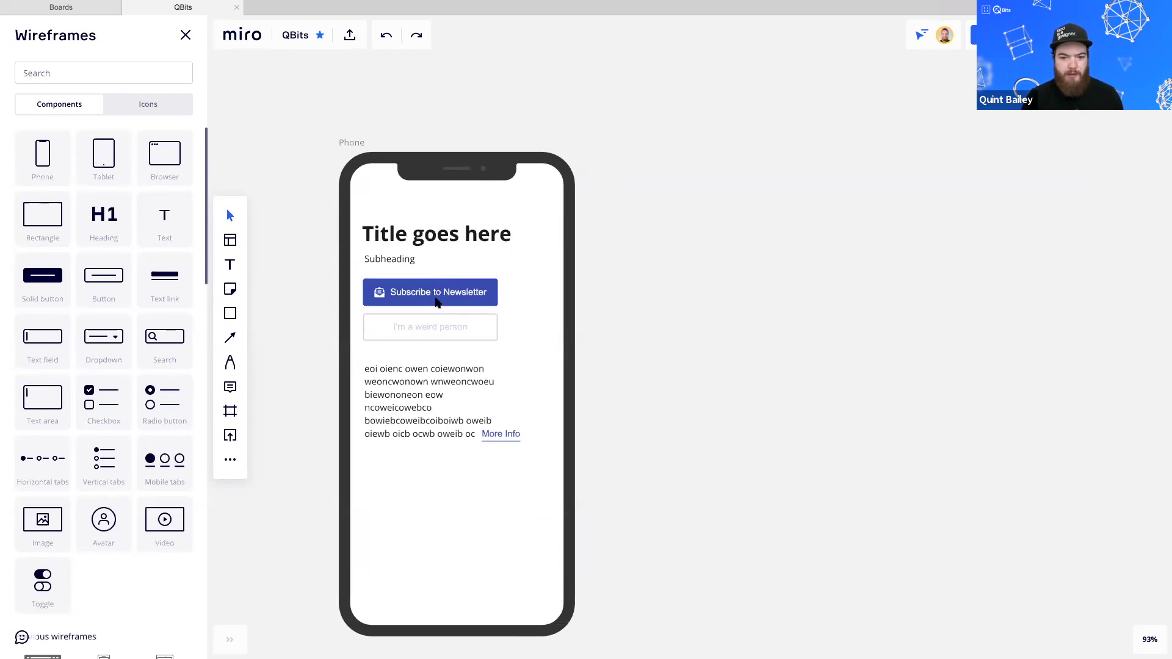
left_click(437, 303)
left_click(669, 419)
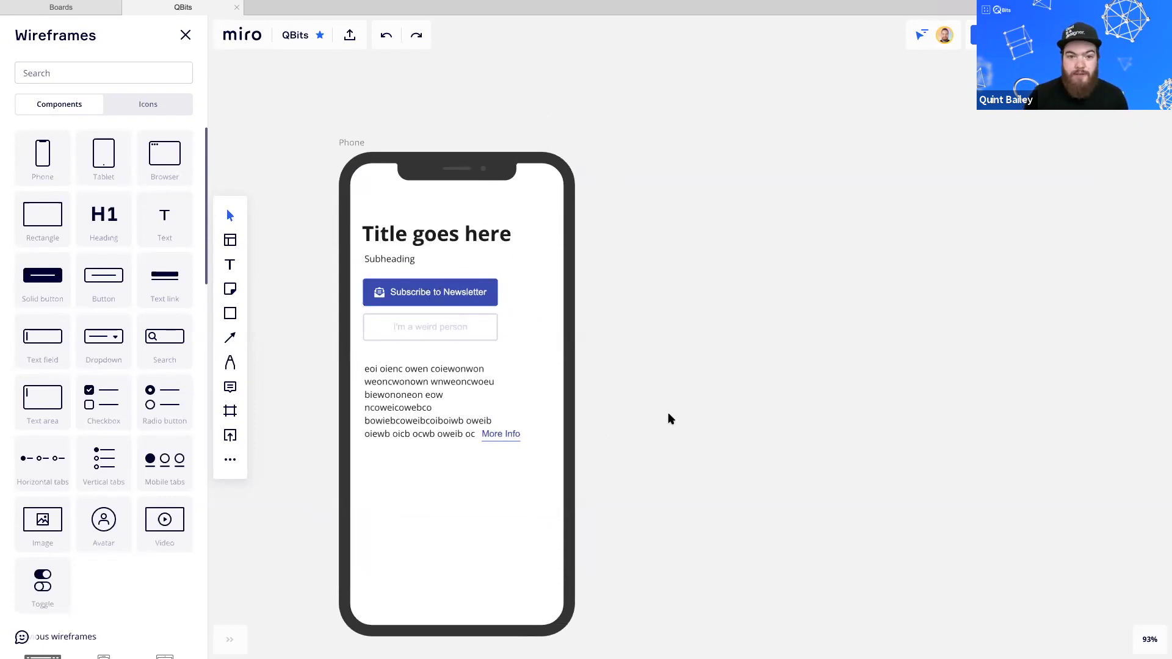
Duplicate the phone wireframe with all its contents and place the copy to the right of the original
scroll(351, 139, "down", 1)
left_click(351, 139)
left_click_drag(350, 139, 620, 158)
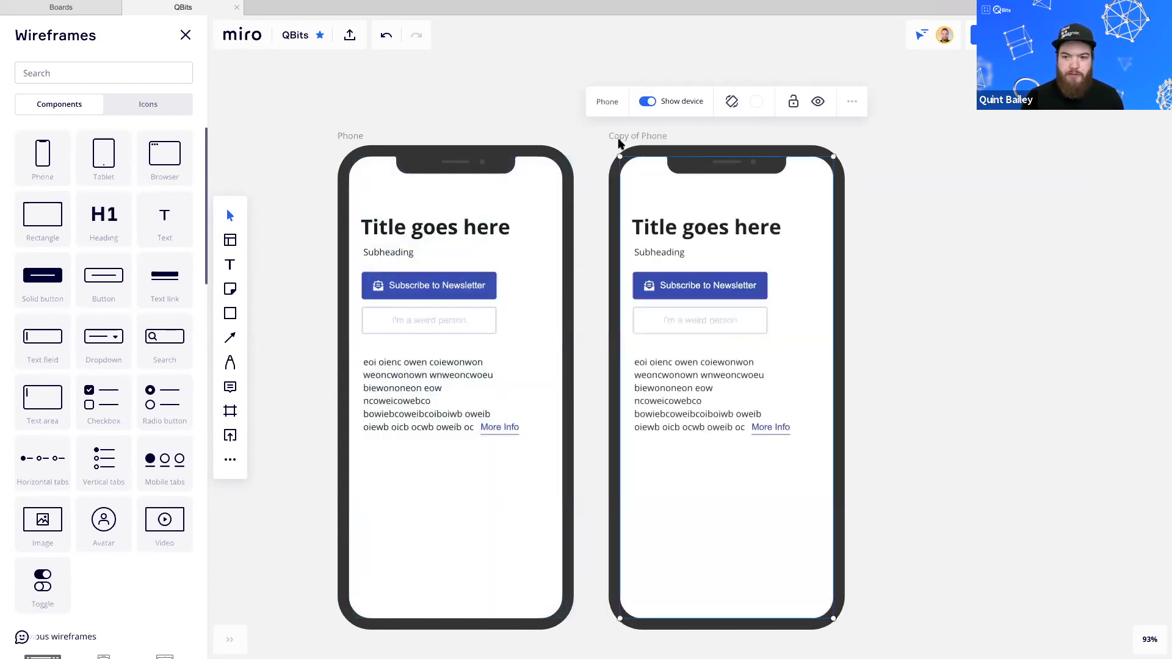
scroll(866, 251, "right", 5)
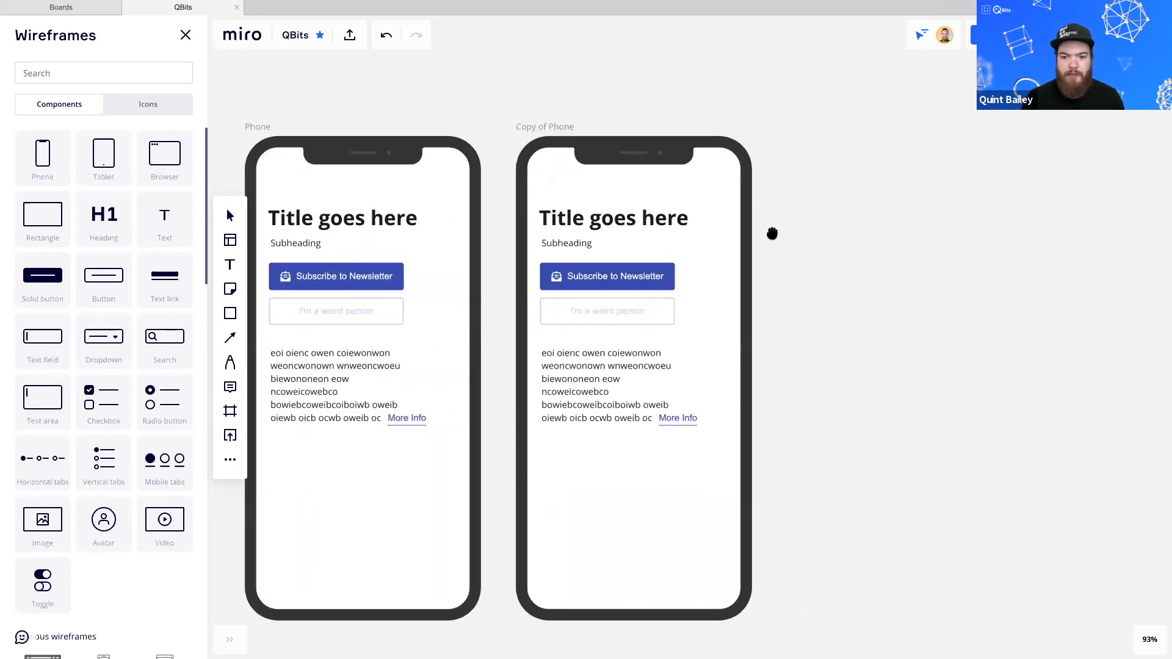
left_click(767, 342)
scroll(757, 318, "left", 2)
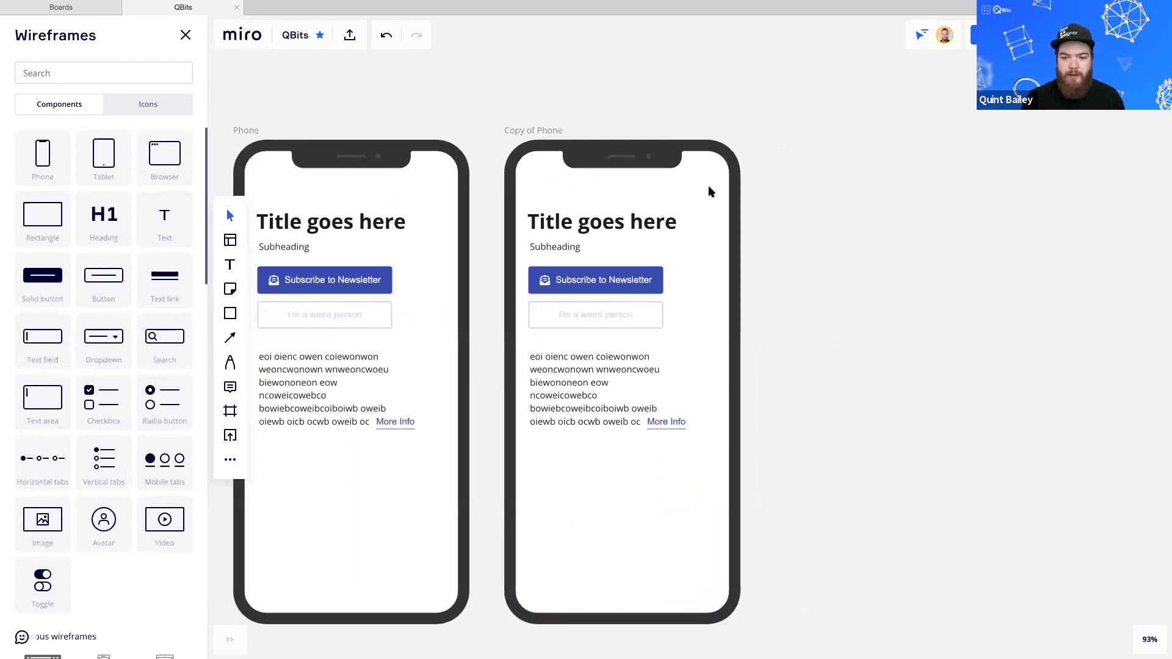
scroll(685, 295, "left", 2)
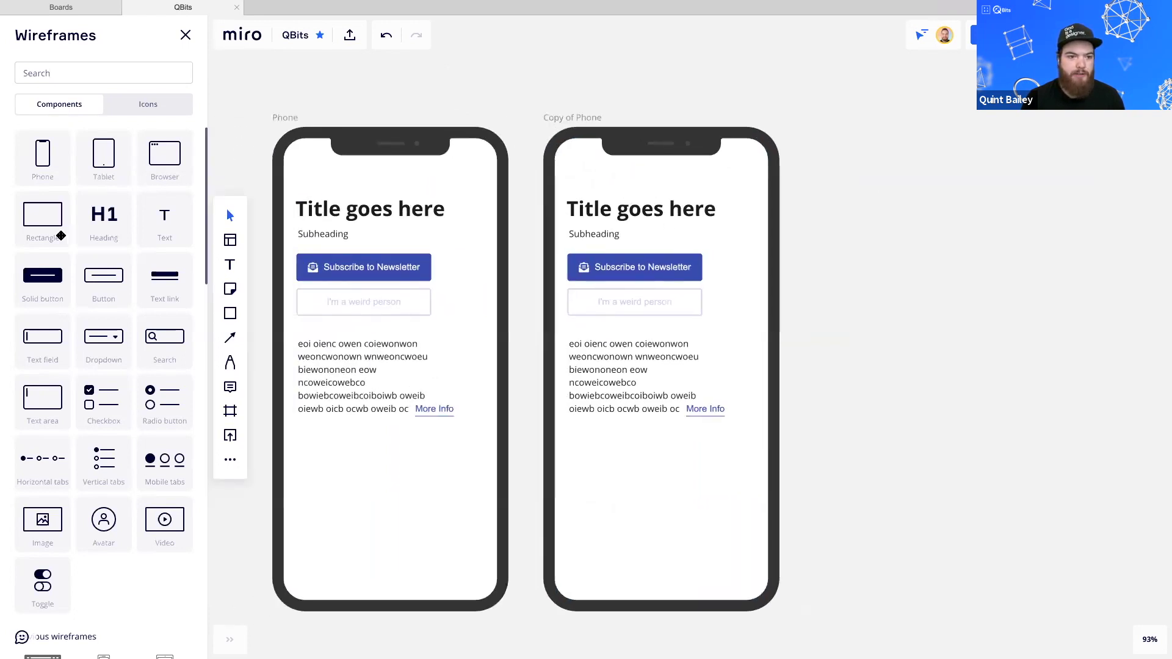
Place a rectangle on the copied phone, extend it upward to near the top of its screen, and fill it black
key("r")
left_click(614, 366)
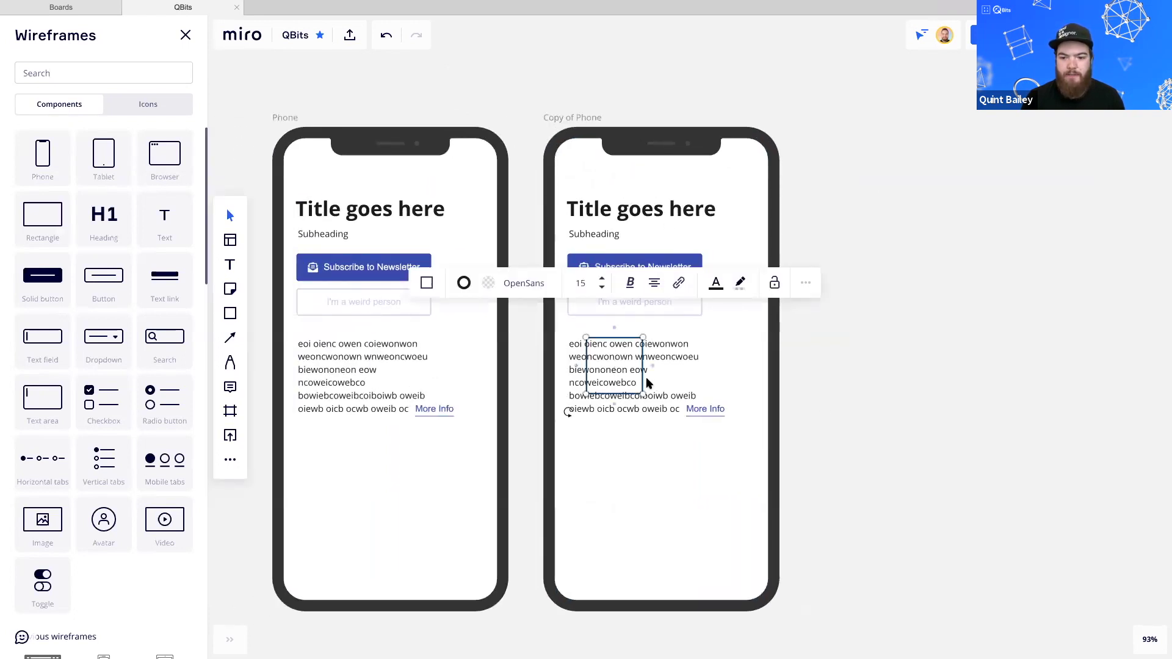
left_click_drag(621, 384, 606, 243)
key("ctrl+z")
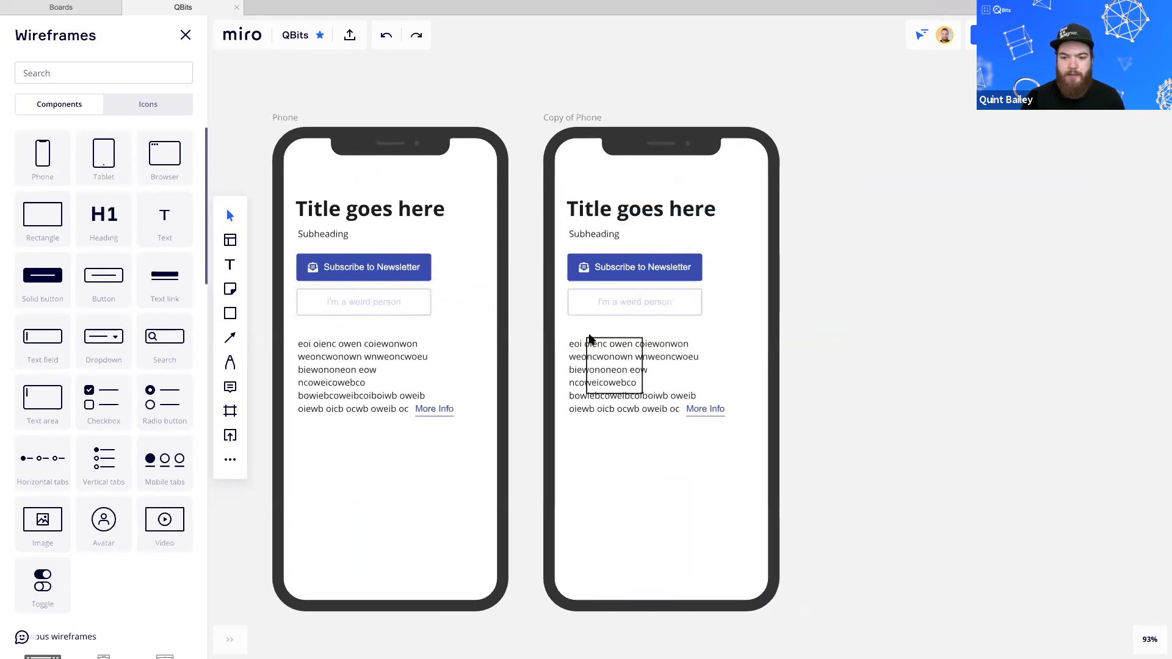
left_click(589, 340)
left_click_drag(603, 337, 588, 157)
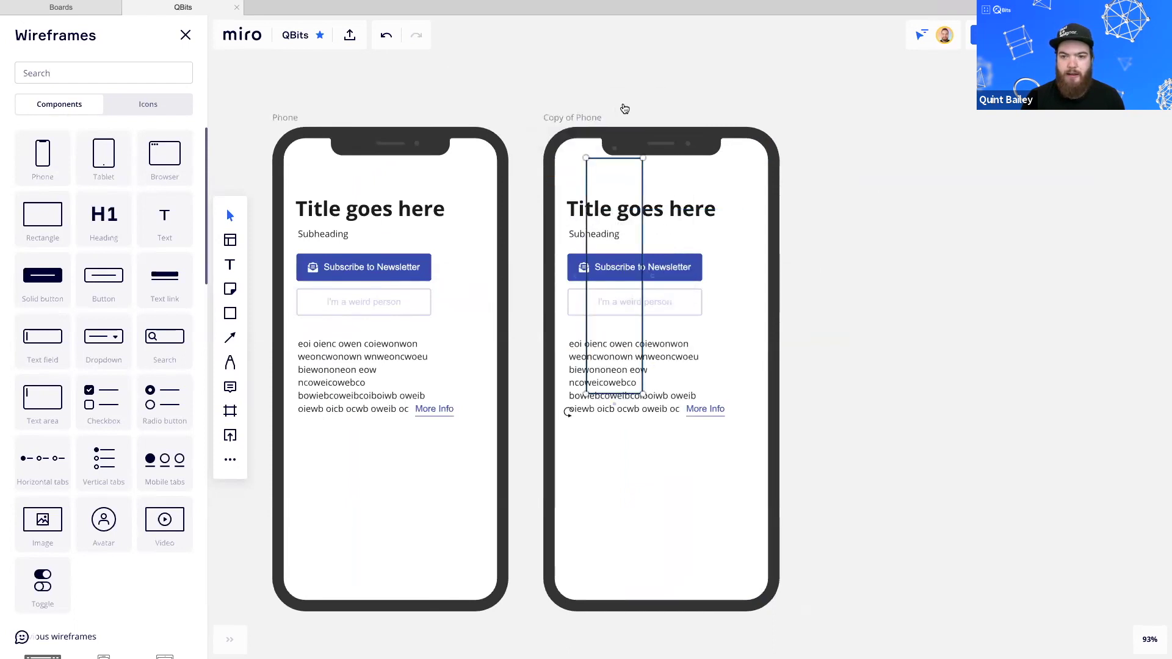
left_click(614, 103)
left_click(601, 245)
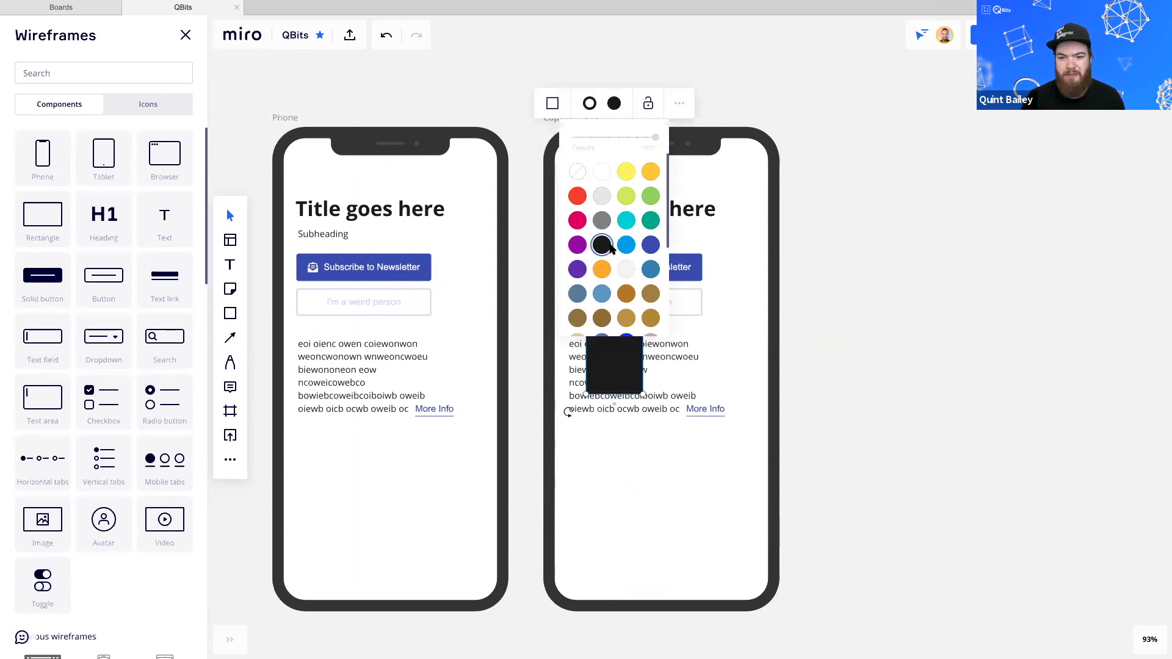
Stretch the black rectangle until it covers the entire screen of the copied phone
left_click_drag(618, 269, 769, 281)
left_click_drag(618, 376, 657, 603)
left_click(878, 442)
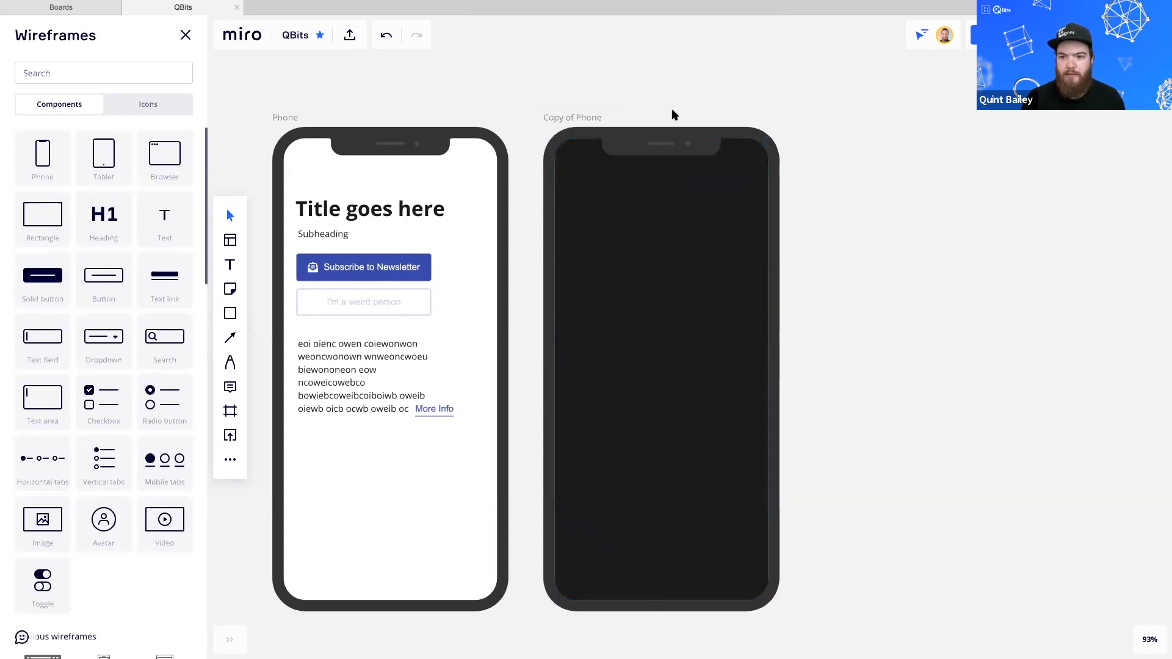
Reduce the fill opacity of the black rectangle over the copied phone to 80%
left_click(670, 147)
left_click(661, 84)
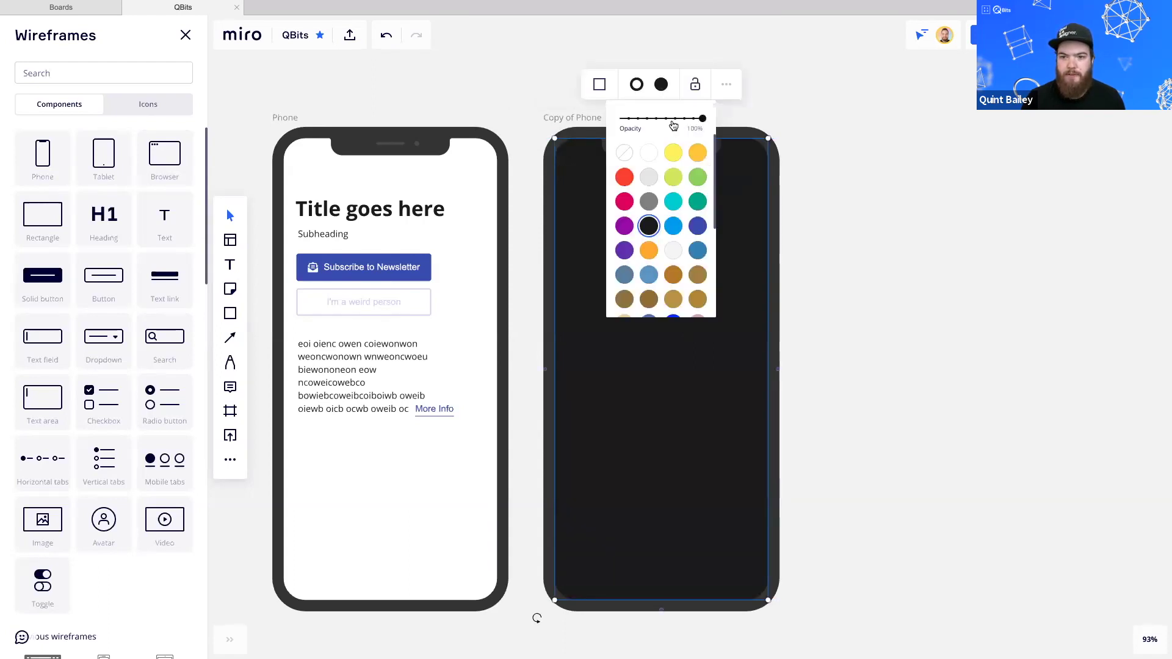
left_click_drag(673, 120, 684, 118)
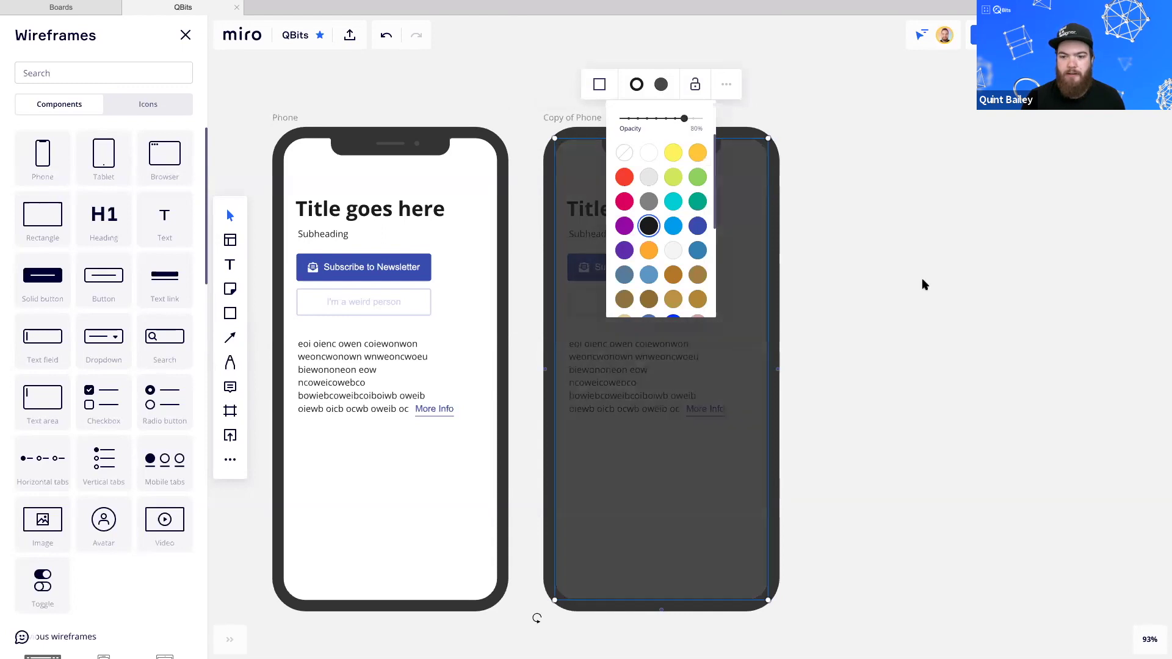
left_click_drag(922, 280, 824, 298)
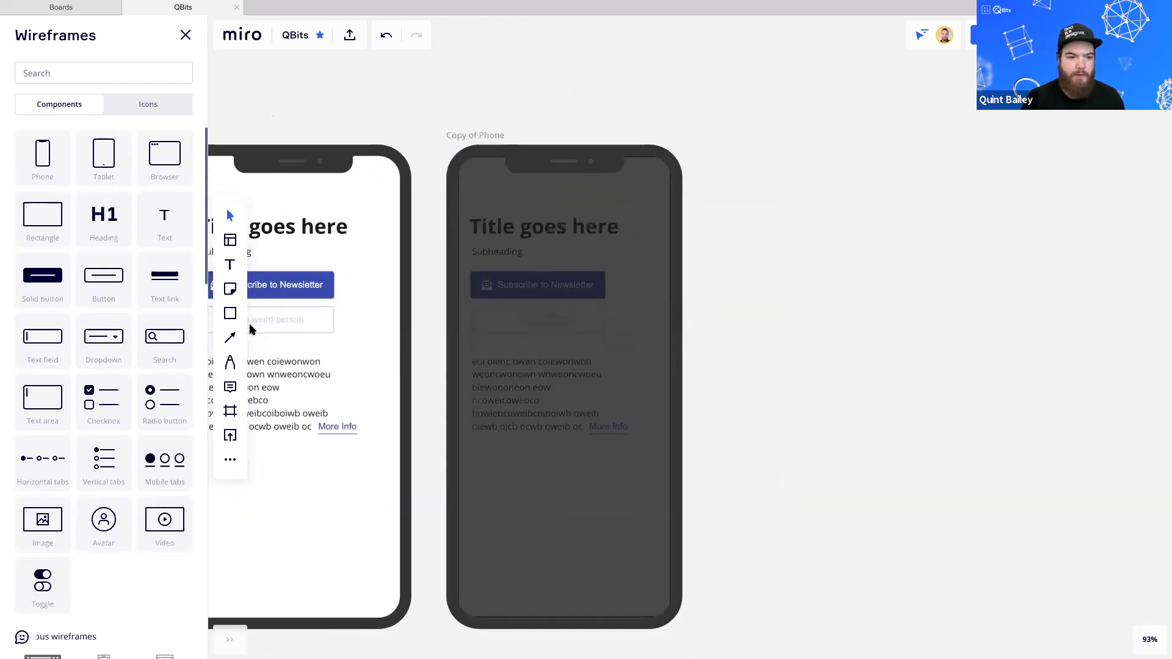
Add another rectangle over the copied phone and shrink it to a smaller panel in the middle of the dark overlay
left_click(48, 221)
left_click_drag(703, 453, 606, 336)
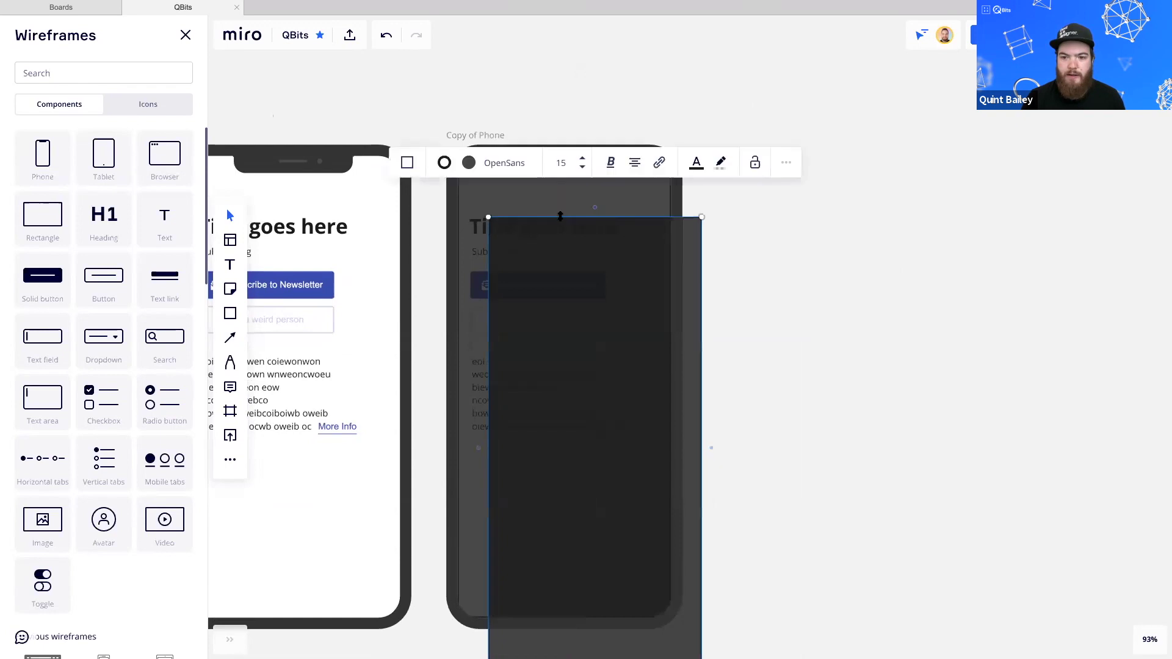
left_click_drag(561, 217, 561, 348)
left_click_drag(575, 436, 552, 333)
left_click_drag(677, 324, 579, 343)
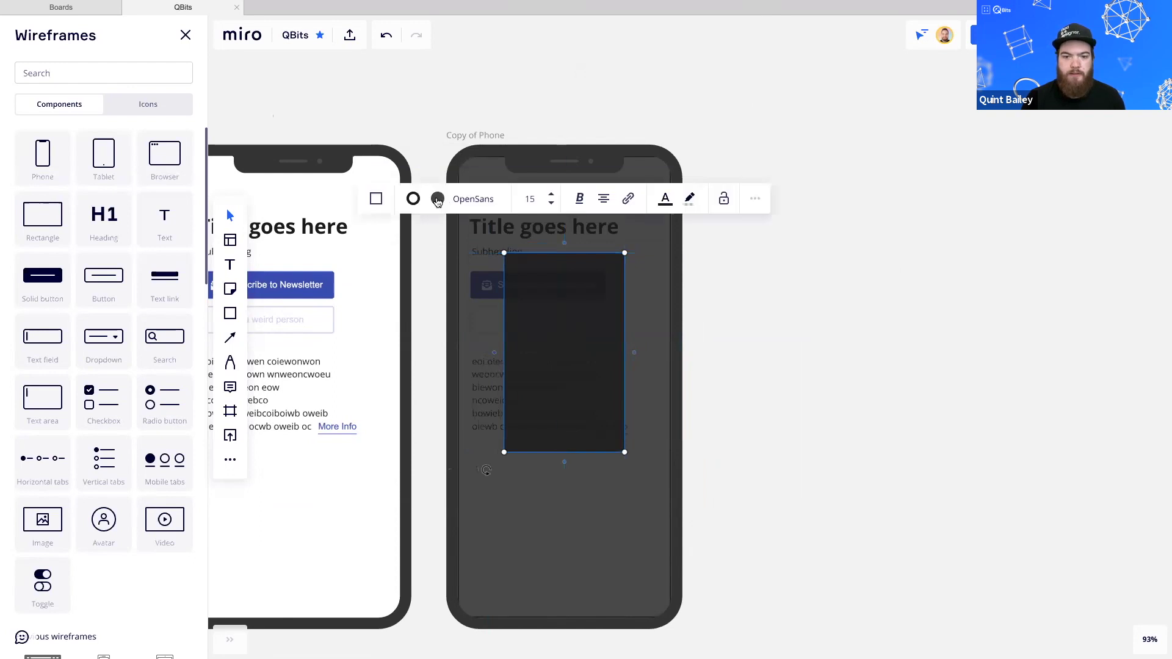
Fill the smaller rectangle on the copied phone with white at 100% opacity and make its border transparent
left_click(437, 198)
left_click(426, 267)
left_click_drag(461, 233, 564, 230)
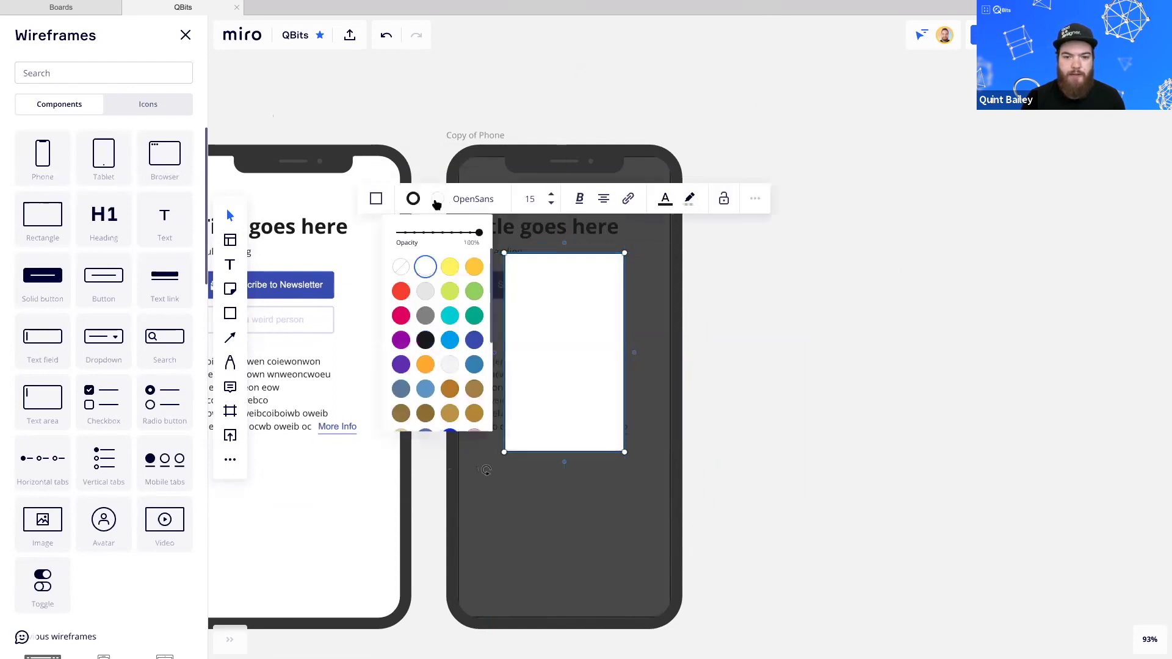
left_click(415, 200)
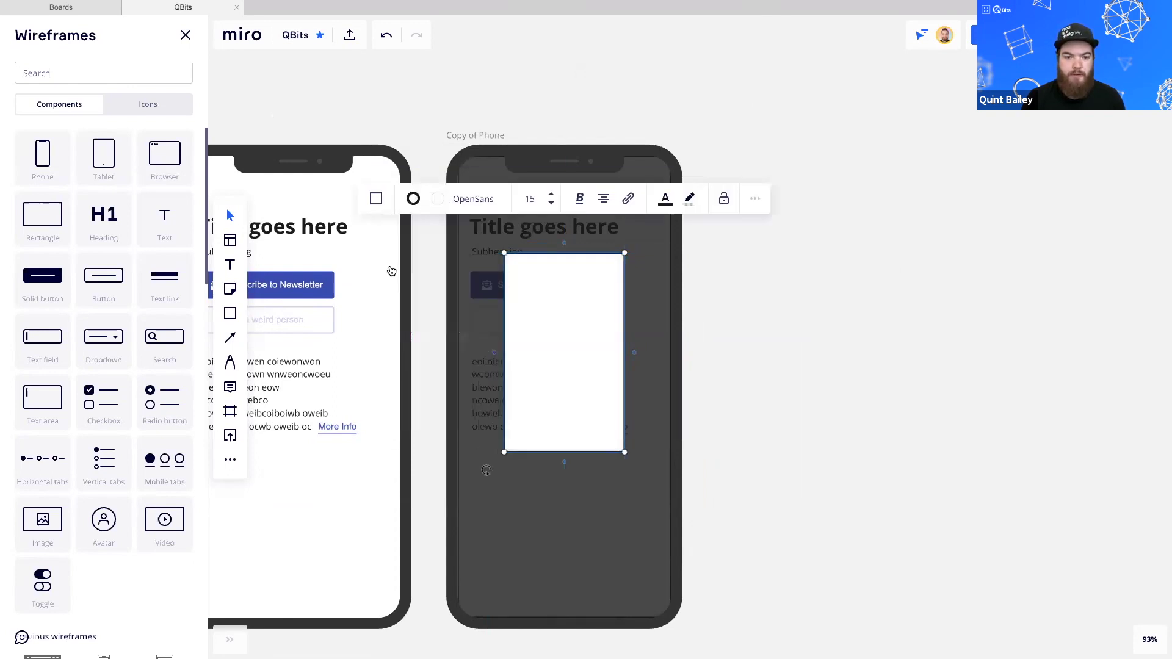
left_click(379, 314)
left_click(610, 365)
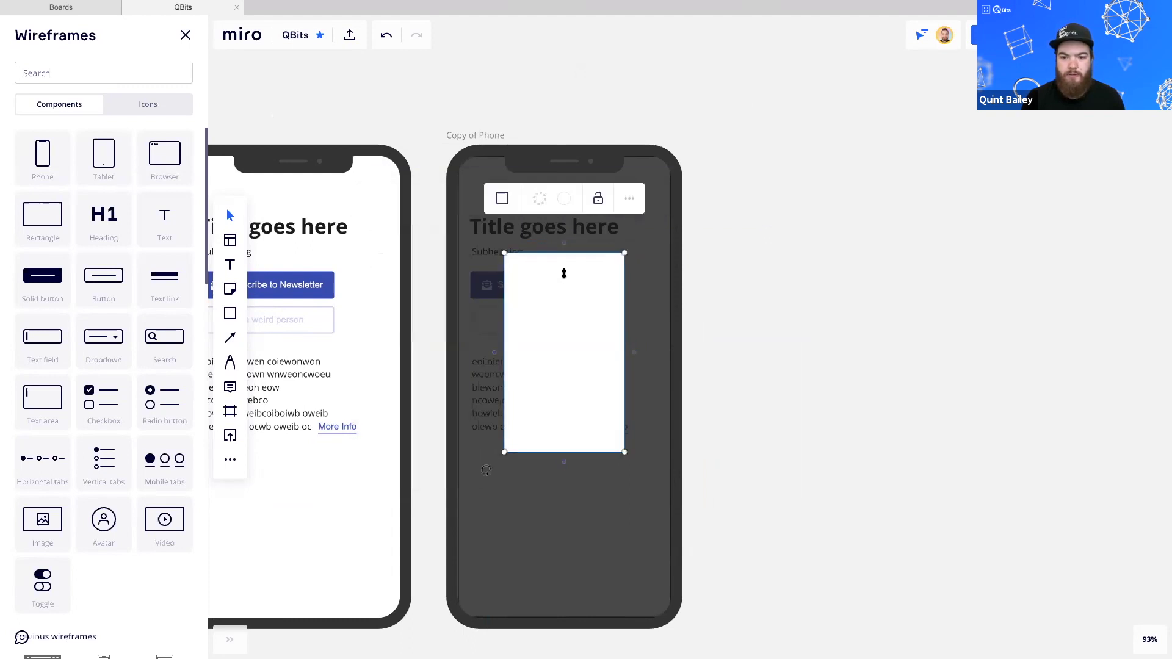
Resize the white rectangle into a wide popup panel nearly spanning the copied phone's screen width
left_click_drag(555, 252, 555, 300)
left_click_drag(625, 332, 659, 337)
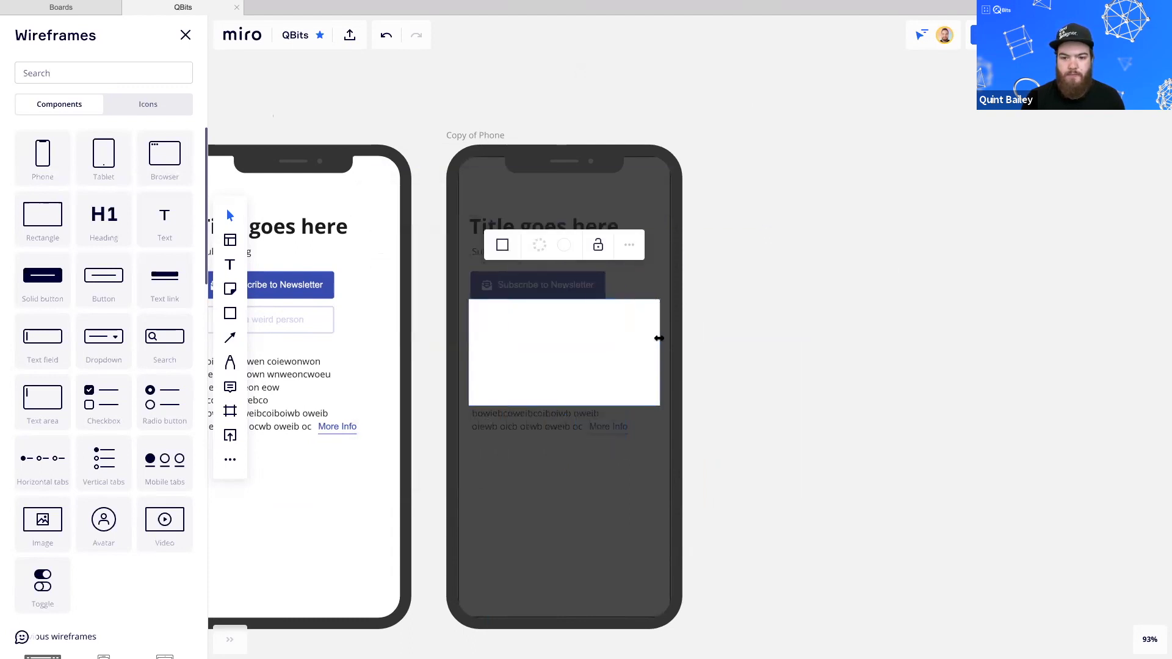
left_click_drag(587, 299, 598, 278)
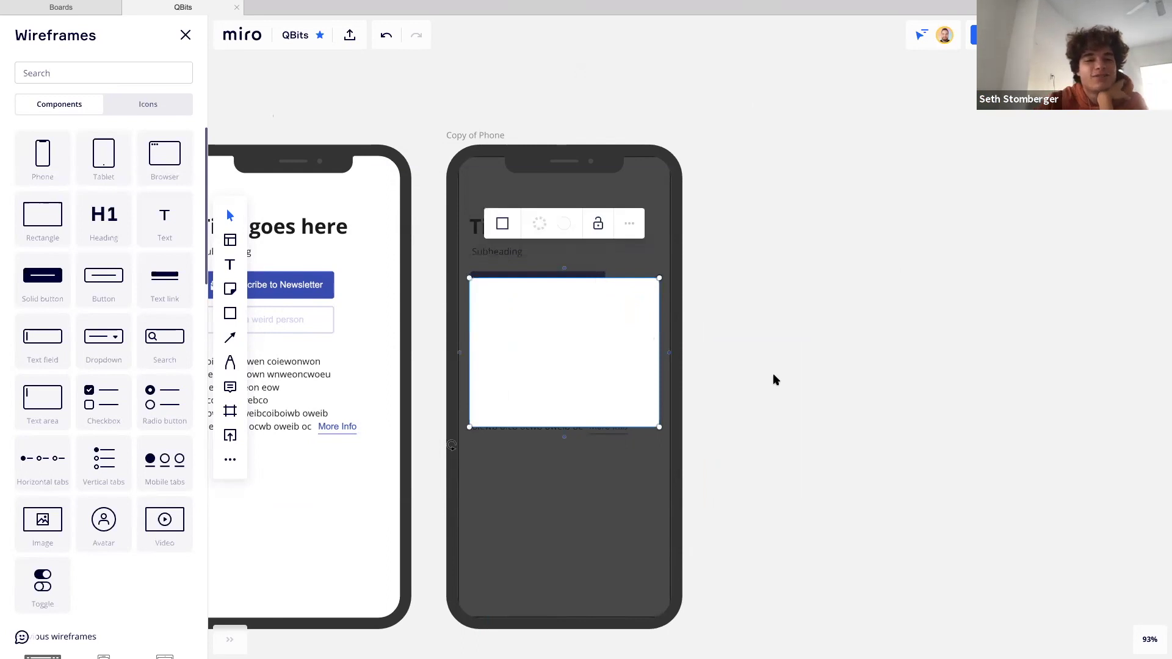
left_click_drag(782, 363, 860, 343)
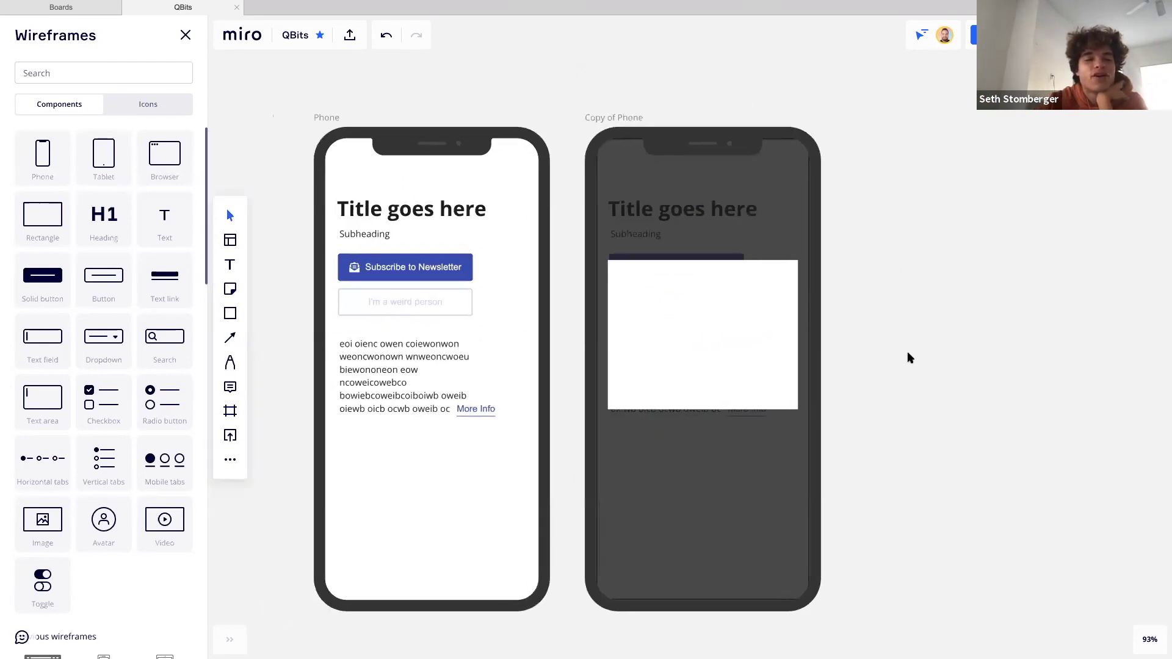
Search the available apps for "lore", clear the search and close the app list
left_click(230, 460)
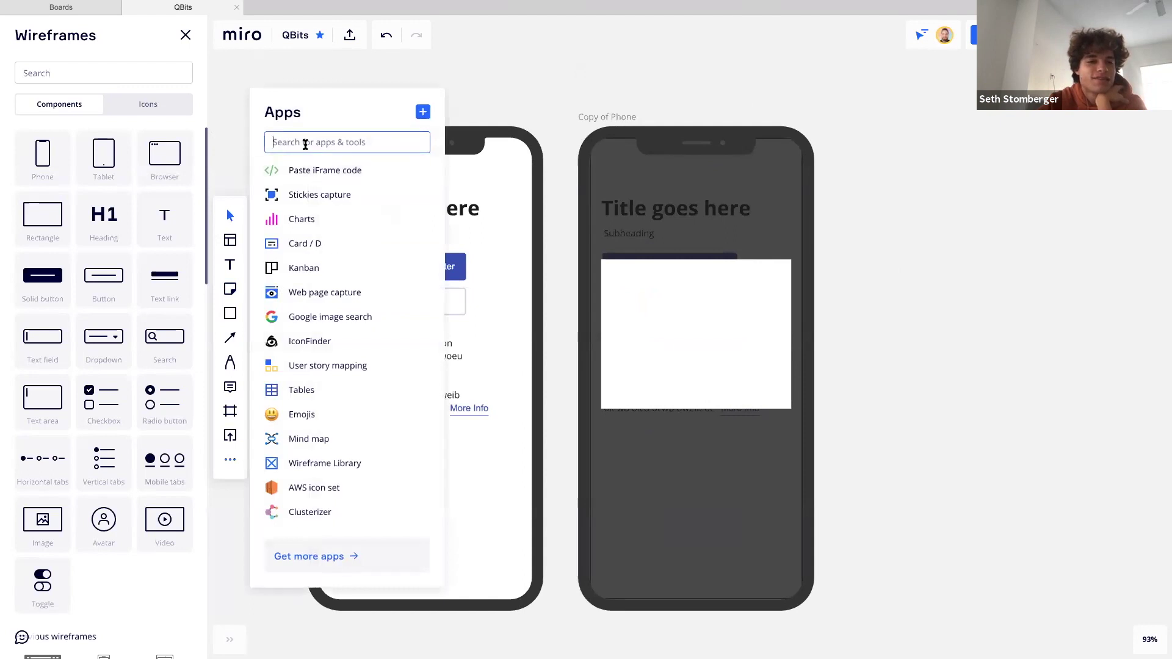
type("lore")
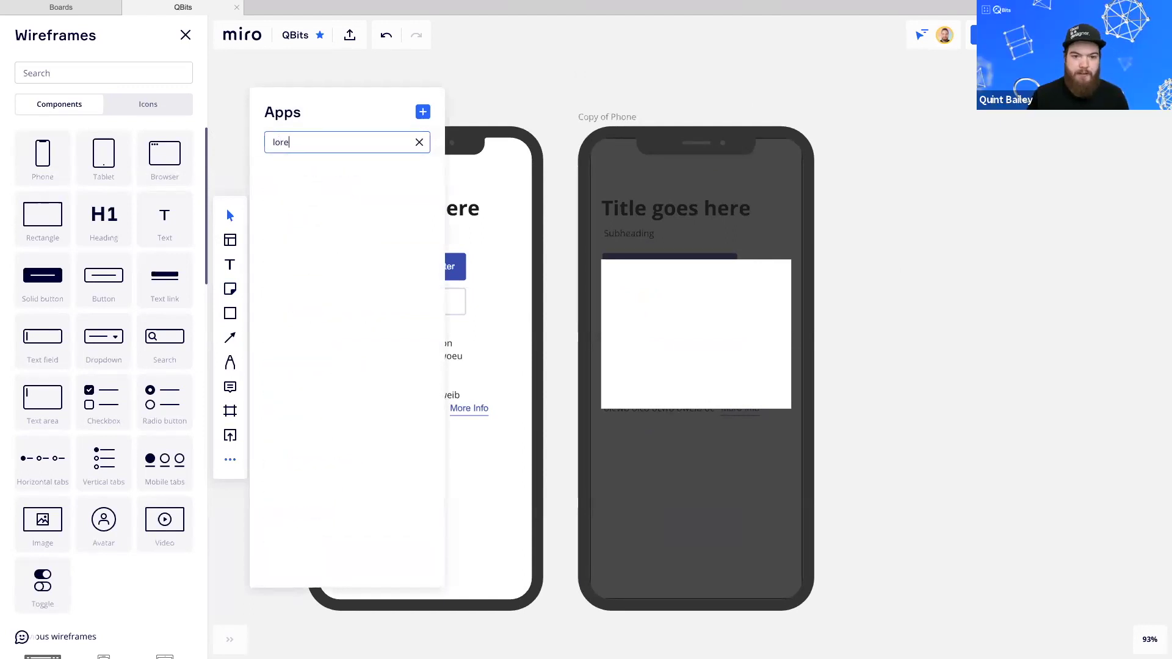
key("BackSpace")
key("BackSpace")
key("BackSpace")
key("BackSpace")
key("BackSpace")
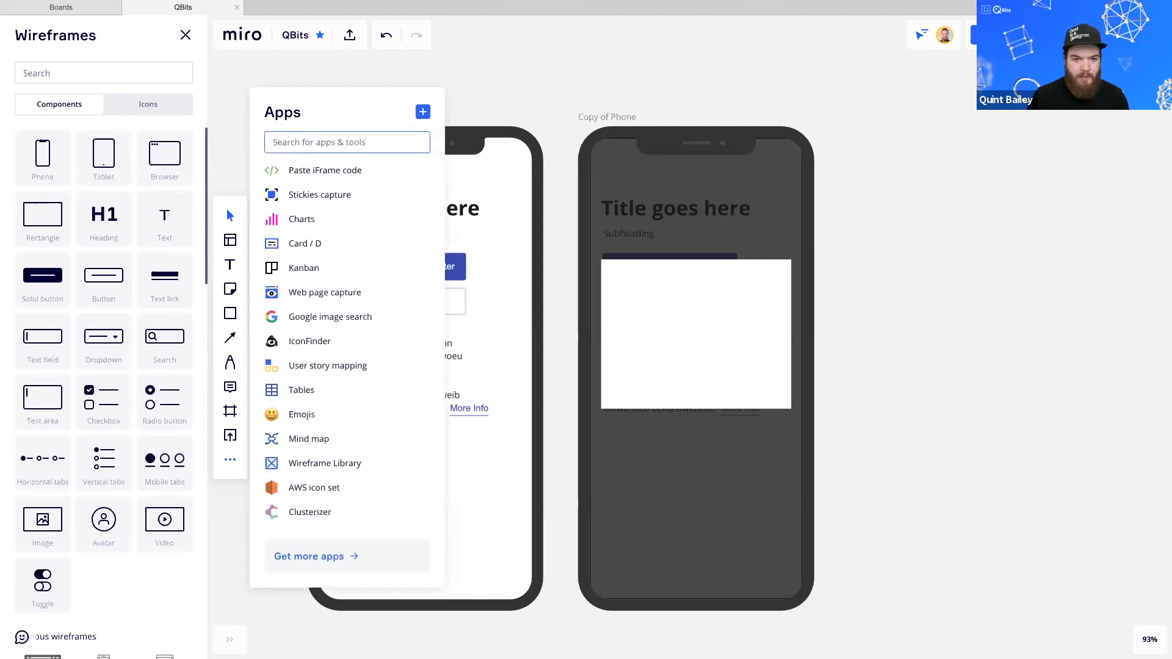
left_click(819, 311)
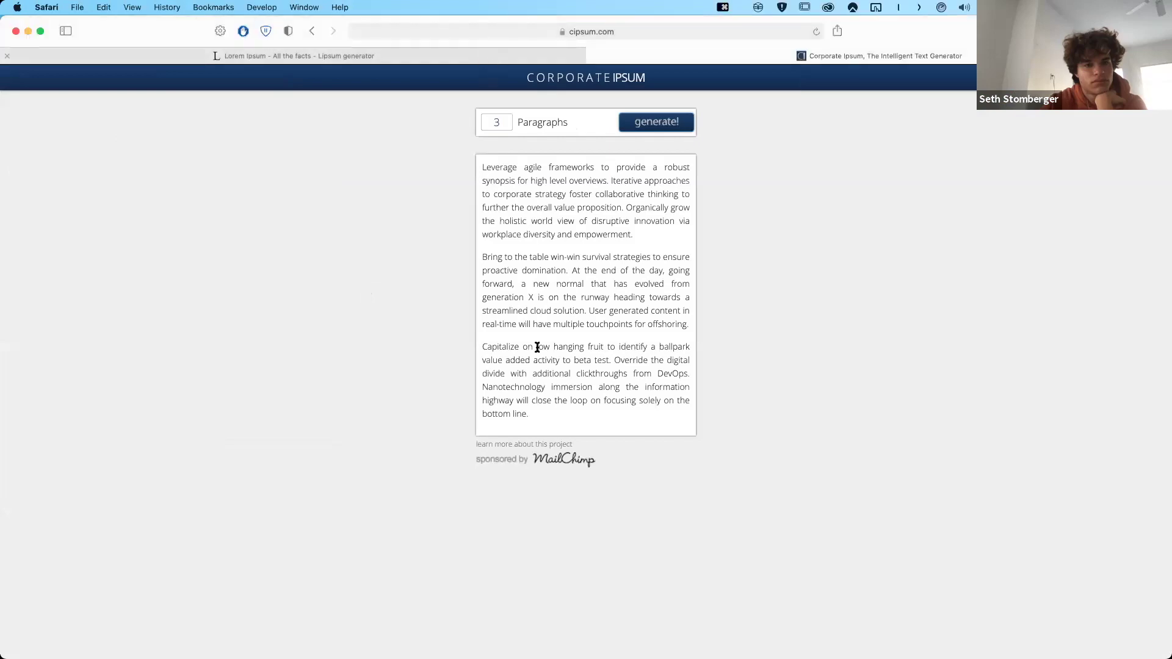
Switch to the Lorem Ipsum page in Safari and generate five paragraphs of placeholder text
key("ctrl+Tab")
scroll(637, 385, "down", 7)
left_click_drag(628, 232, 600, 229)
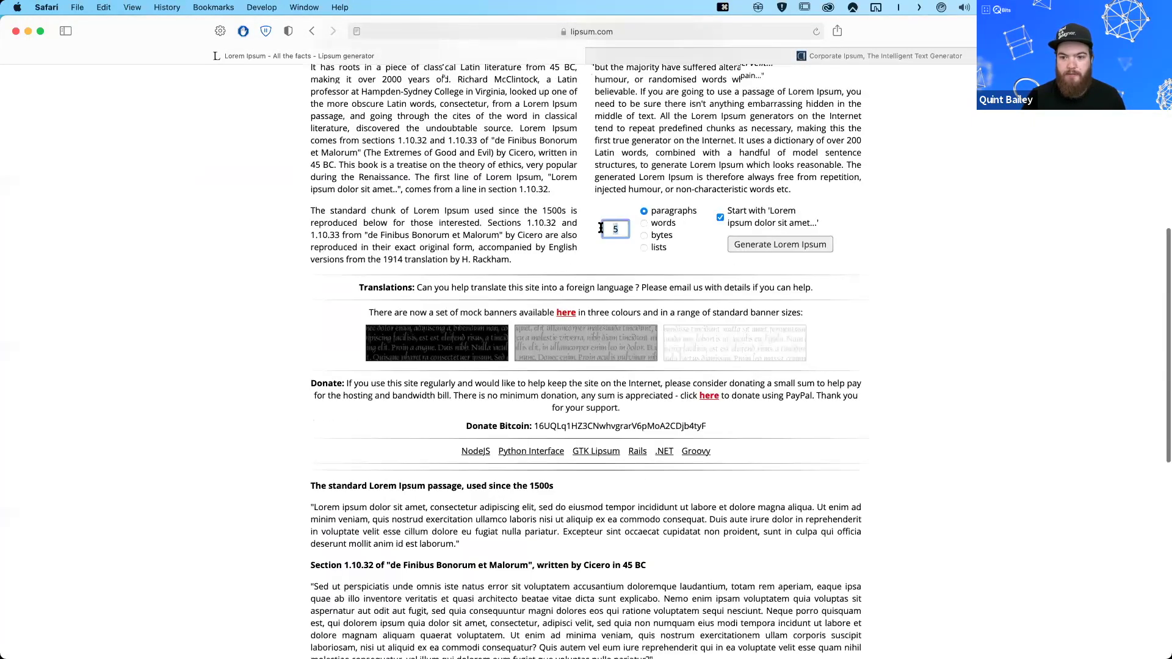
left_click(743, 247)
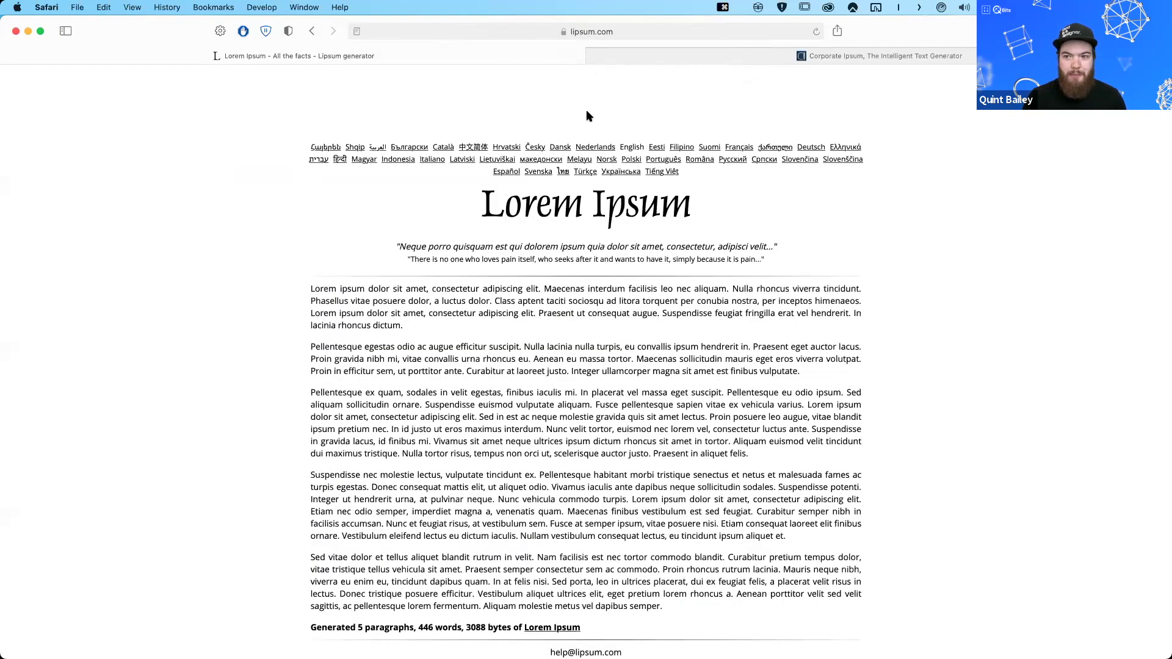
Copy all three paragraphs of placeholder text from the Corporate Ipsum page and return to the Miro board
left_click(635, 56)
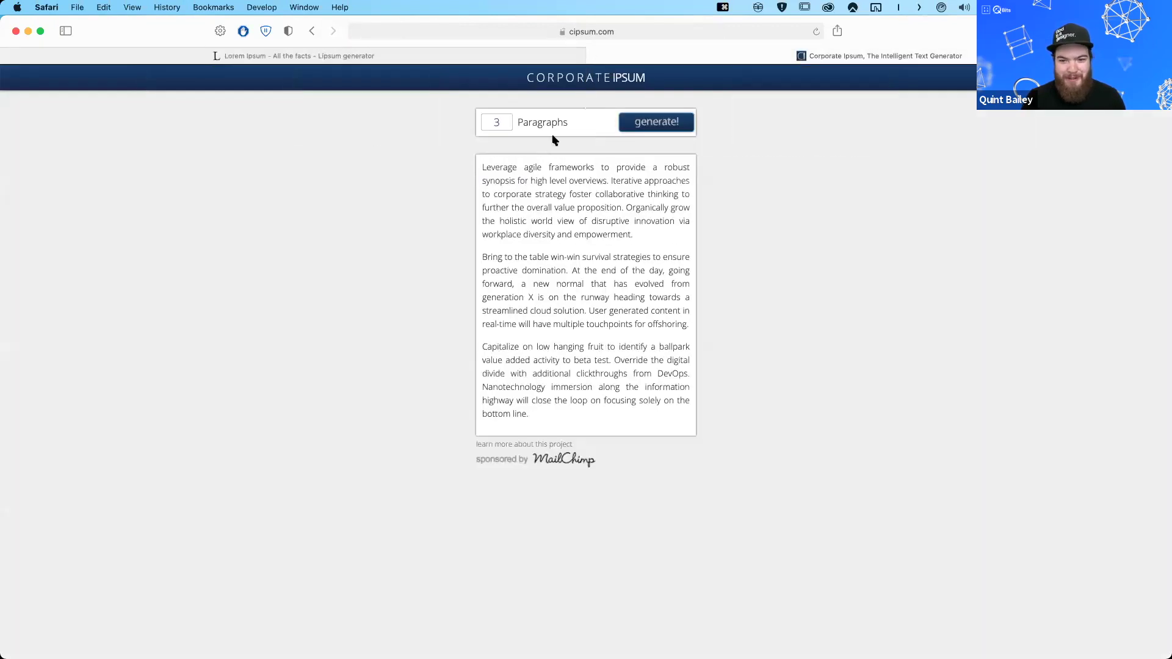
left_click_drag(488, 163, 540, 397)
left_click(524, 293)
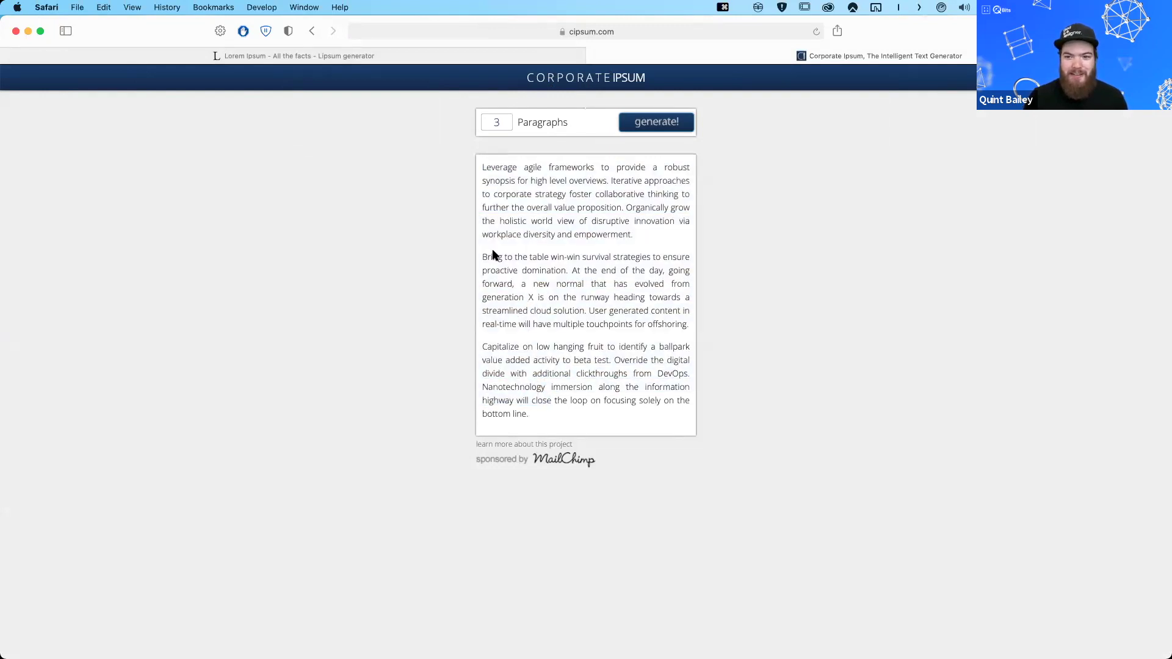
left_click_drag(492, 162, 545, 413)
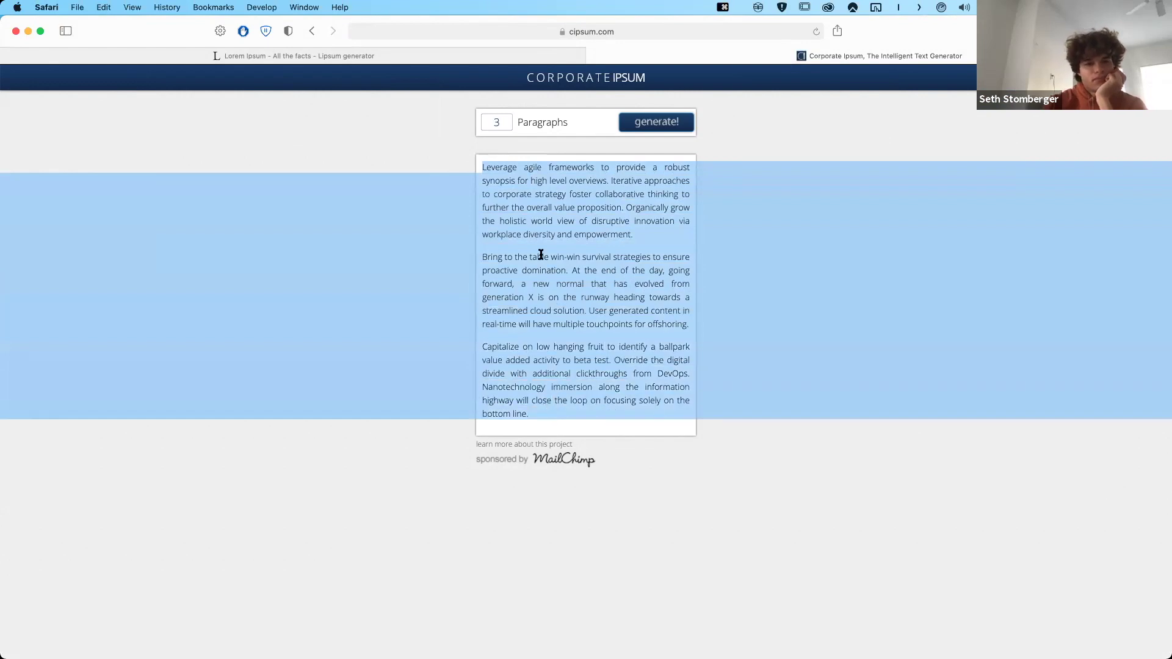
key("super+c")
key("ctrl+Right")
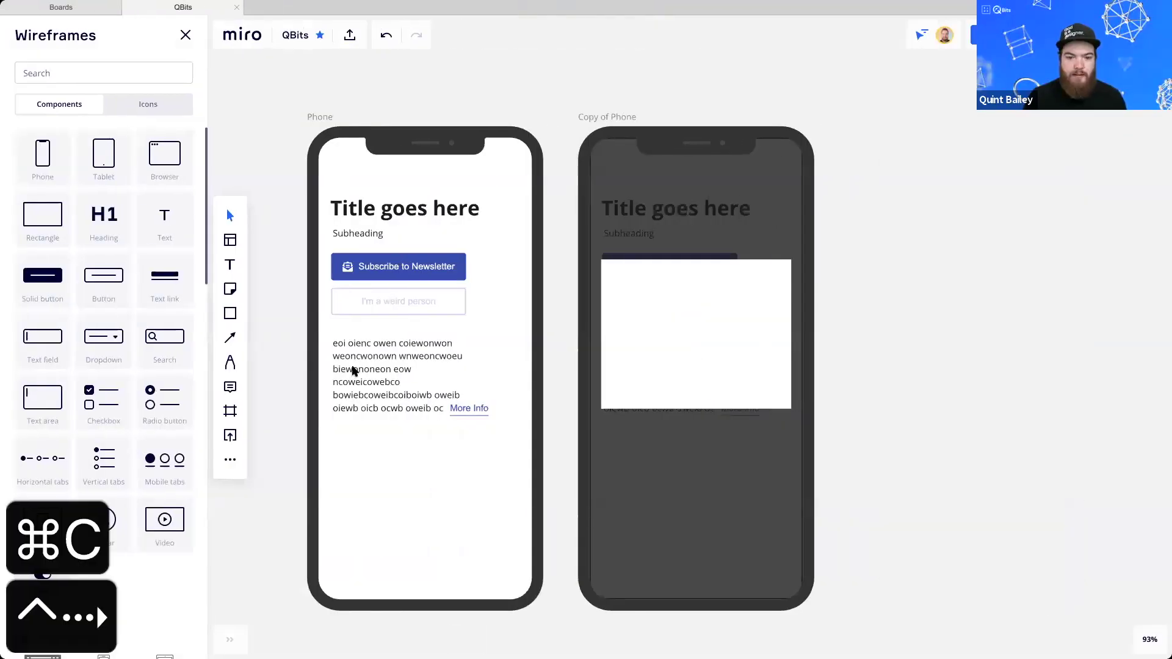
Delete the More Info link on the original phone and replace the body text with the copied paragraphs
double_click(352, 371)
left_click(484, 413)
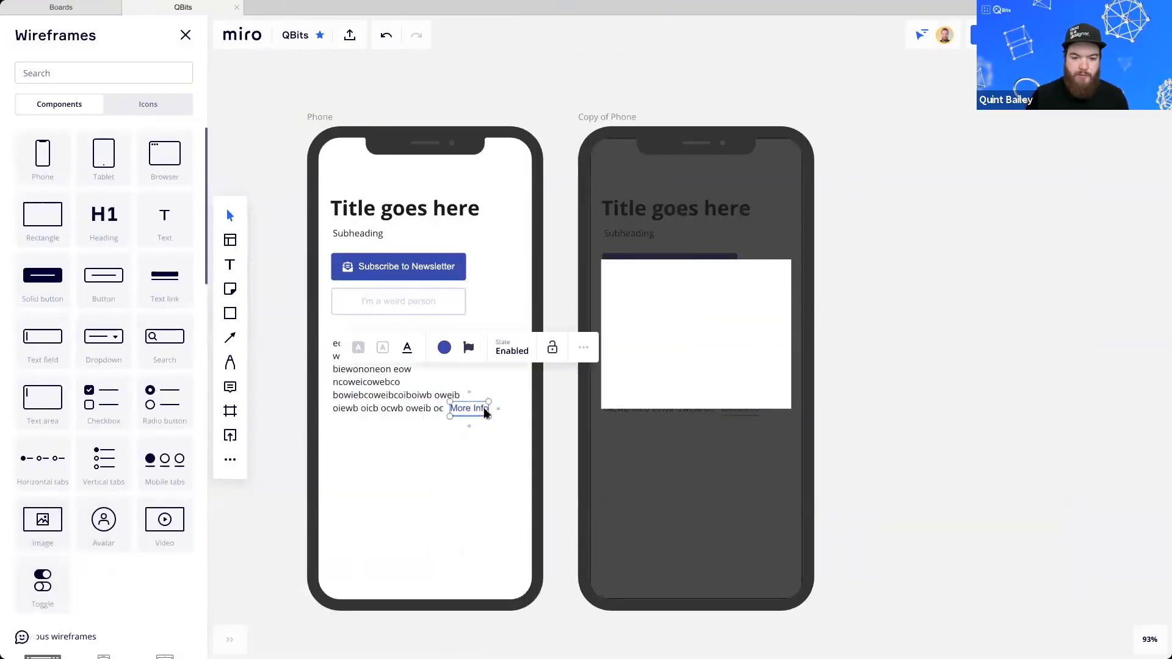
key("Delete")
double_click(386, 385)
key("super+v")
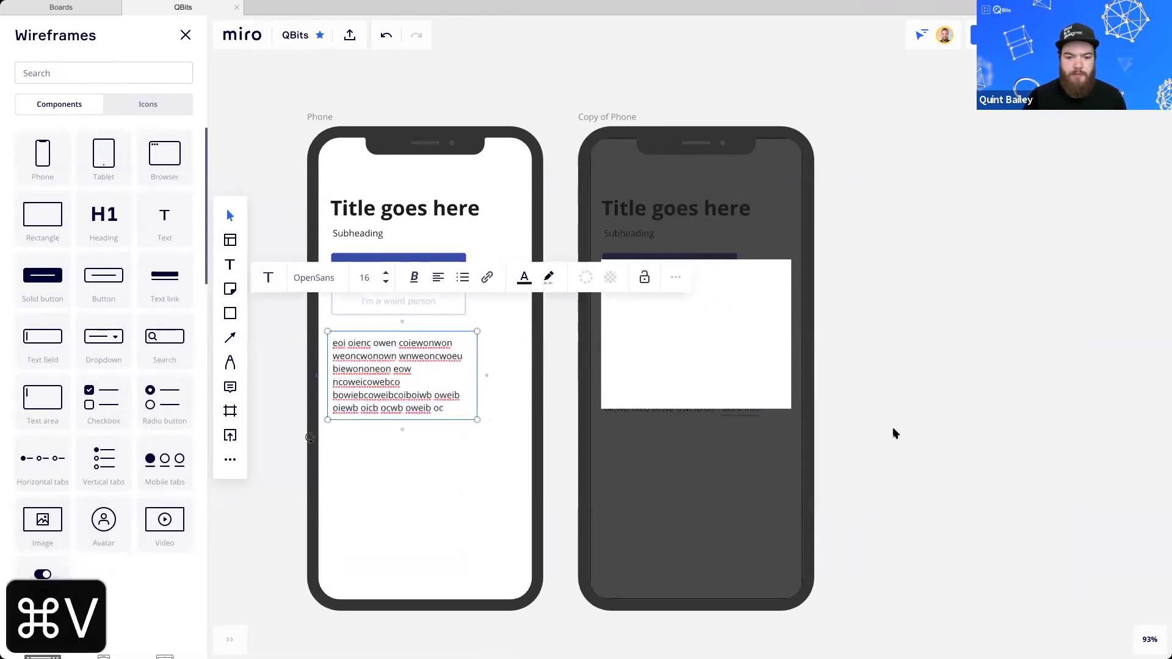
Widen the body text box on the original phone to nearly the full width of its screen
scroll(633, 418, "down", 3)
left_click_drag(612, 413, 635, 414)
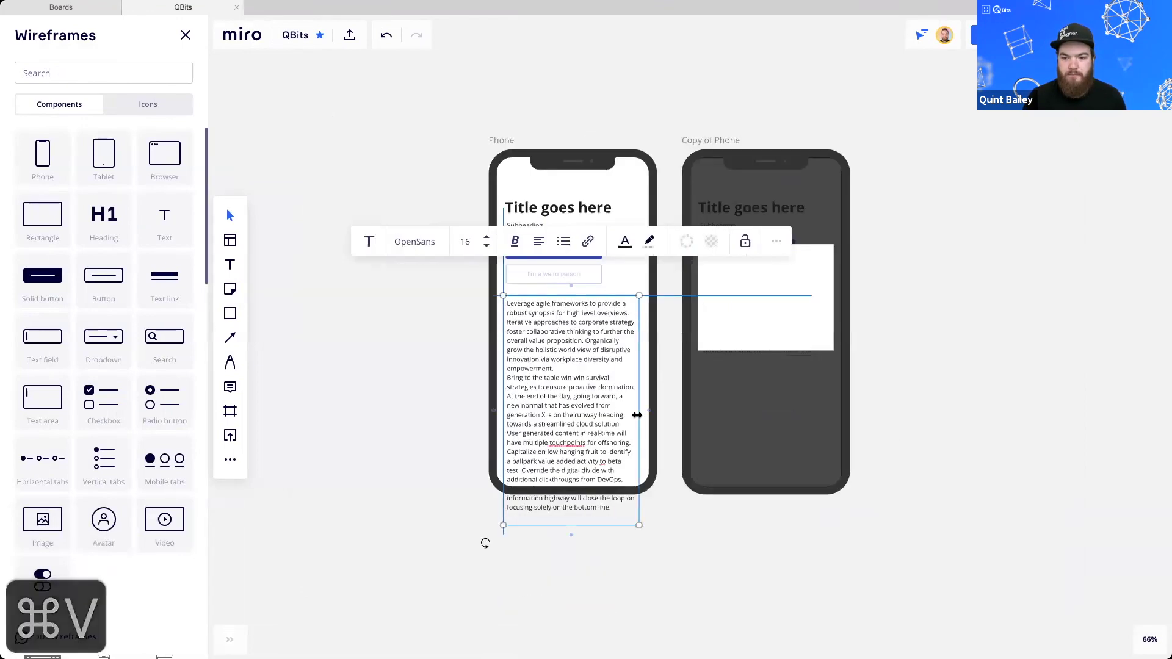
scroll(591, 322, "right", 2)
scroll(591, 322, "up", 1)
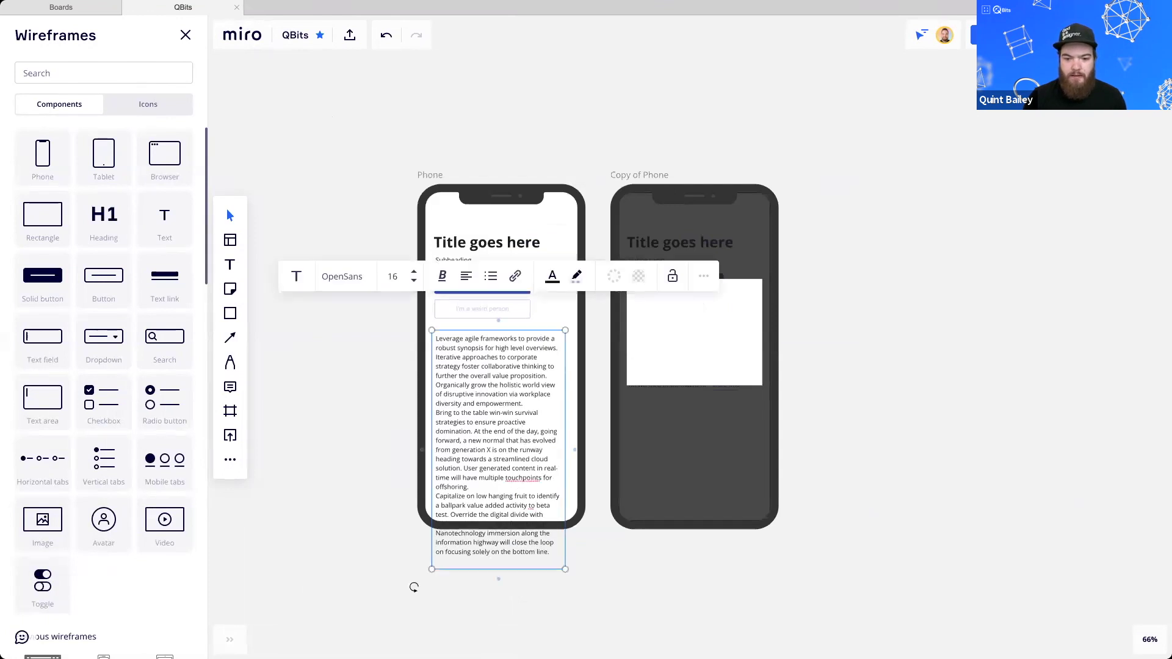
Insert line breaks in the body text before "domination" and before the paragraph starting "Capitalize"
key("Return")
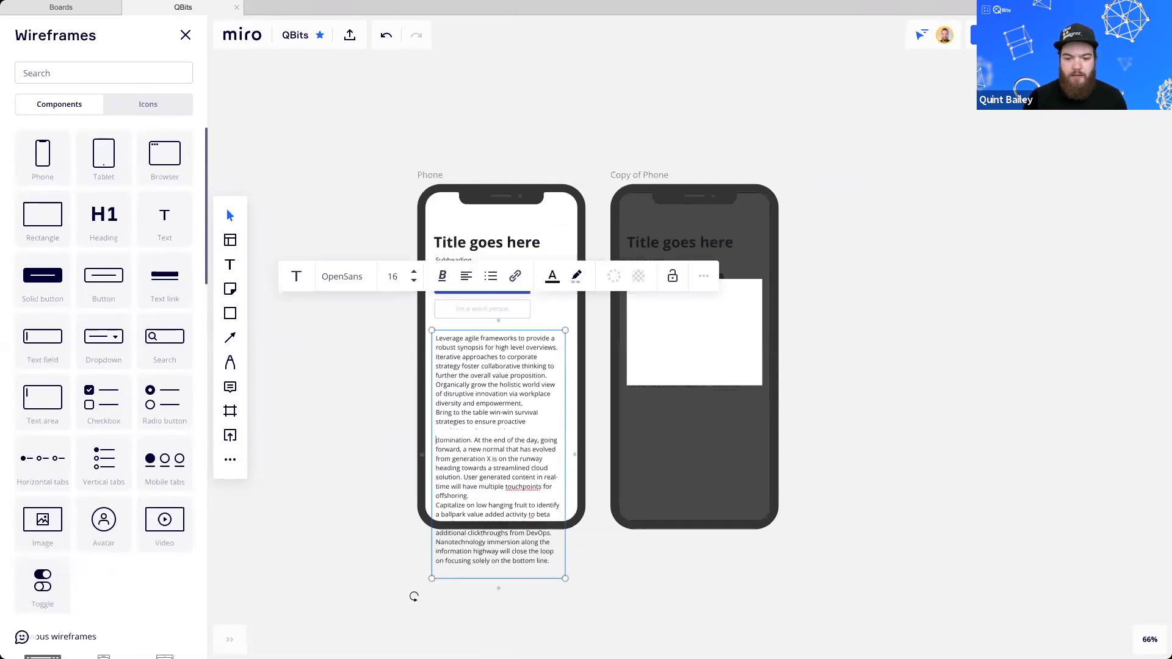
left_click(492, 497)
key("Return")
left_click(881, 352)
scroll(549, 311, "up", 5)
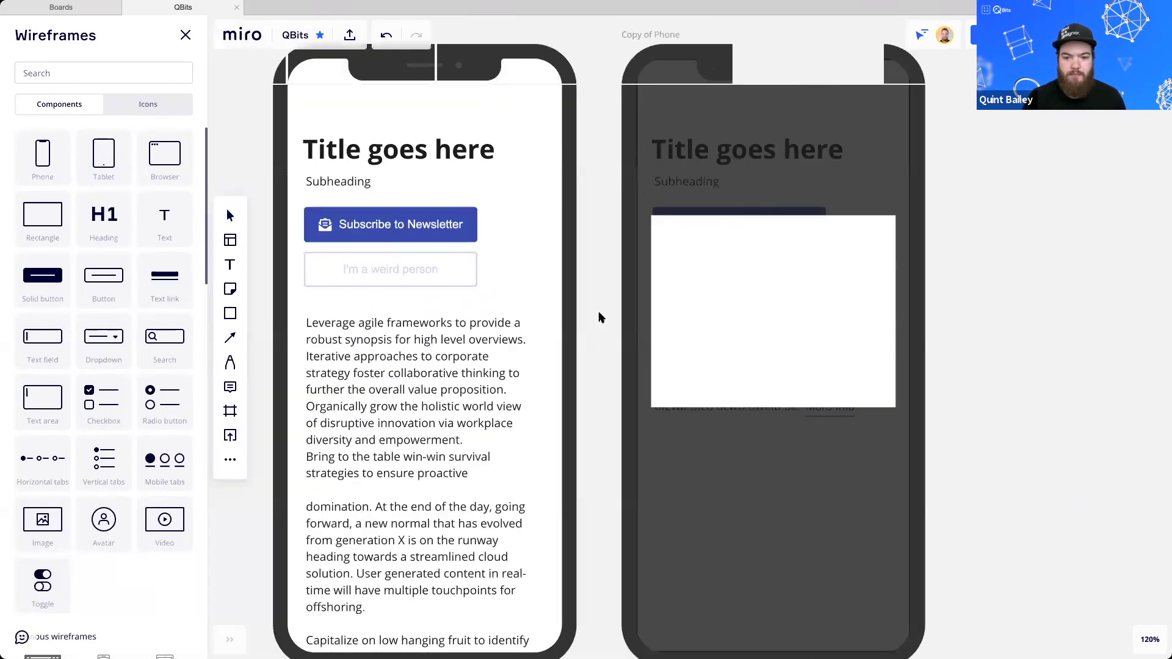
scroll(599, 314, "down", 1)
left_click_drag(624, 347, 555, 374)
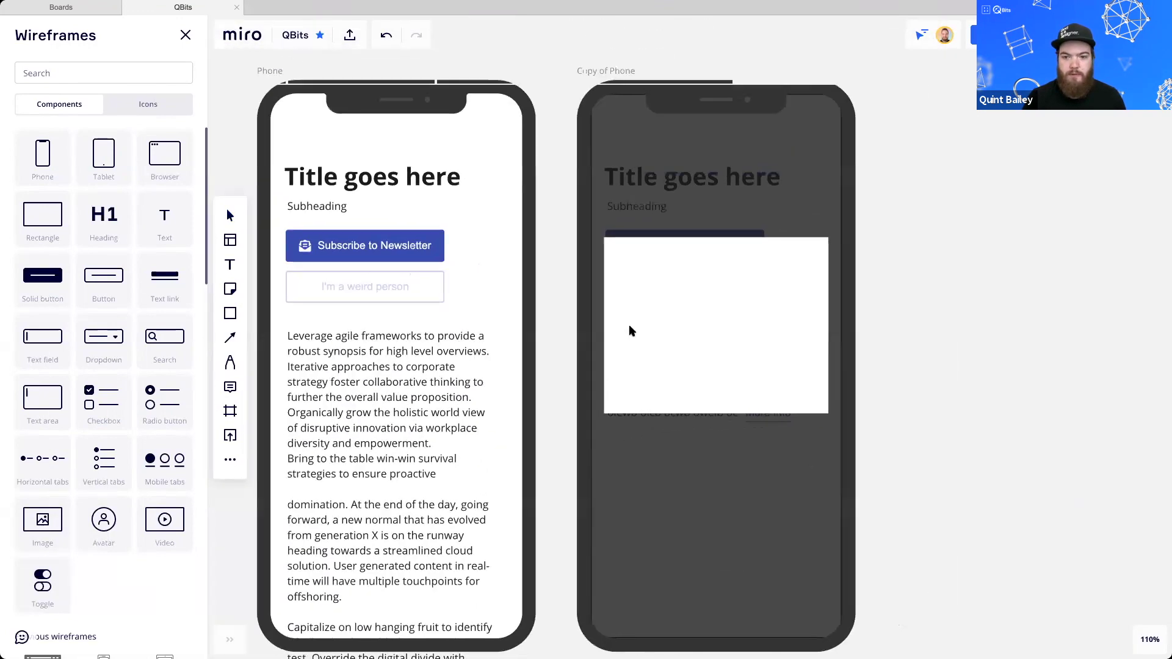
left_click_drag(631, 326, 518, 358)
scroll(581, 315, "up", 3)
left_click_drag(596, 342, 611, 372)
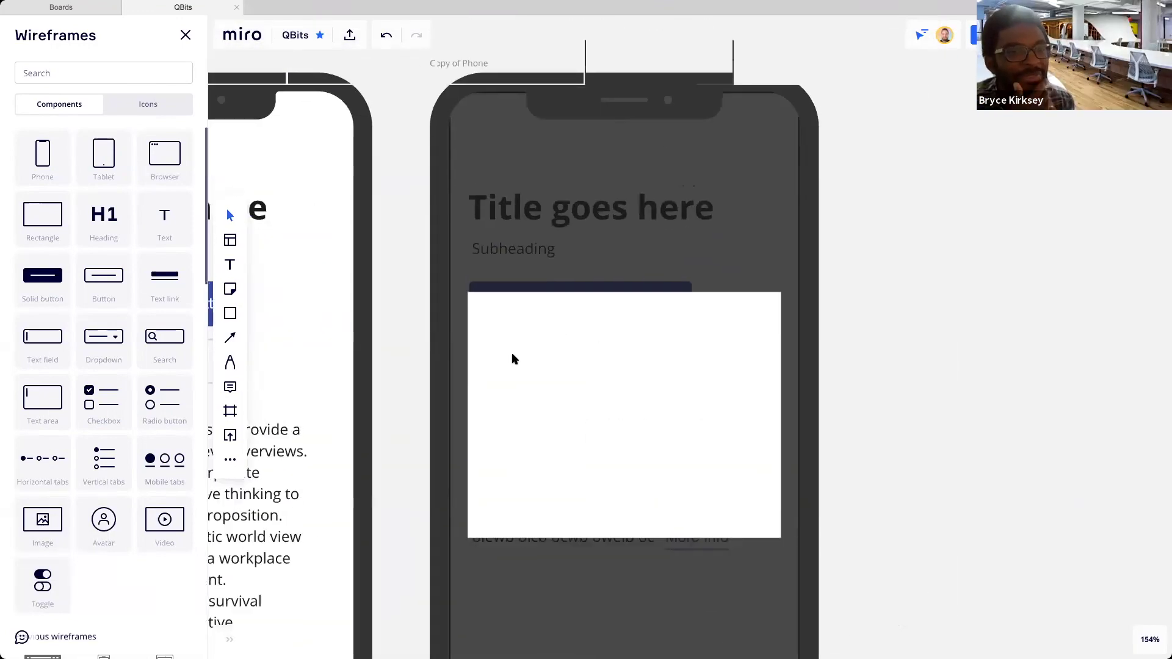
scroll(512, 355, "down", 6)
left_click_drag(398, 416, 508, 358)
scroll(509, 358, "up", 2)
scroll(468, 385, "up", 2)
scroll(451, 396, "down", 1)
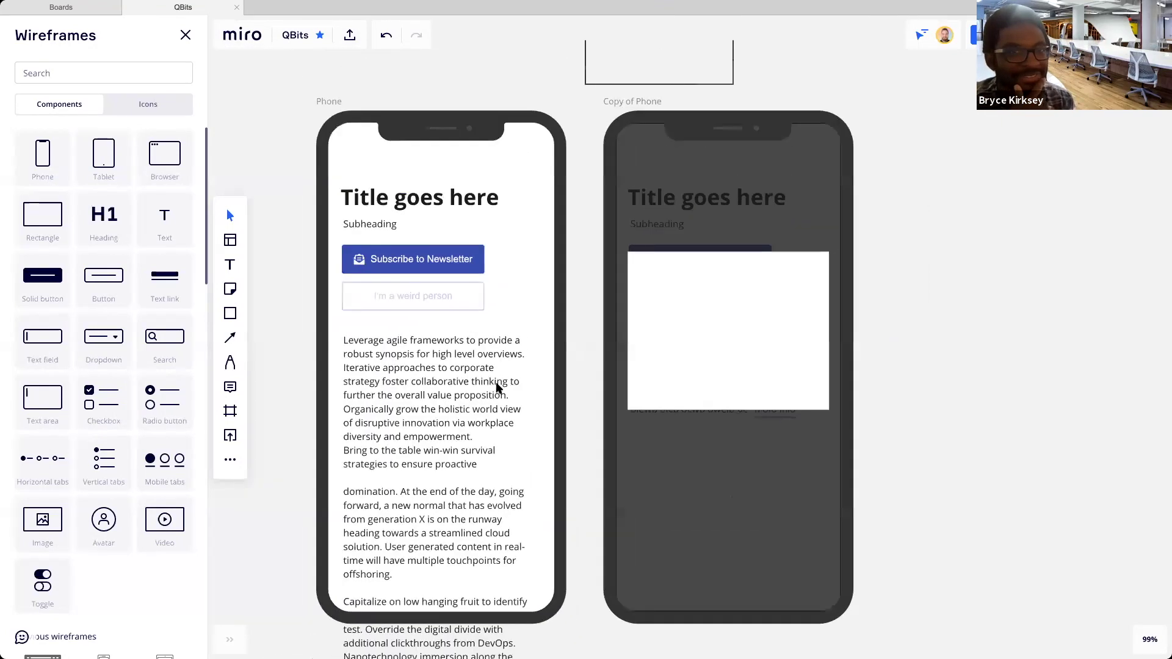
scroll(439, 407, "up", 2)
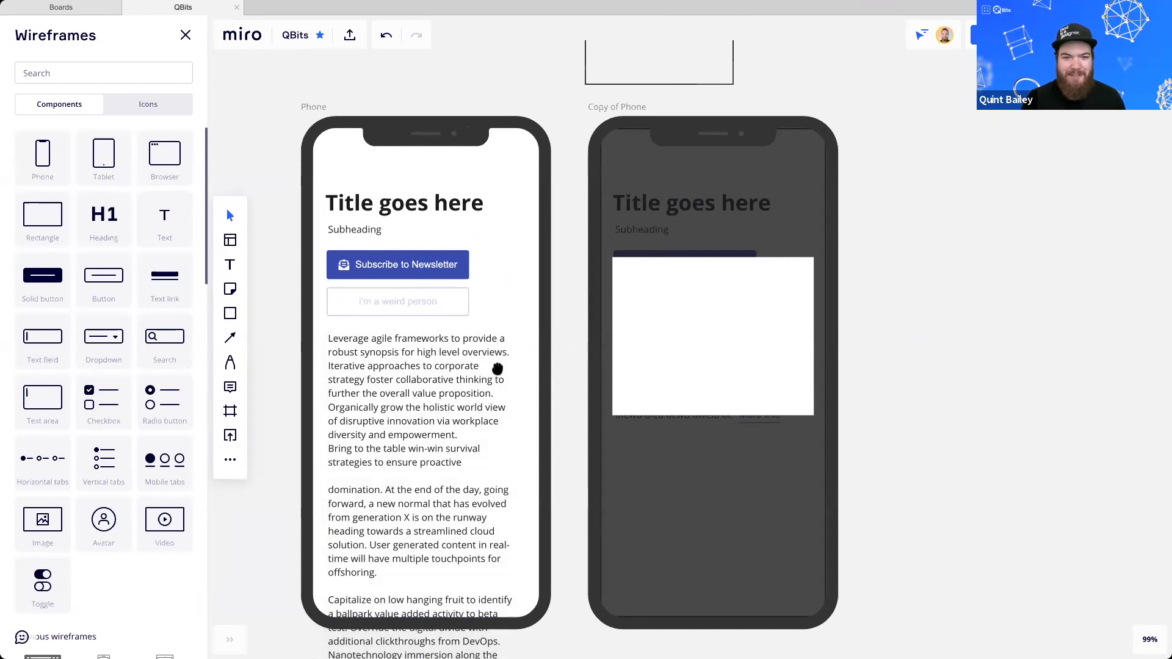
Add a heading reading "Newsletter" to the white popup panel and align it to the panel's upper-left corner
scroll(596, 319, "up", 5)
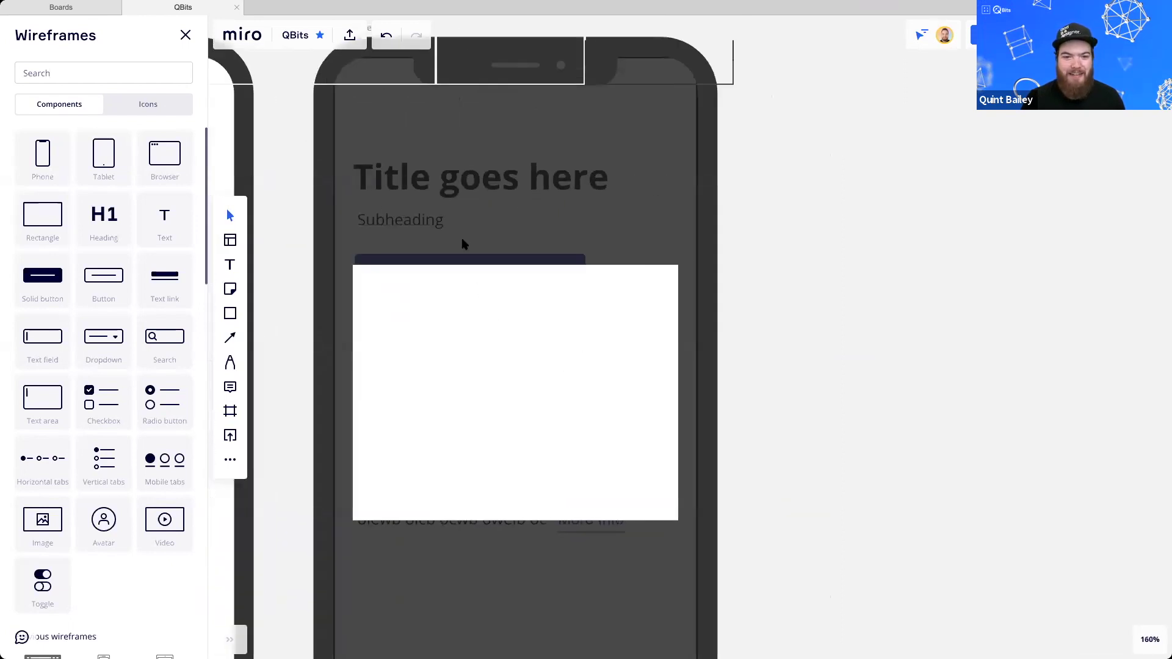
left_click_drag(105, 213, 496, 329)
type("Newsletter")
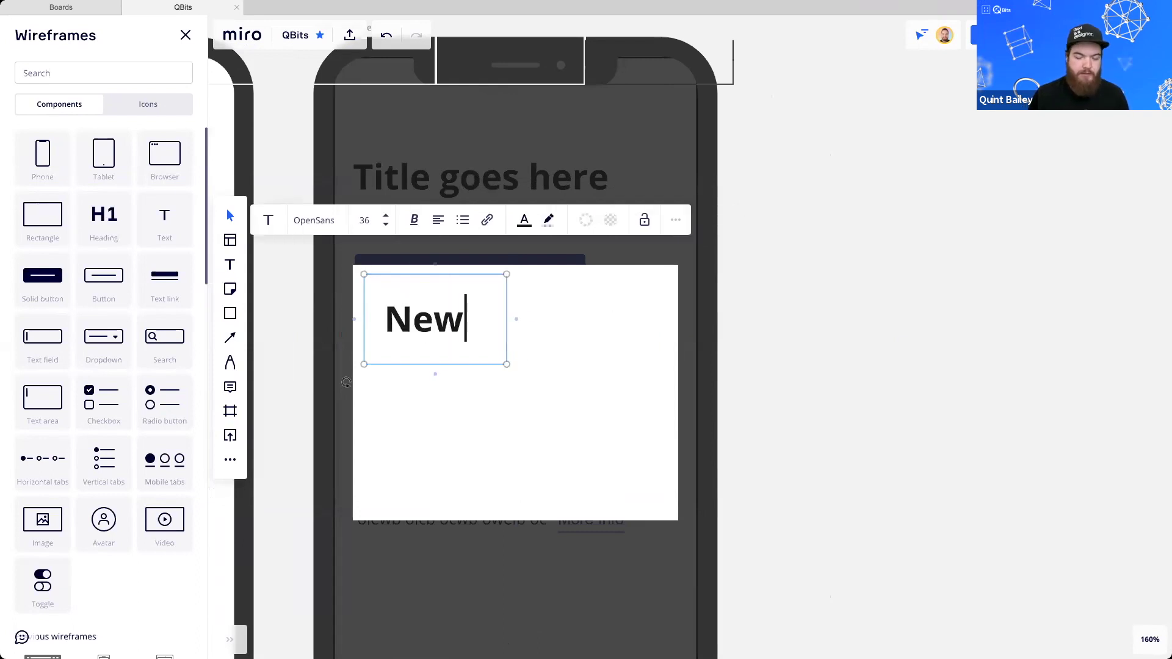
left_click(841, 352)
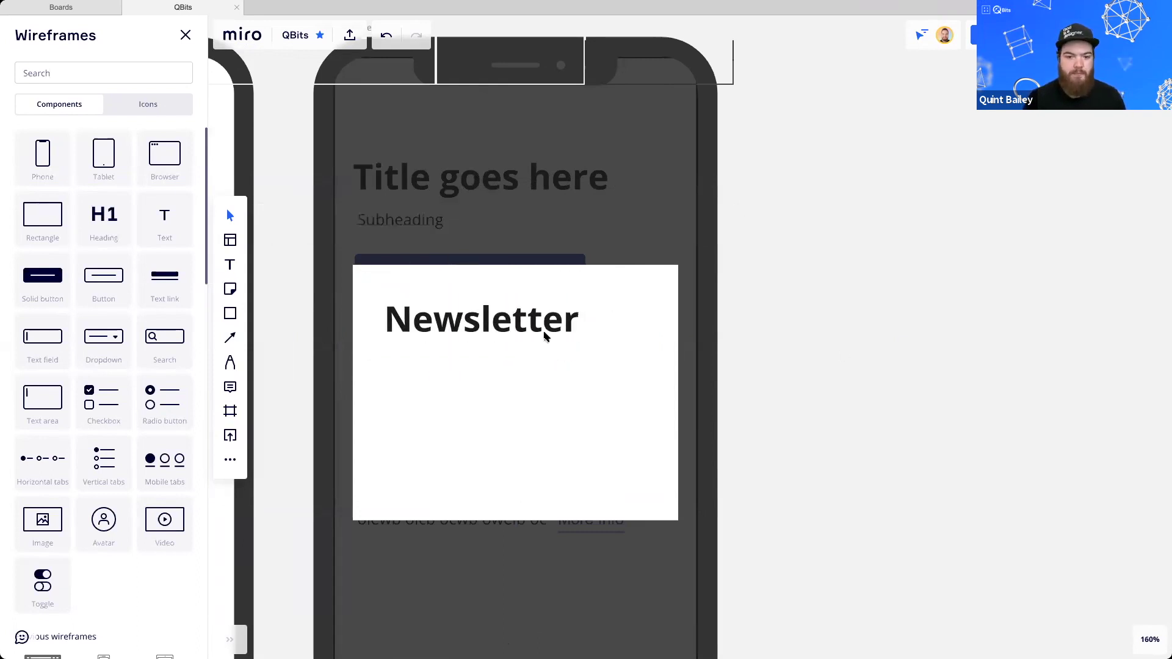
left_click_drag(552, 336, 541, 328)
left_click(975, 365)
Change the popup heading's text to "Sign Up" and keep it aligned with the panel's upper-left corner
double_click(426, 324)
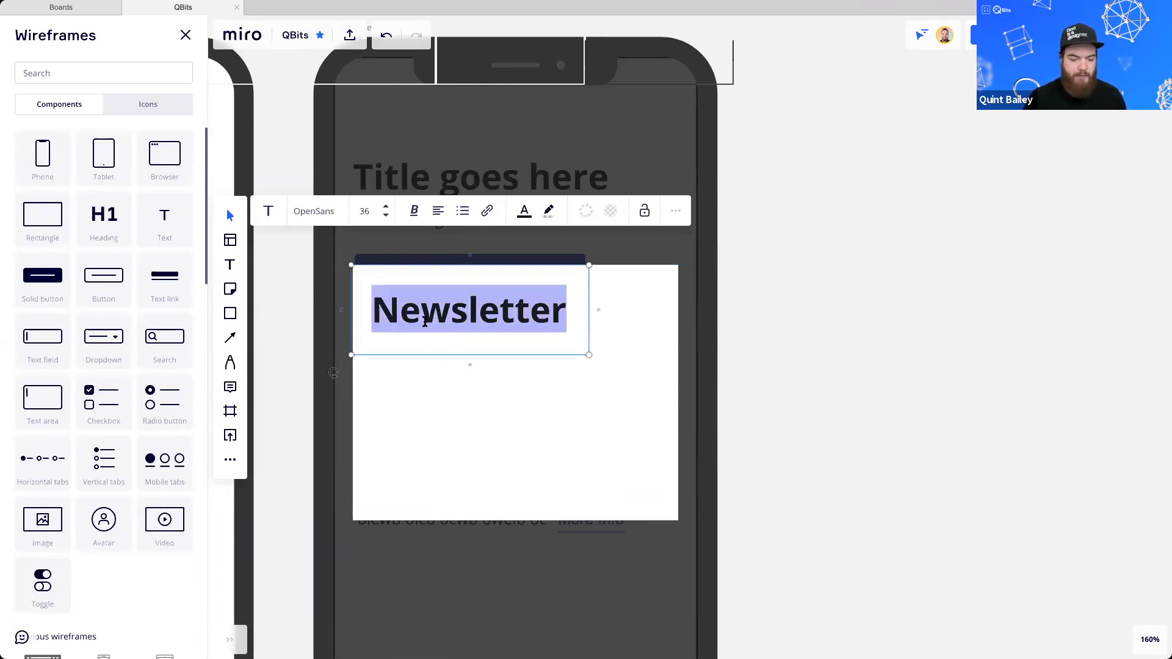
type("Sign Up")
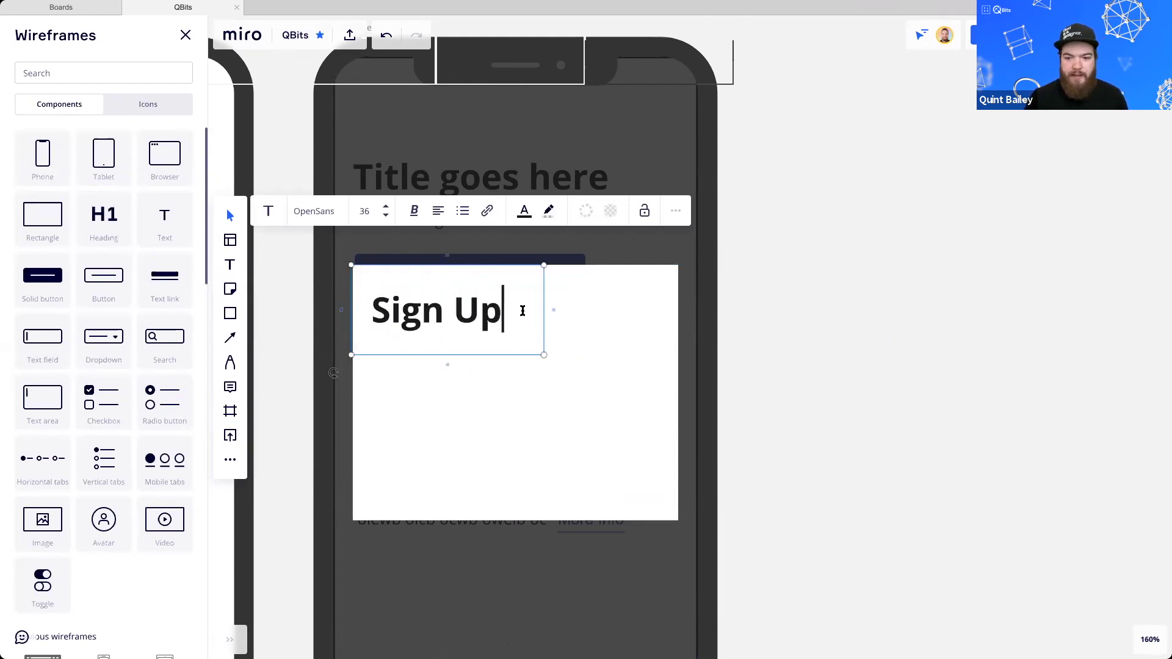
left_click(795, 331)
scroll(604, 366, "left", 2)
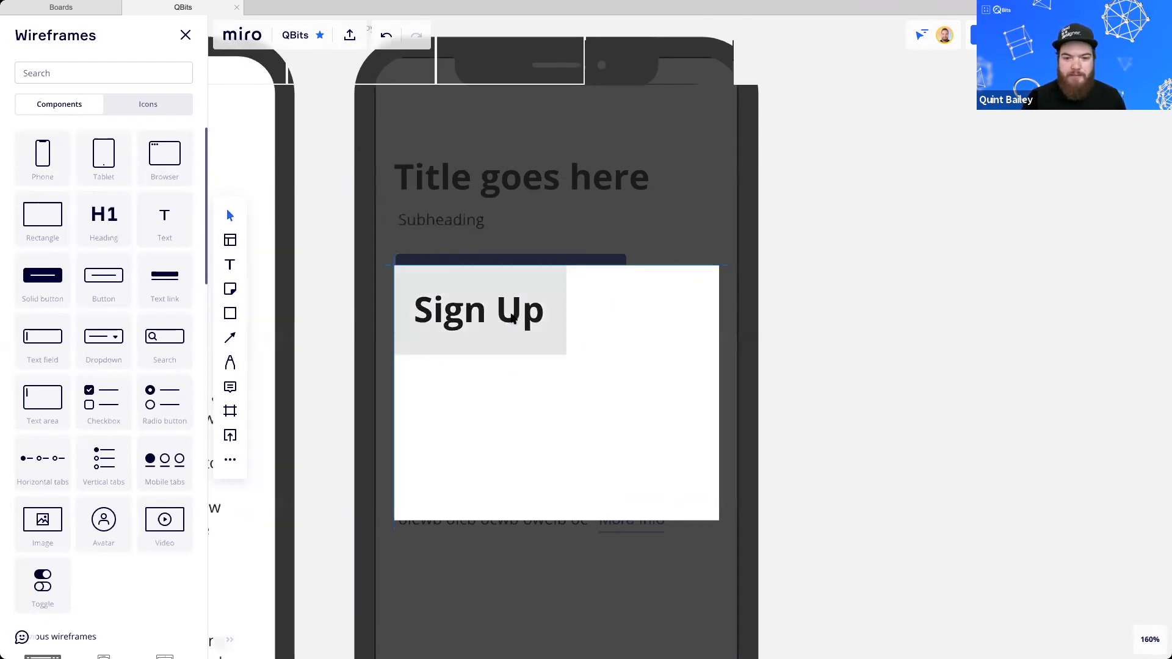
left_click_drag(506, 316, 502, 316)
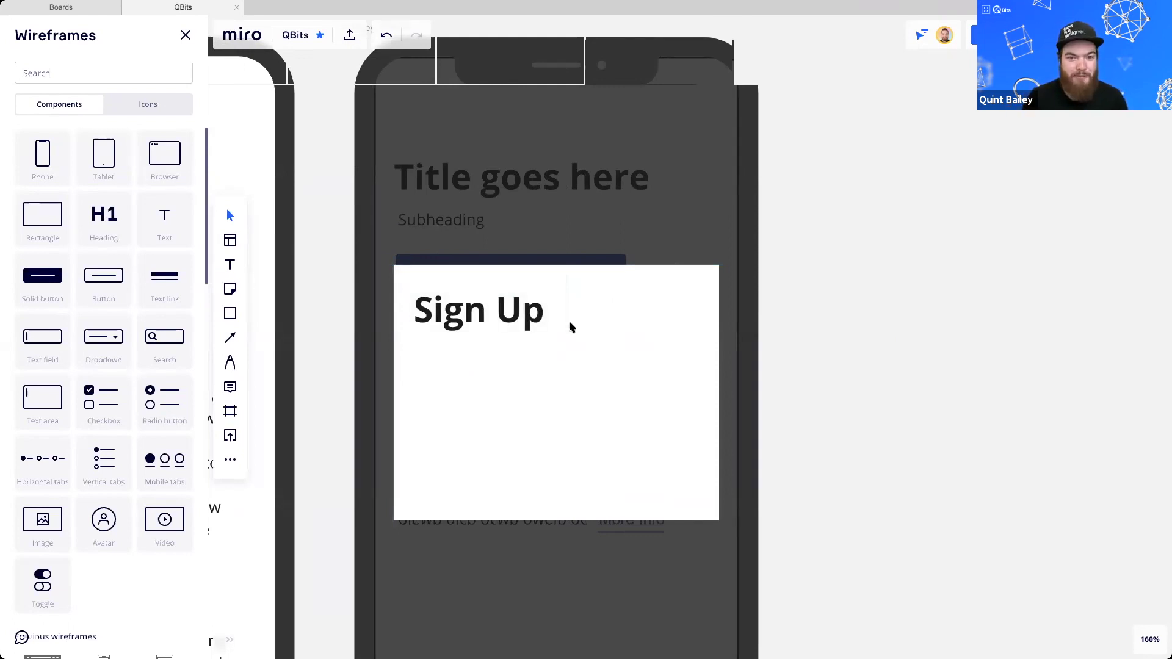
Add a solid button labelled "Confirm" near the lower-left corner of the white popup panel
scroll(557, 375, "down", 2)
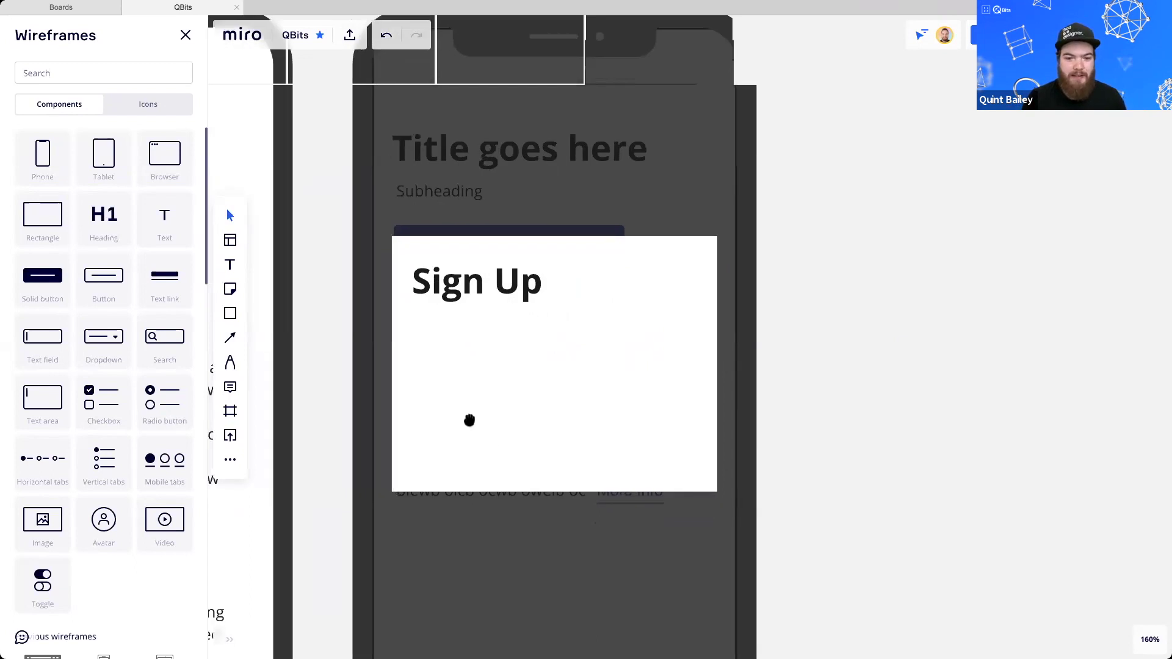
left_click_drag(469, 420, 449, 429)
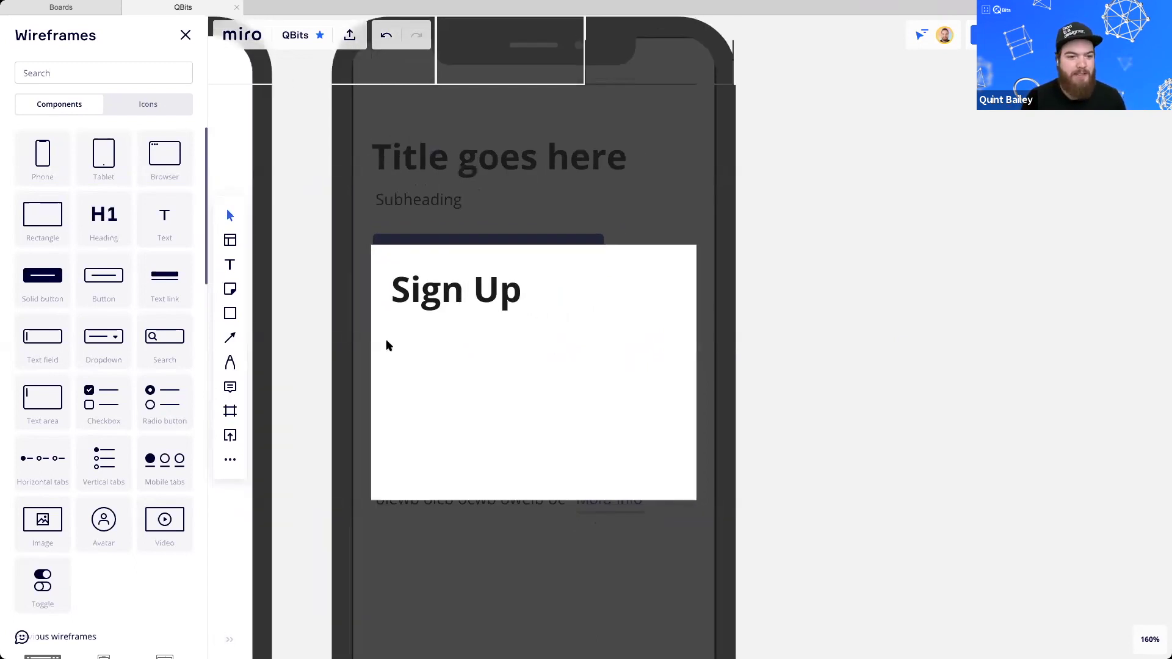
scroll(83, 268, "down", 1)
left_click_drag(51, 267, 535, 393)
double_click(485, 360)
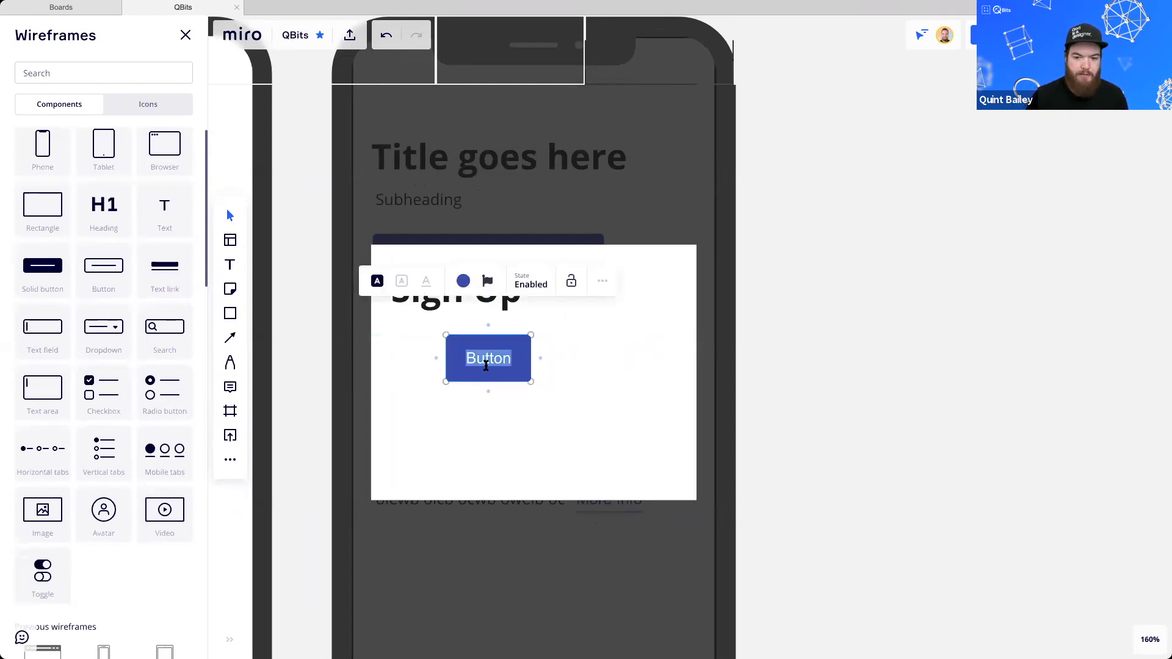
left_click(556, 360)
left_click_drag(513, 356, 439, 465)
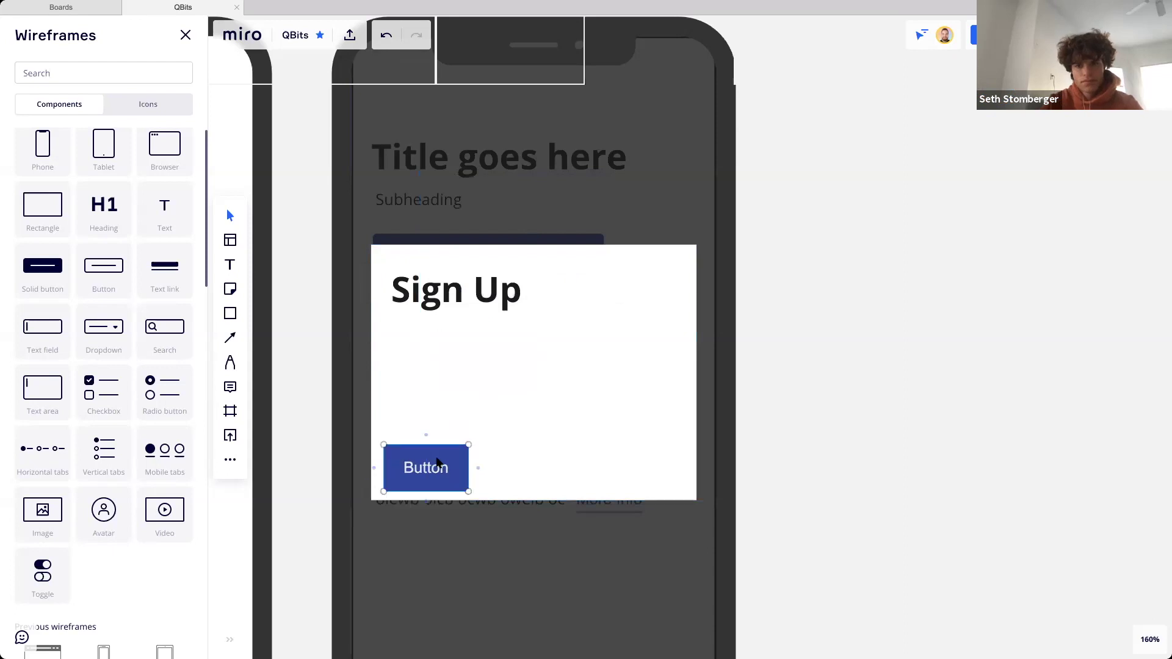
double_click(428, 460)
type("Confirm")
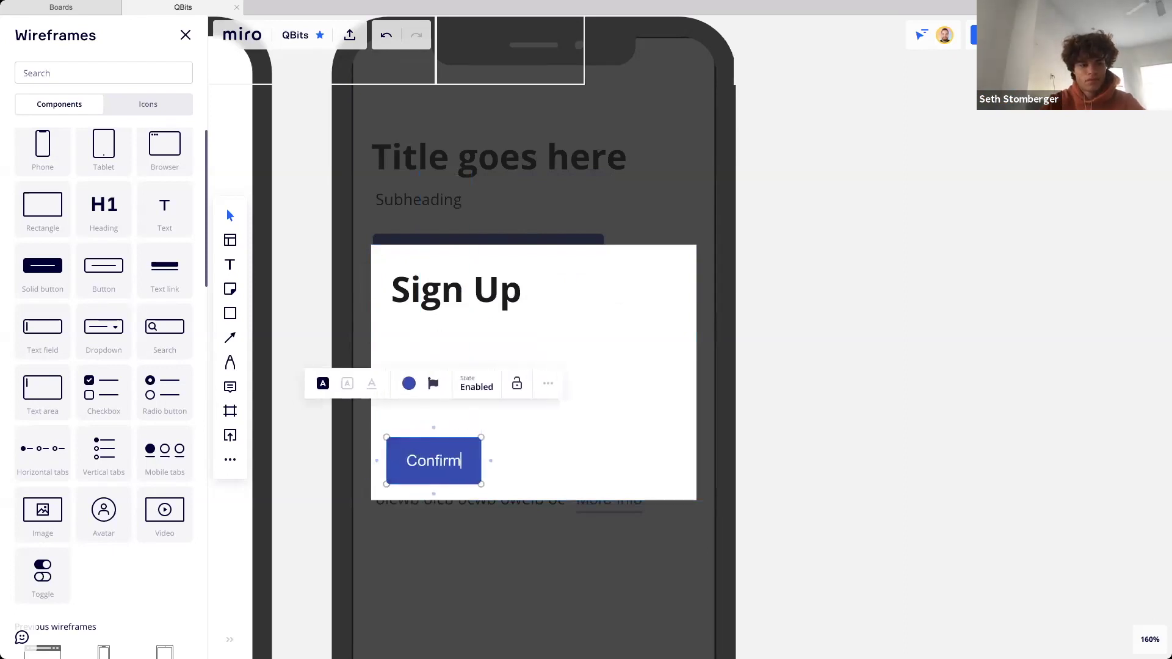
Search the button icons for "yes" and add the thumbs-up icon before the Confirm label
left_click(432, 383)
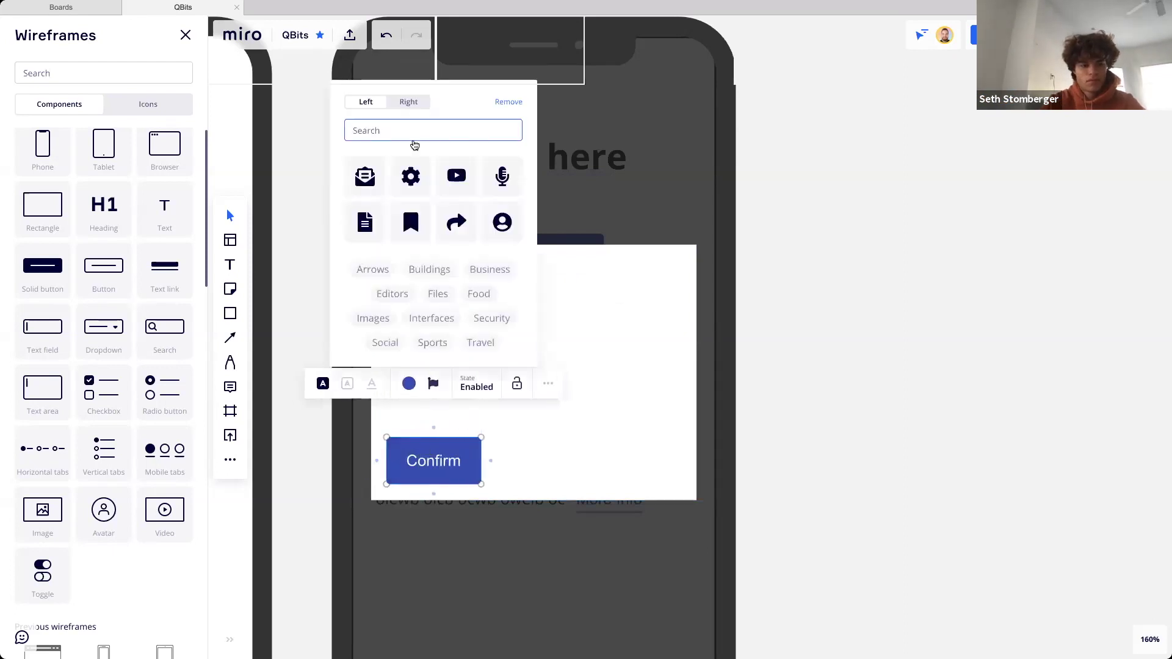
type("yes")
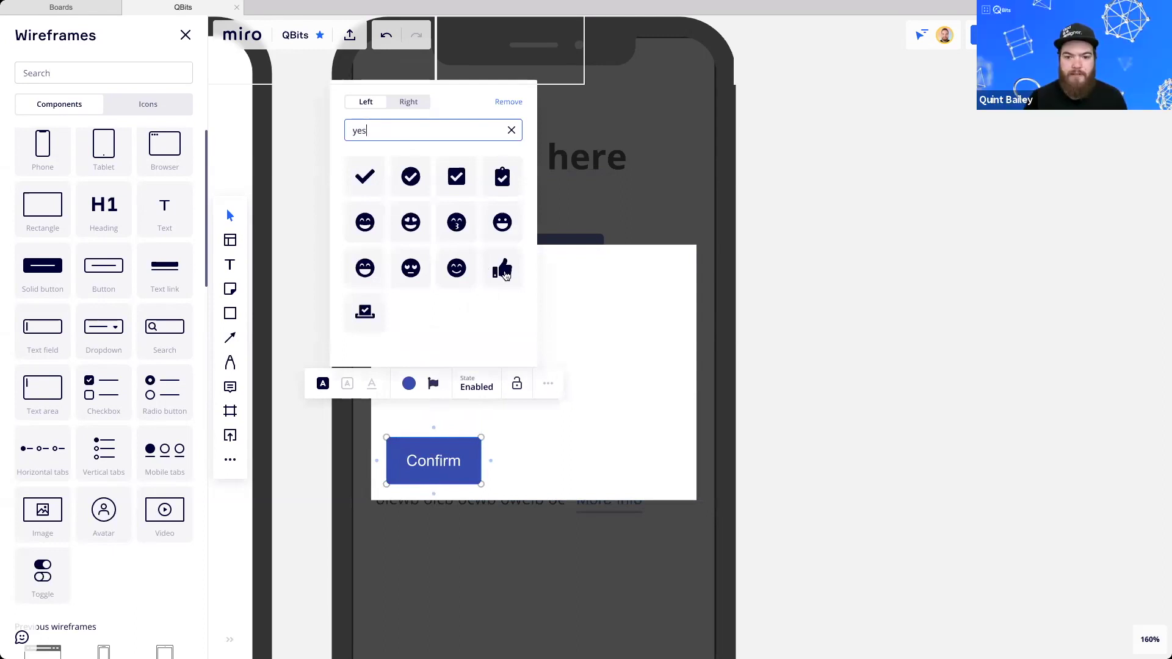
left_click(502, 268)
left_click_drag(451, 459, 452, 459)
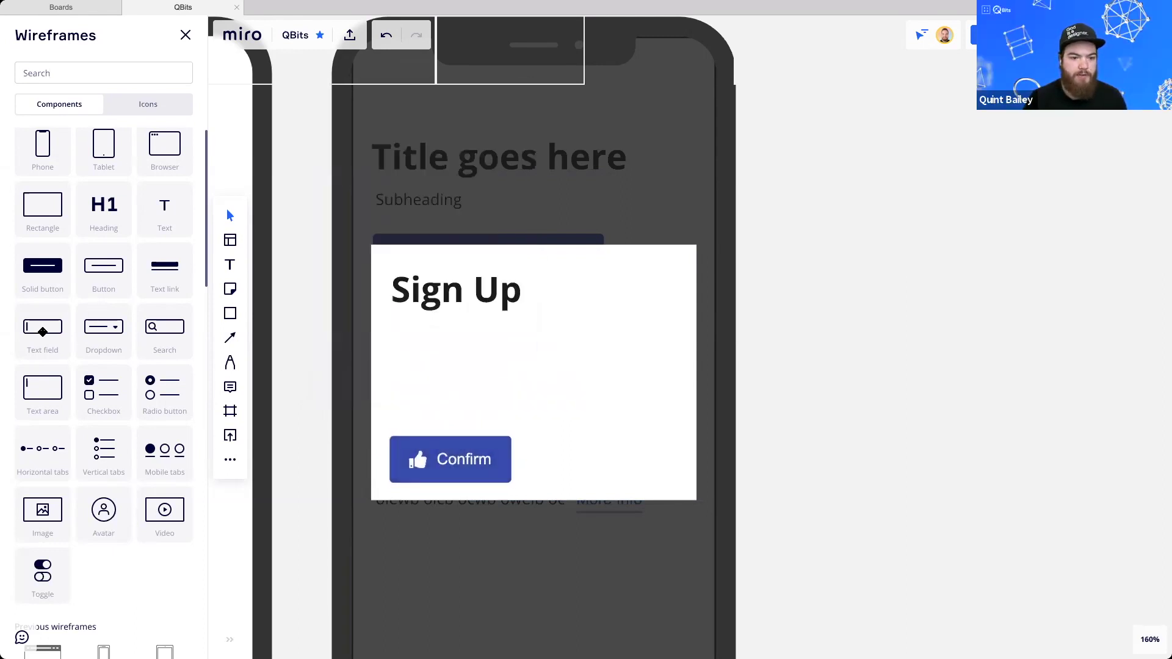
Add a text field reading "Name" directly below the Sign Up heading, aligned with the Confirm button's left edge
left_click_drag(43, 331, 507, 344)
triple_click(436, 341)
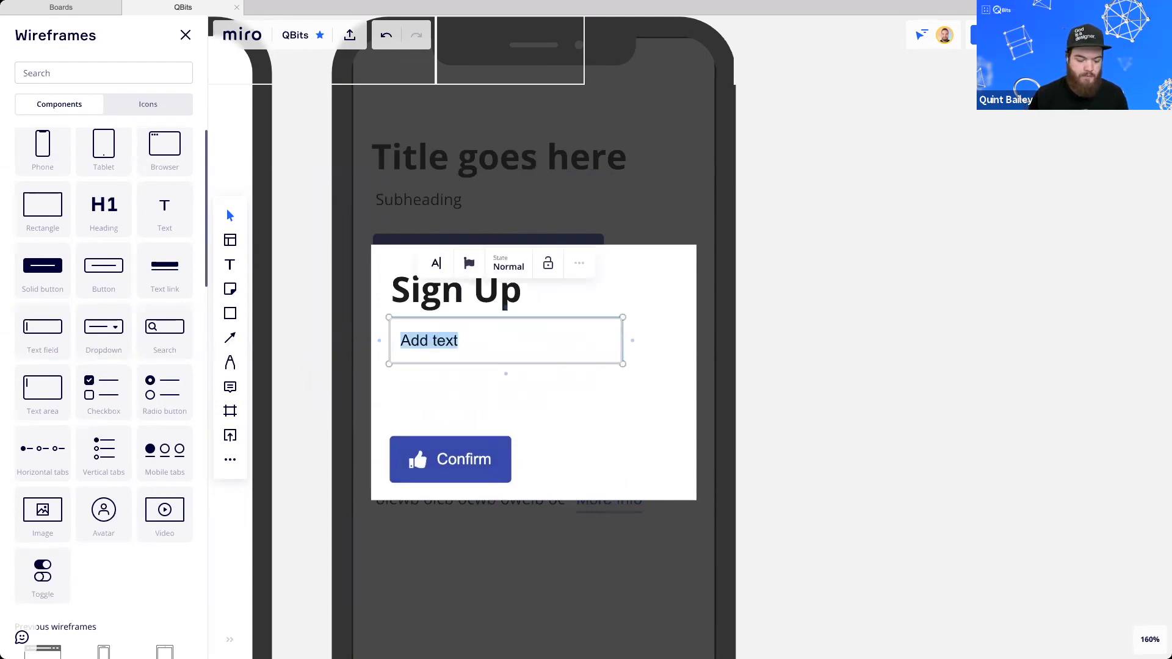
type("Name")
key("Escape")
left_click(525, 341)
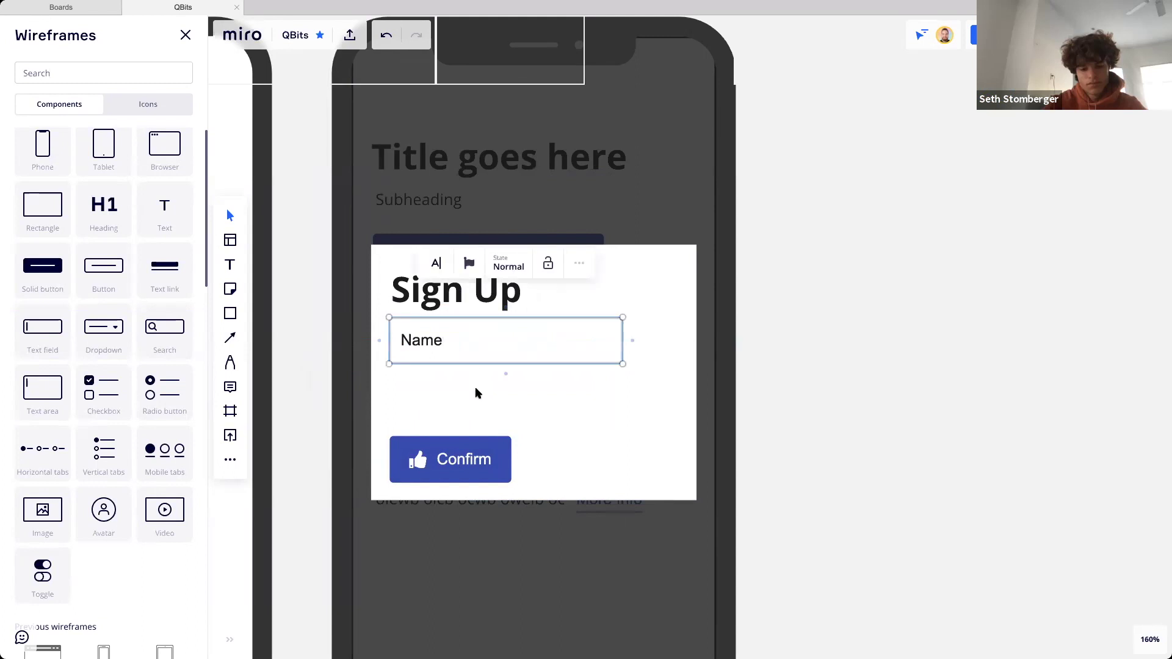
Duplicate the Name field just below itself and change the copy's text to "Email"
left_click_drag(476, 389, 463, 391)
left_click(443, 392)
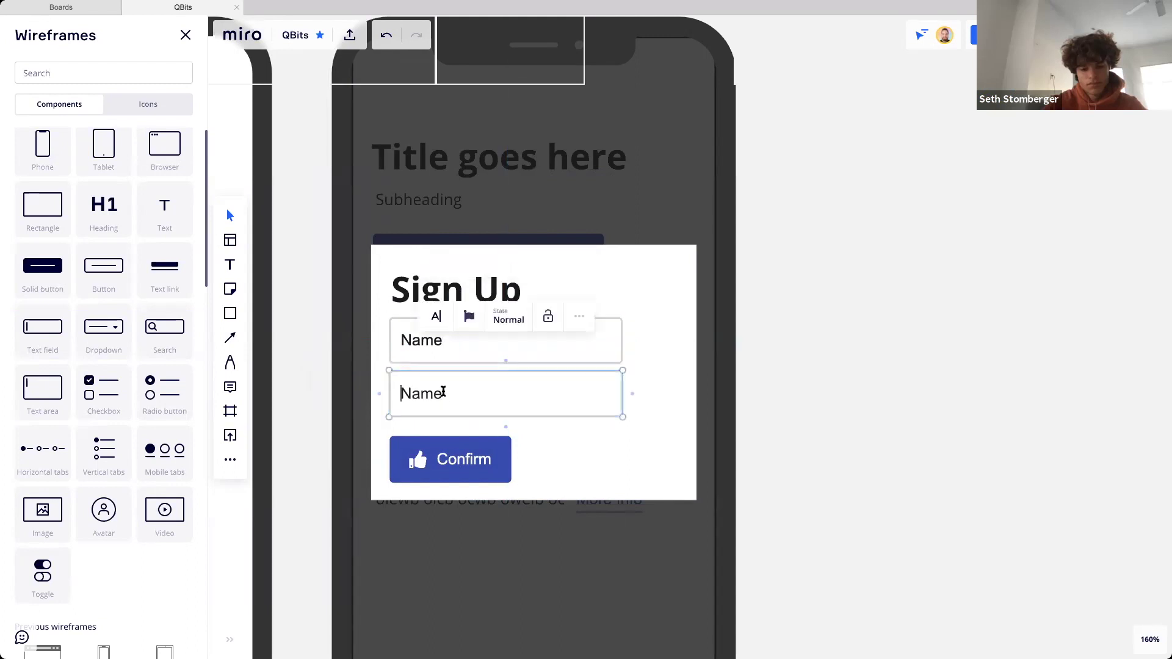
double_click(443, 392)
type("Email")
left_click(818, 358)
Distribute the Sign Up heading, Name field, Email field and Confirm button vertically with even spacing
left_click(446, 391)
left_click(449, 337, "shift")
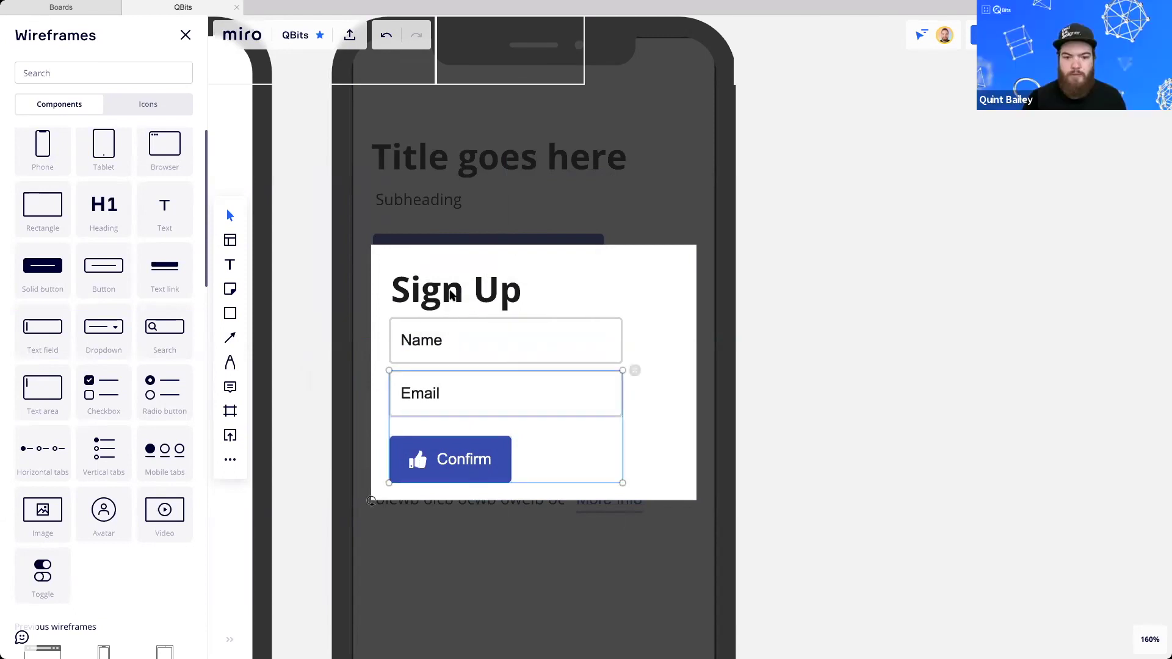
left_click(449, 289, "shift")
left_click(480, 191)
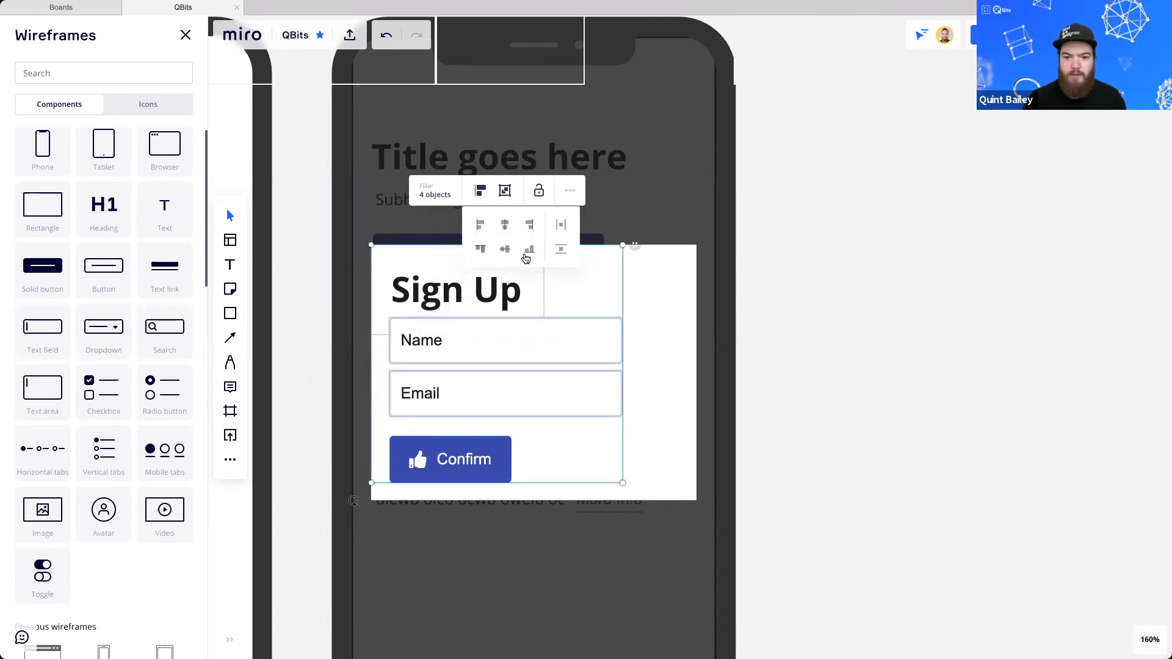
left_click(561, 250)
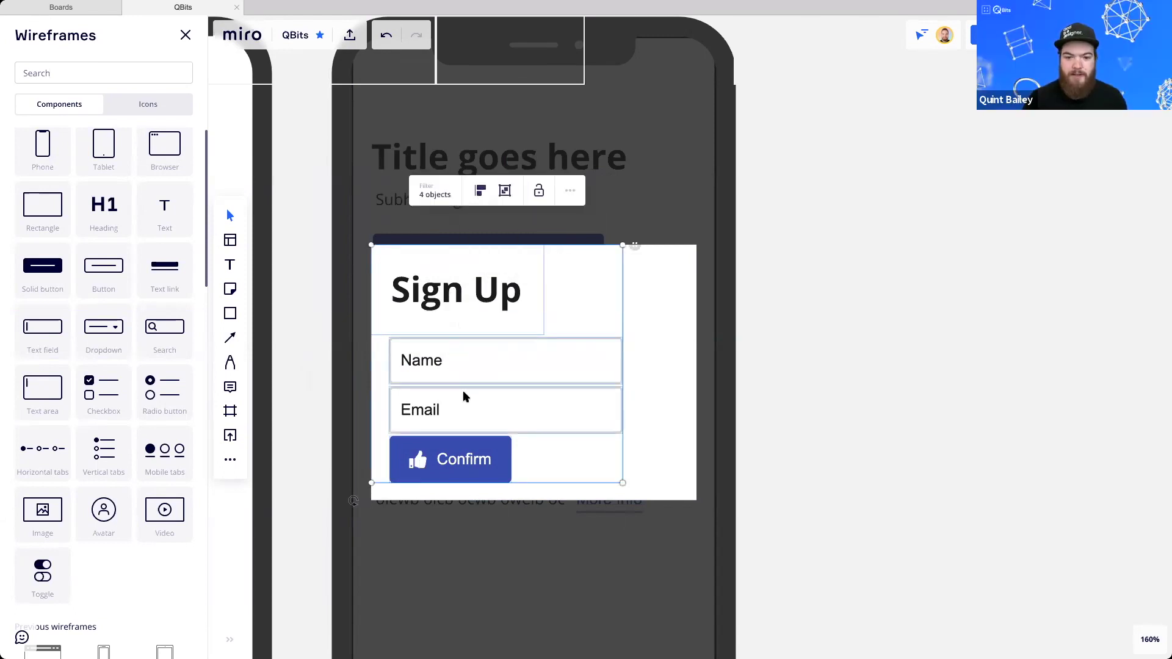
Move the Name and Email fields up closer to the heading and adjust the form elements' placement within the popup panel
left_click(448, 356)
left_click(429, 408, "shift")
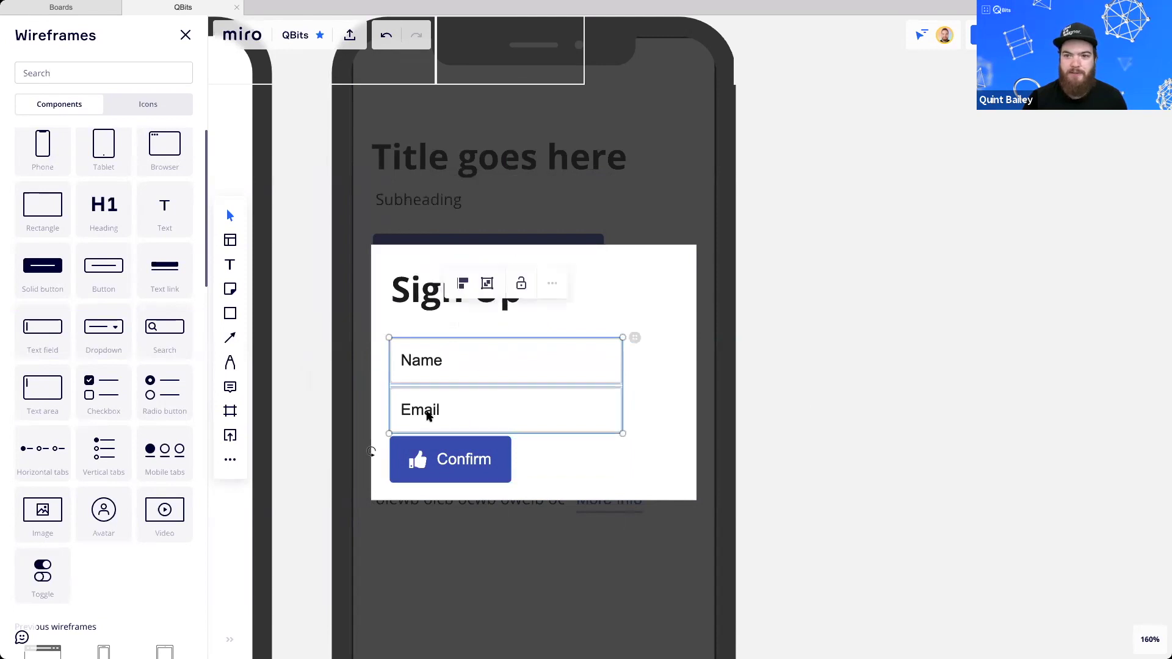
left_click_drag(429, 409, 408, 395)
left_click(431, 348)
left_click(424, 405, "shift")
left_click(430, 299, "shift")
left_click(437, 443, "shift")
left_click(767, 395)
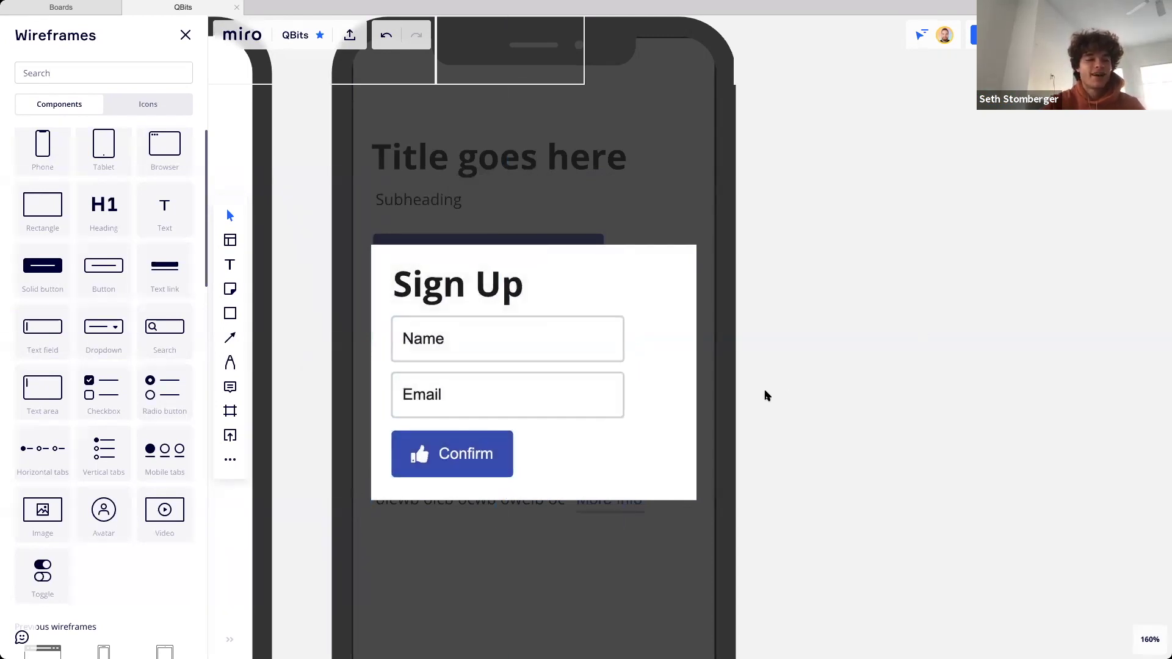
Set the Confirm button's state to Disabled
scroll(573, 346, "down", 3)
left_click(452, 397)
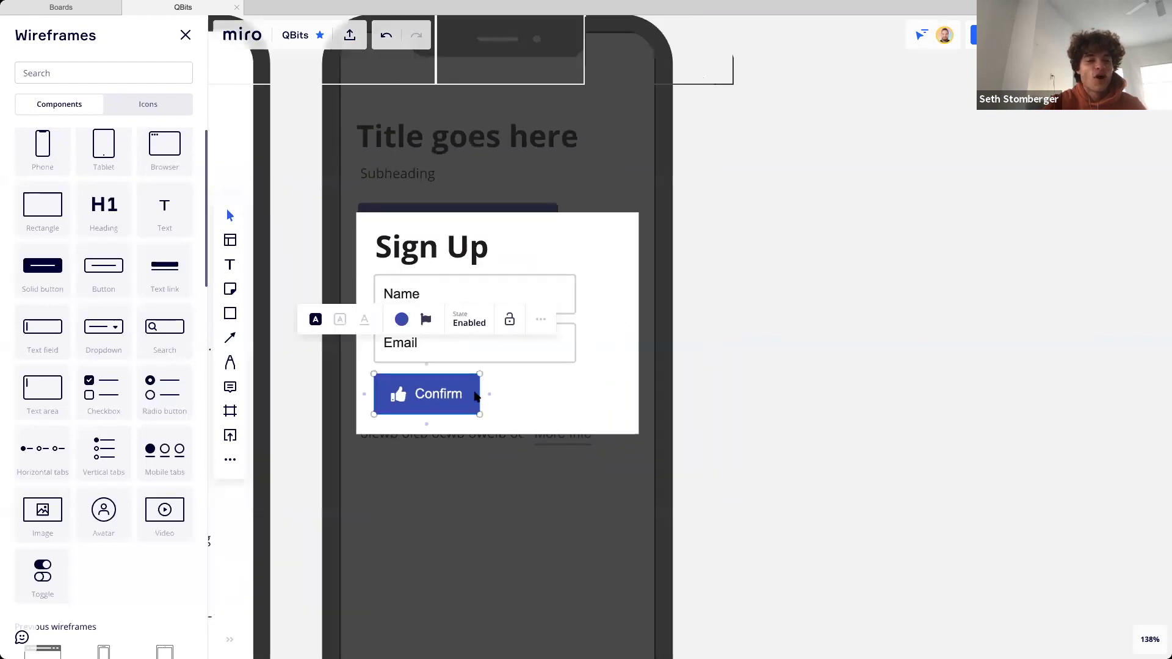
left_click(476, 323)
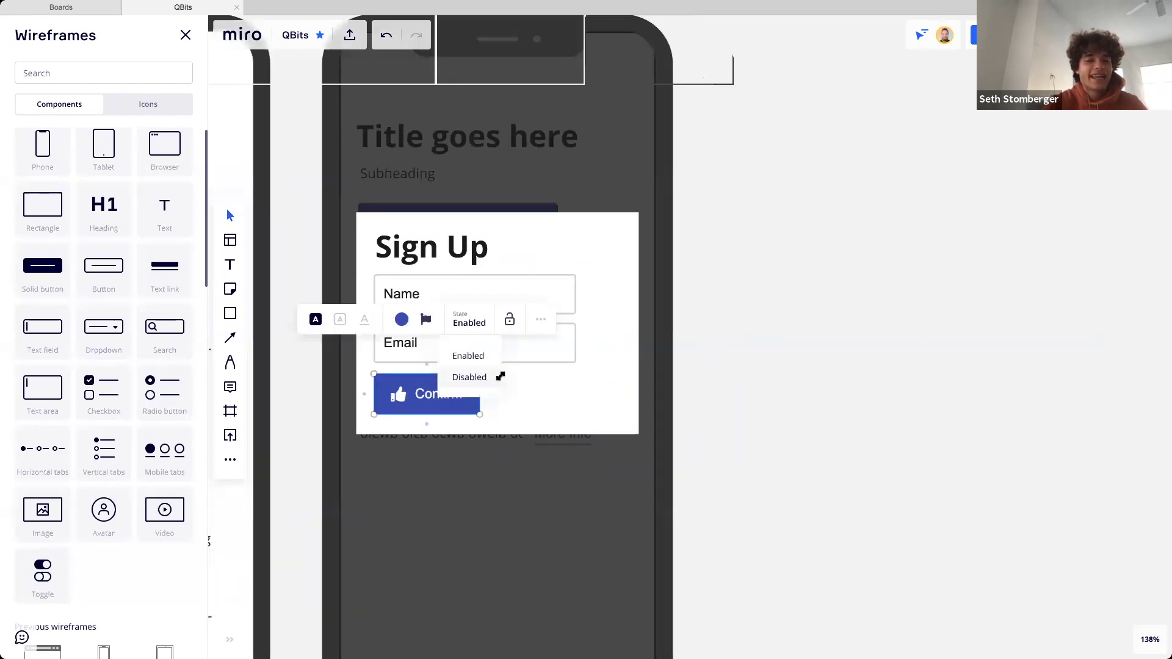
left_click(500, 376)
left_click(712, 401)
scroll(739, 427, "up", 2)
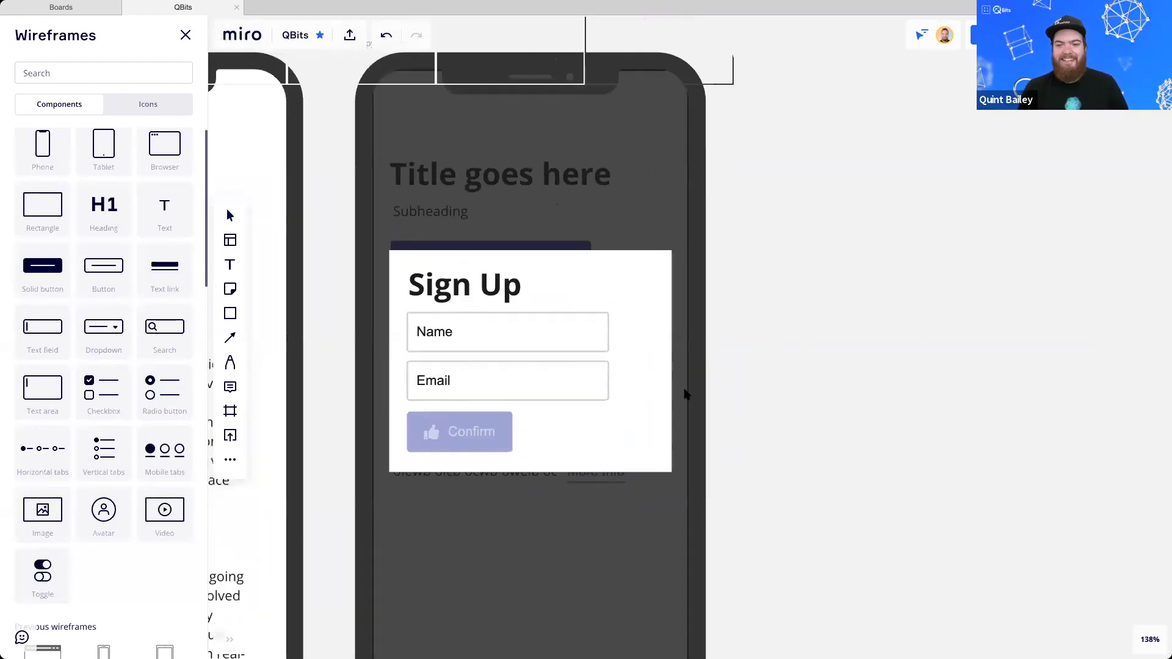
Set the Name field's state to Focused
left_click(514, 346)
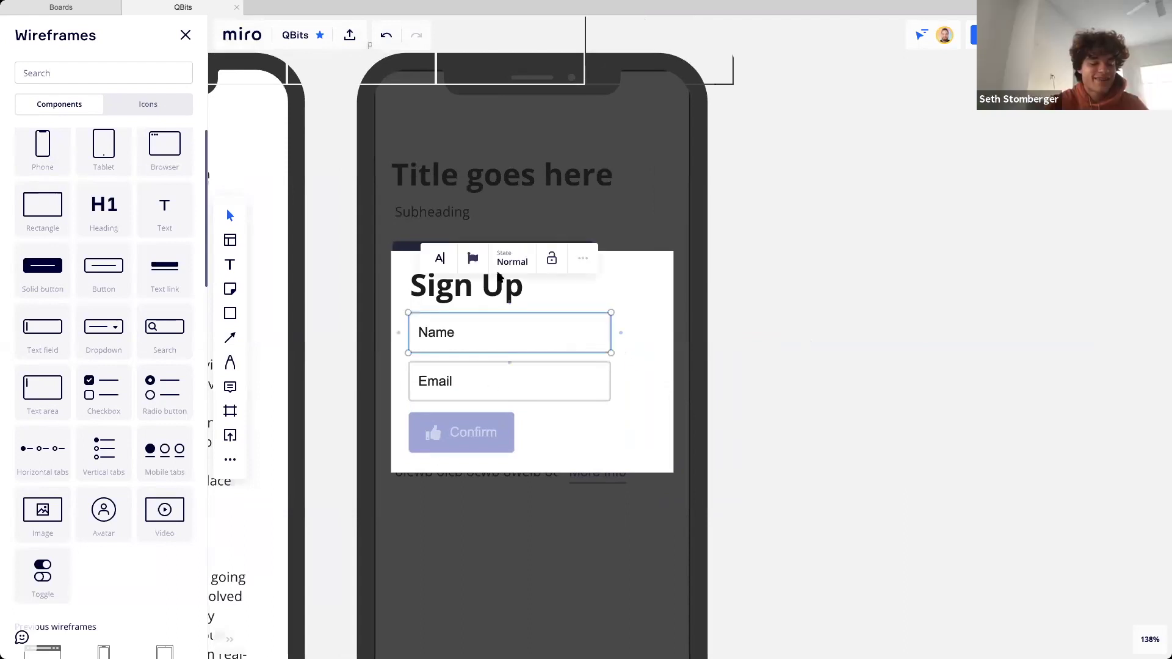
left_click(507, 260)
left_click(504, 315)
left_click(729, 325)
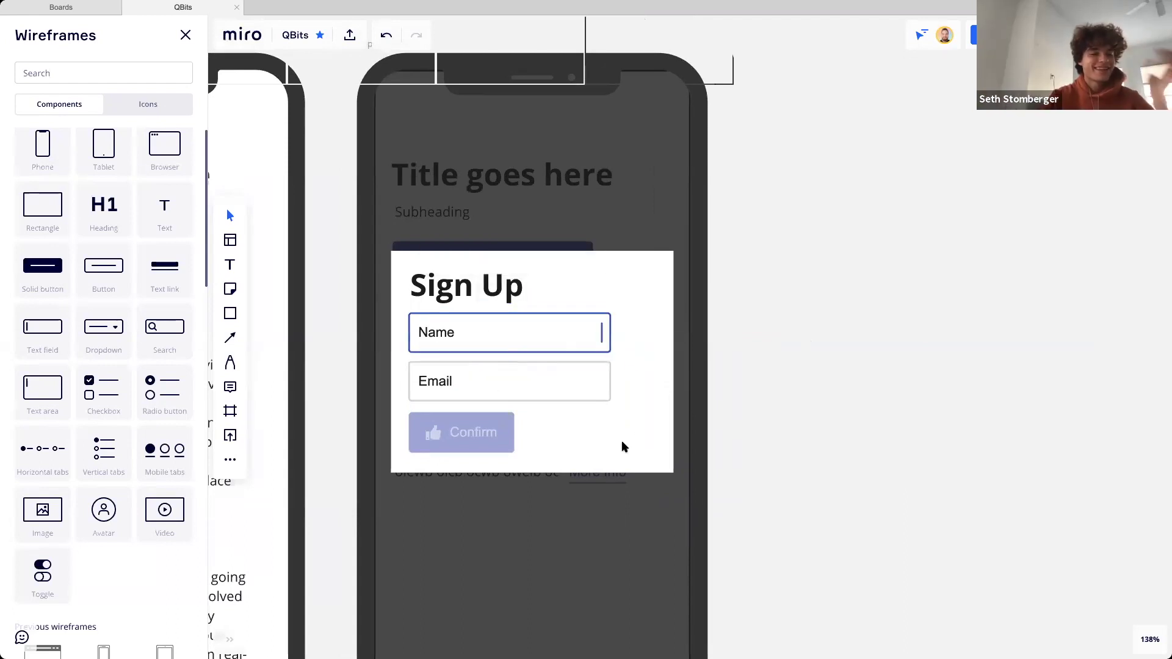
left_click_drag(776, 338, 773, 336)
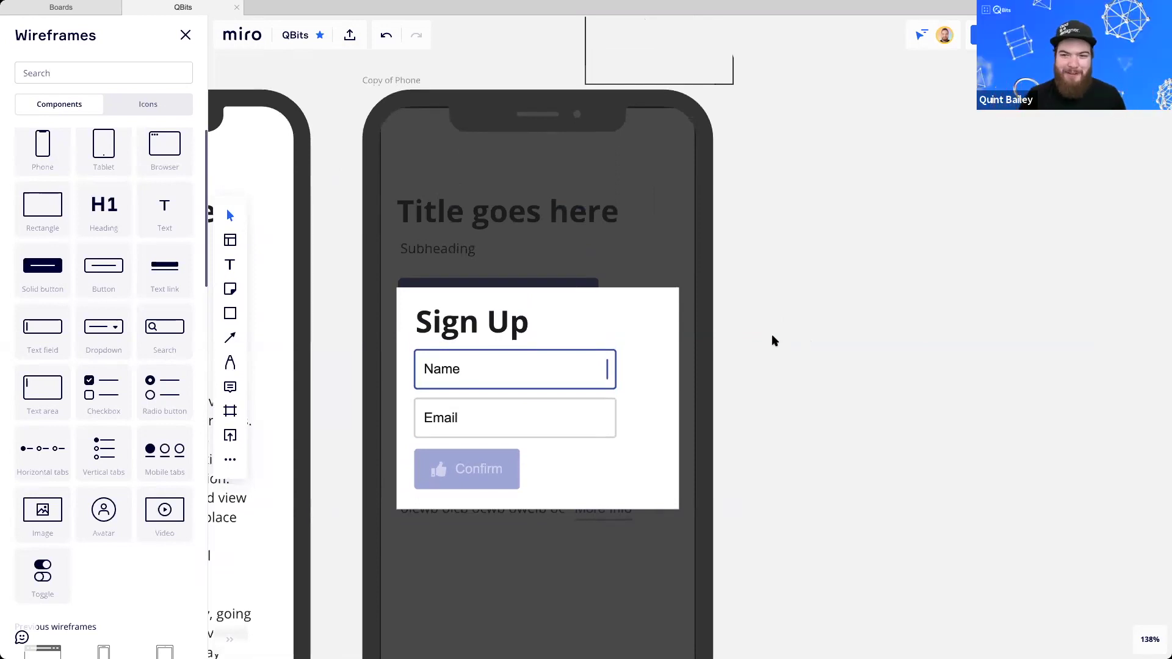
scroll(726, 356, "down", 5)
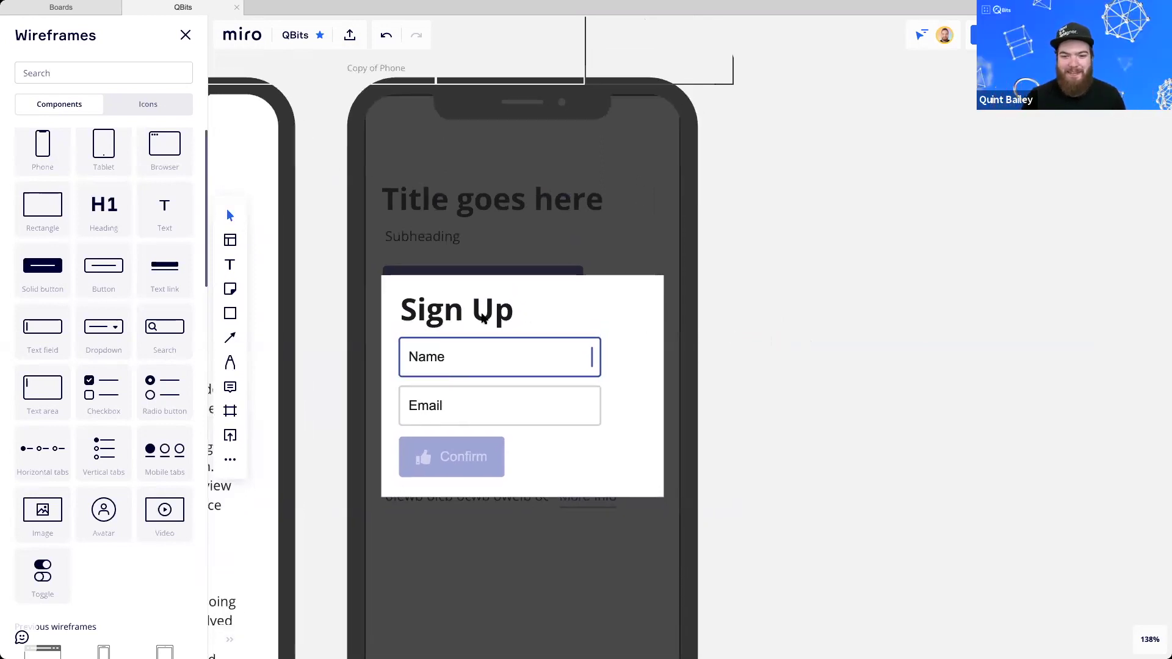
scroll(516, 345, "up", 5)
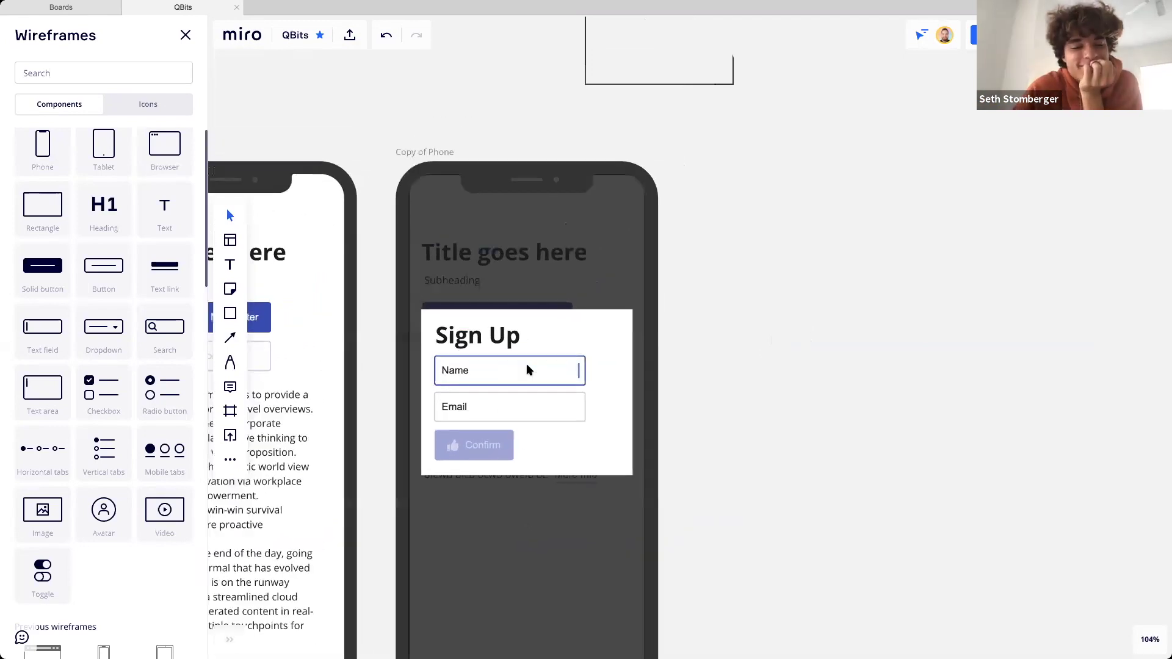
scroll(556, 309, "down", 3)
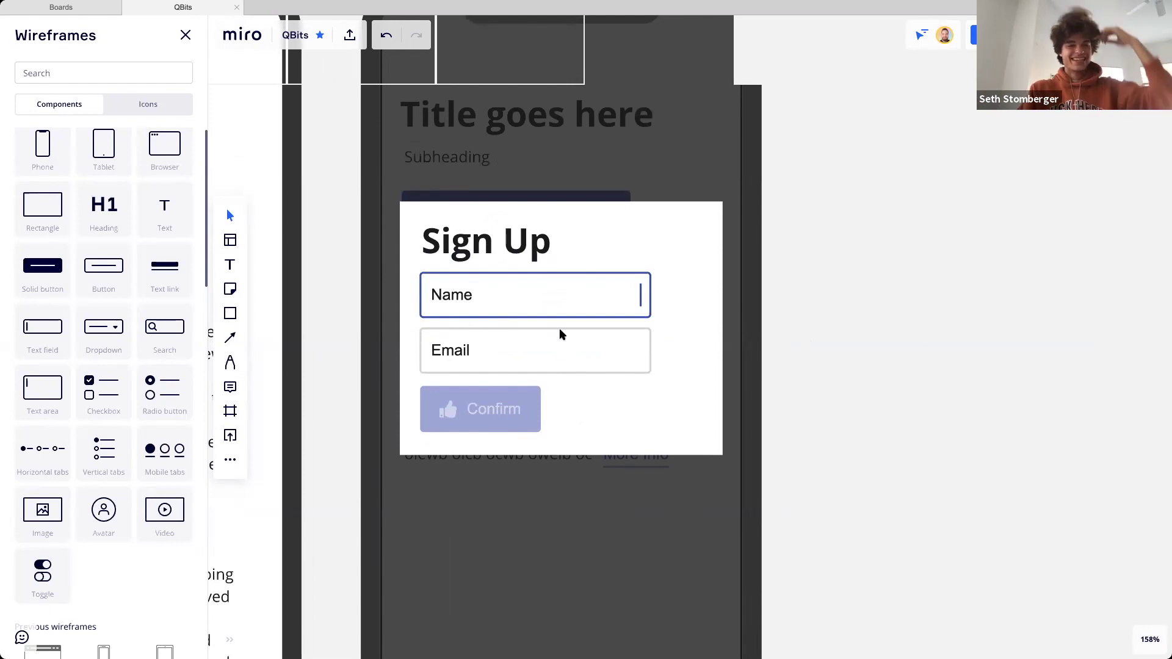
left_click(452, 308)
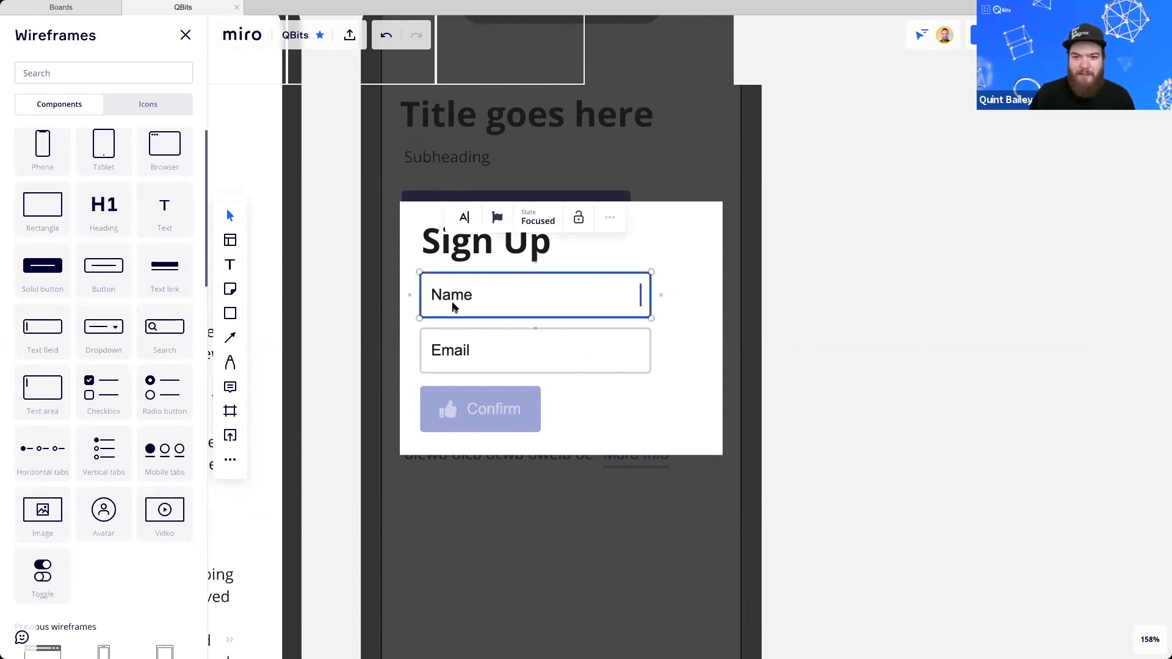
left_click(876, 321)
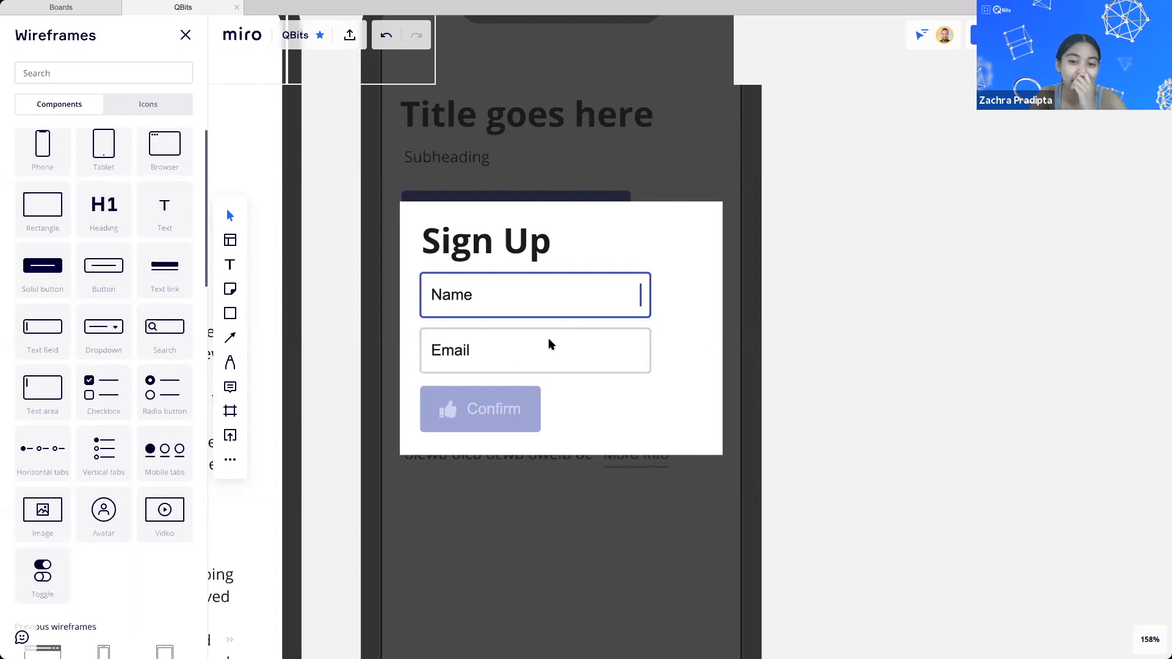
Search the icons for "person" and add the circled user icon to the left of the Name field's text
left_click(501, 288)
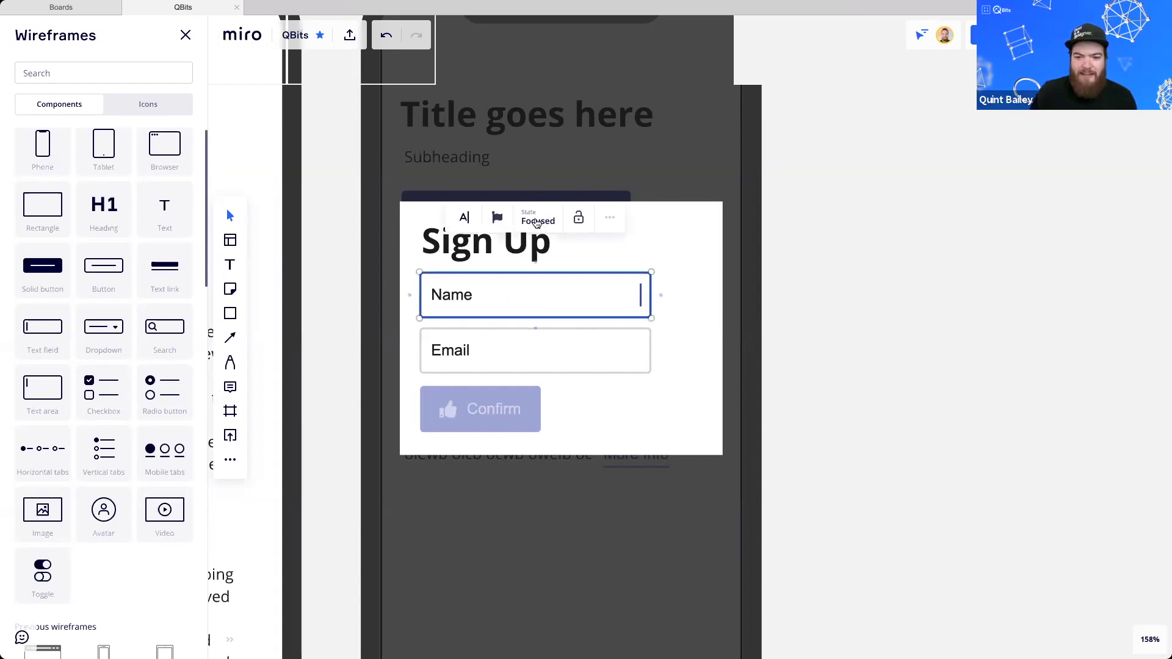
left_click(537, 222)
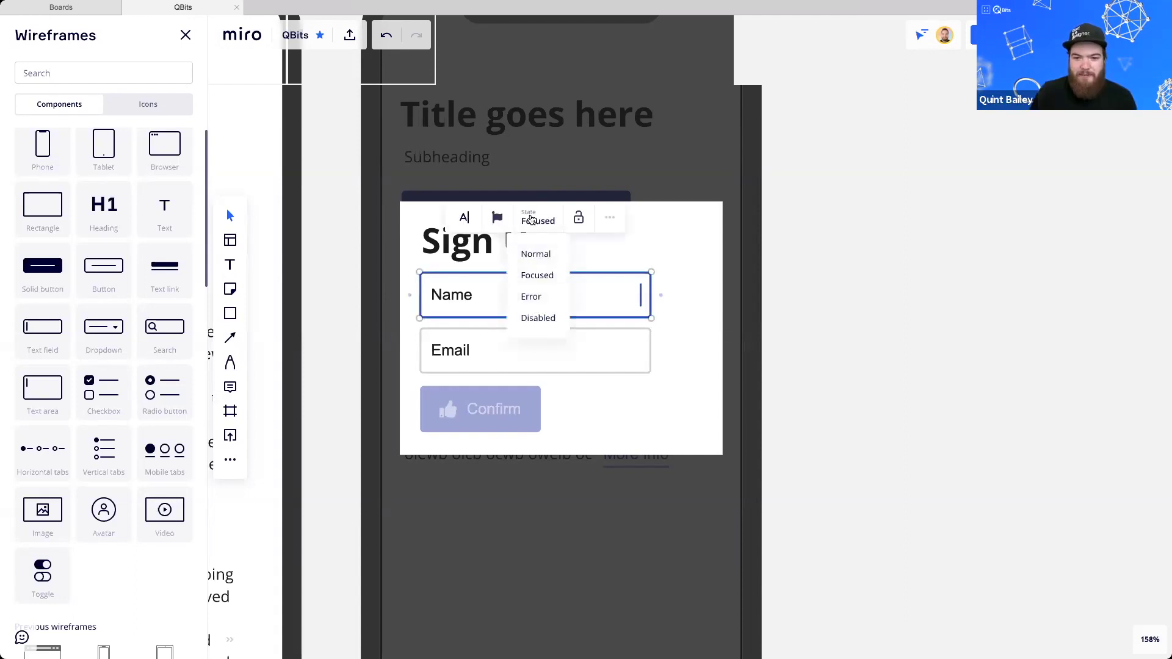
left_click(532, 222)
left_click(497, 217)
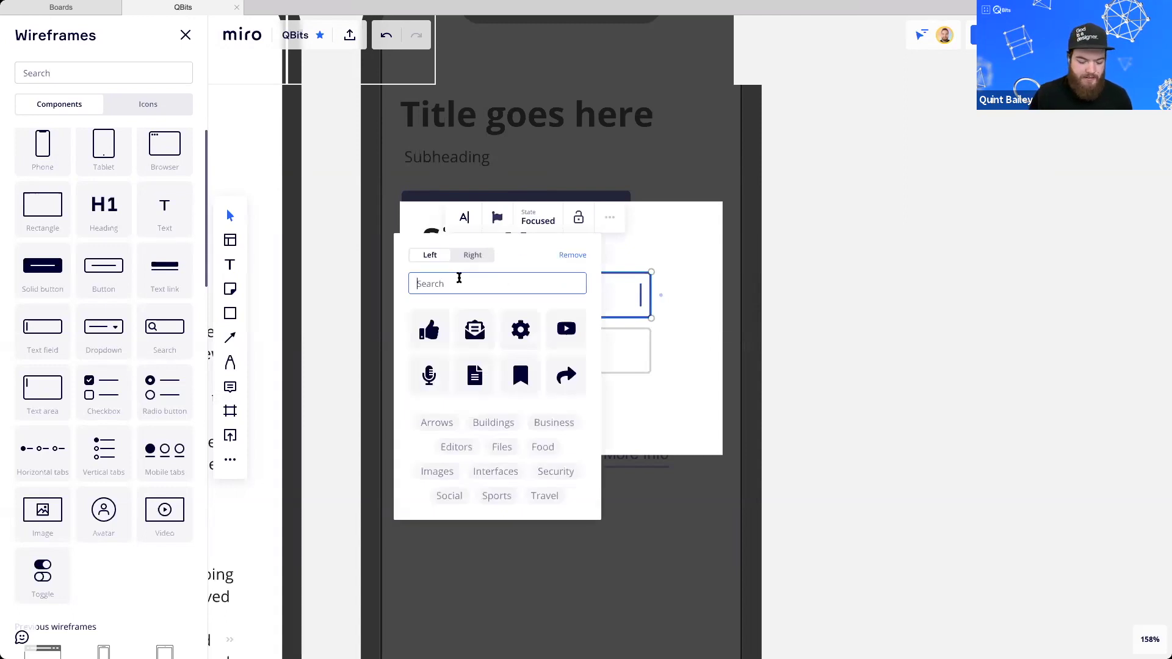
type("person")
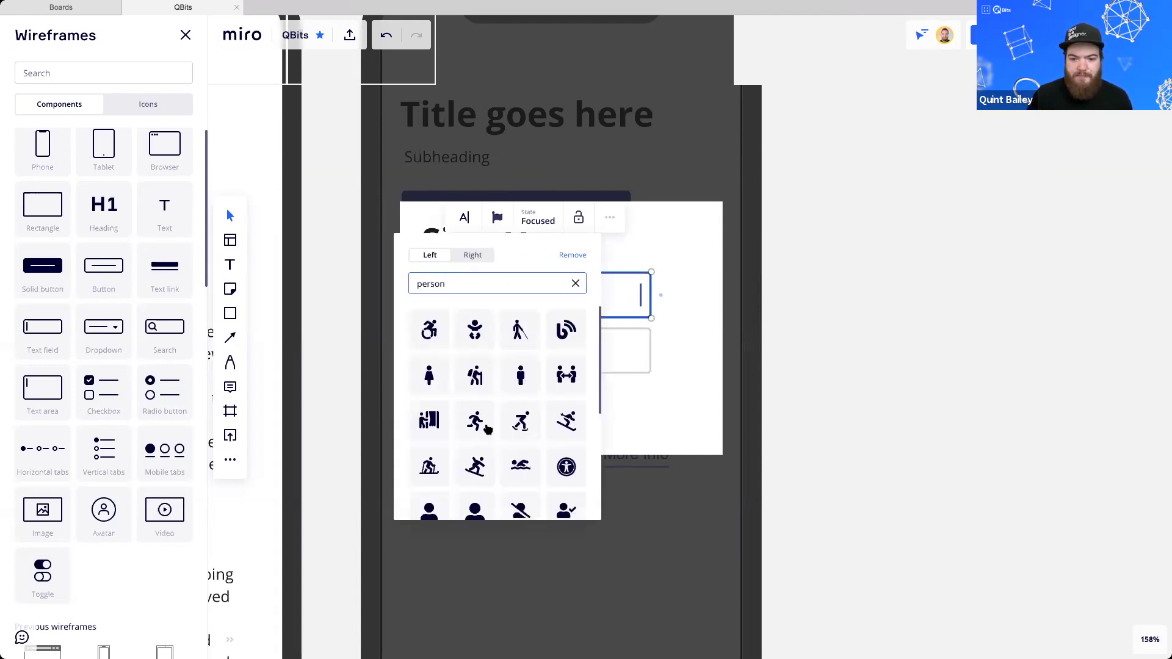
scroll(507, 429, "down", 3)
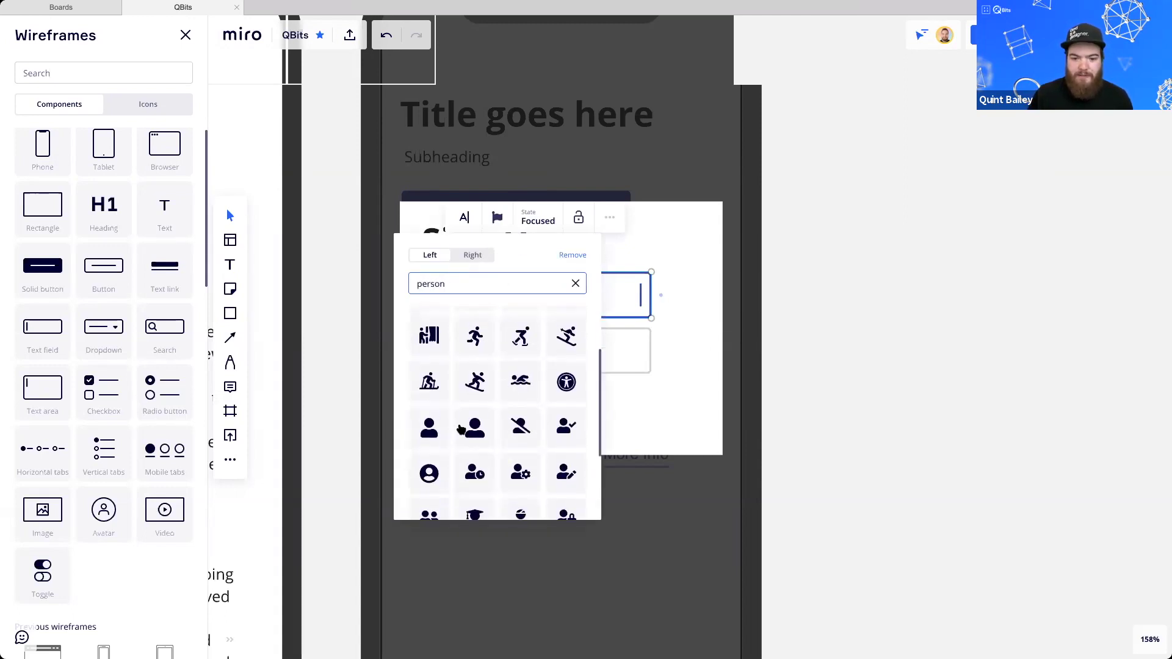
left_click(423, 474)
left_click(678, 274)
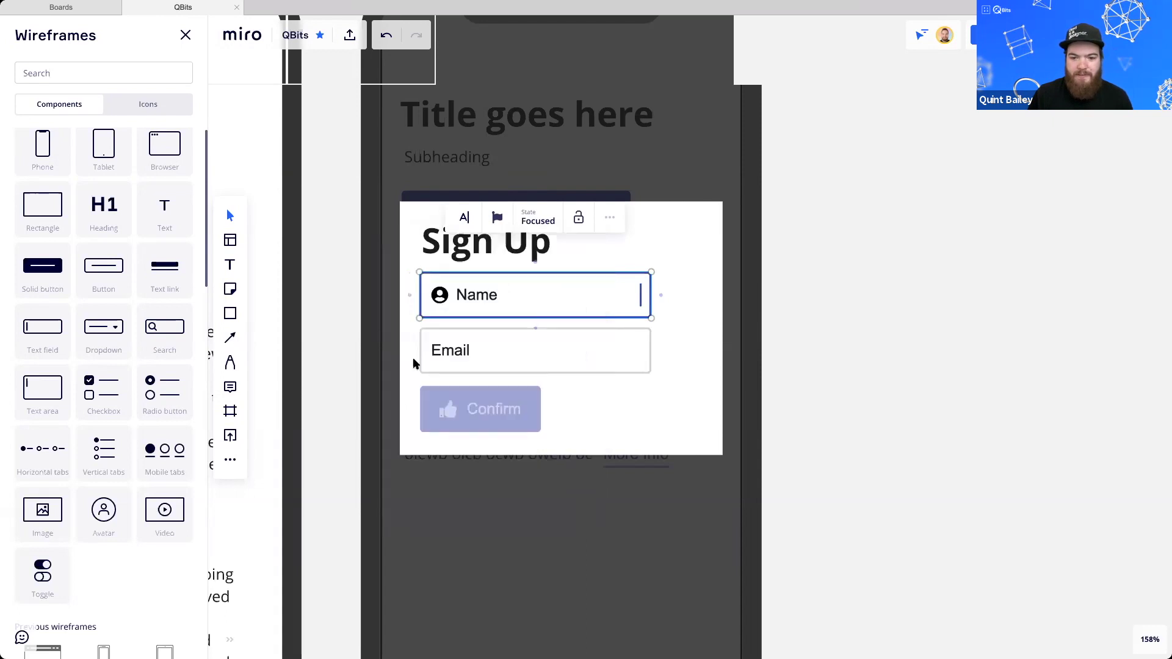
Search the icons for "mail" and add the closed envelope icon to the left of the Email field's text
left_click(510, 342)
left_click(502, 274)
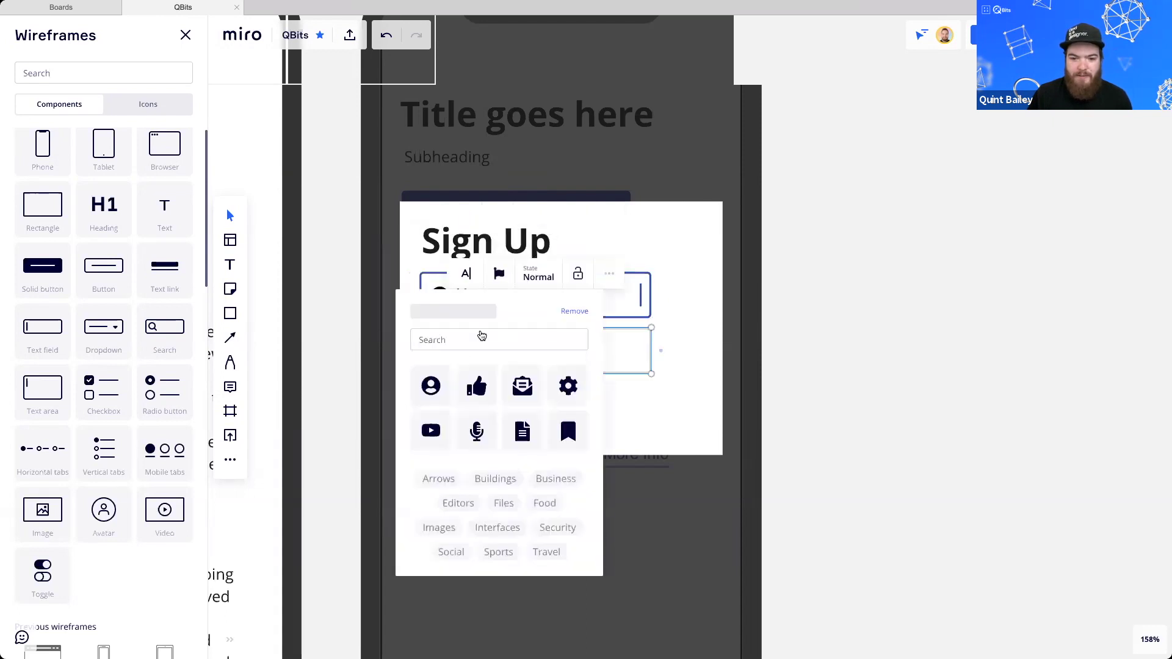
type("m")
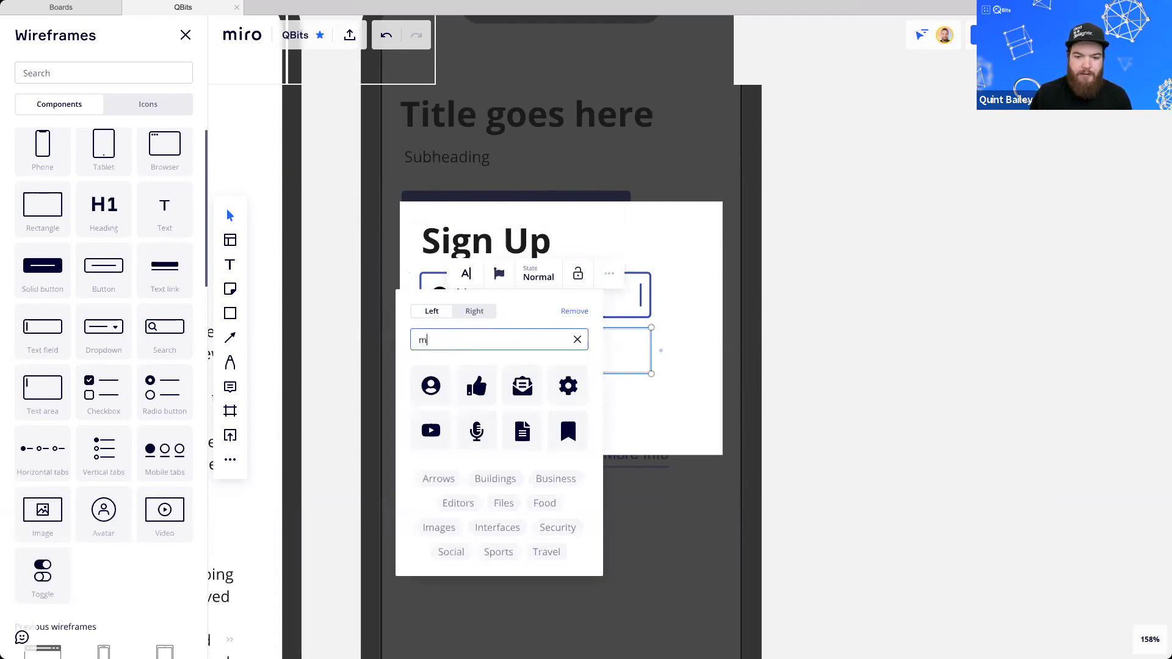
type("ail")
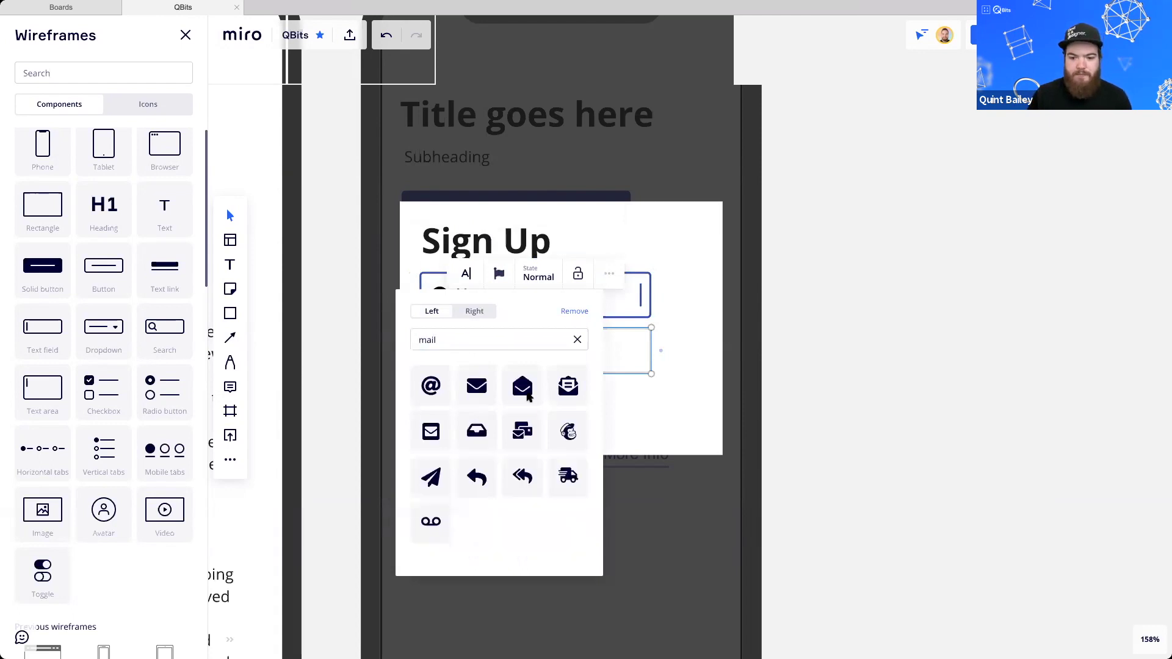
left_click(480, 386)
left_click_drag(539, 426, 573, 429)
left_click(583, 297)
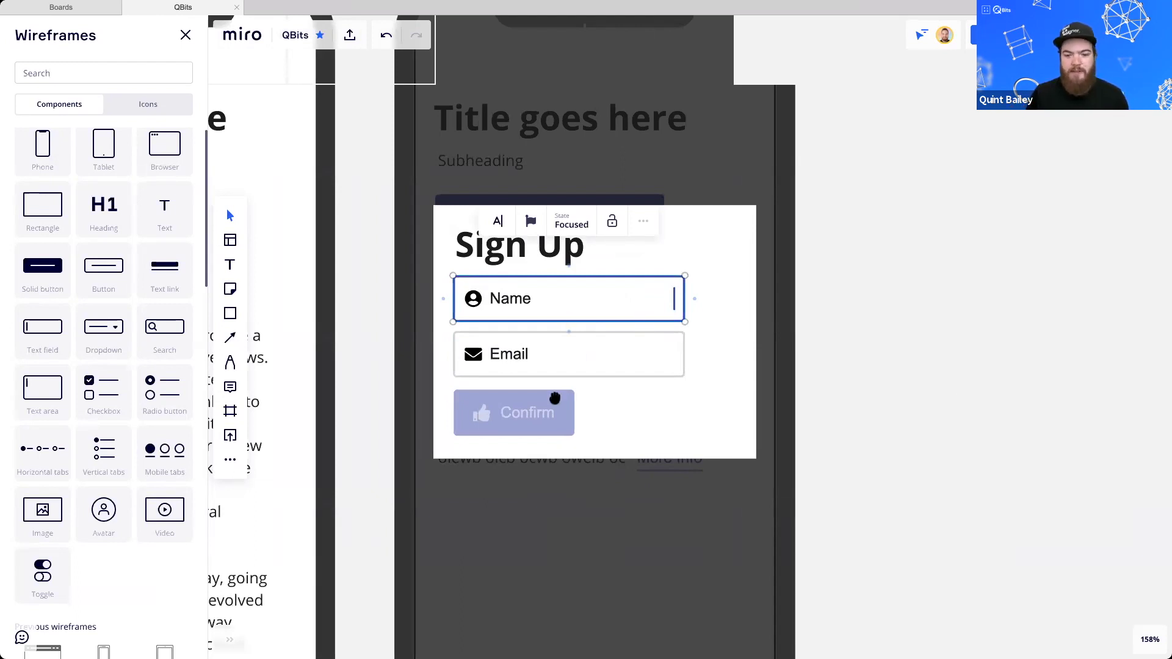
Review the Sign Up popup's fields and Confirm button, and compare both phone wireframes side by side
scroll(507, 378, "down", 1)
left_click(497, 388)
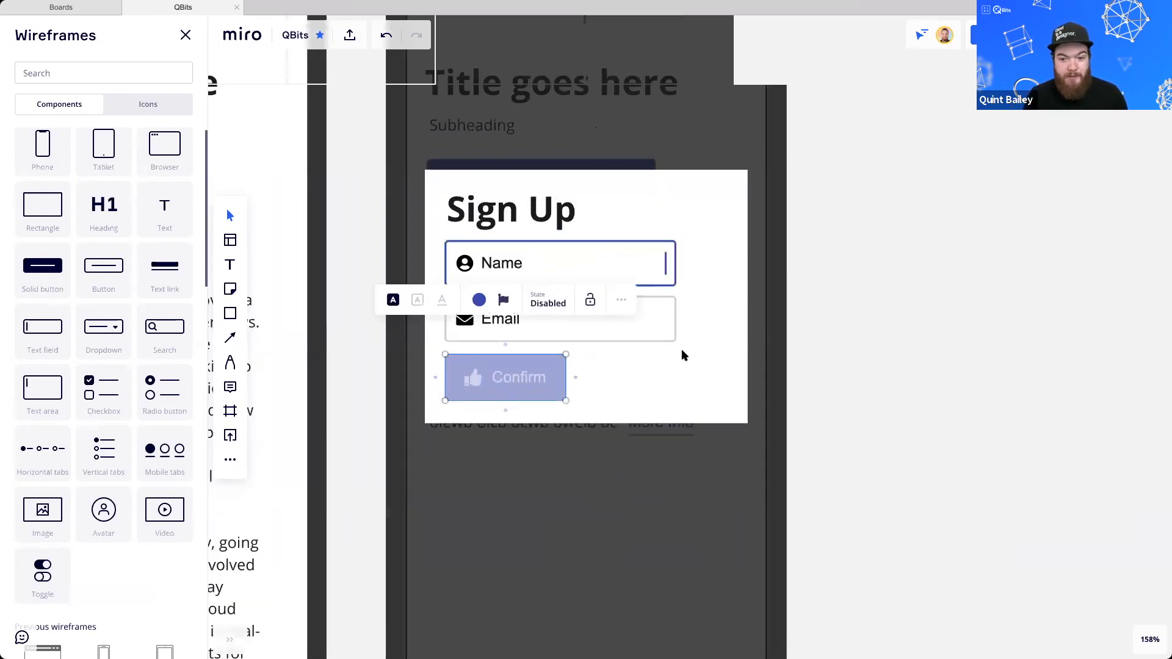
key("Escape")
left_click(518, 262)
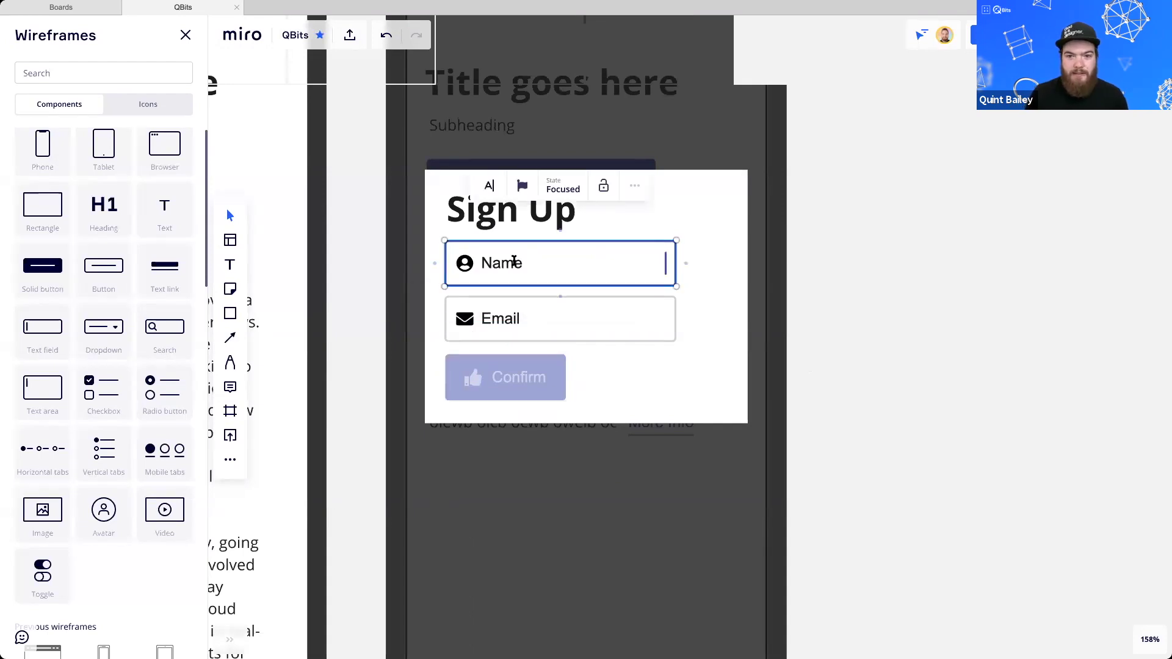
left_click(503, 309)
left_click(526, 359)
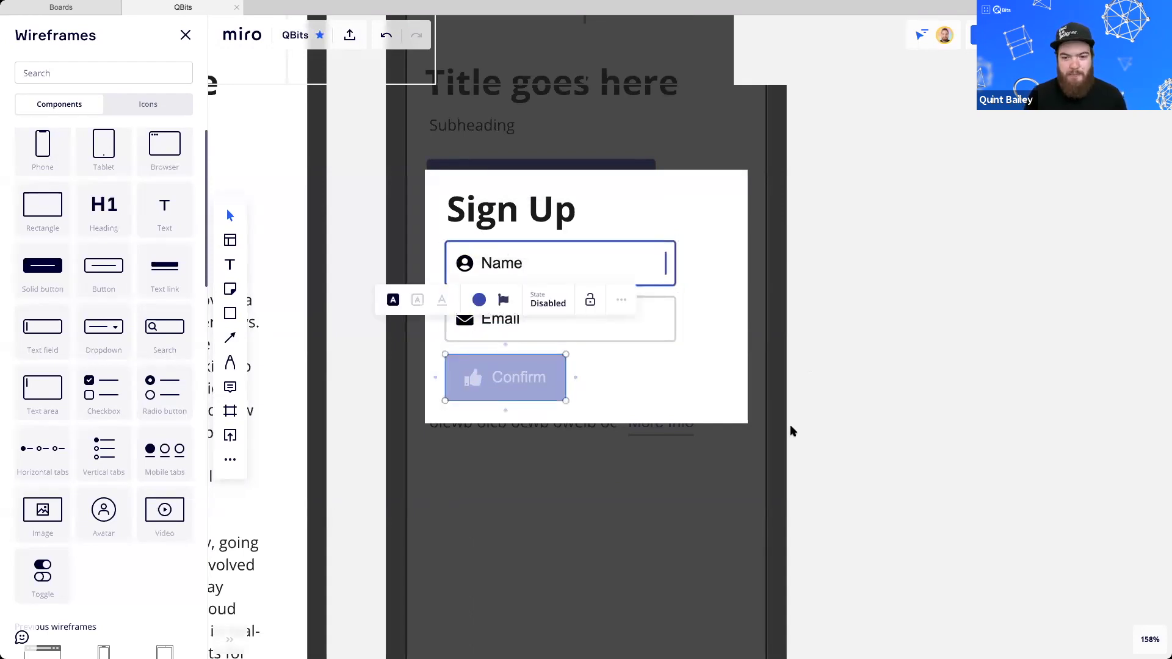
left_click(791, 426)
scroll(553, 356, "down", 1)
scroll(553, 360, "down", 5)
scroll(555, 366, "right", 2)
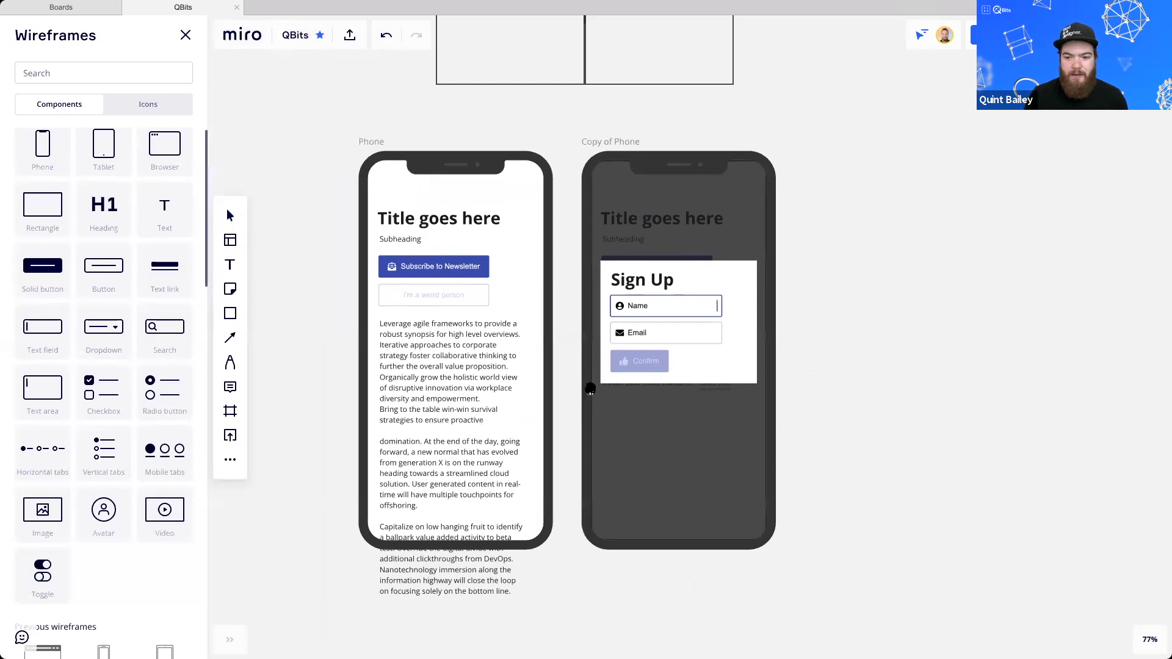
scroll(555, 369, "right", 2)
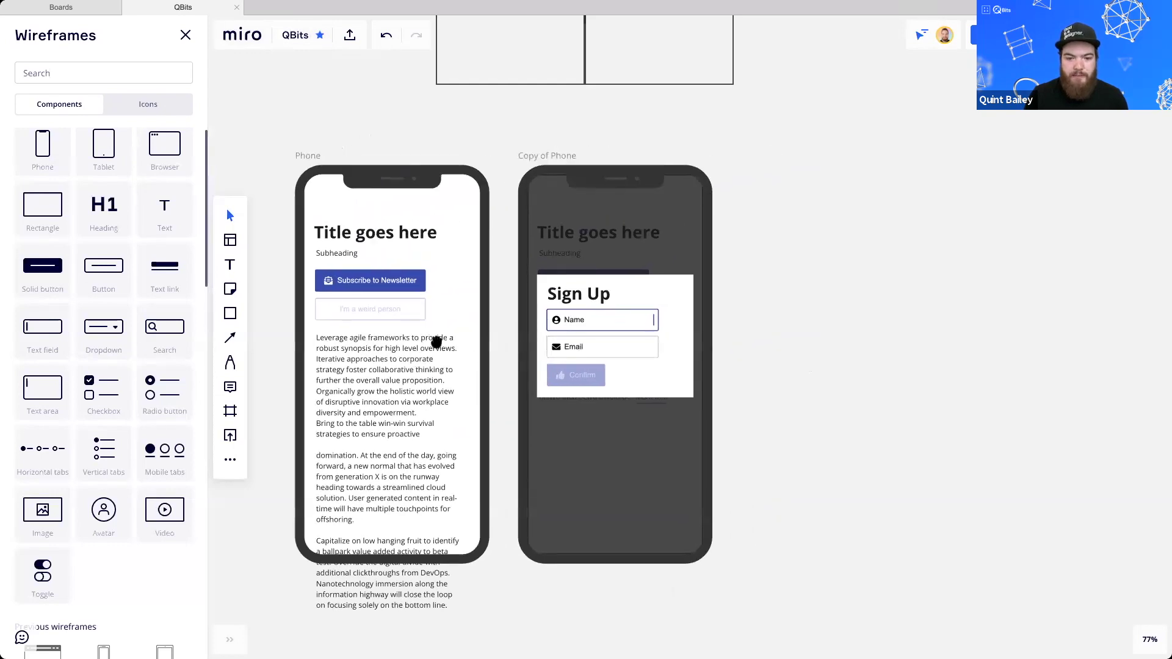
scroll(446, 355, "up", 2)
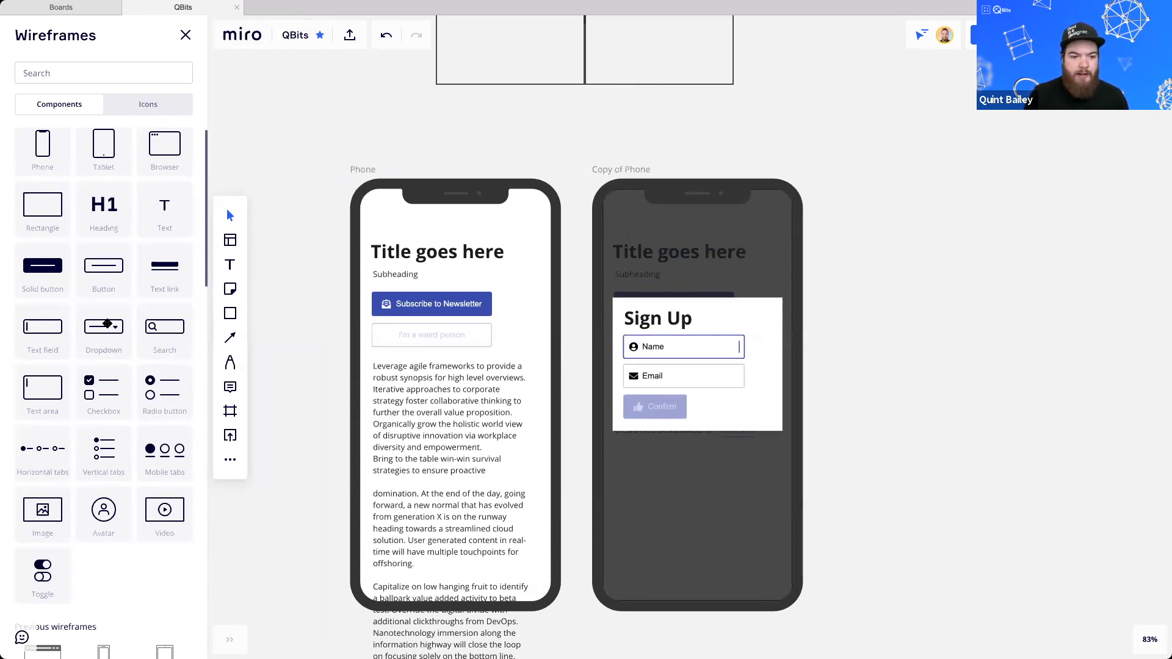
left_click_drag(548, 378, 523, 385)
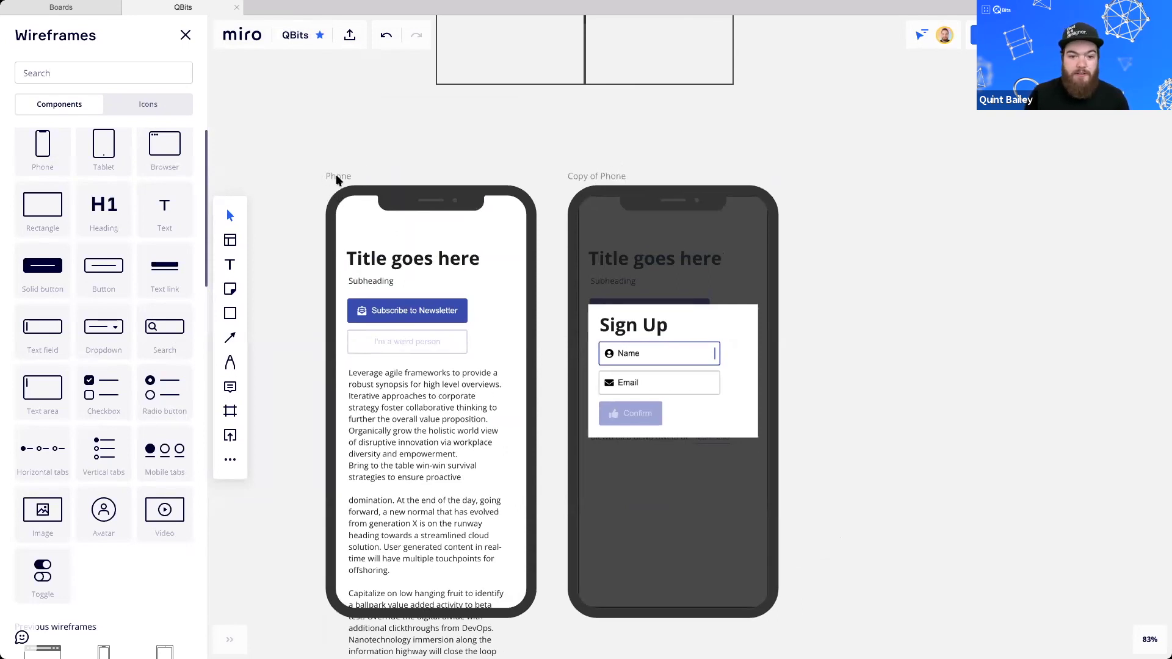
left_click(441, 307)
scroll(560, 149, "down", 1)
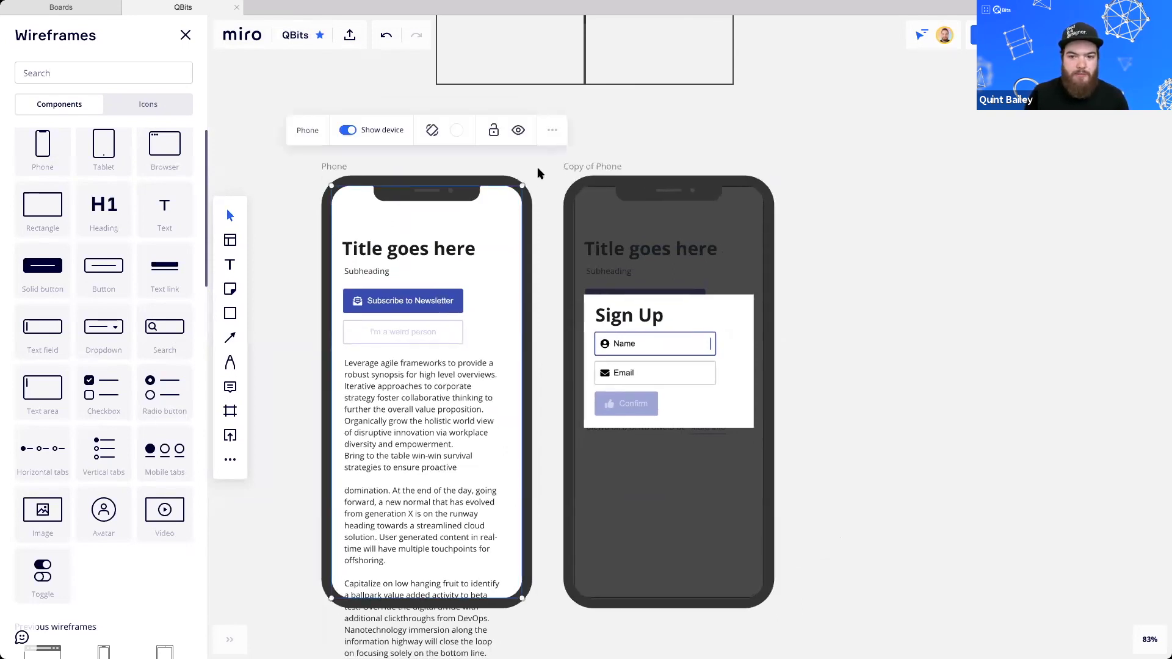
left_click(260, 120)
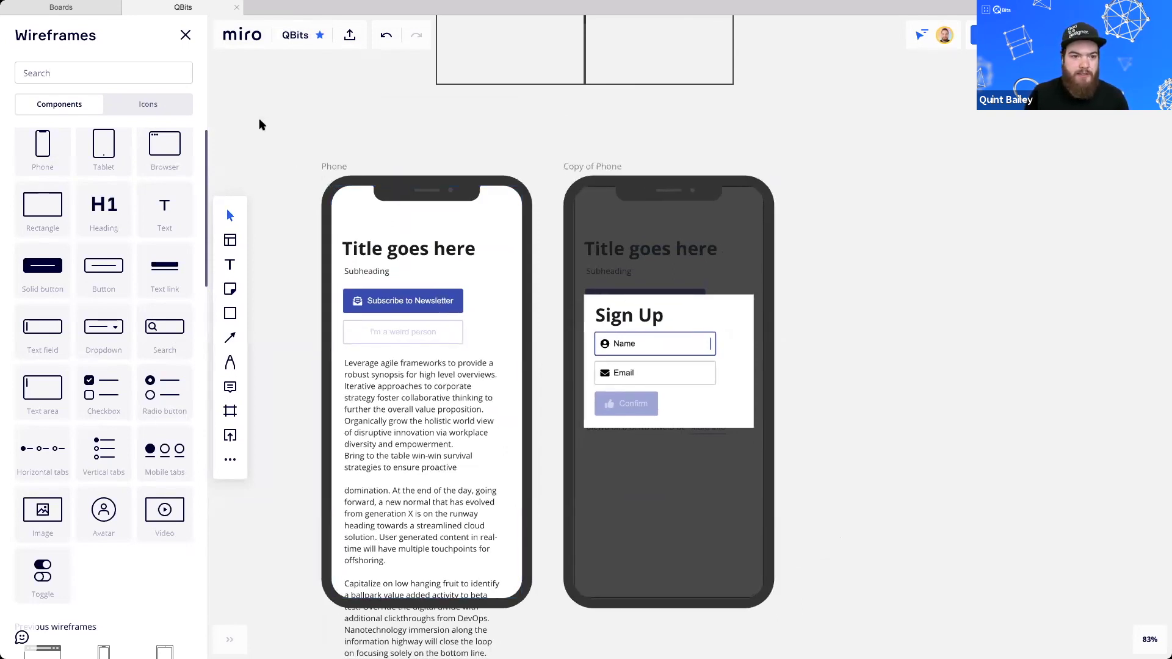
Search the wireframe icons for "search" and place the plain magnifying glass on the canvas beside the Copy of Phone frame
left_click(148, 105)
left_click(56, 71)
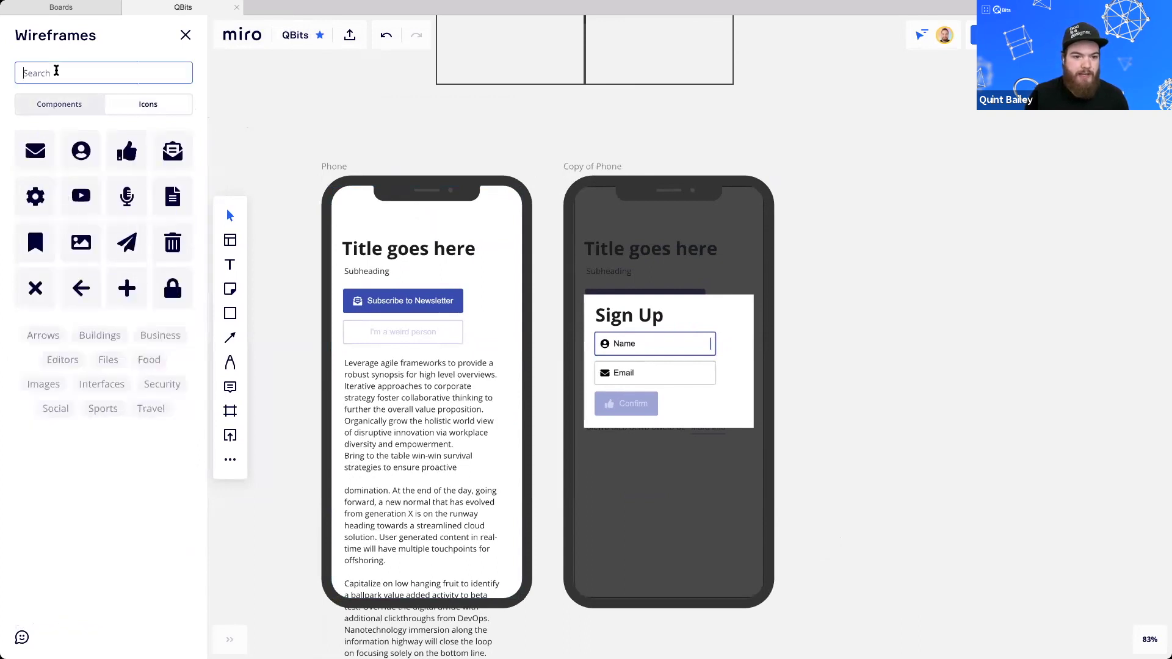
type("search")
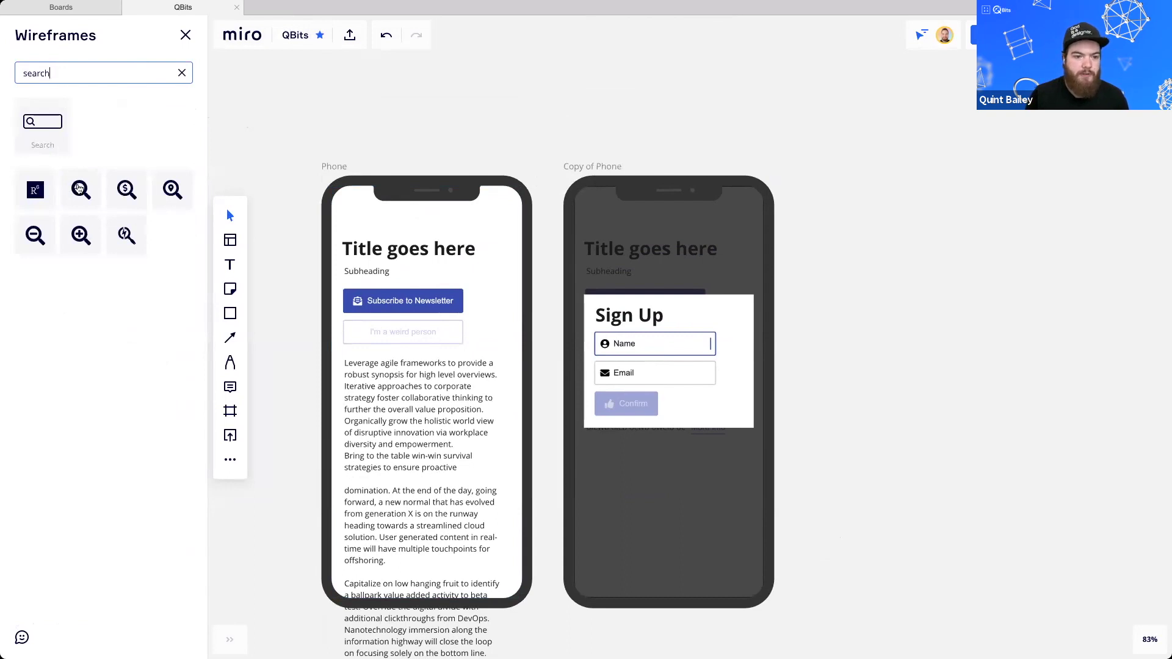
left_click_drag(238, 199, 845, 253)
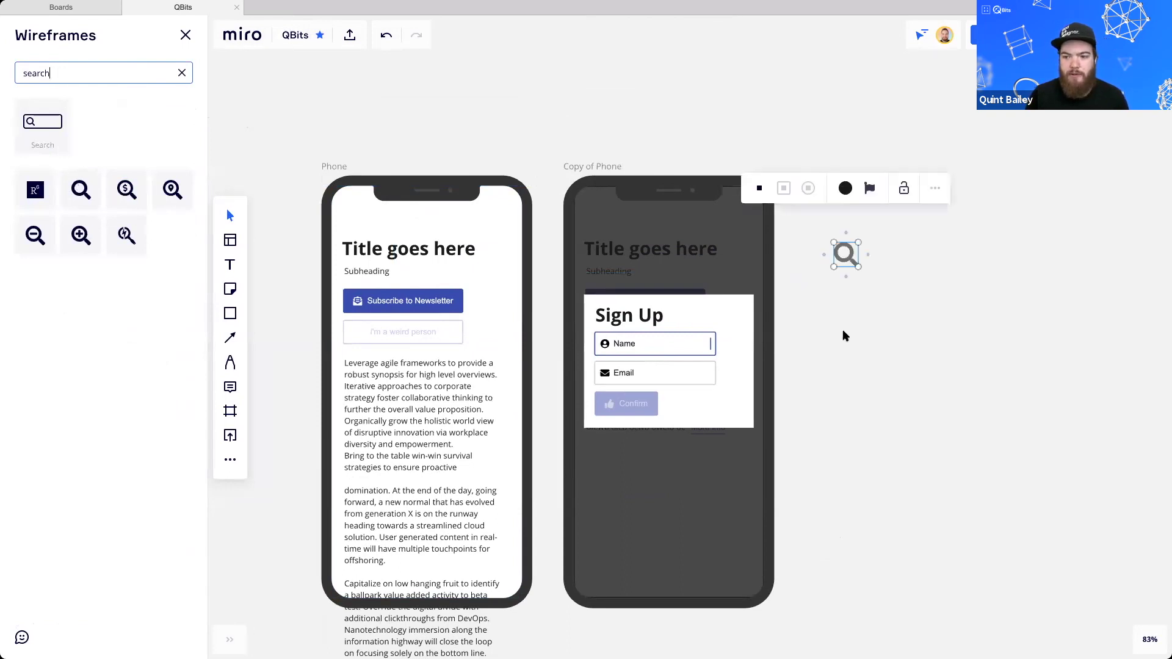
scroll(762, 315, "right", 5)
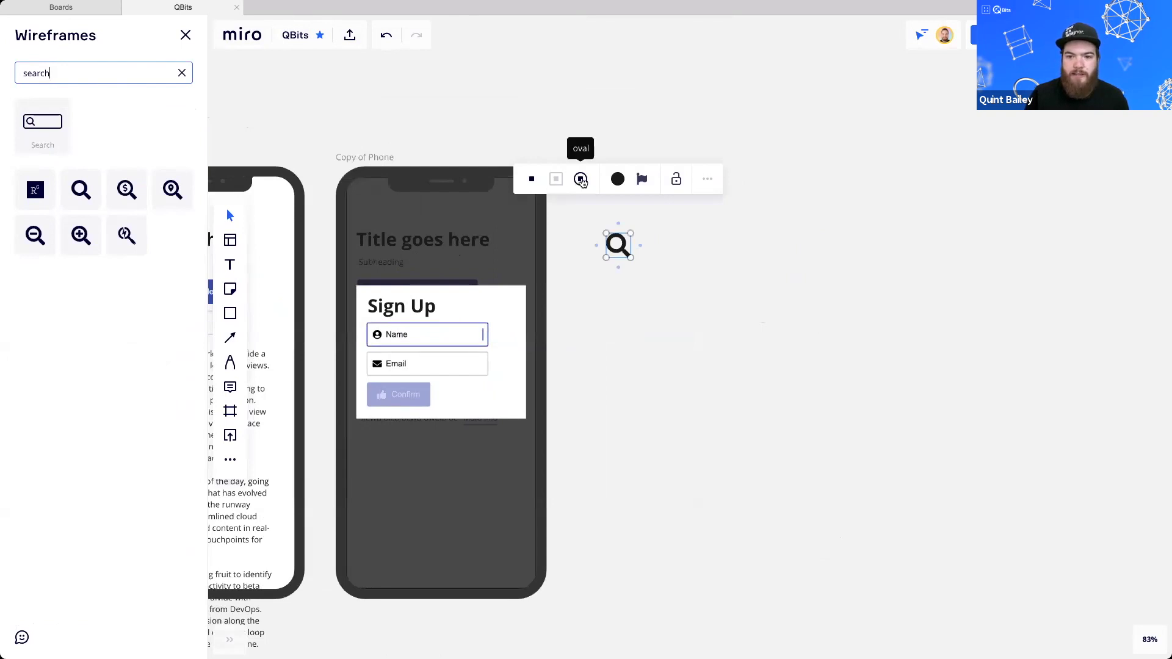
Try the oval background on the magnifying glass icon, switch it to the square background and color it purple
left_click(580, 181)
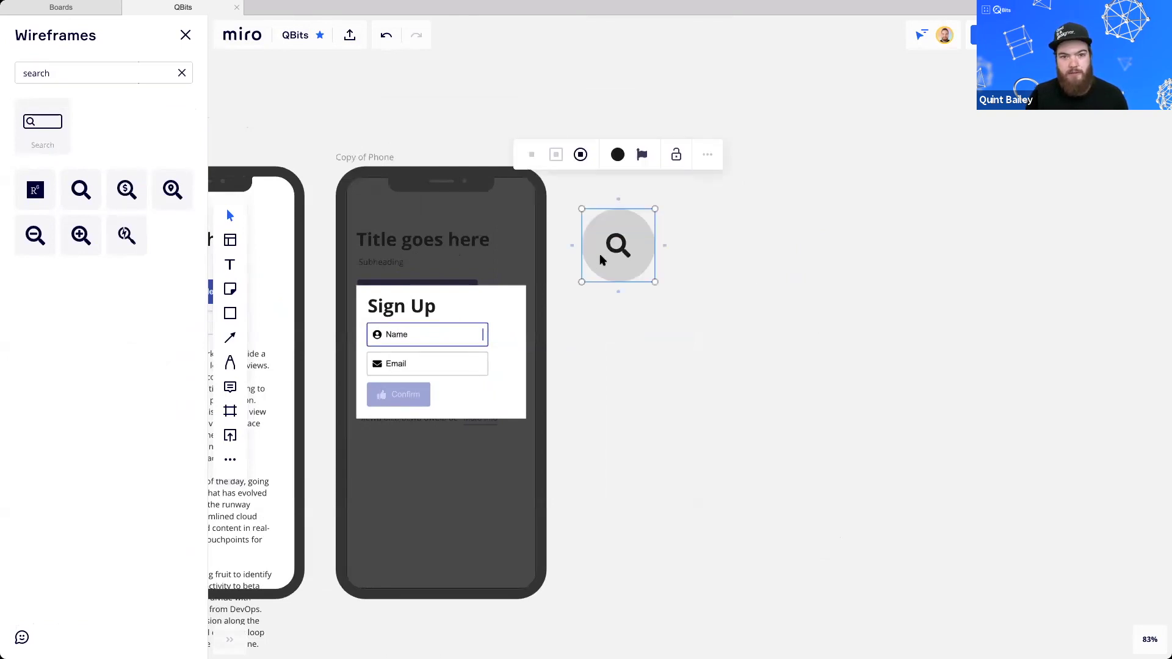
left_click(554, 155)
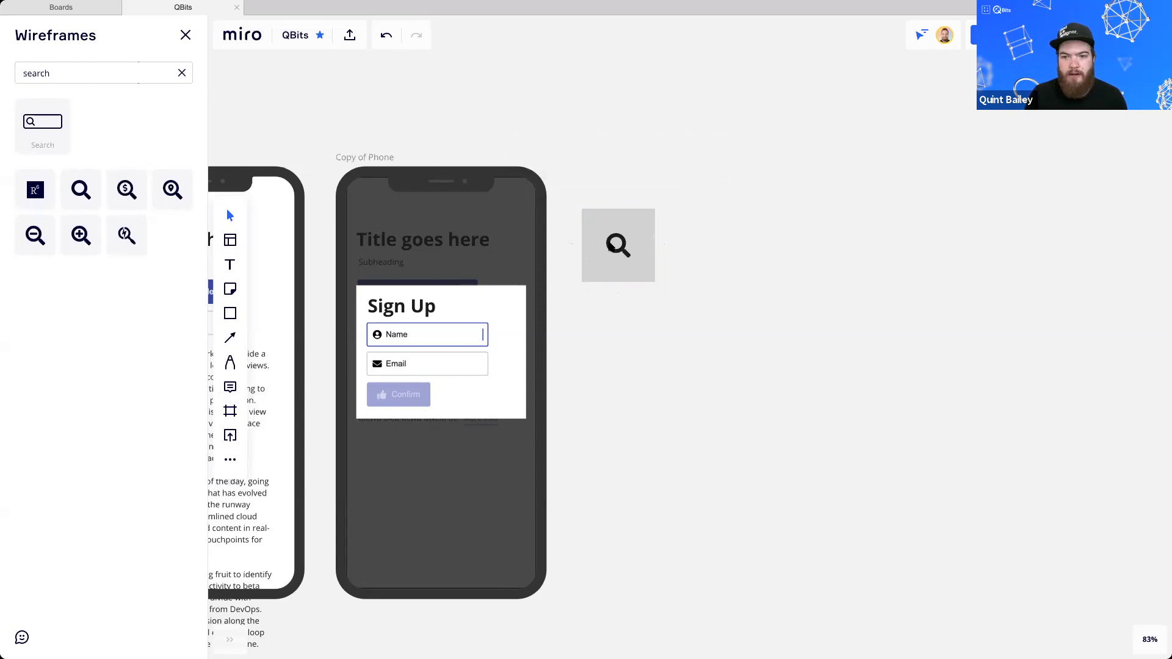
left_click(618, 155)
left_click(618, 155)
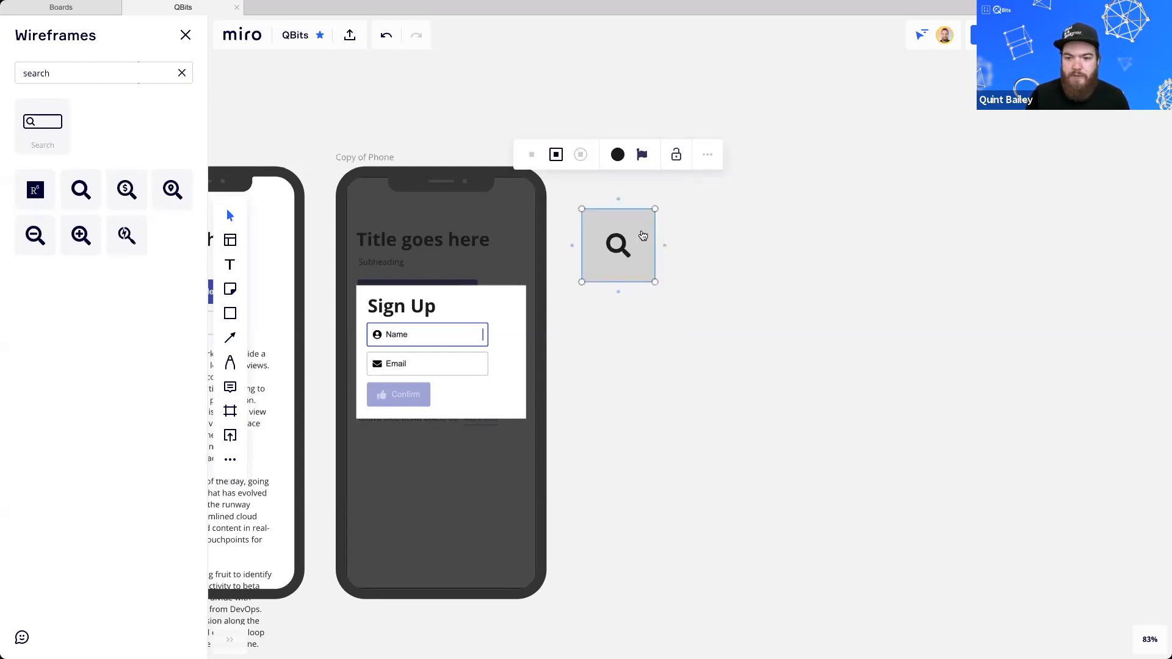
left_click(617, 155)
left_click(659, 238)
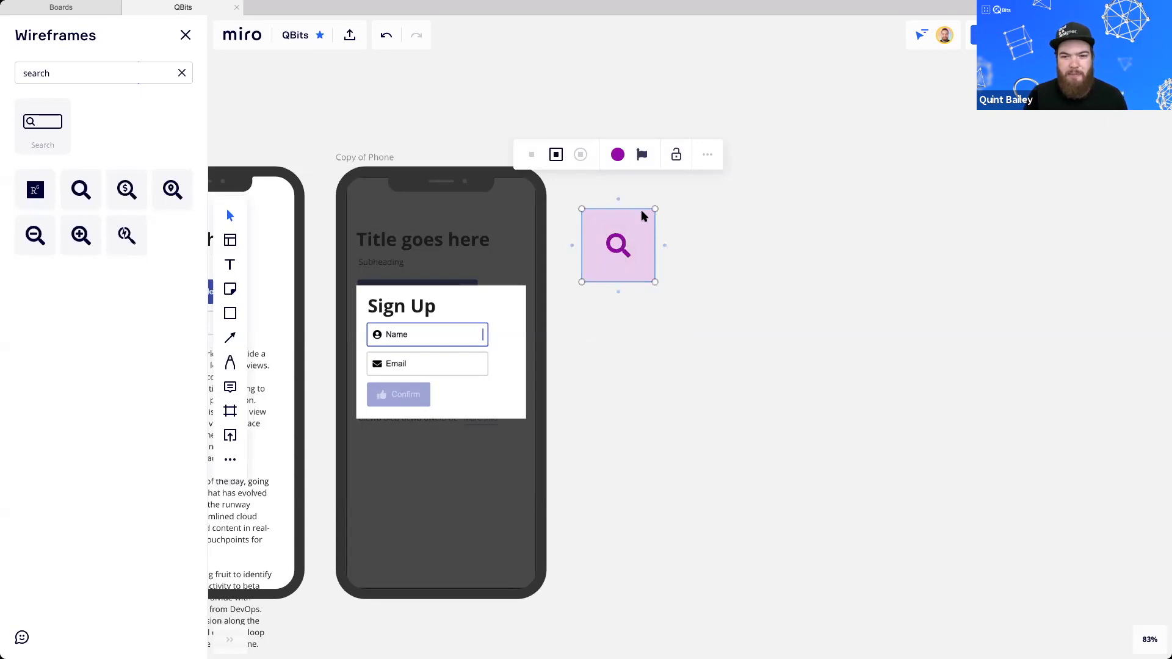
Search the icons for "person" and swap the magnifying glass for the hiker with a backpack
left_click(642, 156)
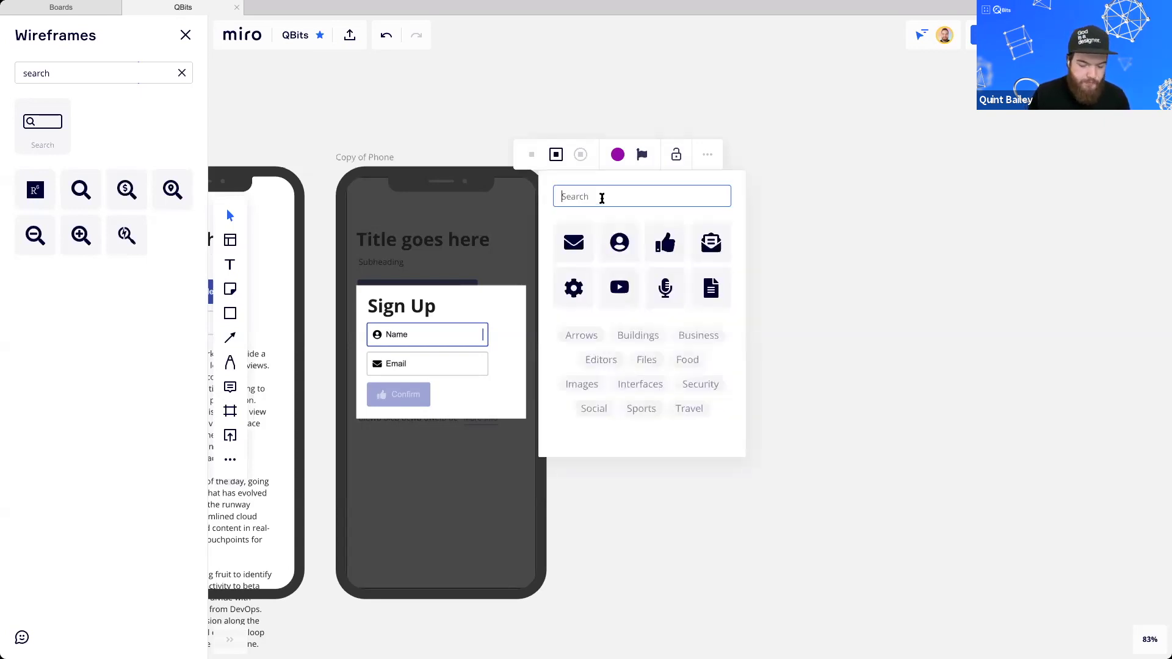
type("person")
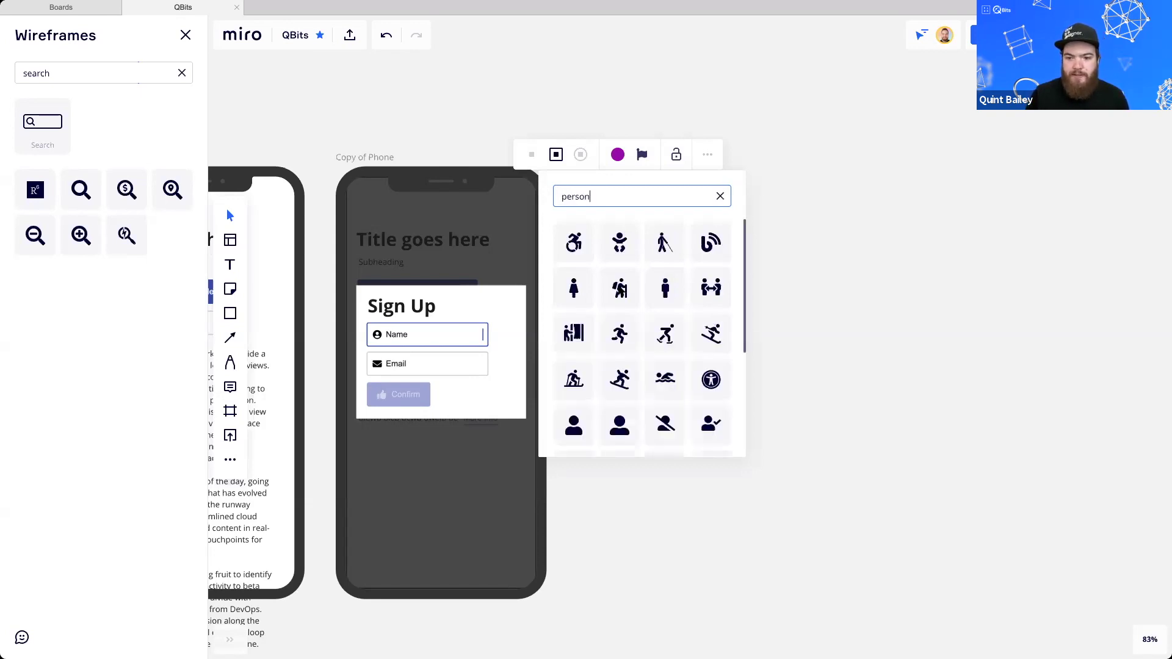
left_click(620, 288)
Change the hiker icon's square background to an oval and shrink the circle closer around the figure
scroll(598, 264, "up", 1)
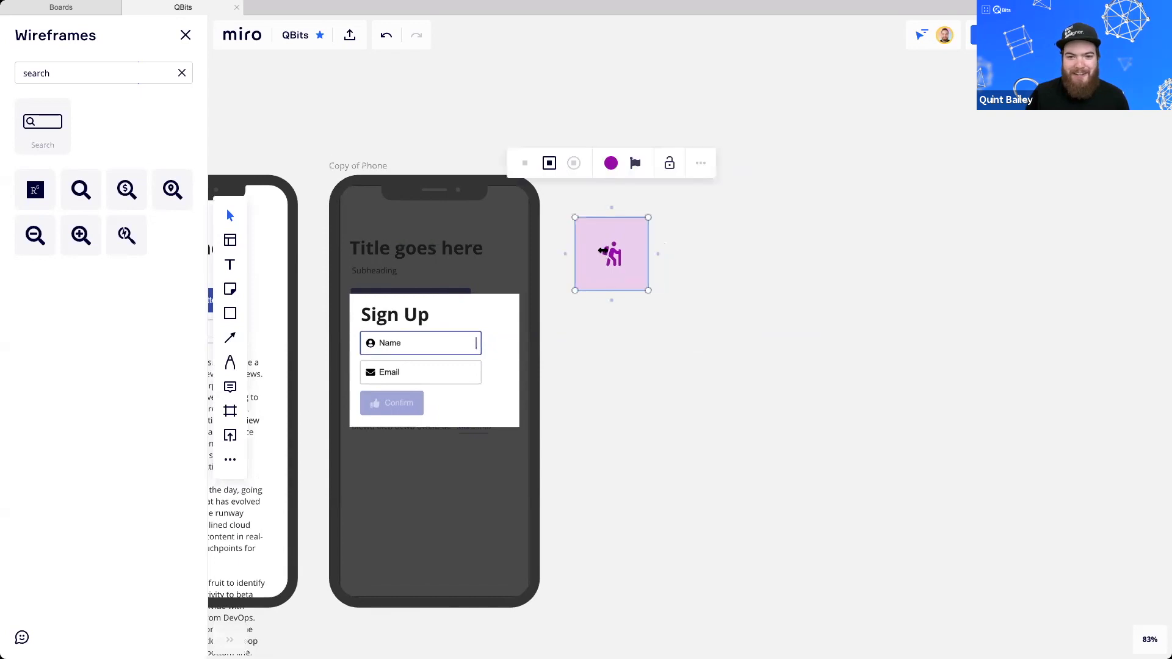
scroll(613, 262, "up", 5)
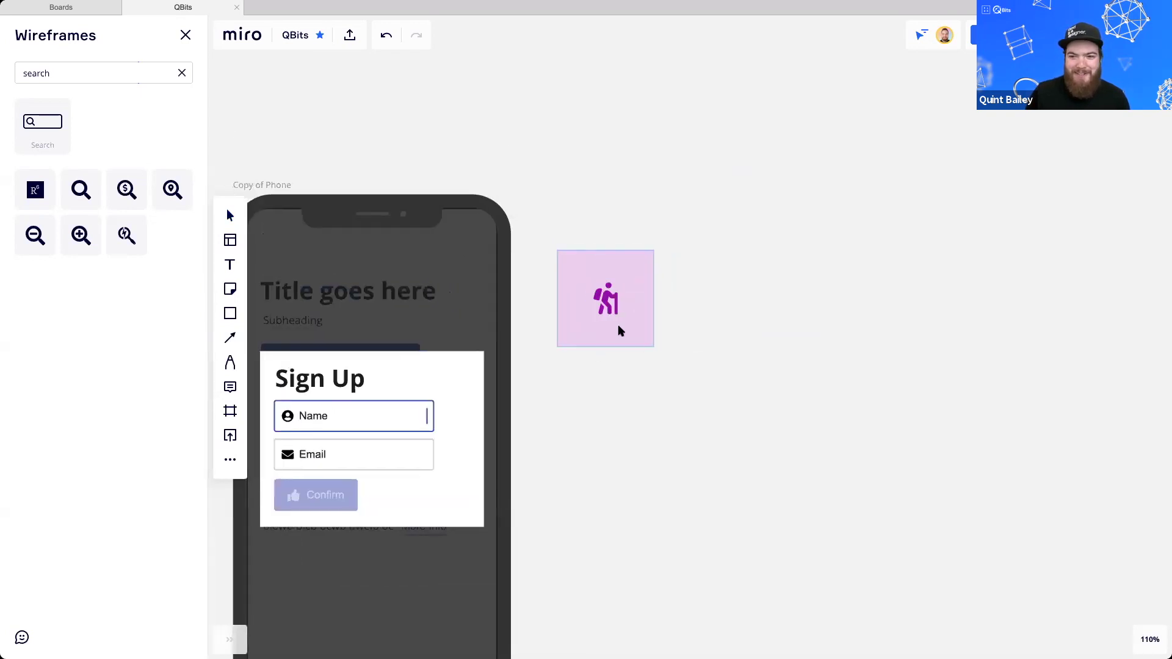
left_click(603, 305)
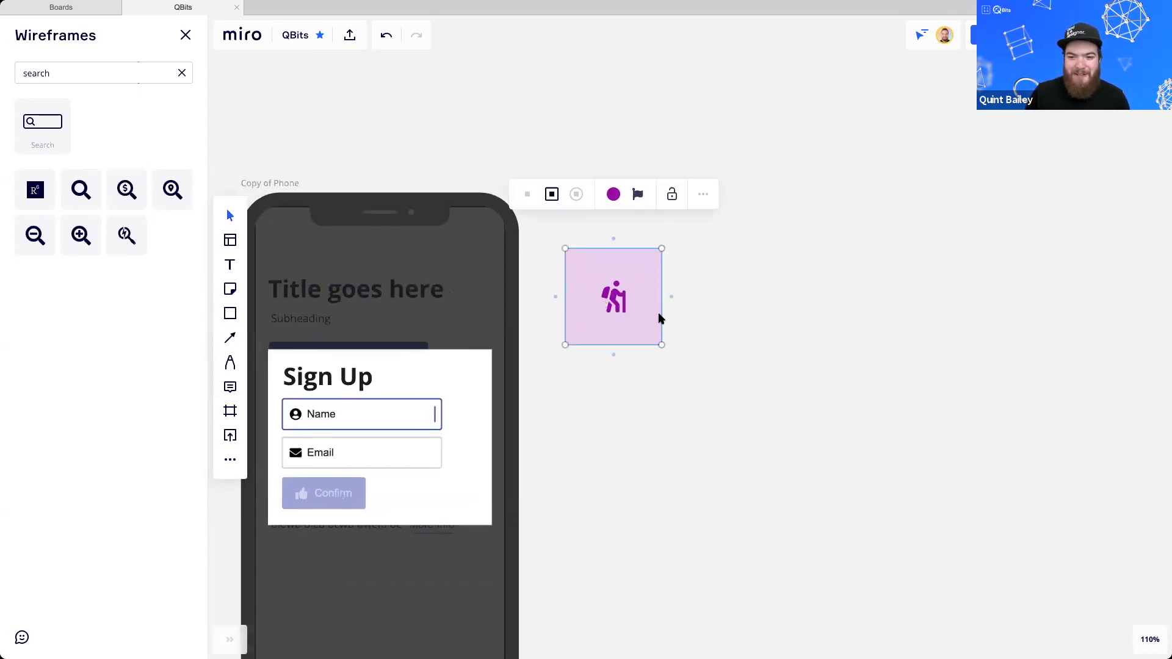
left_click(576, 194)
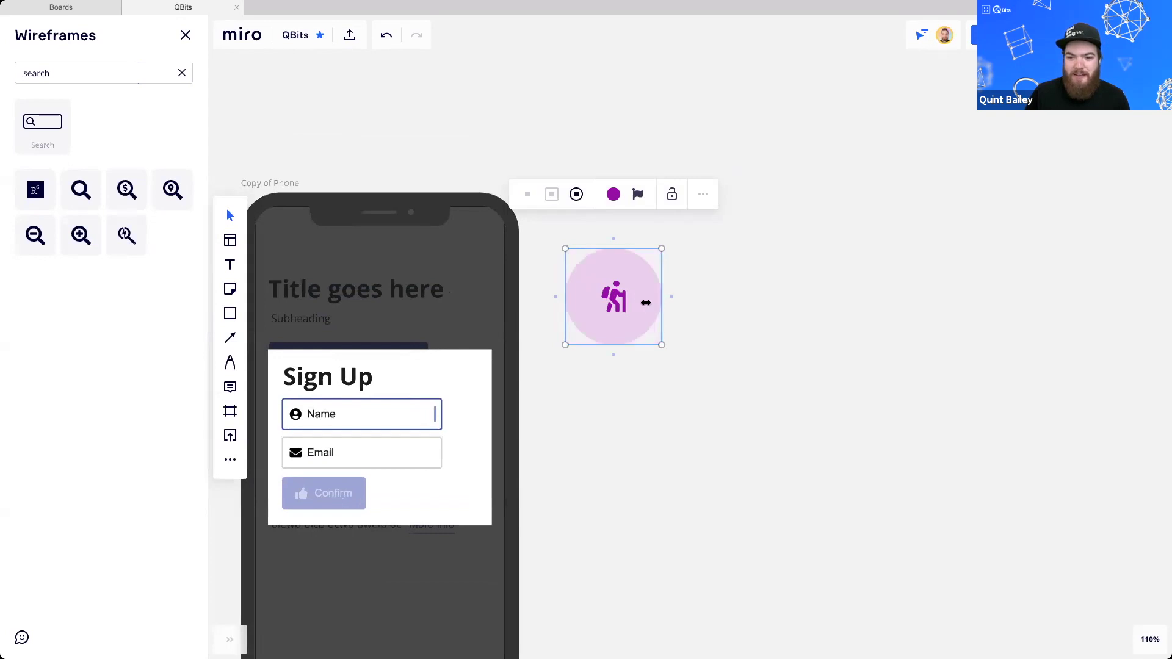
left_click_drag(662, 303, 646, 303)
left_click(669, 336)
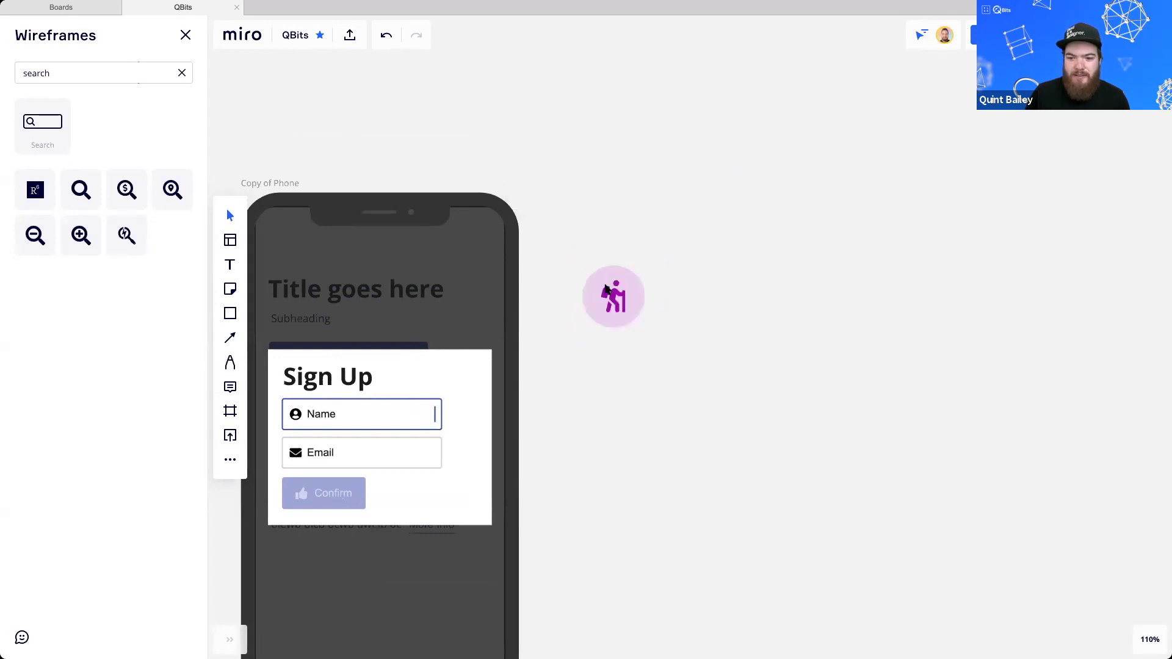
Search the icons for "search" and replace the hiker in the purple circle with the plain magnifying glass
left_click(606, 321)
left_click(617, 212)
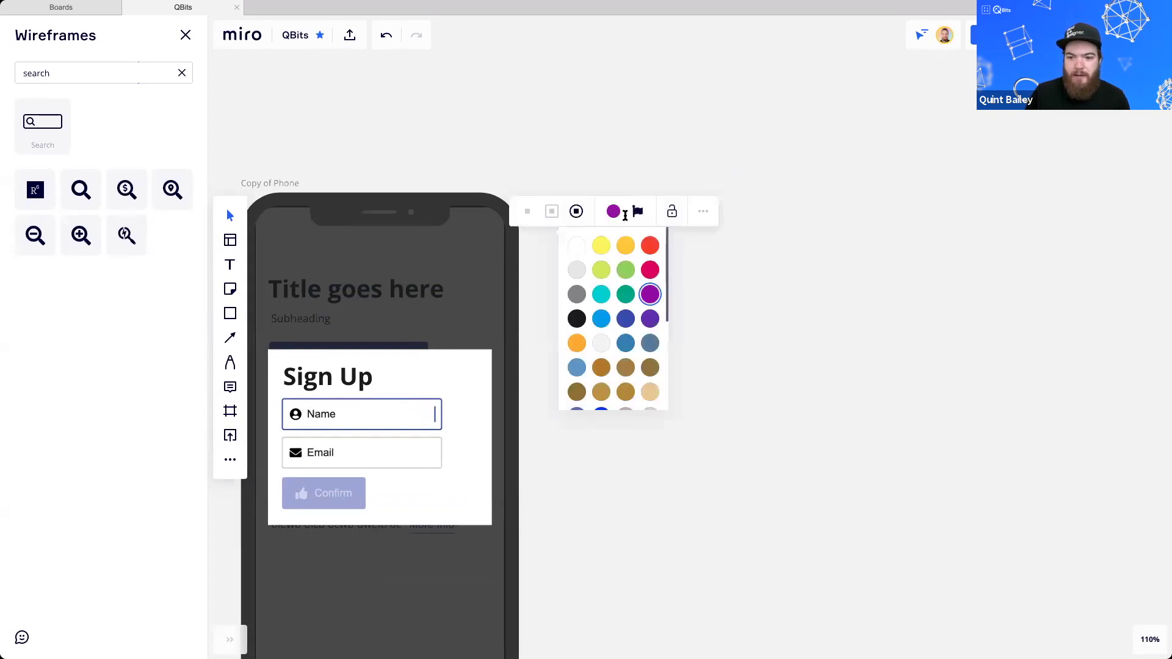
left_click(627, 213)
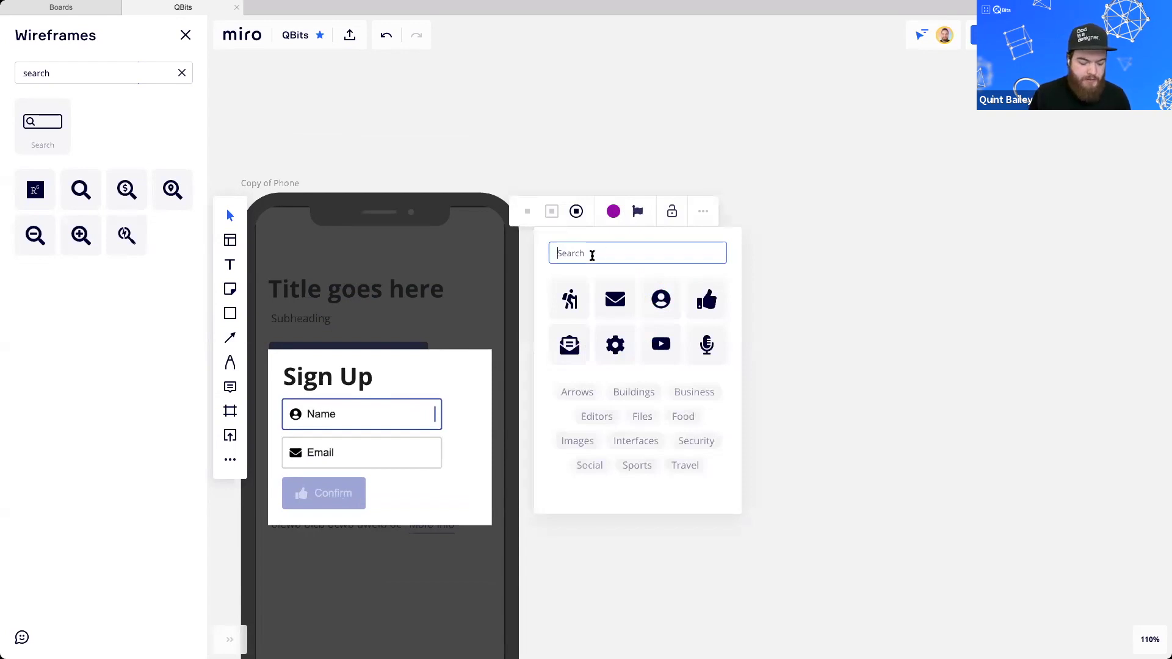
type("search")
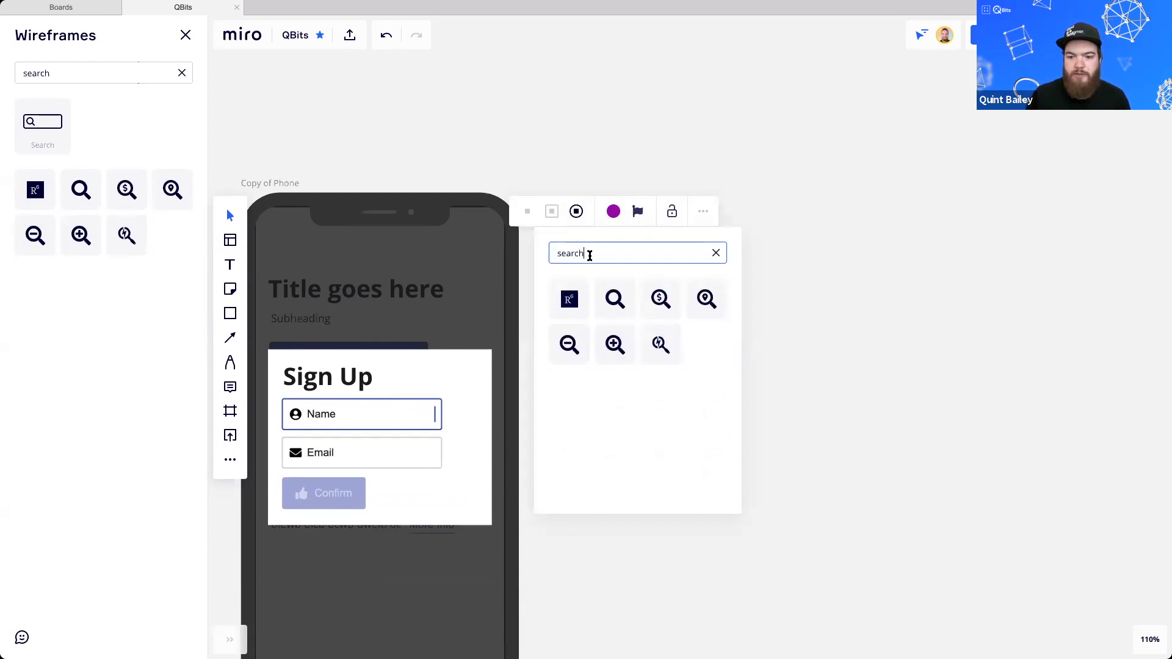
left_click(614, 299)
Move the purple search icon into the first Phone's upper-right corner above the title, reduce its size and align it near the screen edge
scroll(806, 325, "left", 5)
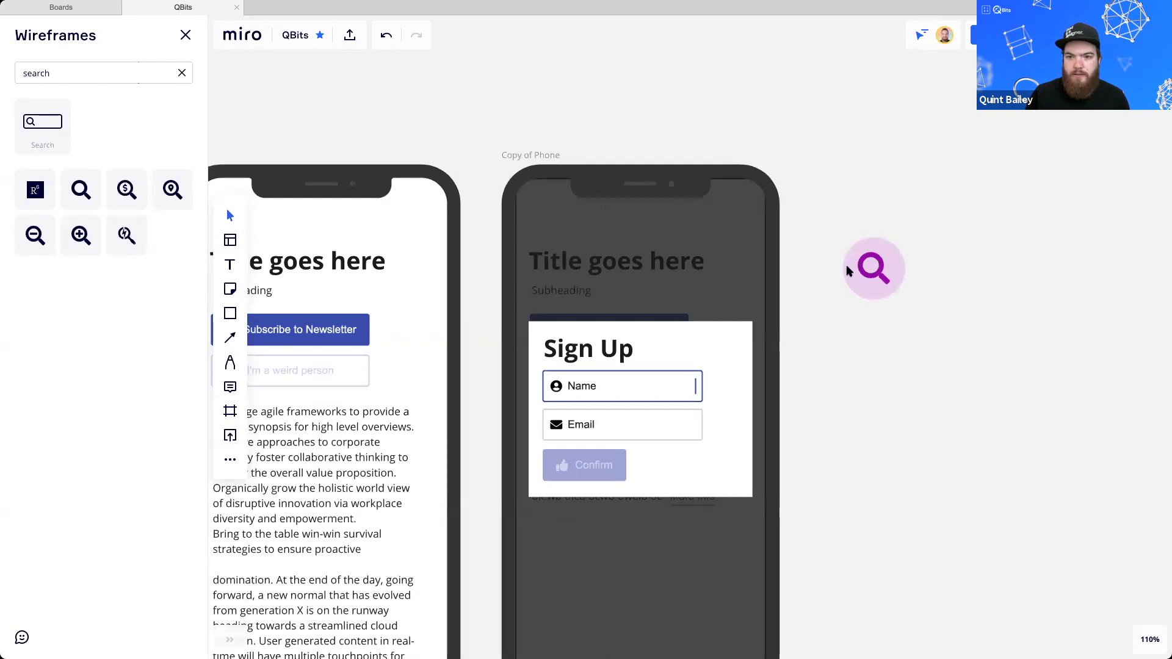
left_click_drag(864, 255, 393, 226)
scroll(565, 289, "left", 3)
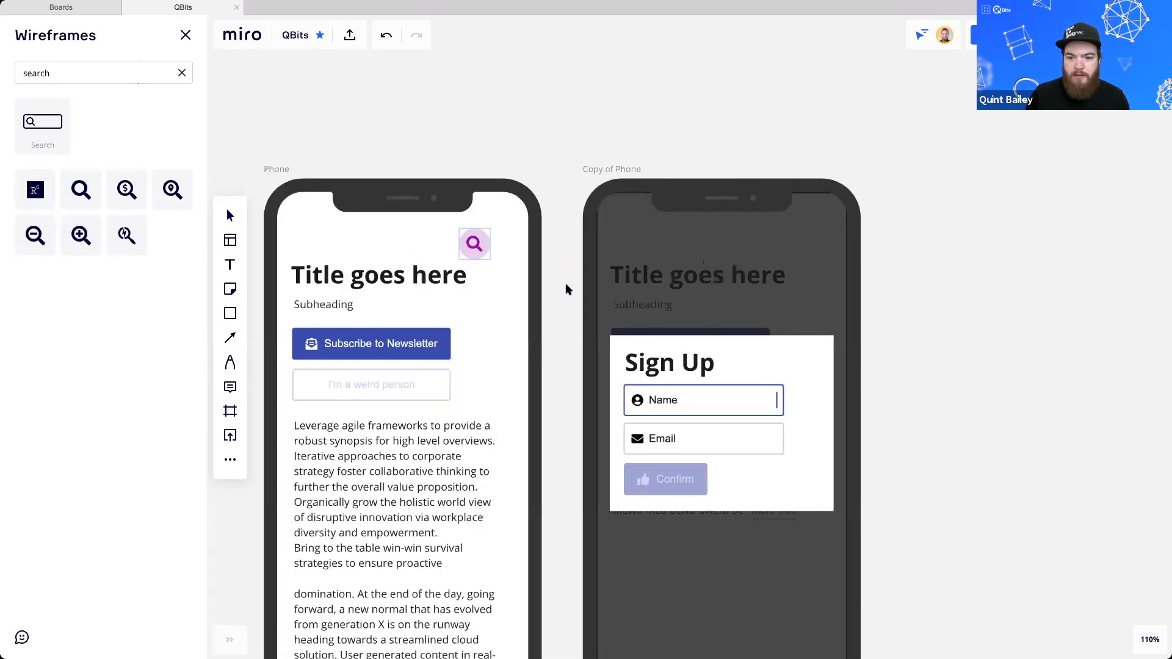
scroll(565, 289, "left", 3)
scroll(565, 289, "up", 1)
left_click_drag(562, 274, 582, 277)
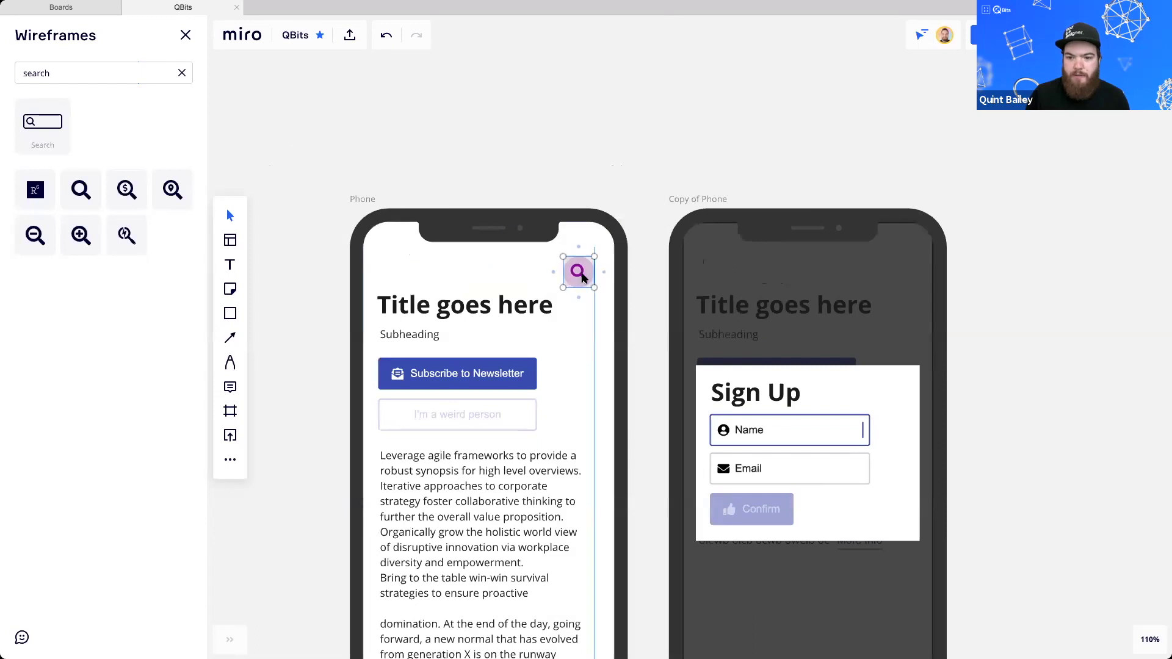
left_click(661, 365)
scroll(660, 326, "right", 2)
scroll(660, 326, "down", 1)
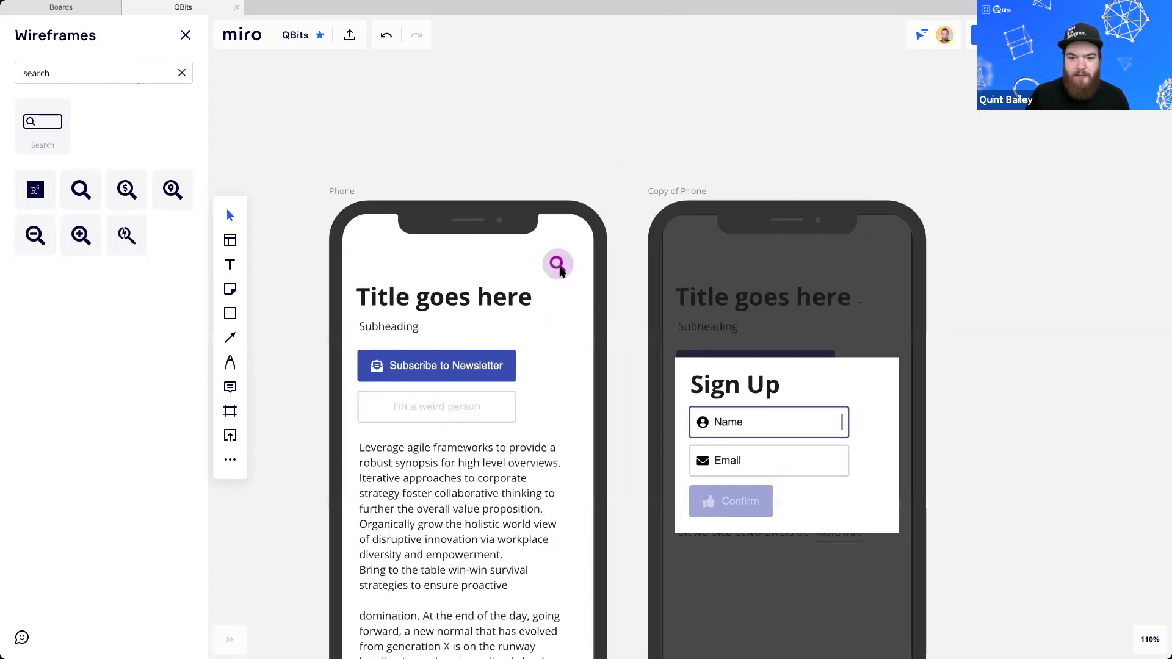
Recolour the first Phone's search icon, Subscribe to Newsletter button and outlined button below it to bright blue
left_click(551, 271)
left_click(557, 194)
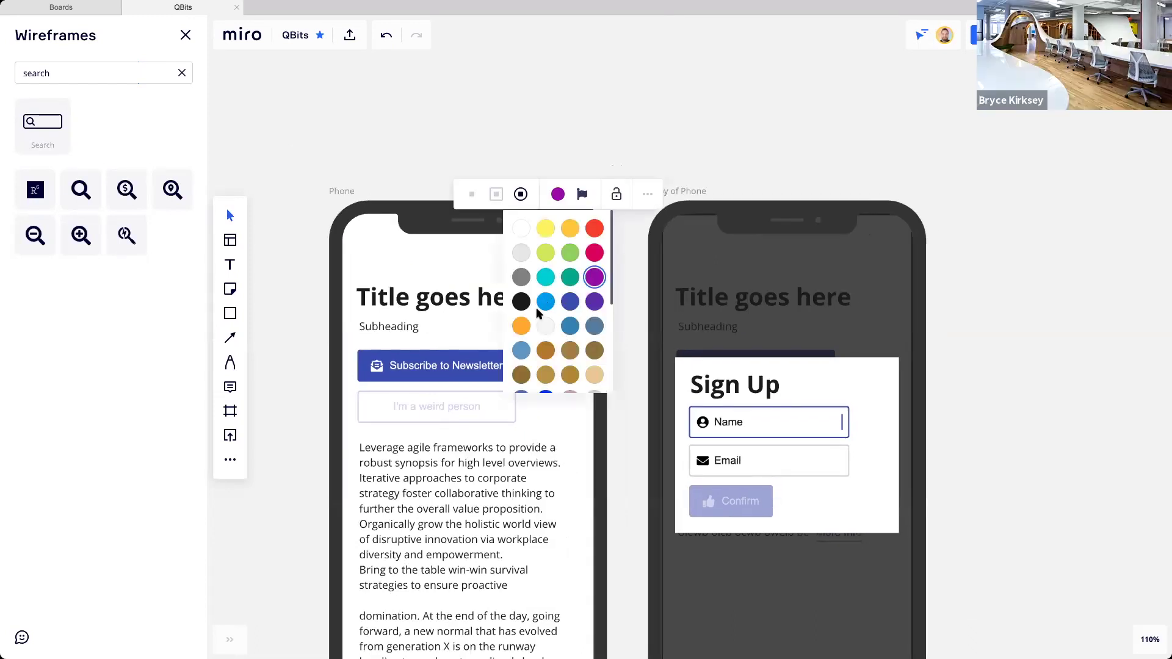
left_click(538, 313)
left_click(449, 375)
left_click(438, 403, "shift")
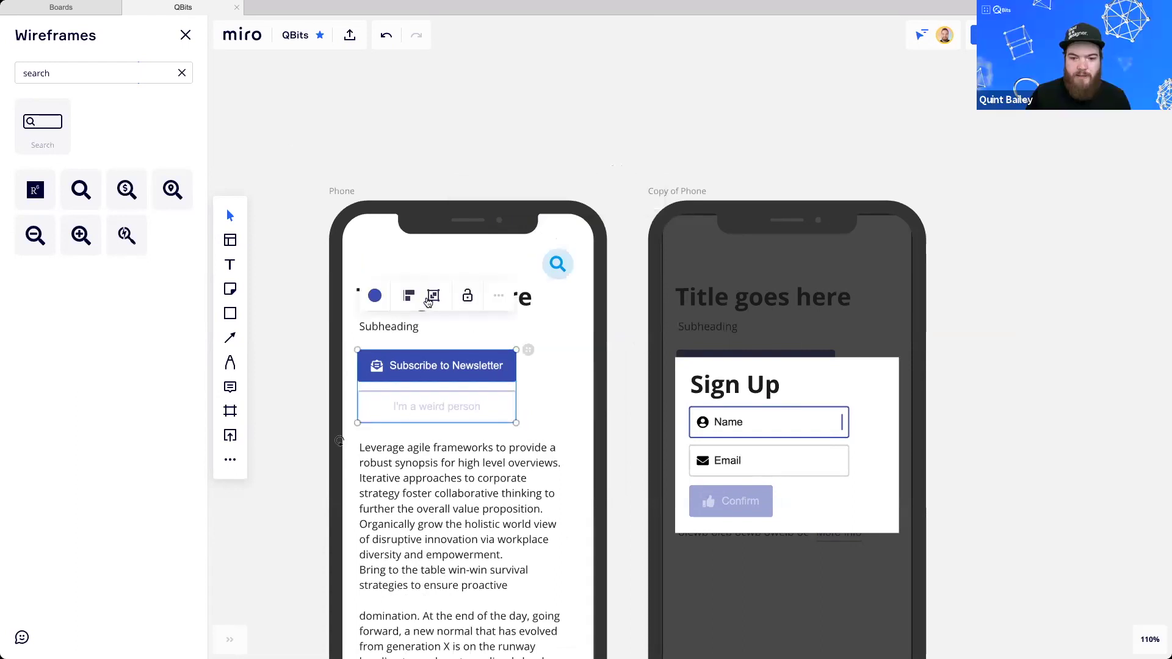
left_click(375, 296)
left_click(362, 403)
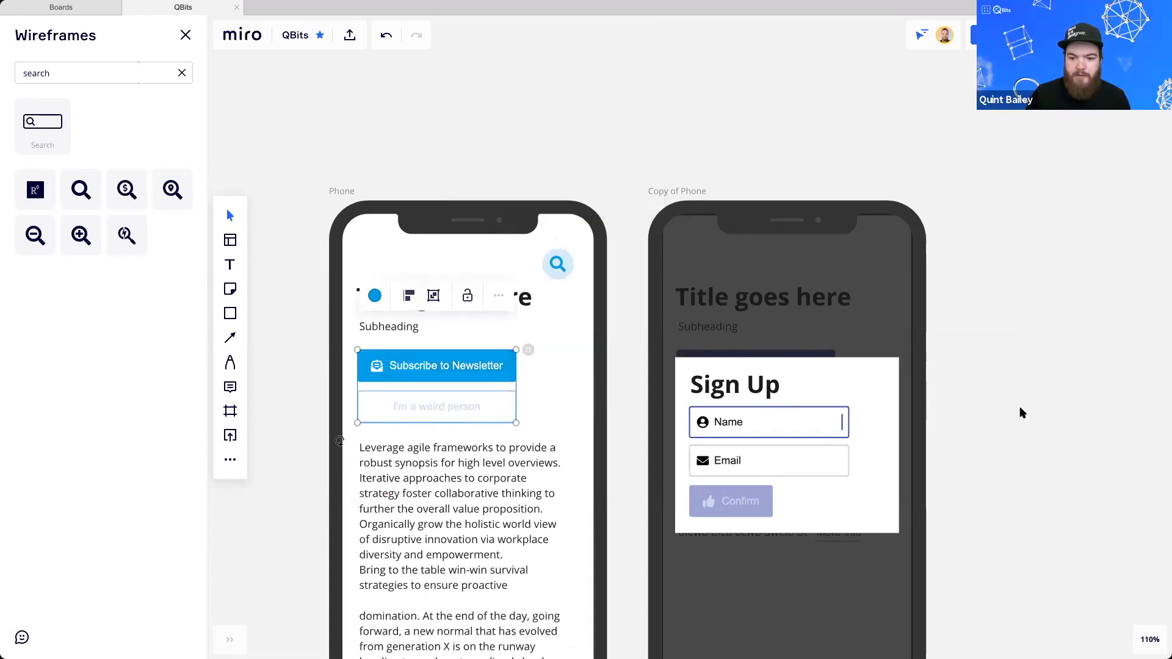
left_click(1019, 407)
Change the Confirm button's colour in the Sign Up popup to the same bright blue
scroll(976, 363, "down", 5)
scroll(976, 363, "right", 3)
left_click(697, 429)
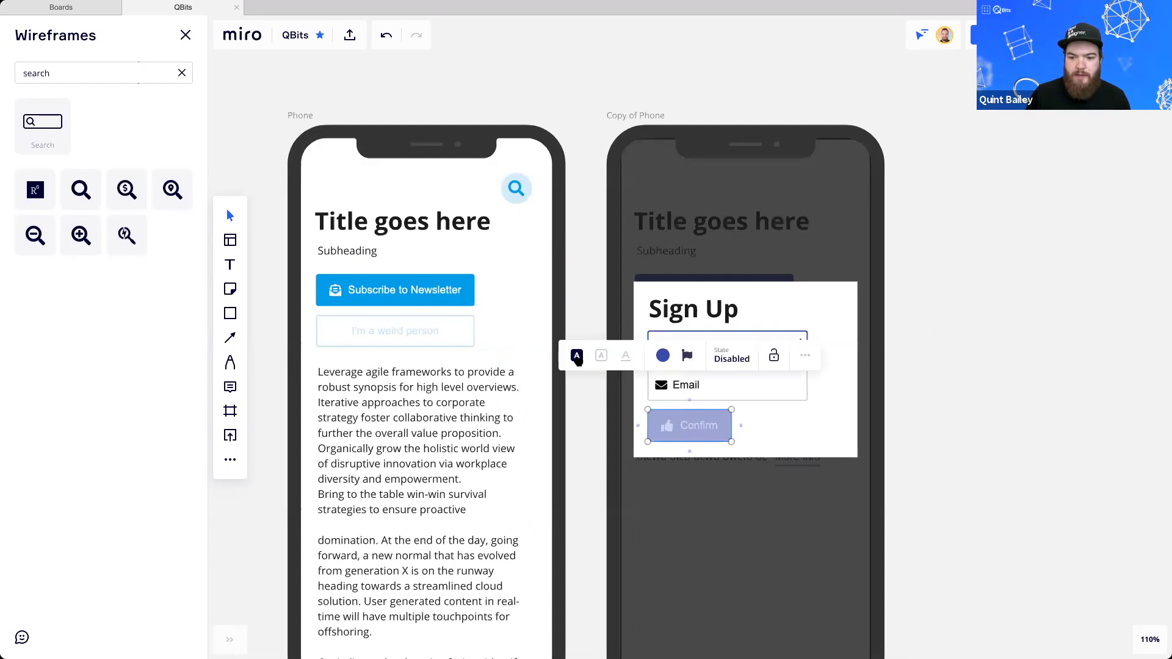
left_click(663, 355)
left_click(650, 463)
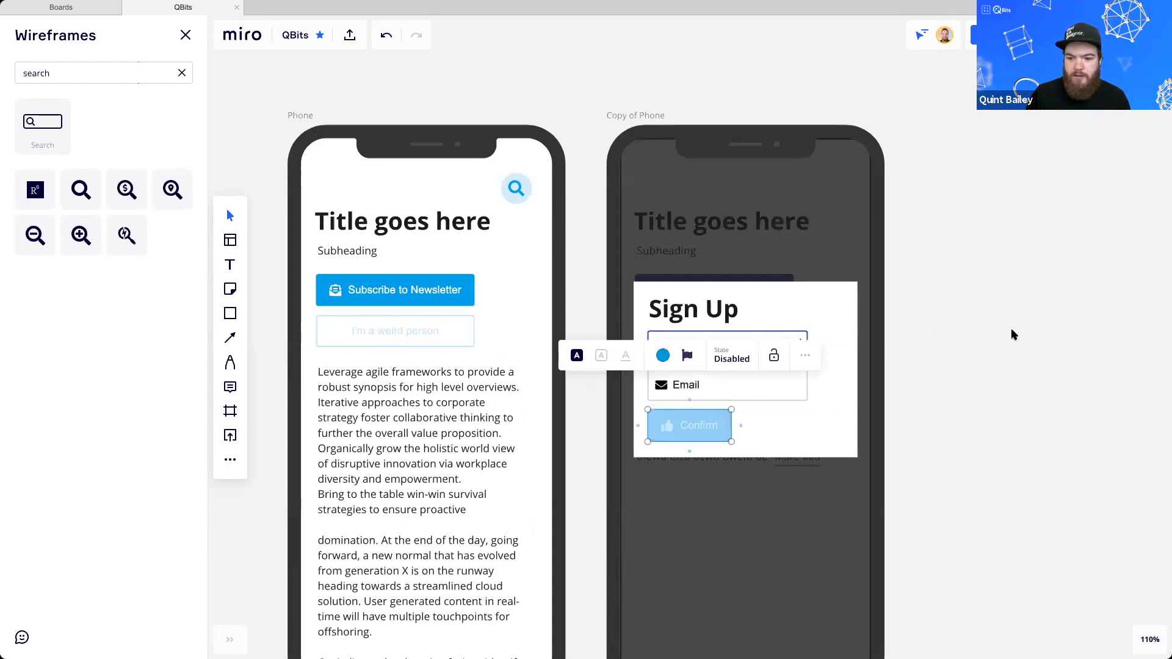
left_click(1013, 335)
left_click(716, 347)
left_click(928, 401)
Duplicate the first Phone with its content and place the copy beside the Sign Up phone as a third screen
scroll(591, 277, "down", 2)
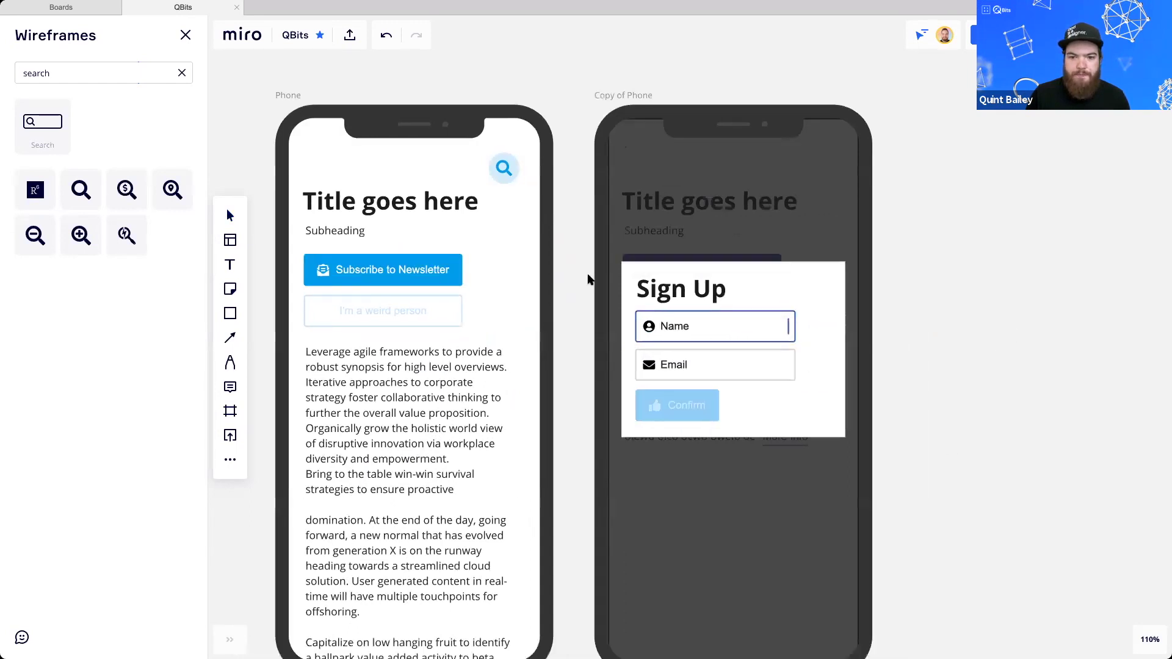
scroll(587, 293, "down", 3)
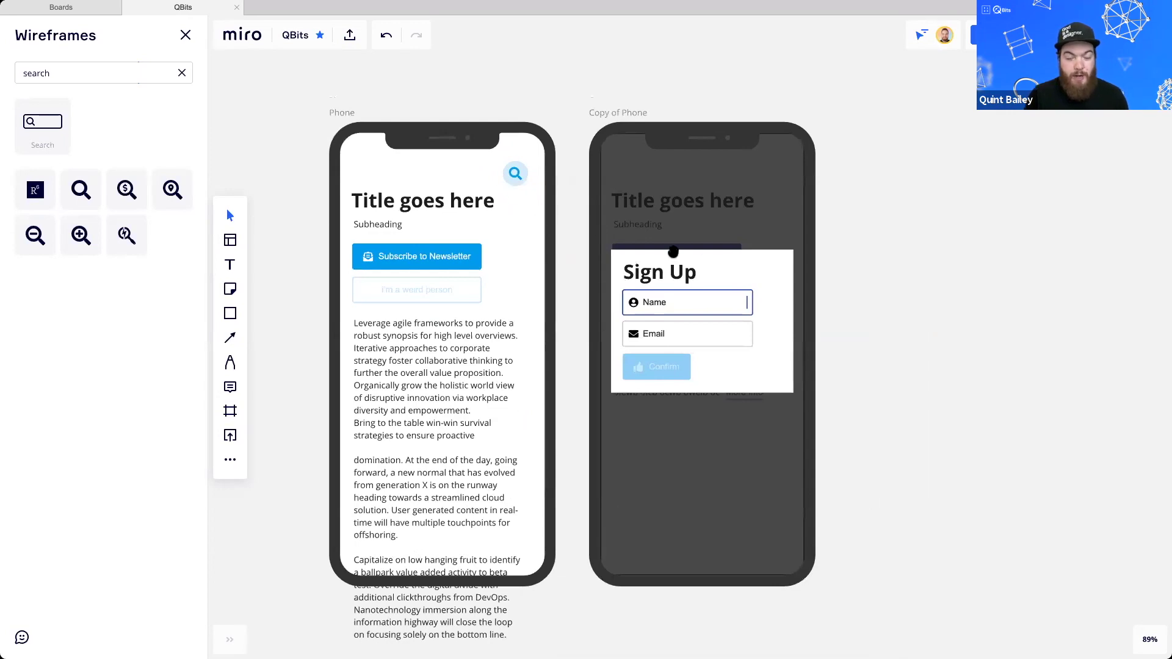
left_click_drag(672, 252, 627, 266)
scroll(521, 216, "down", 3)
left_click_drag(504, 252, 464, 257)
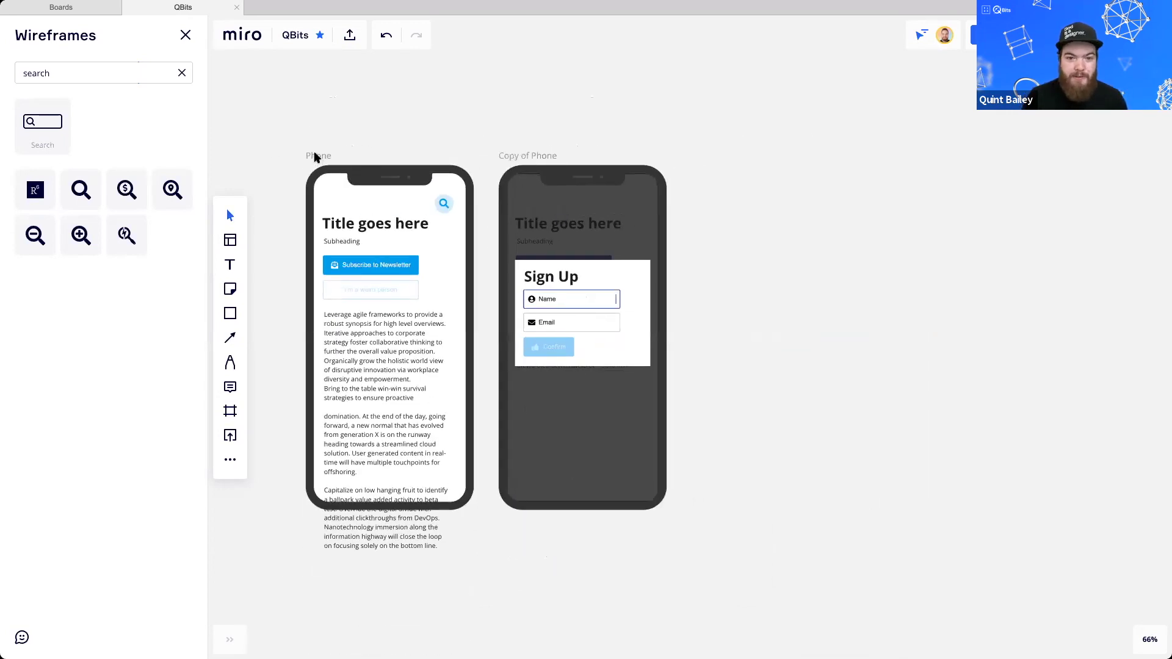
left_click_drag(314, 154, 697, 193)
scroll(871, 261, "right", 3)
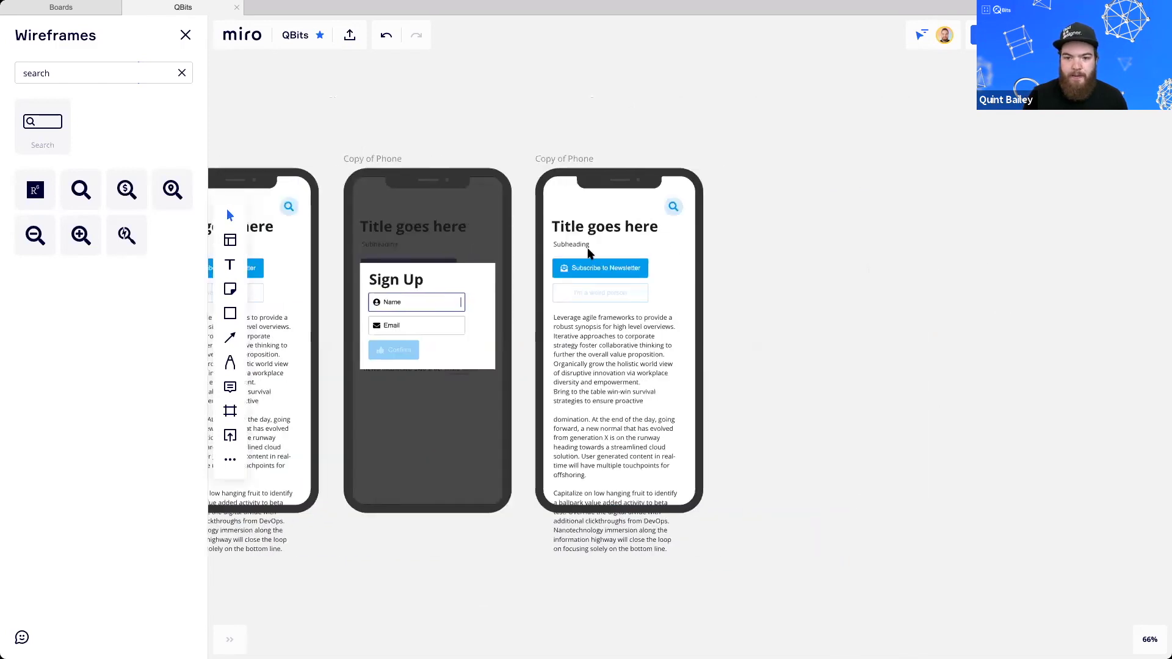
Copy the dark overlay from the Sign Up phone and fit it over the third phone's screen
scroll(482, 241, "up", 3)
left_click(473, 229)
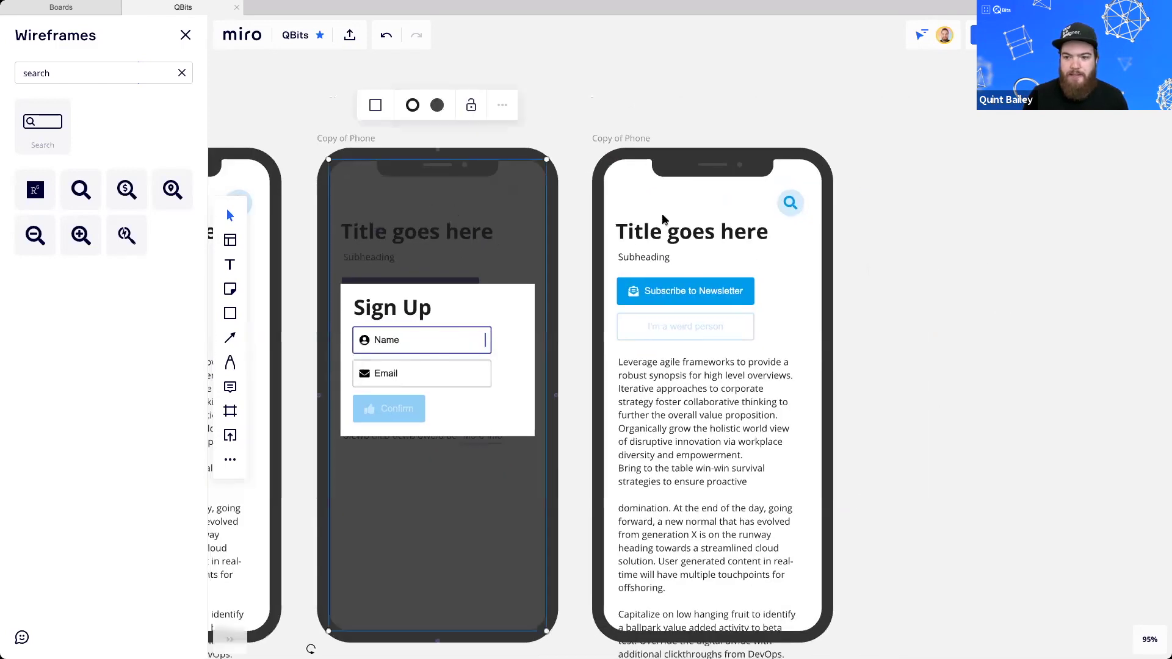
left_click_drag(390, 215, 661, 215)
left_click_drag(785, 280, 785, 281)
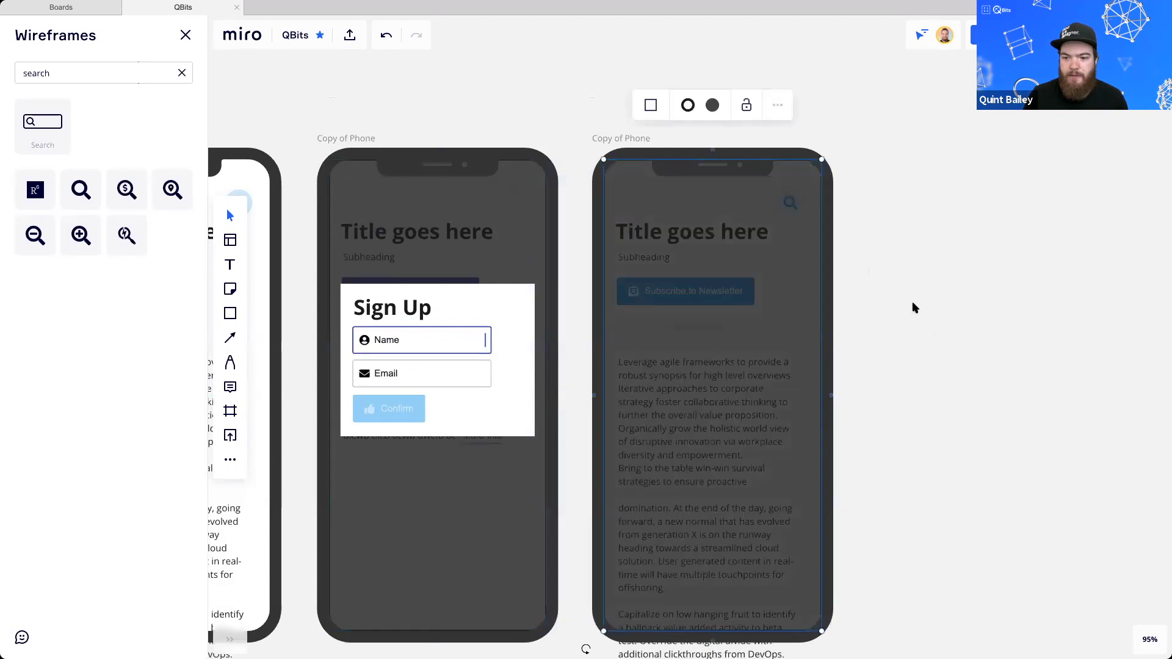
left_click_drag(922, 293, 867, 299)
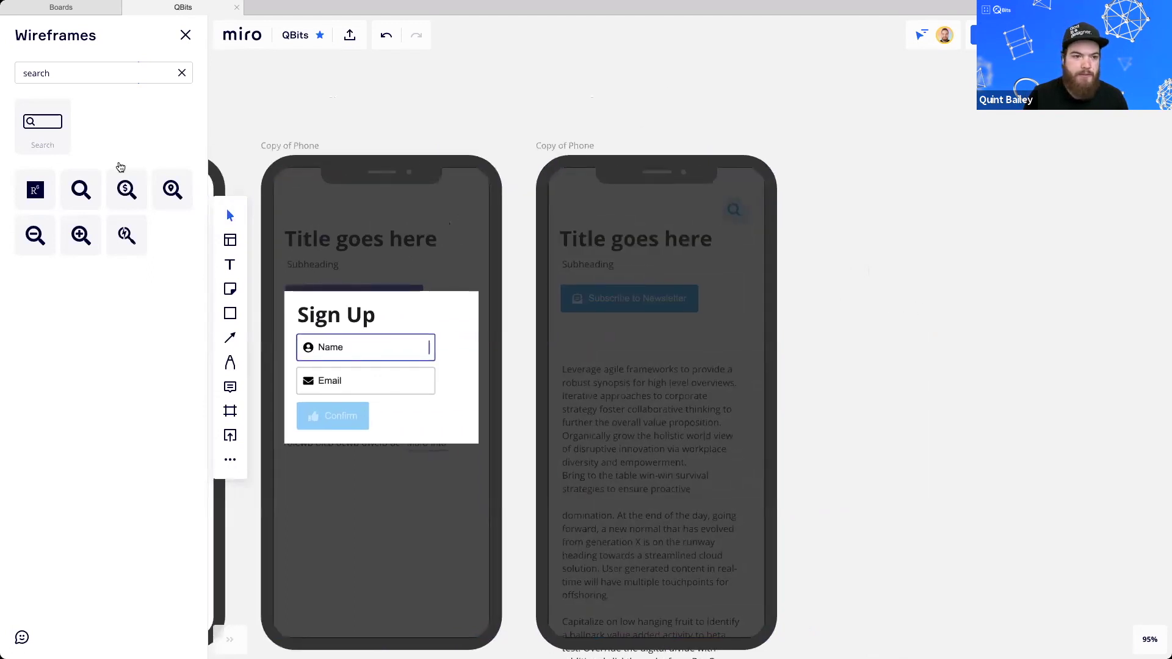
Add a Search field above the third phone's title, delete the search icon and shift the field toward the icon's place
left_click_drag(57, 119, 620, 218)
double_click(643, 227)
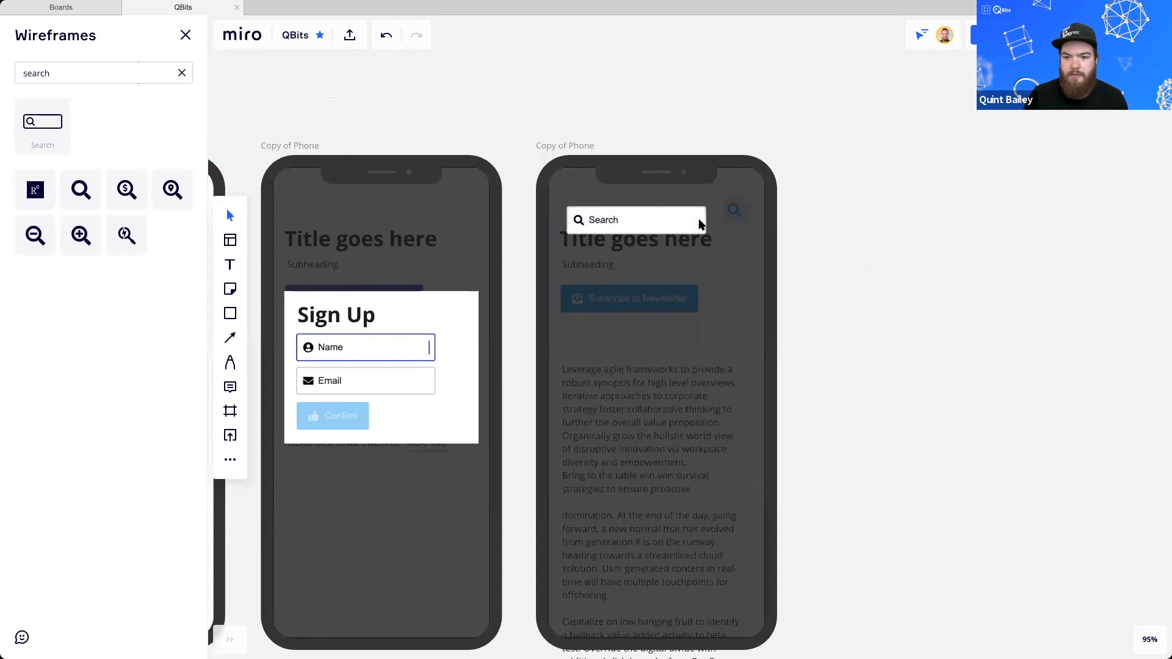
left_click(738, 224)
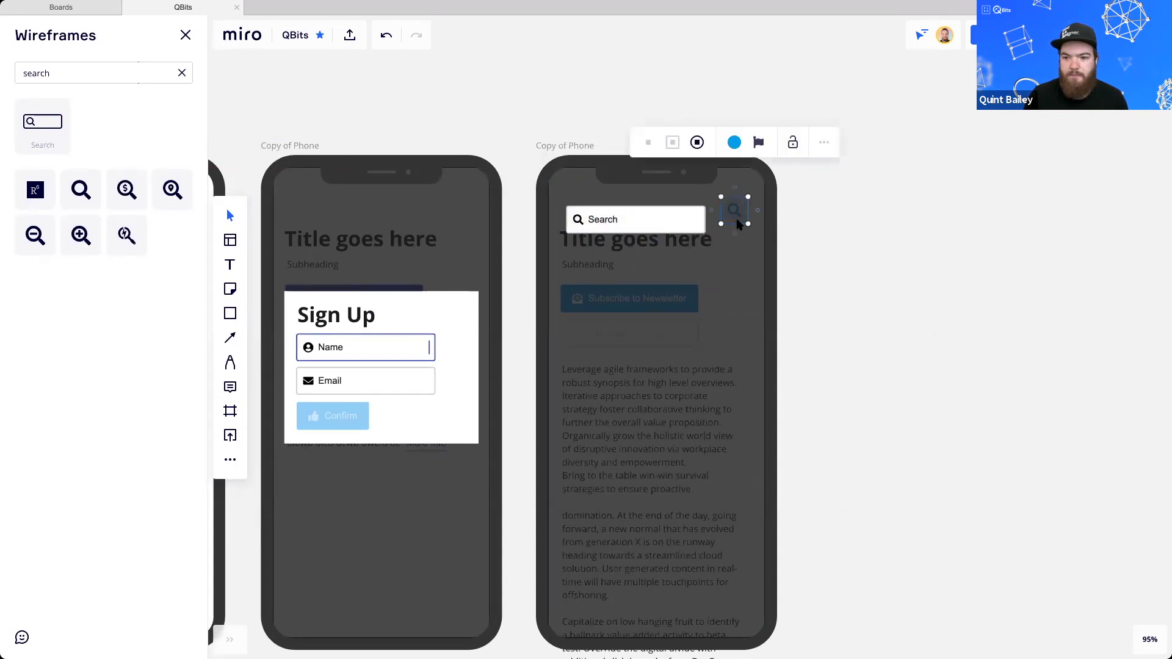
key("Delete")
left_click_drag(645, 228, 688, 234)
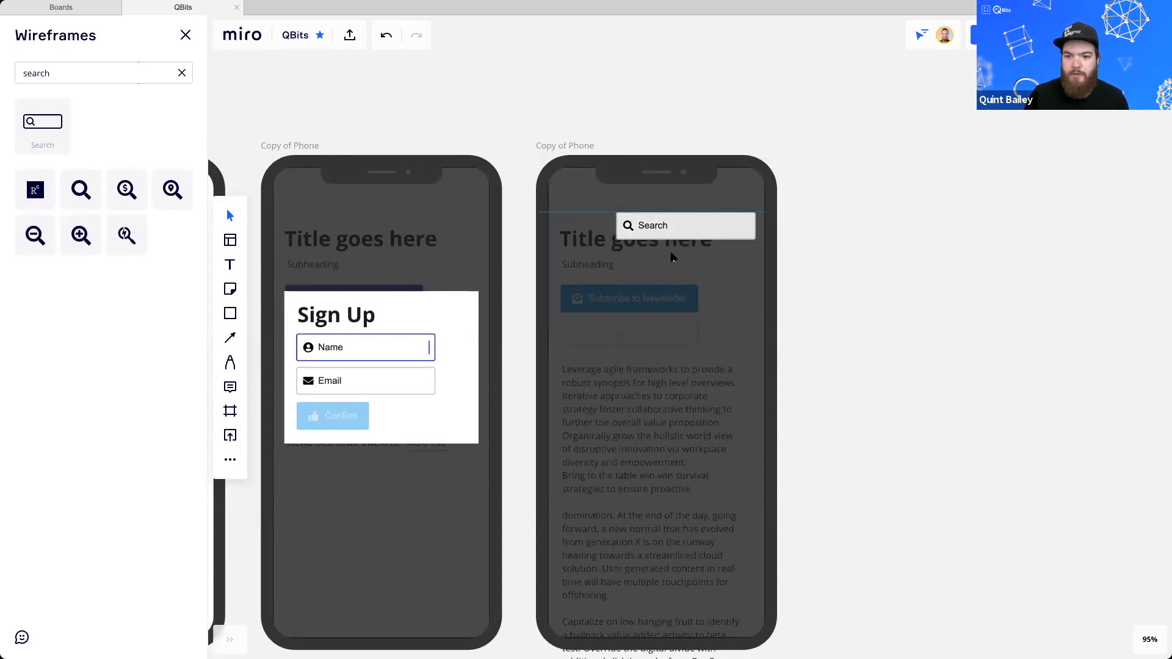
Delete the body text, both buttons, the subheading and the dark overlay from the third phone
left_click(637, 401)
key("Delete")
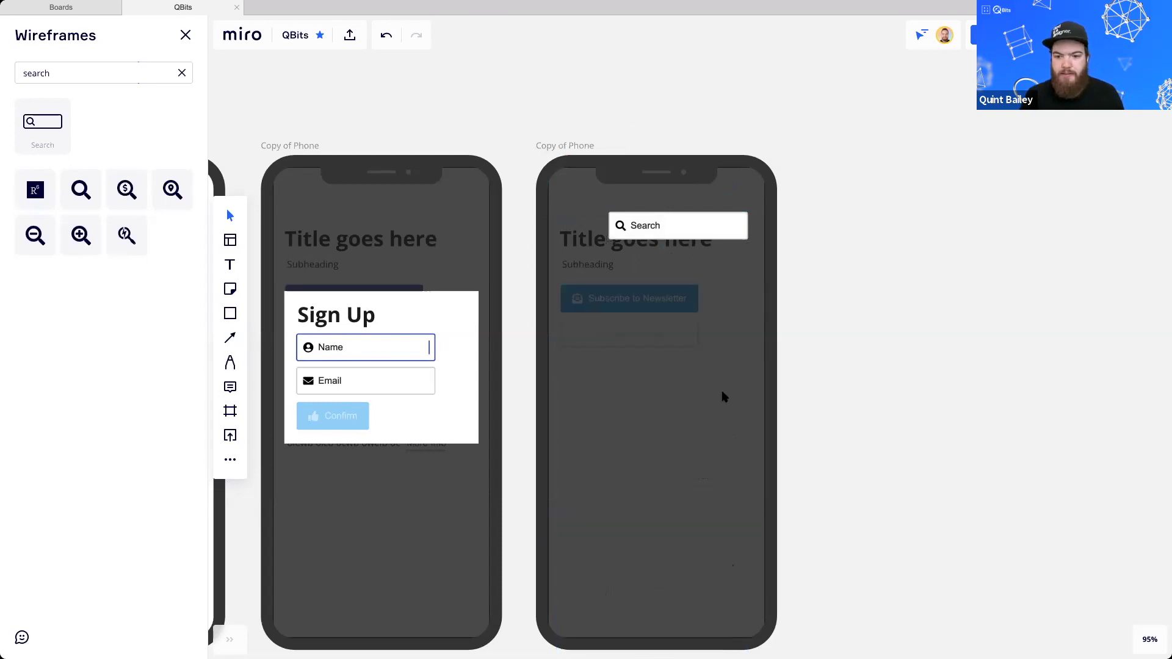
left_click(632, 334)
key("Delete")
left_click(617, 298)
key("Delete")
left_click(582, 259)
key("Delete")
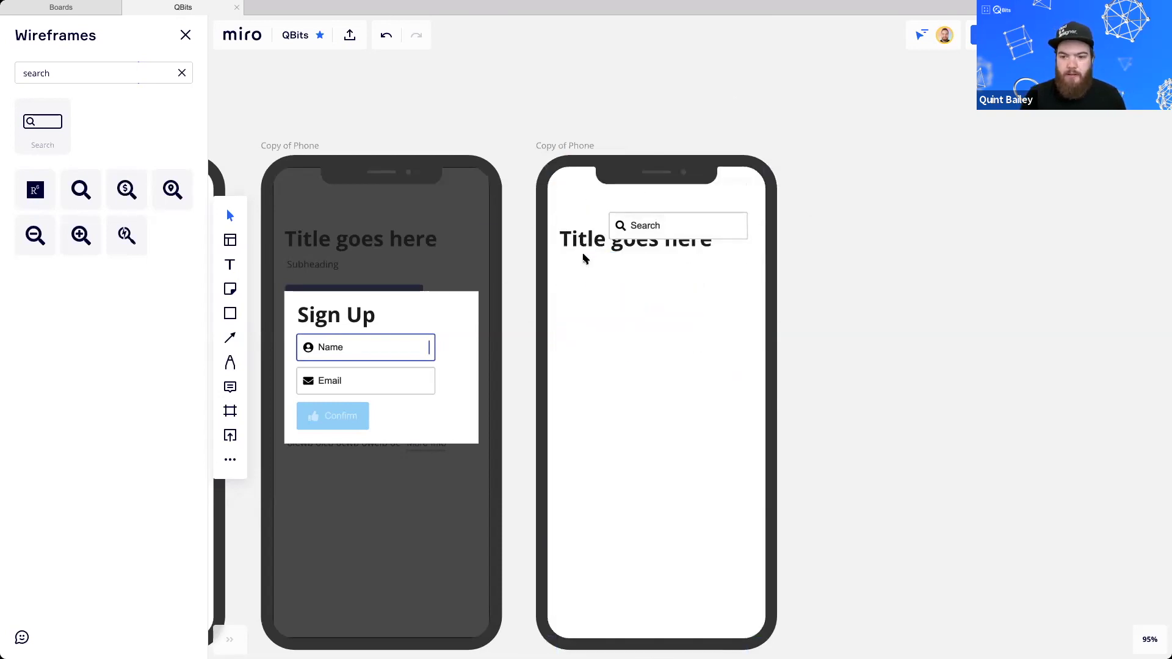
Move the third phone's title lower, then centre the Search field under the notch and widen it to nearly the screen's width
left_click_drag(583, 248, 591, 303)
left_click_drag(634, 214, 612, 204)
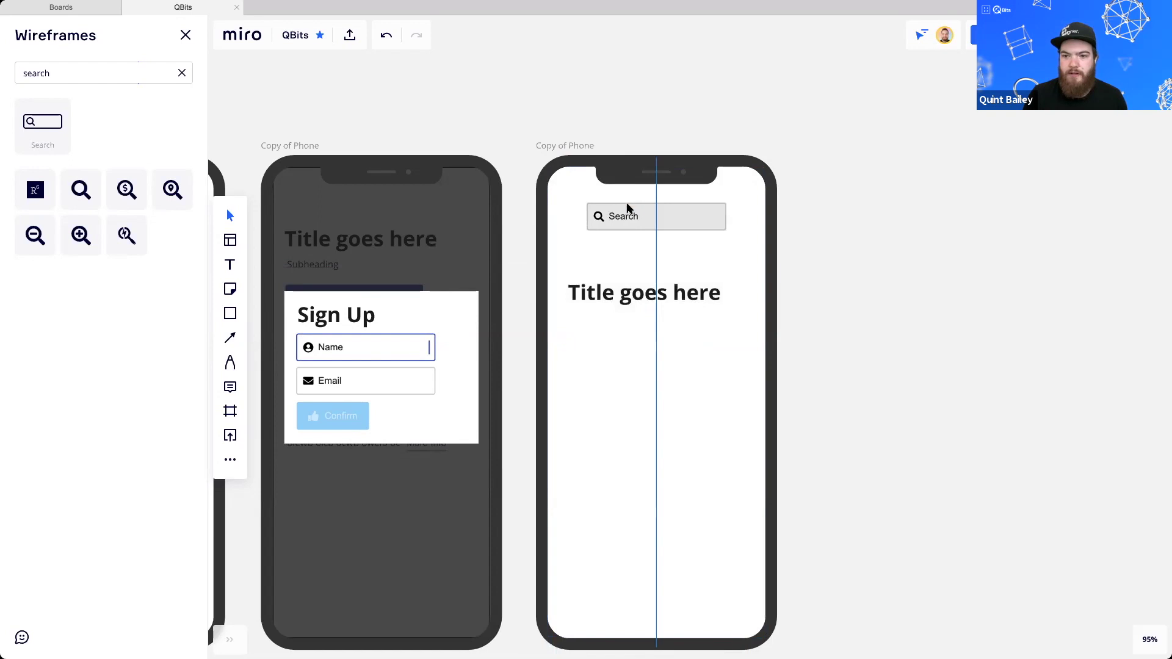
left_click_drag(740, 217, 759, 218)
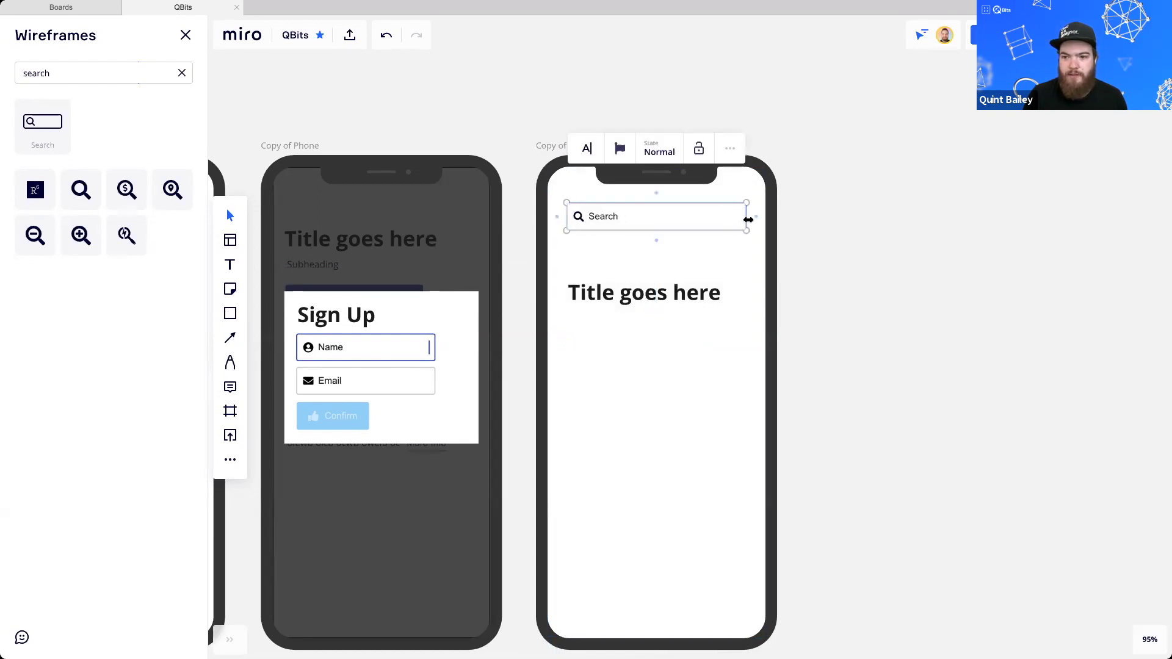
left_click(656, 261)
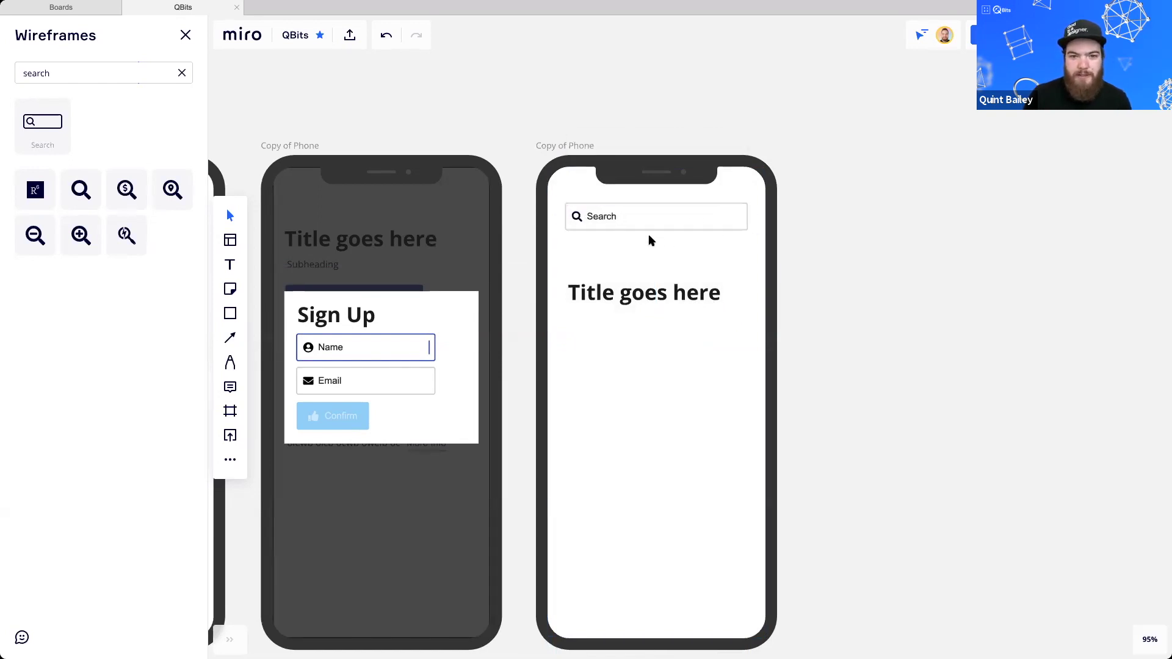
Change the Search field's text to "Lana Del Rey" and move the title up close beneath the field
double_click(625, 217)
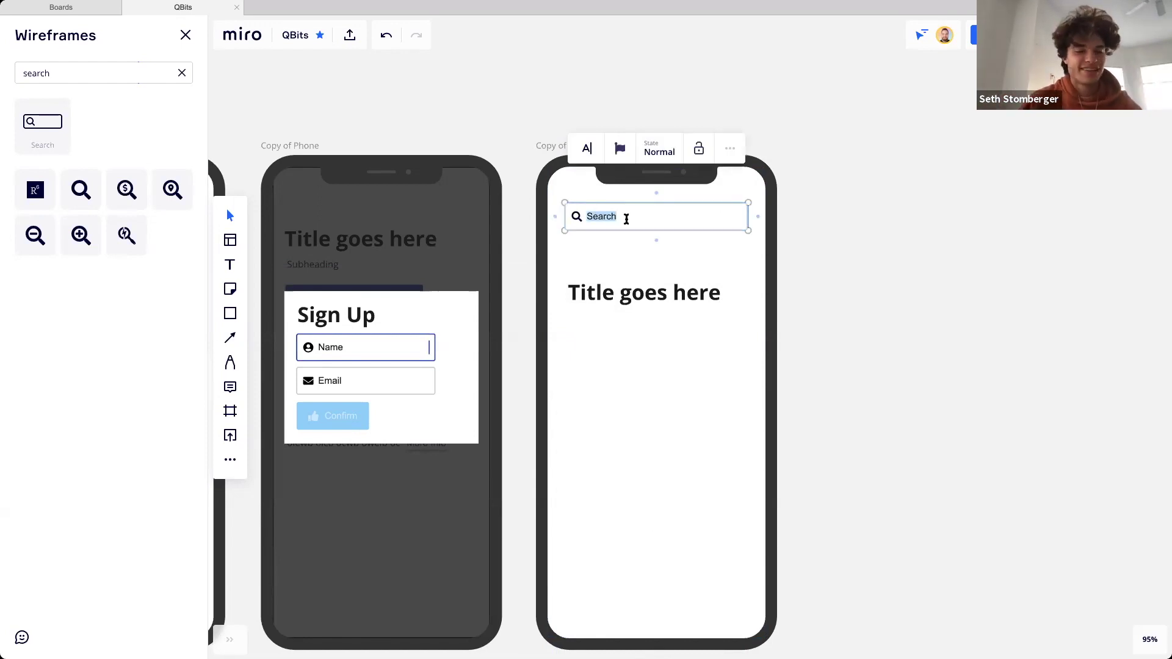
type("Lana Del Rey")
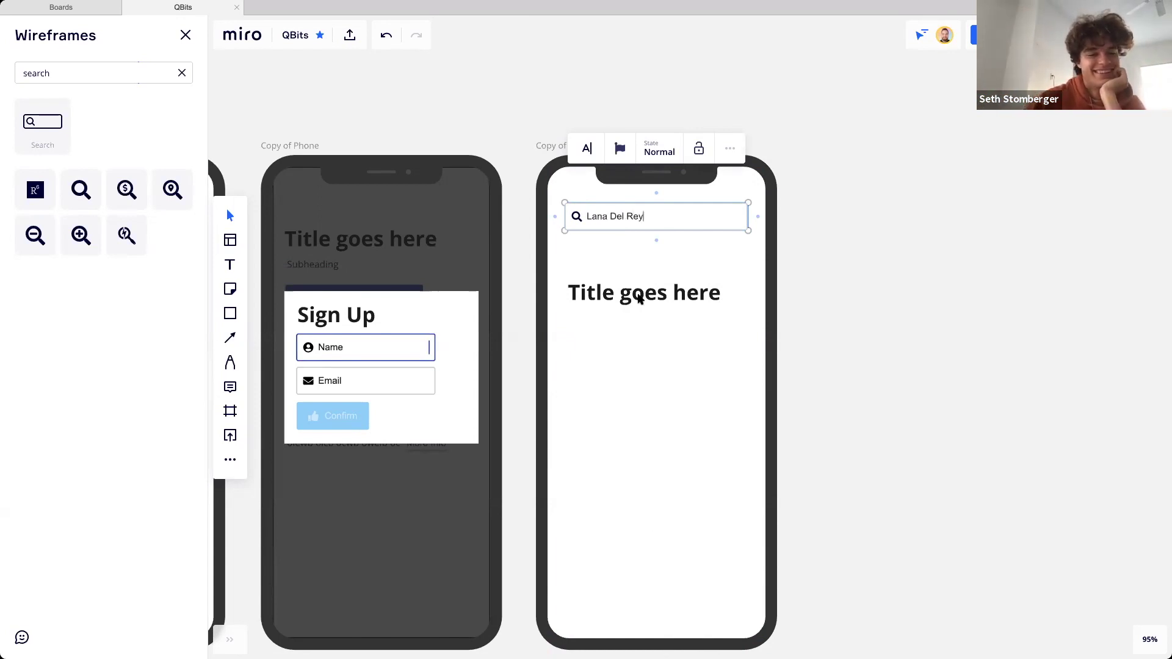
left_click(638, 297)
left_click_drag(638, 297, 623, 270)
Replace the third phone's title with Results for "Lana Del Rey" and narrow its text box so it wraps onto two lines
double_click(623, 268)
type("R")
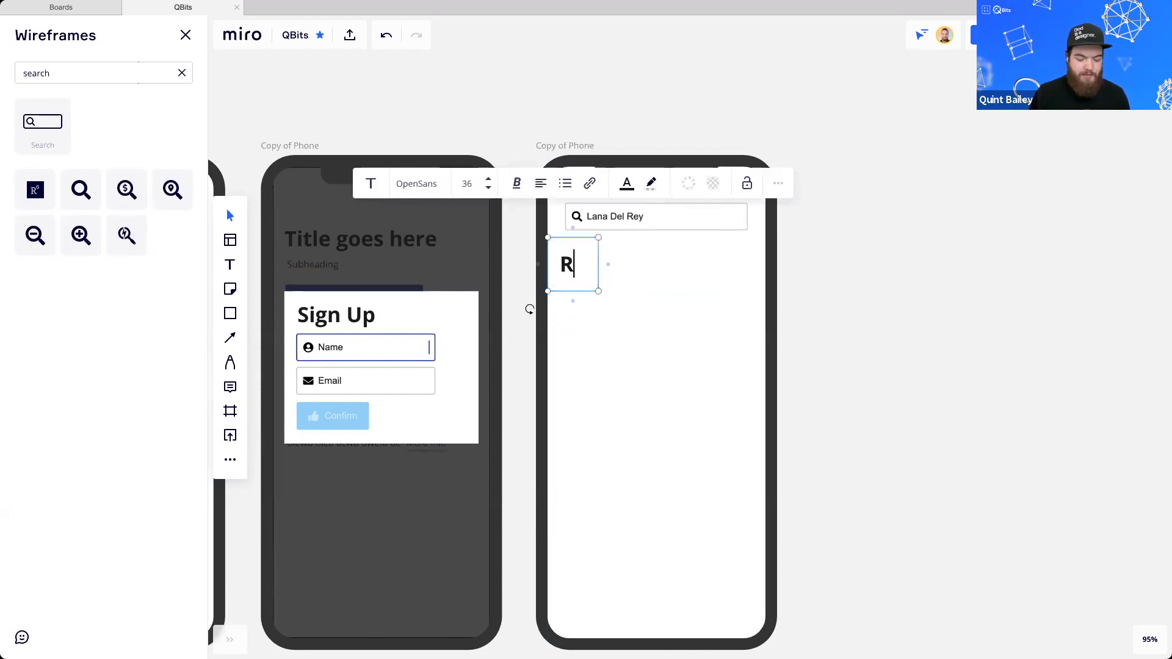
type("esults for ")
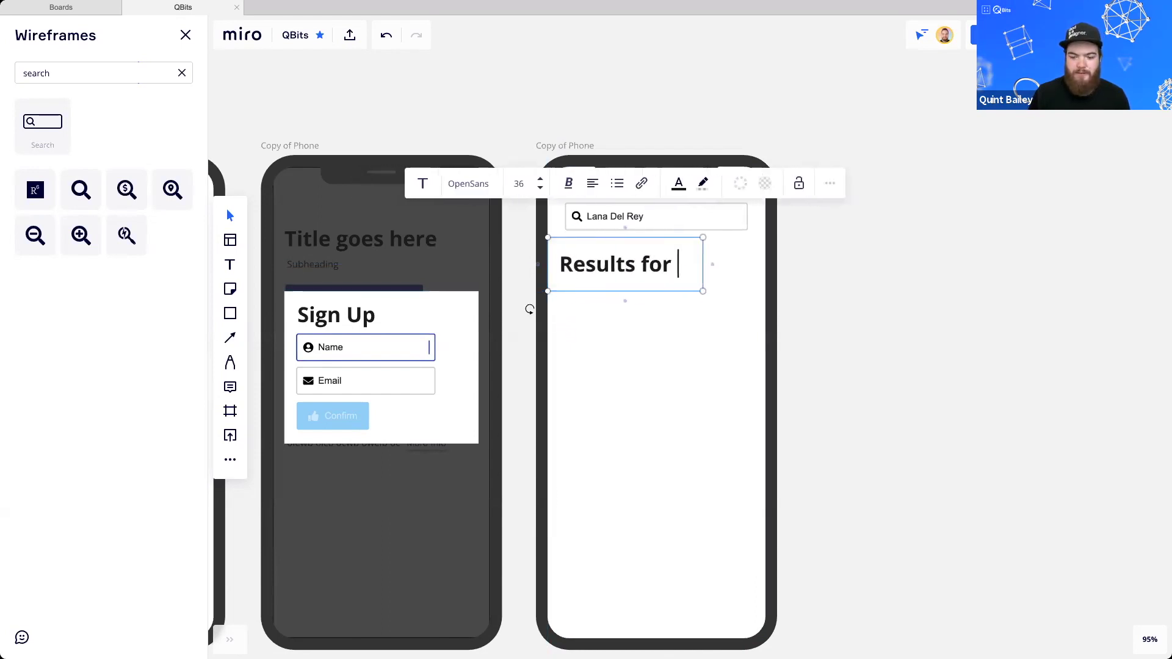
type("\"Lana ")
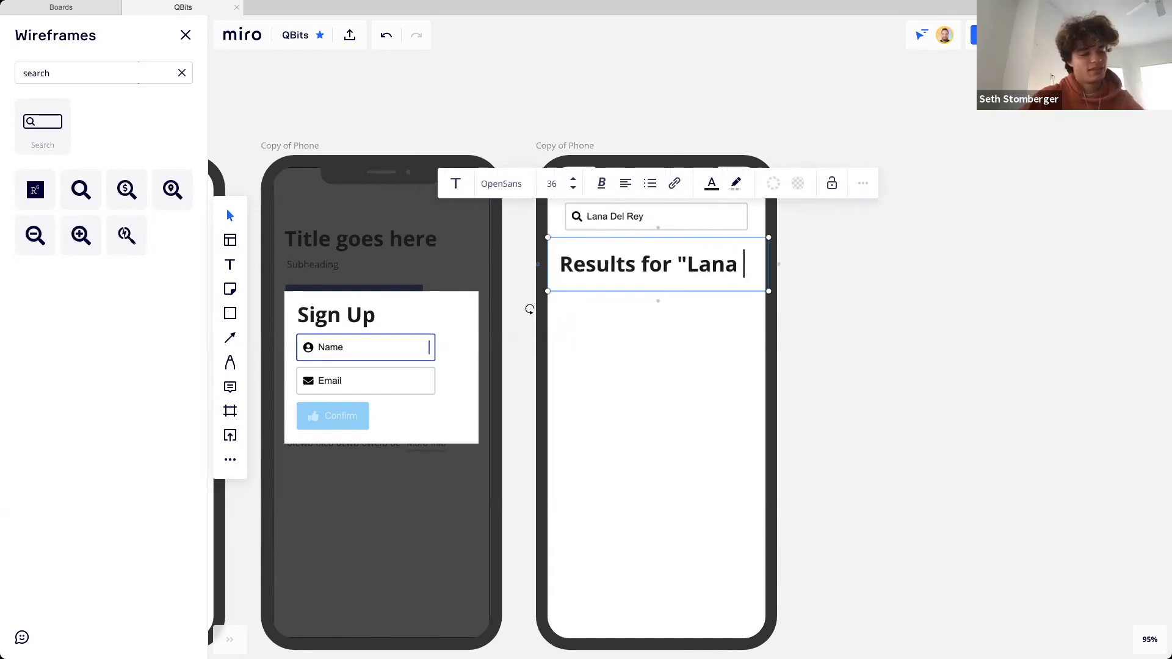
type("Del Ra")
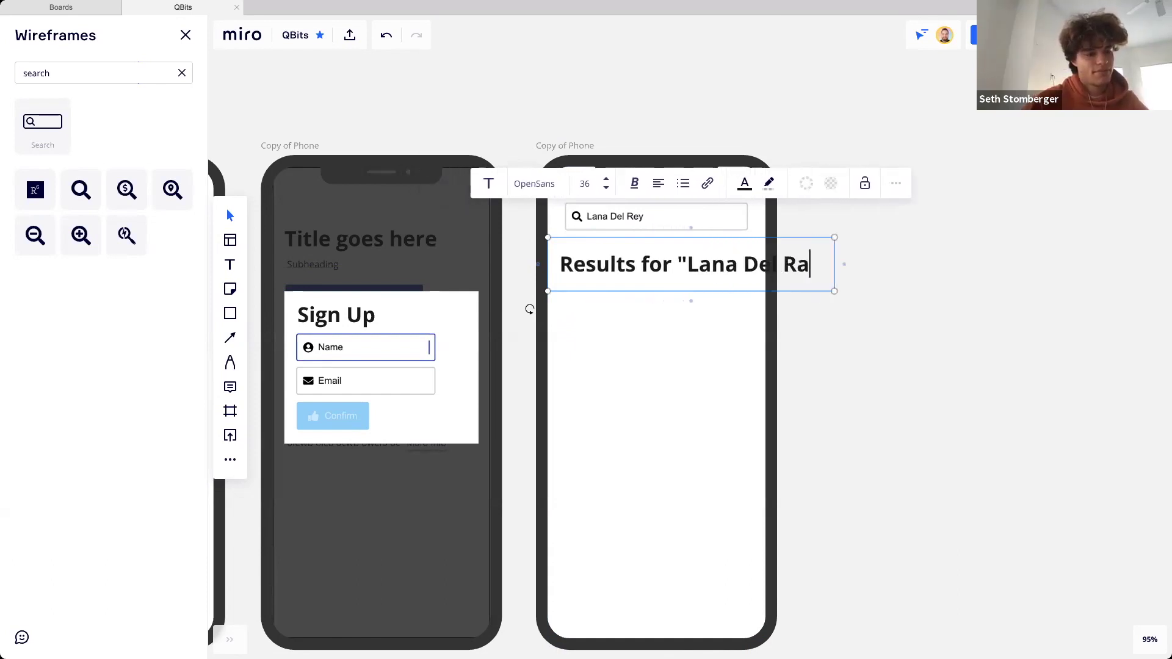
key("BackSpace")
type("ey")
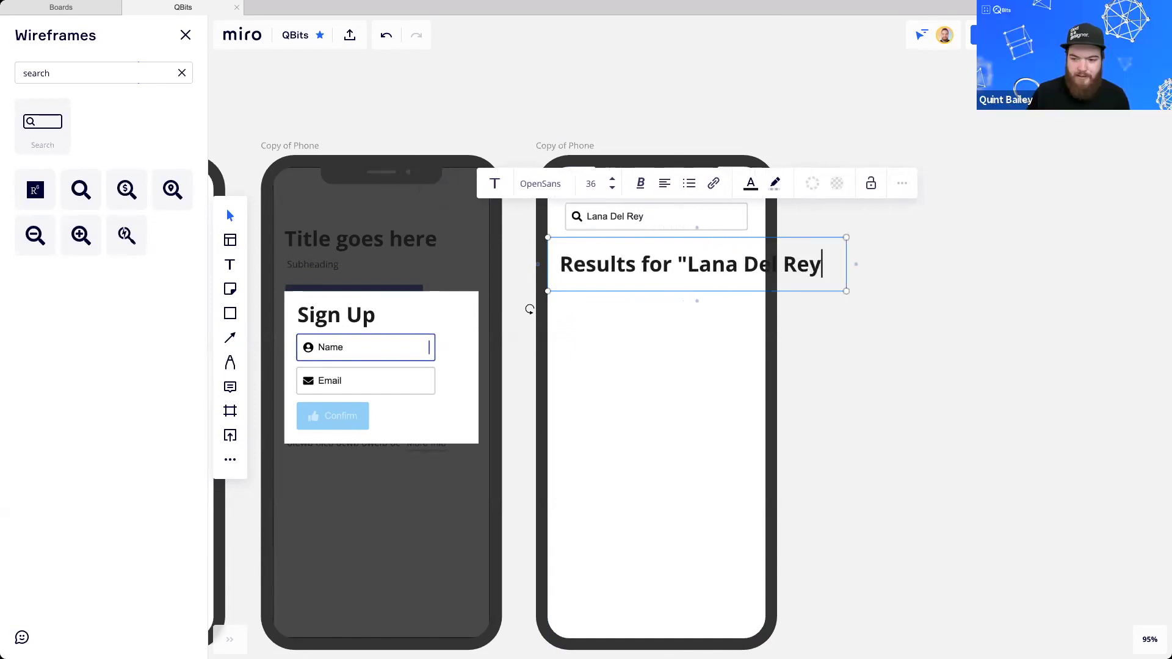
type("\"")
left_click_drag(856, 267, 748, 283)
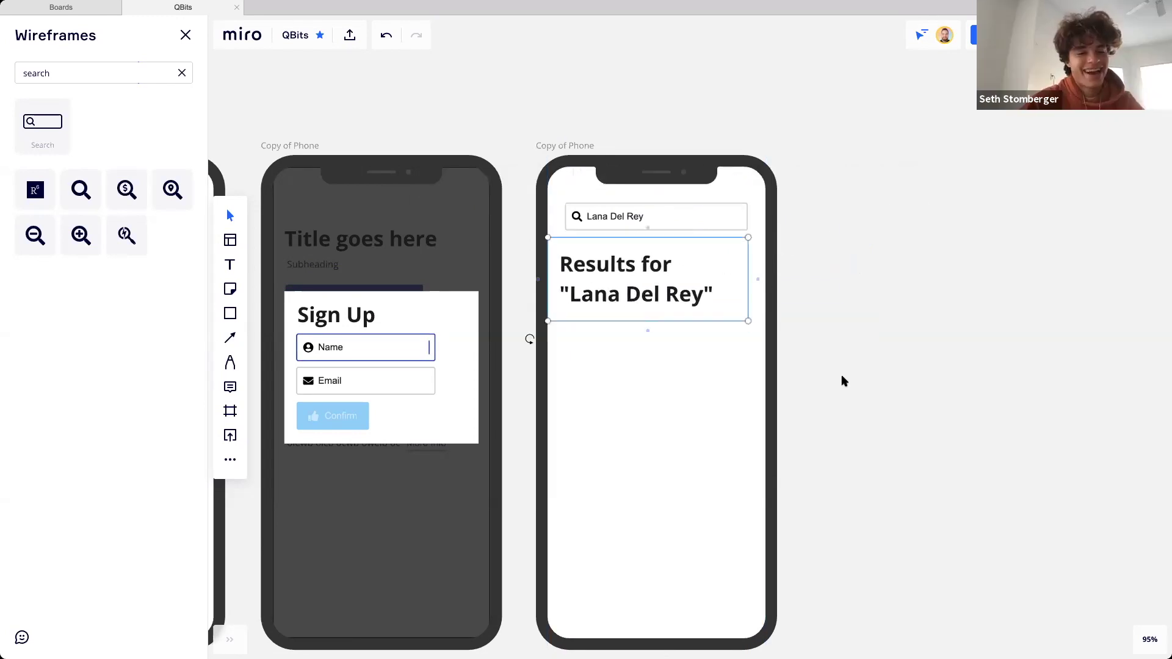
Clear the search term from the wireframe library so all components are listed
left_click_drag(842, 381, 808, 354)
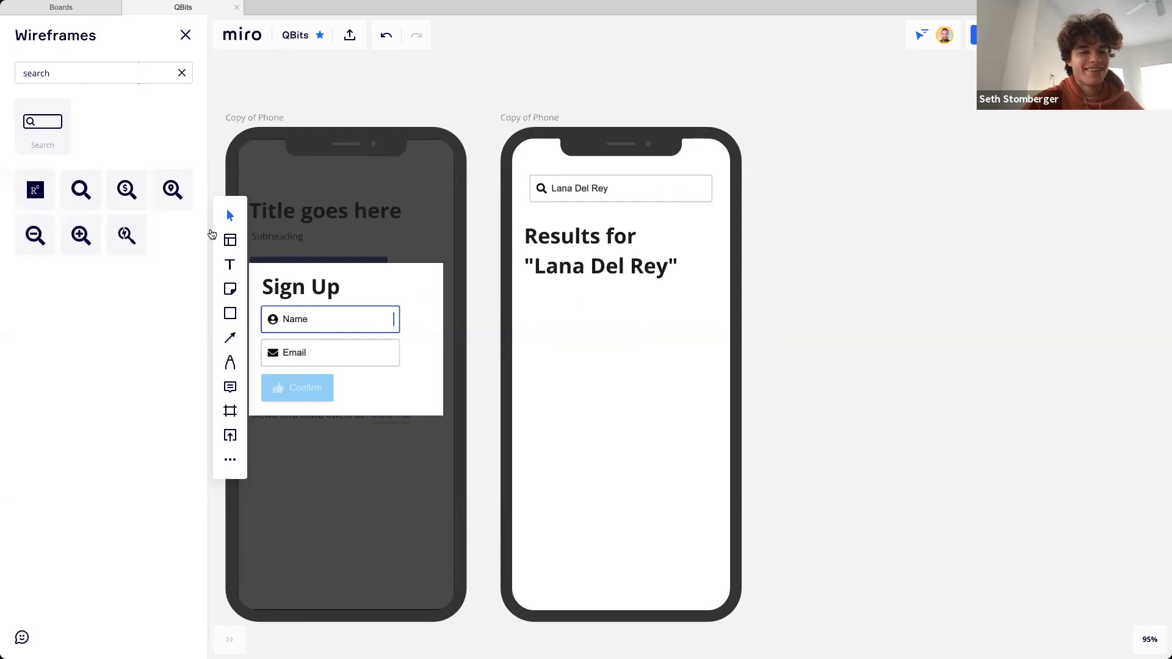
left_click(183, 72)
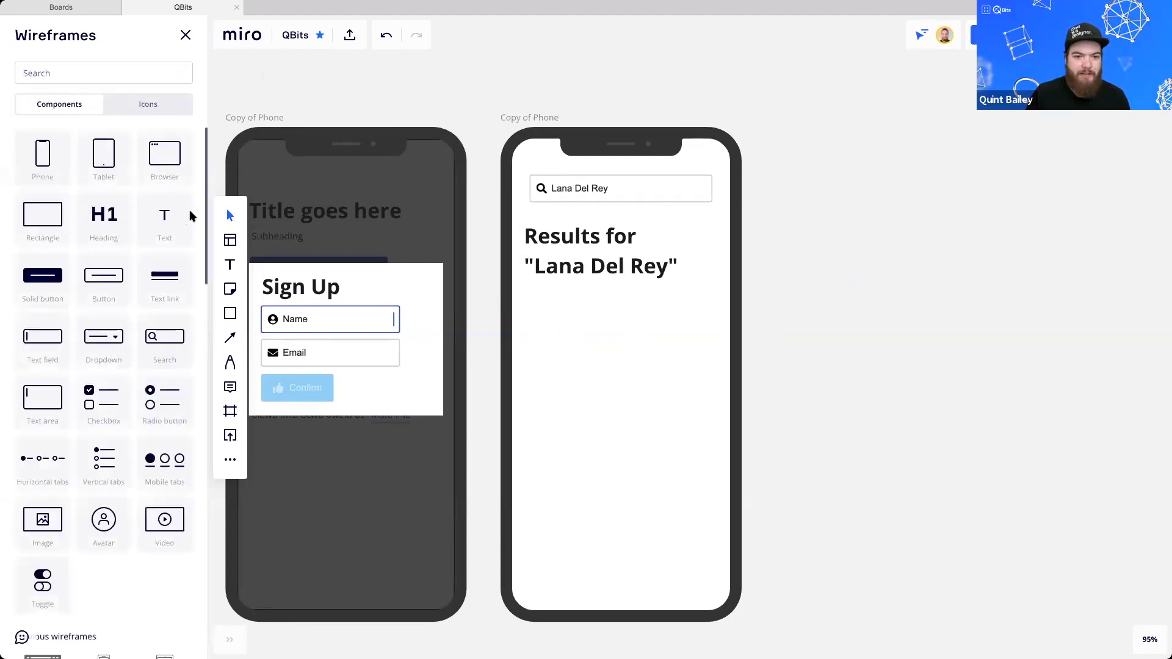
left_click_drag(173, 217, 565, 299)
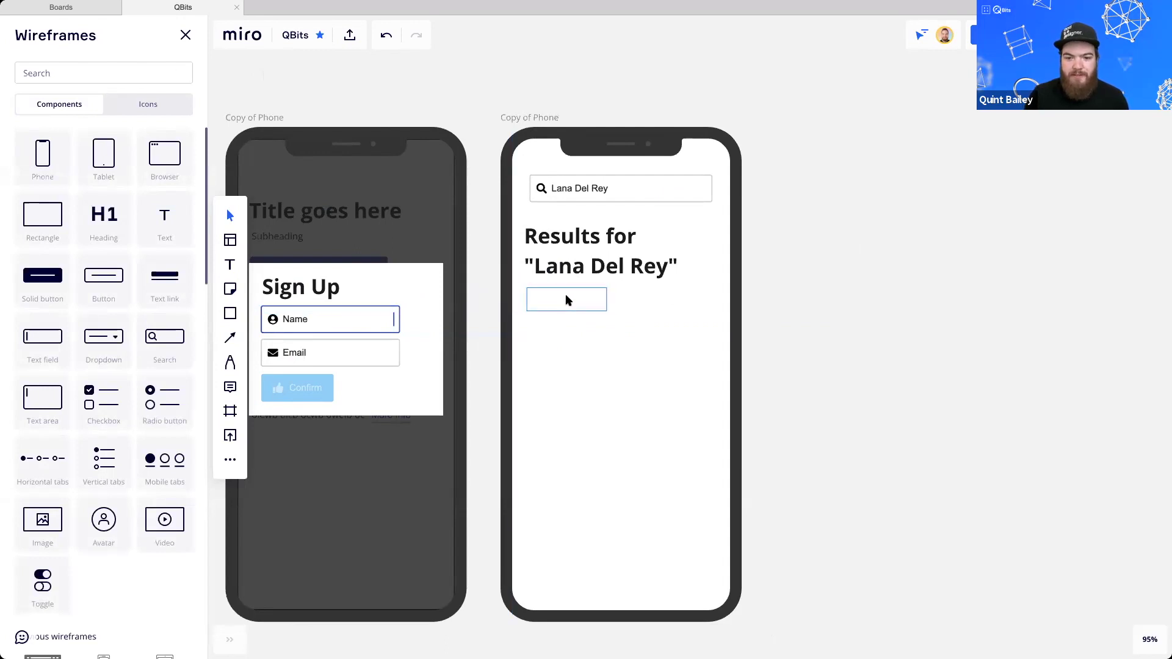
type("Unfo")
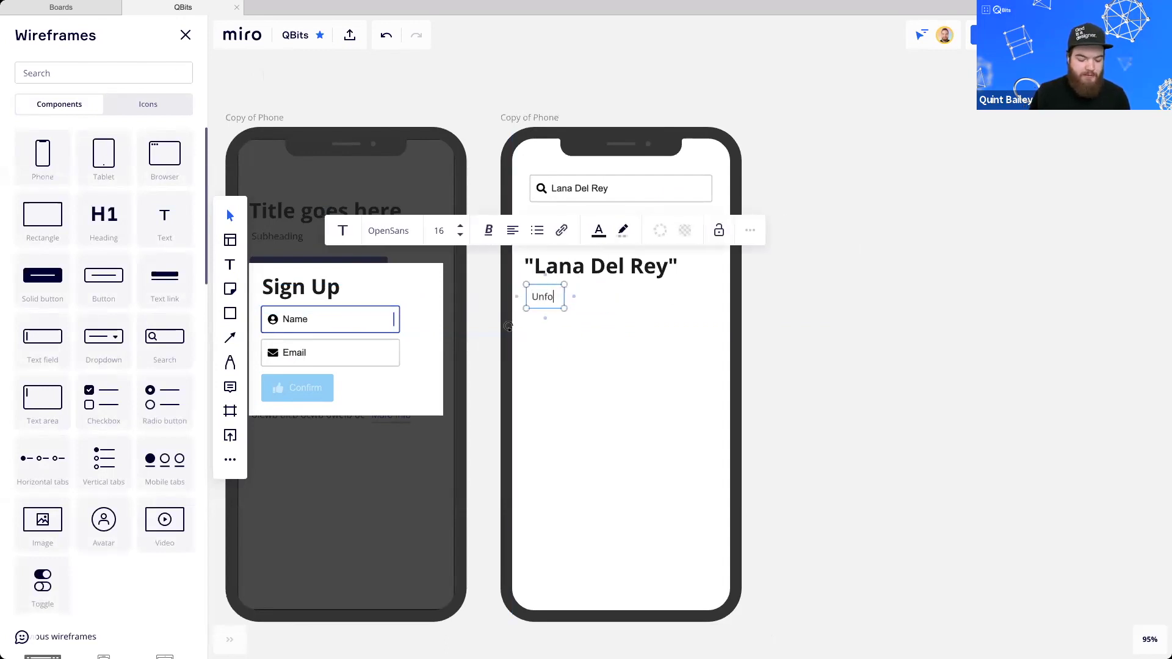
type("rtuna")
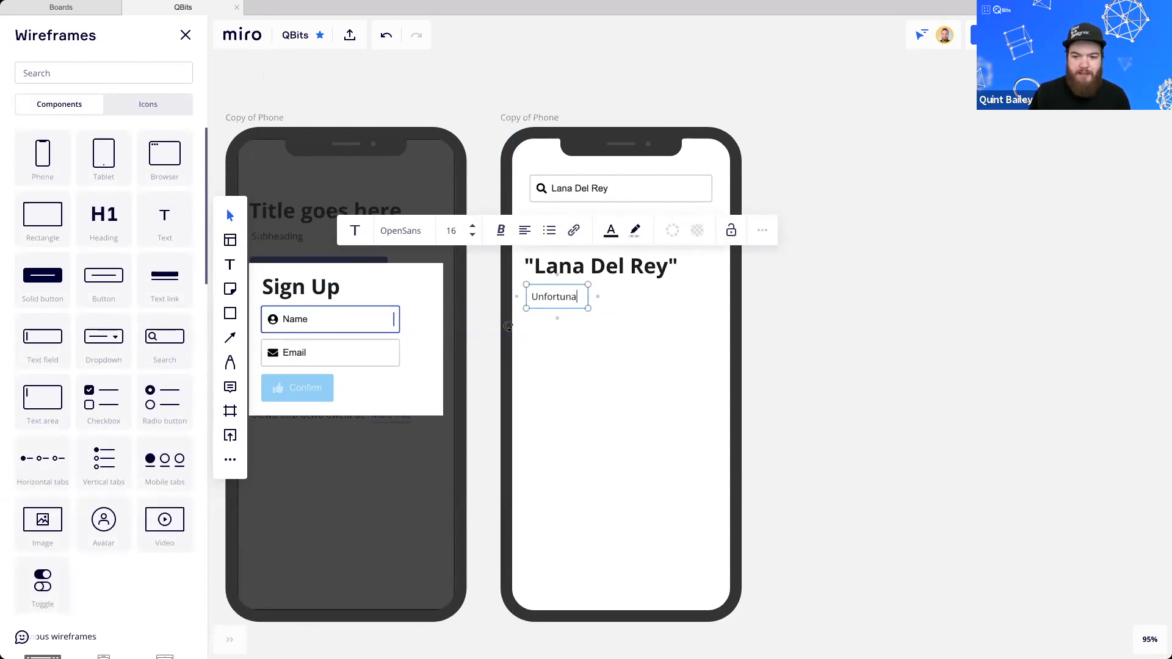
type("tley there ")
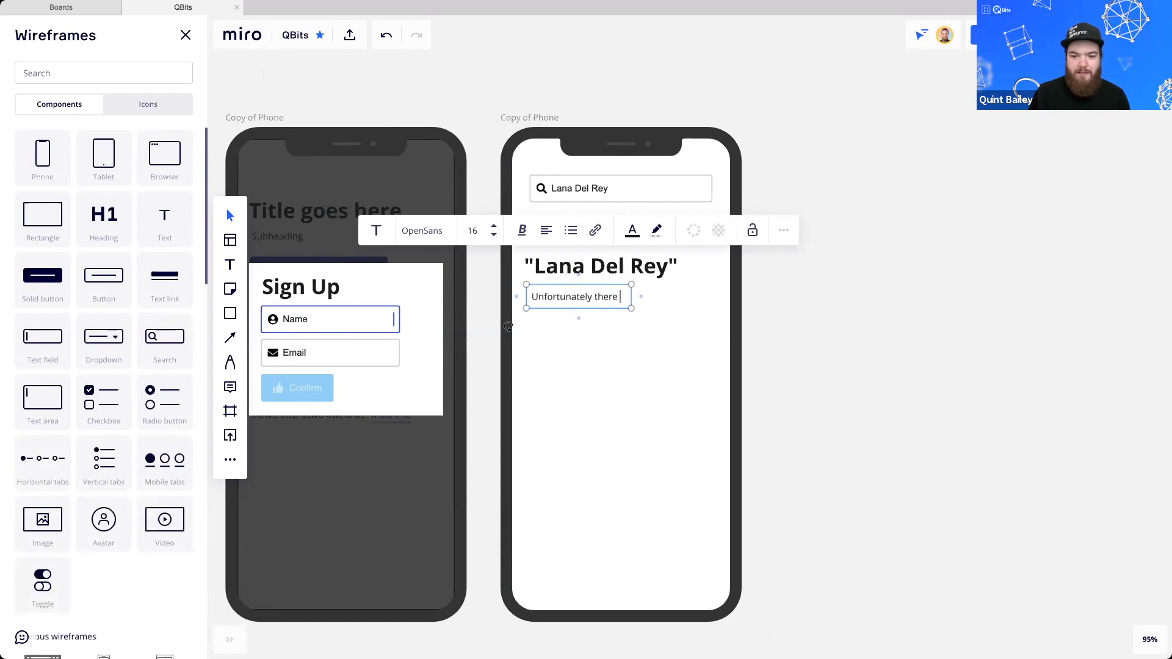
type("were no ")
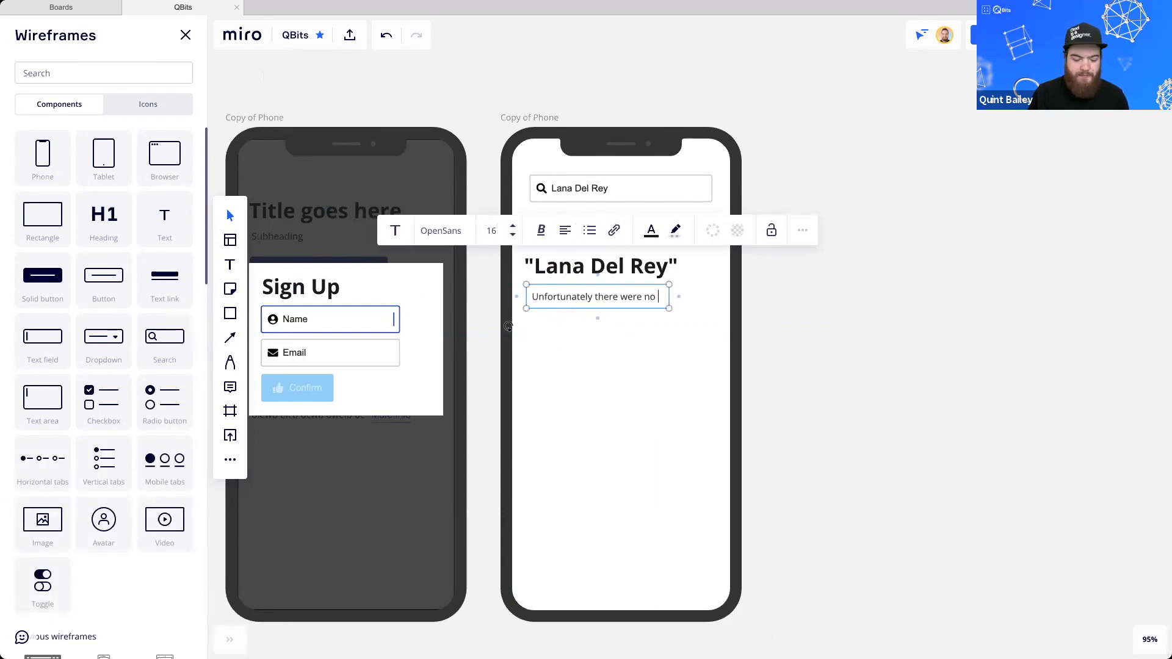
type("results for")
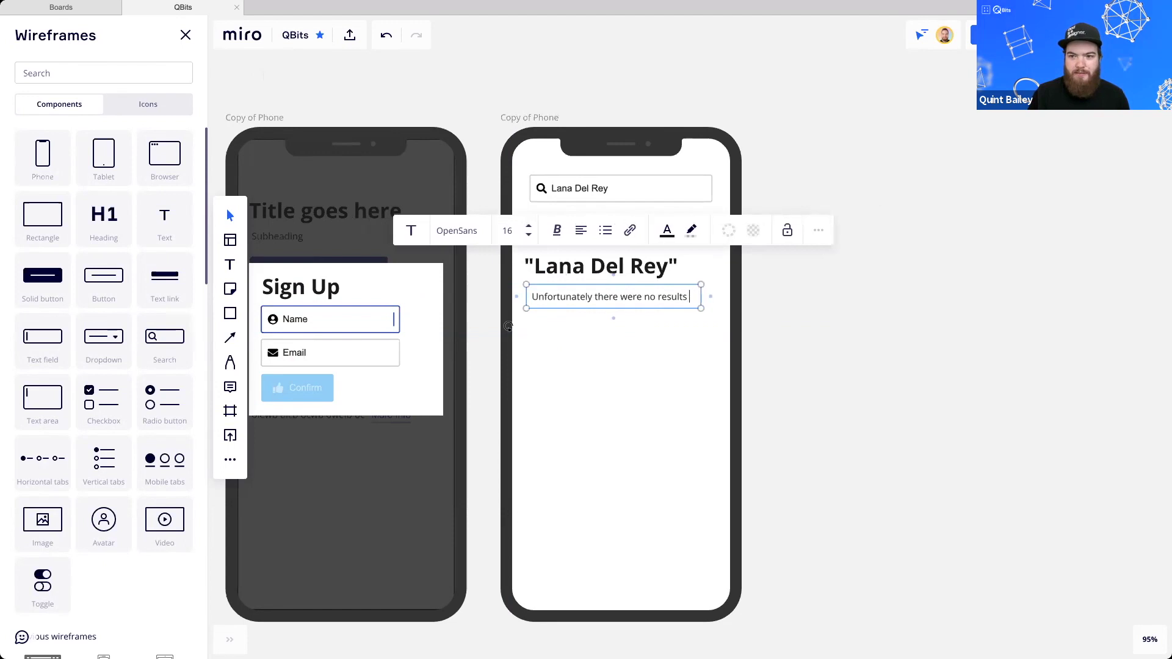
left_click(500, 300)
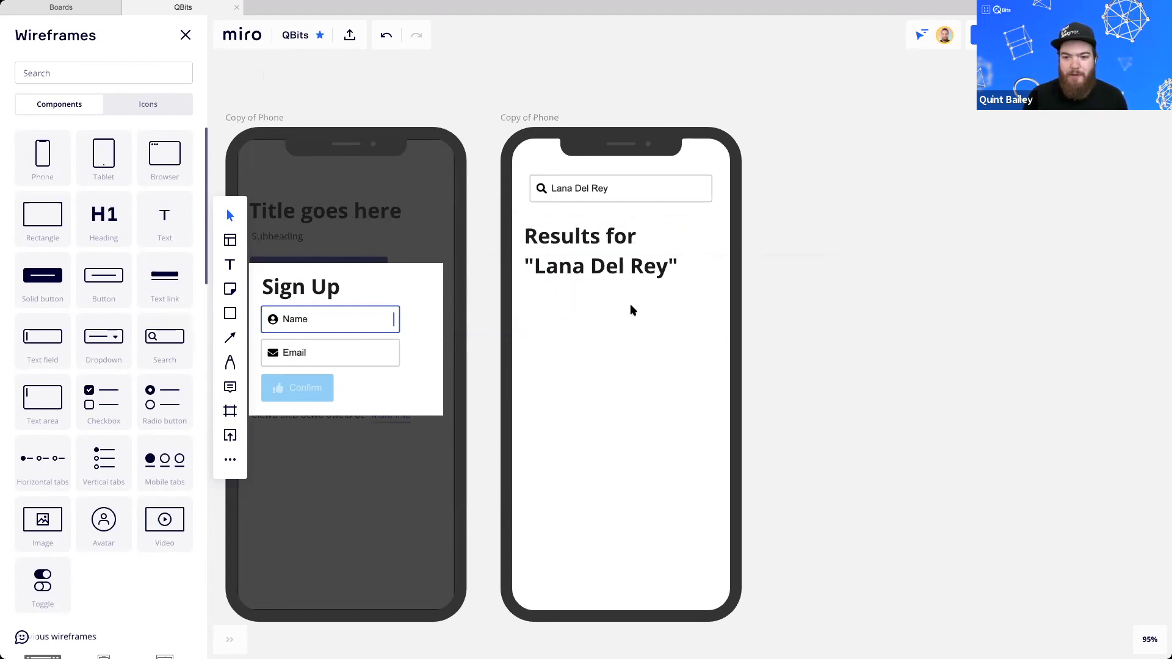
Add a Rectangle component beneath the Results for "Lana Del Rey" title on the third phone
scroll(612, 269, "left", 2)
left_click_drag(605, 235, 605, 234)
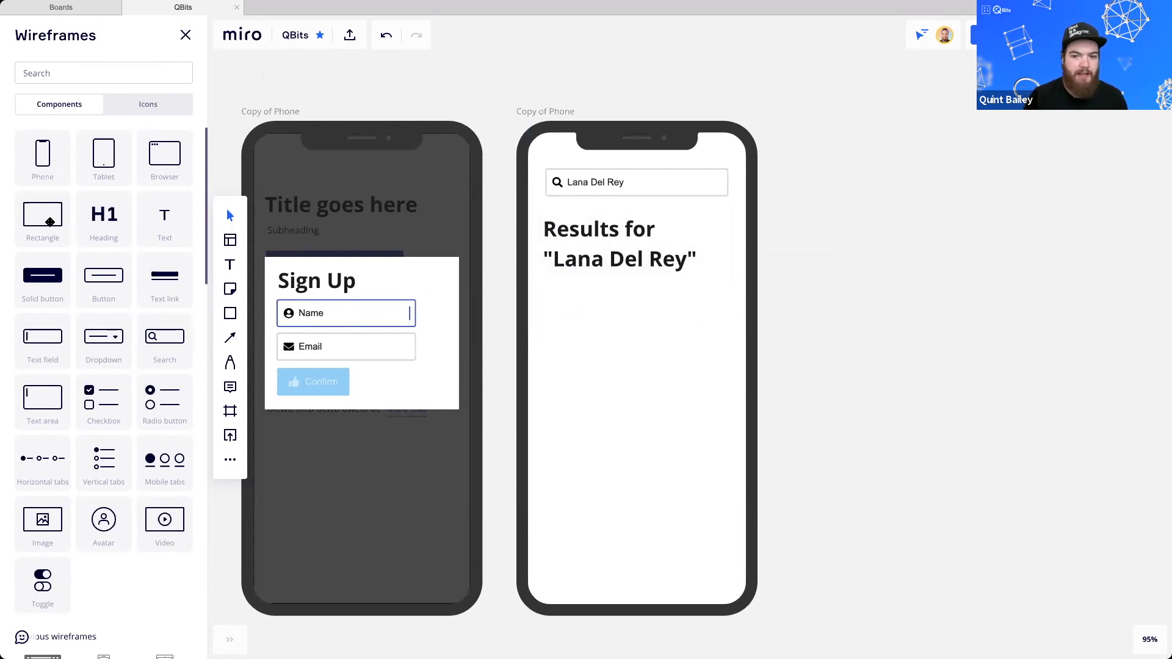
mouse_move(51, 222)
left_mouse_down()
mouse_move(684, 397)
mouse_move(605, 357)
mouse_move(612, 346)
left_mouse_up()
left_click(659, 382)
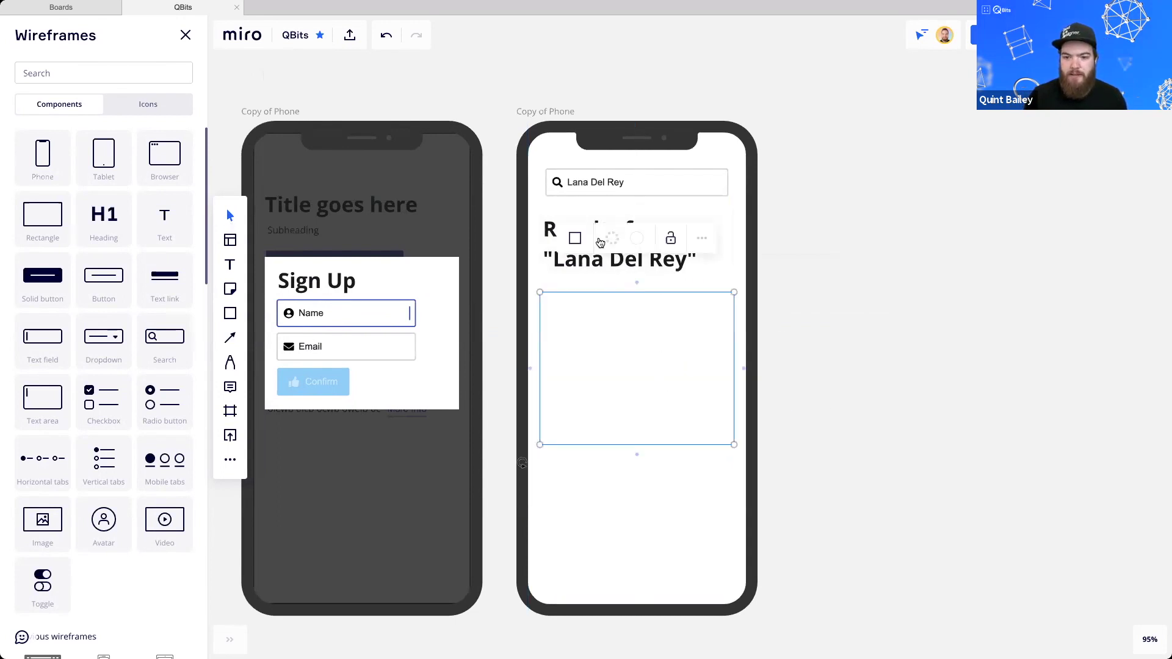
Fill the rectangle with light grey and extend its bottom edge further down the phone screen
left_click(636, 239)
left_click(627, 334)
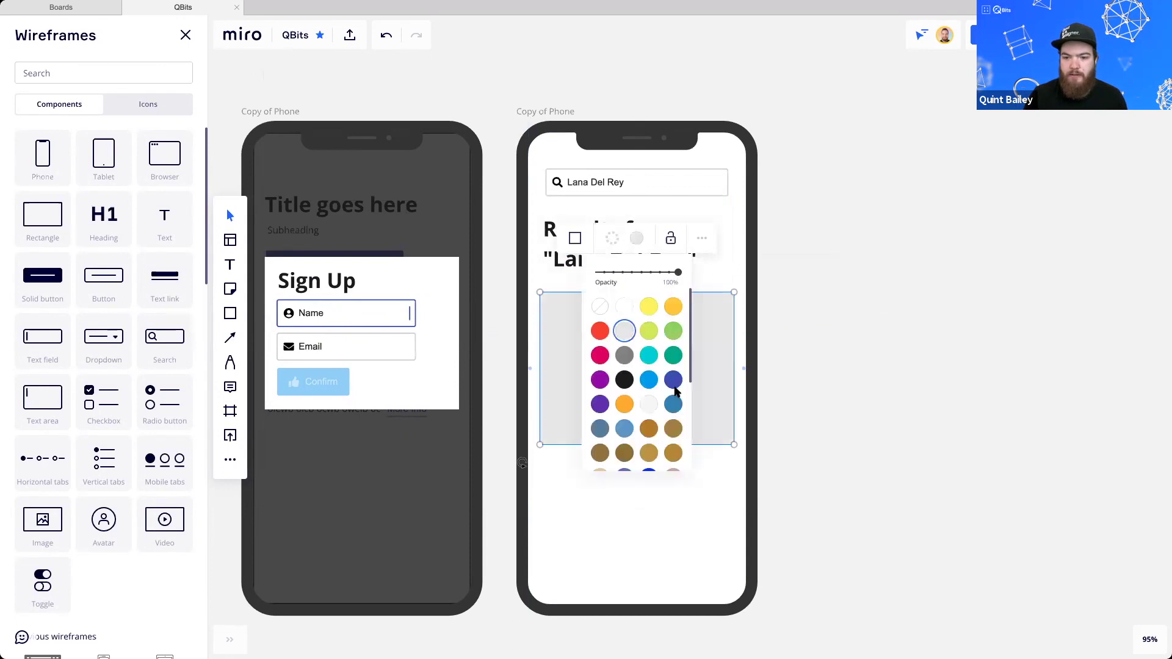
left_click(645, 475)
left_click(642, 427)
left_click_drag(639, 445, 636, 485)
left_click(821, 431)
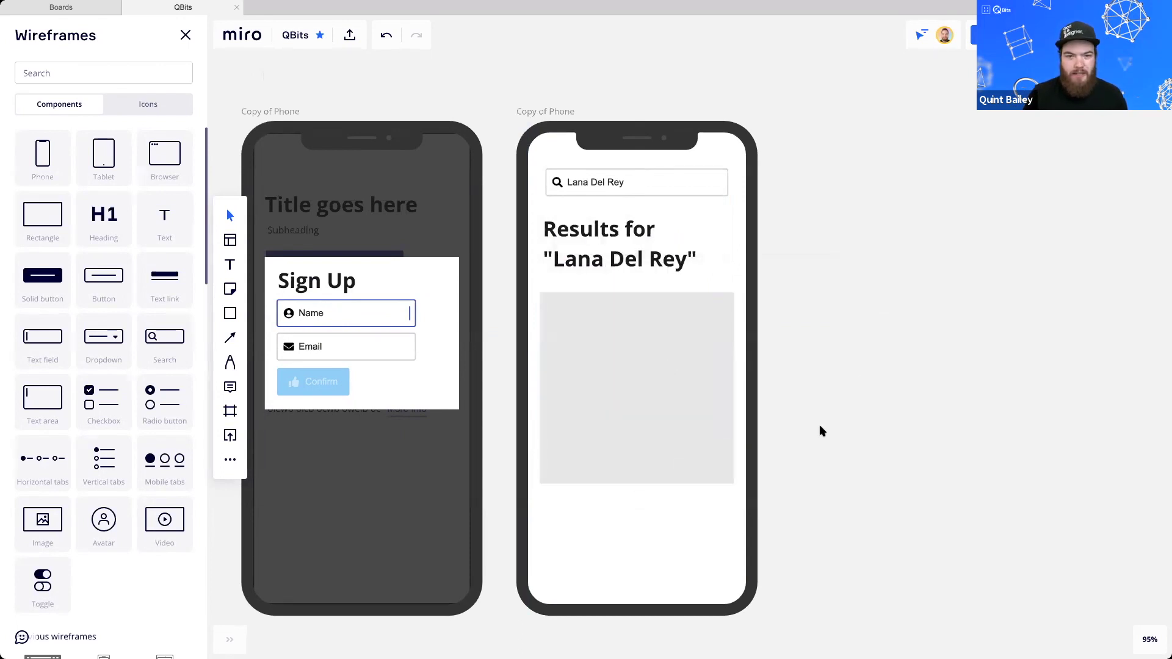
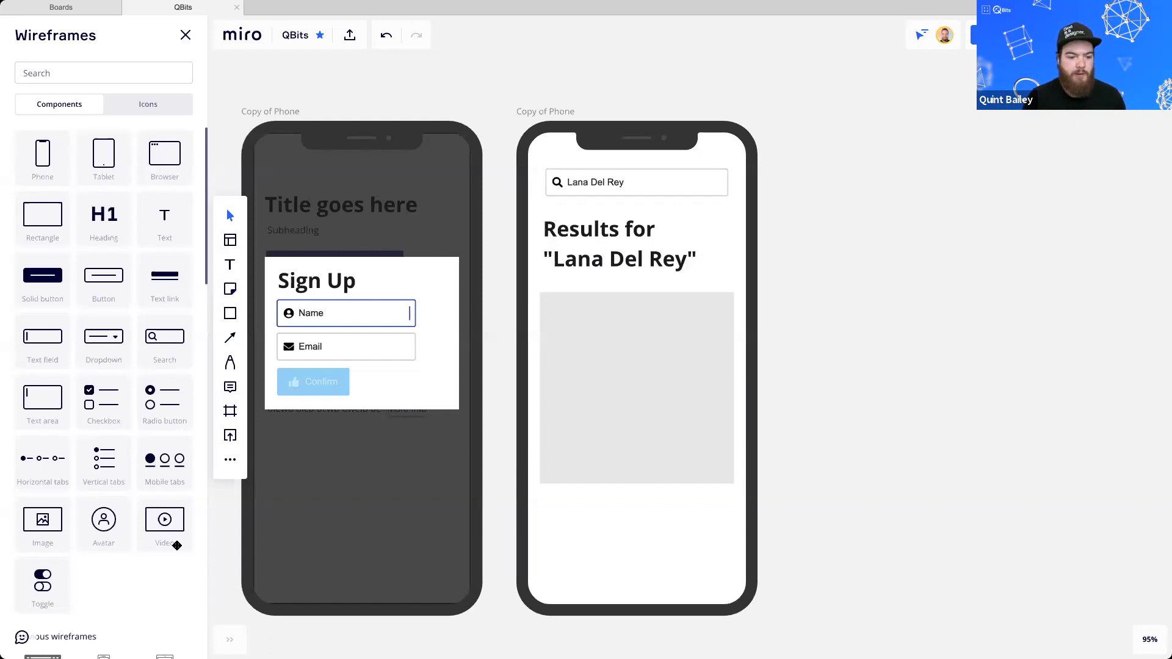
Cover the grey rectangle's upper part with an Image placeholder and give it a blue music note icon, searching the icons for "sing"
left_click_drag(628, 402, 734, 402)
left_click(653, 360)
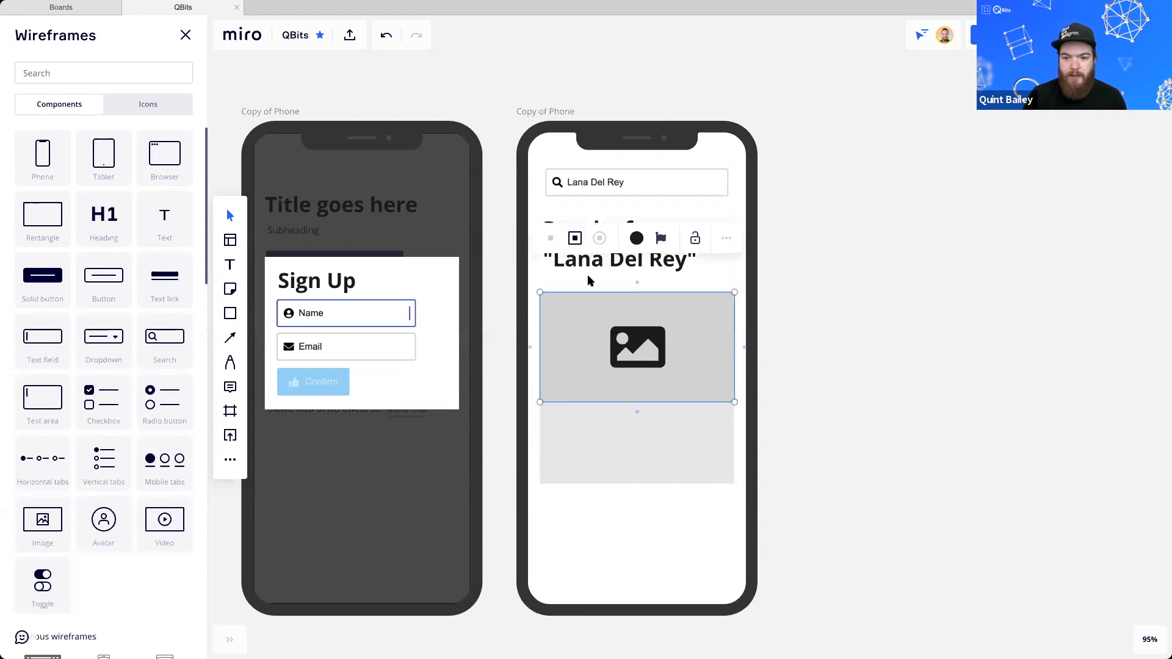
left_click(661, 238)
type("s")
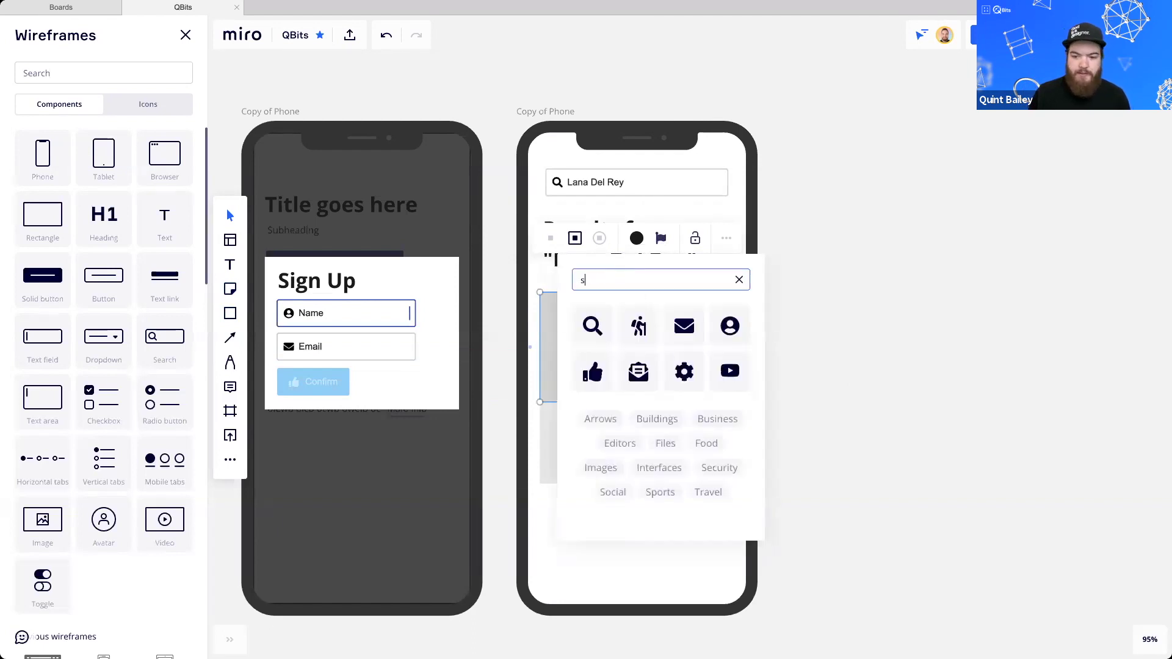
type("ing")
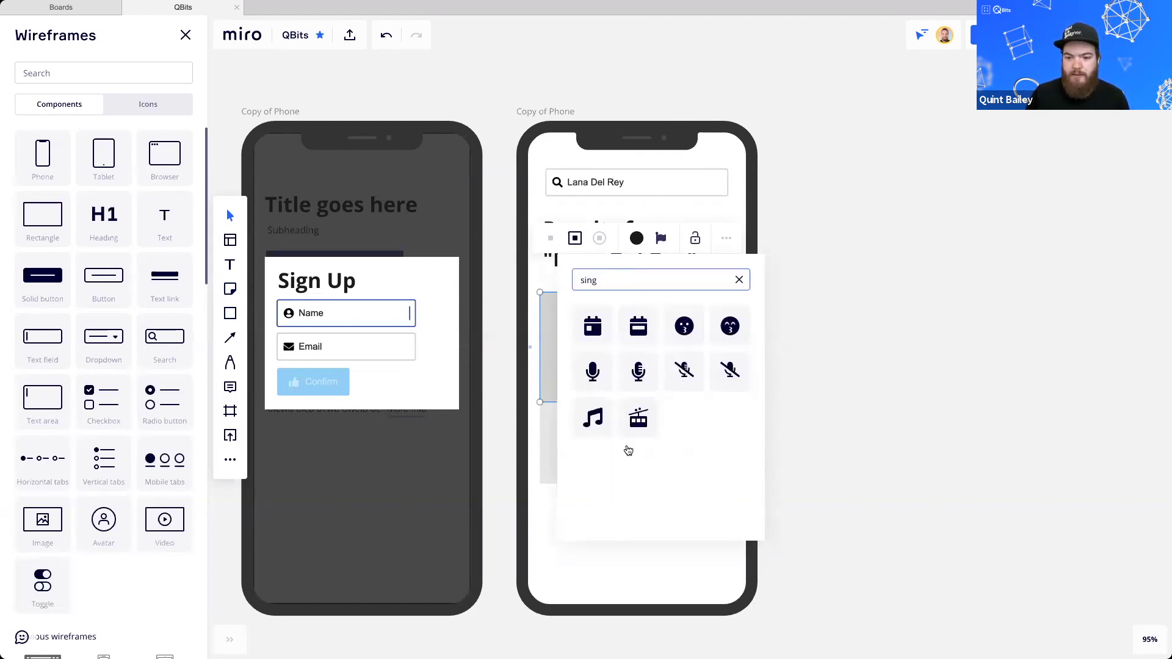
left_click(660, 239)
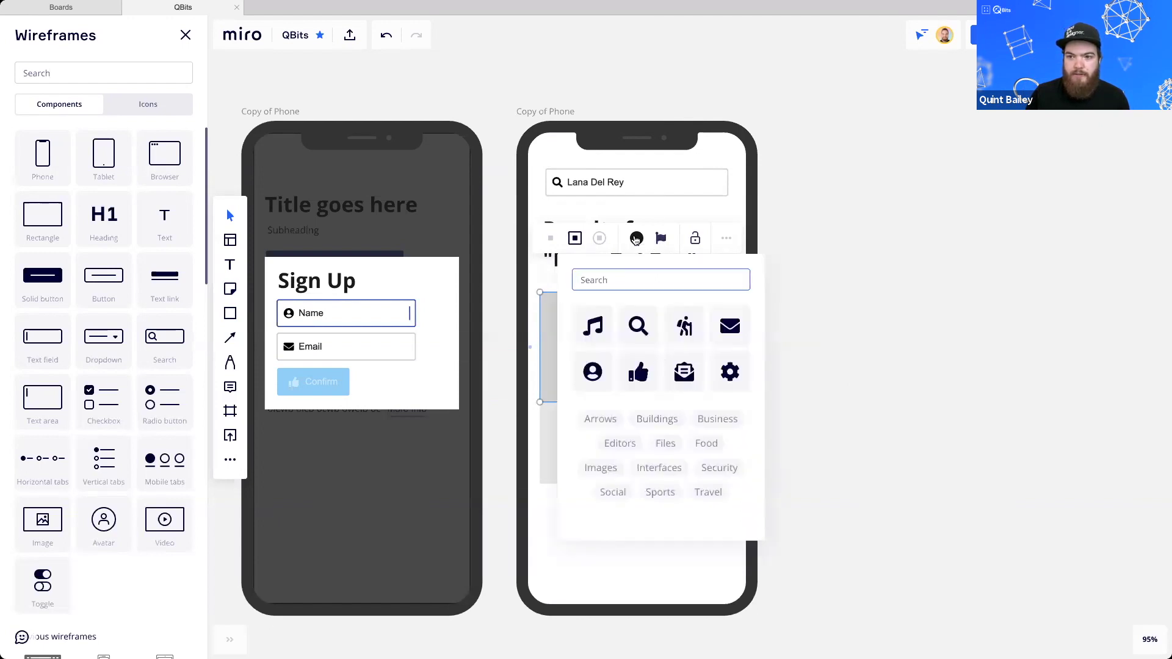
left_click(636, 239)
left_click(843, 363)
Duplicate the results heading onto the grey area below the image and change its text to "Article title"
scroll(714, 426, "left", 1)
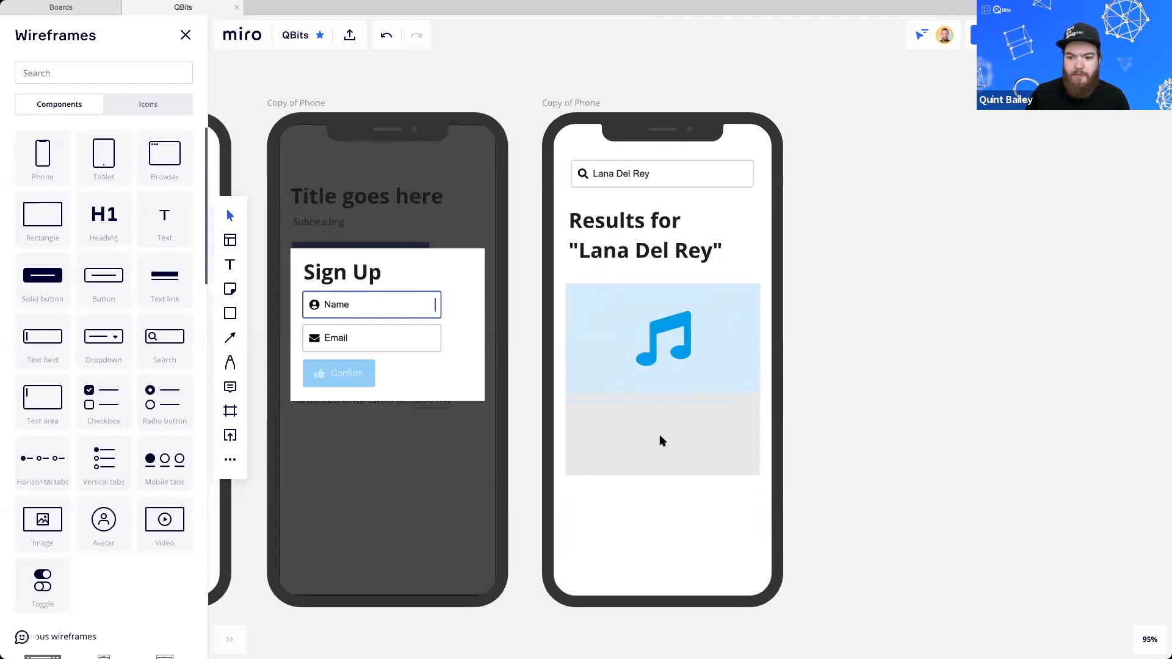
scroll(597, 442, "left", 1)
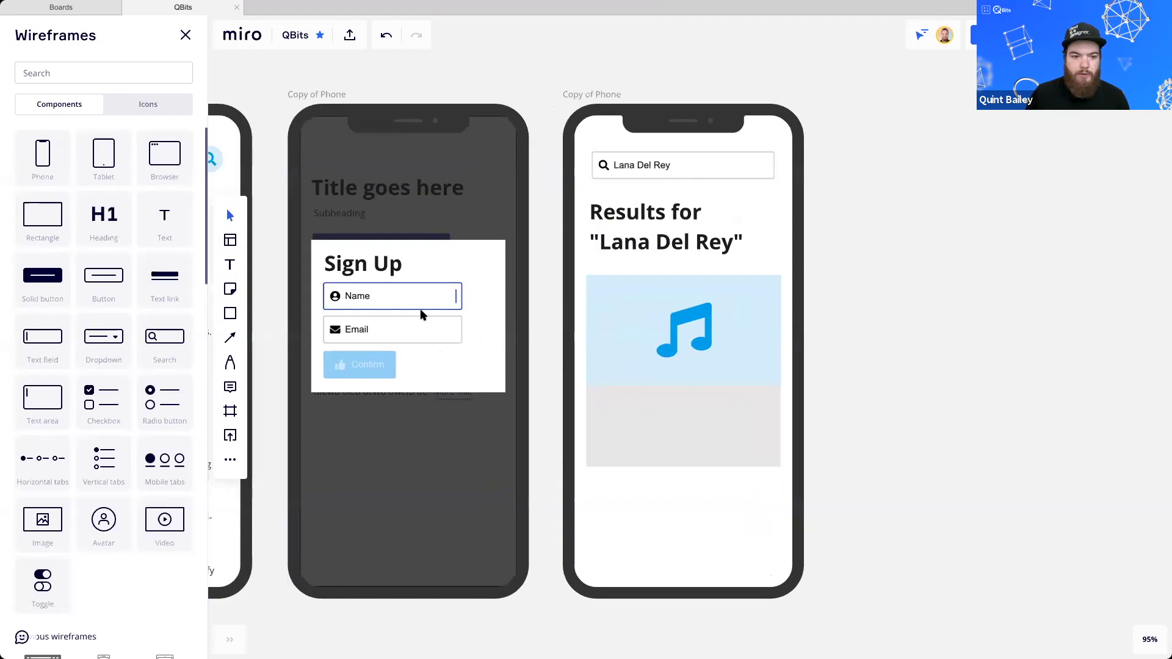
left_click_drag(628, 209, 628, 429)
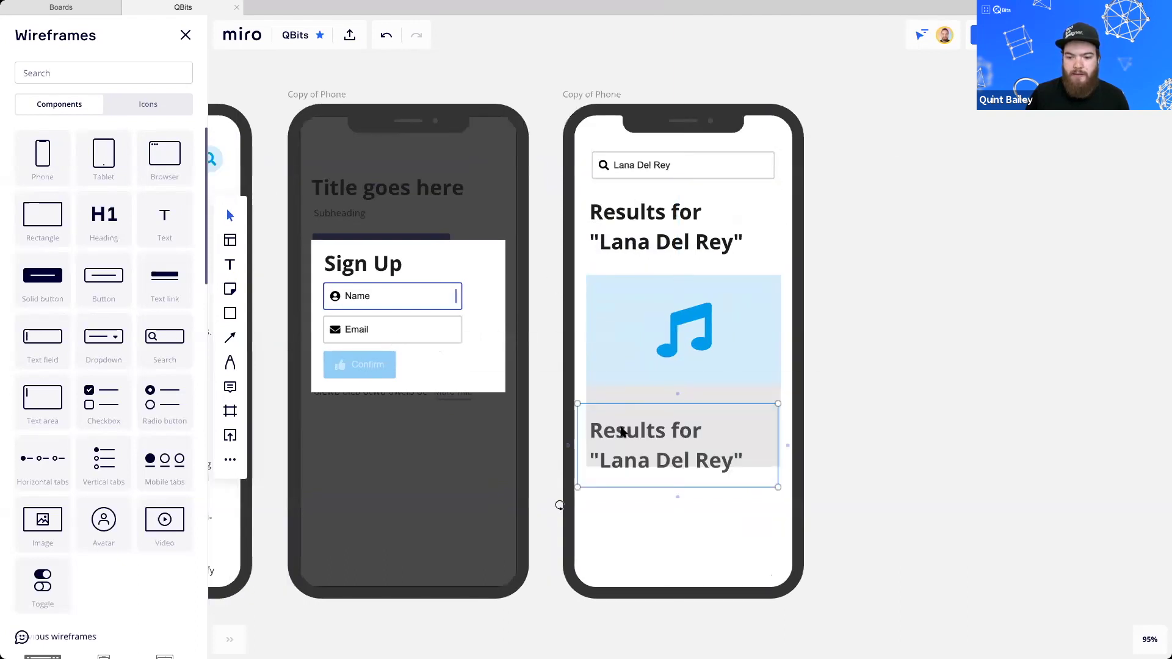
double_click(622, 429)
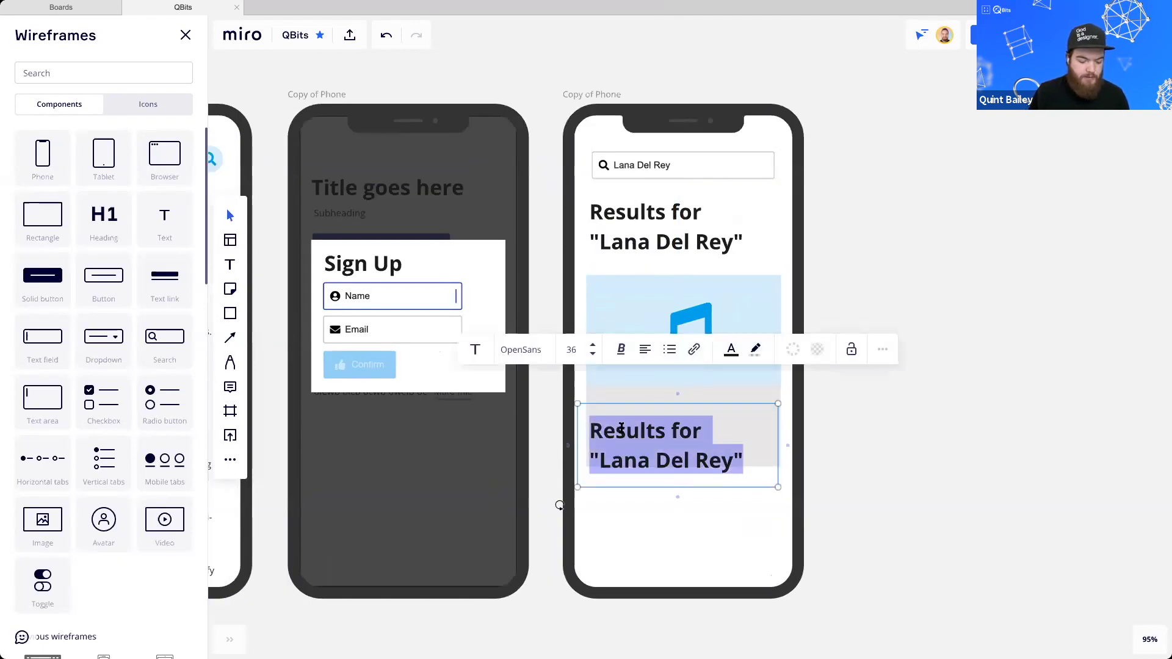
type("Ary")
key("BackSpace")
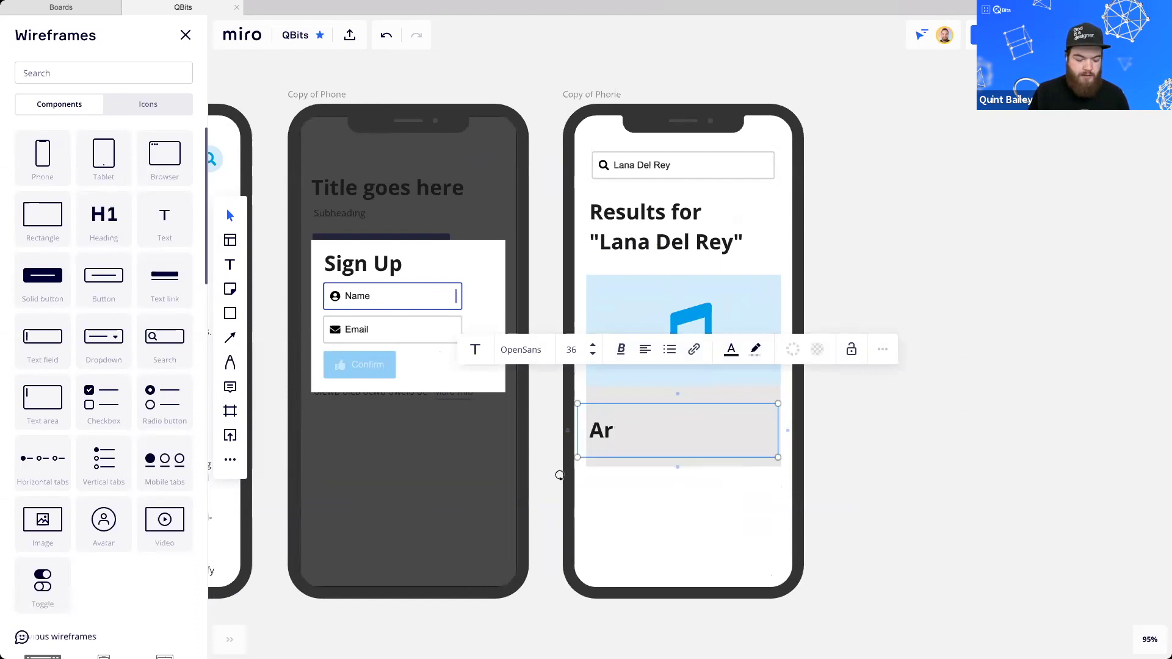
type("ticle title")
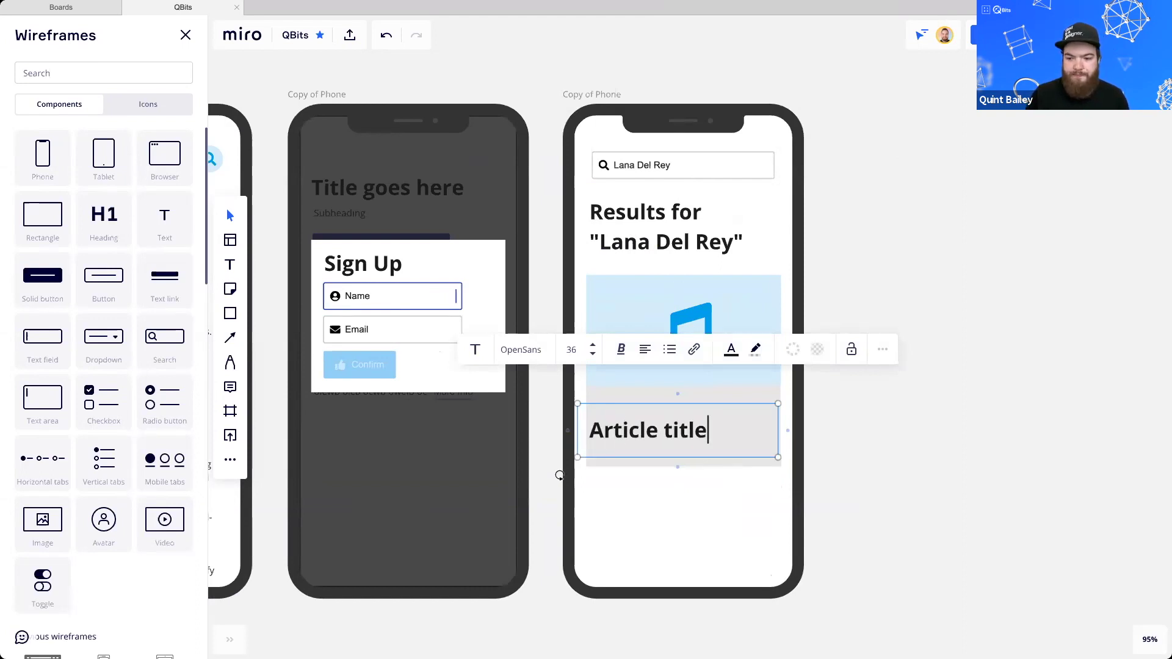
key("Escape")
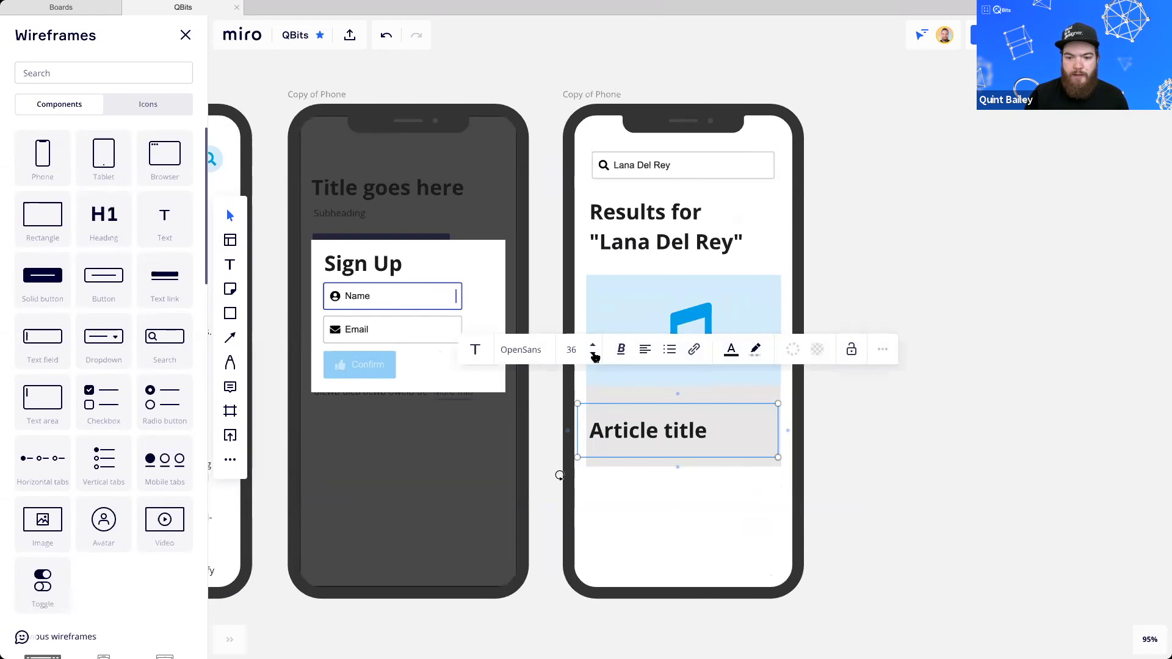
Shrink the "Article title" text and place it just below the image, slightly inset from the card's left edge
left_click(594, 356)
left_click(594, 356)
left_click_drag(609, 422, 622, 409)
left_click_drag(1001, 462, 913, 466)
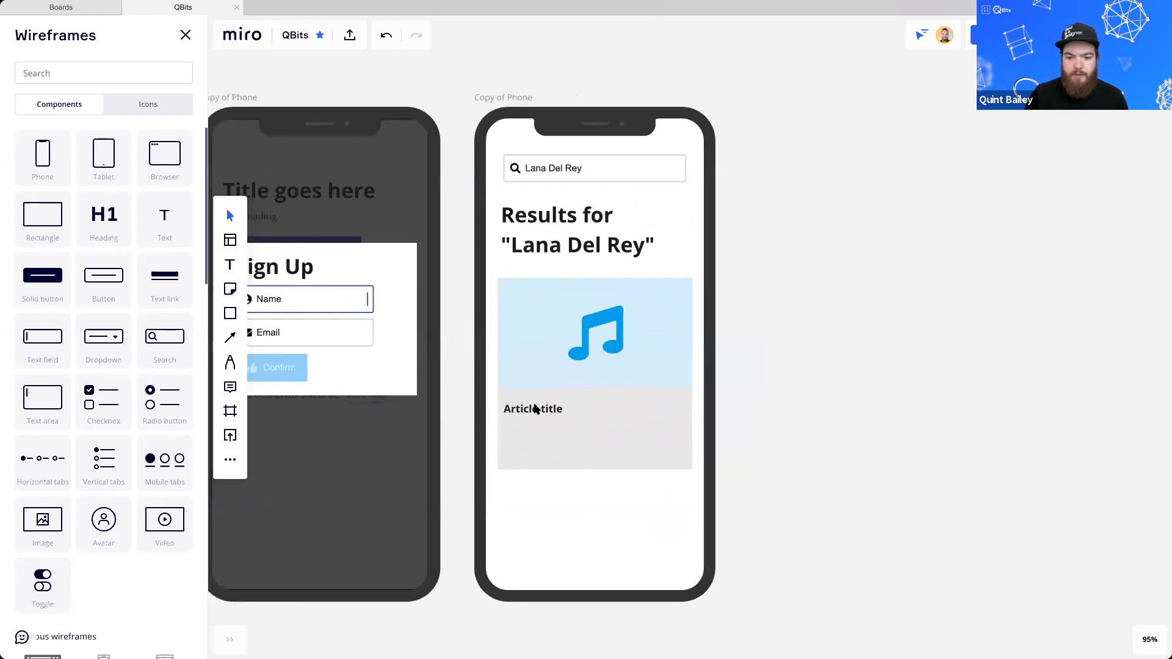
left_click_drag(532, 404, 537, 400)
left_click(843, 424)
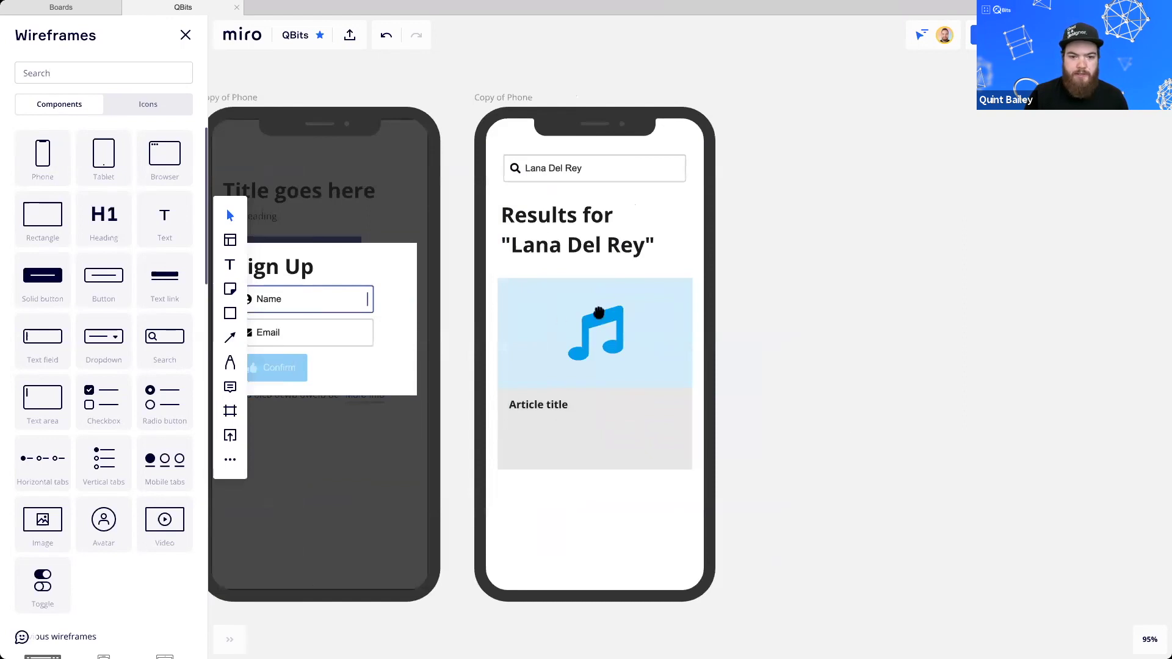
Copy the first phone's opening body text, from "Leverage agile frameworks" to "overall value proposition.", and paste it under "Article title"
scroll(586, 330, "left", 5)
scroll(304, 341, "left", 2)
double_click(339, 280)
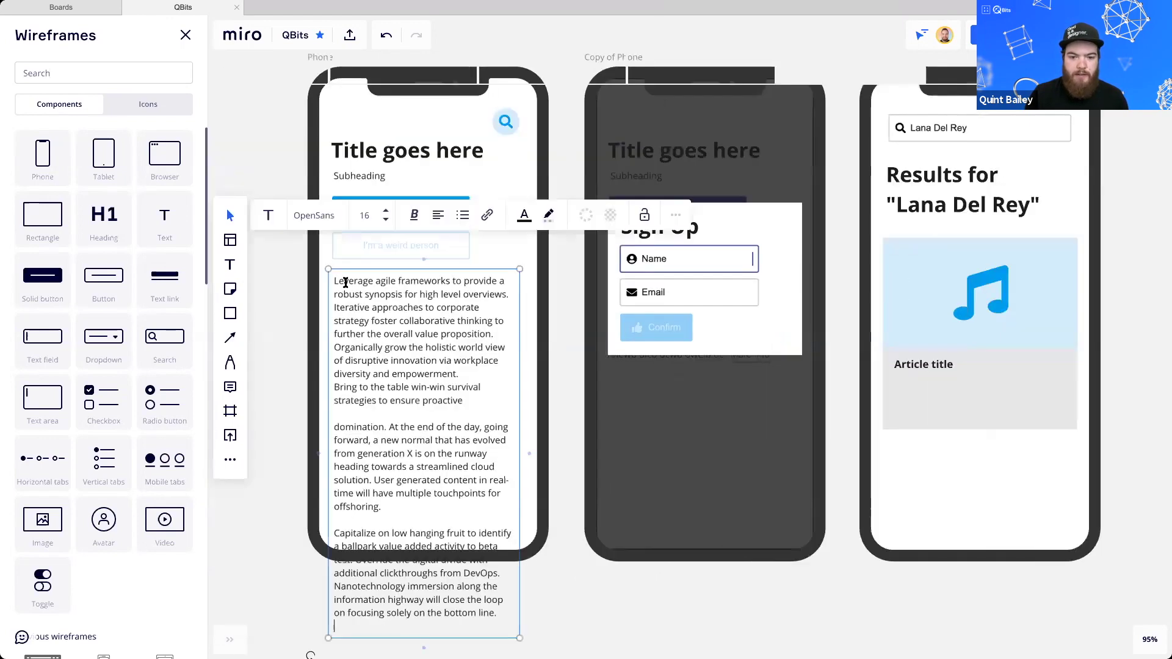
left_click_drag(340, 279, 501, 336)
key("super+c")
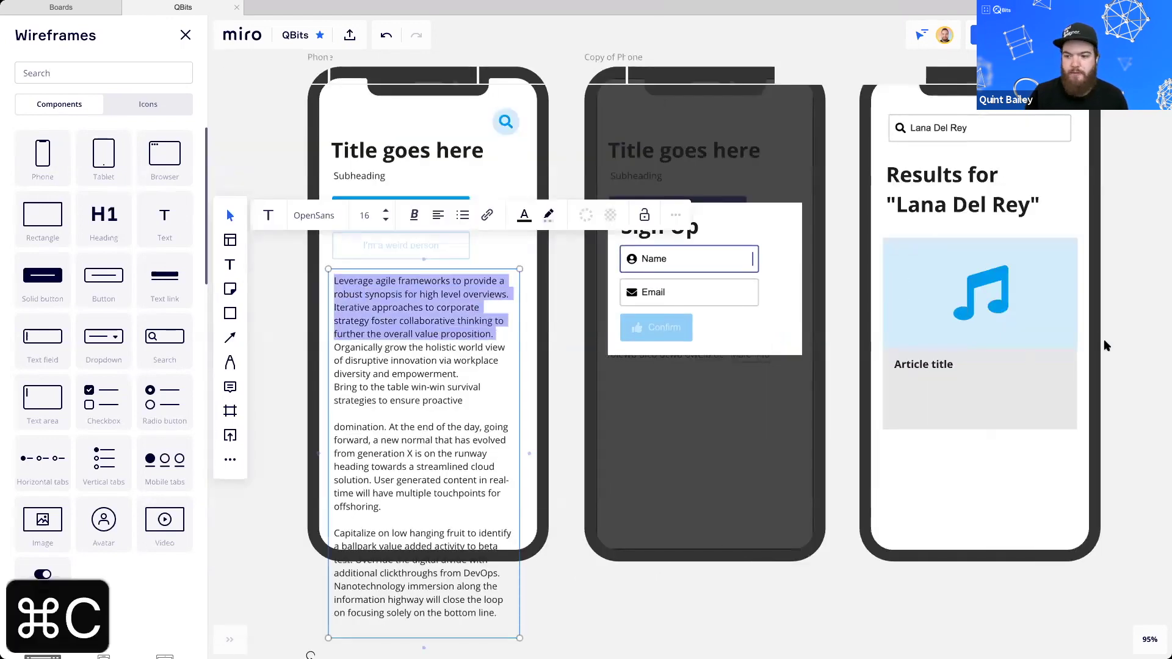
left_click(789, 358)
scroll(641, 417, "right", 5)
left_click(642, 417)
key("super+v")
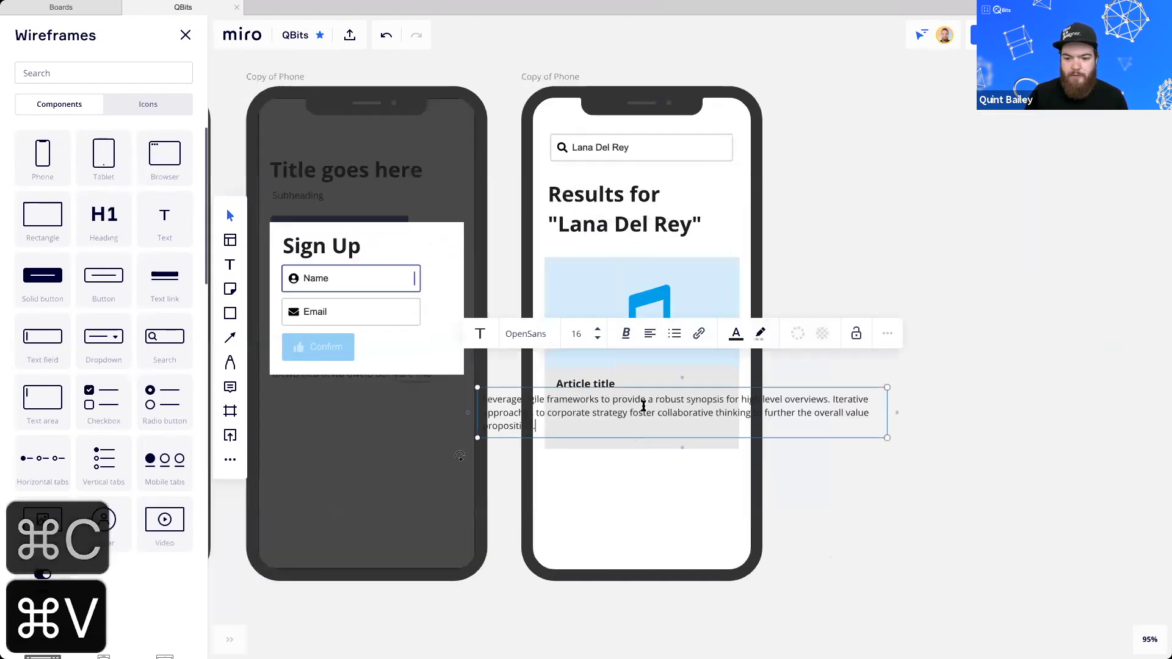
left_click(786, 482)
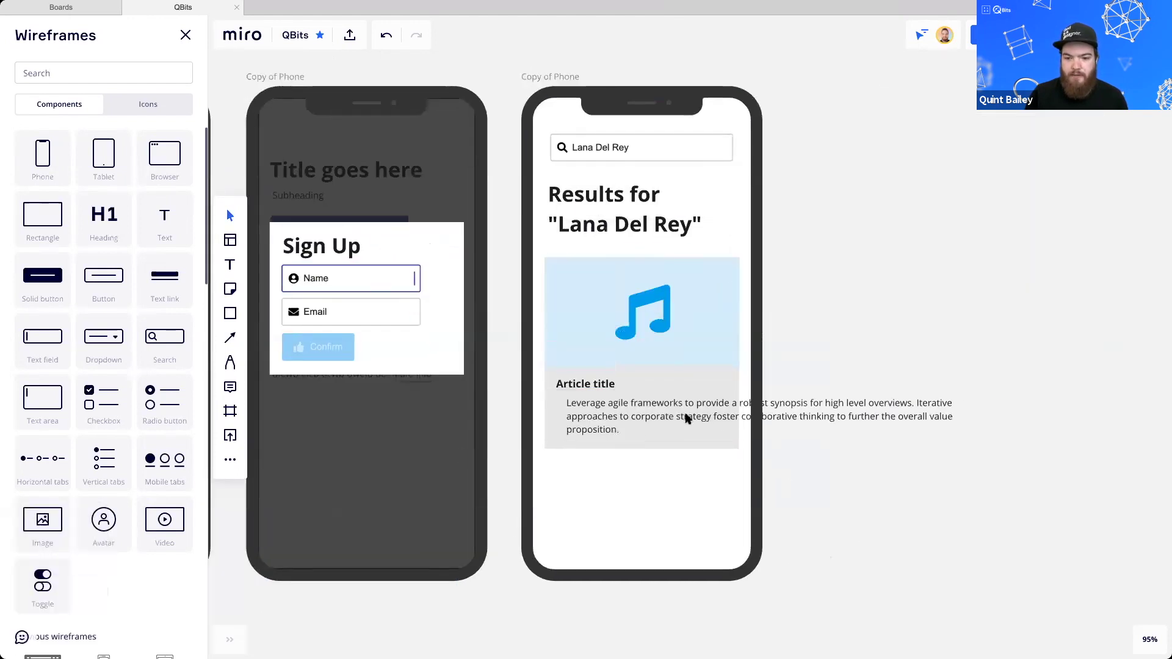
Fit the pasted paragraph's text box within the grey card's width and delete everything after "high level overviews."
left_click(956, 412)
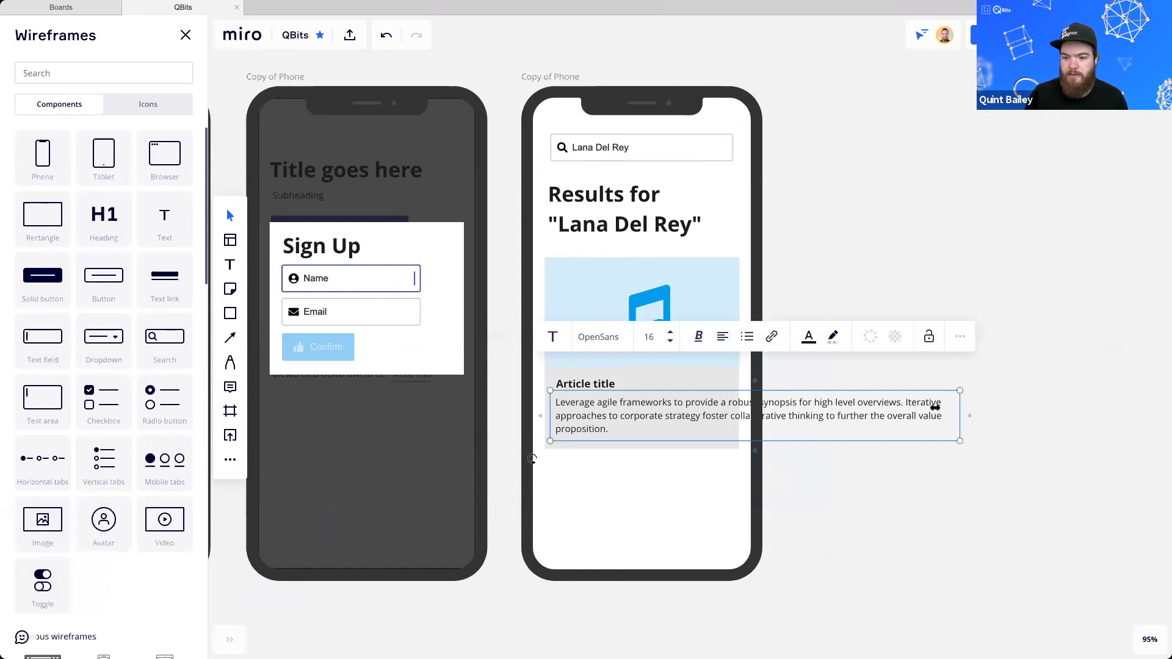
left_click_drag(934, 407, 733, 425)
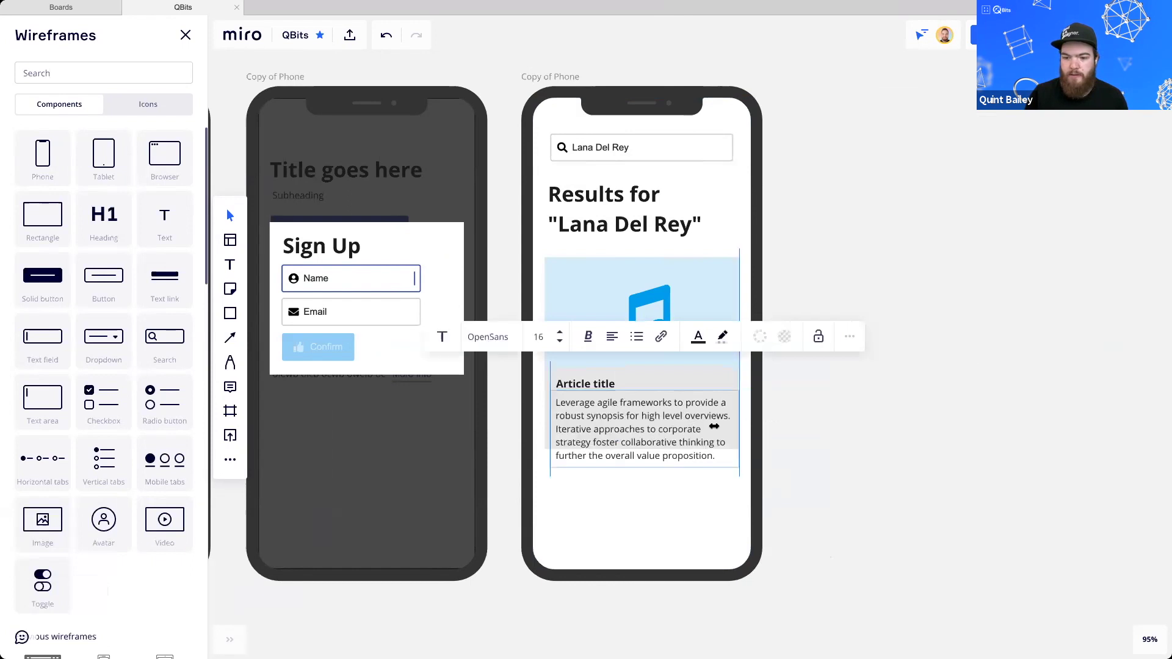
double_click(633, 430)
left_click(648, 482, "shift")
key("BackSpace")
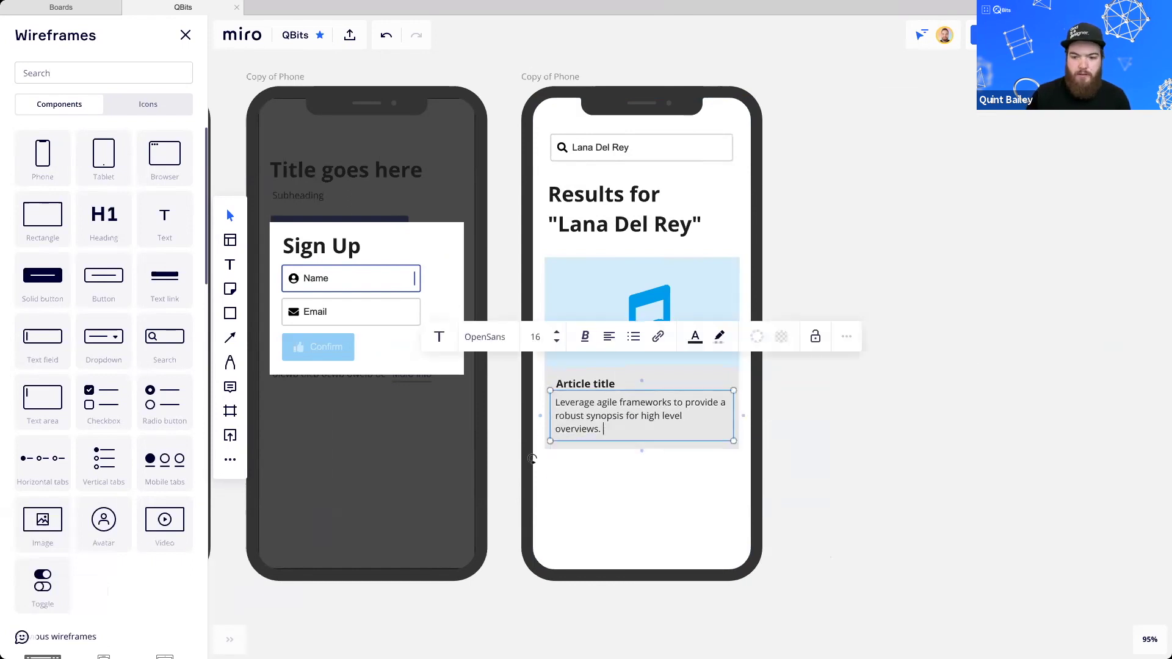
left_click(875, 450)
Add a Text link component reading "Read Story" near the bottom of the grey card
left_click_drag(166, 278, 662, 445)
type("Read Story")
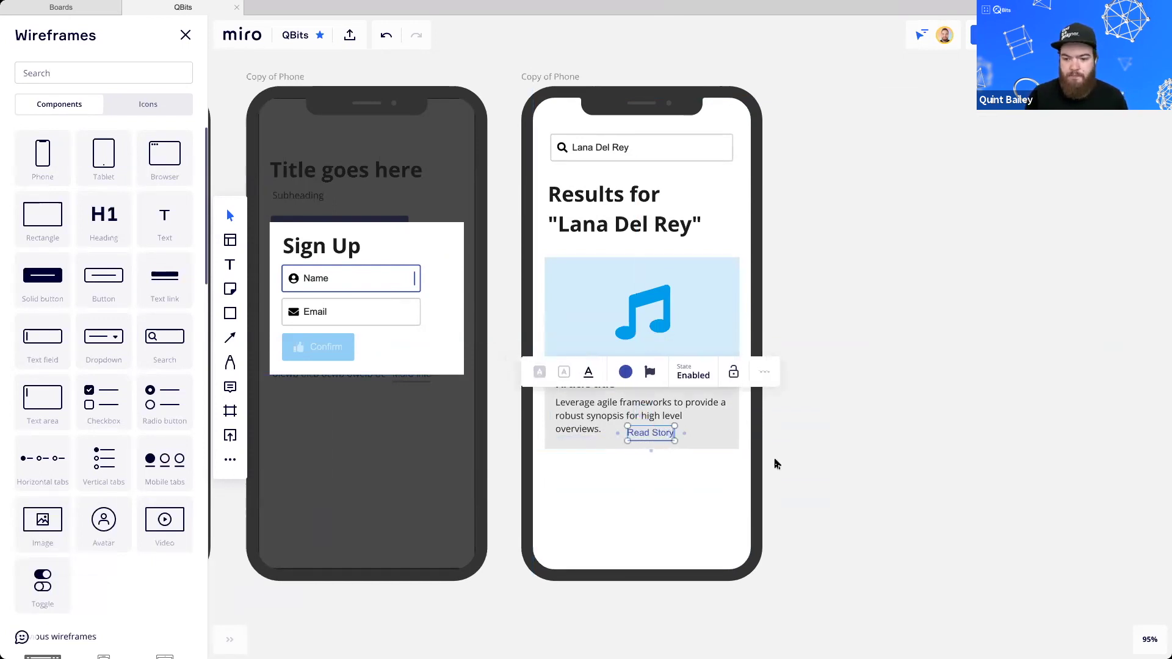
Place the "Read Story" link right after "overviews." and extend the grey card downward below the text
left_click(776, 463)
left_click_drag(654, 437, 636, 433)
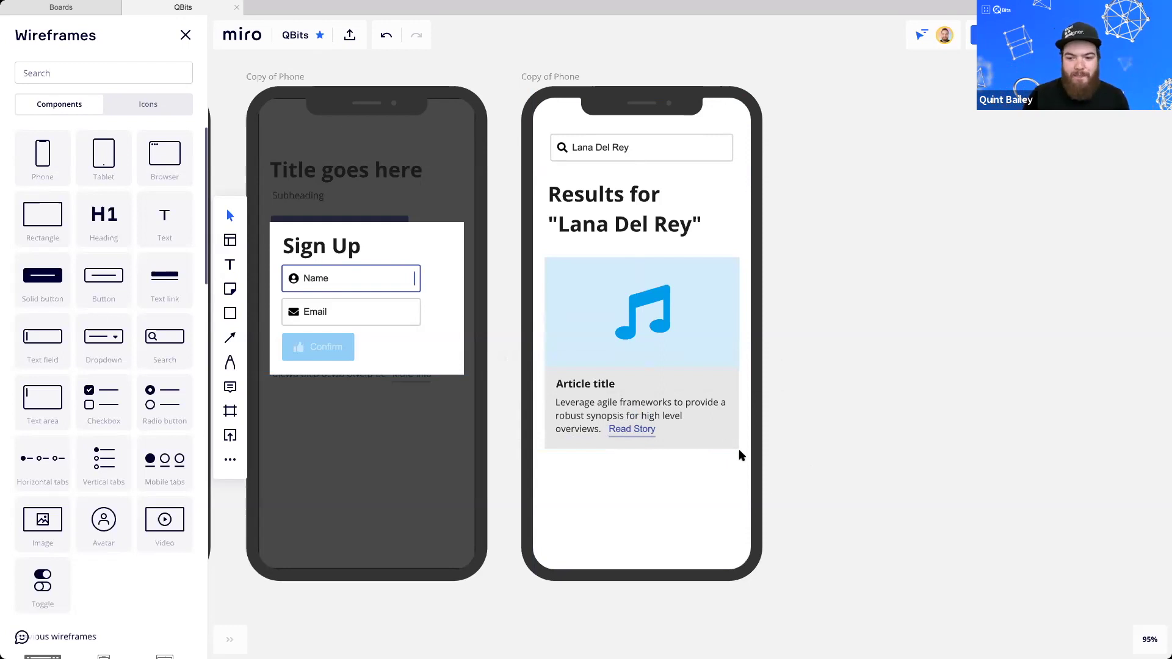
left_click(722, 447)
left_click_drag(682, 449, 677, 484)
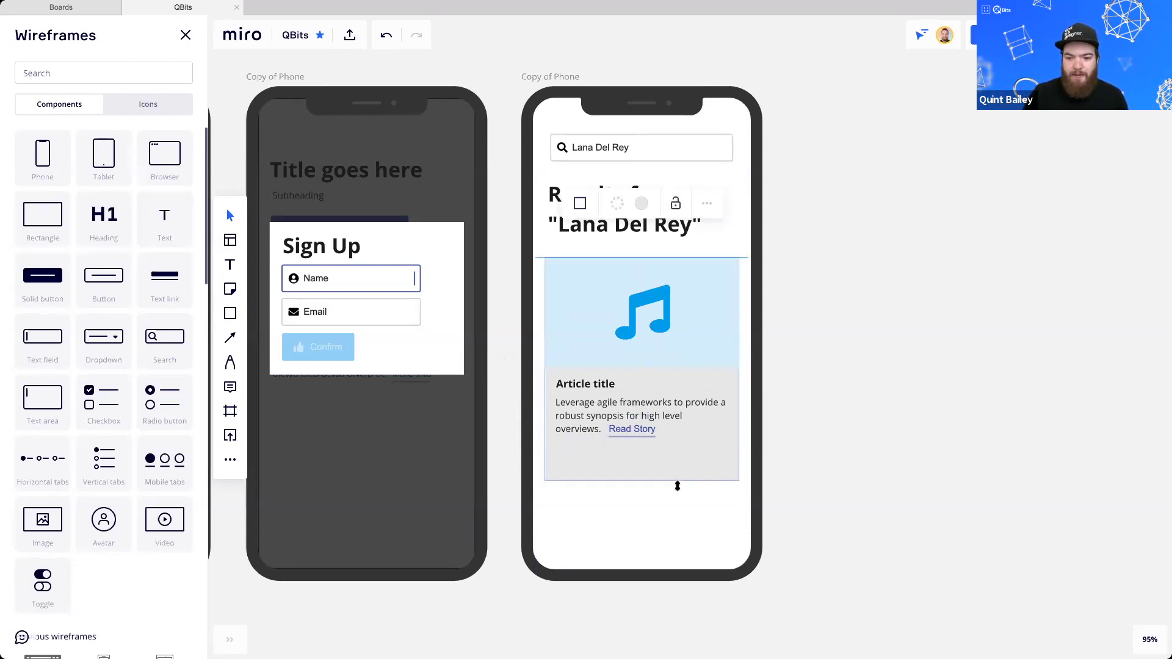
left_click(814, 441)
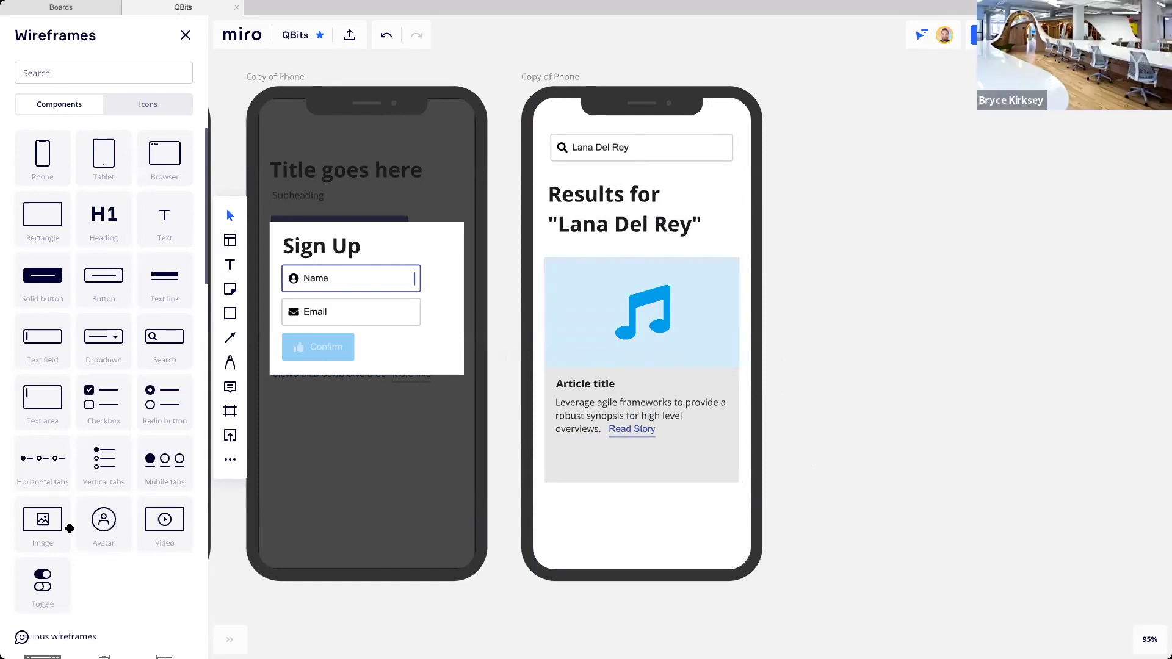
Move the "Read Story" link out of the card onto the empty canvas beside the search results phone
left_click(151, 106)
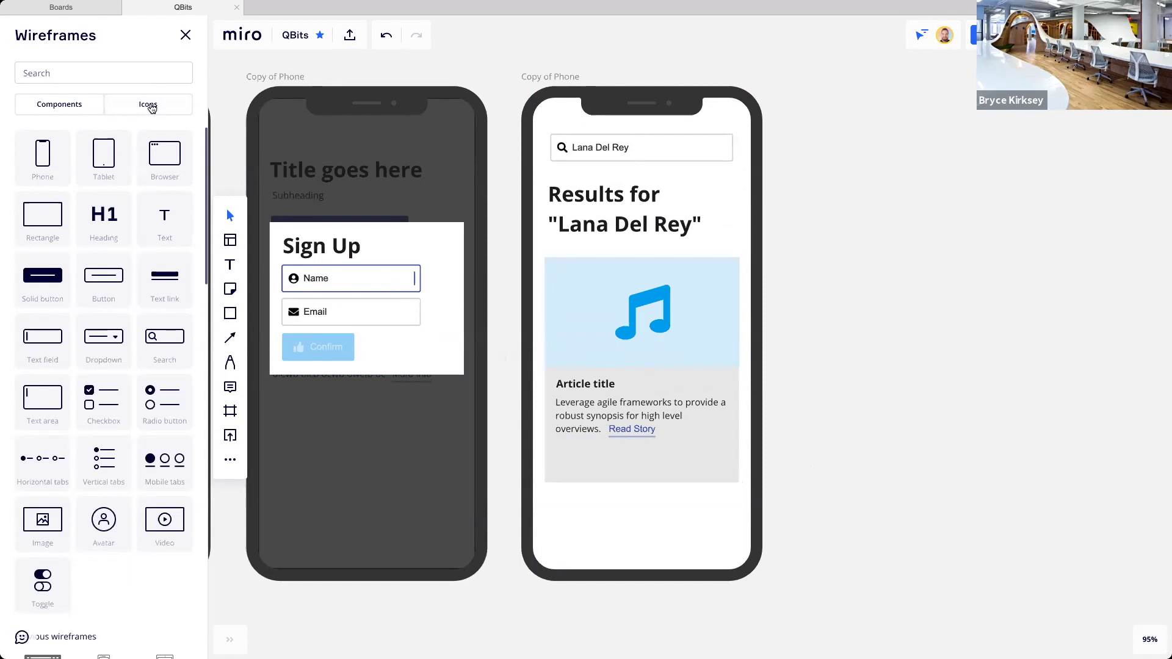
scroll(778, 372, "up", 1)
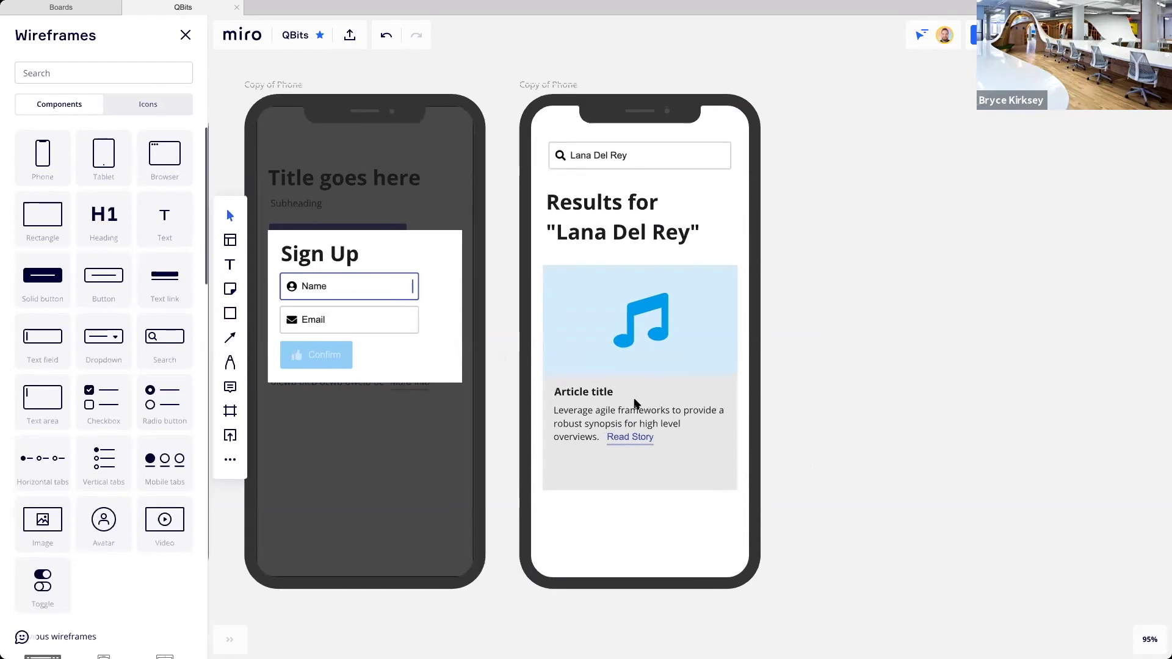
left_click(604, 447)
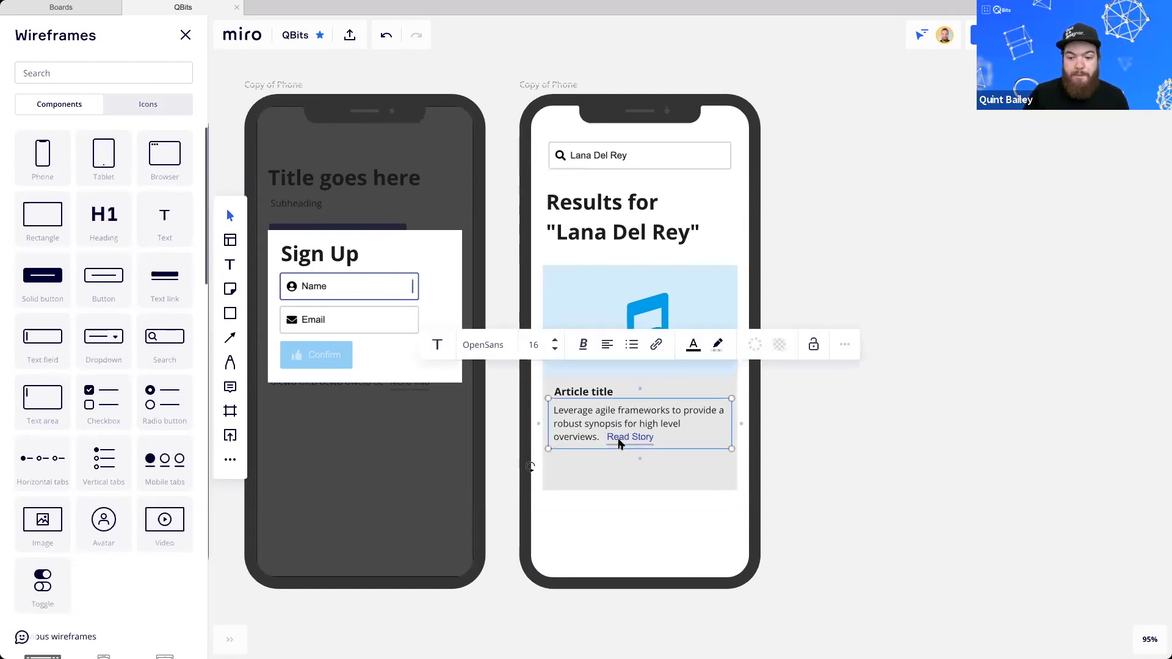
left_click(629, 436)
left_click_drag(628, 437, 860, 405)
left_click(845, 459)
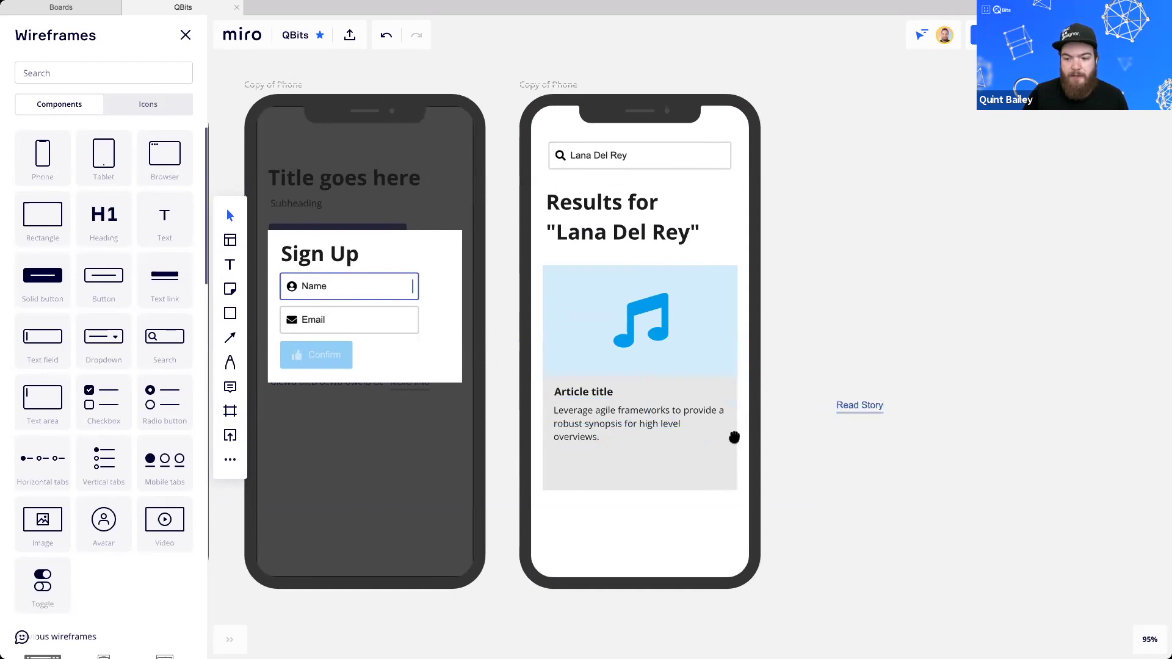
scroll(657, 426, "up", 5)
left_click_drag(819, 352, 766, 397)
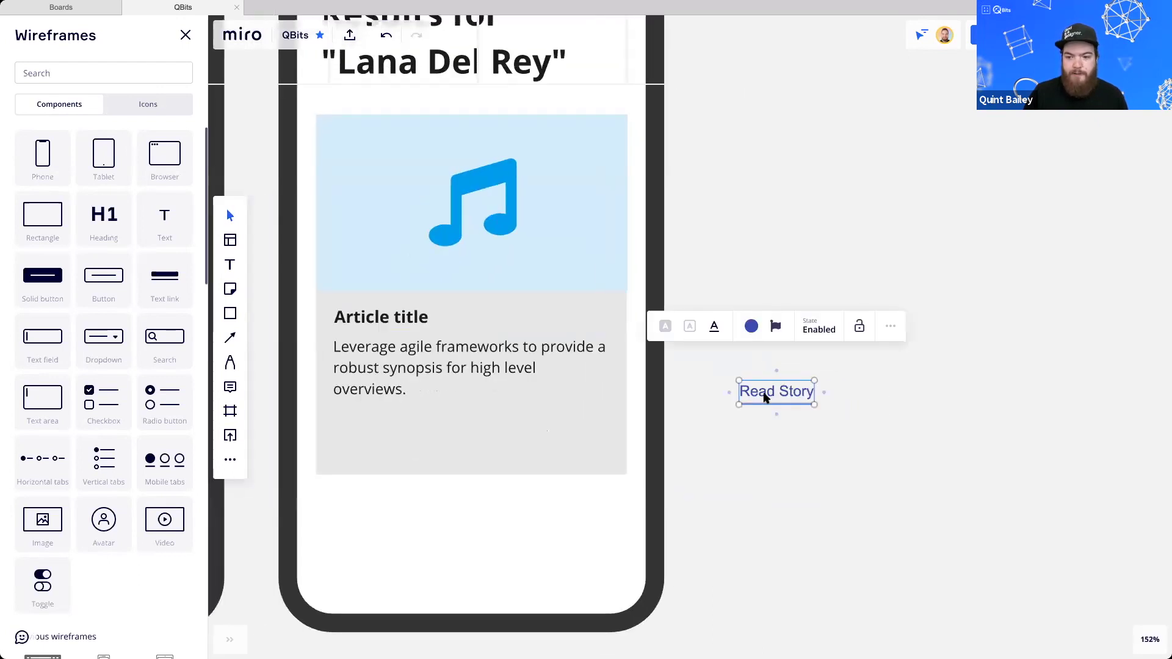
Add the open-envelope icon before the "Read Story" link text and set the link's state to Disabled
left_click(665, 327)
left_click(715, 317)
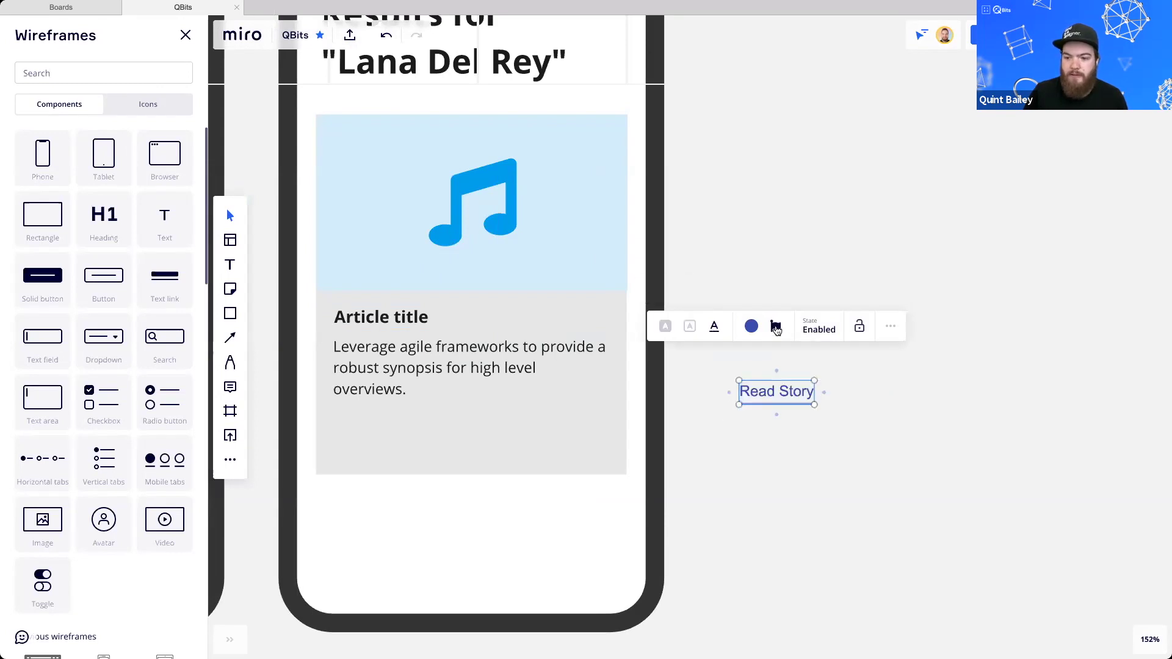
left_click(775, 325)
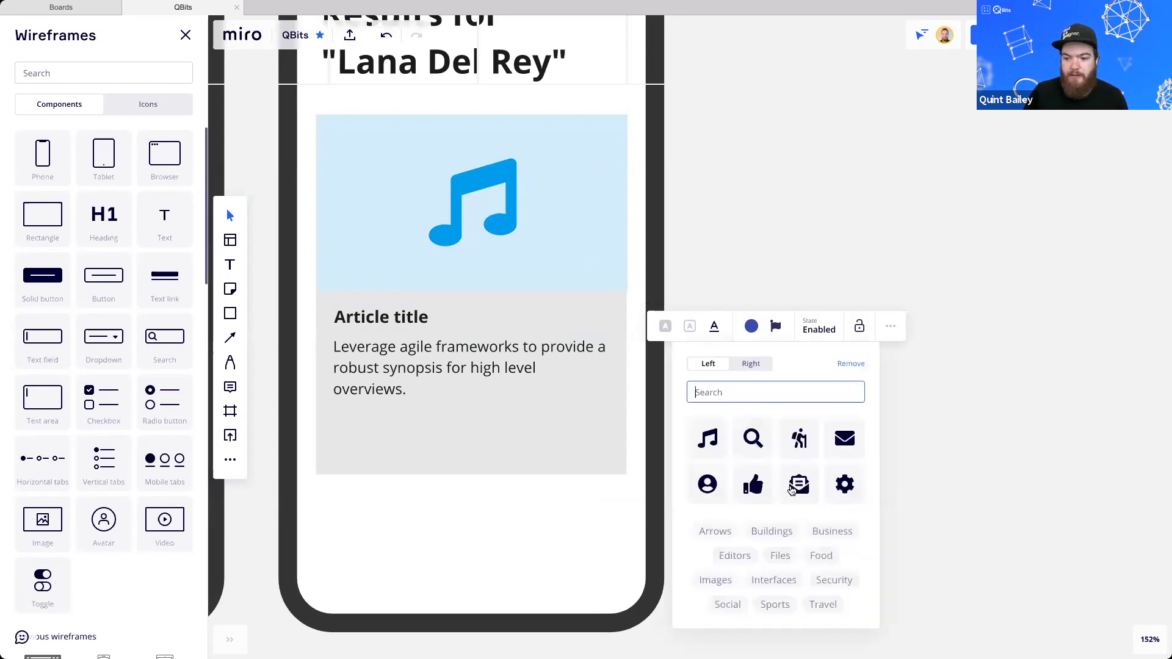
left_click(807, 484)
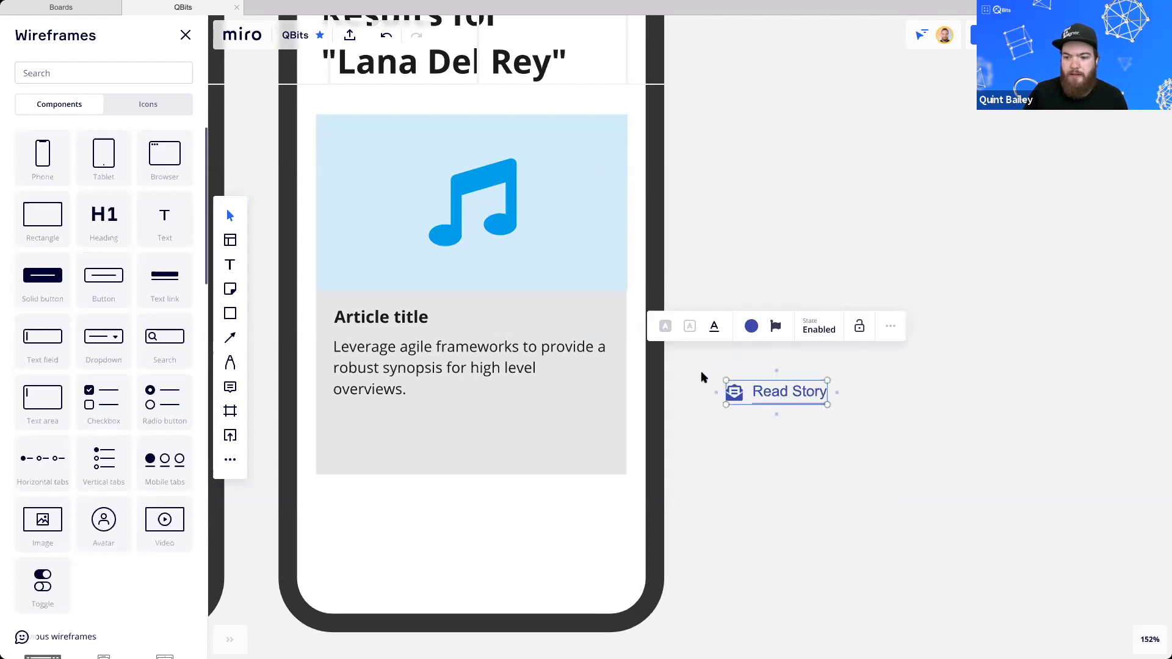
left_click(812, 330)
left_click(818, 383)
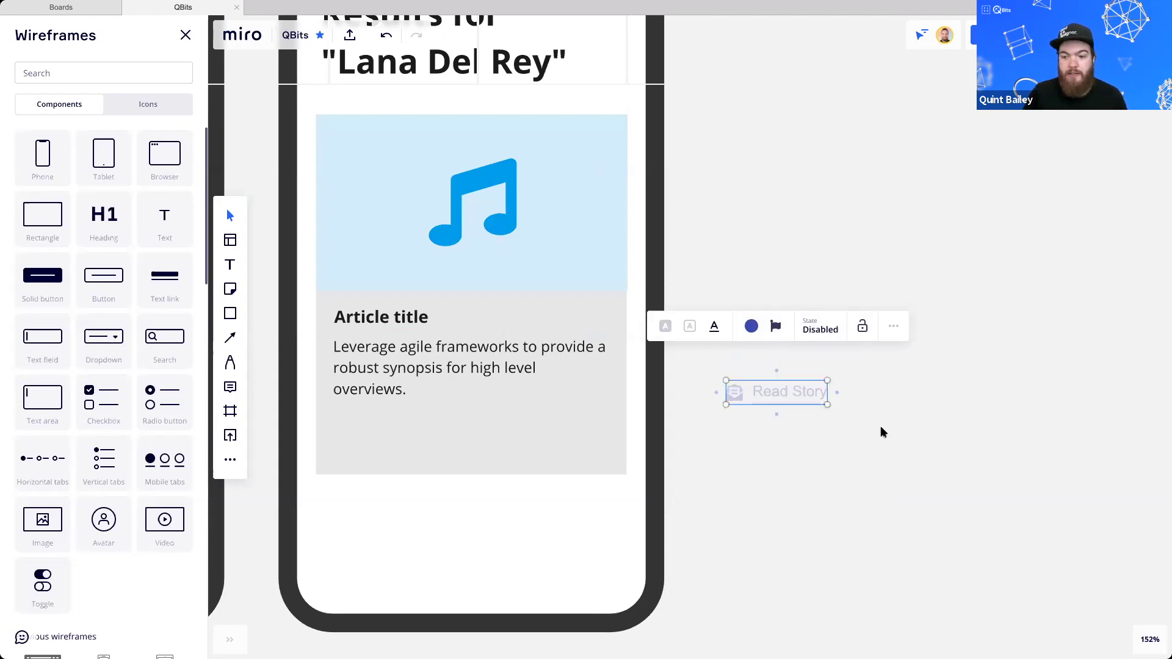
Set the "Read Story" link's state to Enabled and undo its icon and state changes
left_click(791, 371)
left_click(790, 372)
left_click(819, 332)
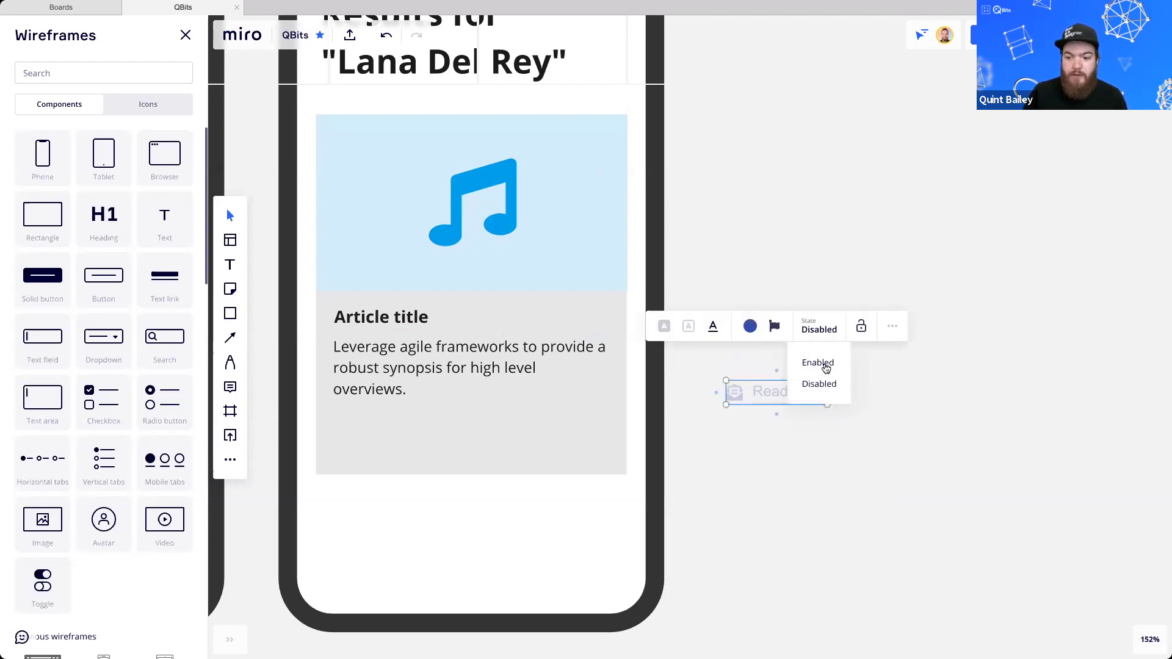
left_click(818, 363)
key("super+z")
key("super+z")
key("super+z")
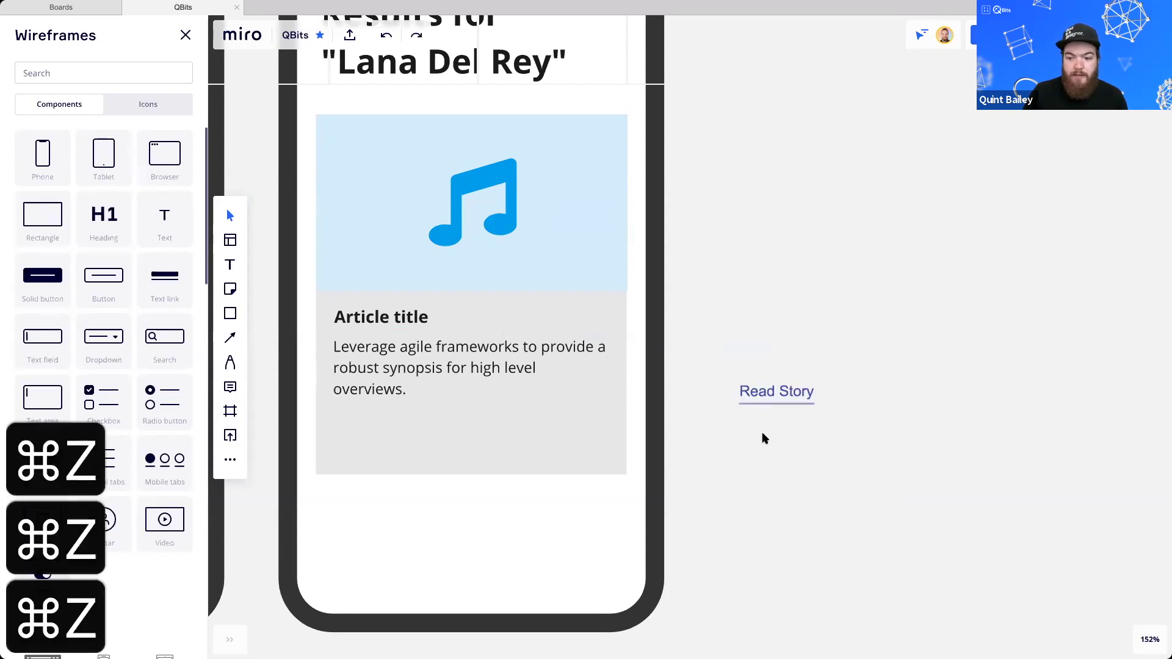
Duplicate the card's description paragraph onto the empty canvas next to the "Read Story" link
left_click(766, 393)
left_click_drag(756, 432, 679, 422)
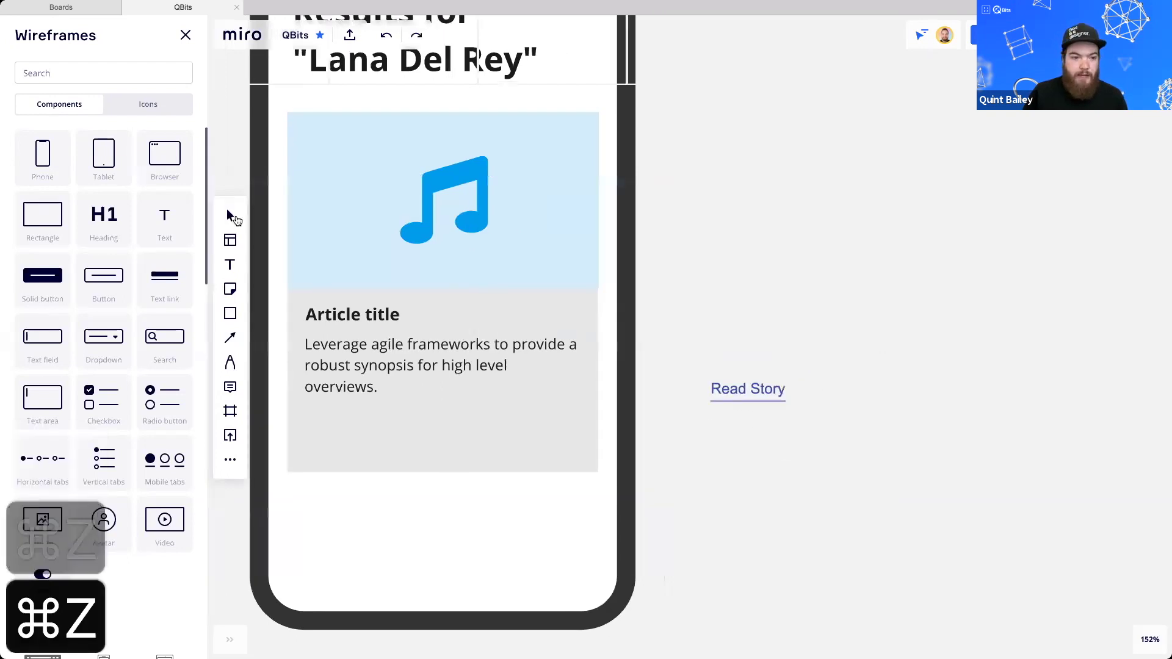
left_click_drag(380, 349, 796, 549)
left_click_drag(817, 507, 640, 484)
left_click(726, 349)
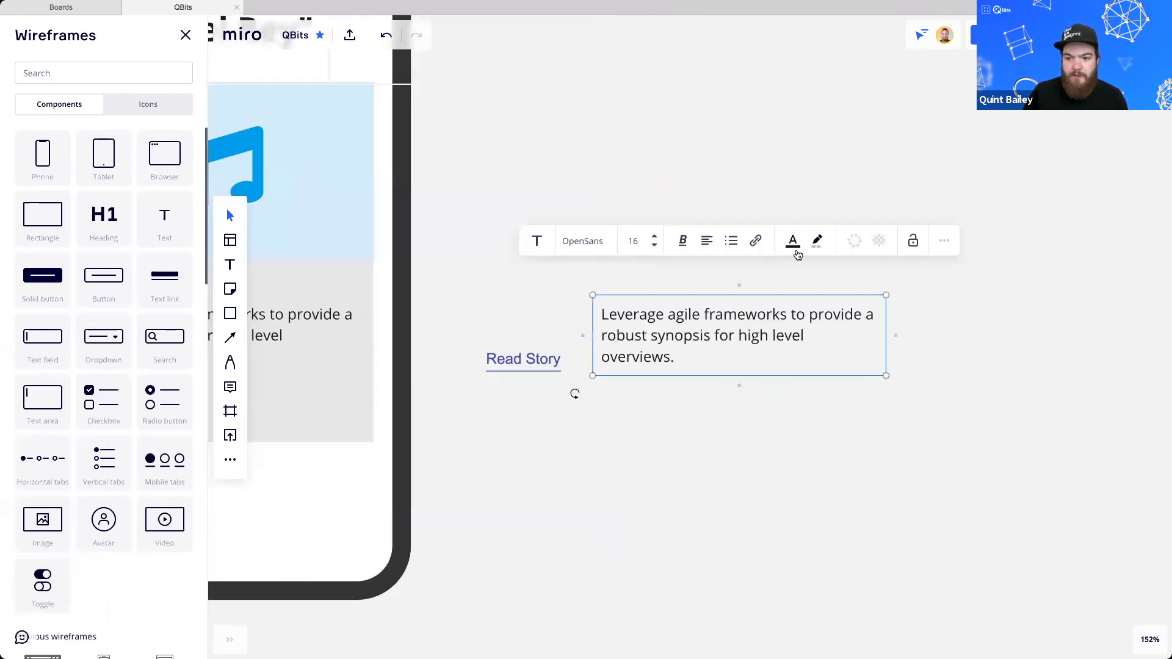
Link the whole duplicated paragraph to scadflux.com
left_click(757, 241)
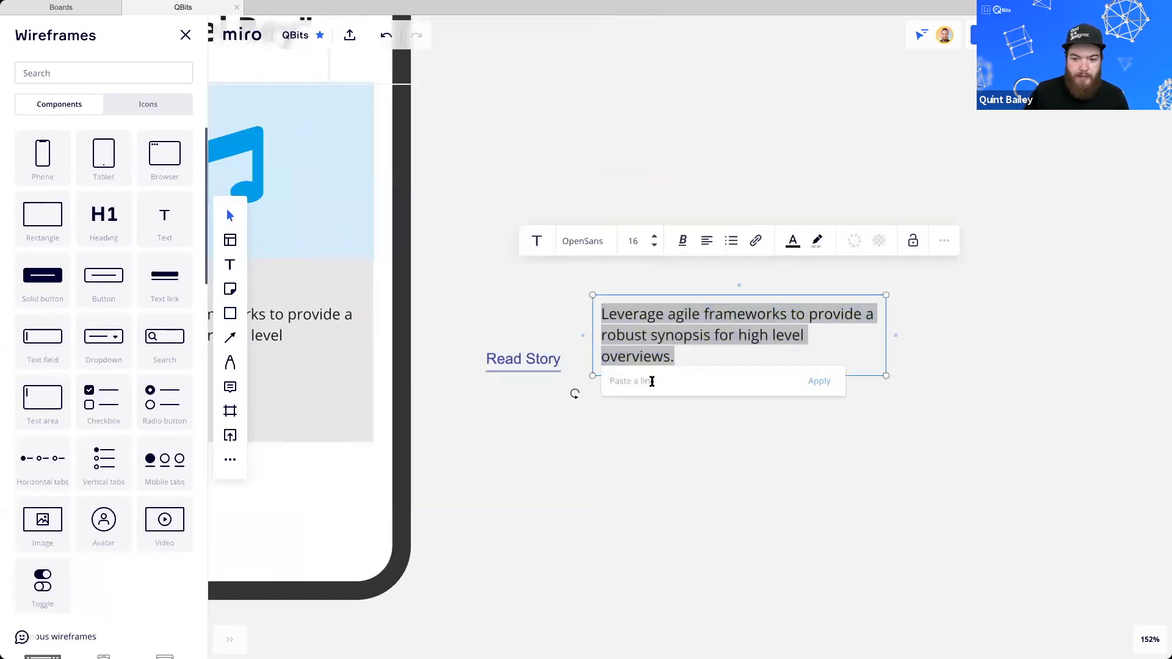
type("scadflux.com")
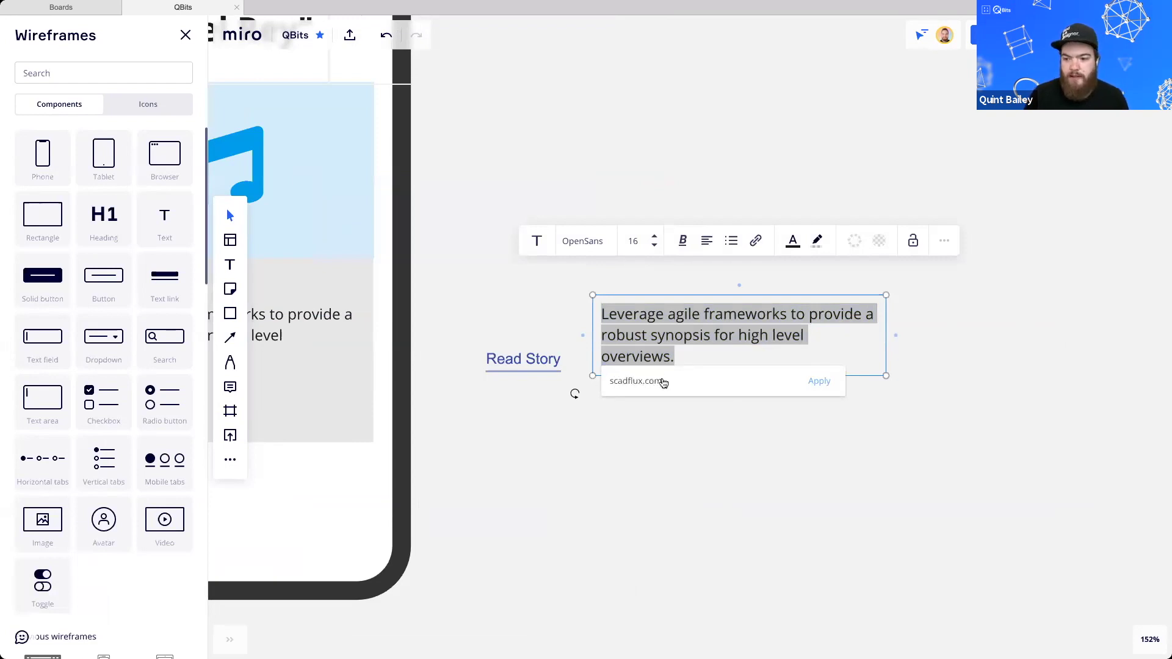
left_click(818, 381)
scroll(720, 348, "left", 2)
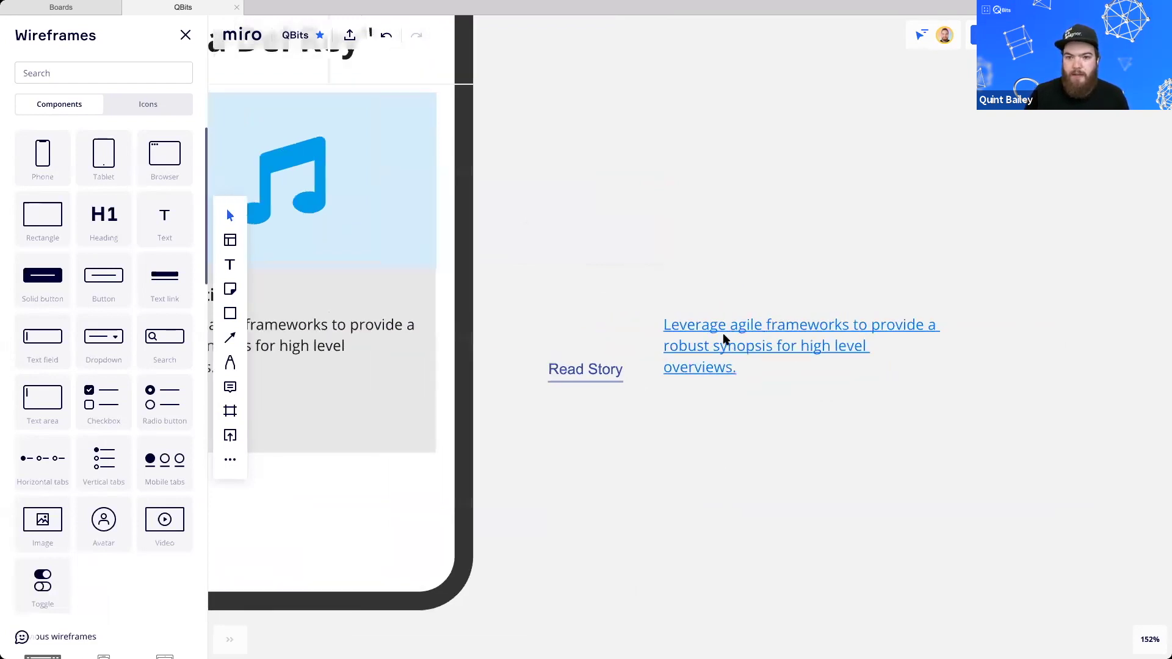
Position the hyperlinked paragraph just above the "Read Story" link for comparison
left_click_drag(723, 340, 641, 269)
left_click(699, 285)
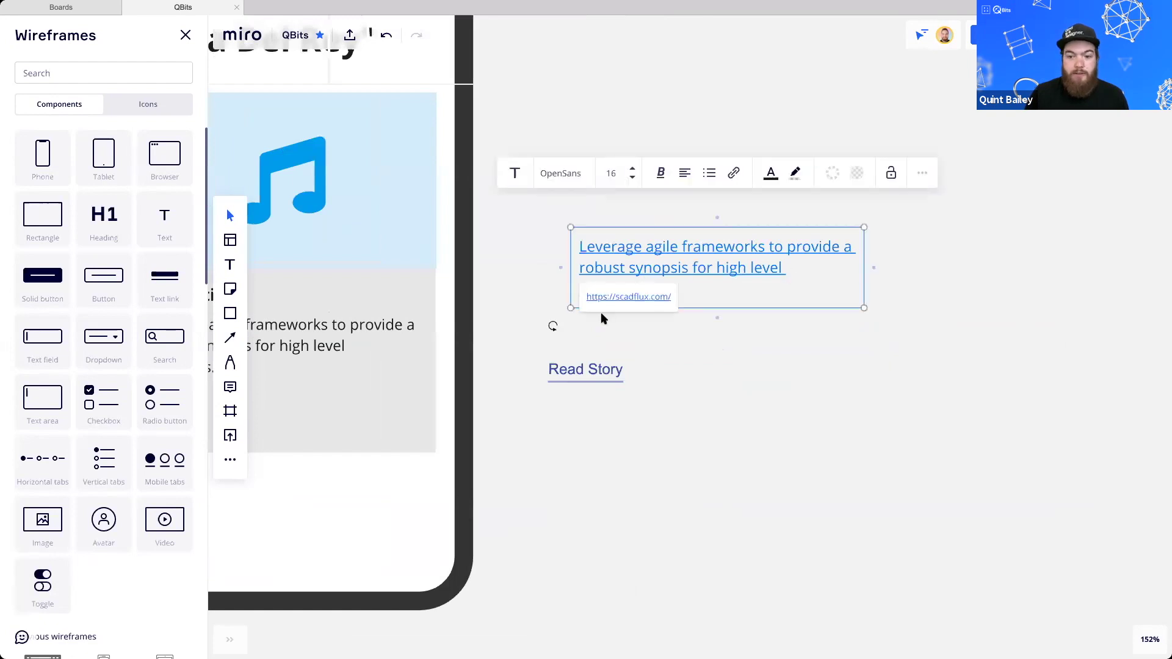
scroll(601, 318, "up", 1)
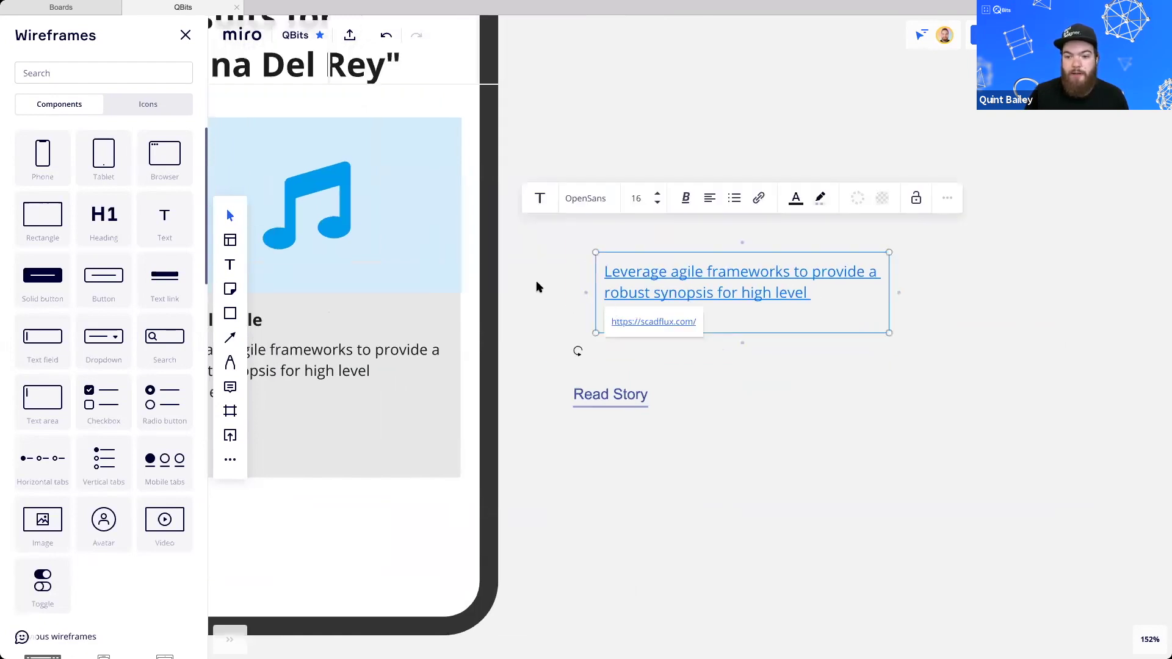
left_click_drag(665, 290, 627, 324)
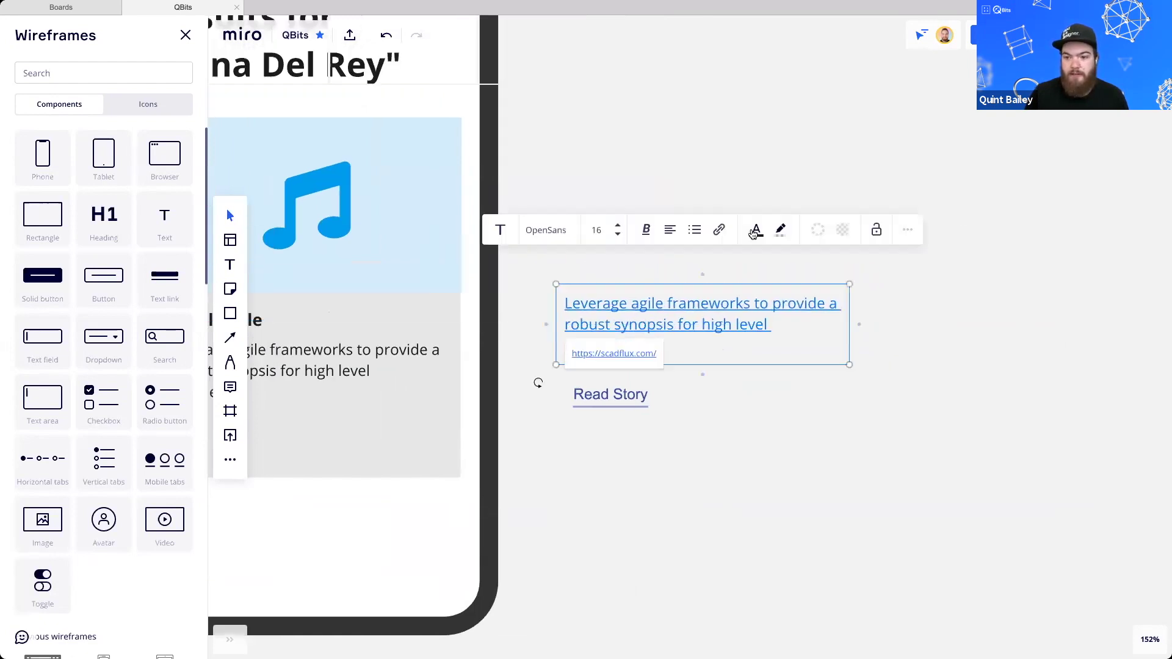
left_click(693, 377)
left_click(658, 339)
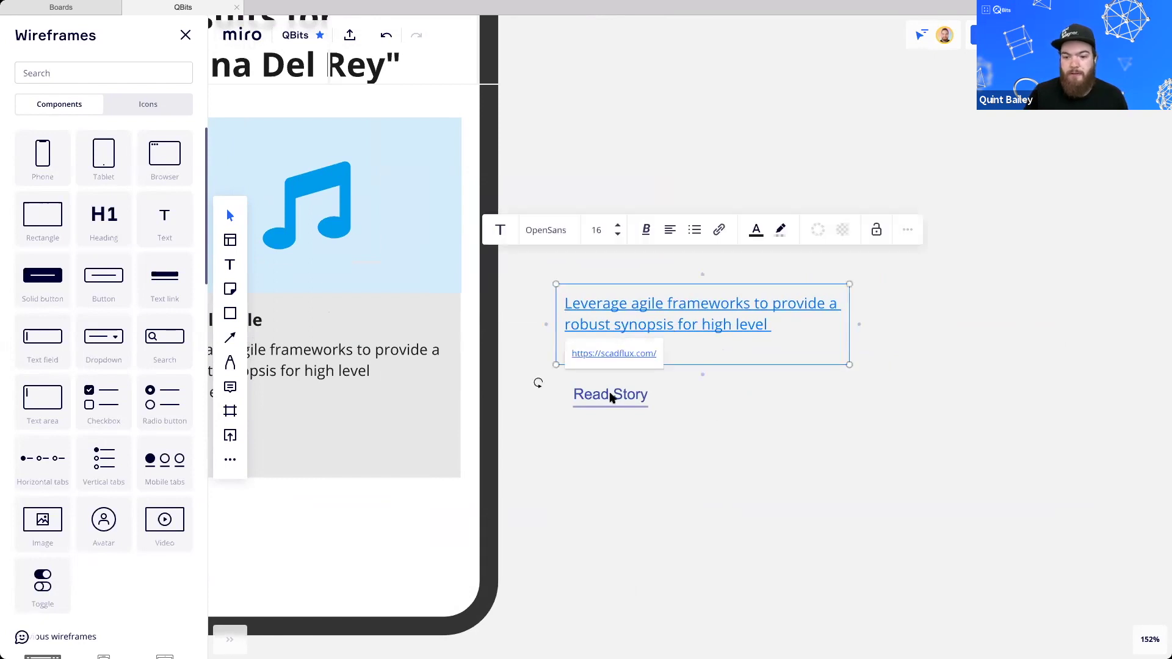
Try the button styles on the "Read Story" component and return it to the text link style
left_click(577, 395)
left_click(521, 330)
left_click(497, 324)
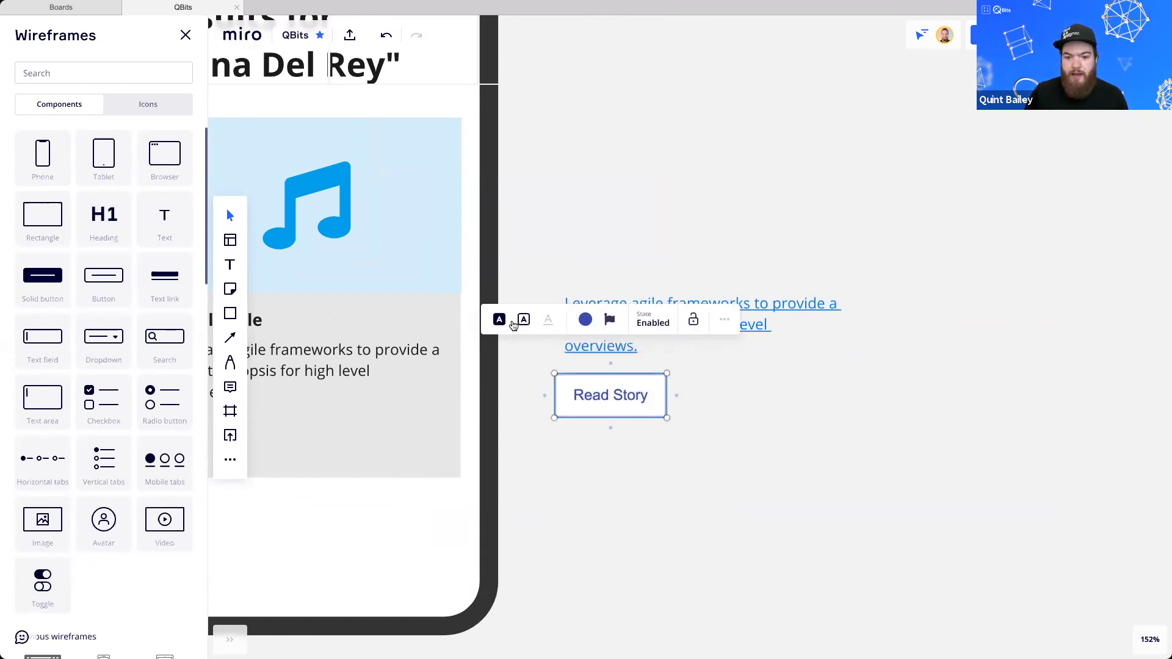
left_click(552, 320)
left_click(653, 369)
left_click(611, 394)
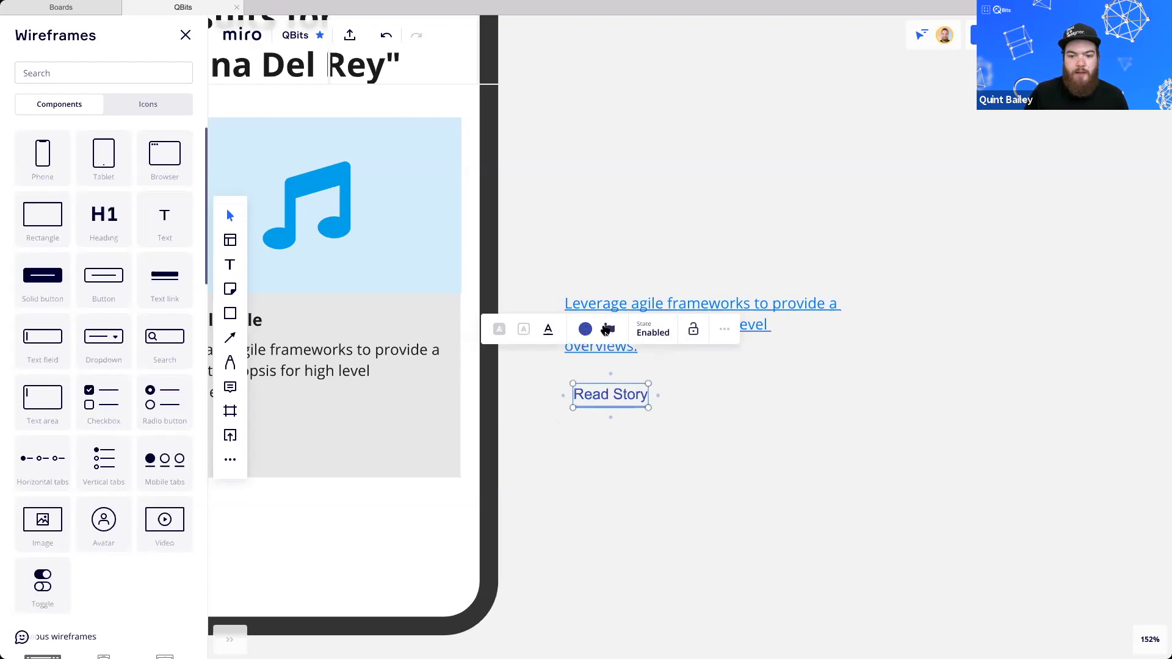
Try the open-envelope icon on the "Read Story" link and undo it
left_click(609, 329)
left_click(540, 442)
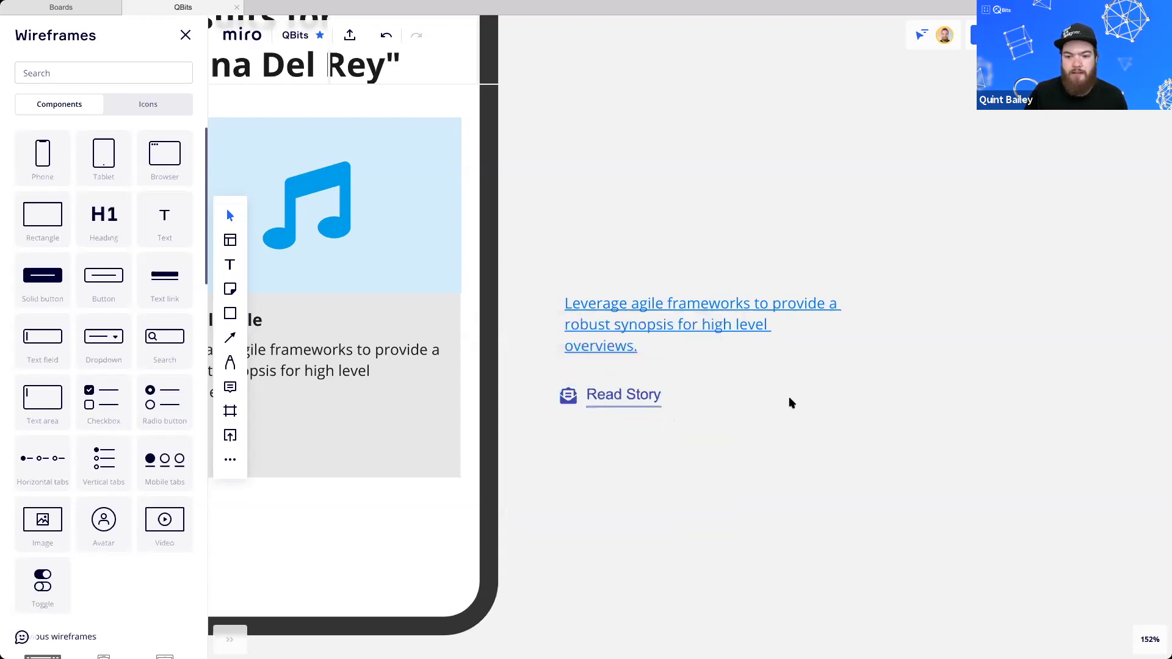
key("super+z")
scroll(780, 418, "left", 3)
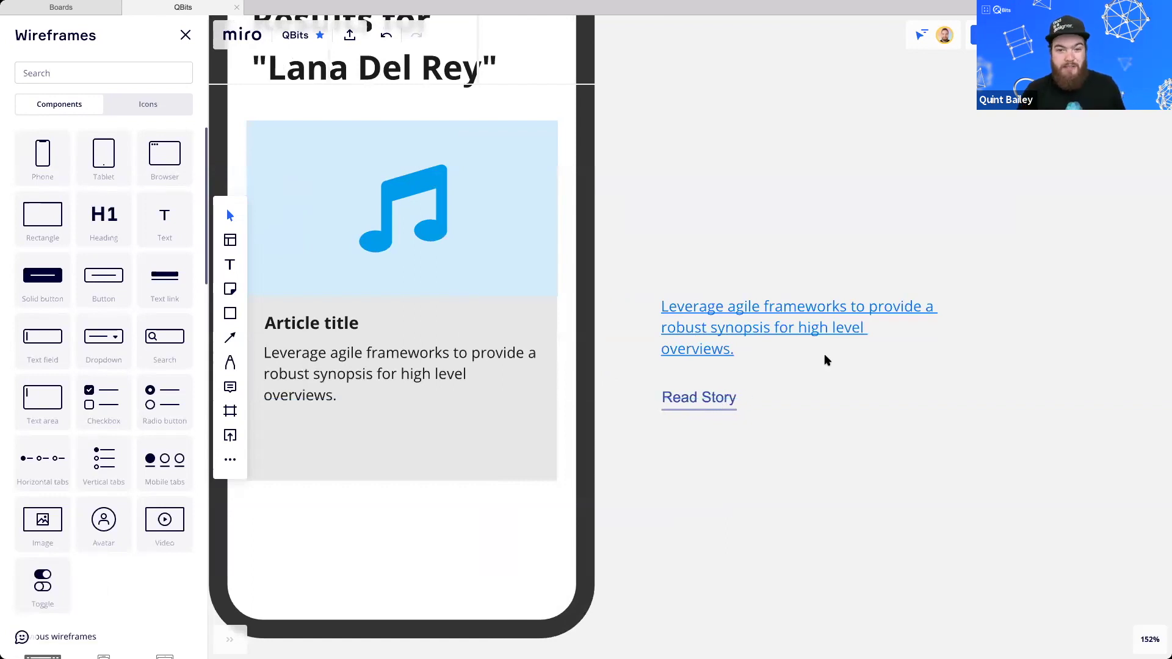
Delete the hyperlinked paragraph copy from the canvas
left_click(718, 315)
key("Delete")
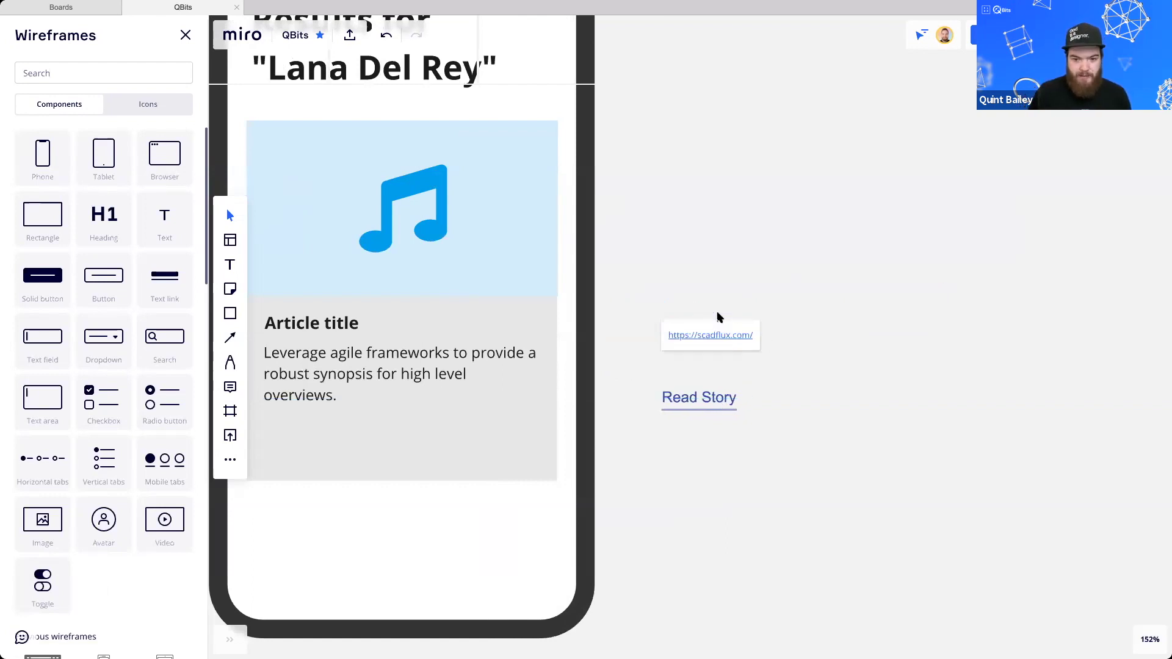
Move the "Read Story" link back into the grey card, directly after "overviews."
scroll(590, 340, "down", 10)
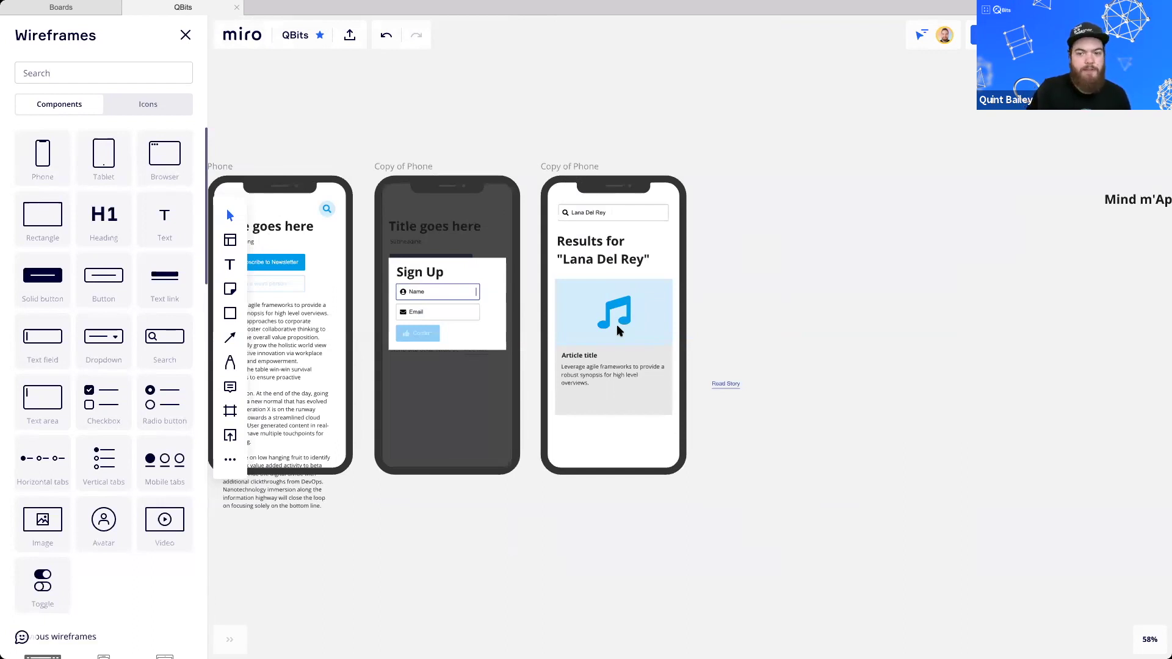
scroll(610, 353, "up", 3)
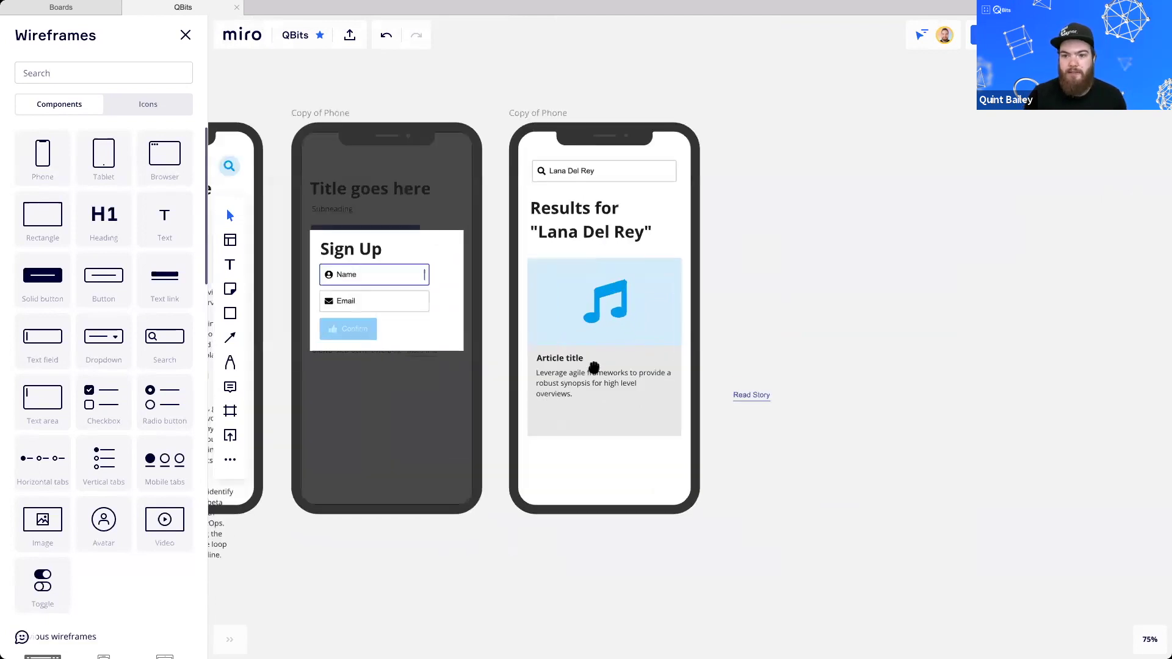
scroll(595, 366, "right", 2)
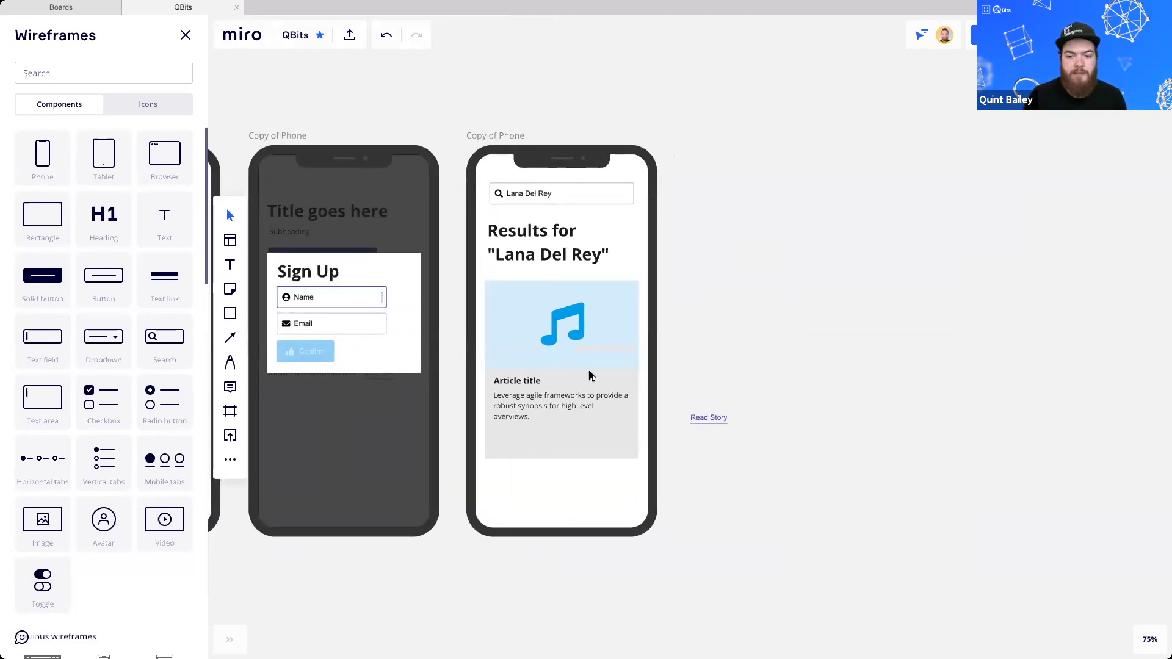
scroll(589, 402, "up", 1)
scroll(601, 401, "right", 2)
left_click_drag(614, 403, 702, 463)
left_click_drag(661, 431, 505, 430)
scroll(510, 447, "up", 5)
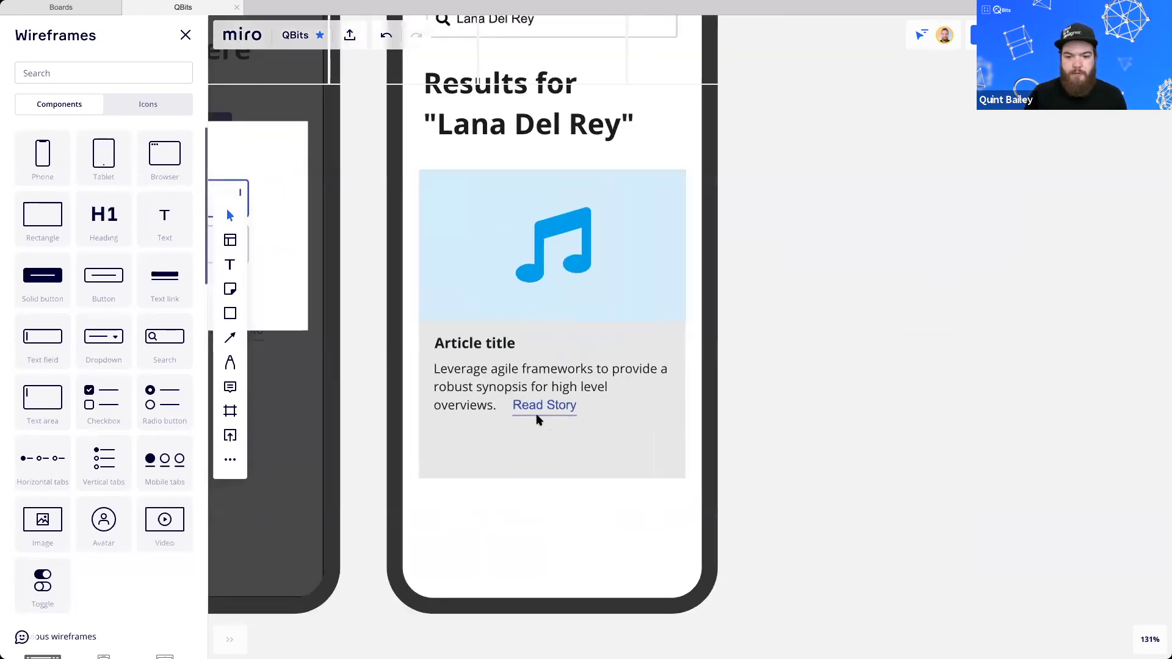
Place thumbs-up, star and paper-plane icons in a row below the paragraph in the grey article card
scroll(488, 390, "right", 1)
scroll(514, 393, "right", 1)
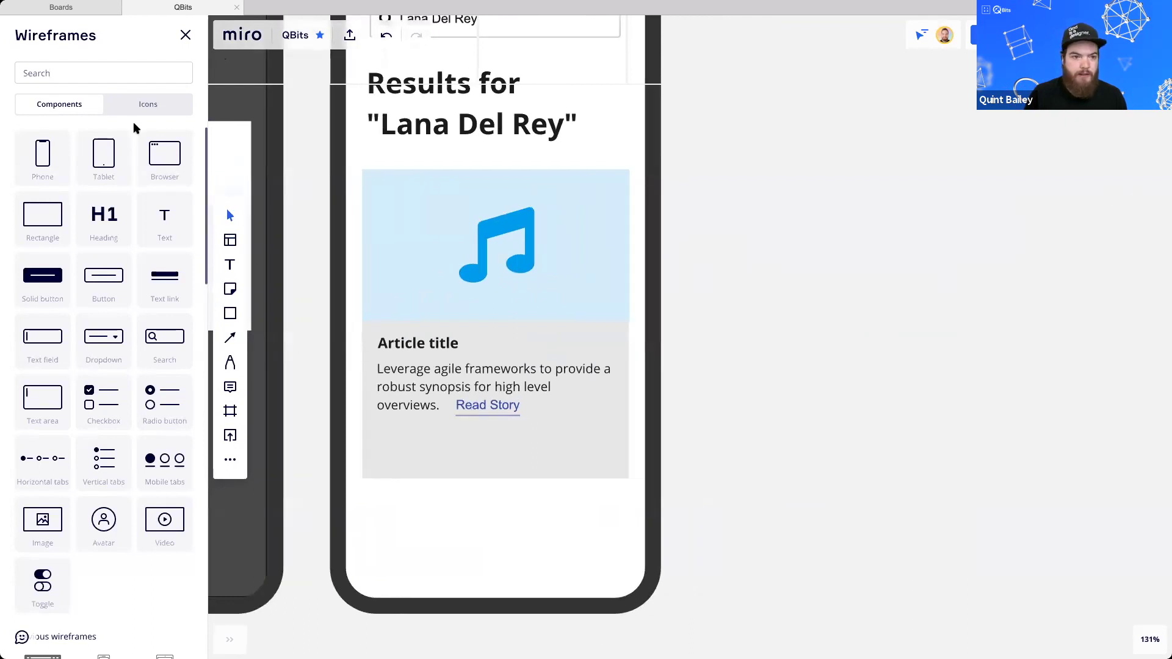
left_click(144, 105)
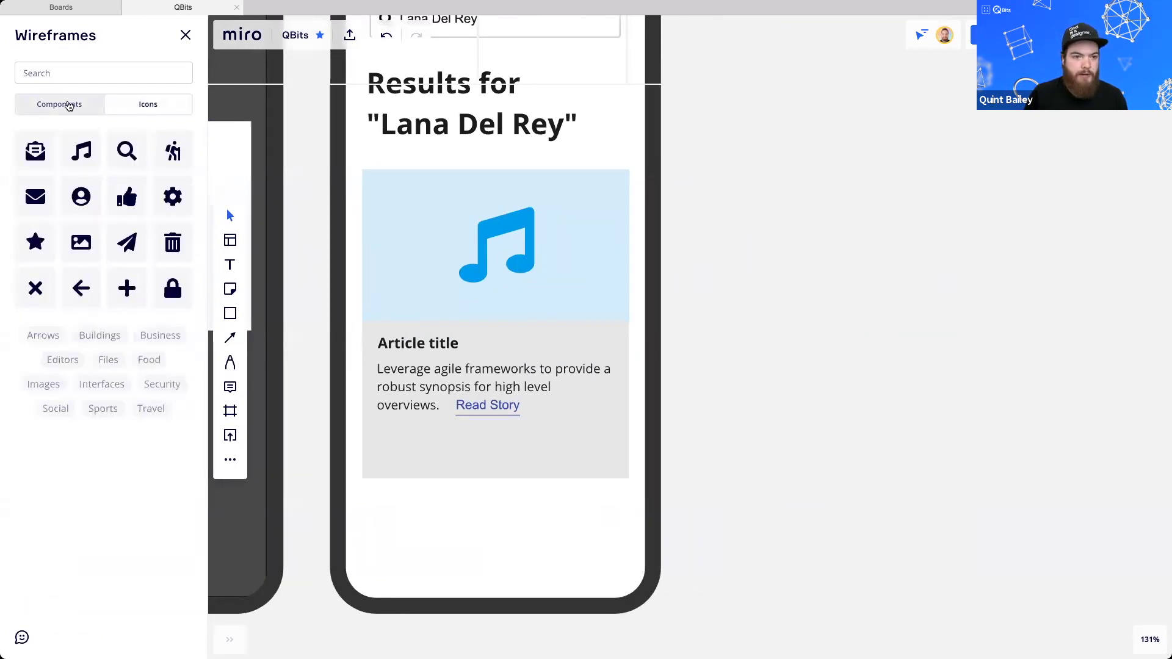
left_click(72, 74)
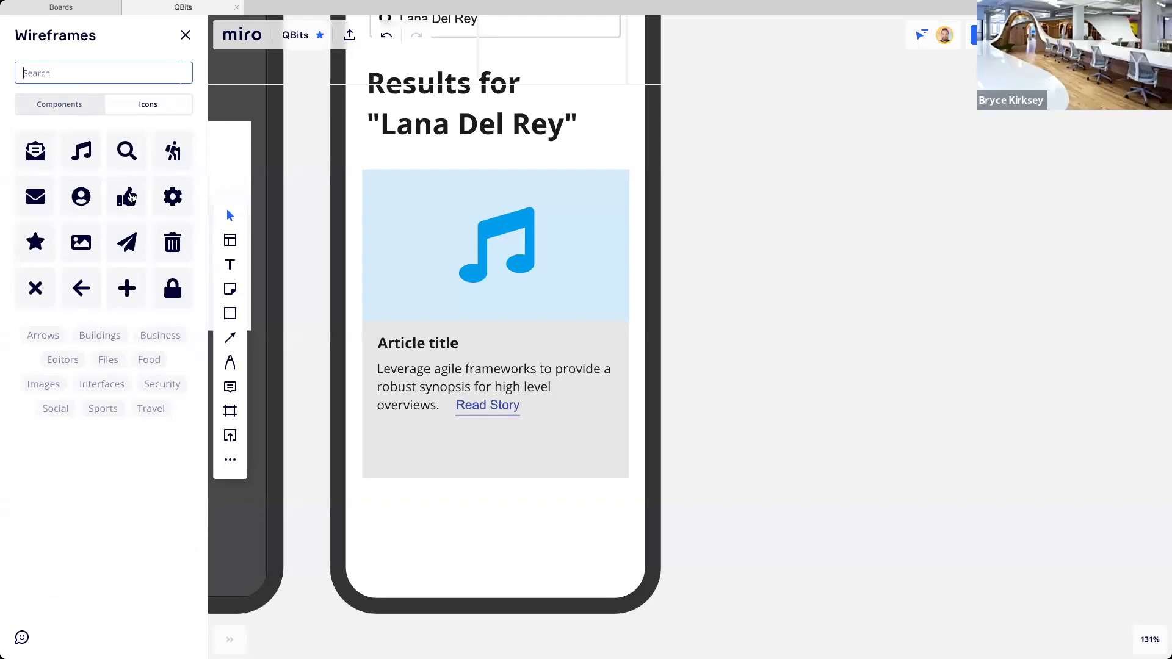
left_click_drag(127, 200, 391, 461)
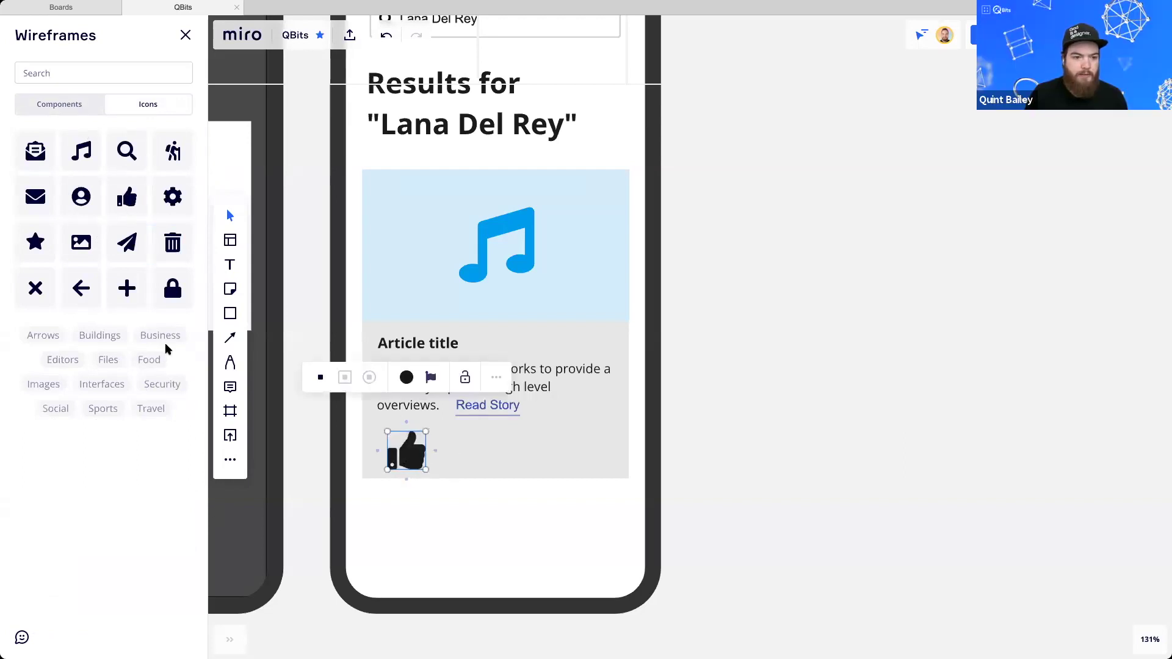
left_click_drag(478, 456, 478, 457)
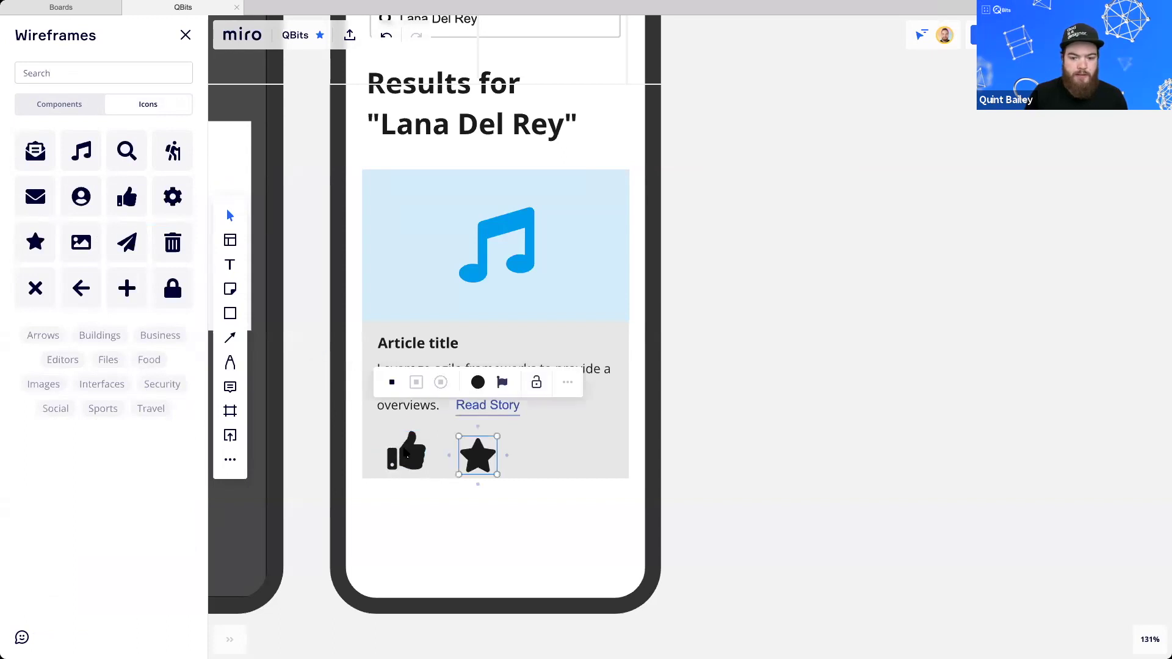
left_click_drag(408, 455, 471, 446)
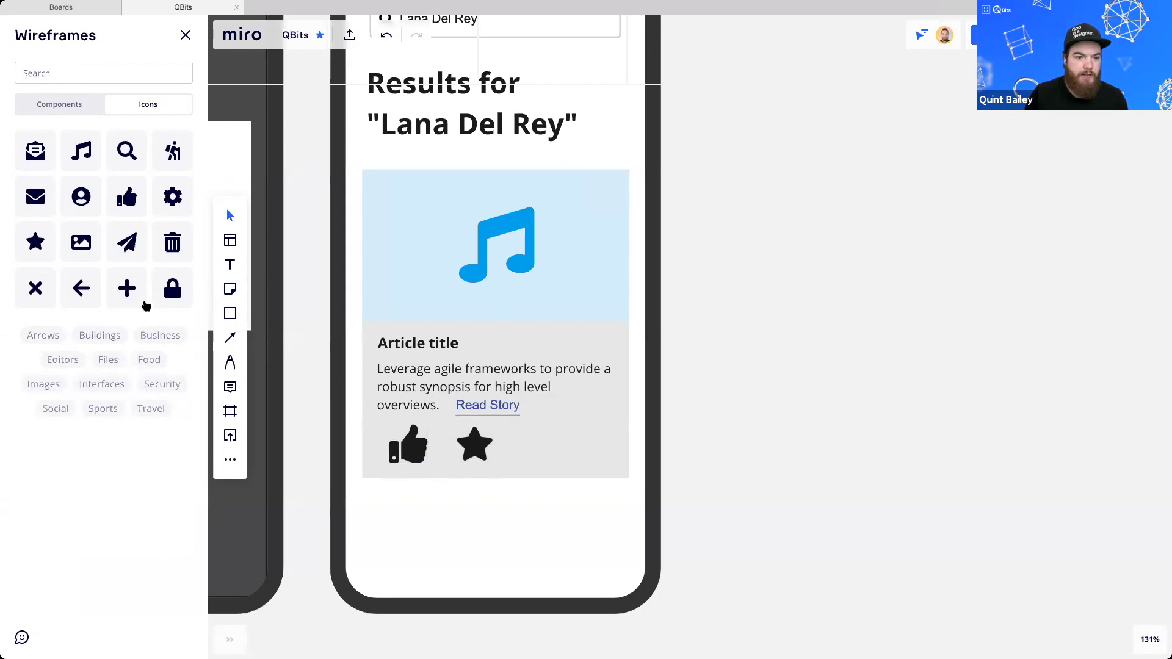
left_click_drag(130, 242, 562, 446)
Recolour the thumbs-up, star and paper-plane icons in the article card blue
left_click(479, 441, "shift")
left_click(407, 447, "shift")
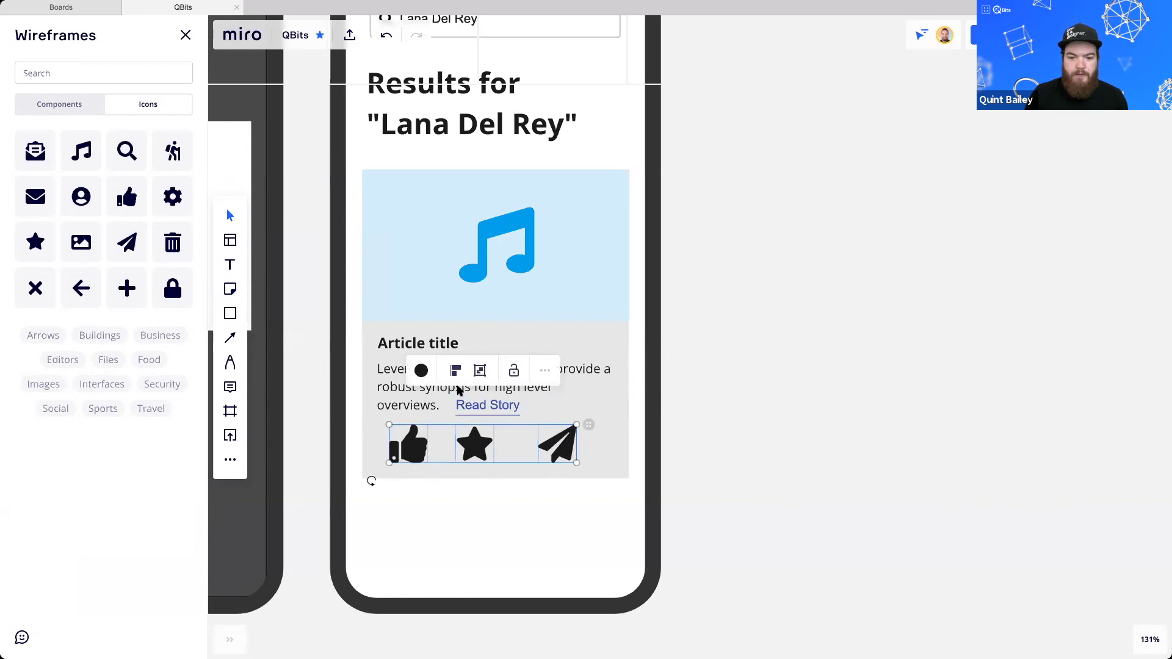
left_click(422, 370)
left_click(408, 477)
left_click(860, 478)
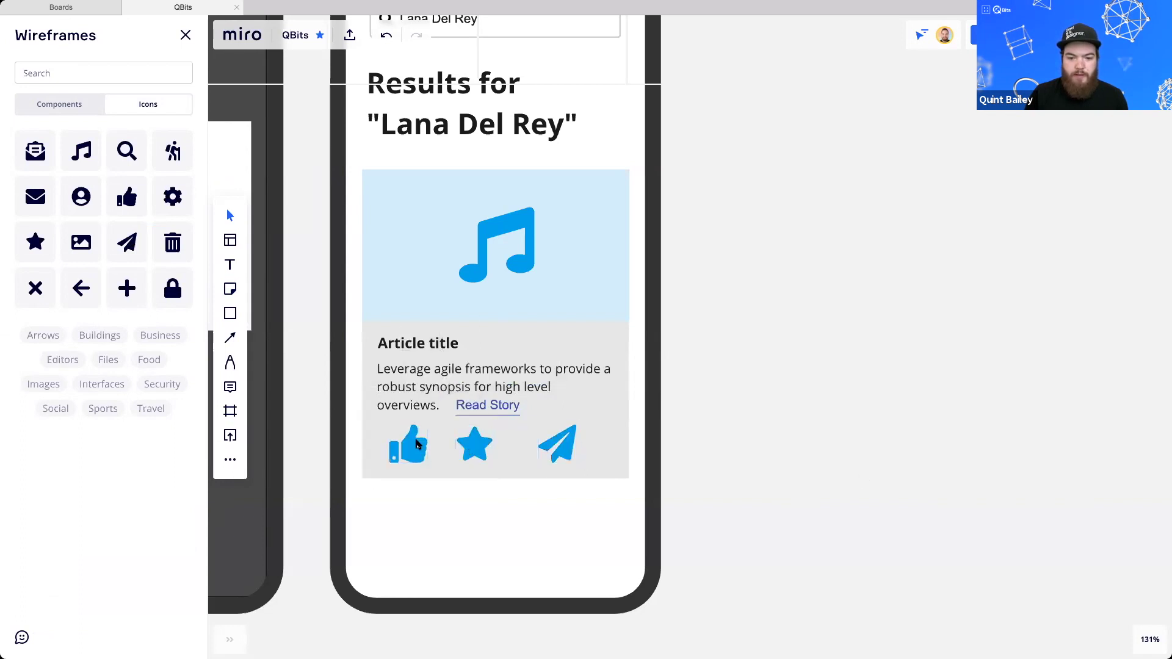
Give the thumbs-up icon a circular background and shrink it to fit below the article text
left_click(408, 444)
left_click(371, 371)
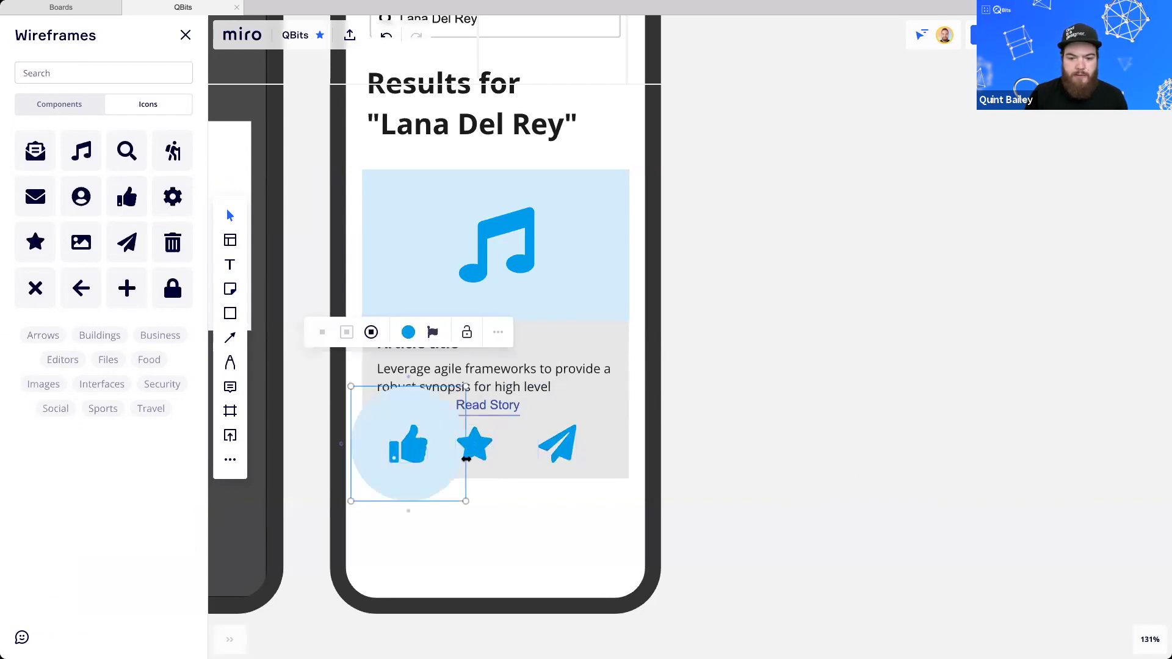
left_click_drag(465, 459, 448, 459)
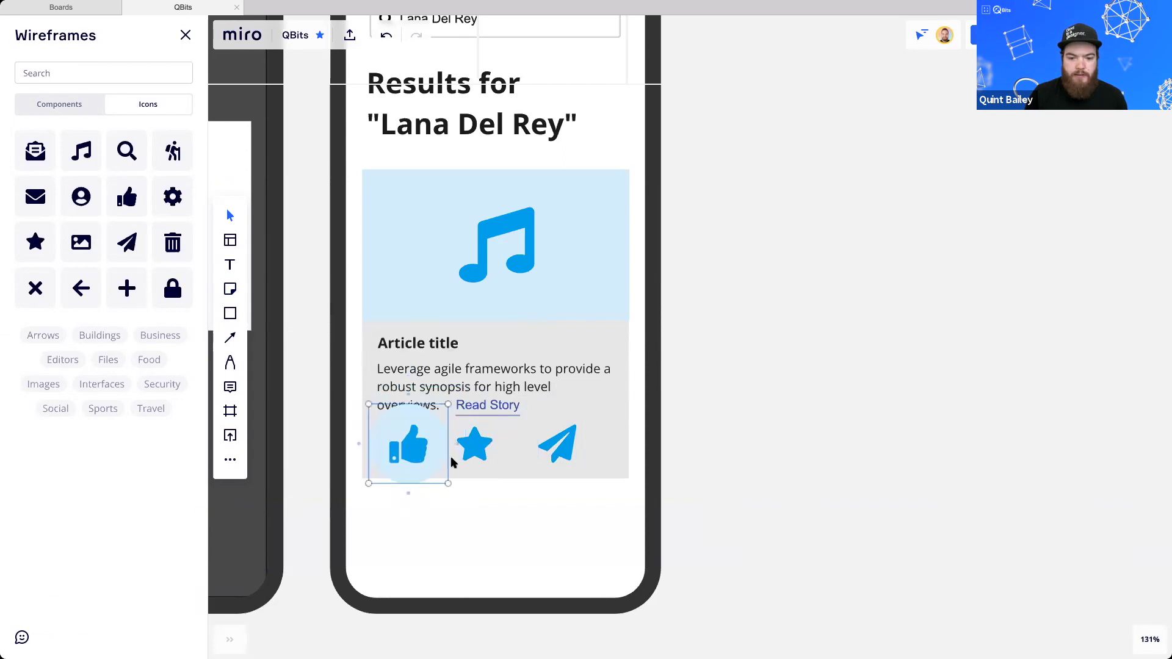
left_click_drag(448, 404, 422, 425)
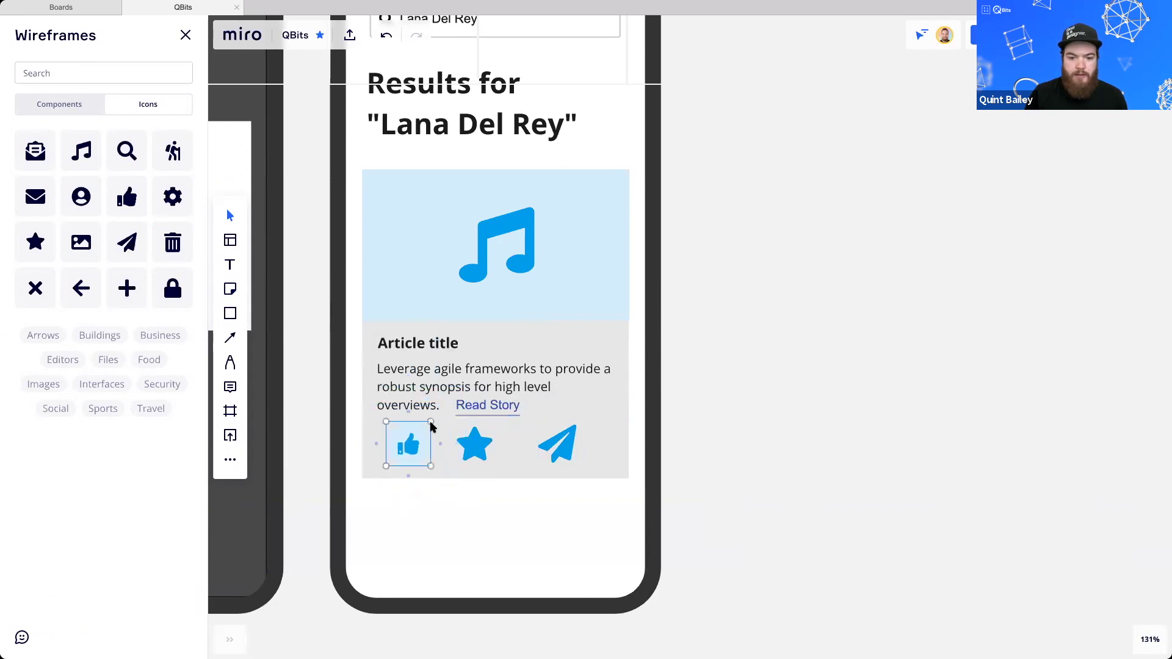
Delete the star and paper-plane icons and line up the thumbs-up icon with the paragraph's left edge
left_click(487, 446)
key("Delete")
key("Delete")
left_click(395, 452)
Duplicate the circled thumbs-up icon beside itself and change the copy to the bookmark icon, searching for "book"
left_click_drag(397, 449, 452, 449)
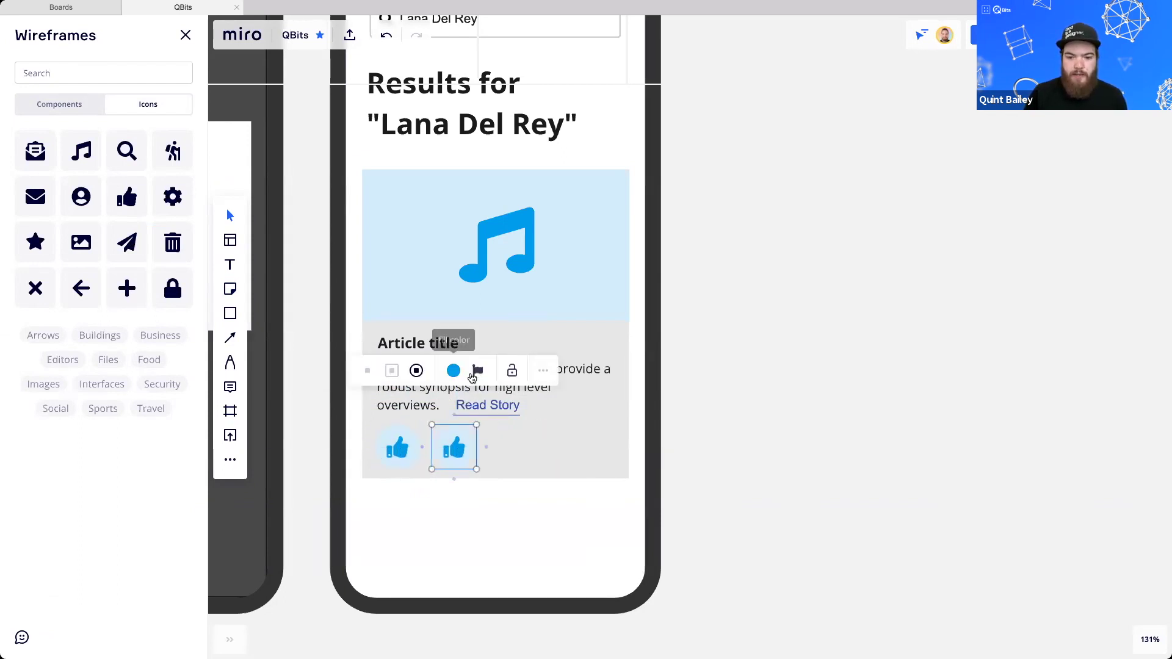
left_click(477, 370)
type("book")
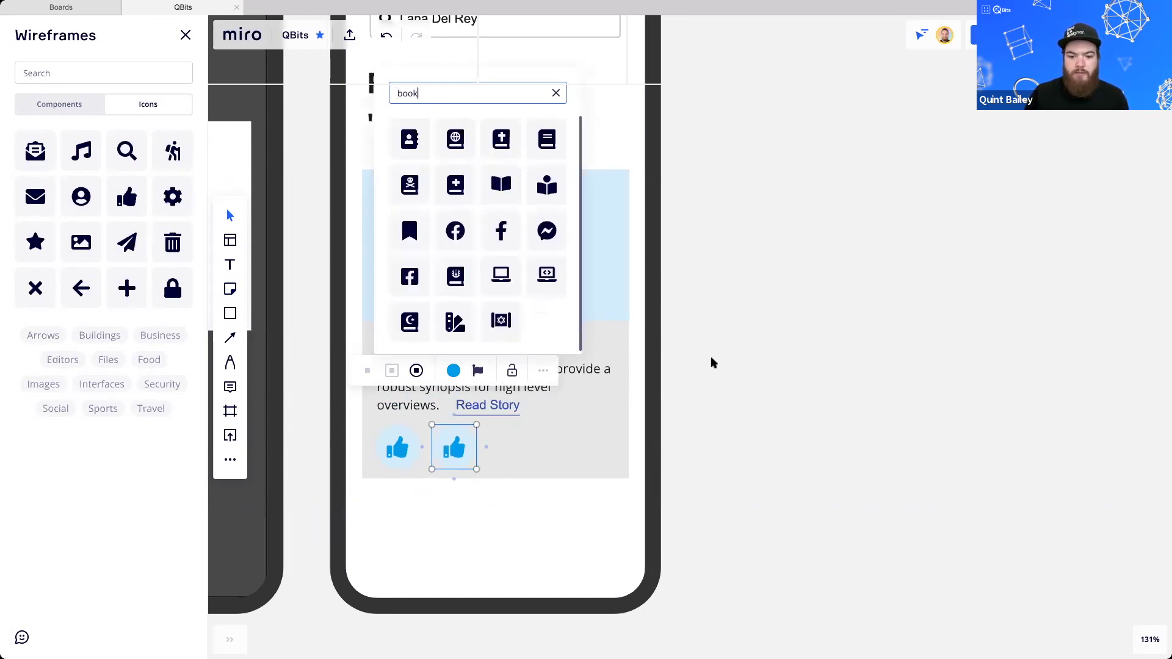
left_click(409, 231)
Duplicate the bookmark icon to its right and change the copy to the boxed-arrow share icon, searching for "share"
left_click_drag(453, 452, 519, 447)
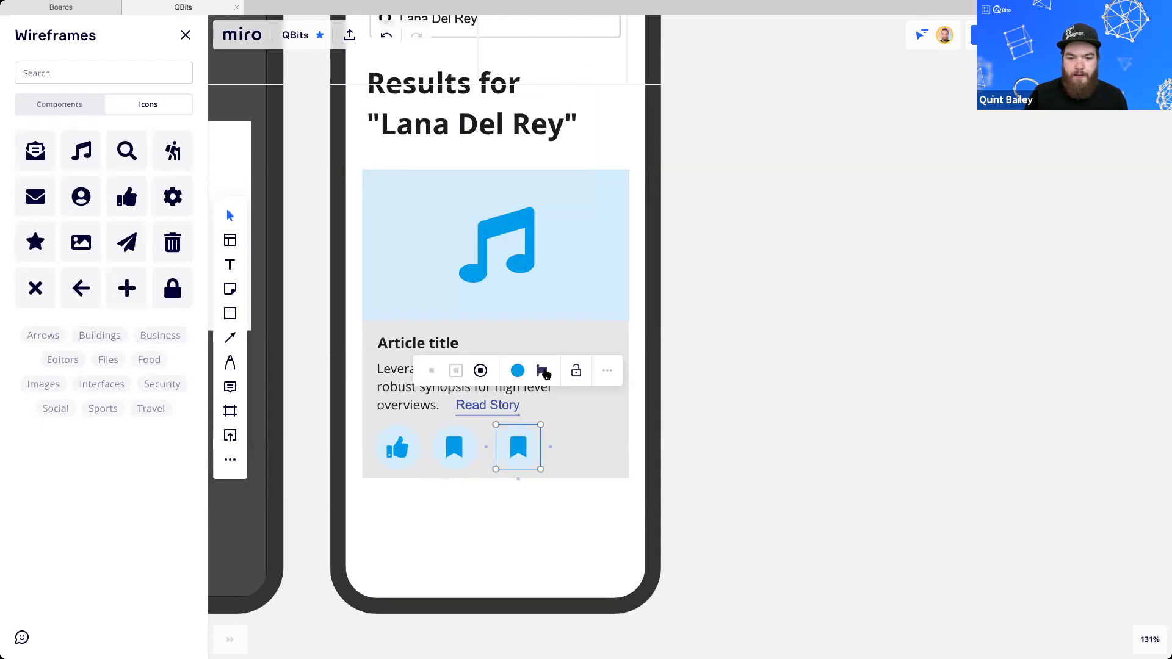
left_click(542, 371)
type("share")
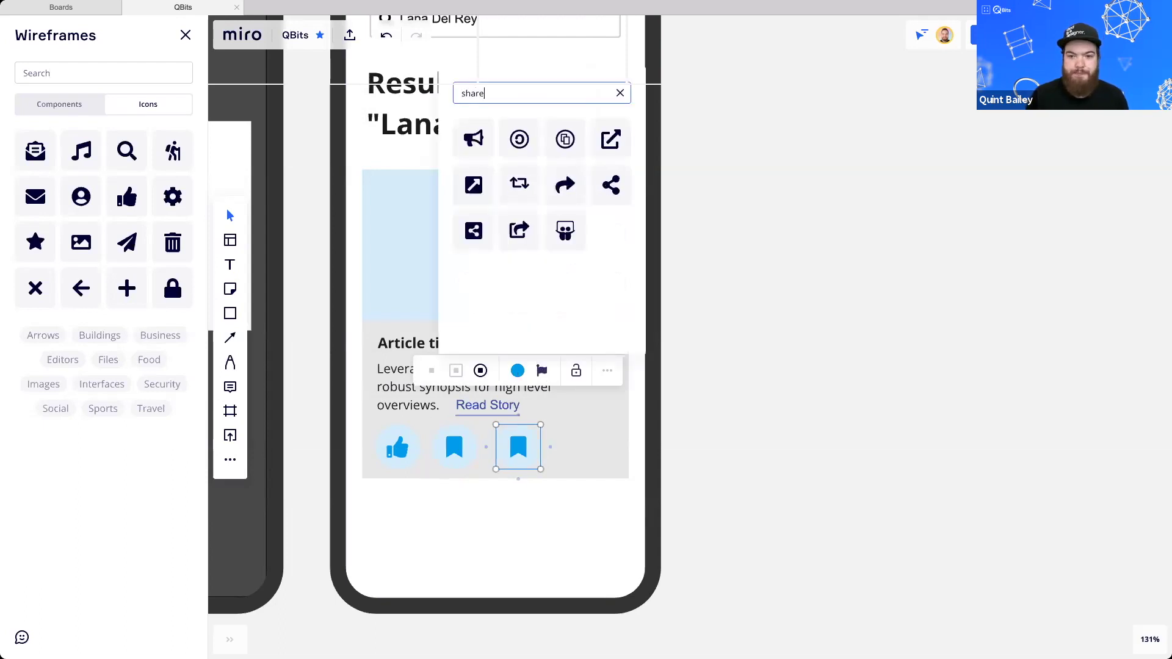
left_click(519, 232)
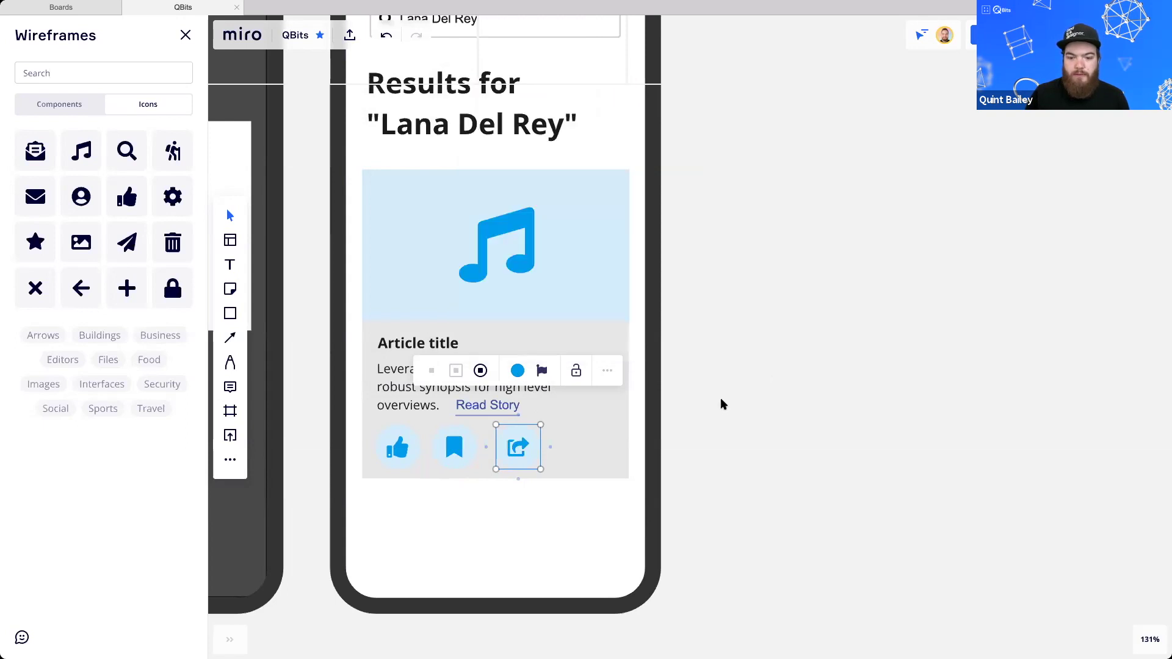
left_click(722, 403)
Spread the thumbs-up, bookmark and share icons evenly across the width of the article card
left_click(522, 452)
left_click(521, 452)
left_click(454, 451, "shift")
left_click(395, 449, "shift")
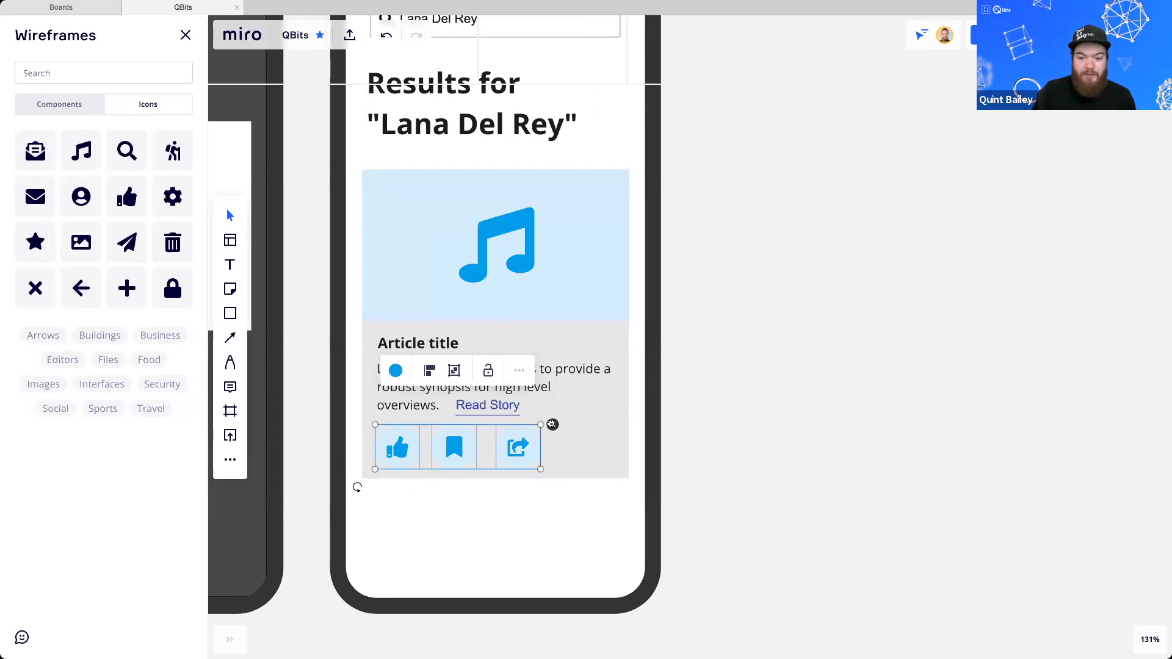
left_click_drag(555, 426, 629, 442)
left_click(748, 444)
Close the wireframe component and icon library
scroll(540, 346, "down", 2)
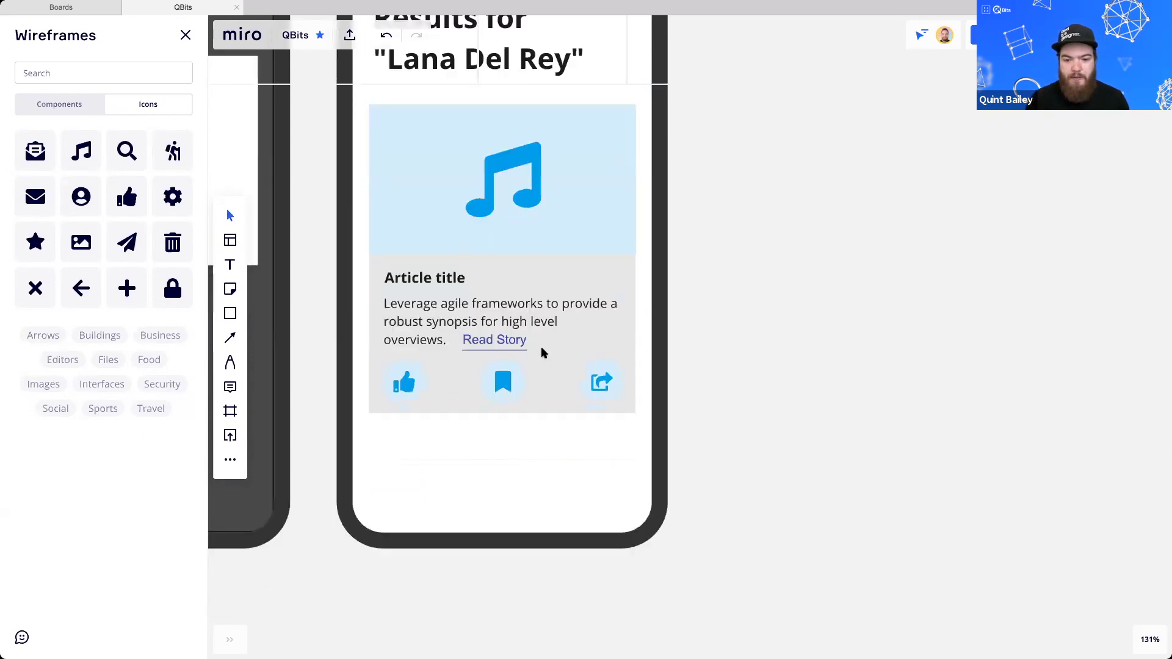
scroll(501, 348, "down", 5)
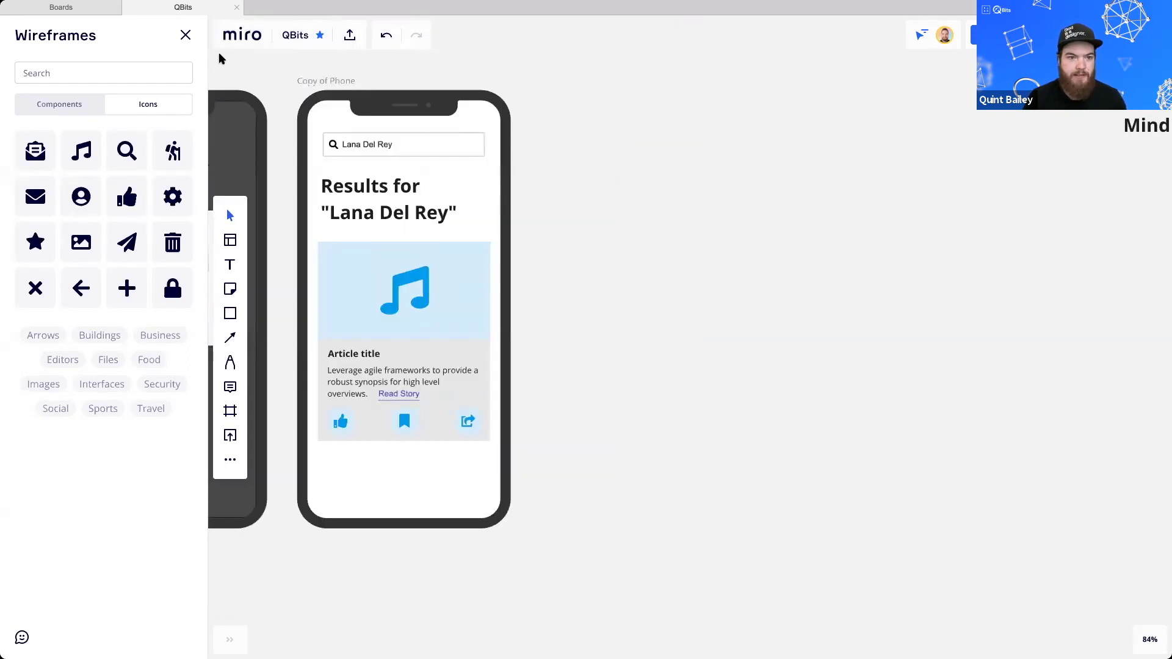
left_click(186, 35)
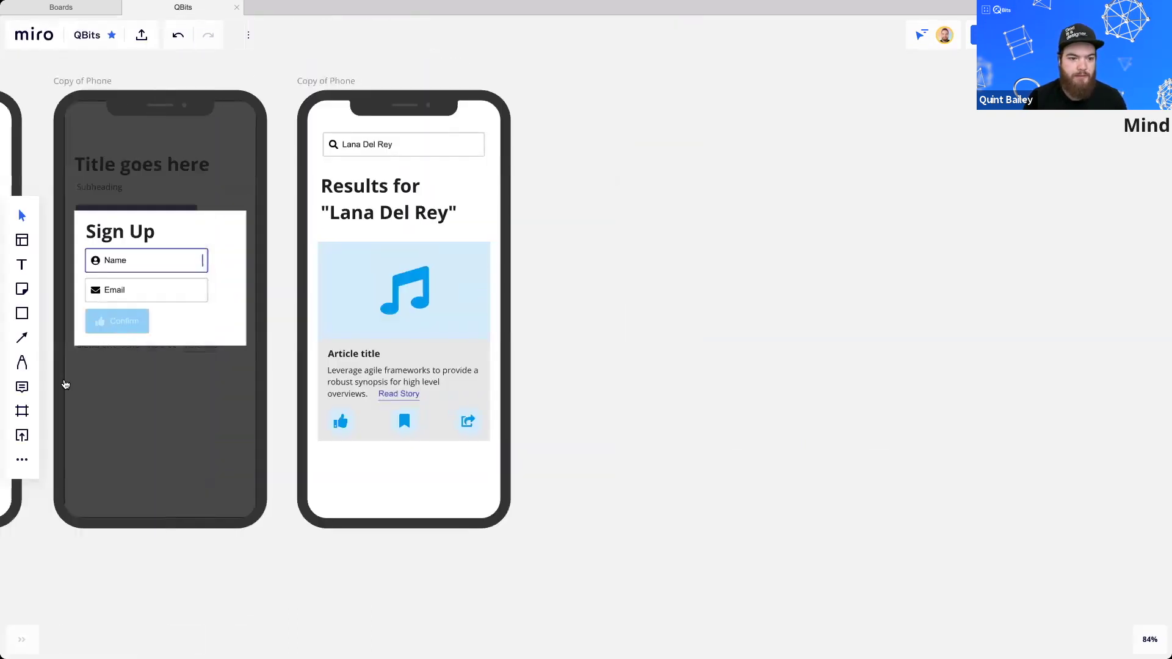
Bulk-add seven sticky notes with the texts eiojepje, pe, pihe, pihep, iehpeih, ephep and hepie
left_click(21, 288)
left_click(72, 491)
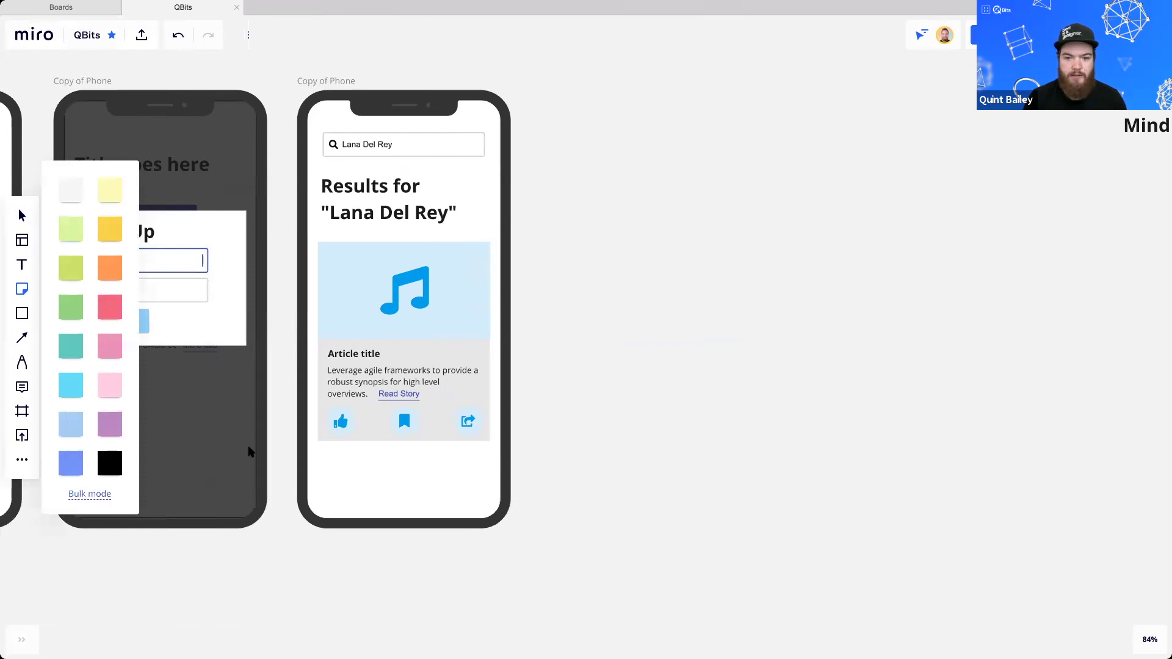
type("eiojepje")
key("Return")
type("pe")
key("Return")
type("pihe")
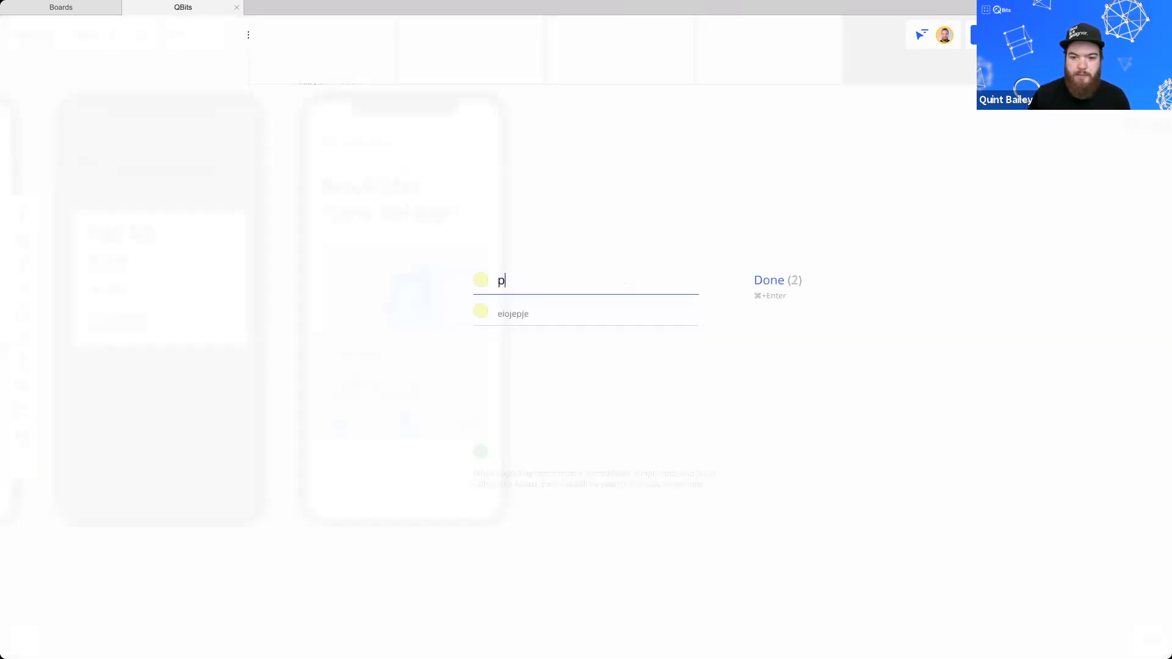
key("Return")
type("pihep")
key("Return")
type("iehpeih")
key("Return")
type("ephep")
key("Return")
type("hepie")
key("Return")
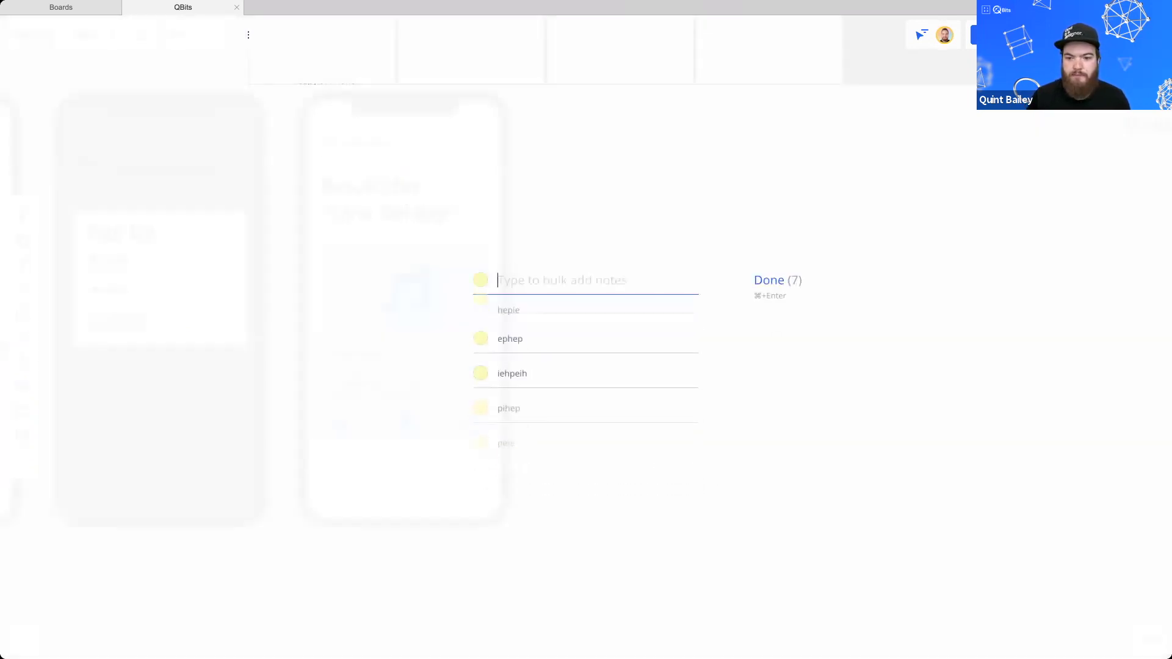
left_click(770, 281)
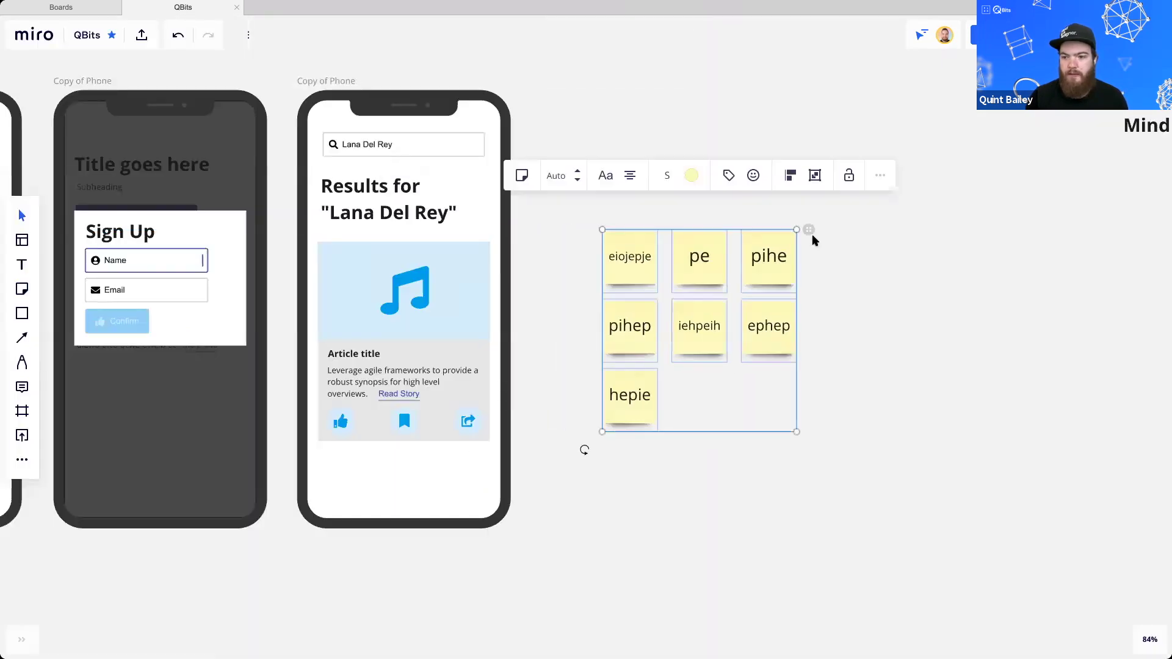
Reflow the selected sticky notes into a single row and back into a grid four notes wide
left_click_drag(809, 229, 1027, 254)
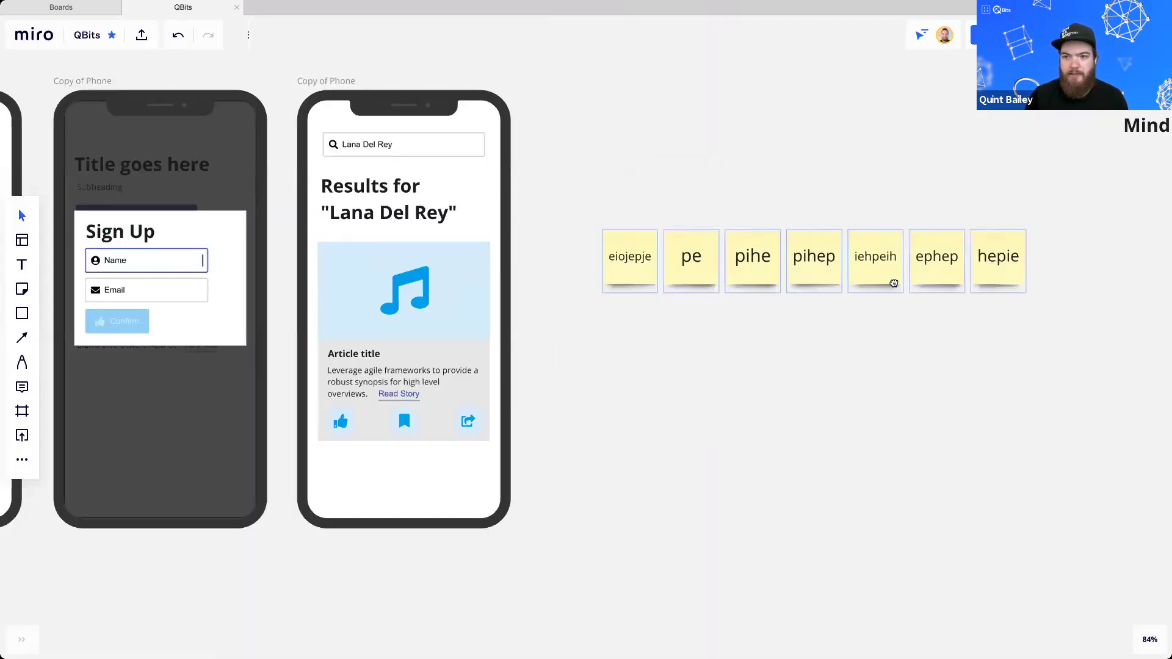
left_click_drag(893, 283, 845, 315)
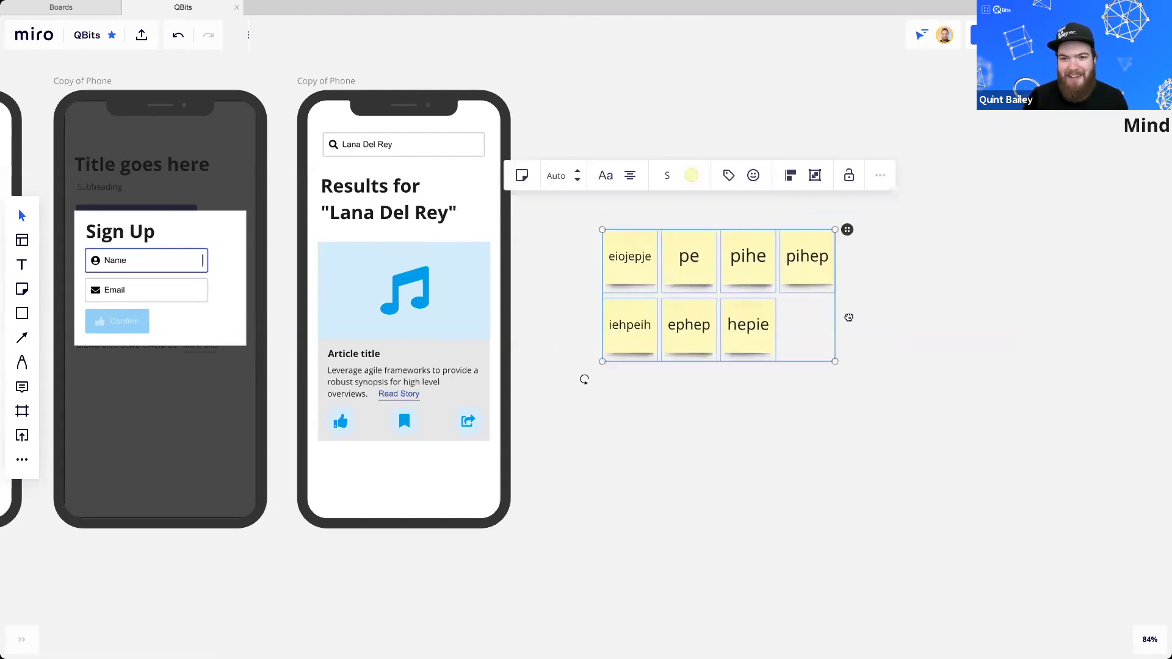
View the alignment options for the upper row and for the lower row of sticky notes
left_click(555, 203)
left_click_drag(897, 314, 566, 168)
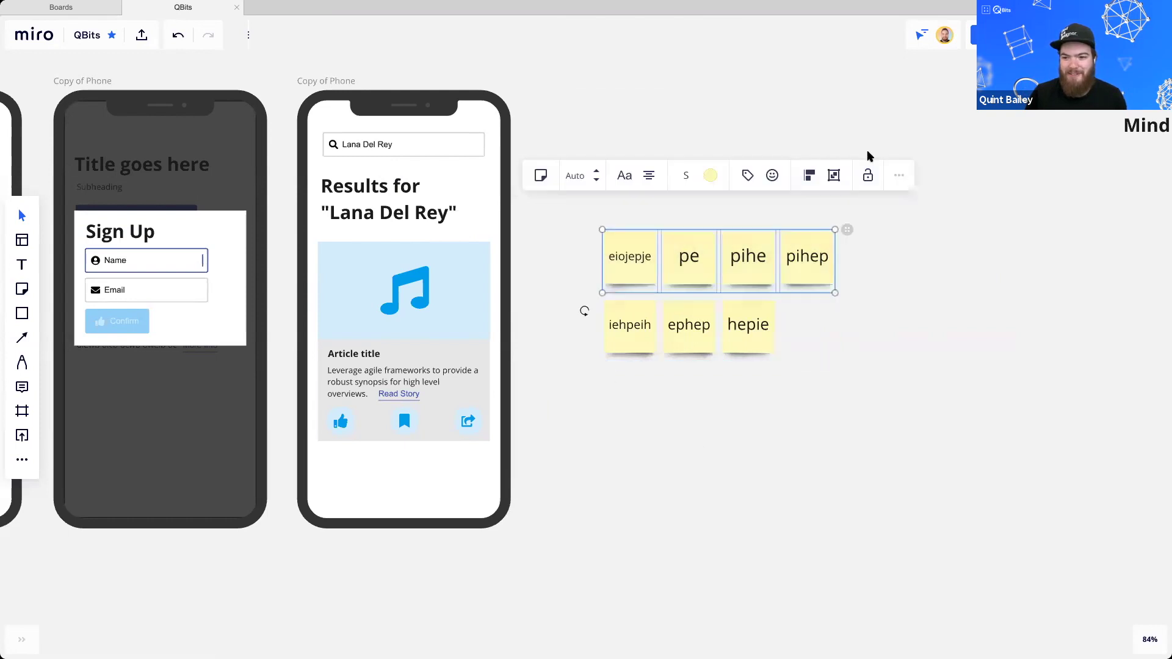
left_click(809, 175)
left_click(893, 208)
left_click(600, 328)
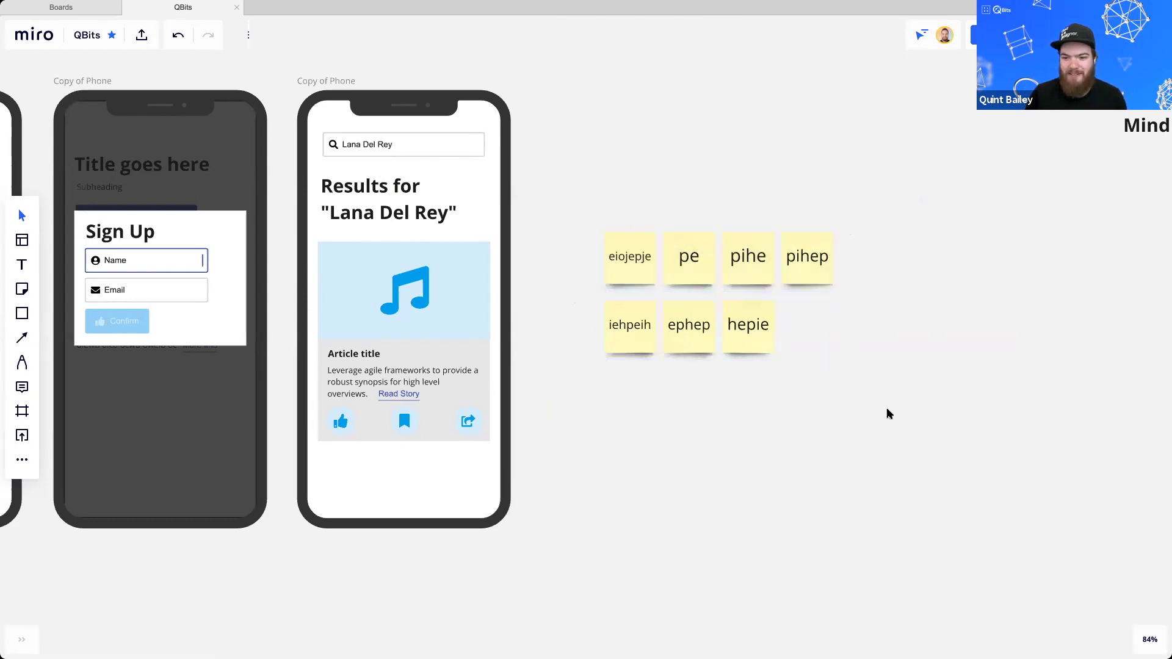
left_click_drag(812, 378, 568, 290)
left_click(780, 243)
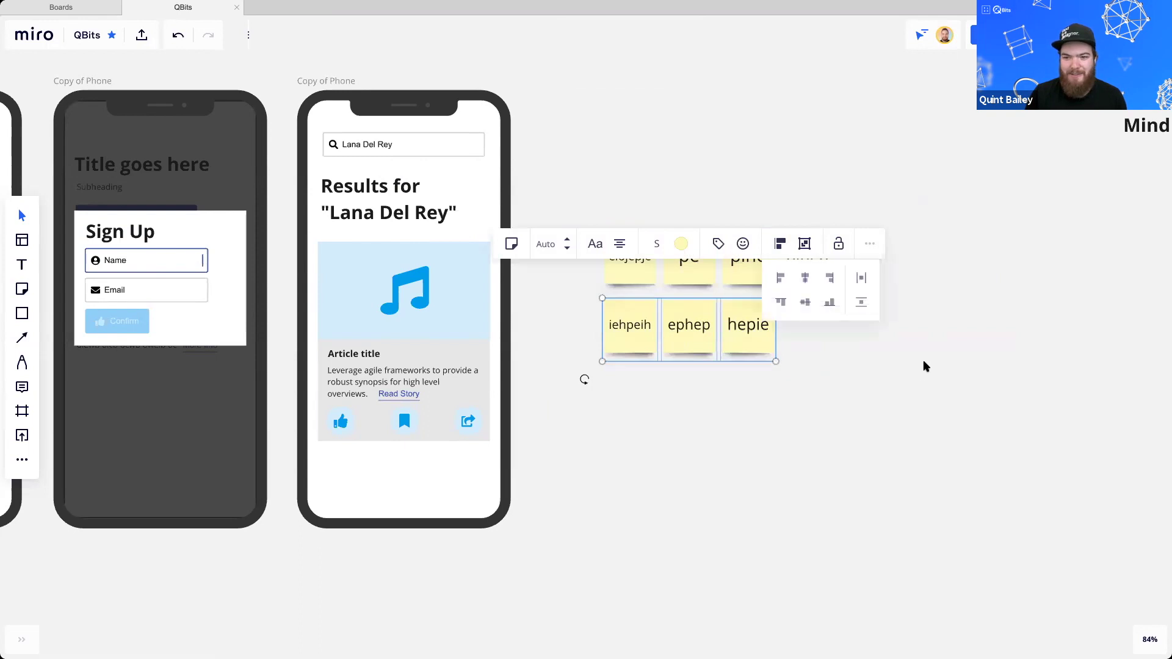
Delete all seven sticky notes beside the search results phone
left_click(618, 377)
left_click_drag(583, 199, 968, 439)
key("Delete")
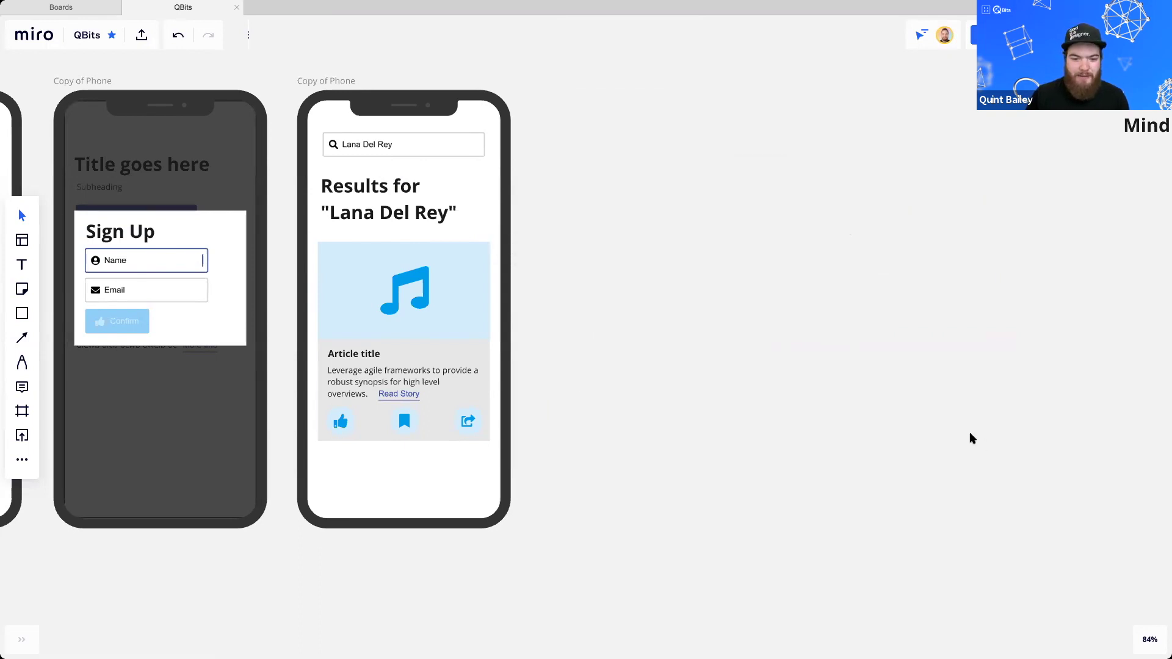
Try resizing the article card's objects together as one selection and undo the changes
scroll(682, 450, "left", 5)
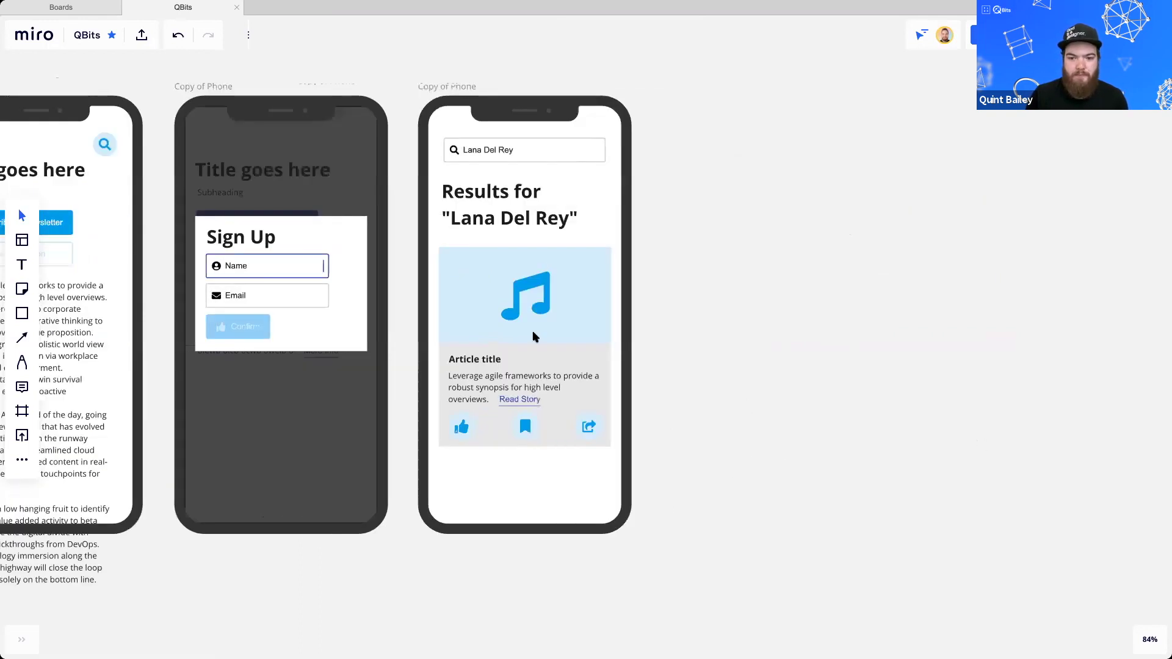
left_click_drag(705, 498, 419, 236)
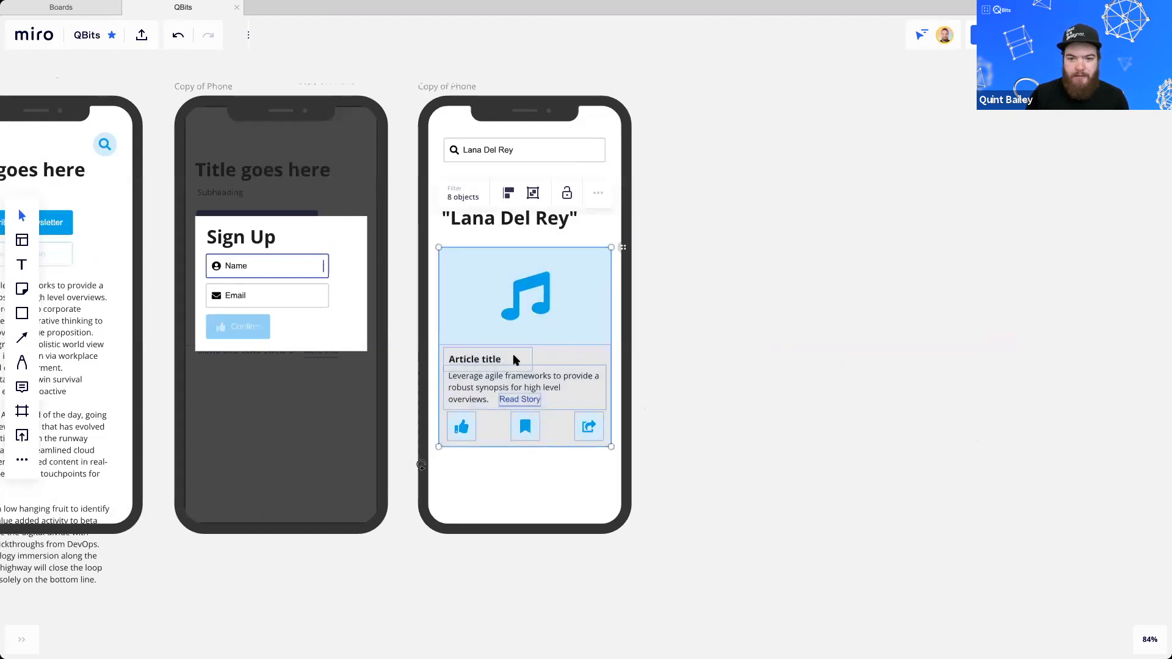
scroll(537, 374, "left", 2)
left_click_drag(715, 494, 547, 441)
key("super+z")
key("super+z")
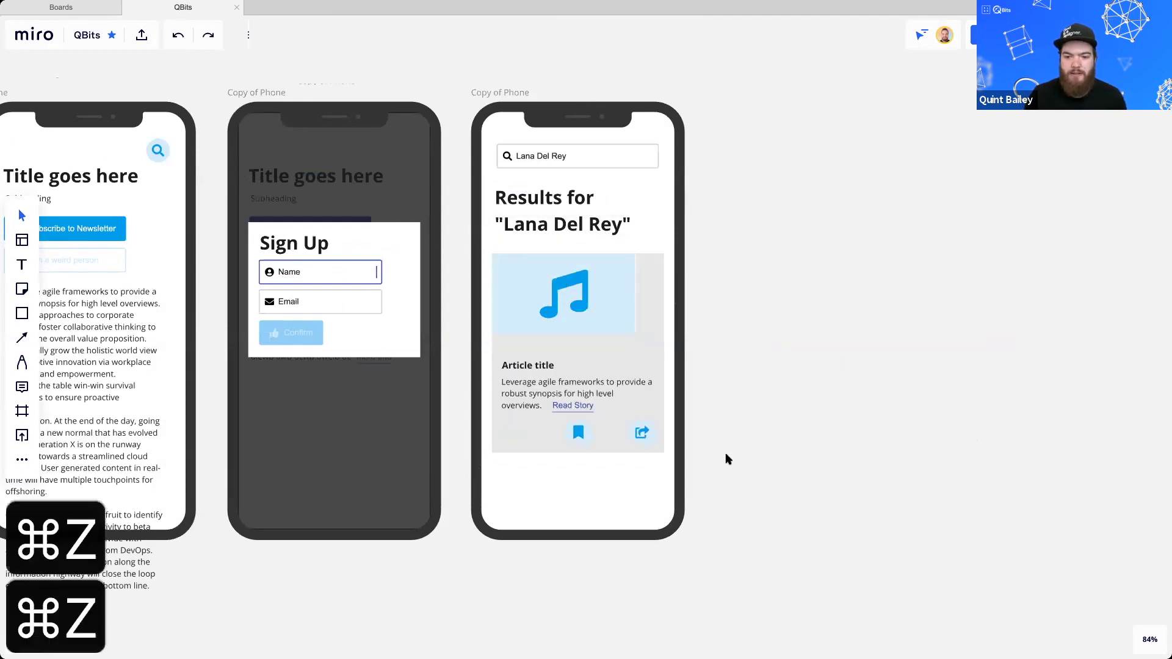
key("super+z")
key("super+shift+z")
Adjust the music image block so that it fills the full width of the article card's image area
left_click(641, 346)
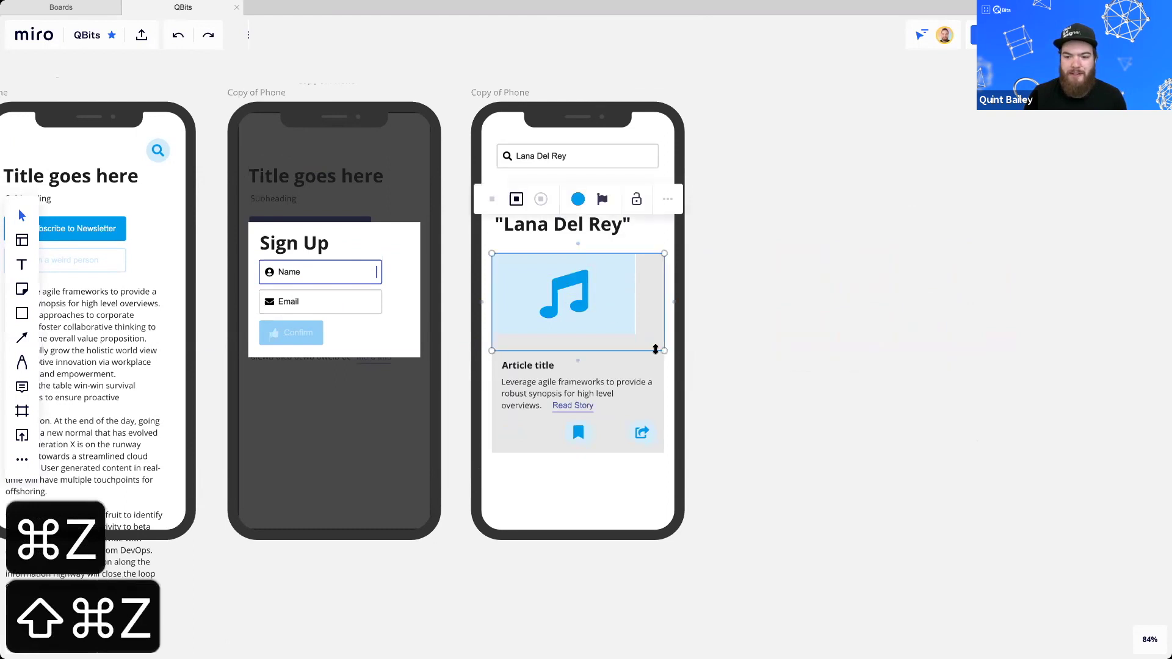
left_click_drag(654, 346, 648, 344)
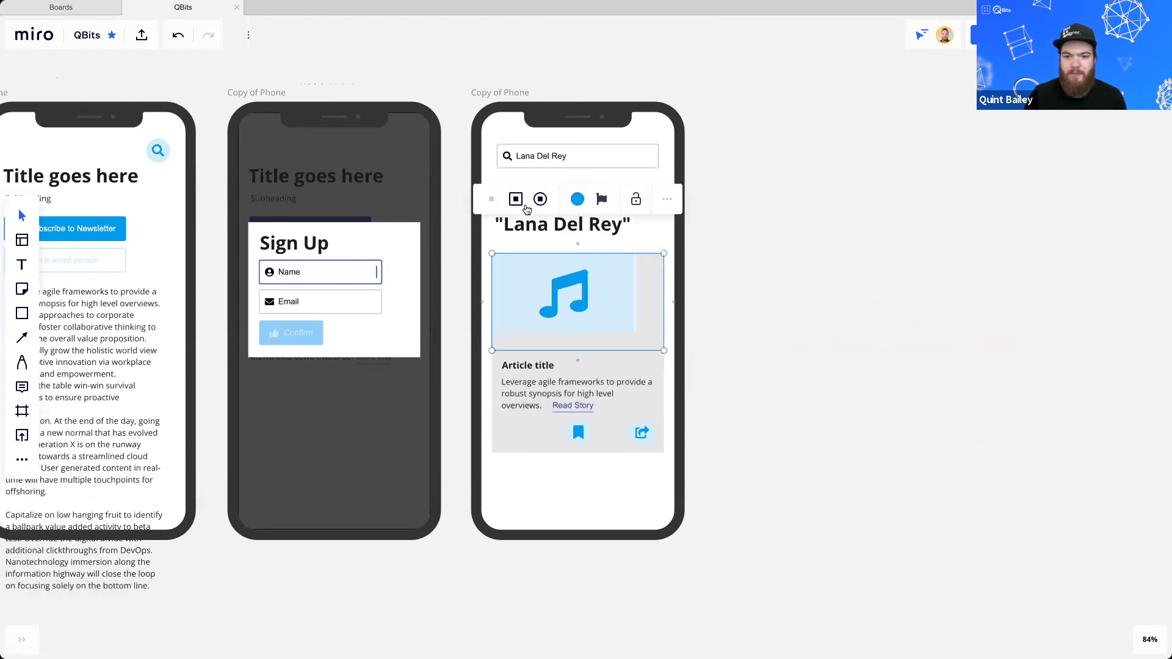
left_click(535, 200)
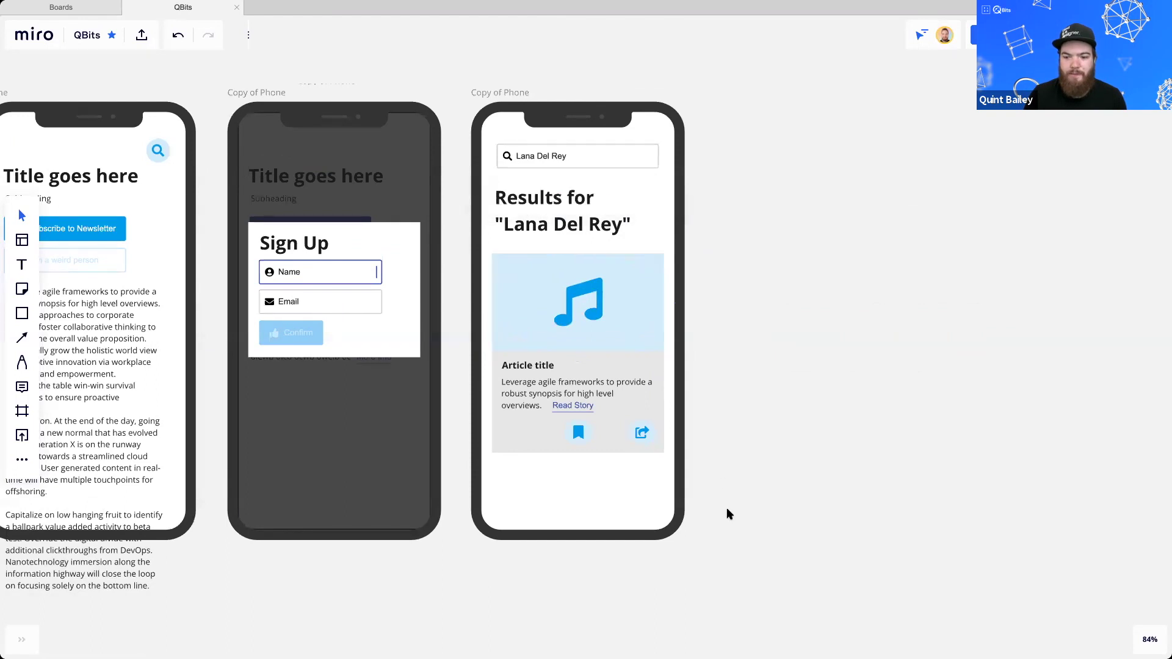
Group all objects of the article card and place a copy of the card directly below the original
left_click_drag(726, 510, 496, 251)
key("super+g")
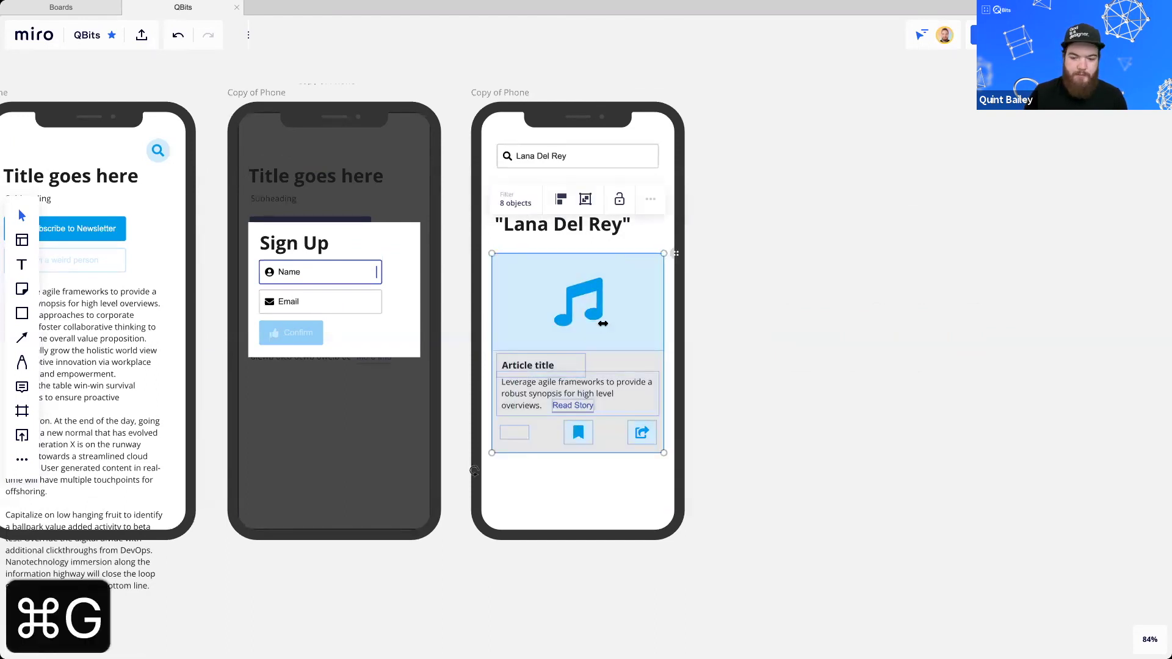
left_click_drag(577, 432, 578, 644)
scroll(763, 313, "down", 1)
scroll(763, 309, "down", 3)
left_click_drag(765, 333, 748, 401)
scroll(550, 327, "up", 3)
left_click_drag(549, 327, 542, 299)
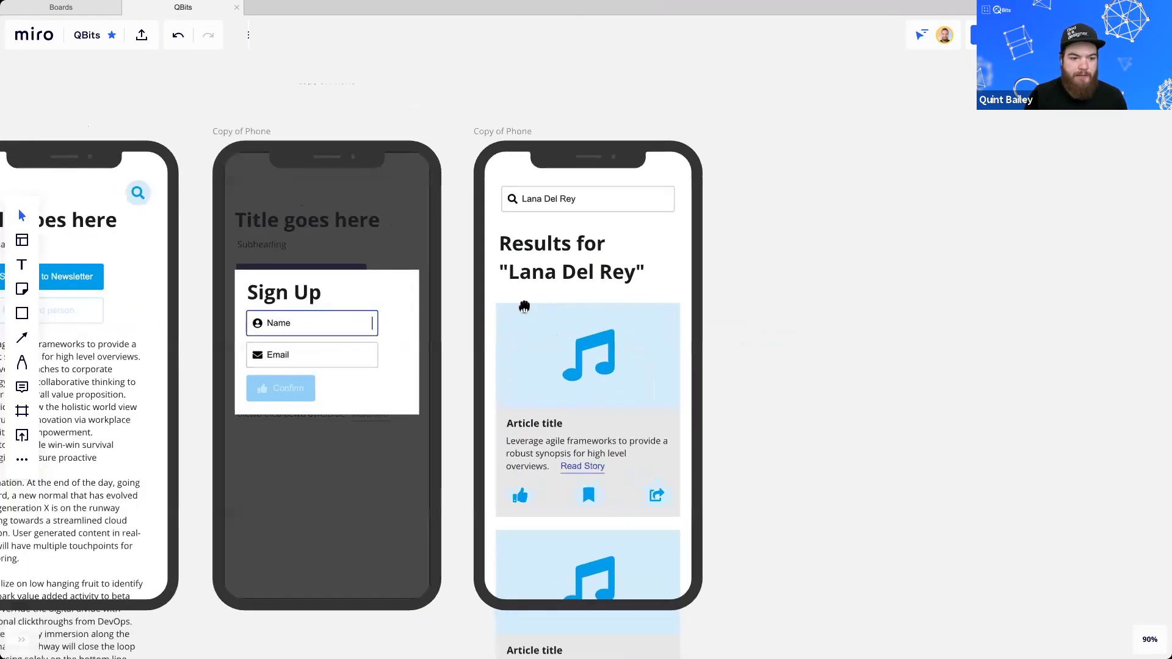
Add a Dropdown component from the Wireframe Library directly below the search field, matching the field's width
scroll(428, 341, "up", 1)
left_click(22, 459)
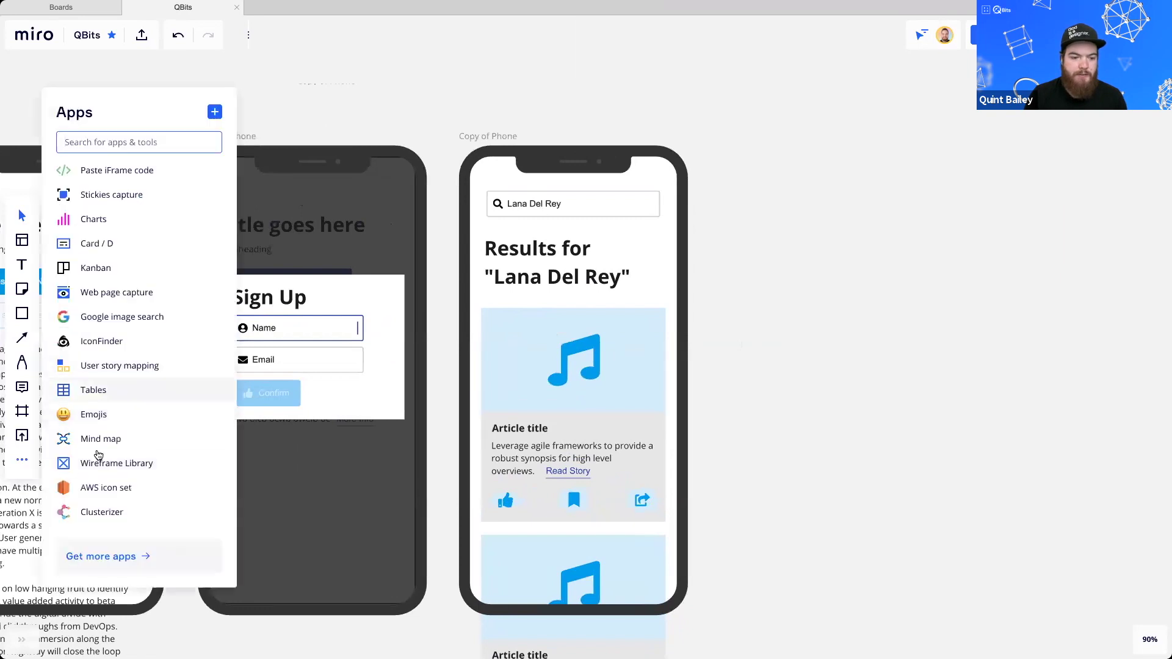
left_click(99, 465)
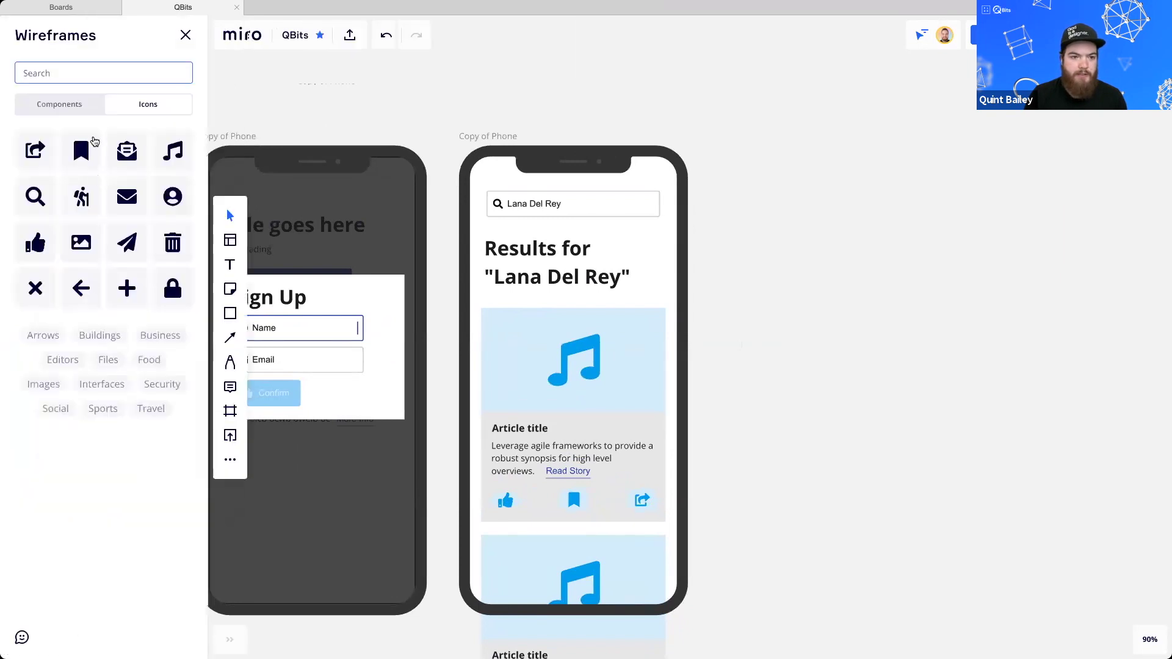
left_click(71, 104)
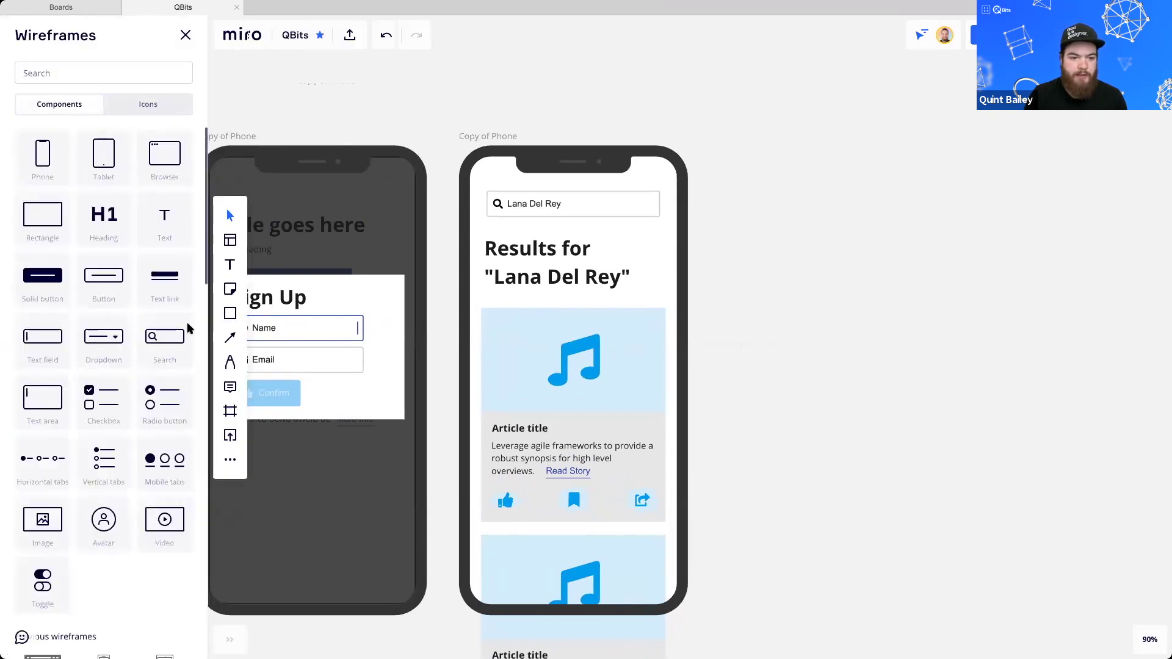
left_click_drag(189, 328, 659, 231)
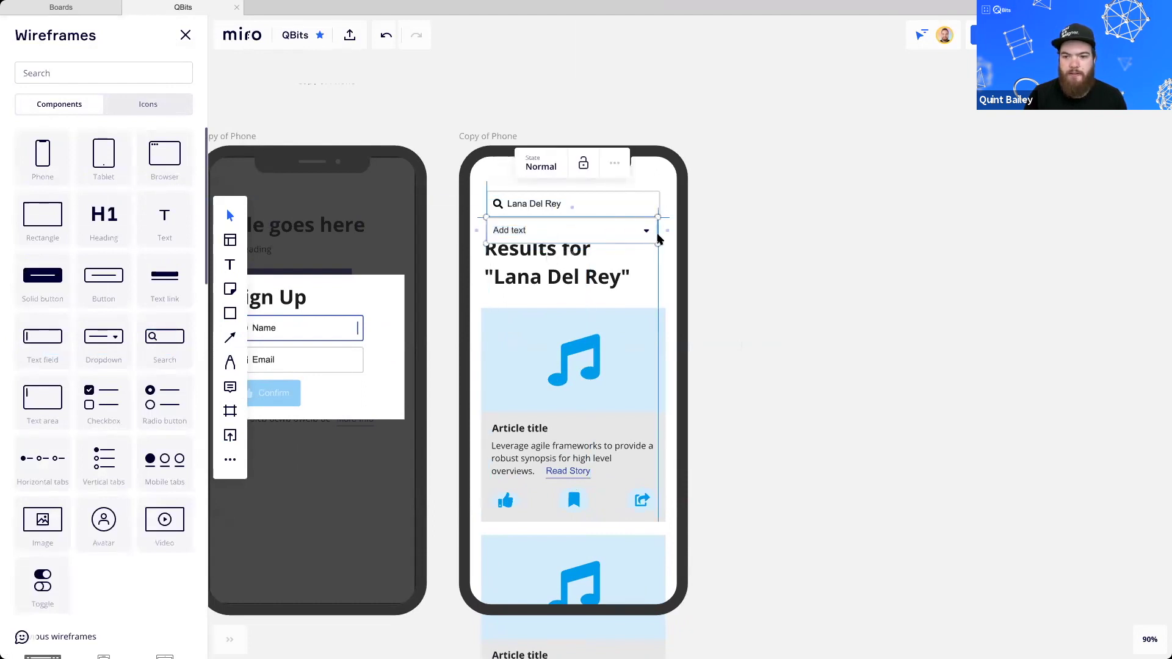
key("Escape")
Move the results heading and both article cards down to clear the dropdown, and label the dropdown "Filter"
left_click(538, 279)
left_click(538, 350, "shift")
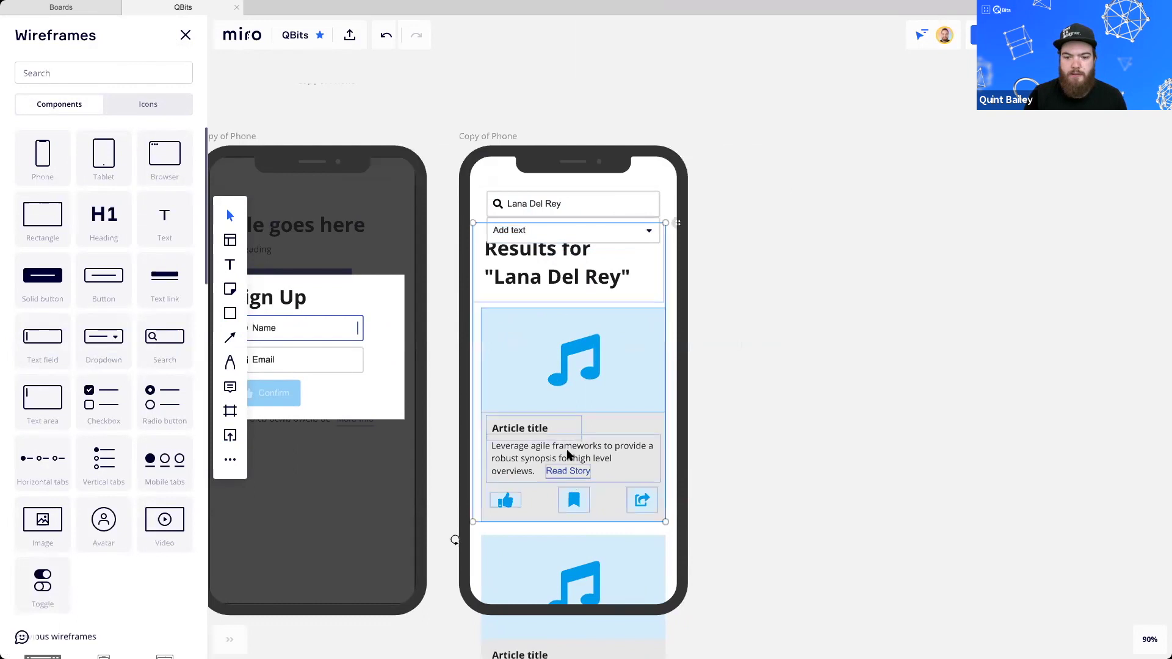
left_click(602, 576, "shift")
left_click_drag(562, 267, 451, 240)
left_click(719, 278)
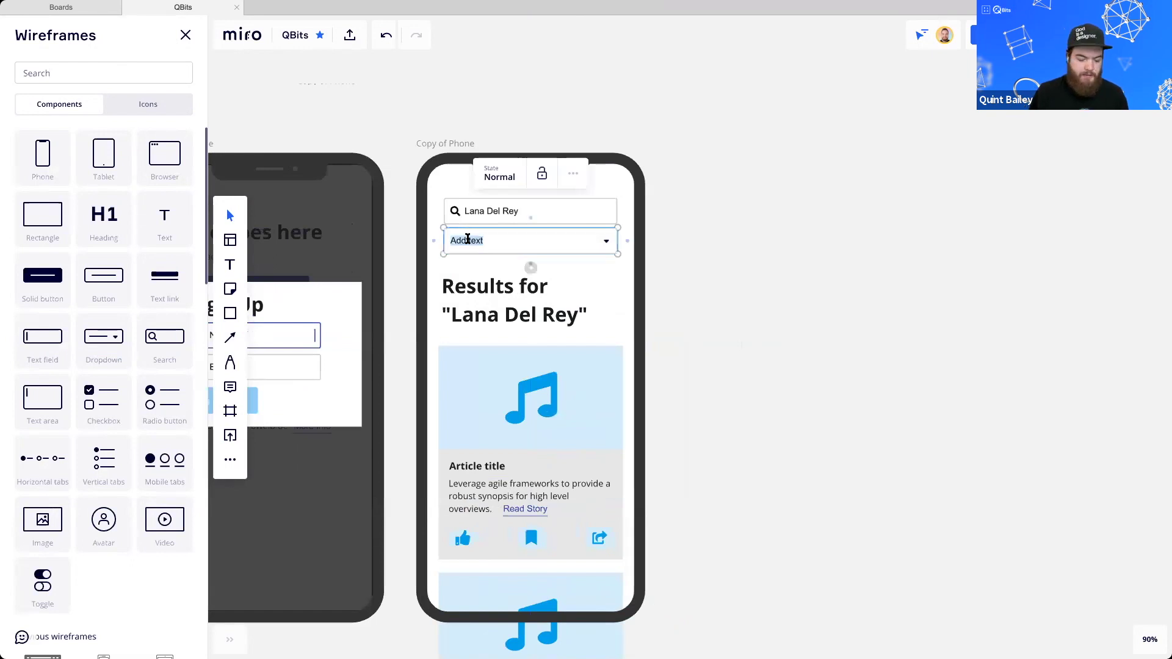
type("Filter")
left_click_drag(704, 317, 621, 302)
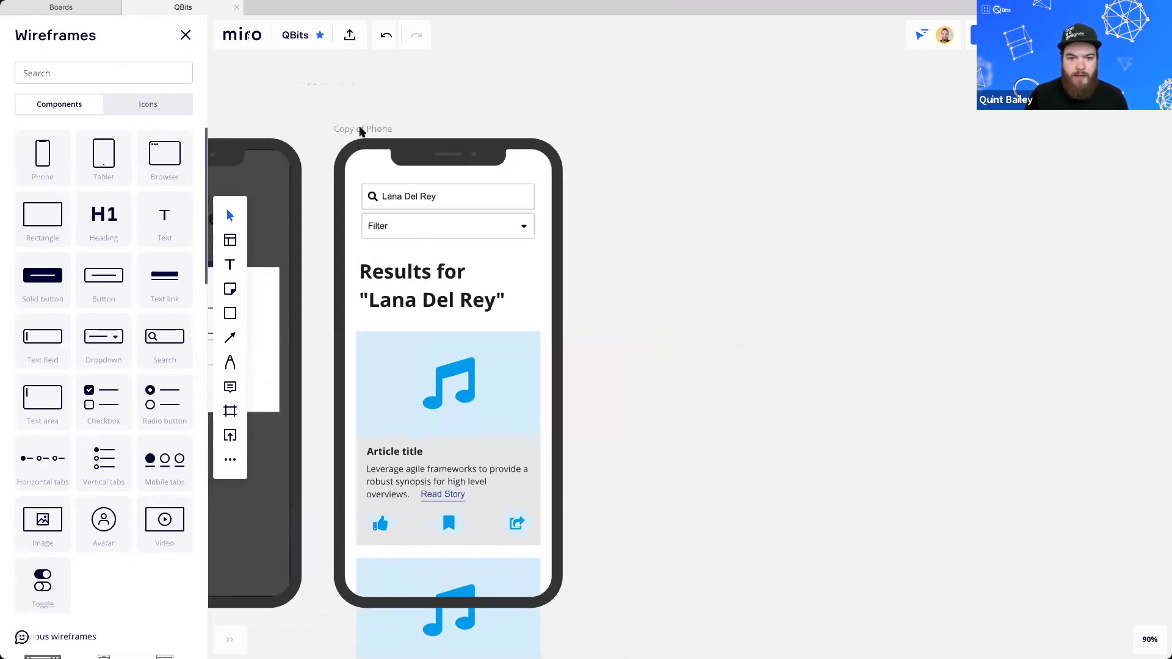
Duplicate the search results phone and cover the duplicate with a copy of the sign-up screen's dark overlay
left_click(360, 130)
key("ctrl+d")
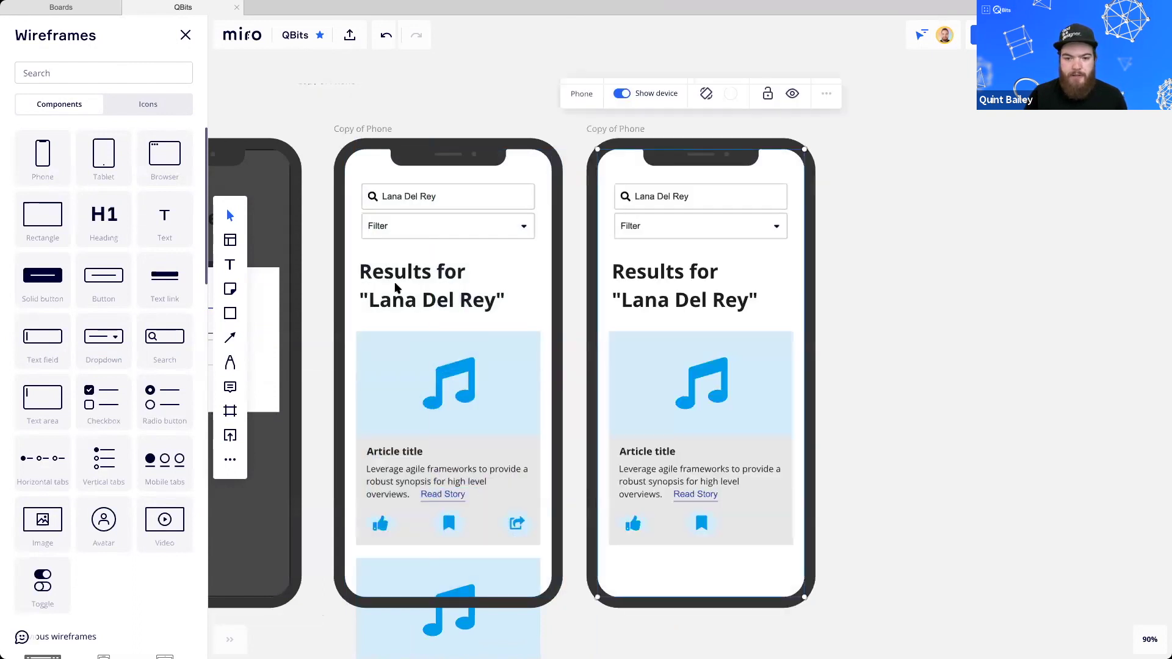
left_click_drag(329, 212, 422, 207)
left_click_drag(327, 188, 839, 219)
left_click_drag(938, 236, 985, 243)
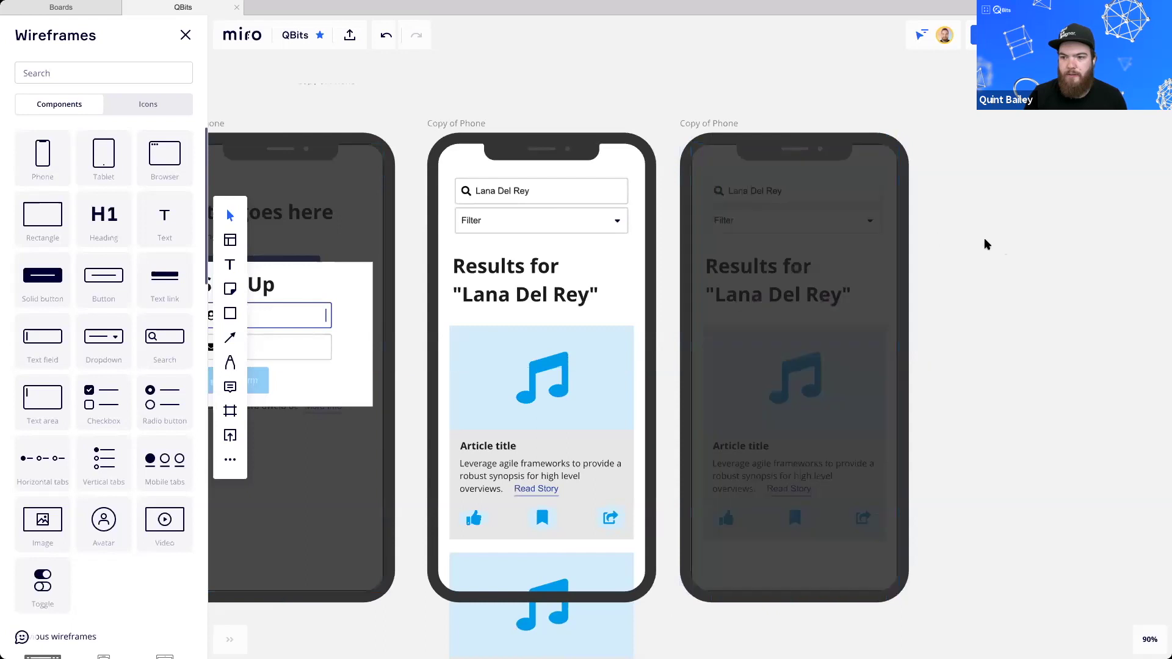
Bring the Filter dropdown in front of the dark overlay on the duplicated phone
scroll(781, 264, "right", 5)
left_click(599, 243)
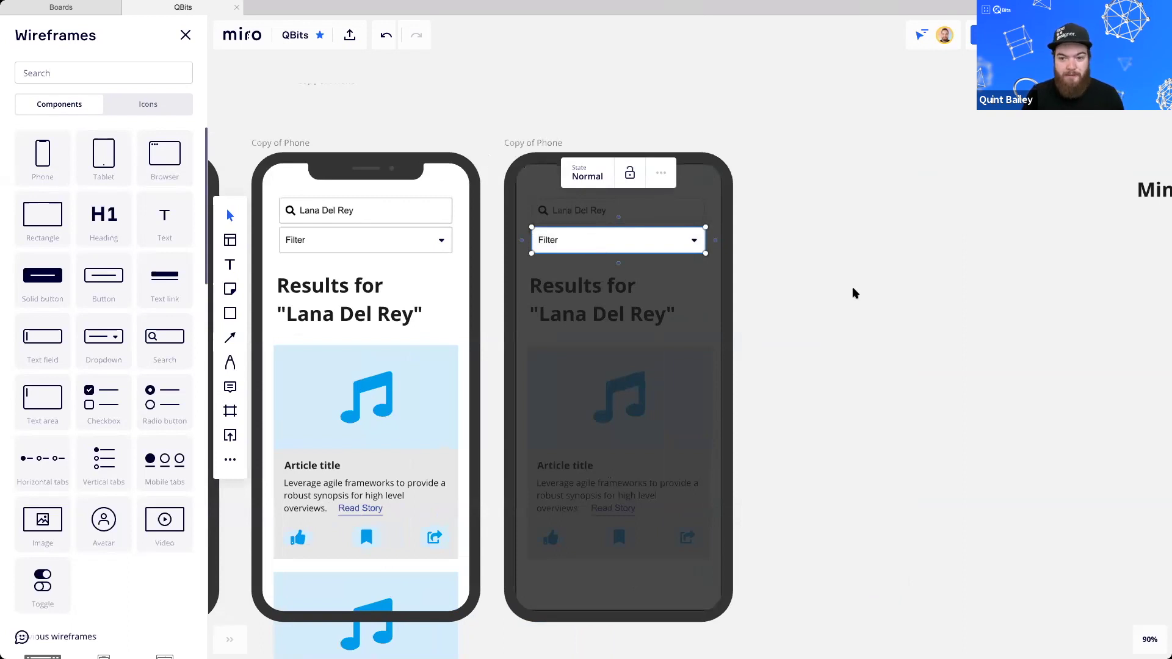
left_click_drag(633, 263, 524, 252)
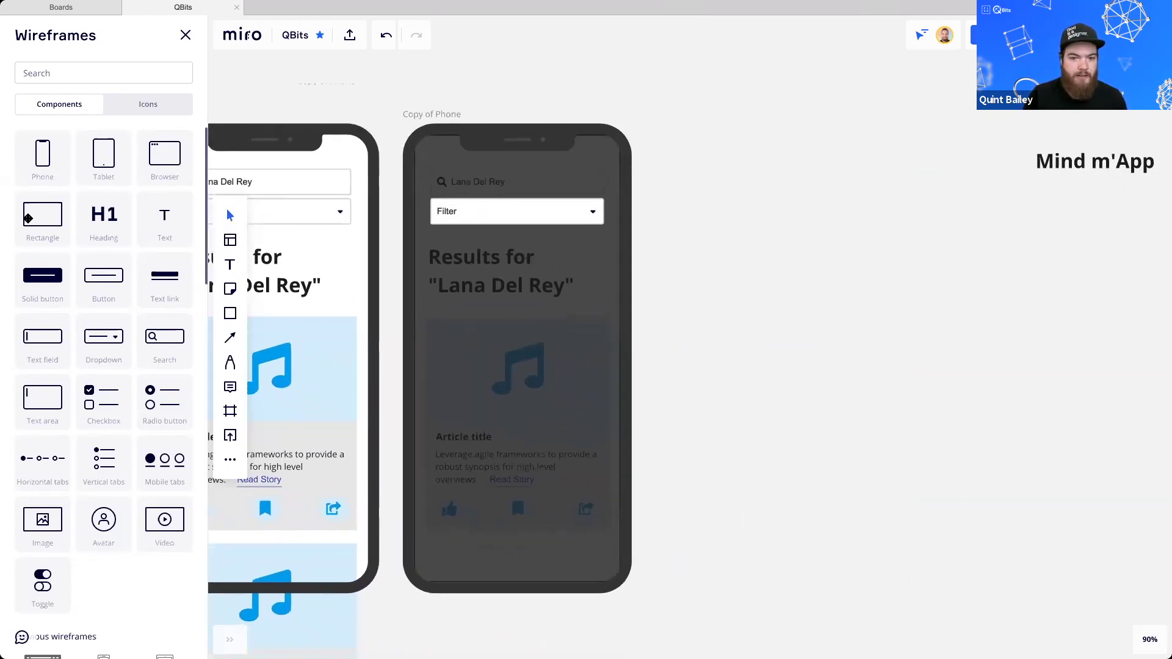
Add a Rectangle component as a grey panel as wide as the Filter dropdown, and bring the dropdown in front of it
left_click(28, 218)
left_click_drag(606, 416, 450, 285)
left_click_drag(600, 289, 604, 291)
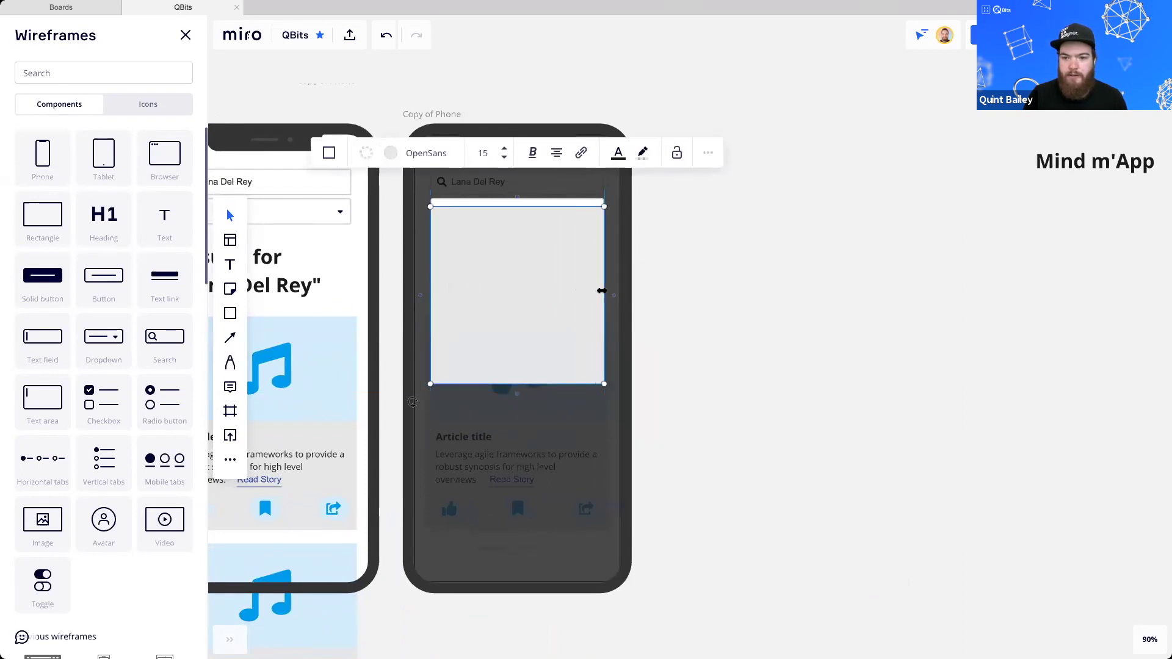
left_click(530, 204)
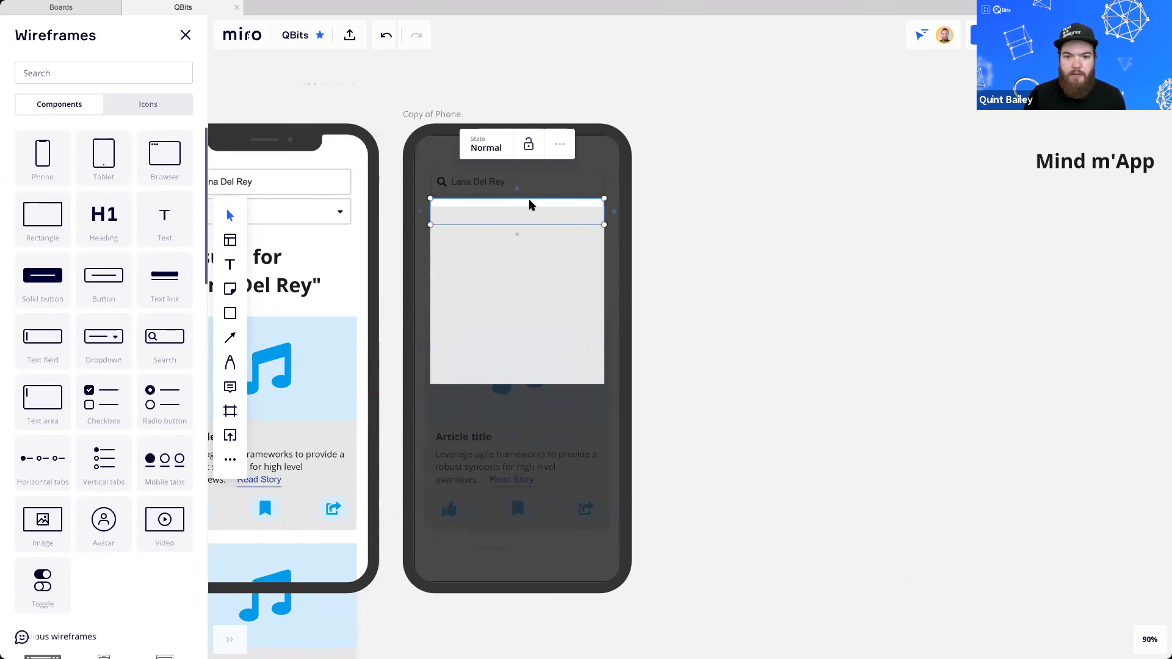
key("Page_Up")
left_click(683, 269)
Fine-tune the grey panel's width to line up with the edges of the Filter dropdown
scroll(542, 261, "up", 2)
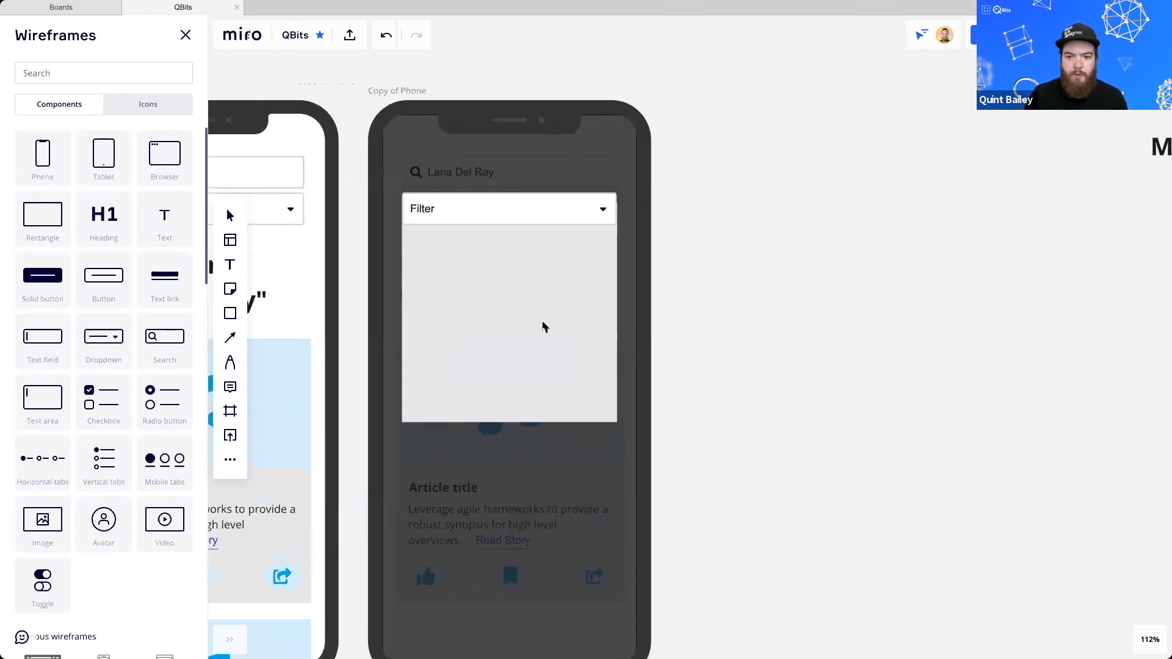
left_click_drag(541, 322, 543, 325)
scroll(524, 331, "up", 4)
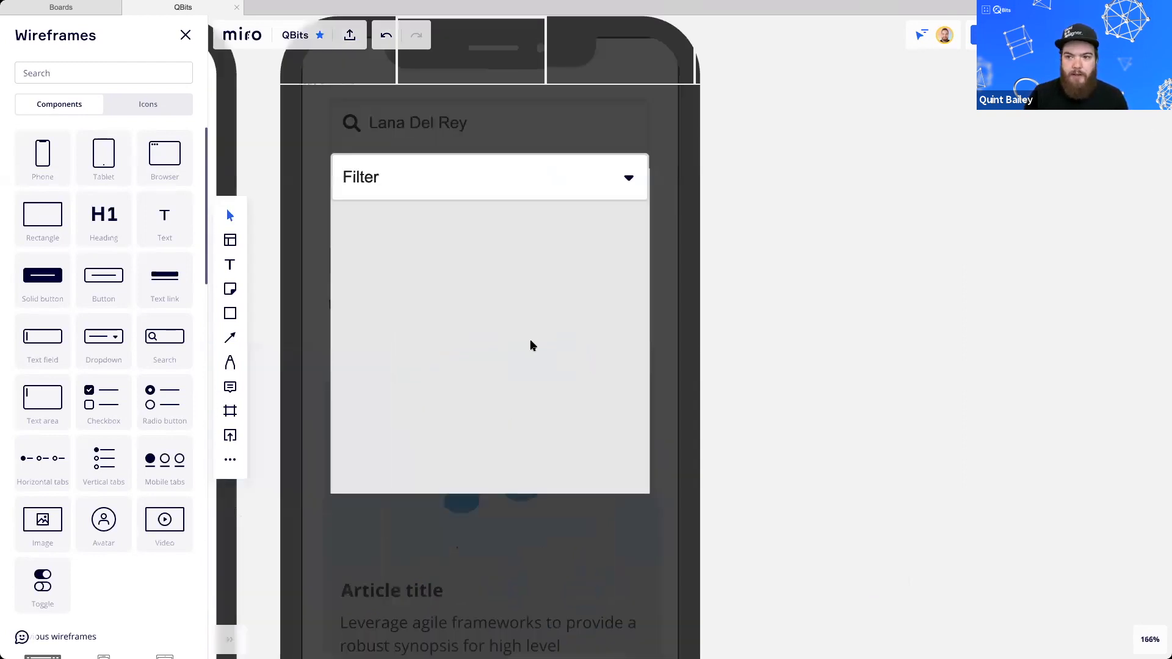
left_click_drag(506, 320, 524, 345)
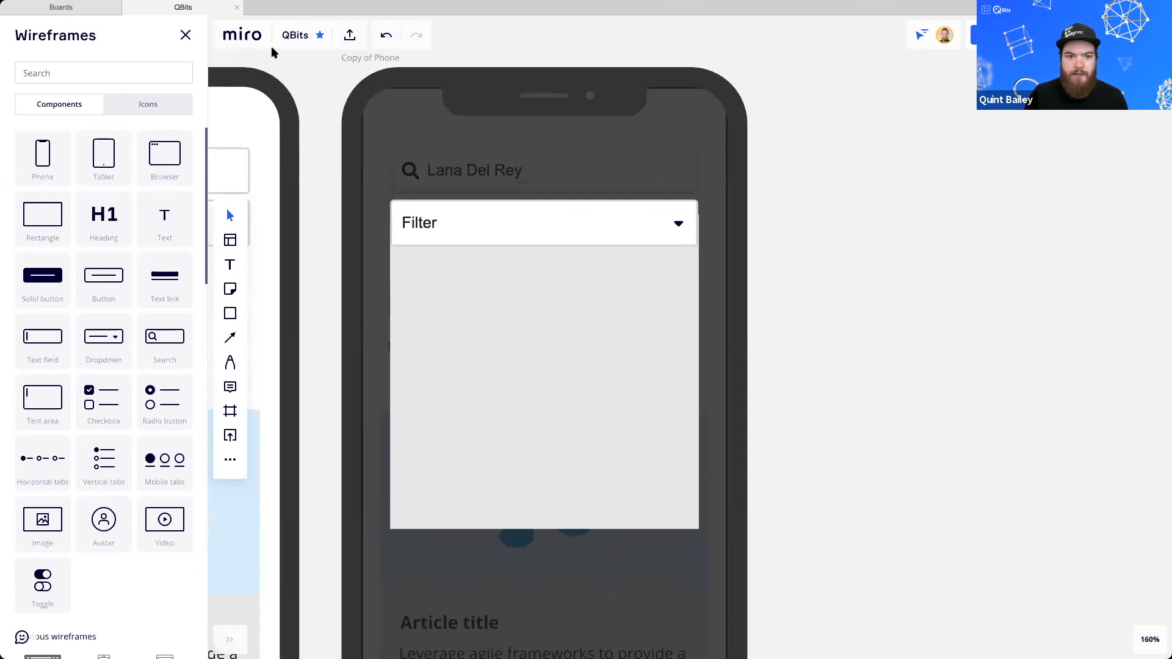
left_click(659, 319)
left_click_drag(698, 326, 706, 324)
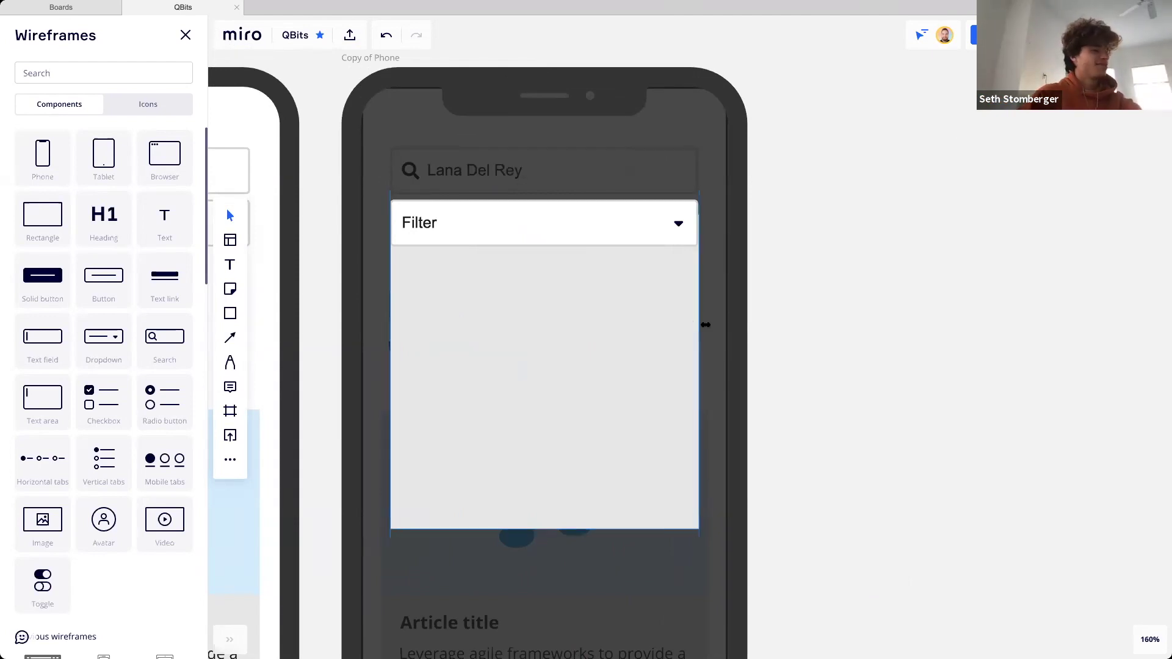
left_click(825, 345)
left_click_drag(823, 346, 818, 354)
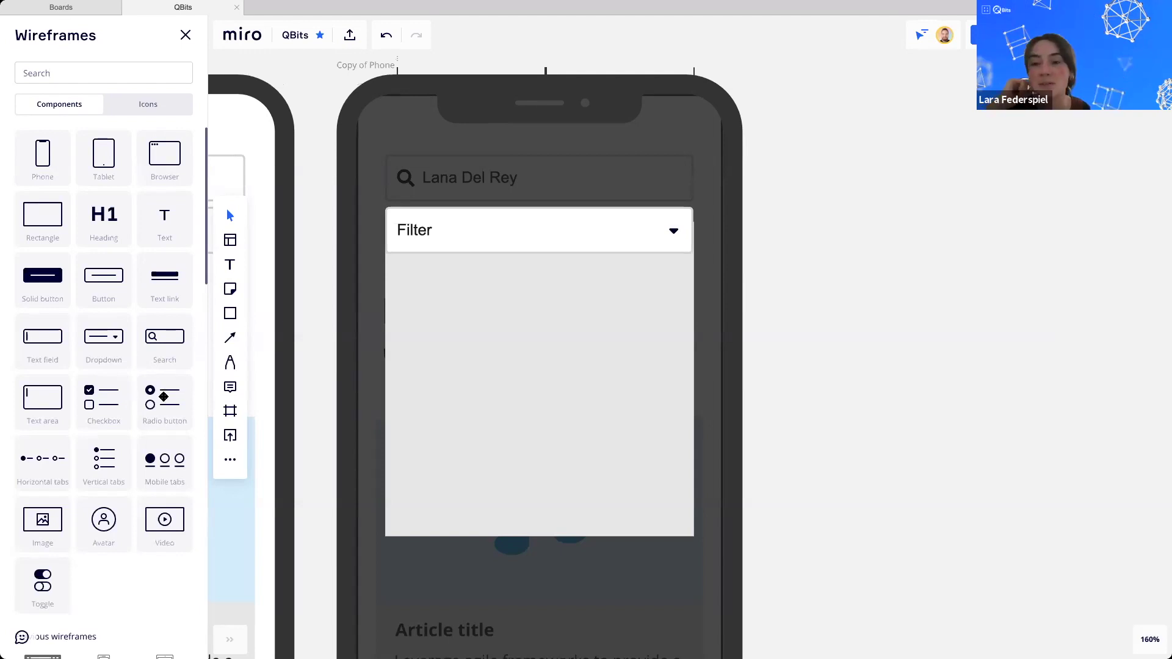
Add a radio button to the grey filter panel and a "Date" heading in a reduced font size above it
left_click_drag(164, 396, 594, 346)
left_click(514, 294)
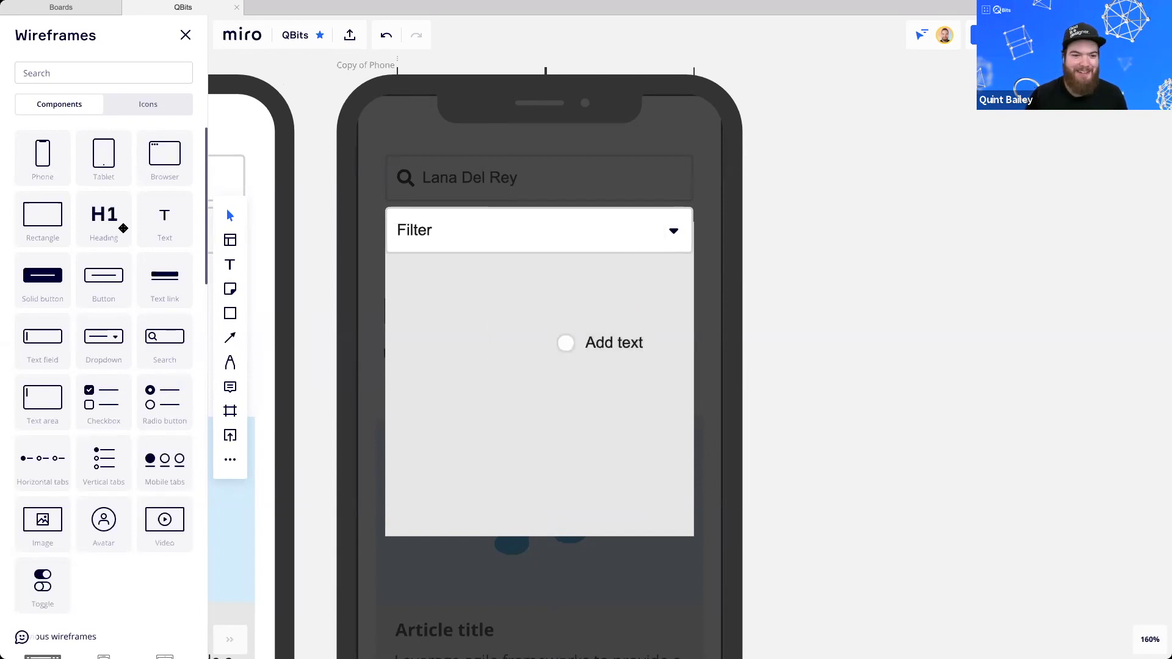
left_click_drag(97, 218, 562, 287)
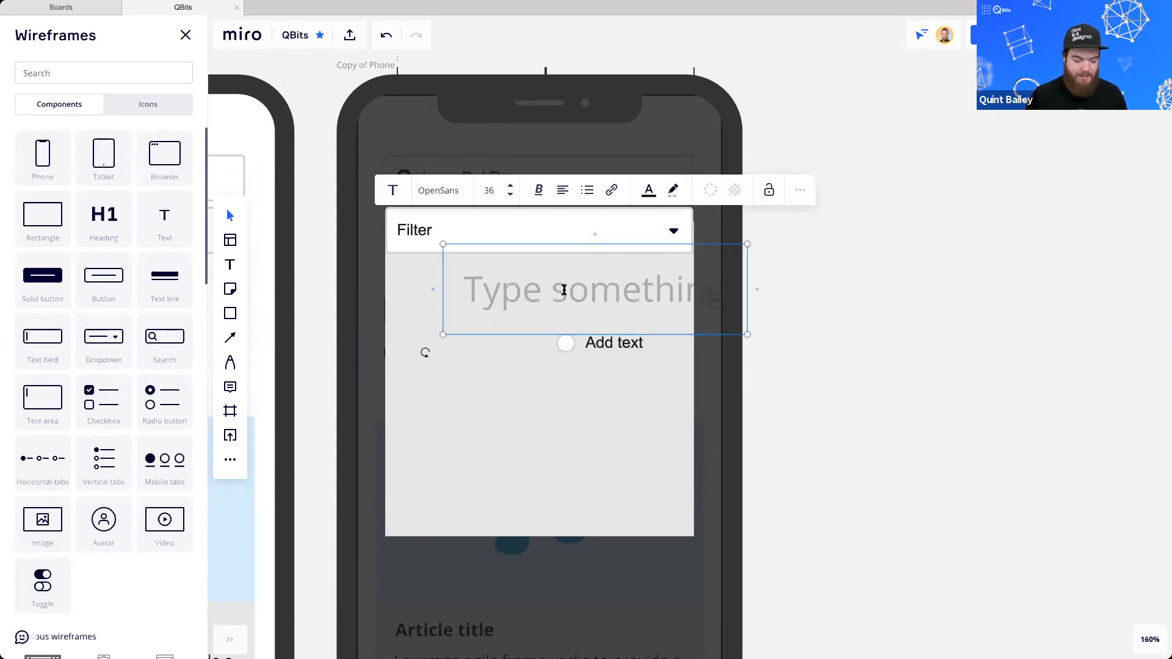
type("Date")
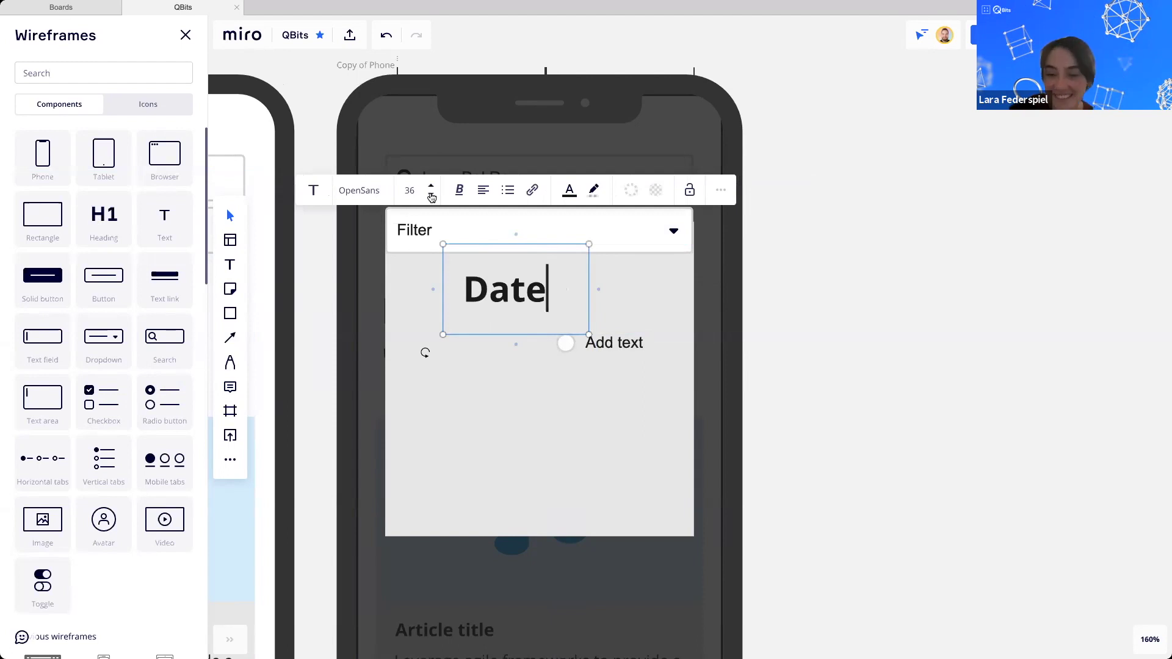
left_click(432, 194)
left_click(432, 195)
left_click(432, 195)
left_click(523, 278)
left_click_drag(475, 264, 599, 285)
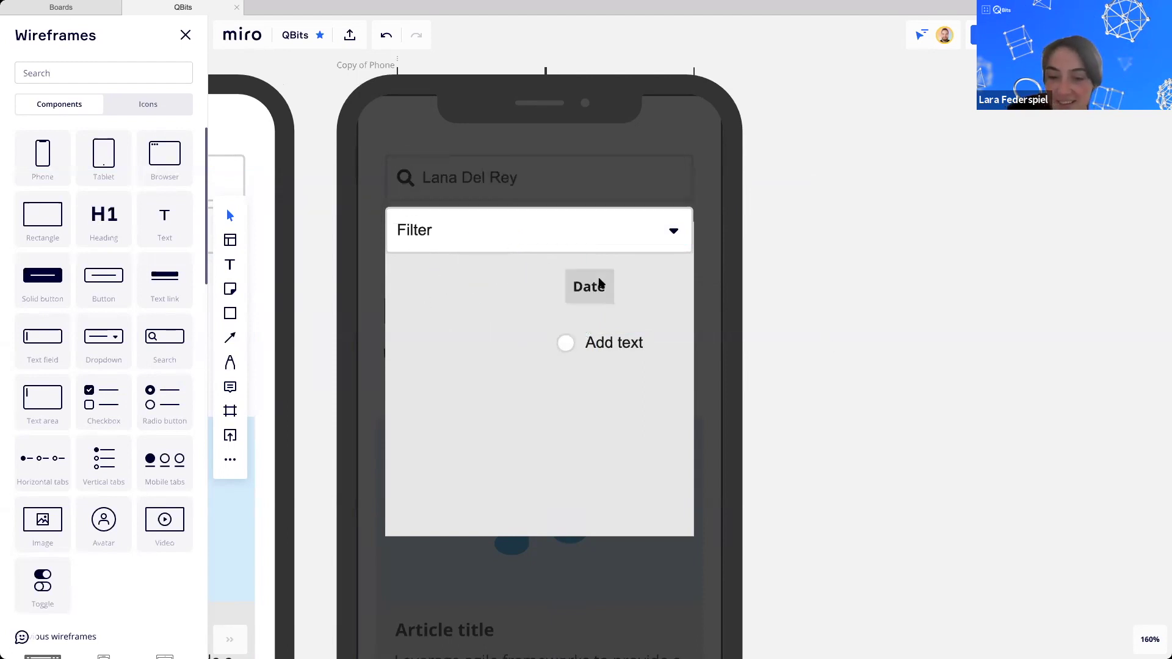
Move the radio button beneath the Date heading and give it the options Yesterday, Today and Tomorrow
left_click_drag(604, 345, 617, 318)
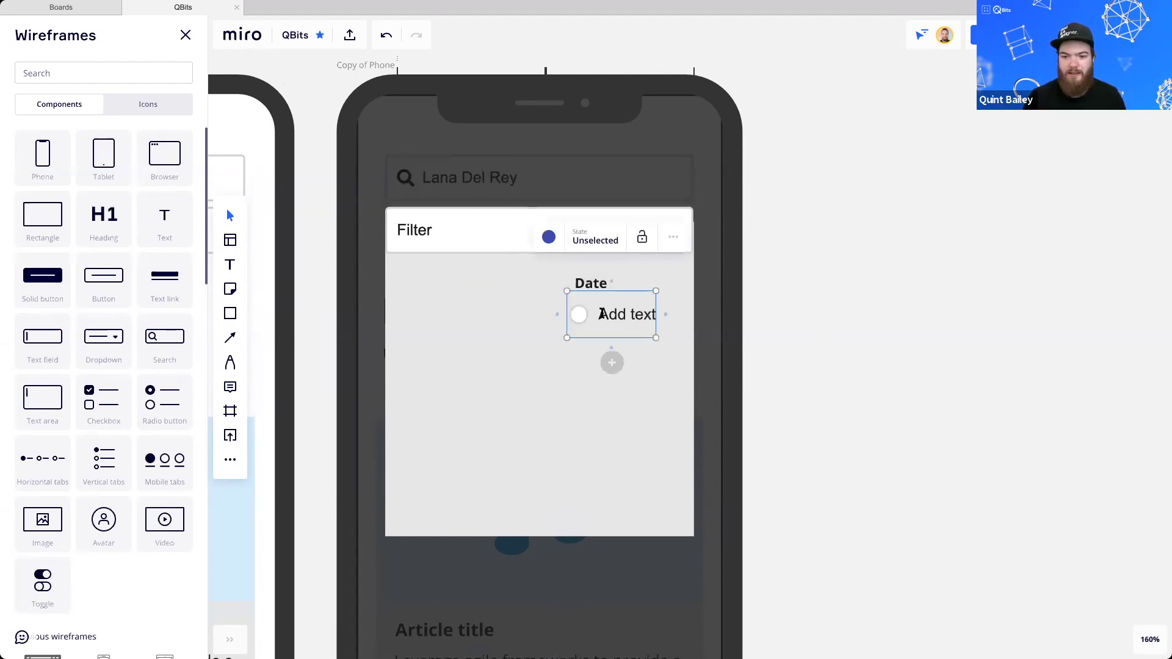
double_click(601, 312)
type("Yester")
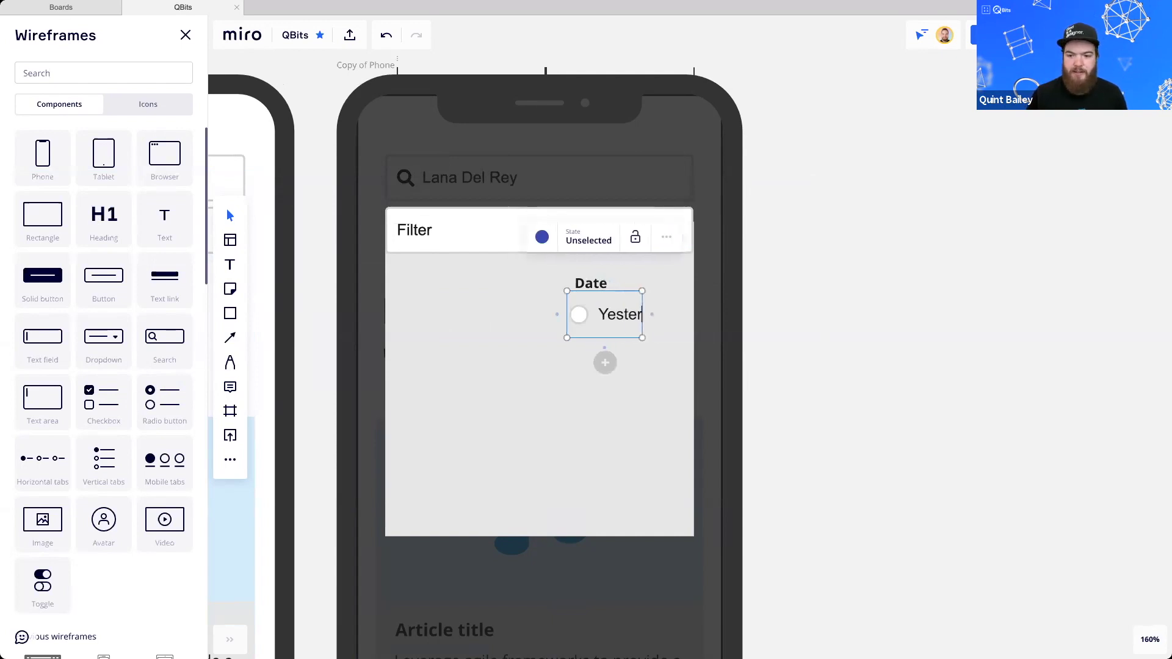
type("day")
key("Return")
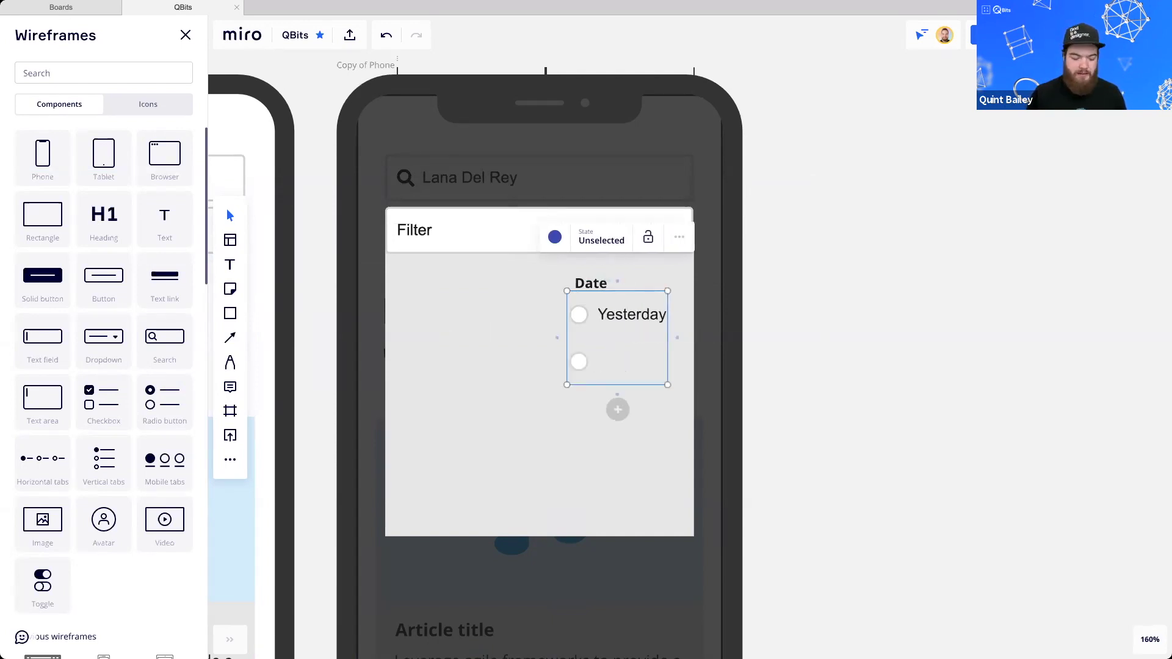
type("Today")
key("Return")
type("Tomorrow")
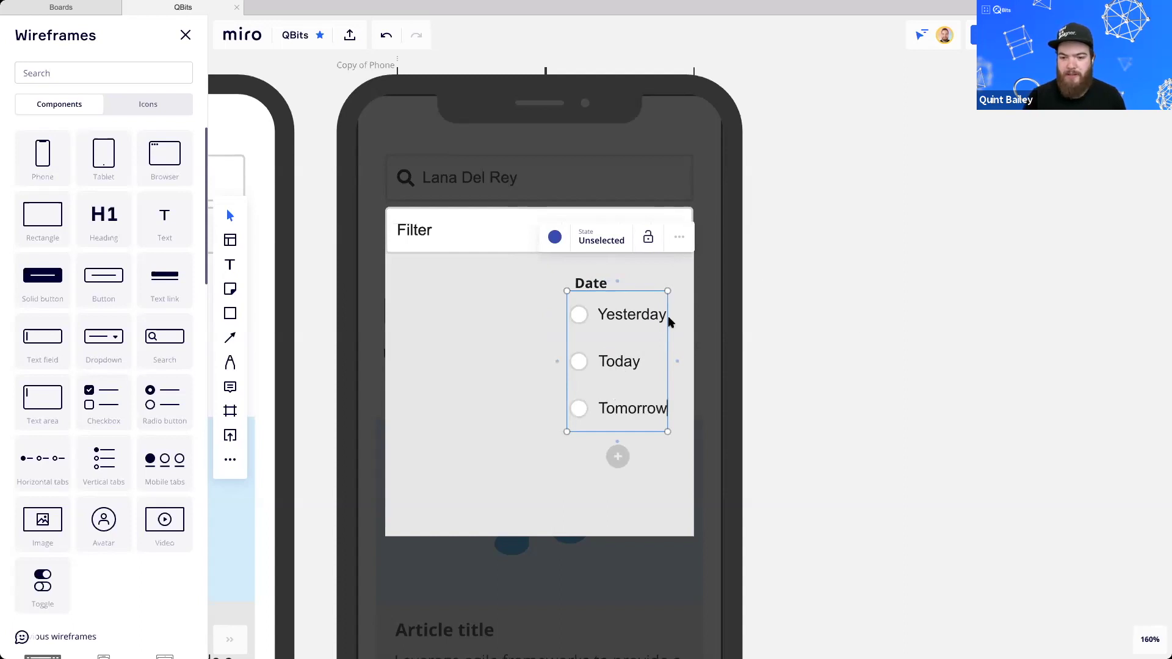
Align the radio options under the Date heading and shift both slightly inward from the filter panel's edge
mouse_move(645, 306)
left_mouse_down()
mouse_move(621, 303)
mouse_move(653, 308)
left_mouse_up()
left_click(844, 333)
left_click(589, 323)
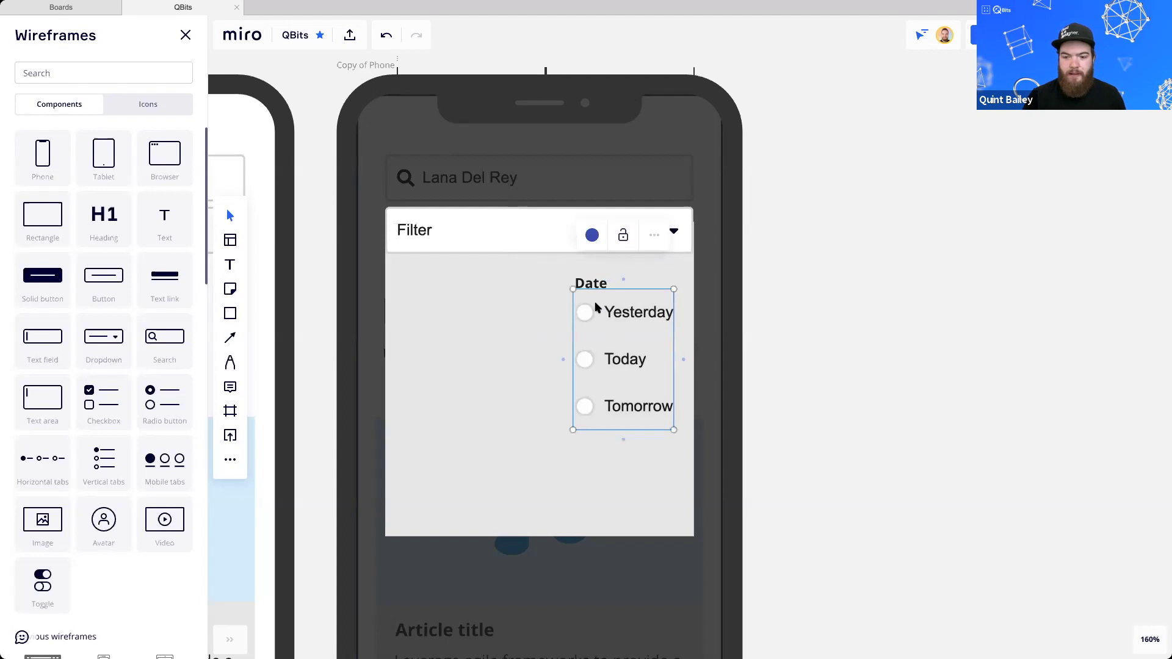
left_click_drag(617, 306, 608, 306)
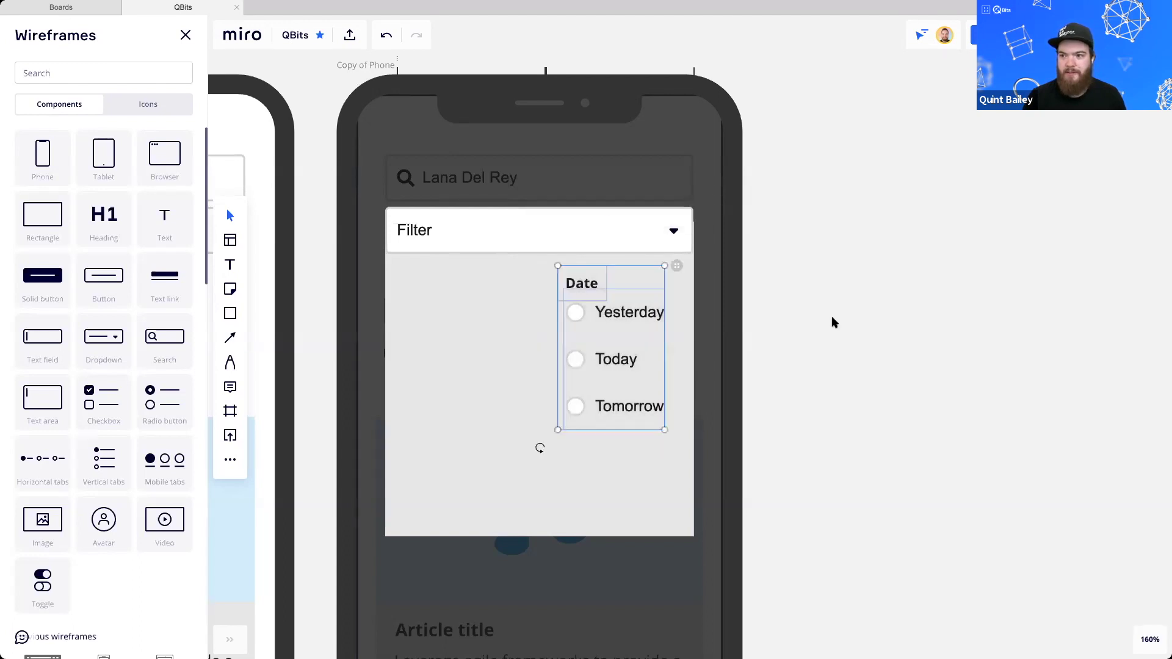
left_click(796, 348)
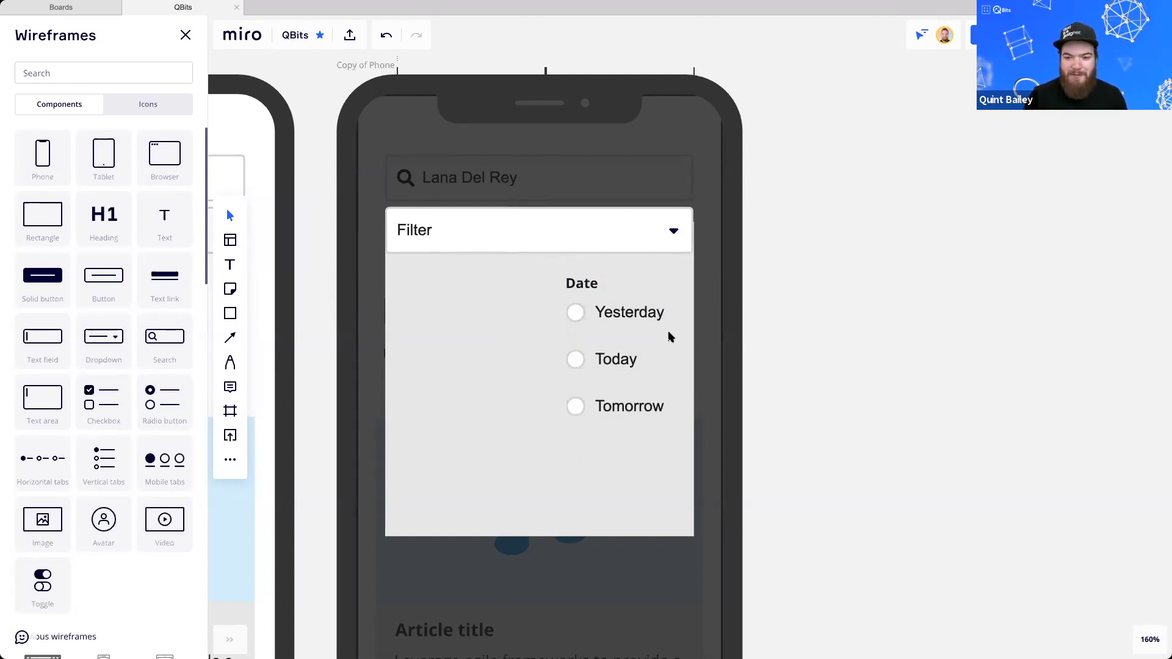
Try out the Date radio buttons by selecting Yesterday, Today and Tomorrow in turn, ending on Today
left_click(641, 412)
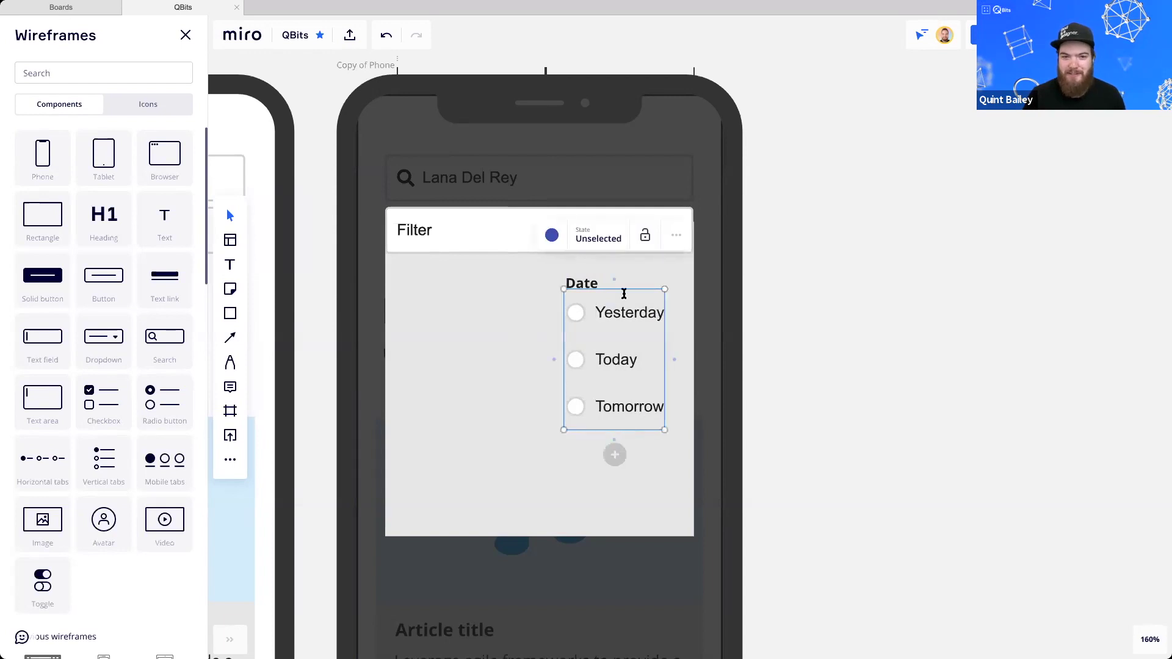
left_click(615, 369)
left_click(608, 360)
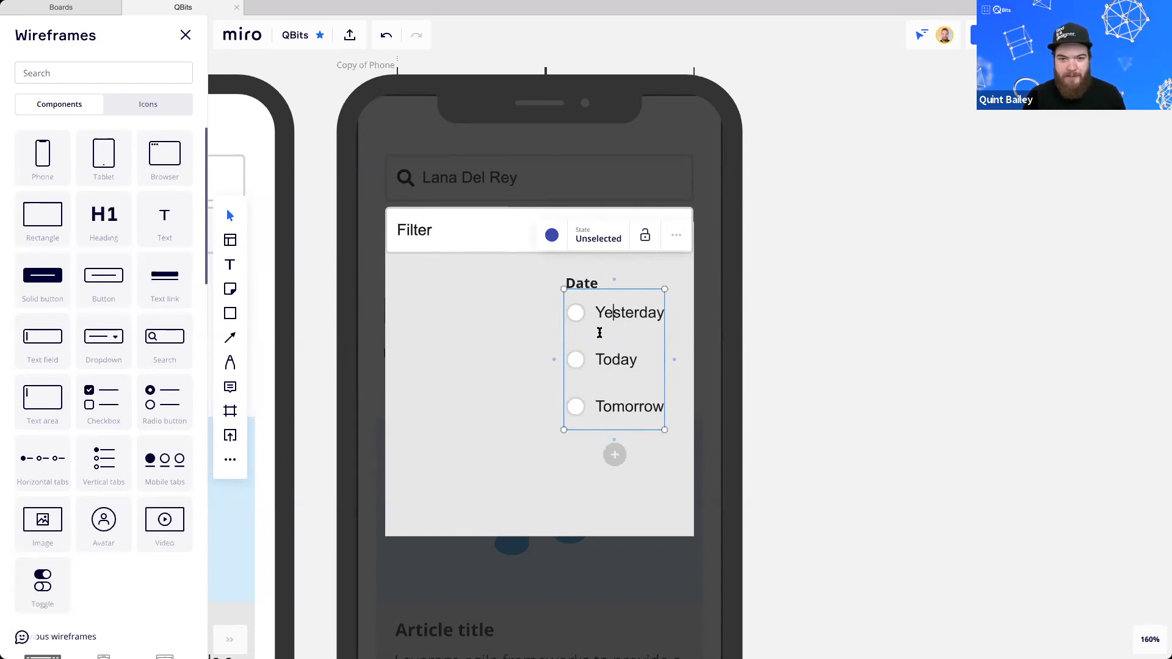
left_click(608, 362)
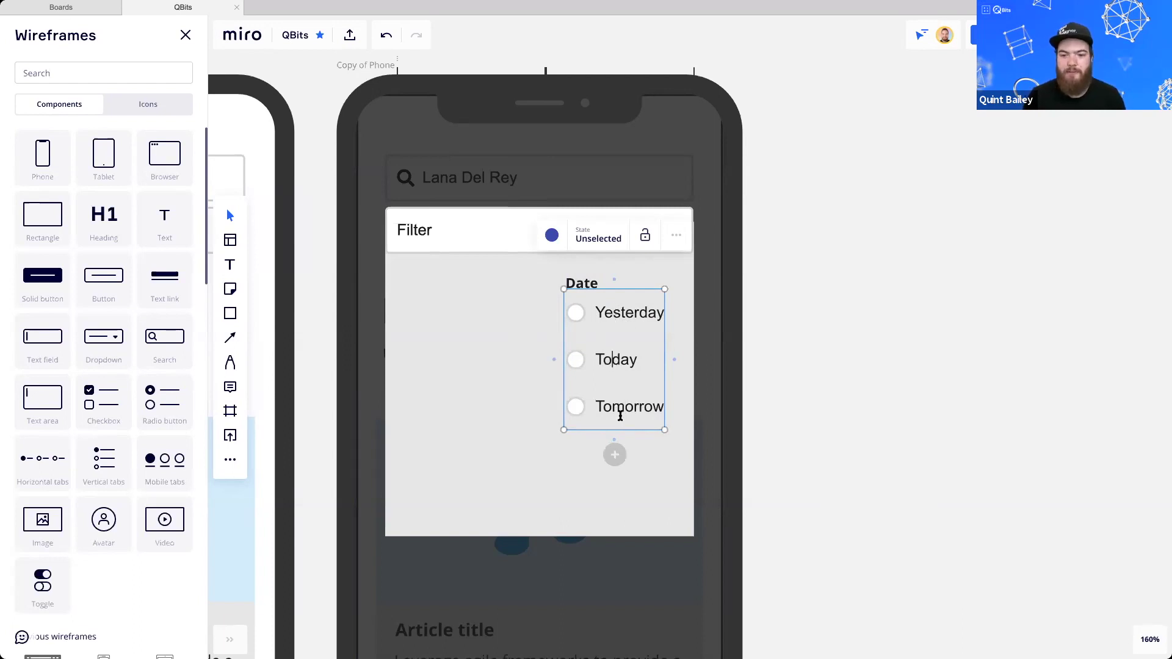
left_click(576, 314)
left_click(575, 360)
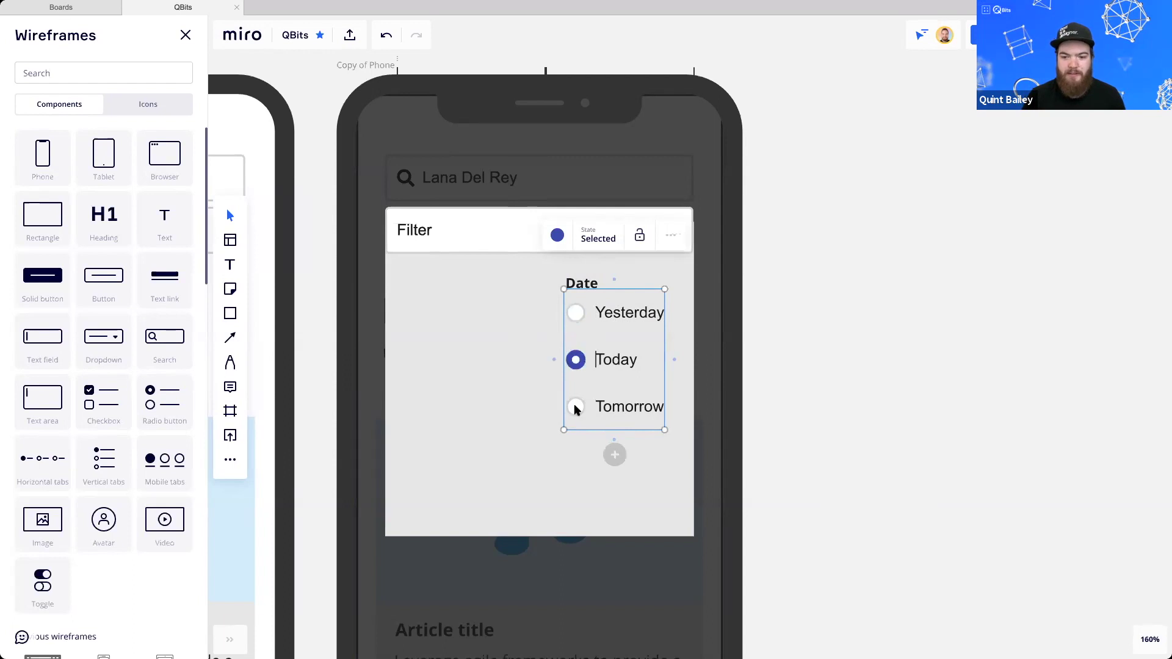
left_click(575, 407)
left_click(576, 313)
left_click(574, 361)
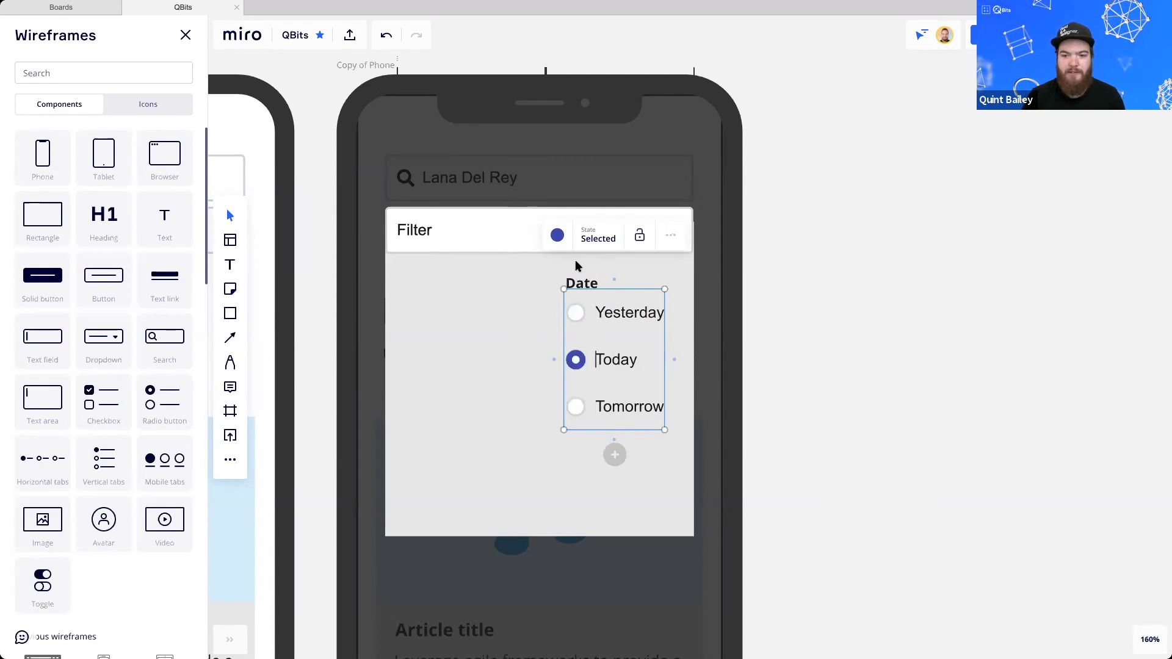
Set the state of the Yesterday radio button to Selected
left_click(615, 301)
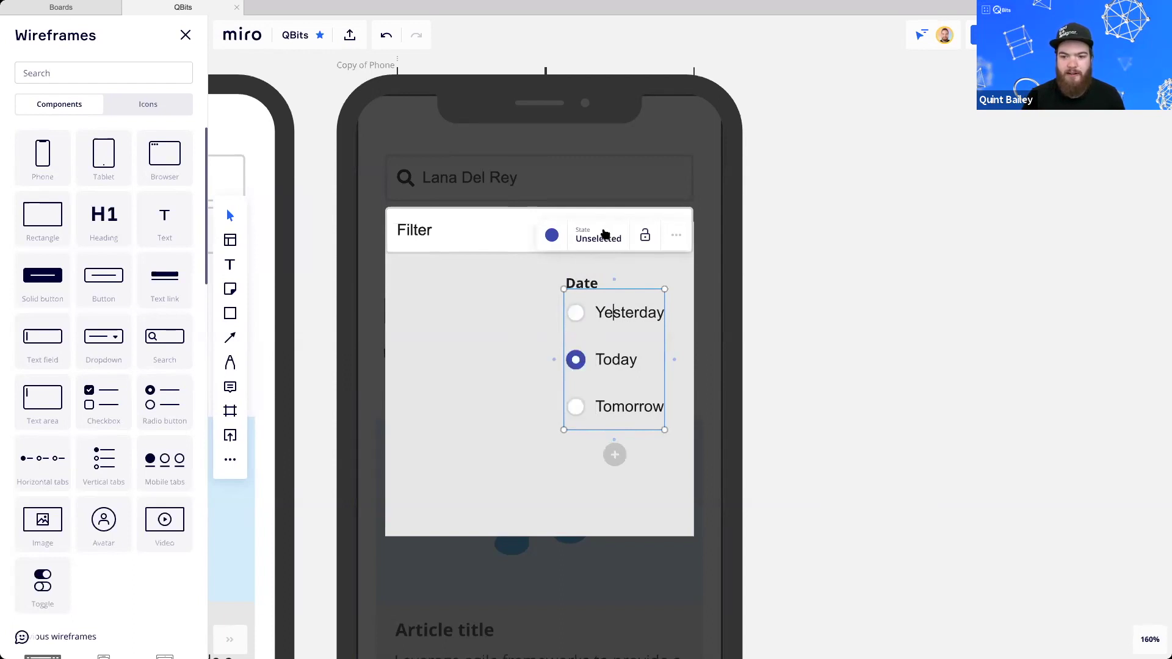
left_click(599, 237)
left_click(585, 294)
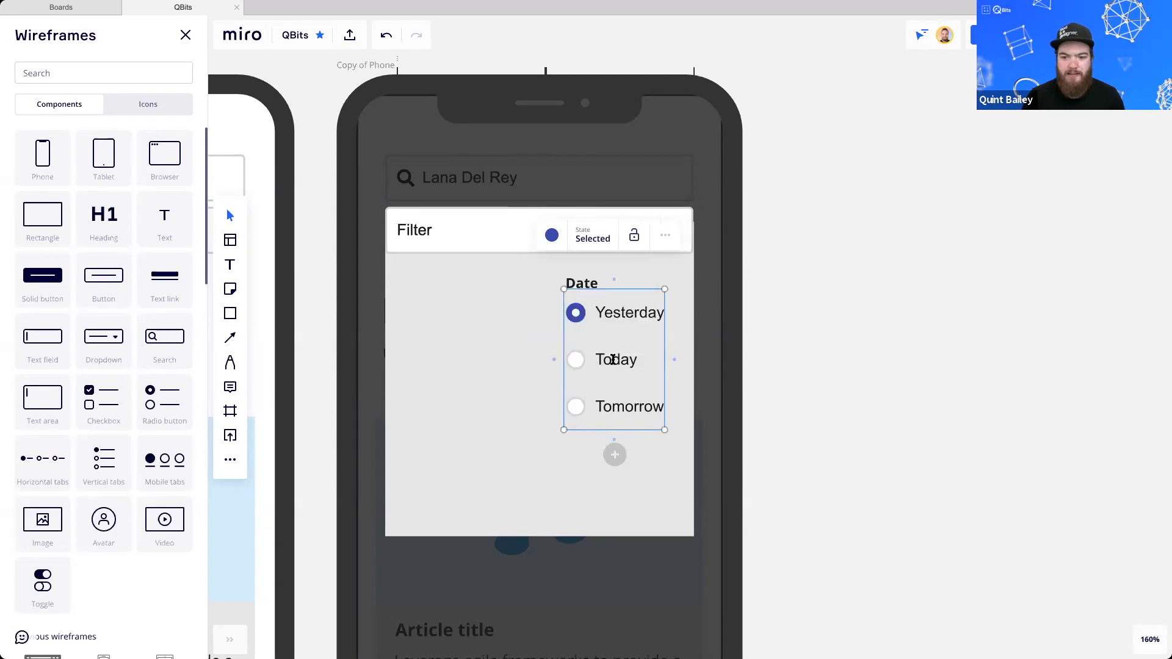
Set the state of the Tomorrow radio button to Disabled unselected and deselect the group
left_click(609, 361)
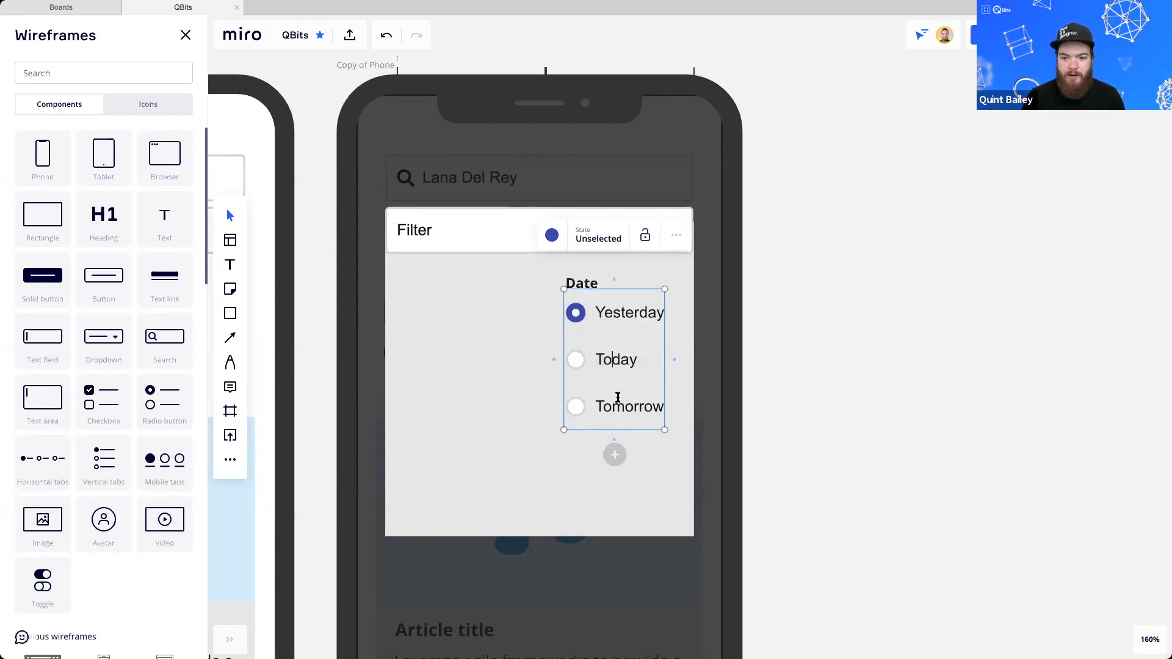
left_click(600, 238)
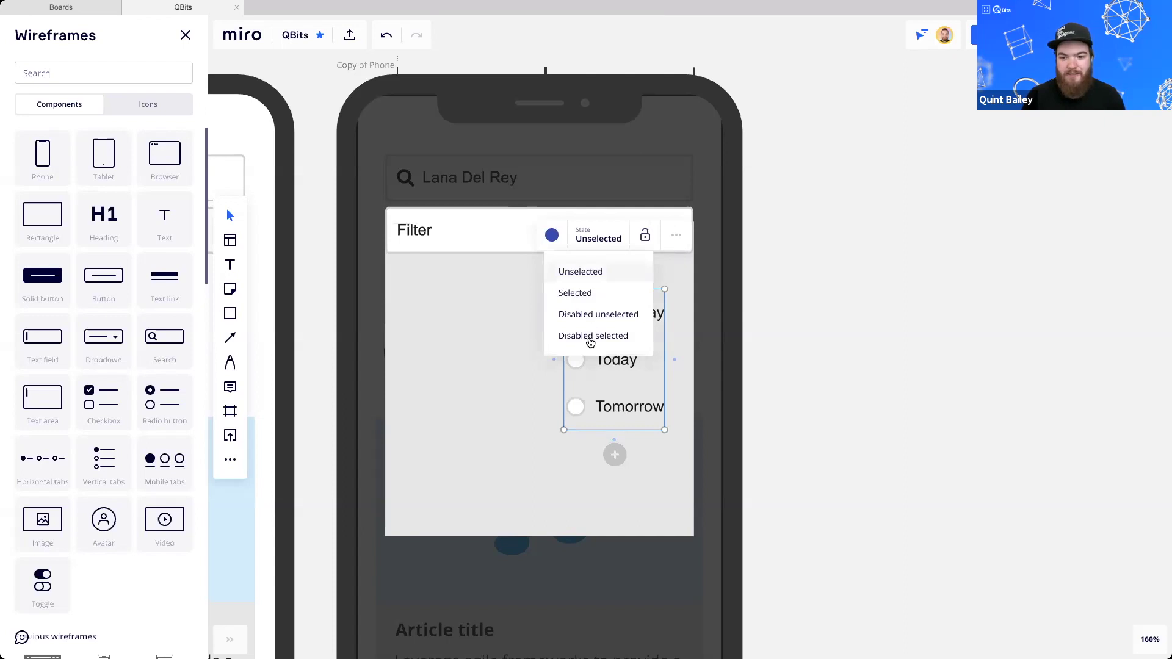
left_click(605, 314)
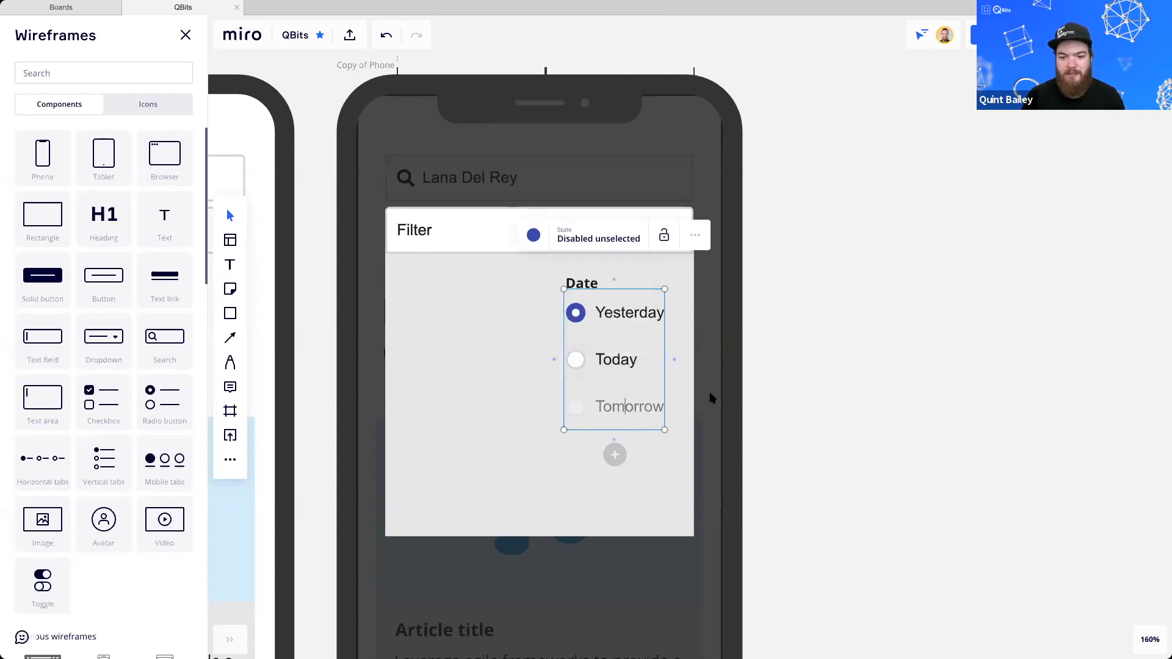
left_click(620, 357)
left_click(793, 408)
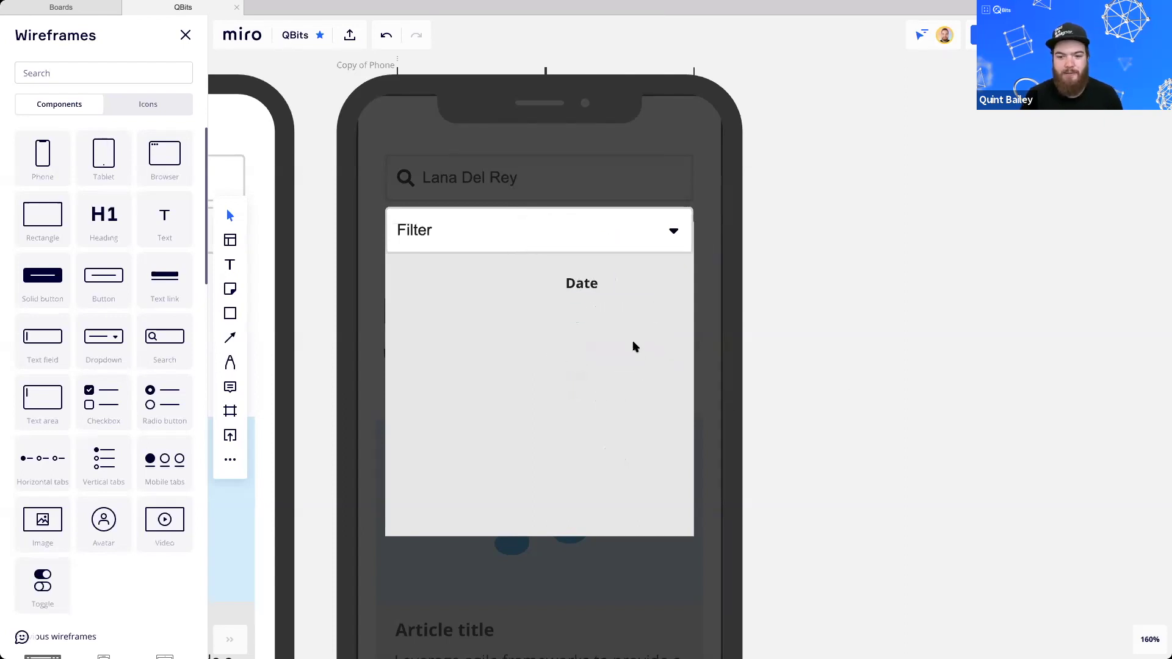
Add a checkbox group beside the Date options in the filter panel with the items News, Podcast and Video
left_click_drag(546, 363, 562, 367)
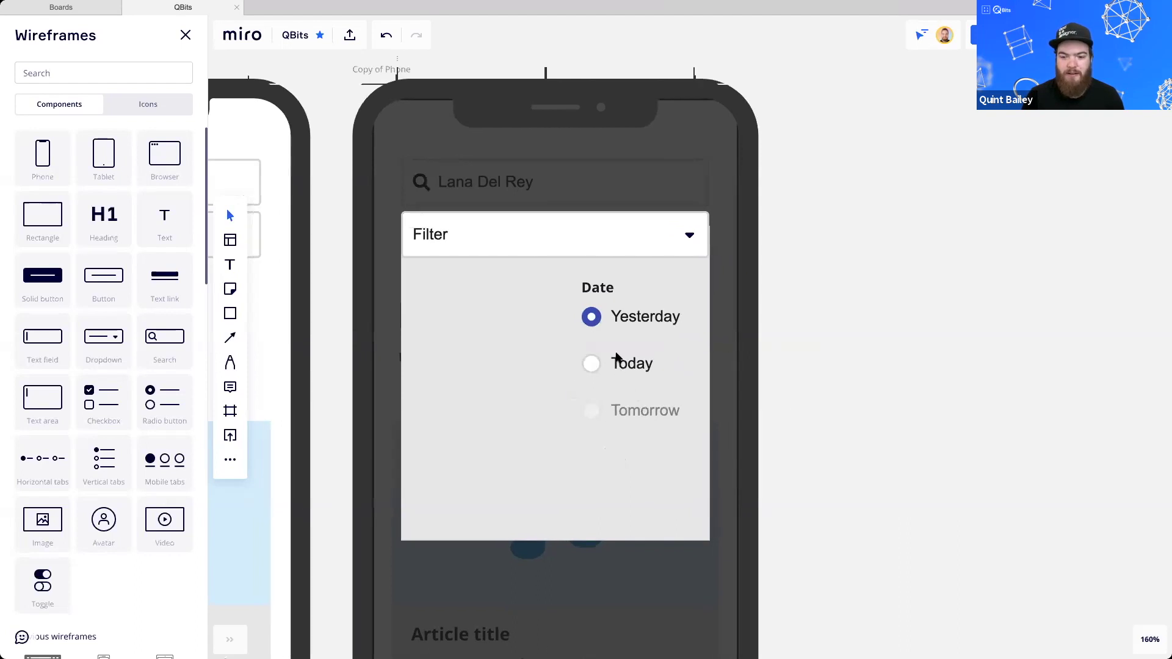
scroll(549, 358, "down", 2)
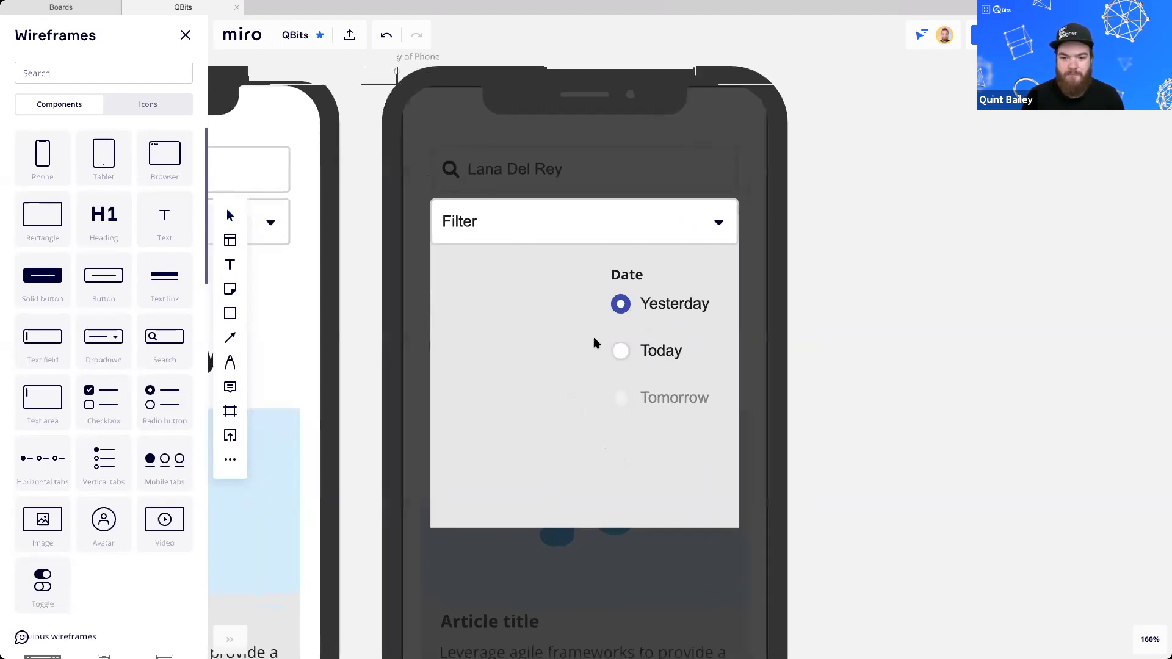
scroll(585, 349, "up", 2)
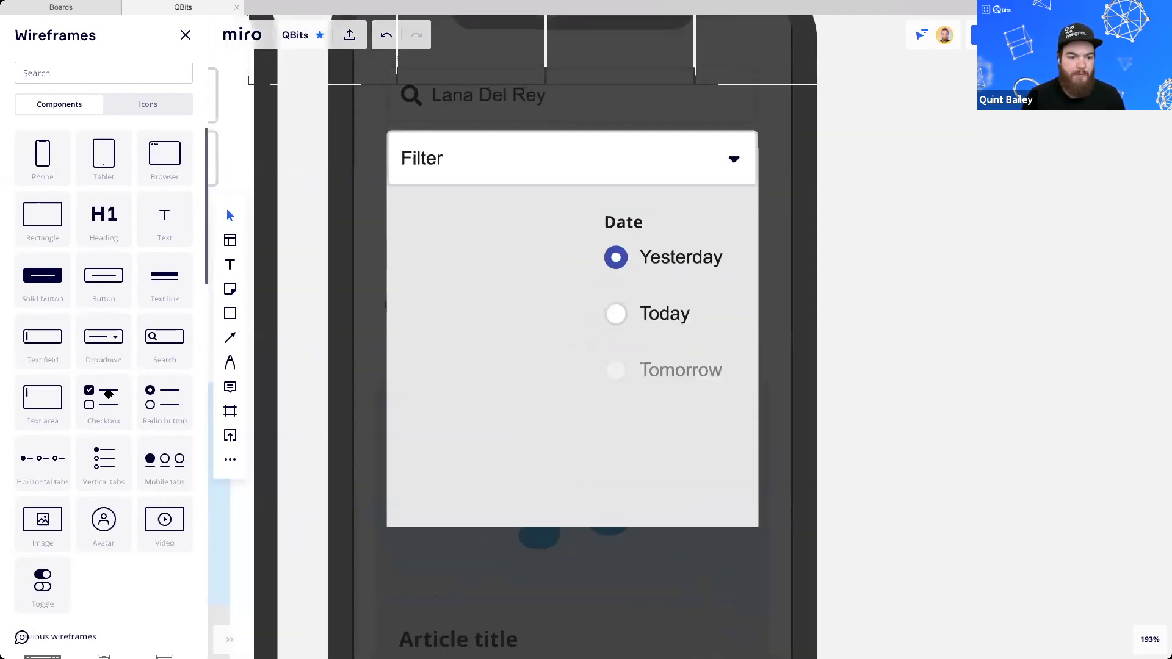
left_click_drag(114, 398, 434, 362)
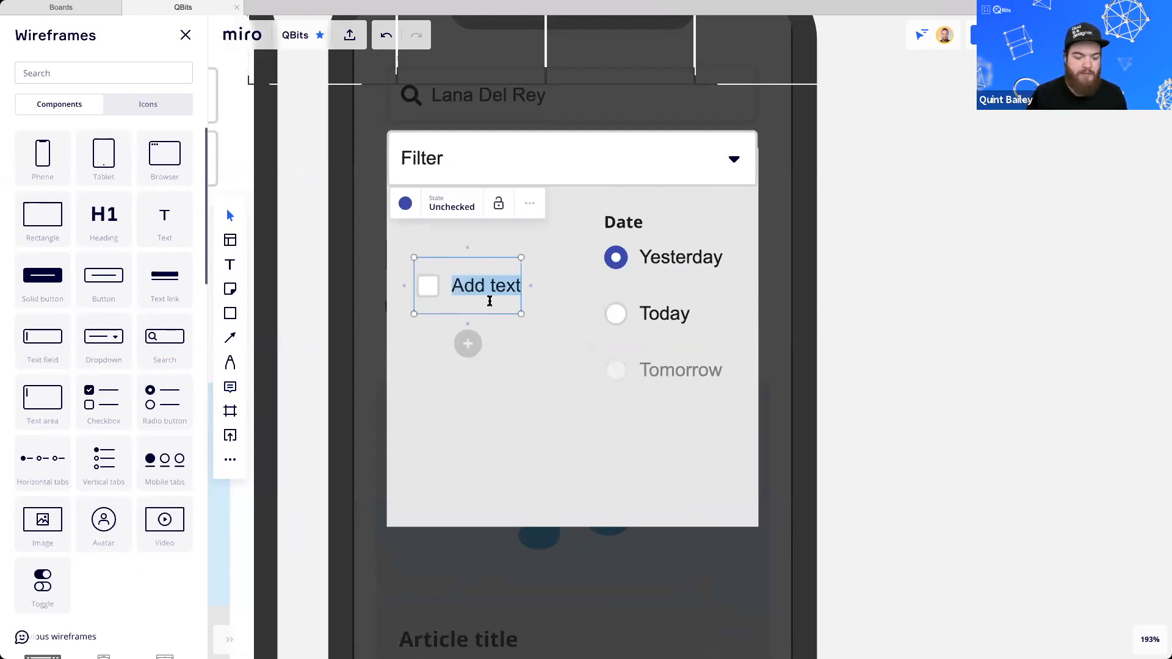
type("News")
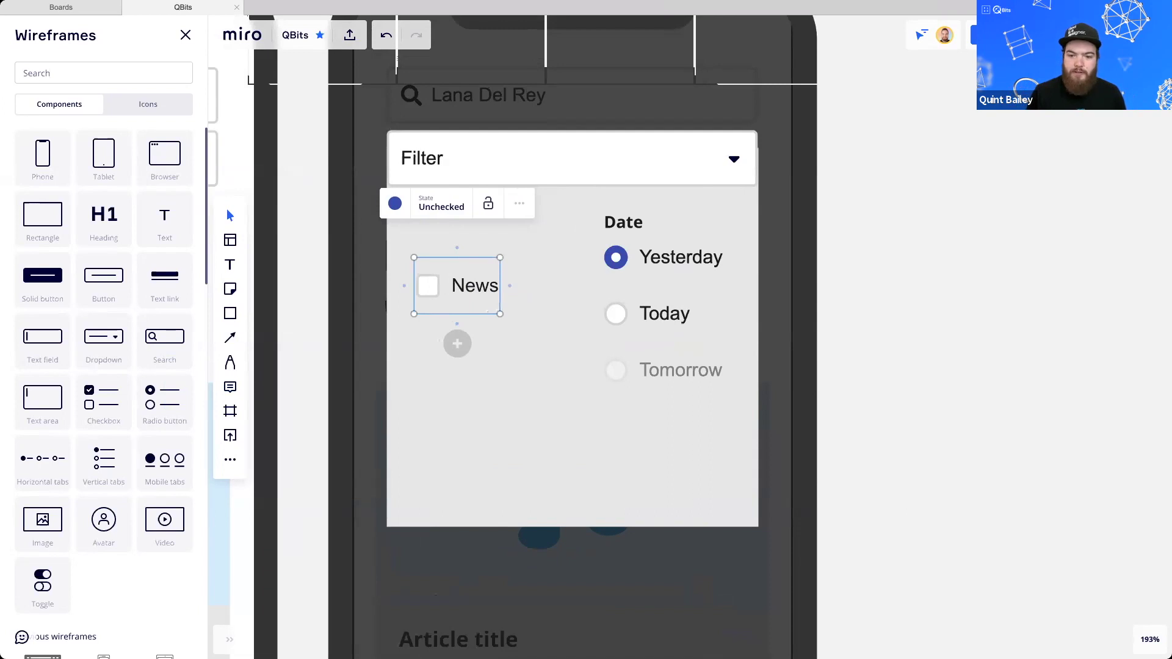
key("Return")
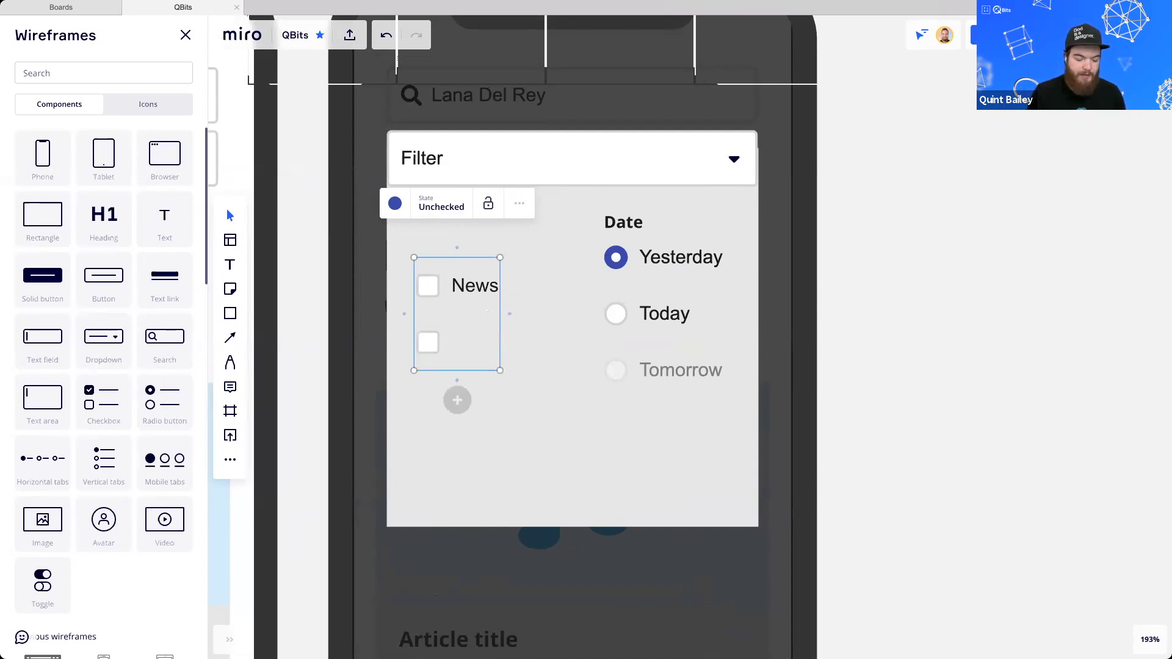
type("Podcast")
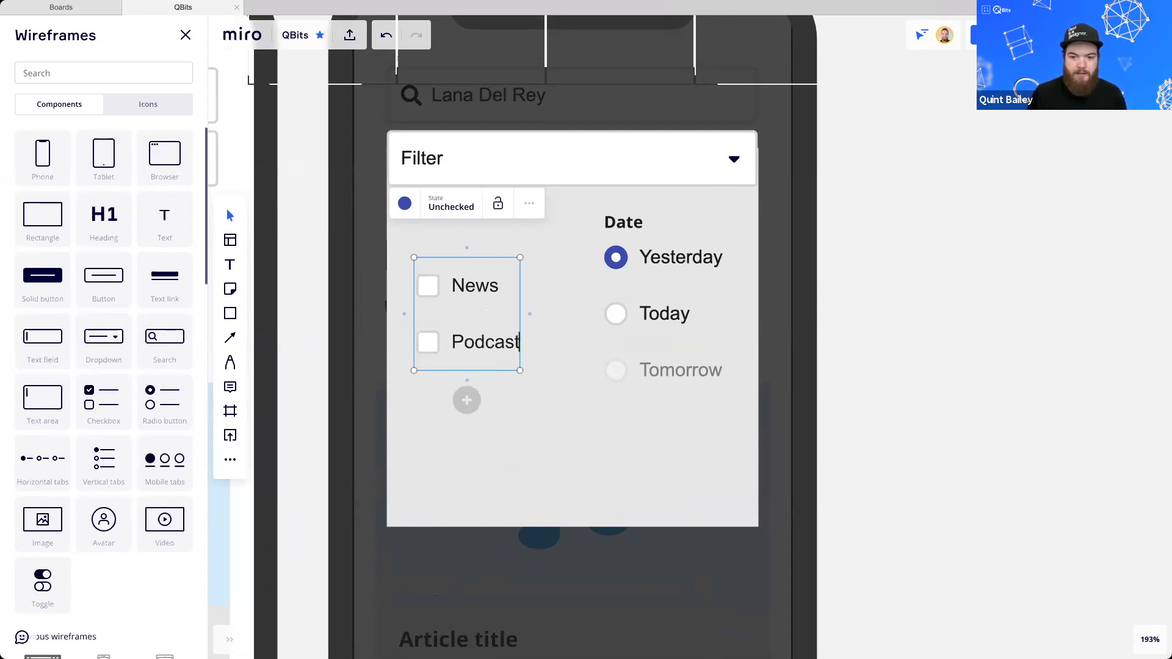
key("Return")
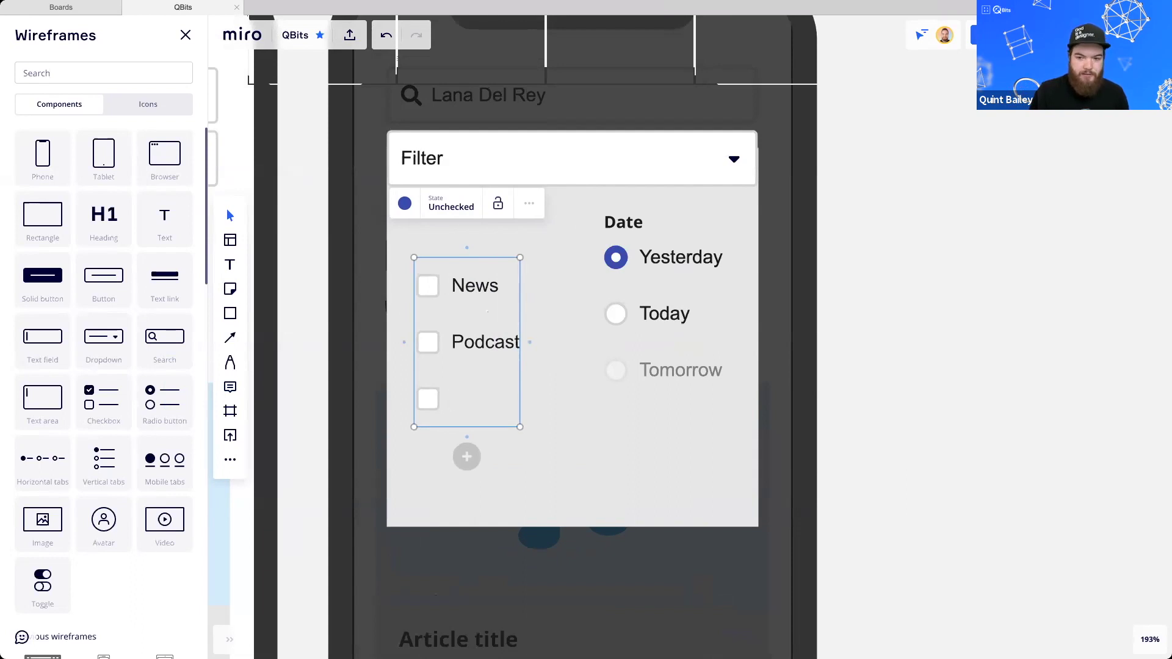
type("Video")
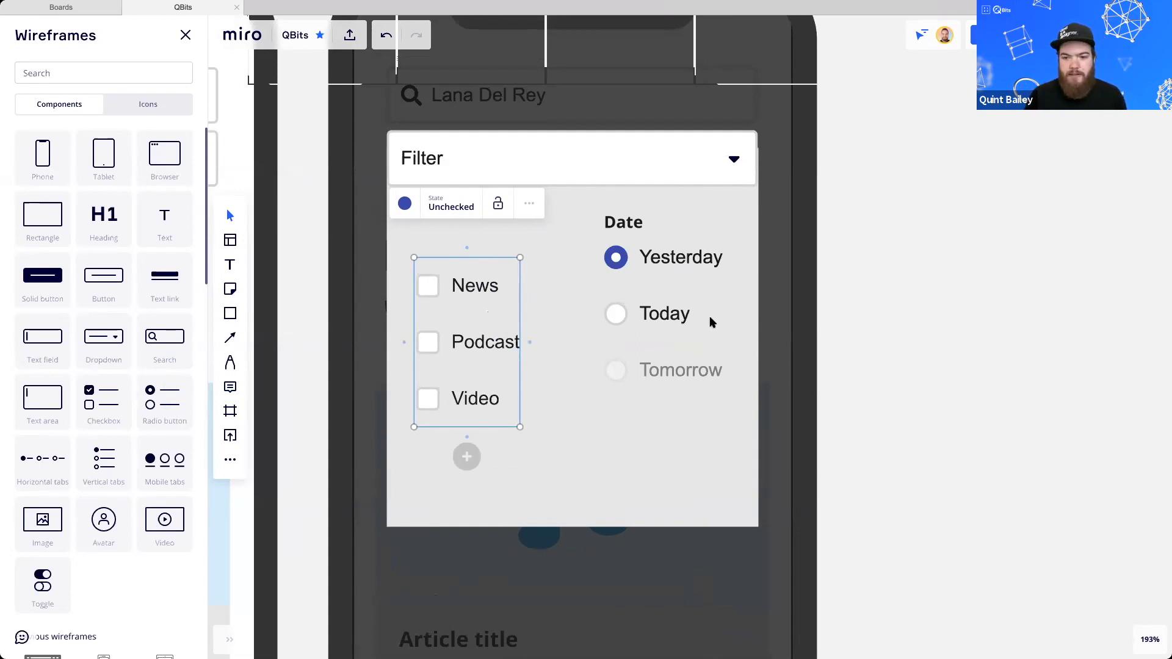
Duplicate the Date heading above the checkboxes, change the copy's text to Media, and move the checkbox group up closer beneath it
left_click(624, 221)
left_click_drag(623, 221, 445, 221)
double_click(445, 220)
type("Media")
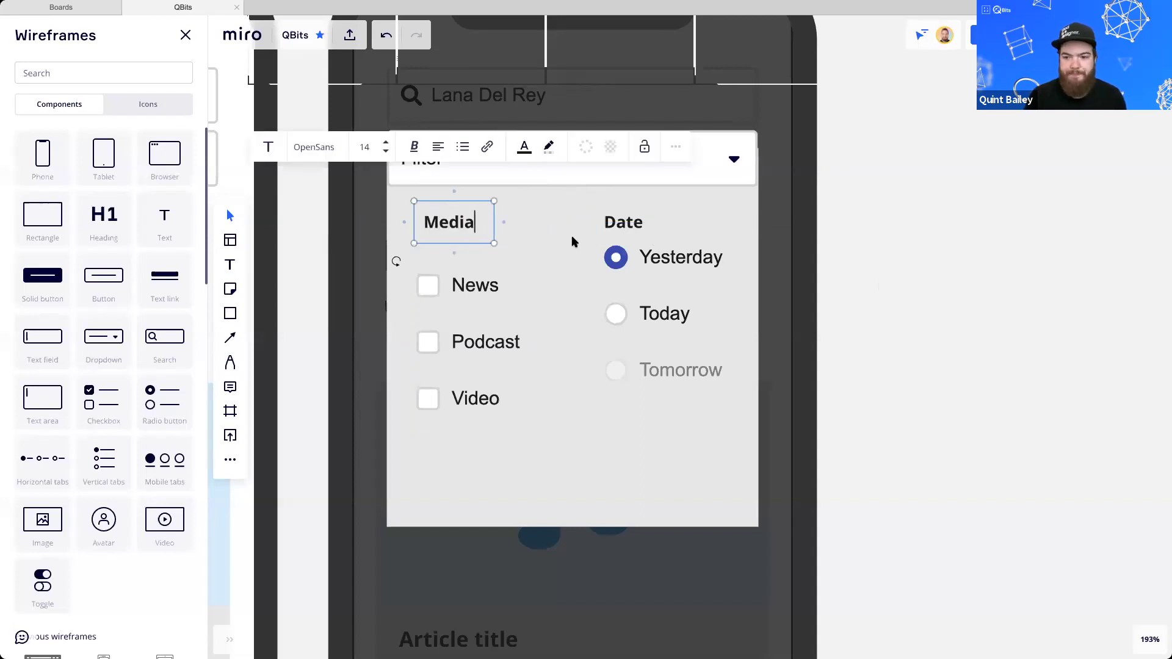
key("Escape")
left_click_drag(460, 293, 462, 276)
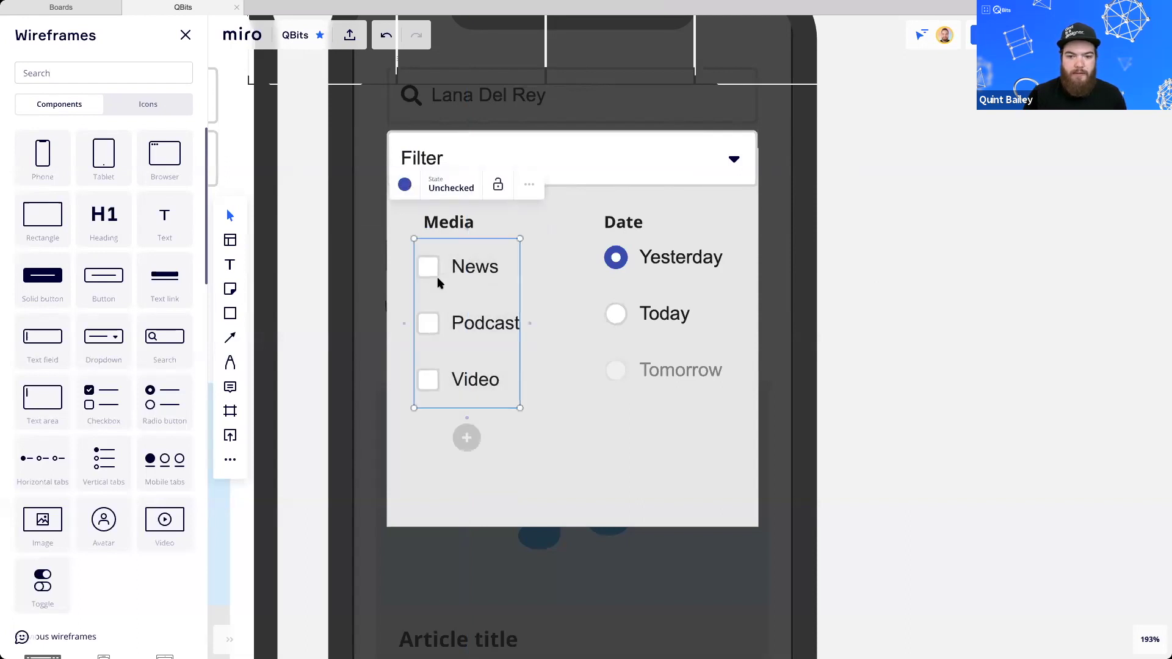
Toggle the Media checkboxes until News, Podcast and Video are all checked
left_click(429, 266)
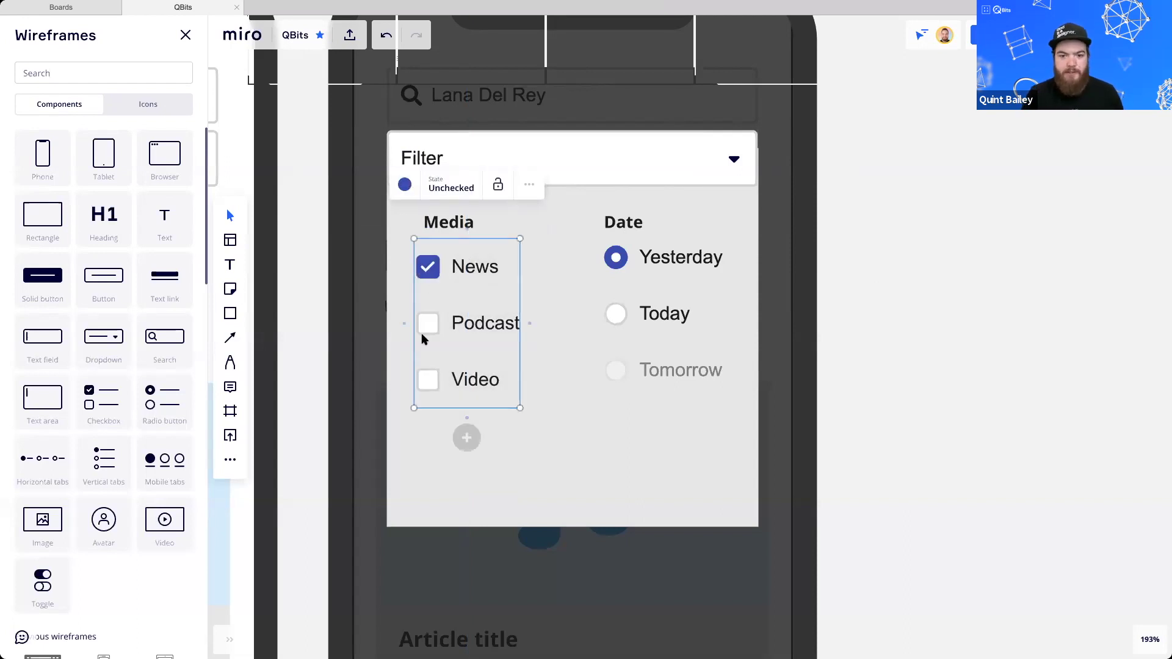
left_click(428, 323)
left_click(428, 379)
left_click(430, 325)
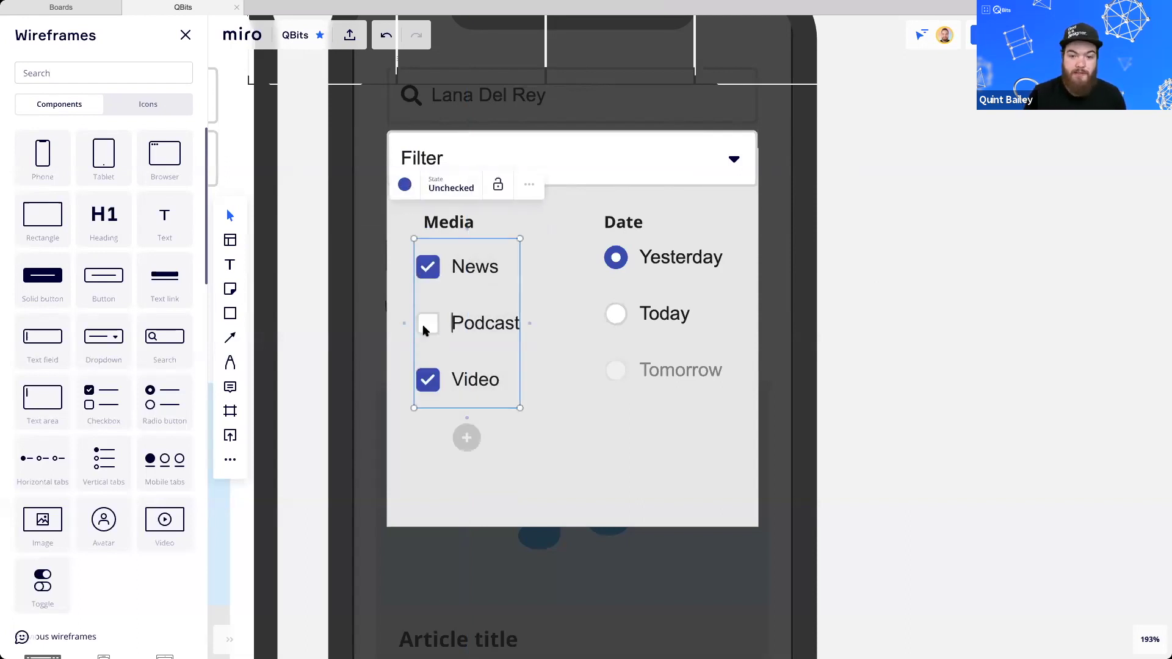
left_click(430, 267)
left_click(427, 326)
left_click(427, 378)
left_click(429, 266)
left_click(428, 323)
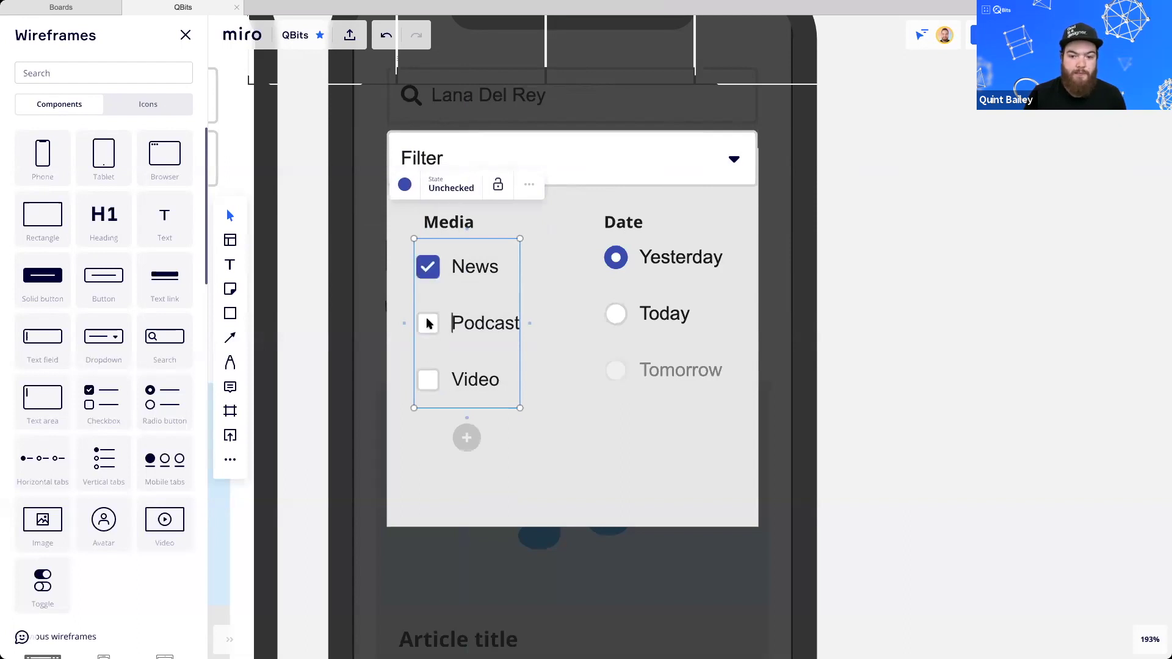
left_click(428, 323)
left_click(428, 379)
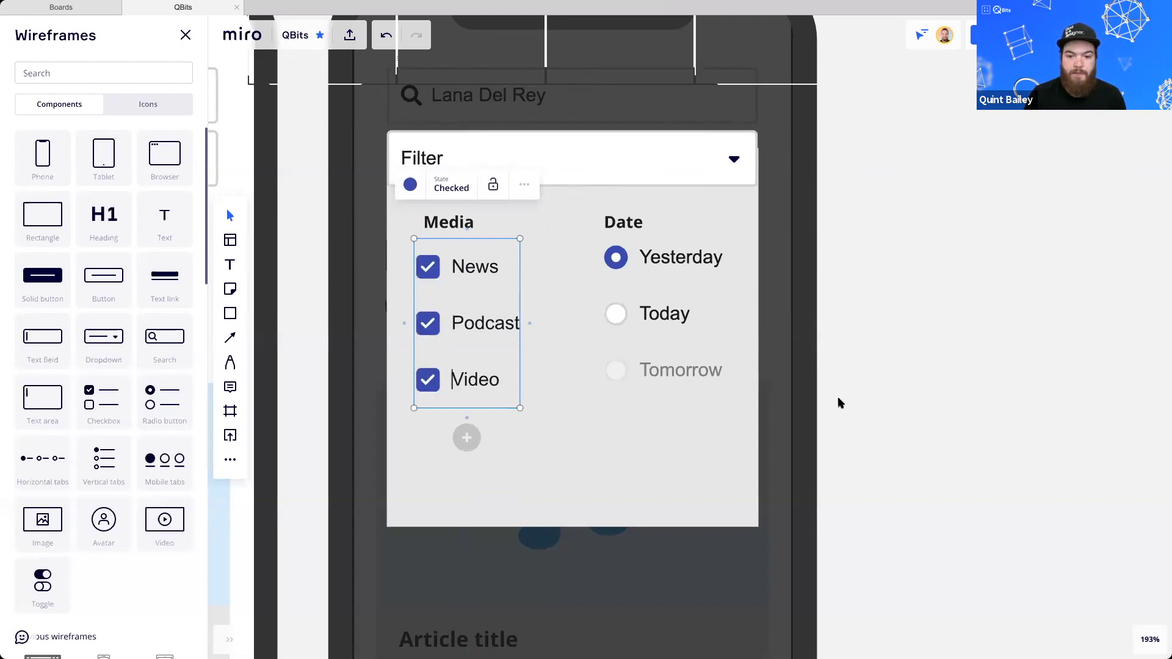
Toggle the News, Podcast and Video checkboxes off and on again, then deselect the group
left_click(428, 266)
left_click(425, 332)
left_click(425, 384)
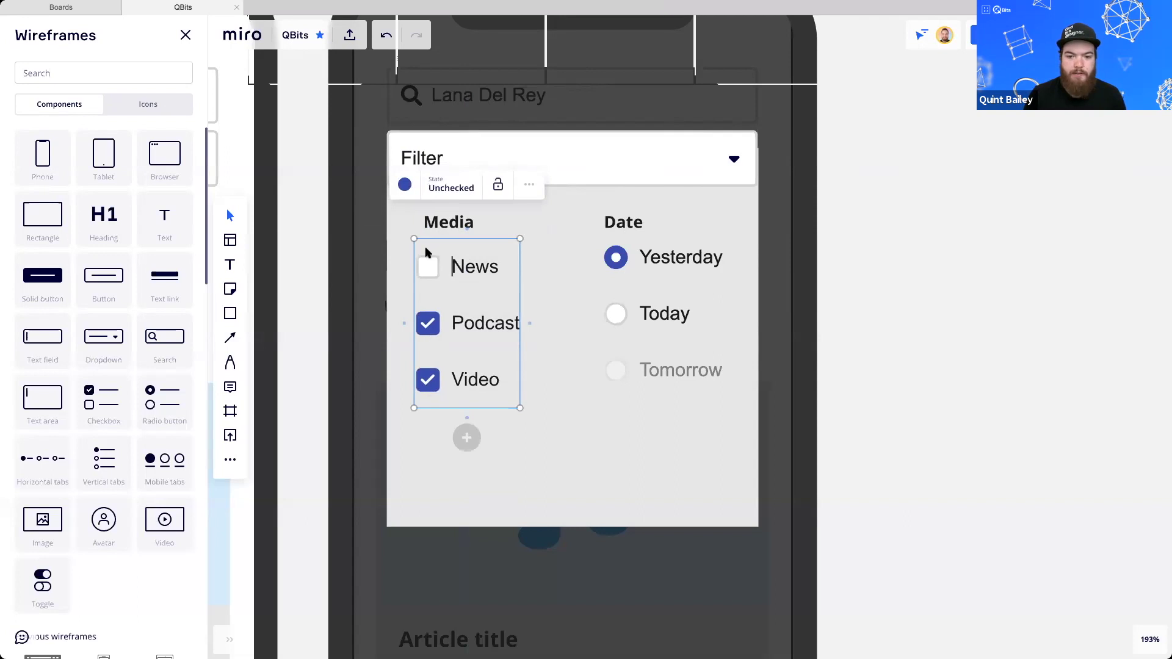
left_click(427, 266)
left_click(425, 331)
left_click(430, 379)
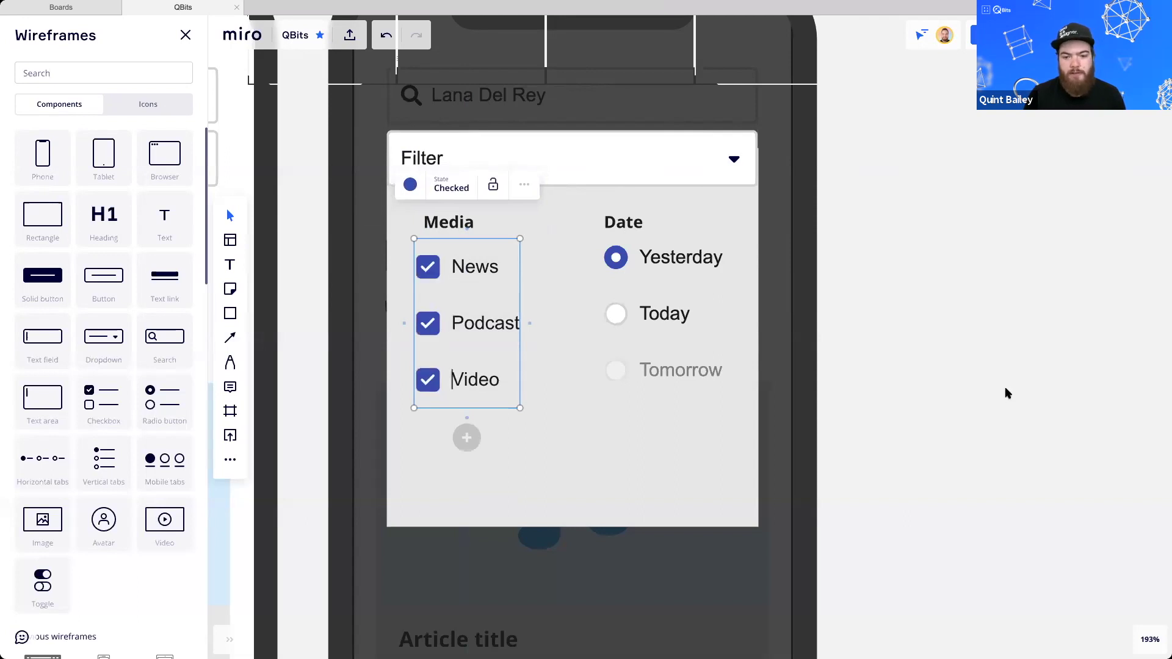
left_click(897, 429)
Set the state of the Podcast checkbox to Disabled checked and deselect the group
scroll(517, 249, "down", 1)
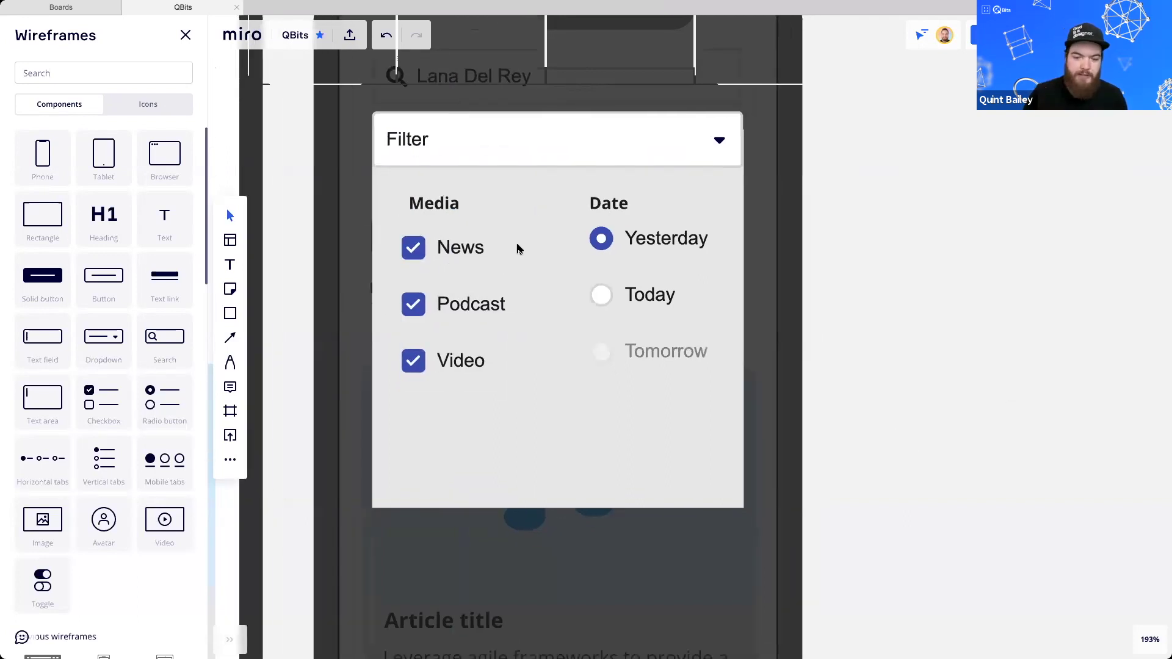
left_click(480, 309)
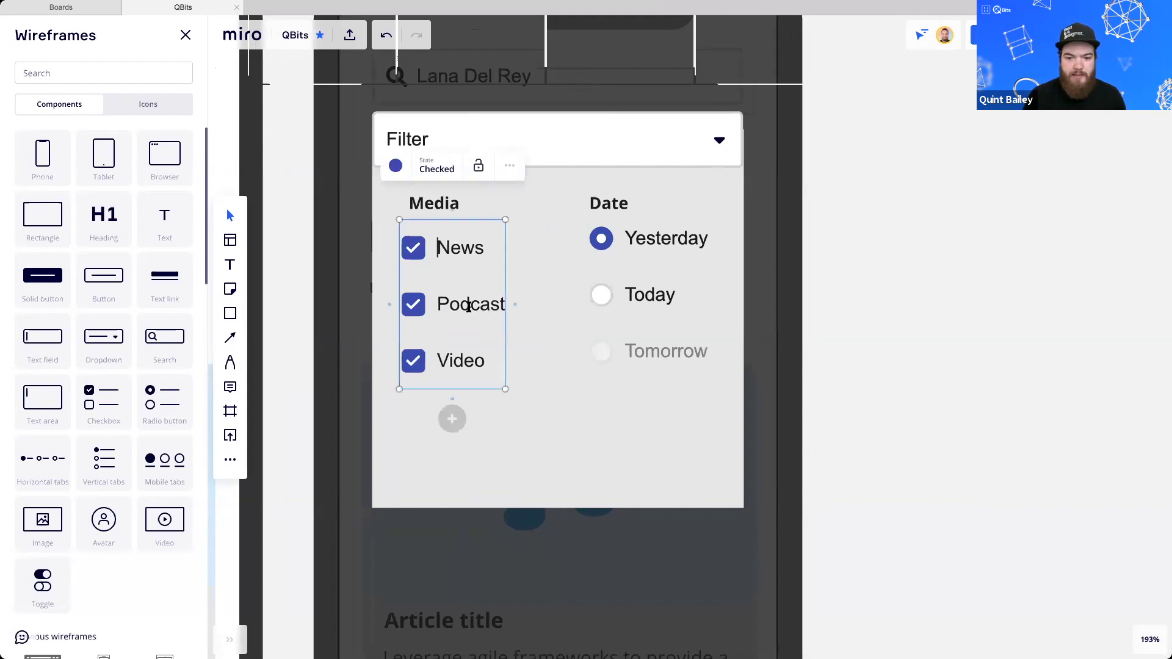
double_click(449, 302)
left_click(429, 166)
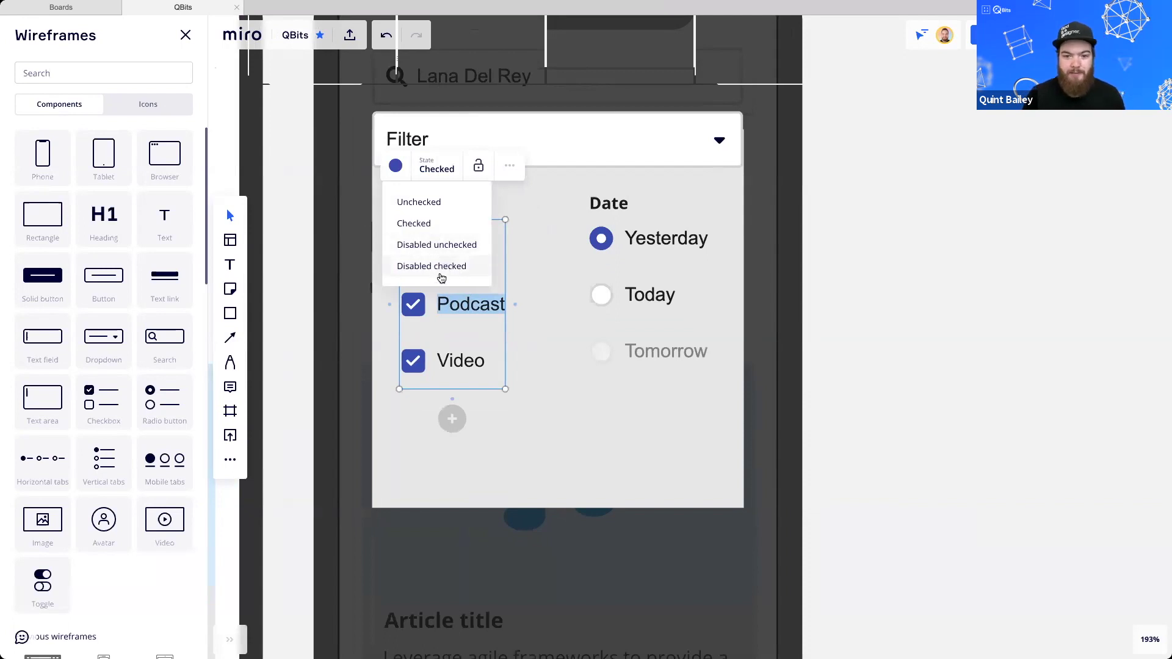
left_click(440, 266)
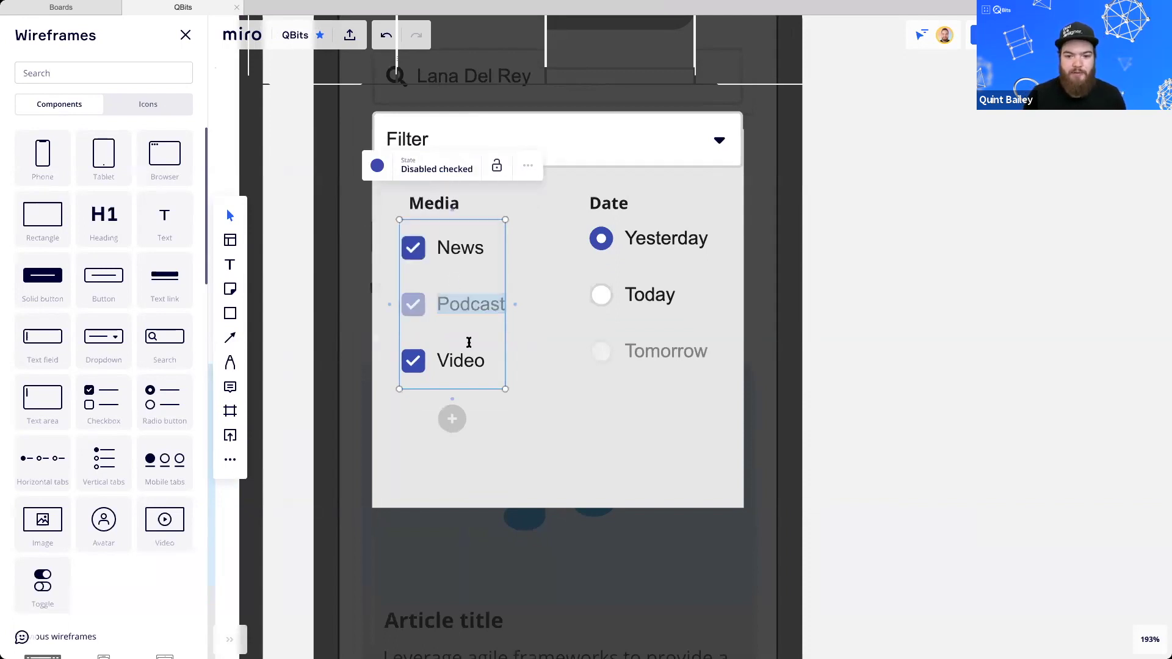
left_click(462, 355)
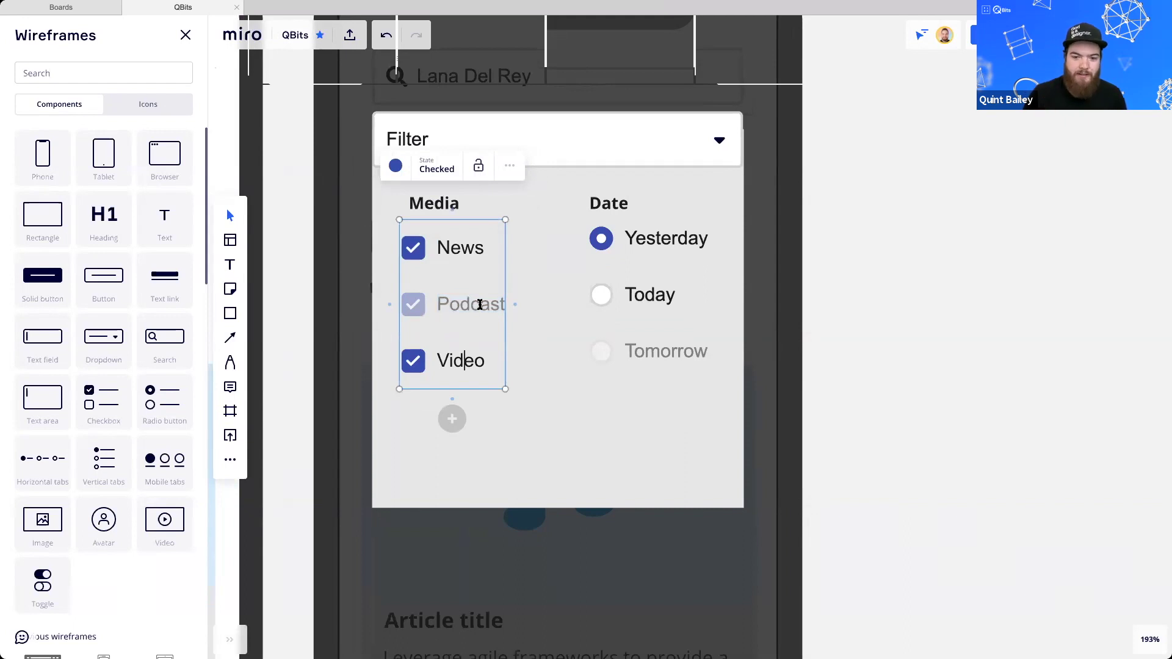
left_click(950, 356)
Extend the grey filter panel's background slightly downward at its lower edge
scroll(683, 371, "down", 1)
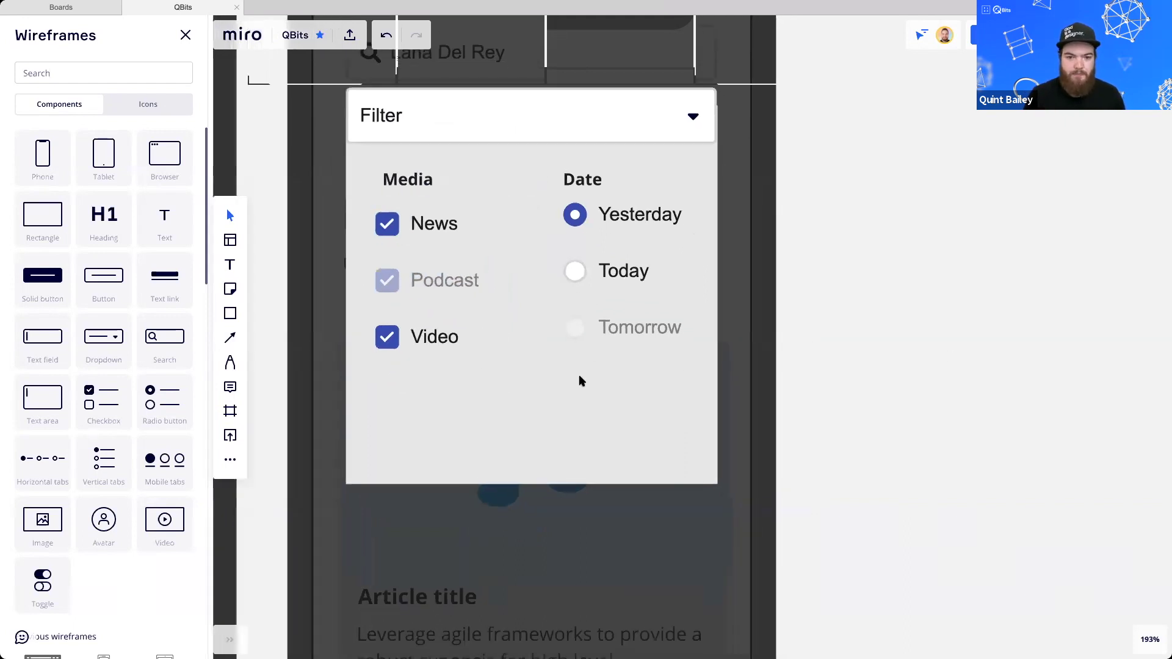
left_click(509, 452)
left_click_drag(508, 466, 507, 472)
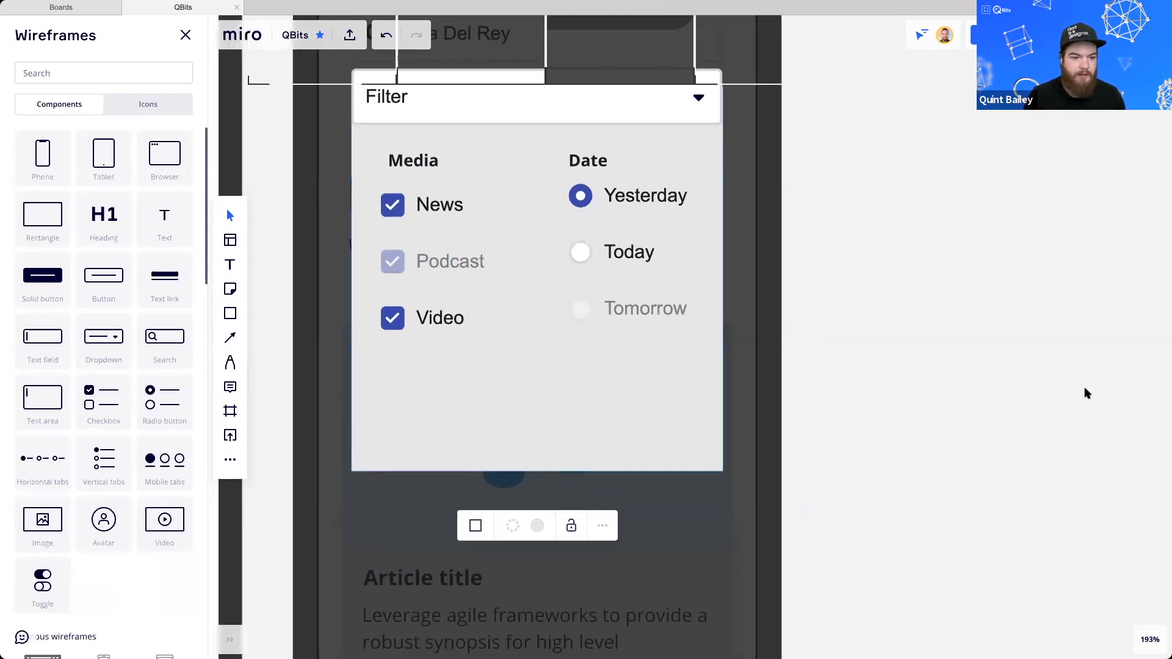
Add a toggle below the Video checkbox in the grey filter panel and place the text label Ads beside it
left_click(1085, 392)
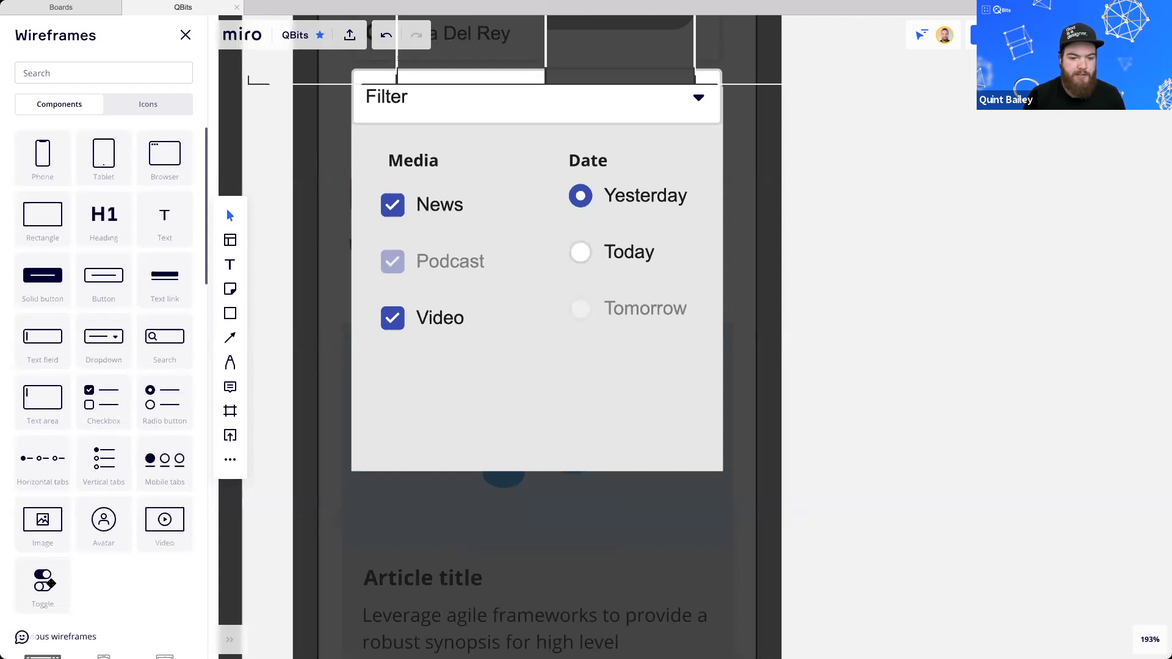
left_click_drag(49, 581, 403, 398)
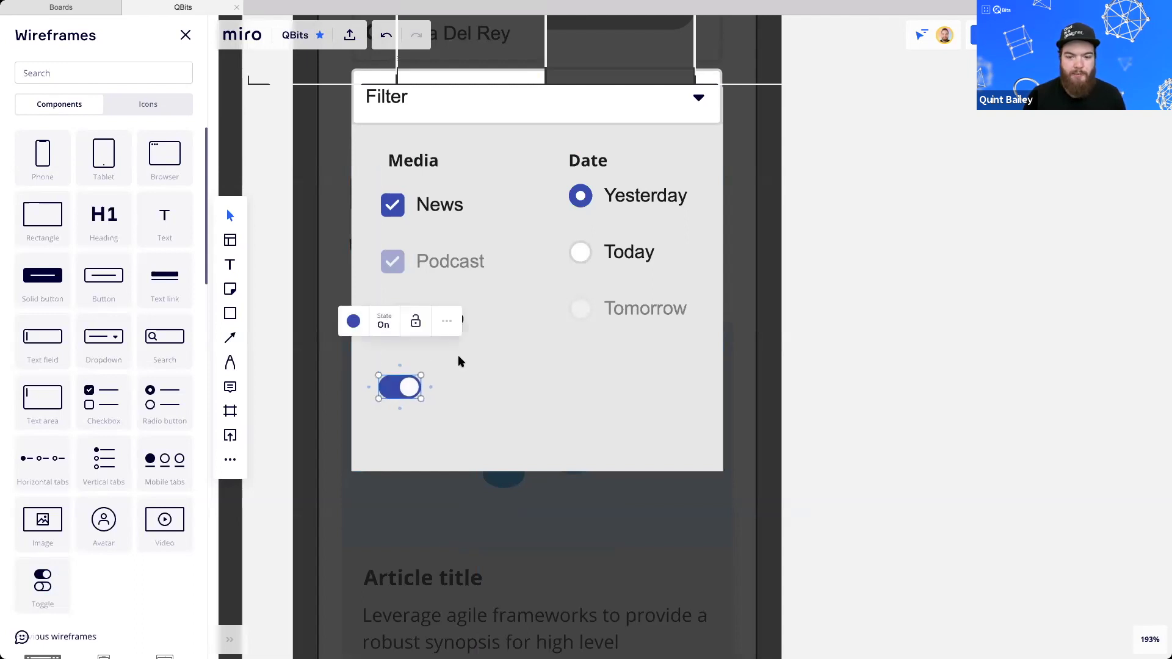
key("t")
left_click(468, 392)
type("A")
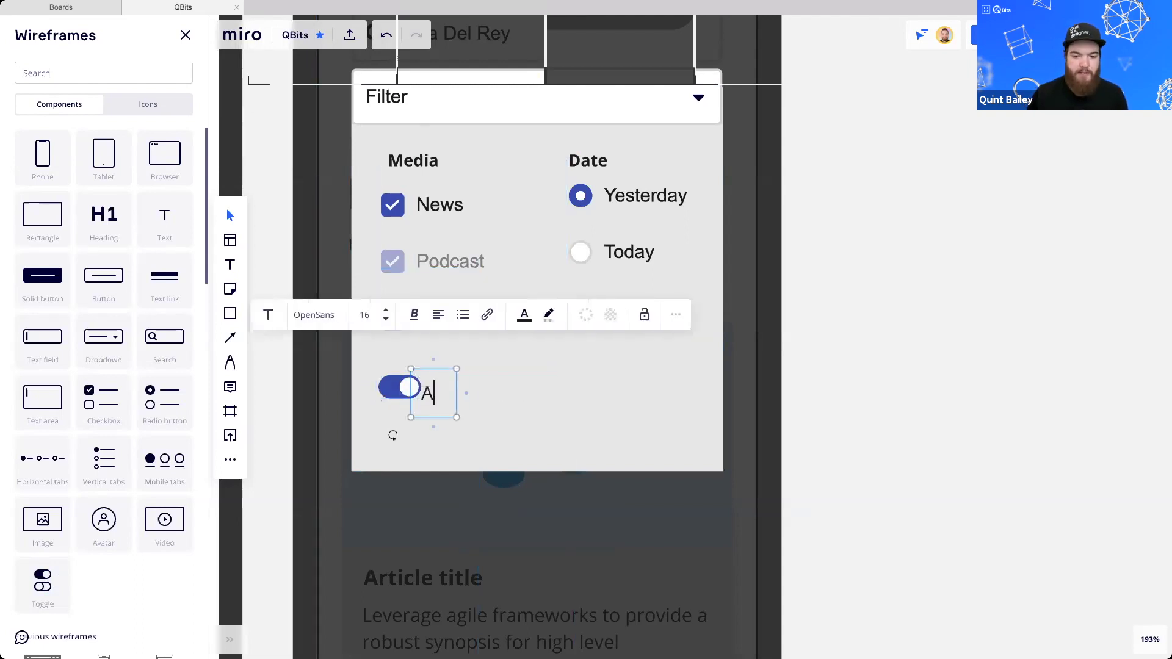
type("ds")
left_click(449, 395)
left_click_drag(459, 386, 473, 380)
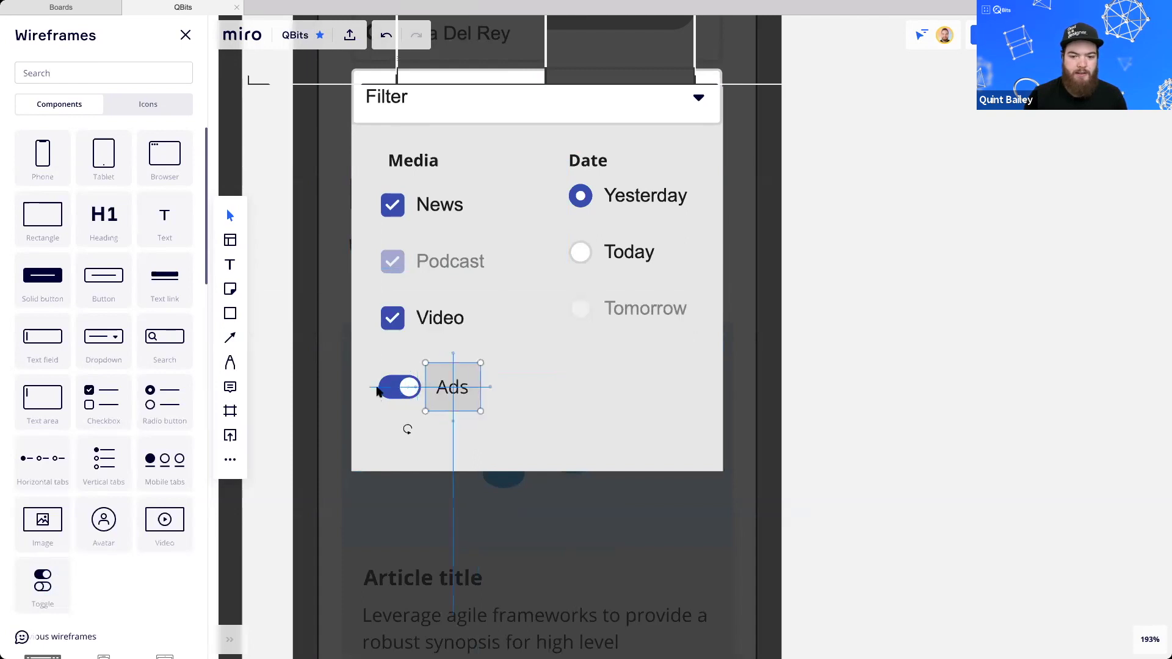
Set the state of the Ads toggle to Disabled on and deselect it
left_click(398, 389)
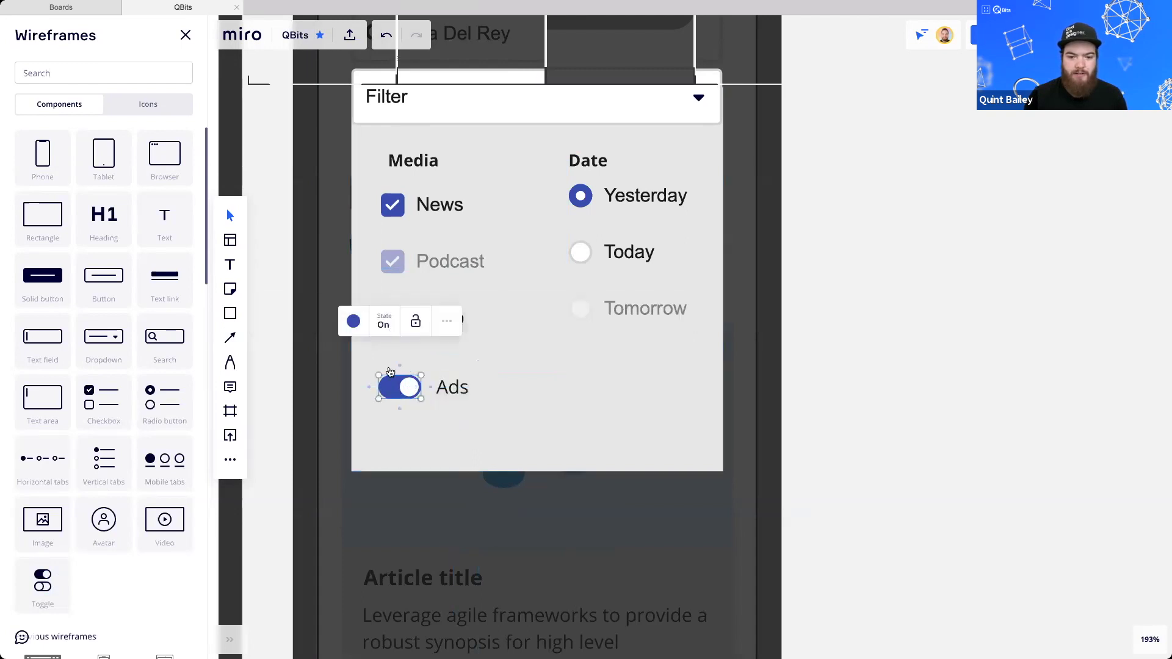
left_click(383, 321)
left_click(374, 398)
left_click(463, 361)
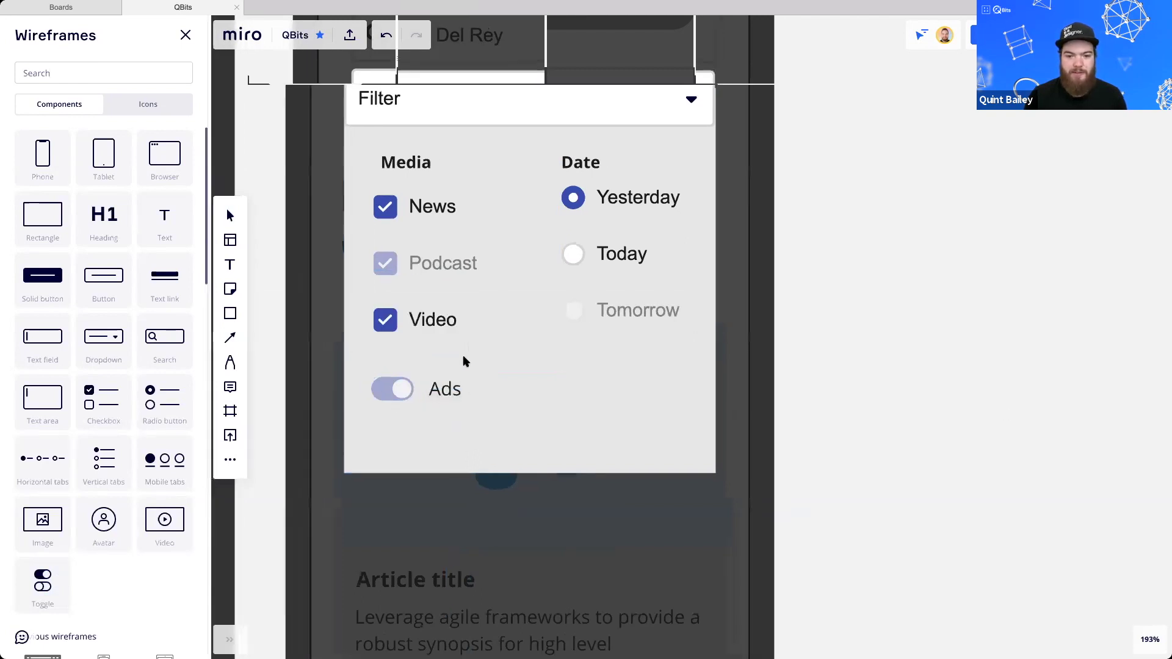
left_click(380, 401)
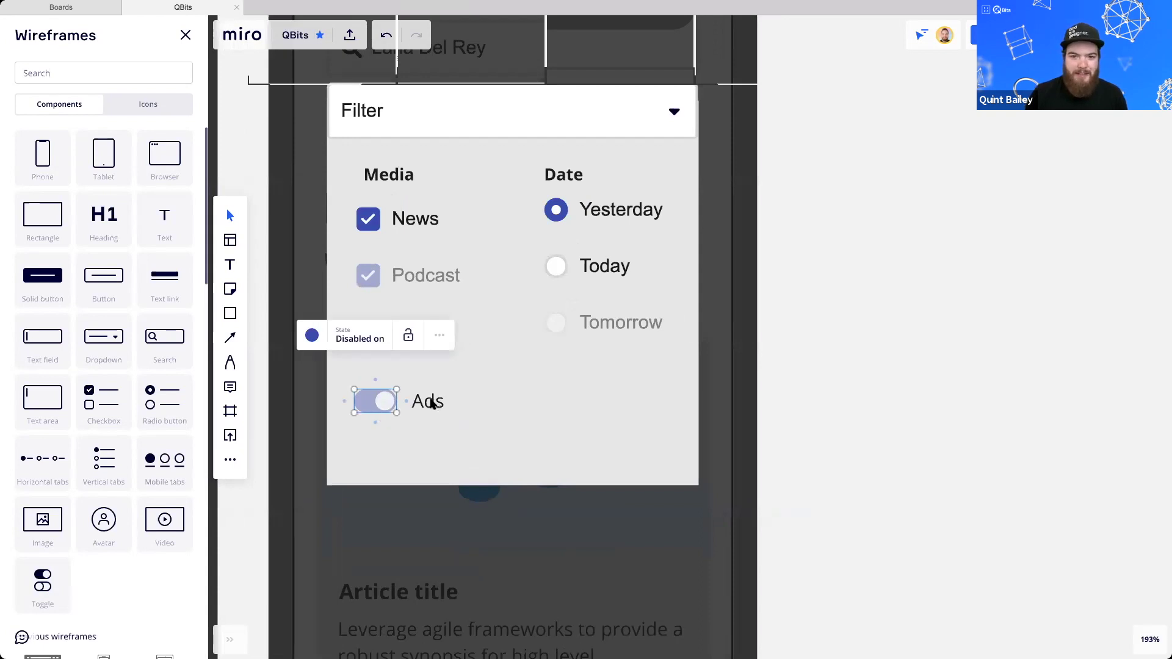
left_click_drag(439, 403, 441, 404)
left_click(620, 395)
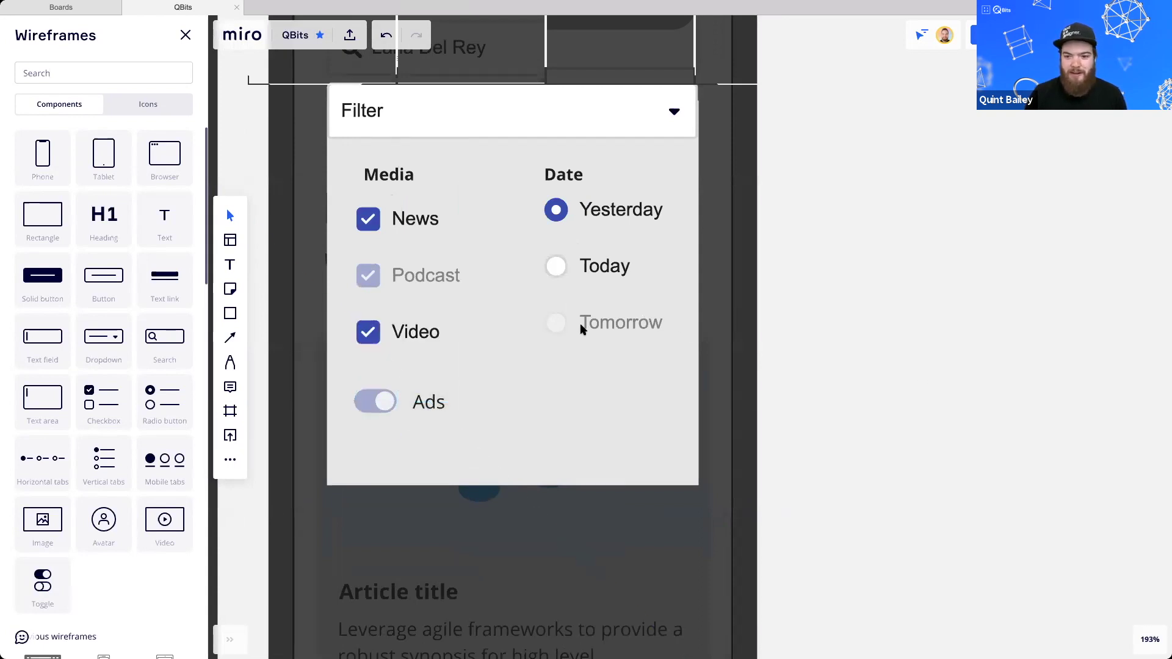
Set the state of the Filter dropdown above the grey panel to Focused
scroll(580, 323, "down", 5)
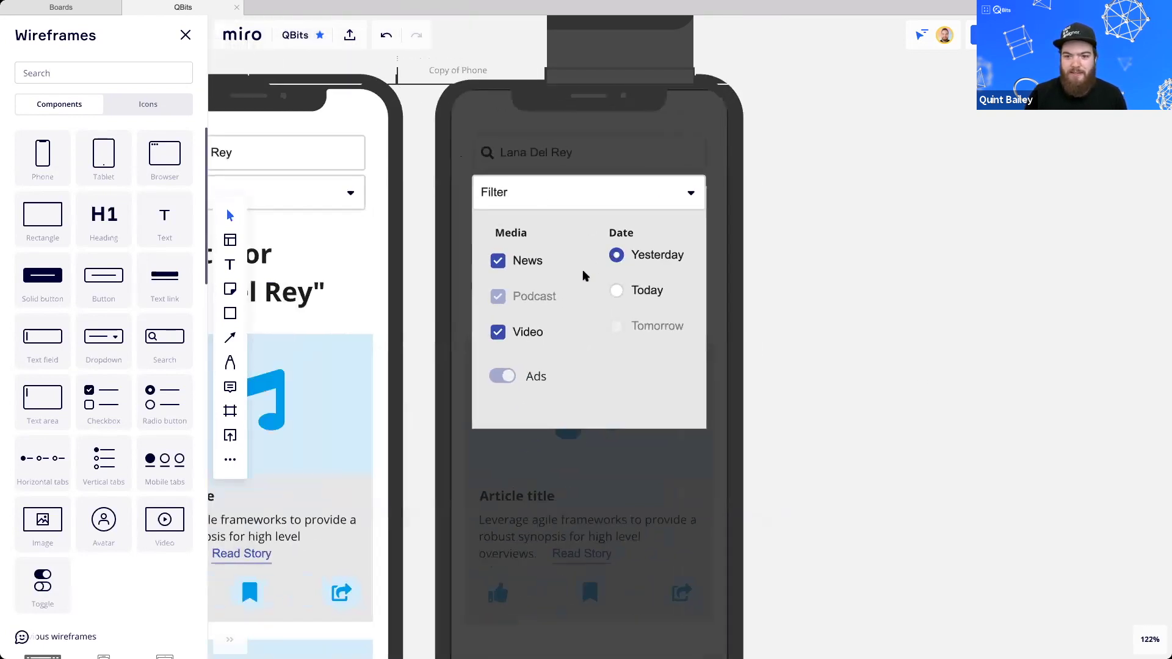
left_click(596, 208)
left_click(540, 141)
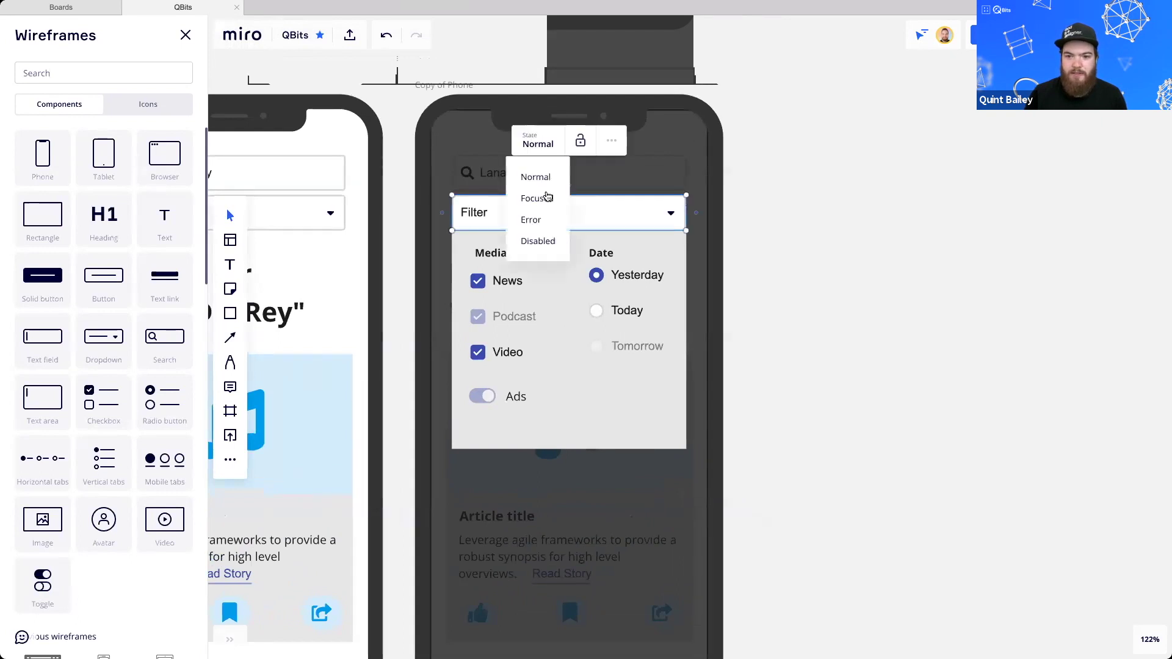
left_click(876, 287)
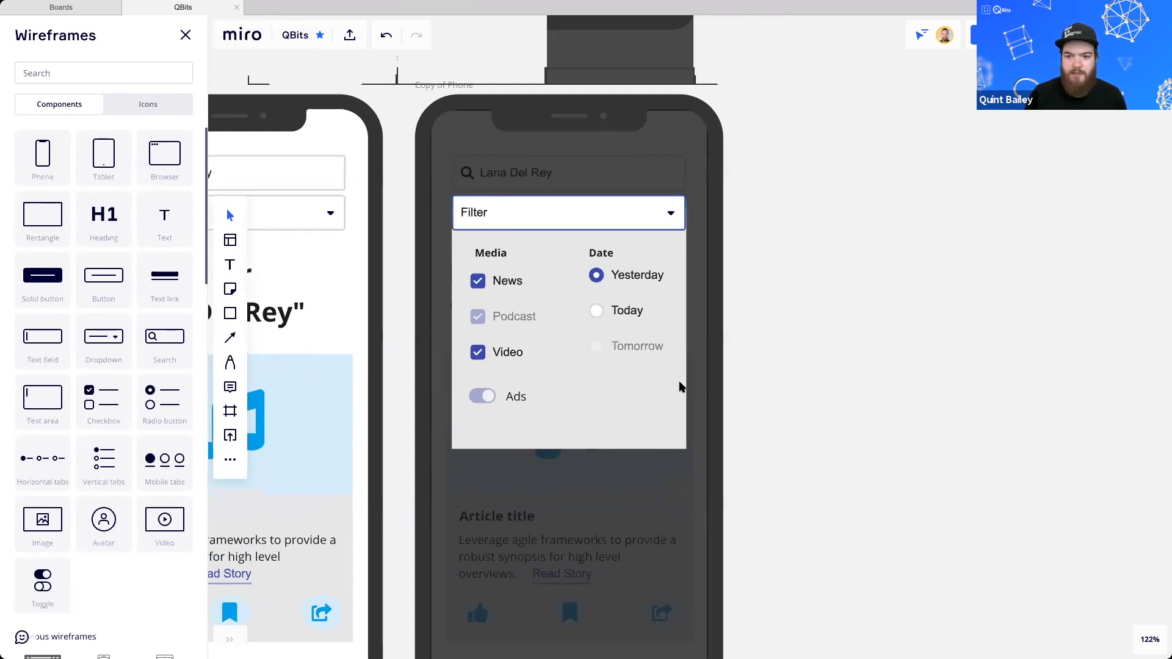
Shorten the grey filter panel's background so that it ends just below the Ads toggle
scroll(556, 330, "down", 2)
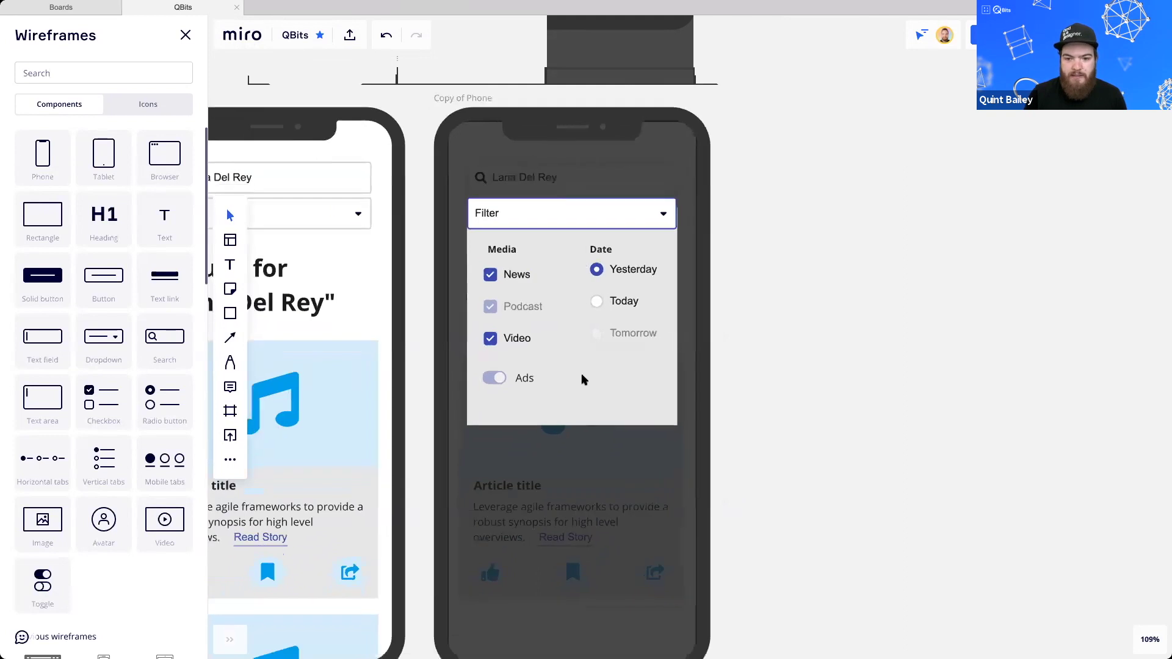
left_click(573, 426)
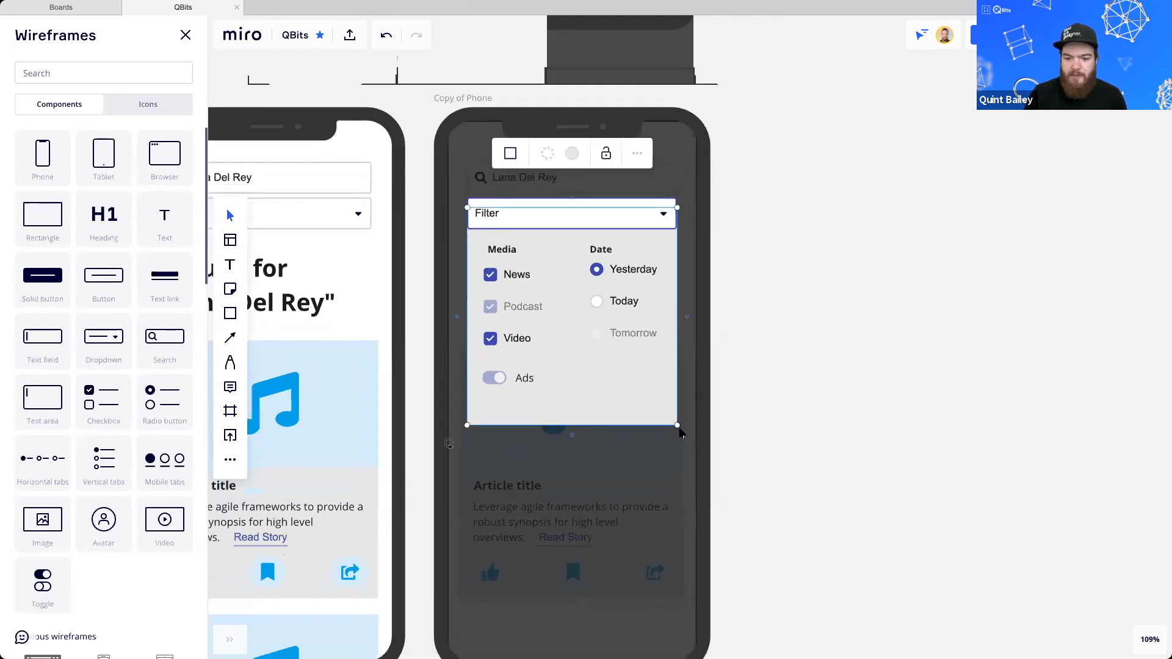
left_click_drag(678, 421, 679, 403)
scroll(601, 345, "up", 4)
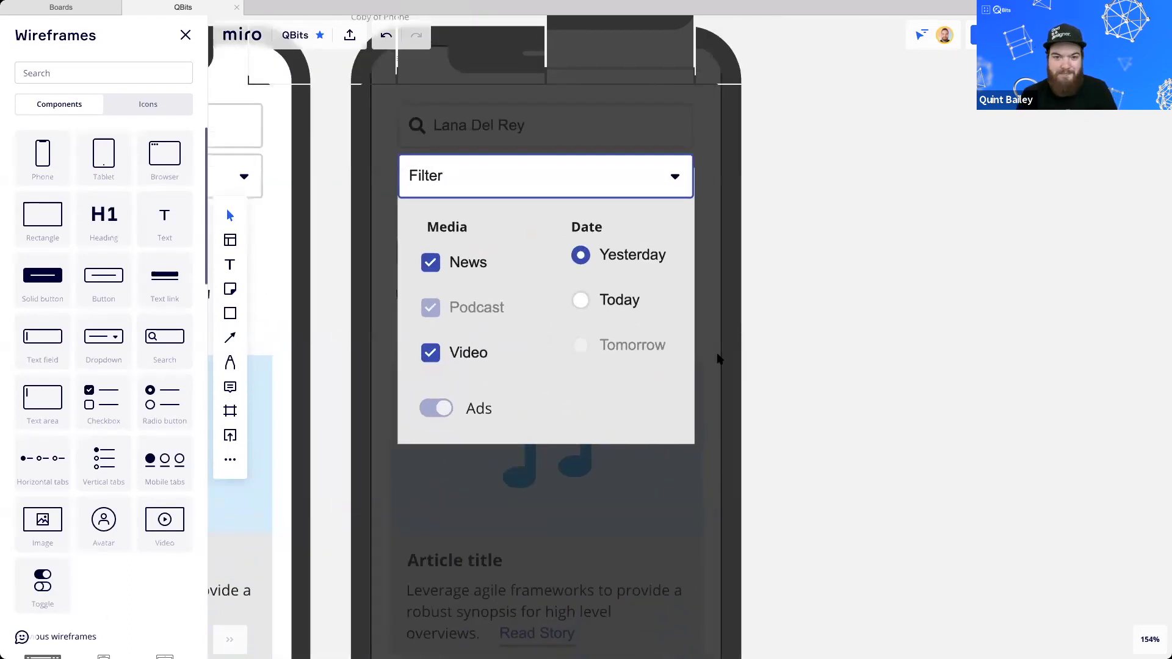
Extend the grey filter panel's background downward and move the Ads toggle with its label down near its lower edge
left_click(543, 439)
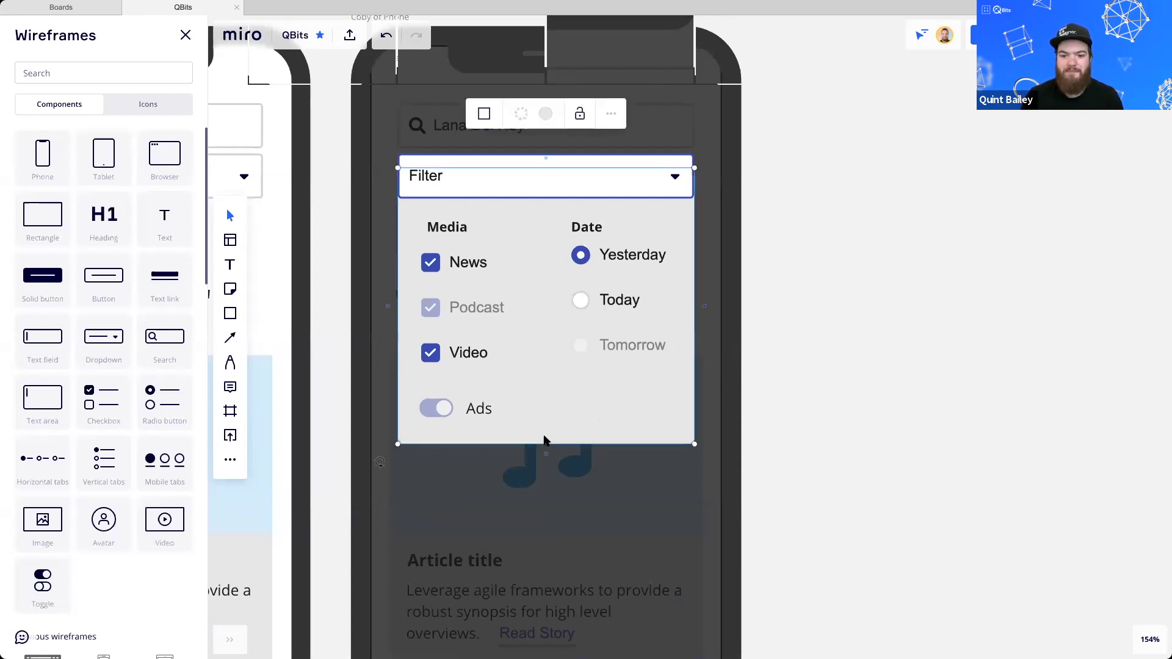
left_click_drag(541, 449, 539, 516)
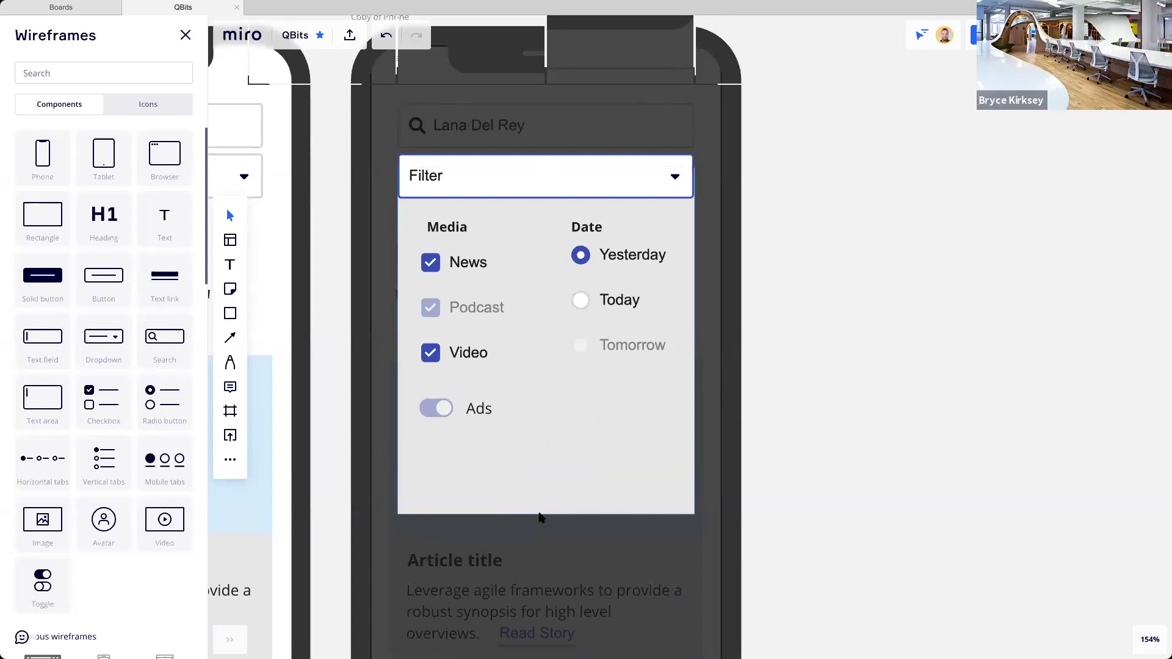
left_click(437, 409)
left_click(480, 410, "shift")
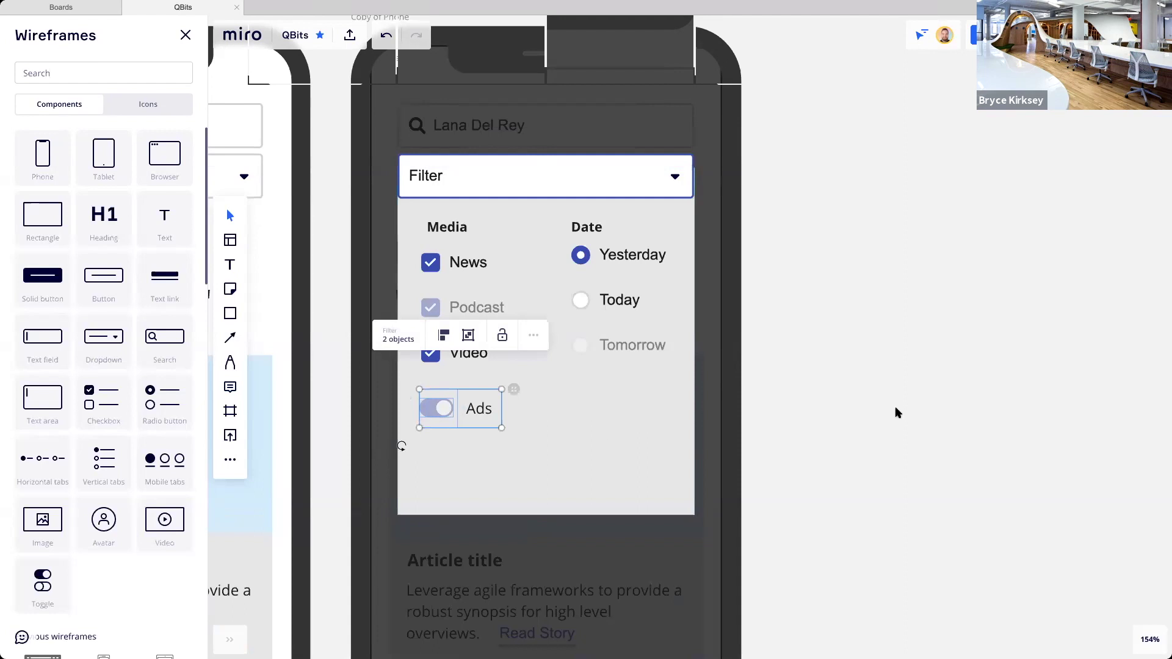
left_click(871, 412)
left_click(479, 409)
left_click(436, 408, "shift")
left_click_drag(479, 412, 480, 473)
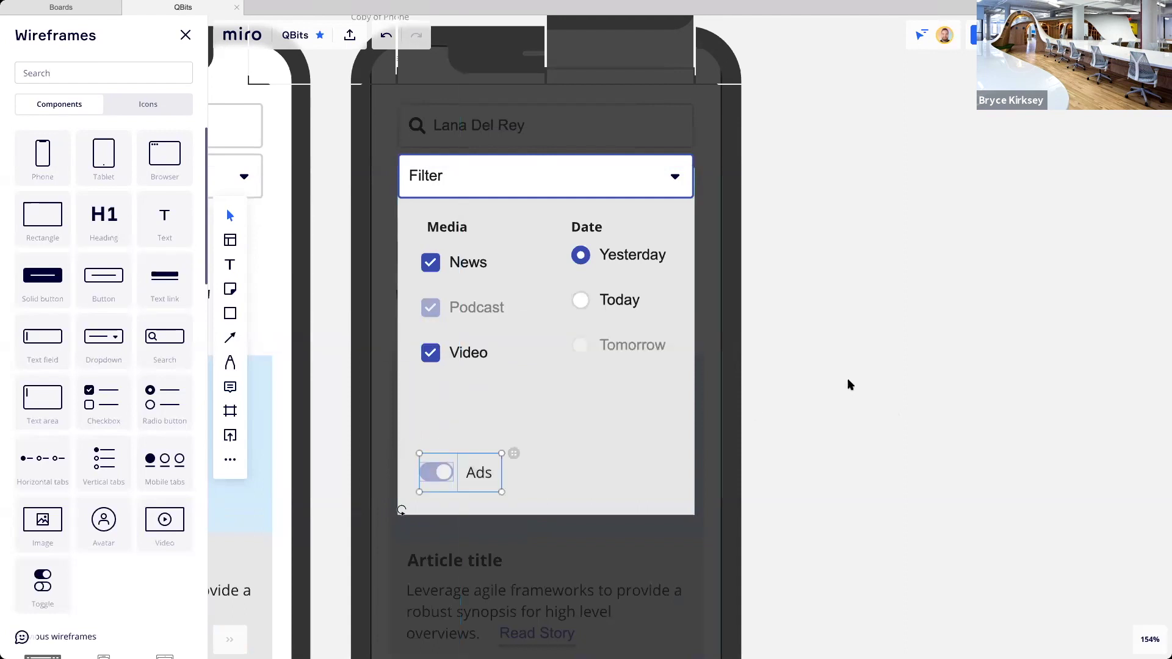
key("Escape")
Duplicate the Media checkbox group below the Tomorrow radio button in the Date column
left_click(461, 307)
left_click_drag(460, 307, 607, 430)
left_click(600, 392)
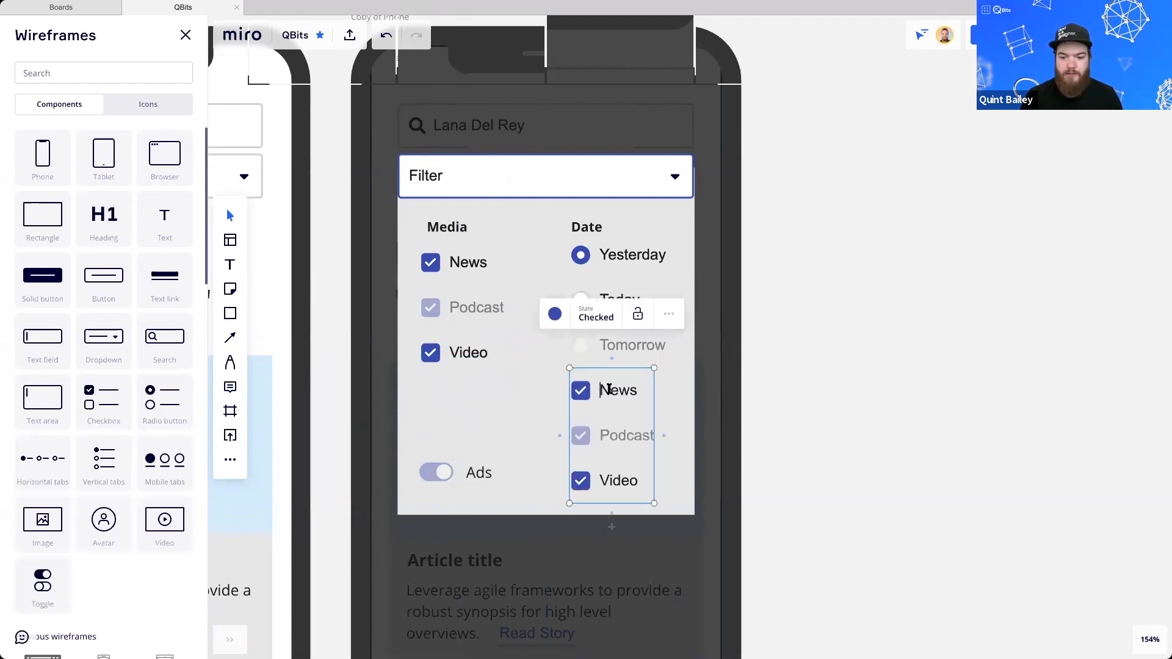
Rename the first two checkboxes of the copied group as International and Local
double_click(609, 390)
type("Intera")
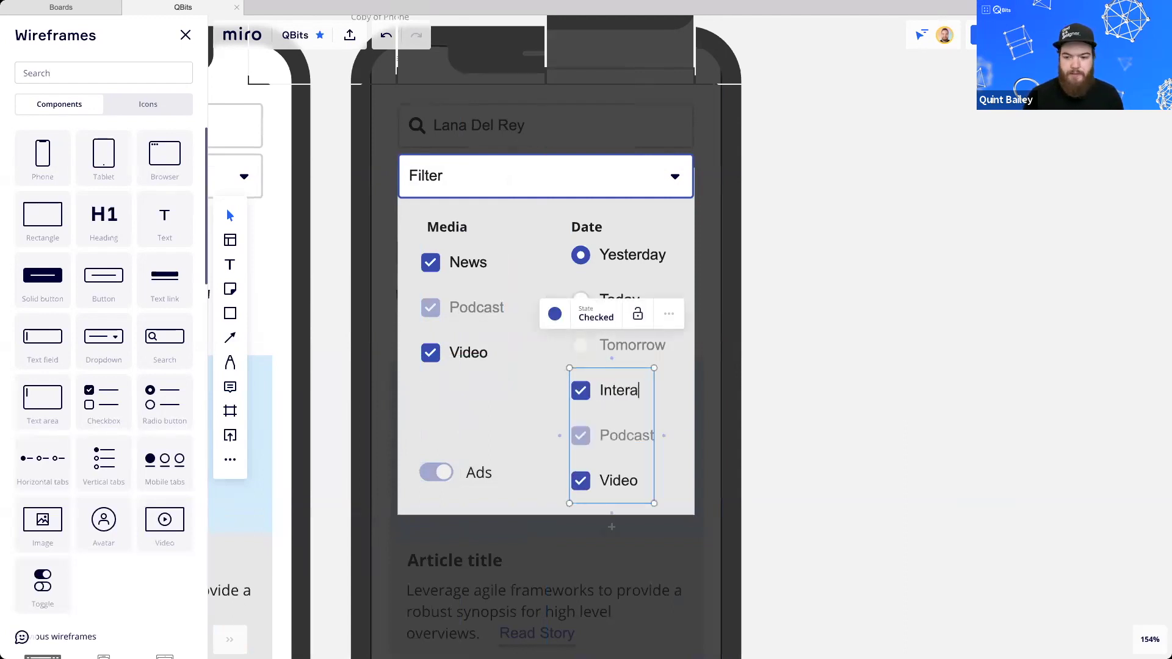
type("national")
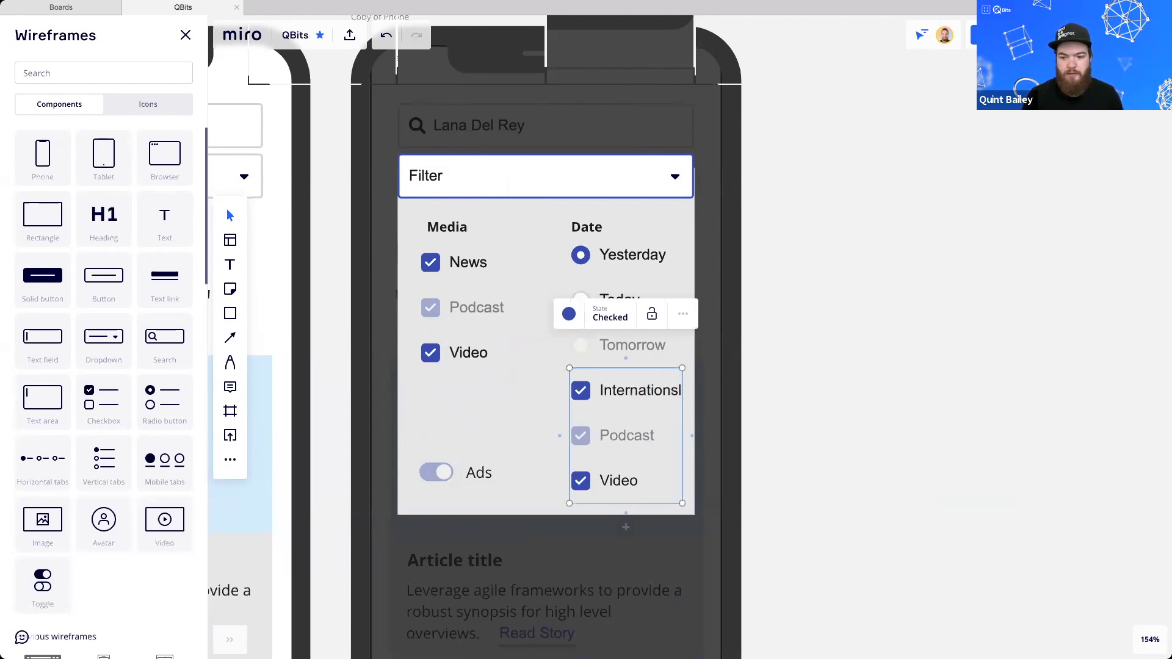
key("BackSpace")
key("BackSpace")
type("al")
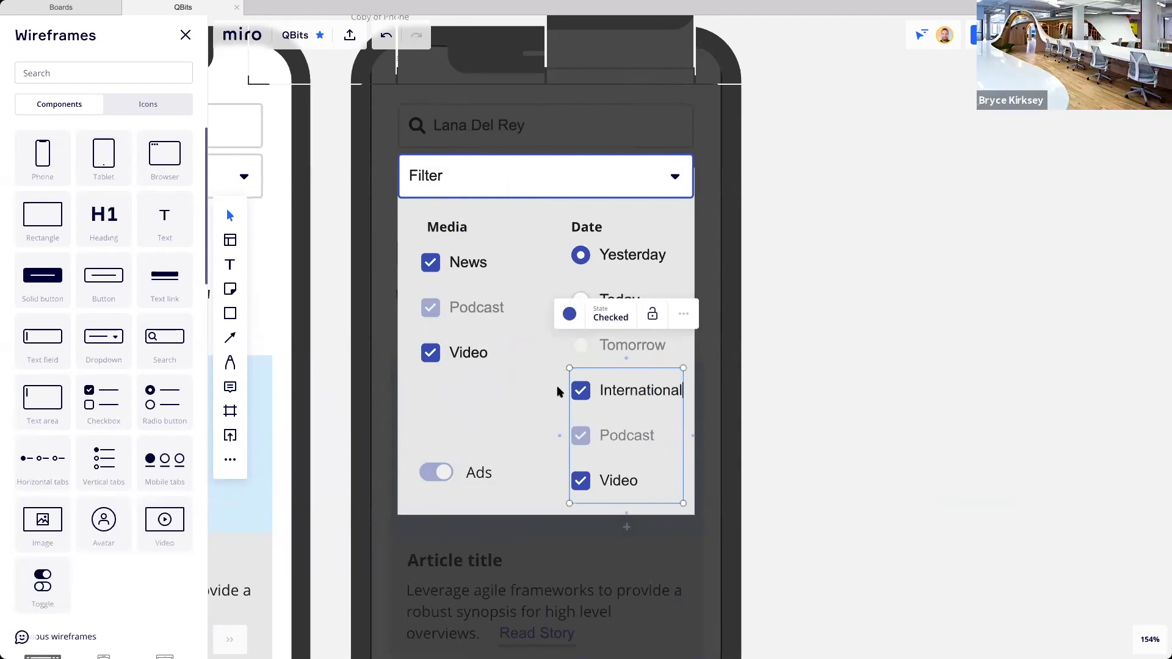
double_click(620, 439)
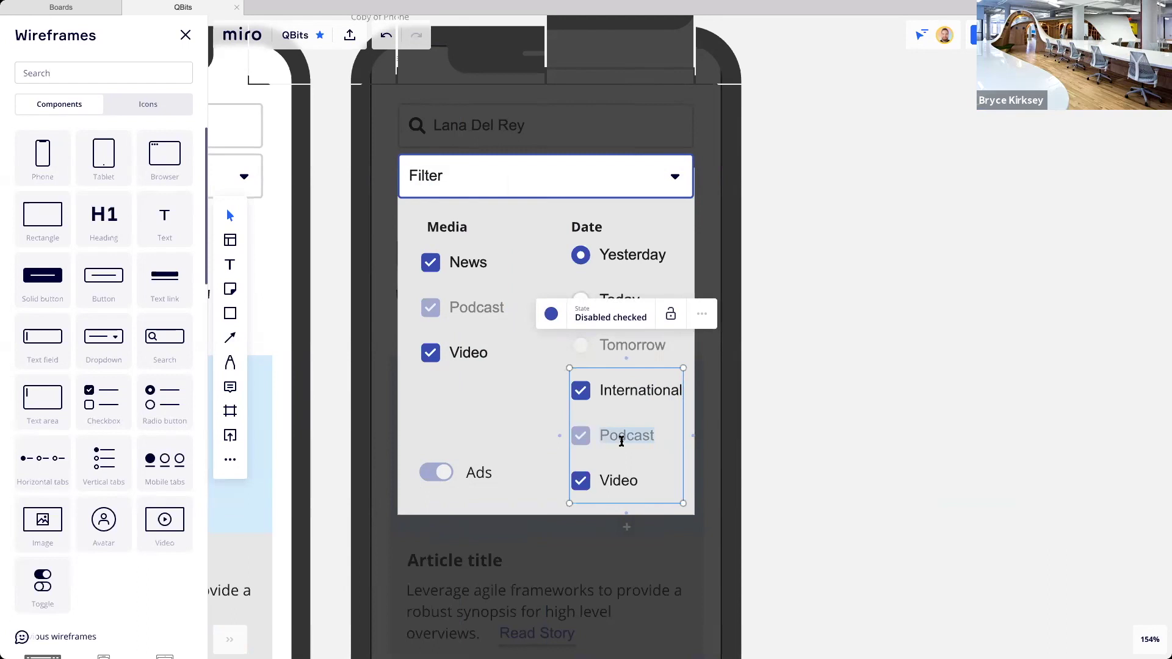
type("Local")
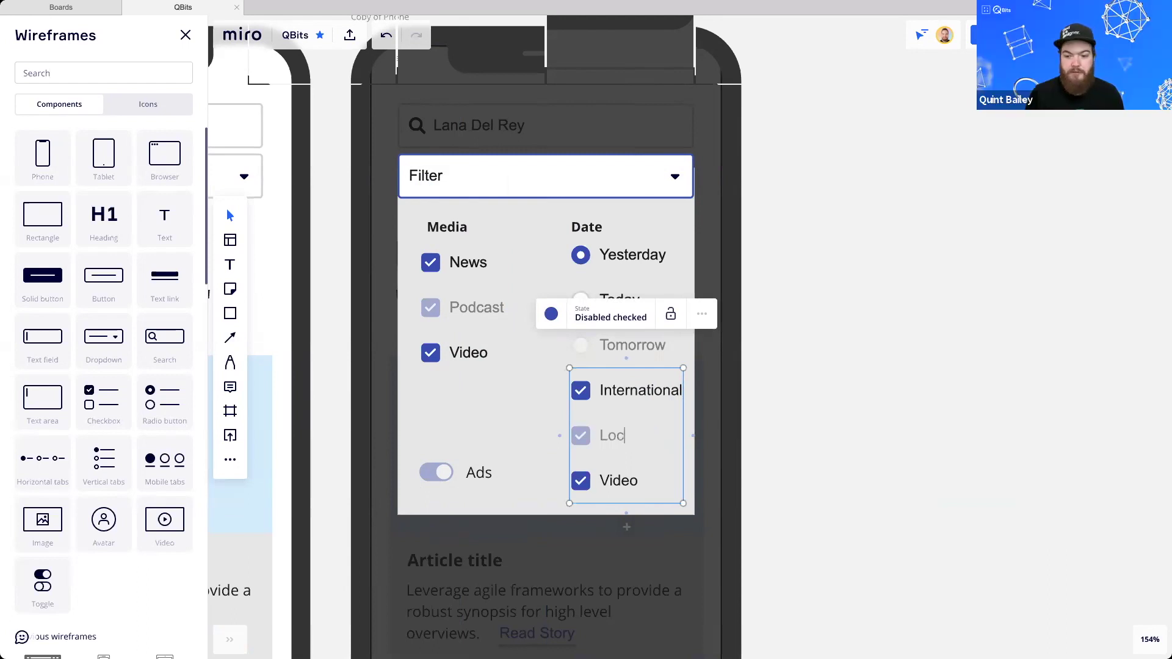
Delete the Video checkbox from the copied checkbox group
left_click(612, 480)
double_click(612, 480)
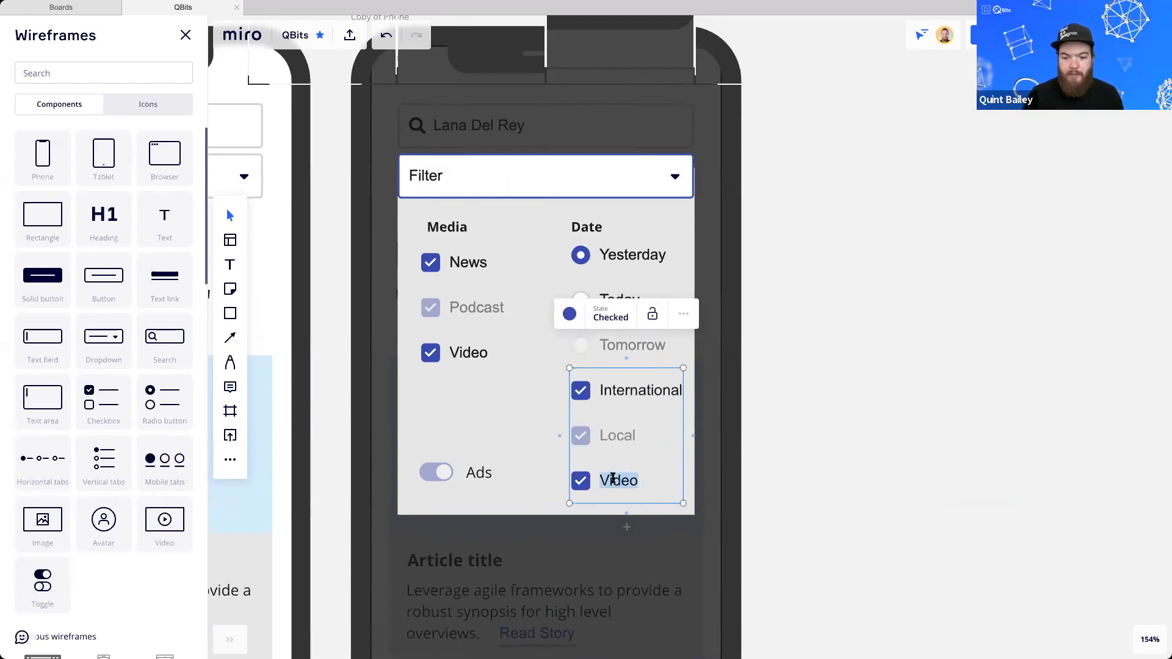
key("BackSpace")
key("BackSpace")
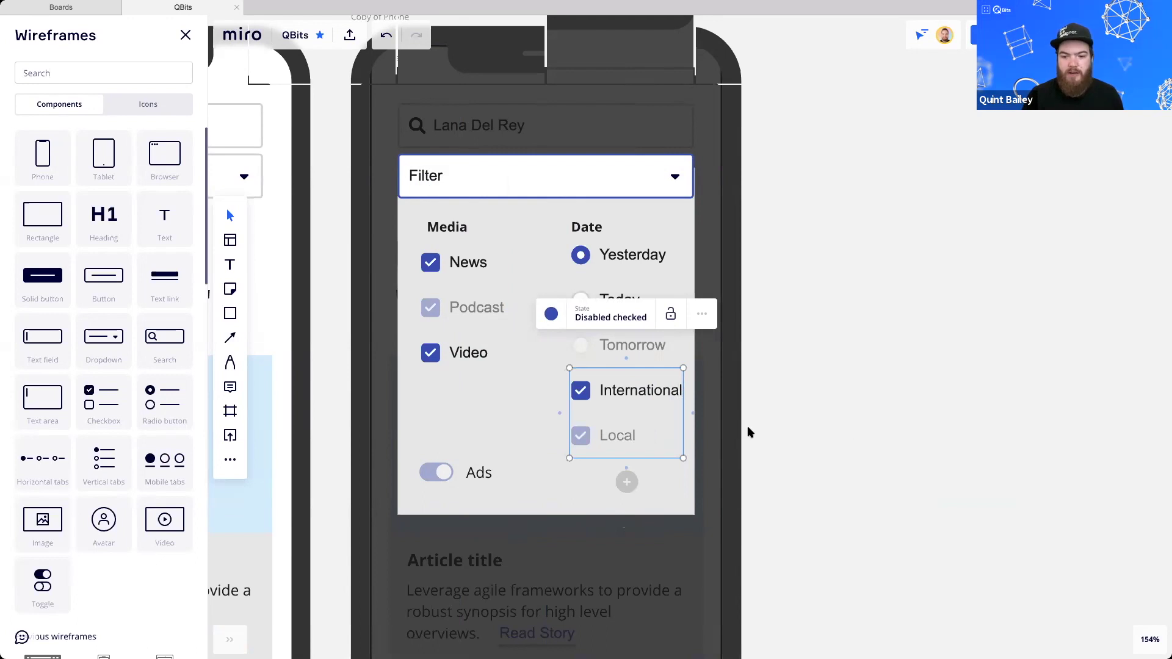
Move the International and Local checkbox group slightly lower in the panel and set the state of Local to Checked
left_click_drag(640, 389, 607, 450)
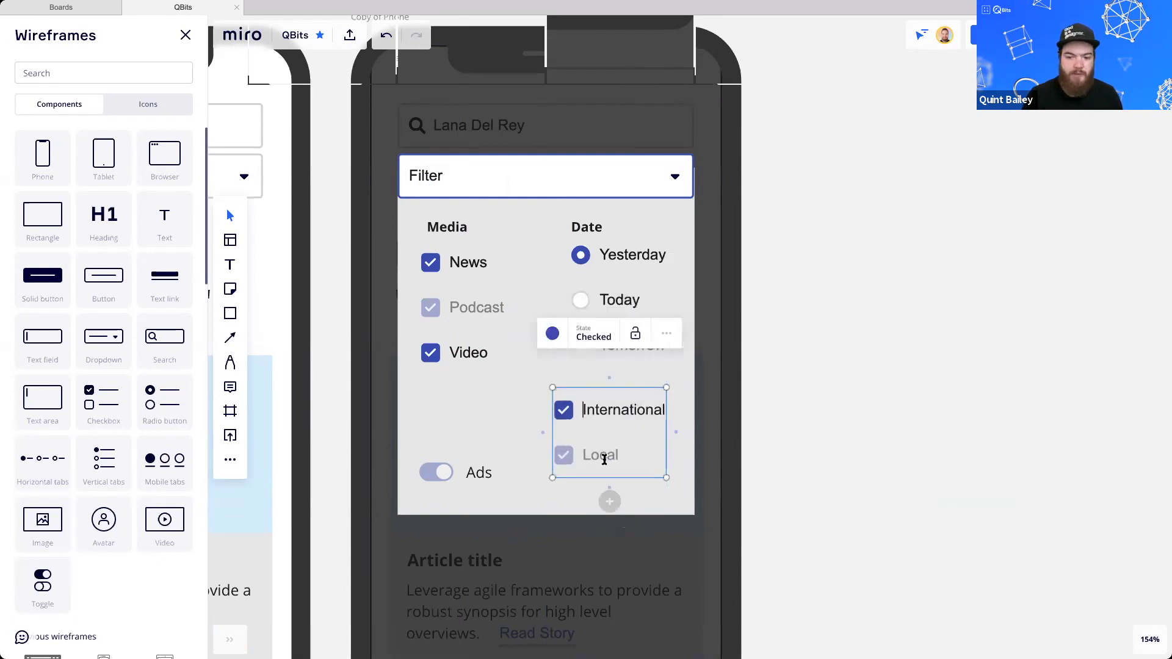
left_click(595, 337)
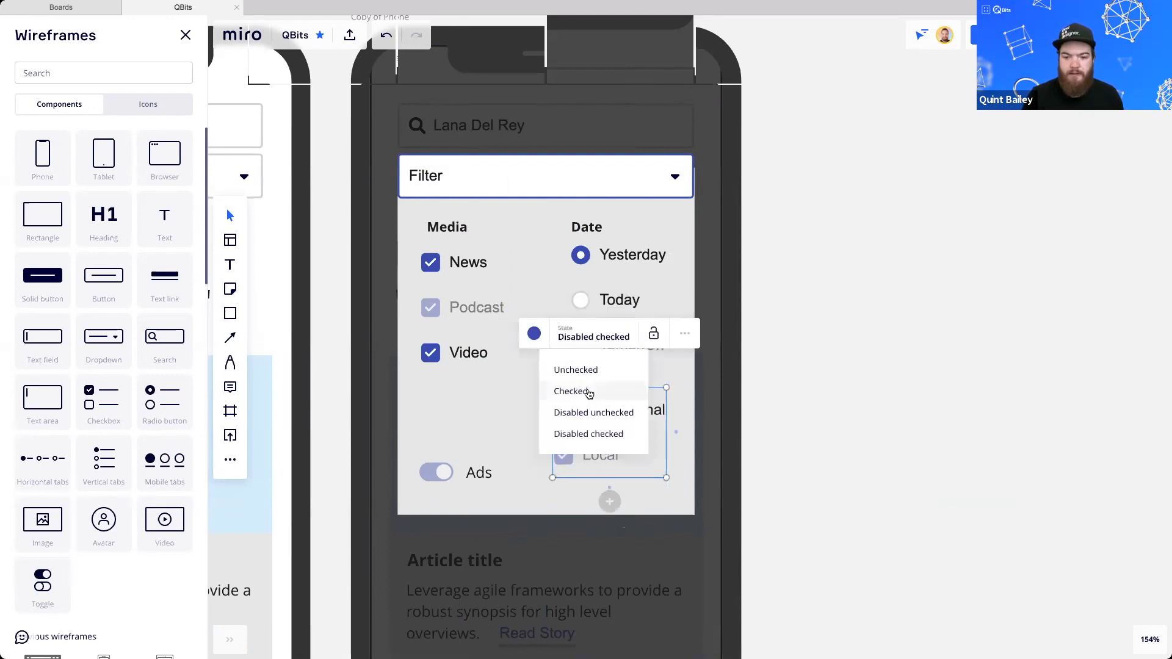
left_click(571, 391)
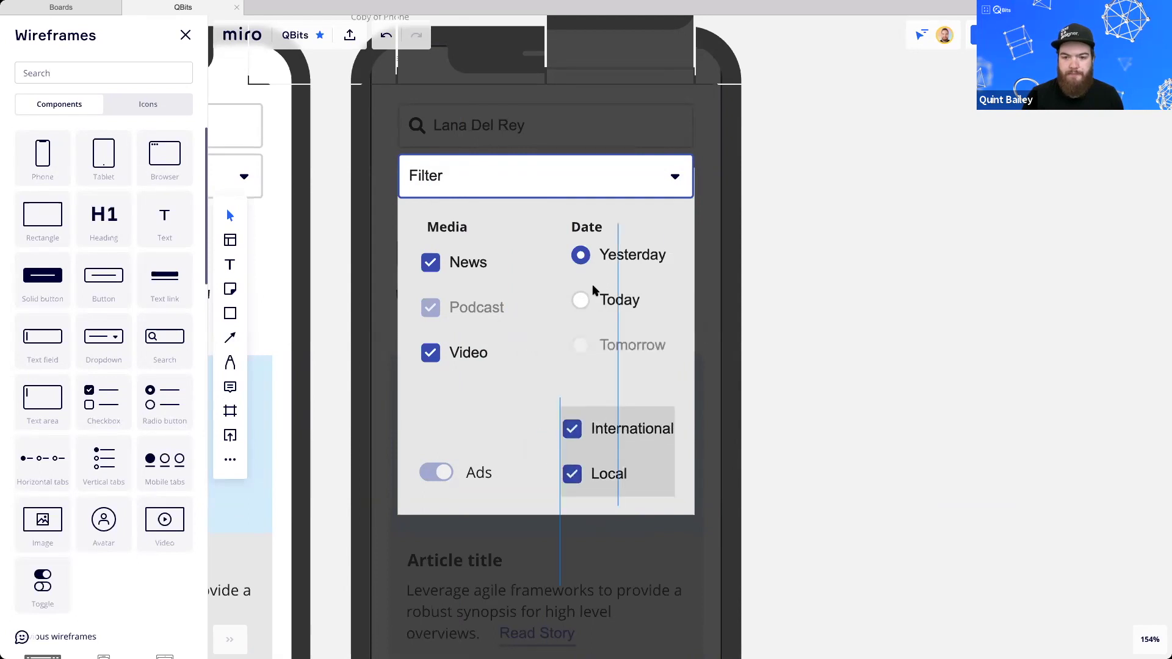
Duplicate the Date heading directly above the International checkbox
left_click_drag(582, 226, 592, 389)
left_click(860, 409)
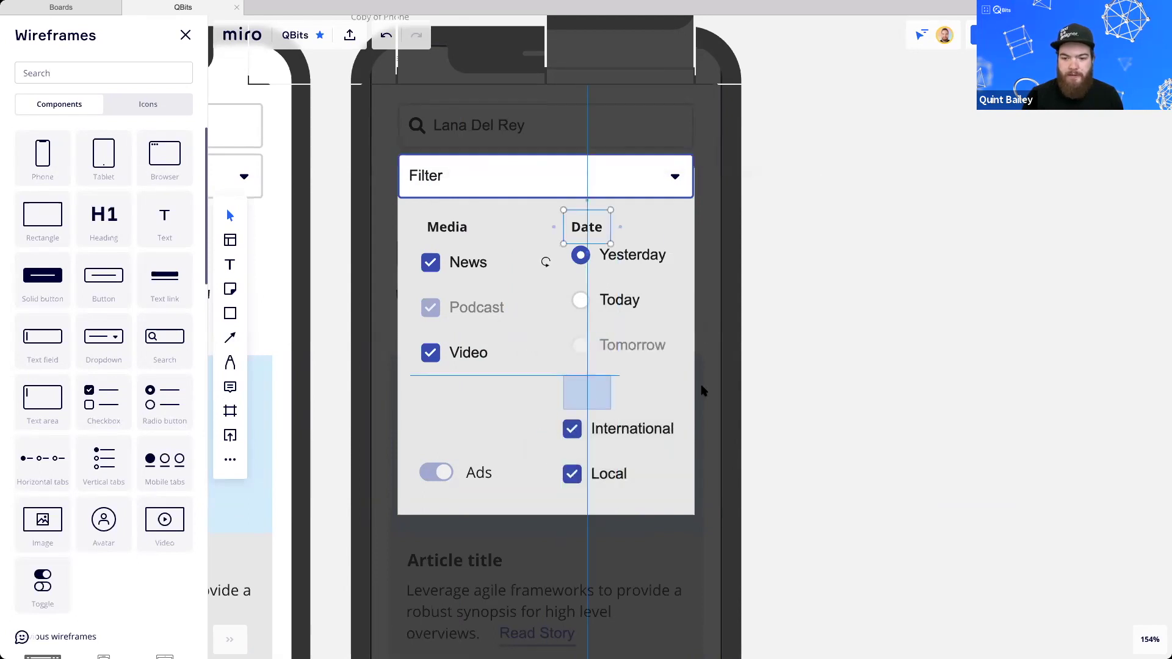
Review the row of phone wireframes, from the filter screen back to the first article screen
scroll(562, 375, "down", 5)
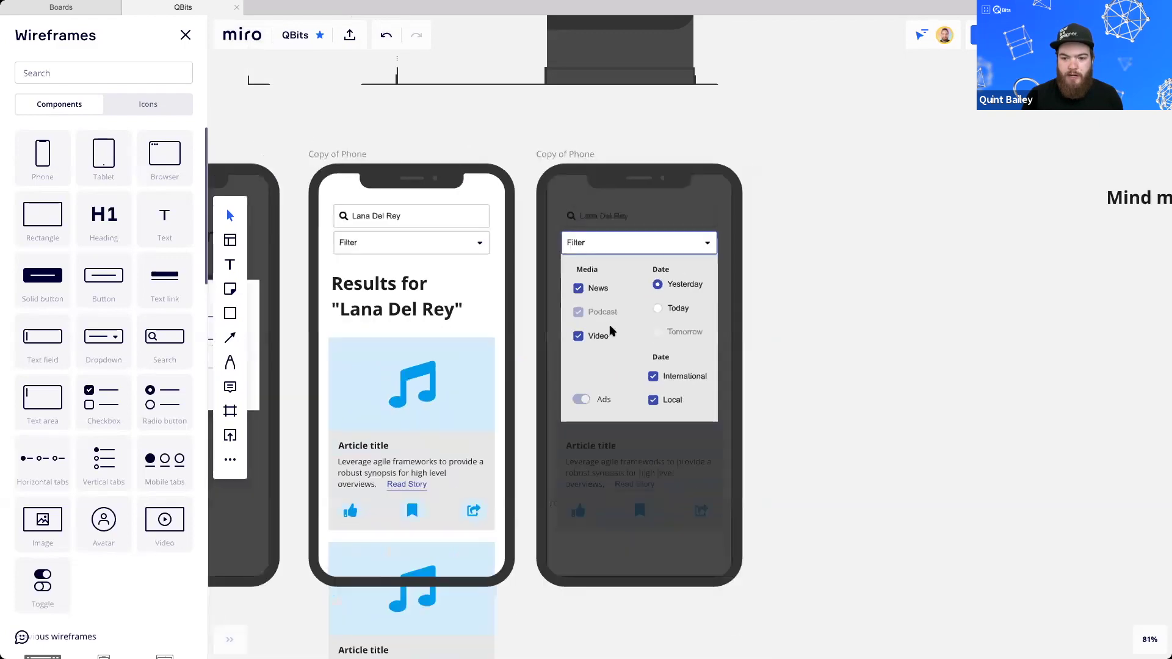
scroll(584, 332, "left", 5)
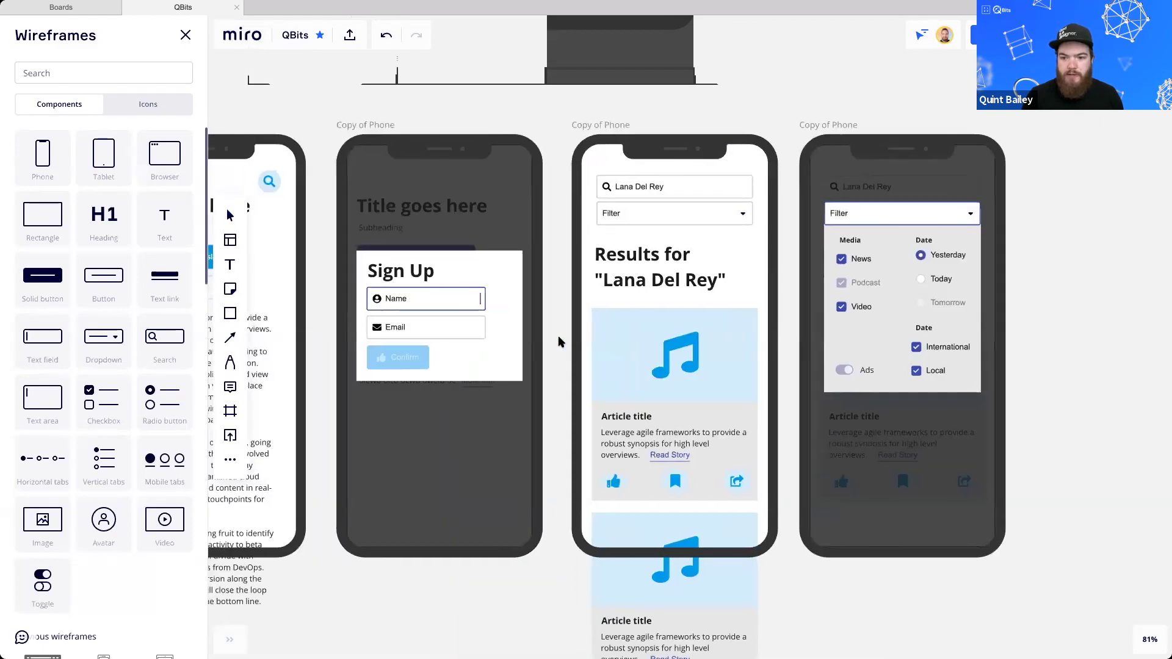
scroll(671, 390, "left", 2)
scroll(794, 427, "right", 8)
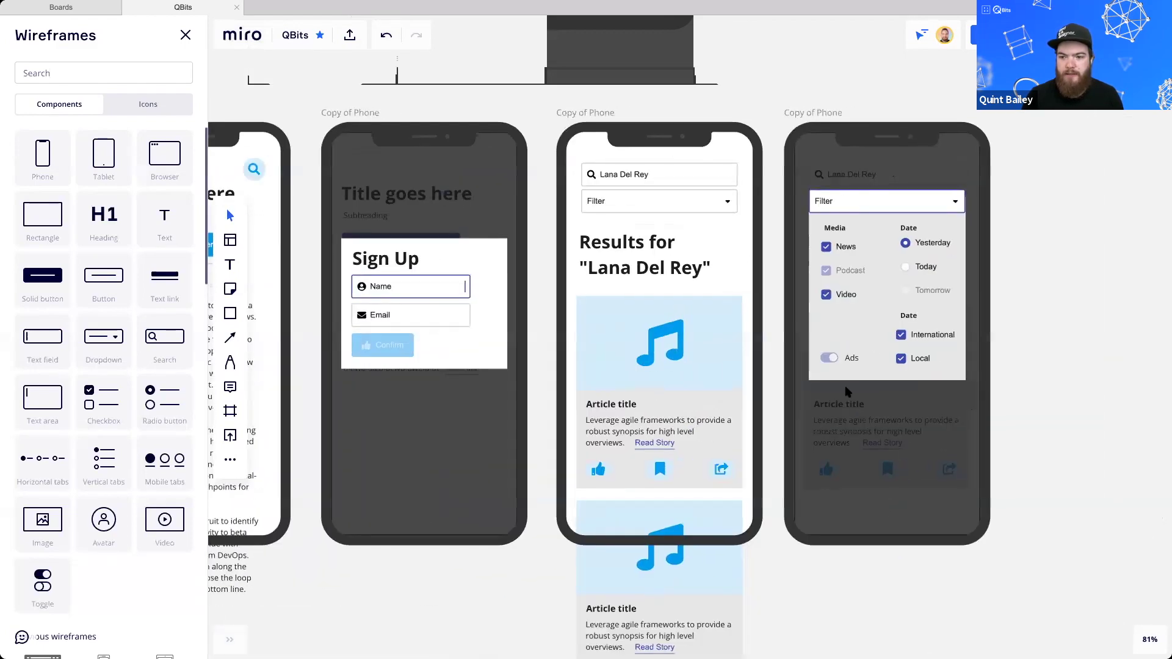
scroll(847, 391, "right", 5)
left_click_drag(869, 411, 723, 245)
left_click(918, 366)
scroll(671, 427, "left", 6)
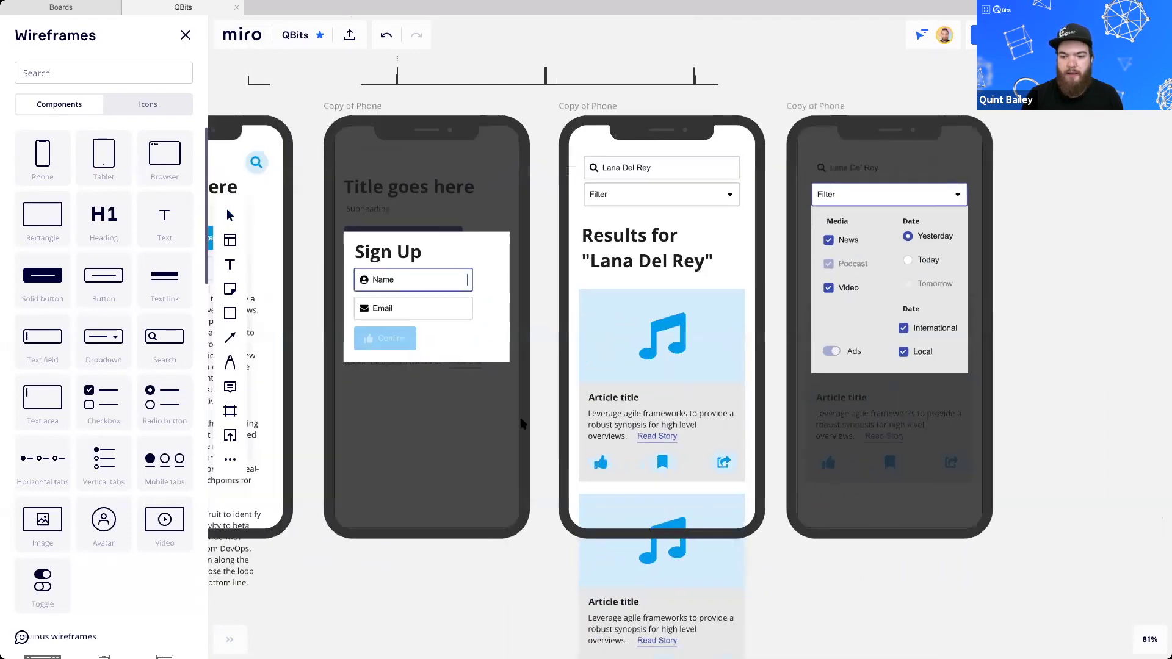
scroll(793, 427, "left", 5)
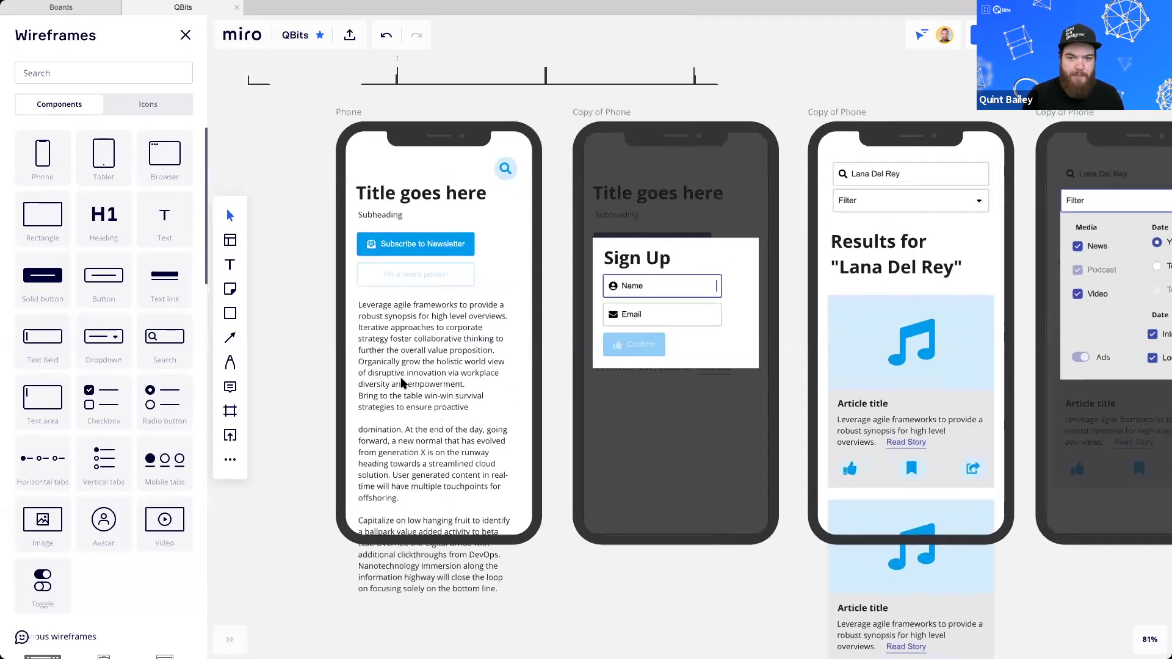
Place a Mobile tabs component on the empty canvas below the first article screen
scroll(366, 439, "up", 2)
scroll(361, 530, "left", 1)
scroll(361, 530, "down", 1)
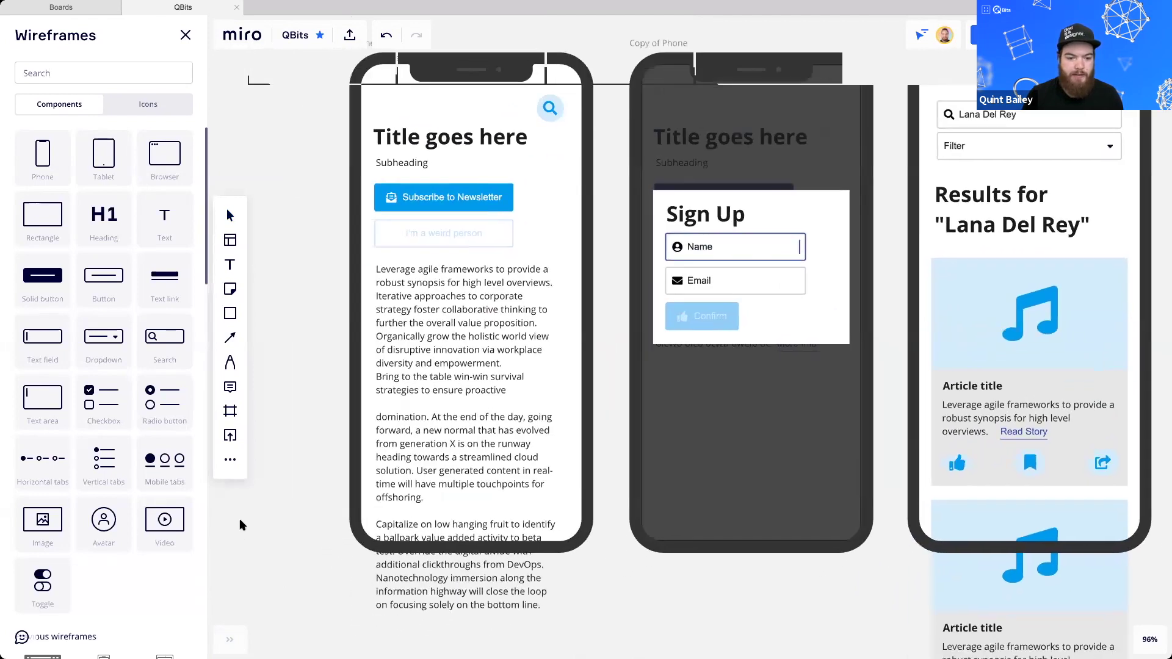
scroll(370, 514, "down", 5)
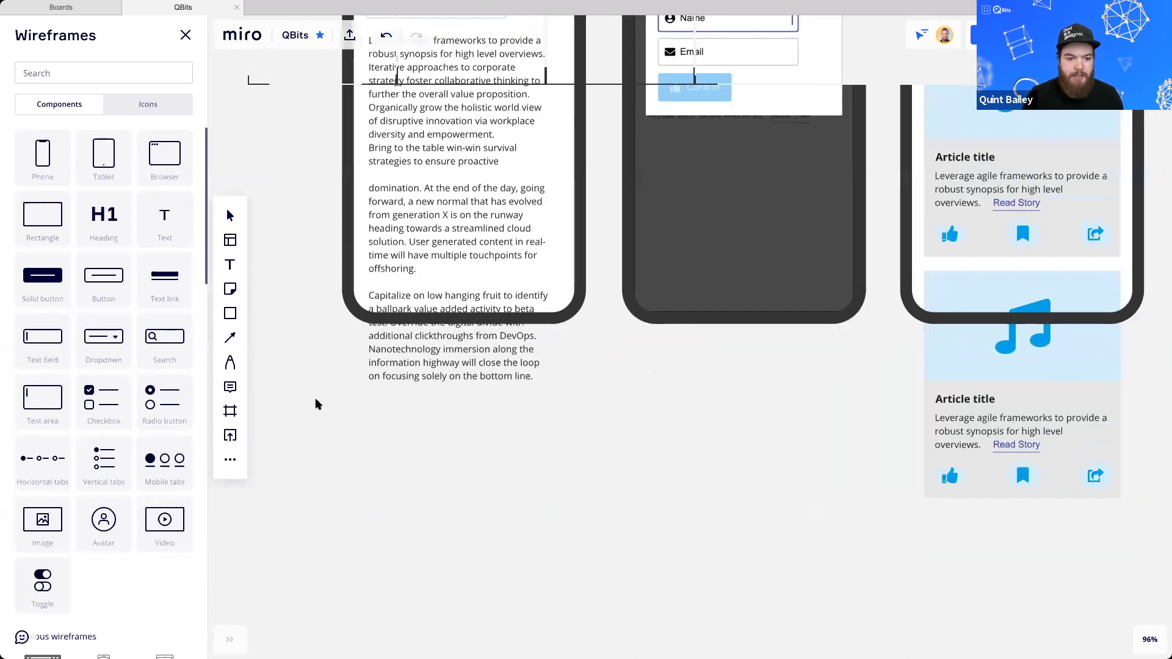
left_click_drag(177, 456, 427, 400)
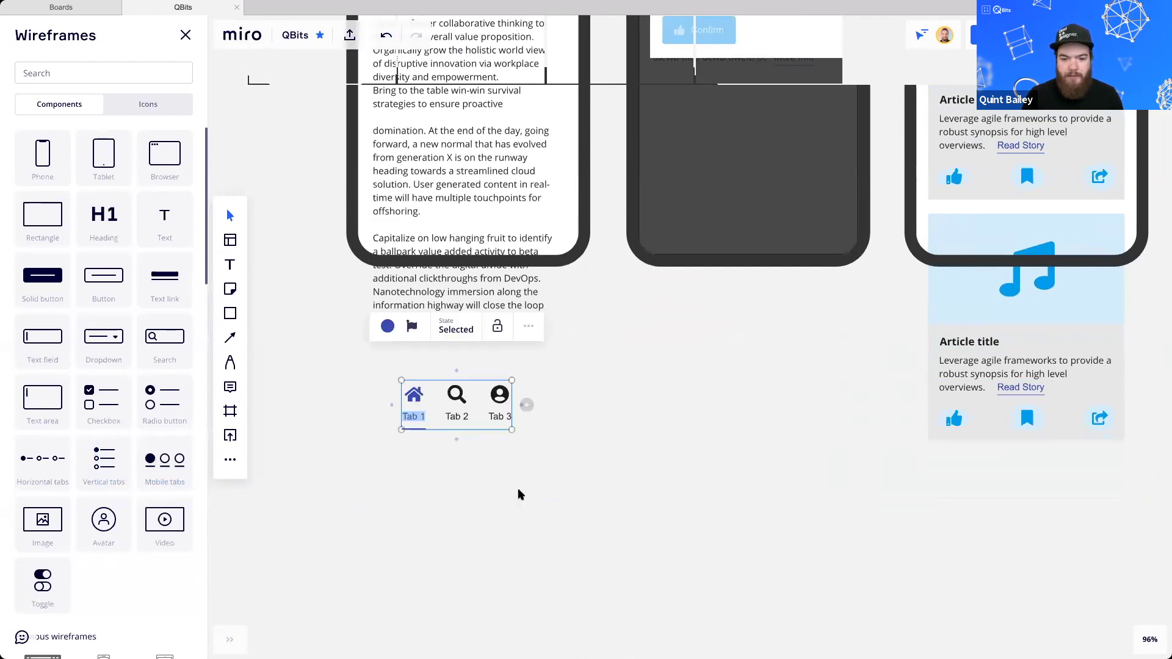
scroll(425, 404, "up", 3)
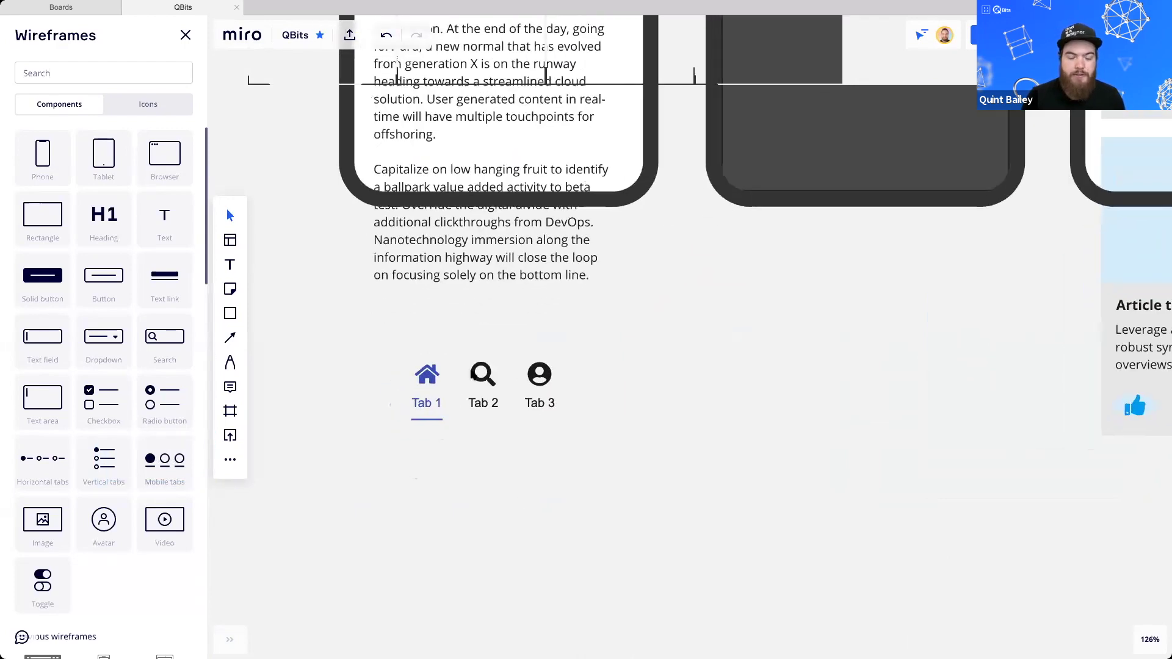
Enlarge the mobile tab bar to roughly one and a half times its size and shift it slightly up and left
left_click(500, 427)
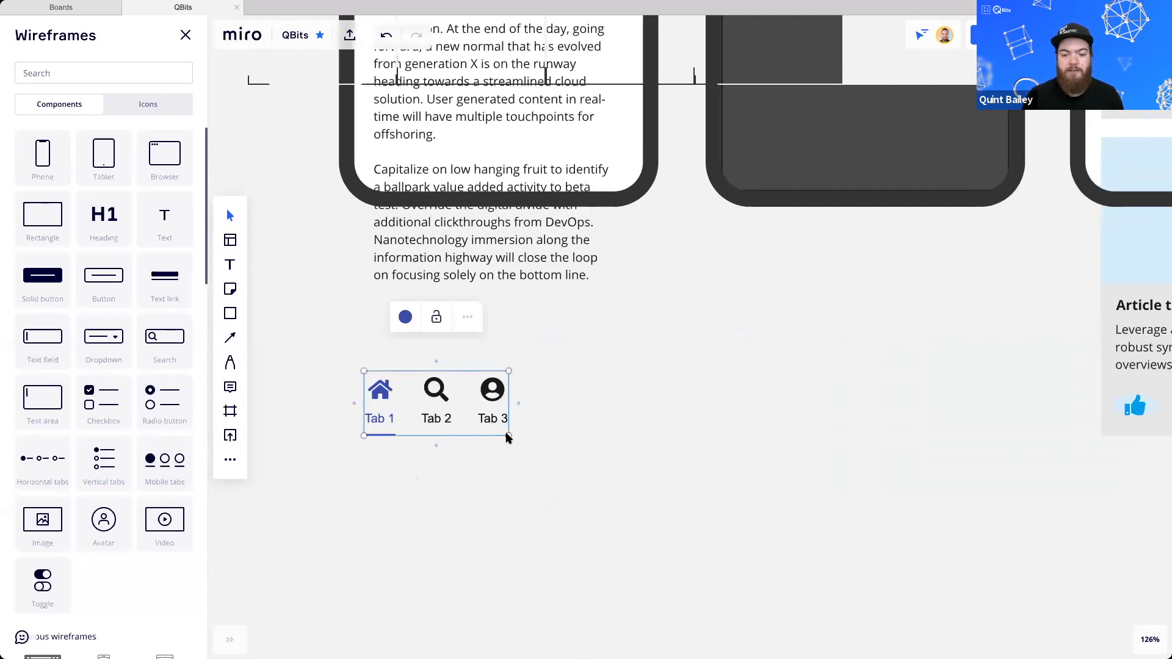
left_click_drag(506, 433, 568, 468)
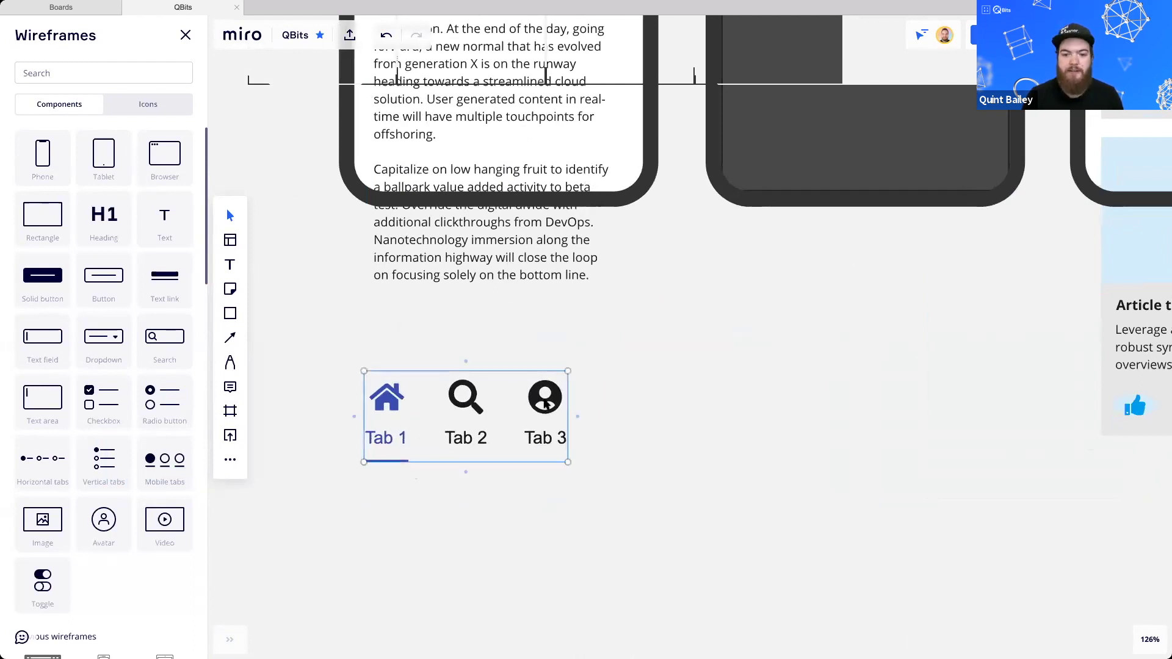
left_click_drag(537, 408, 520, 400)
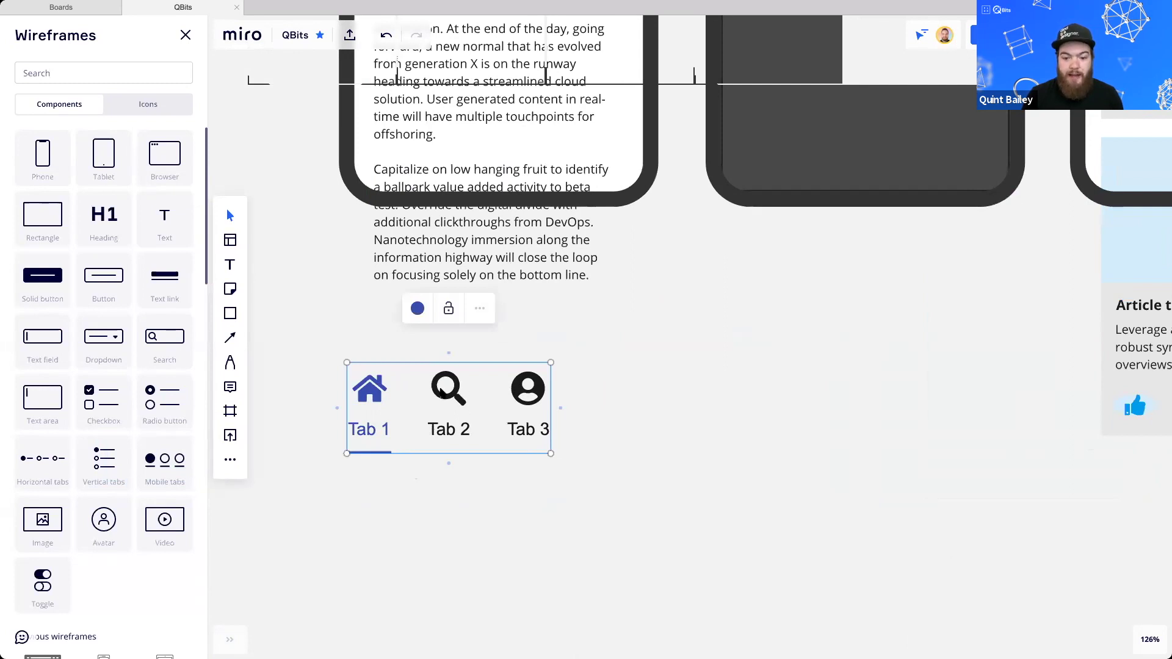
Add a fourth tab after Tab 3 and label it Settings
left_click(441, 391)
left_click(577, 408)
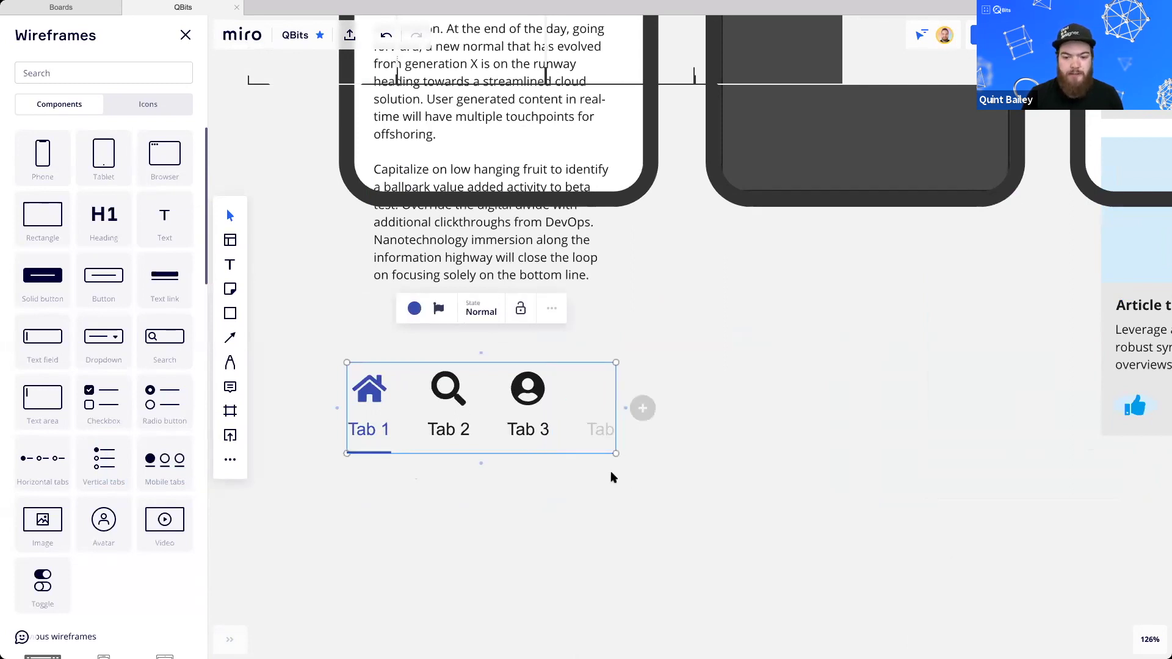
type("Home")
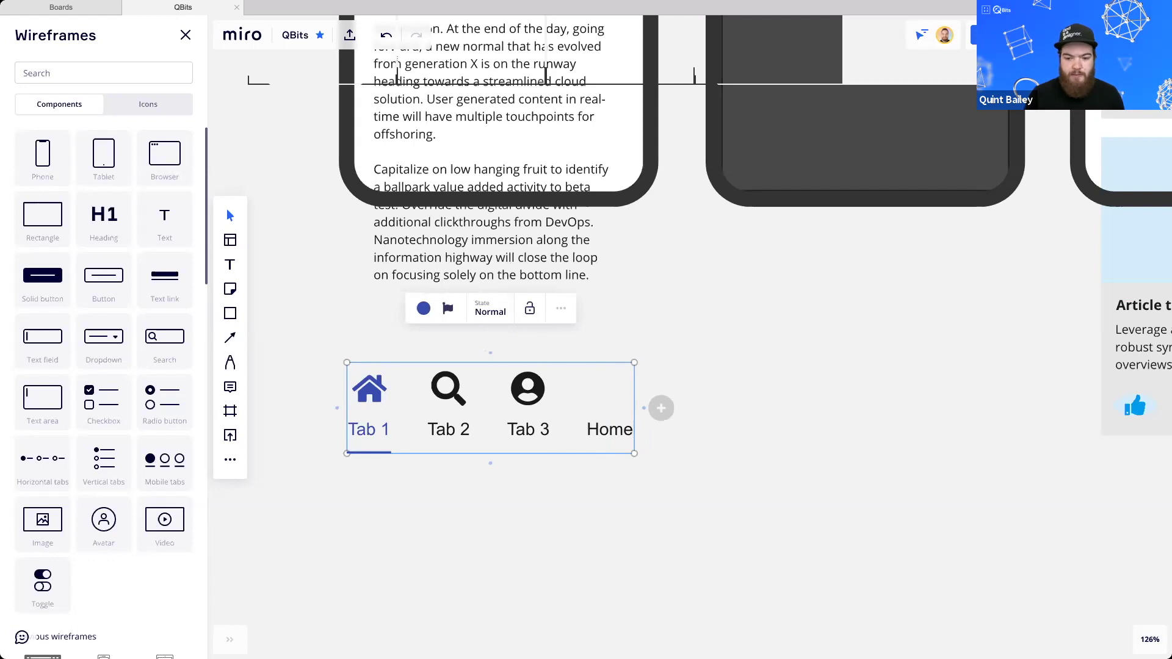
key("BackSpace")
key("BackSpace")
key("BackSpace")
key("BackSpace")
type("Settings")
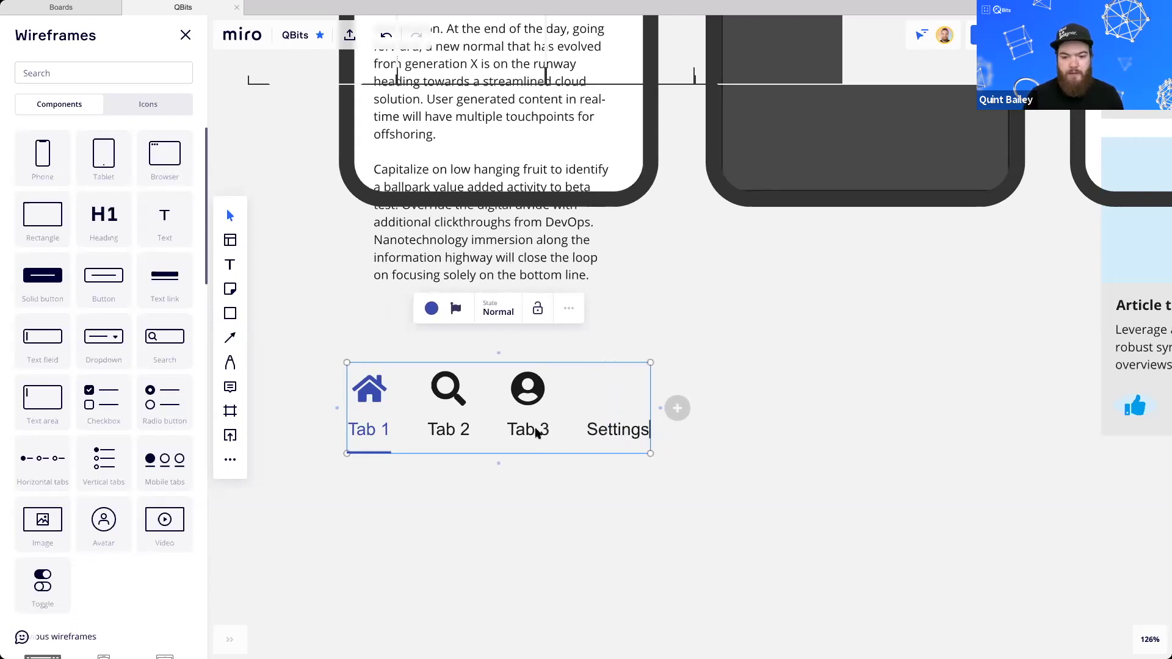
key("Escape")
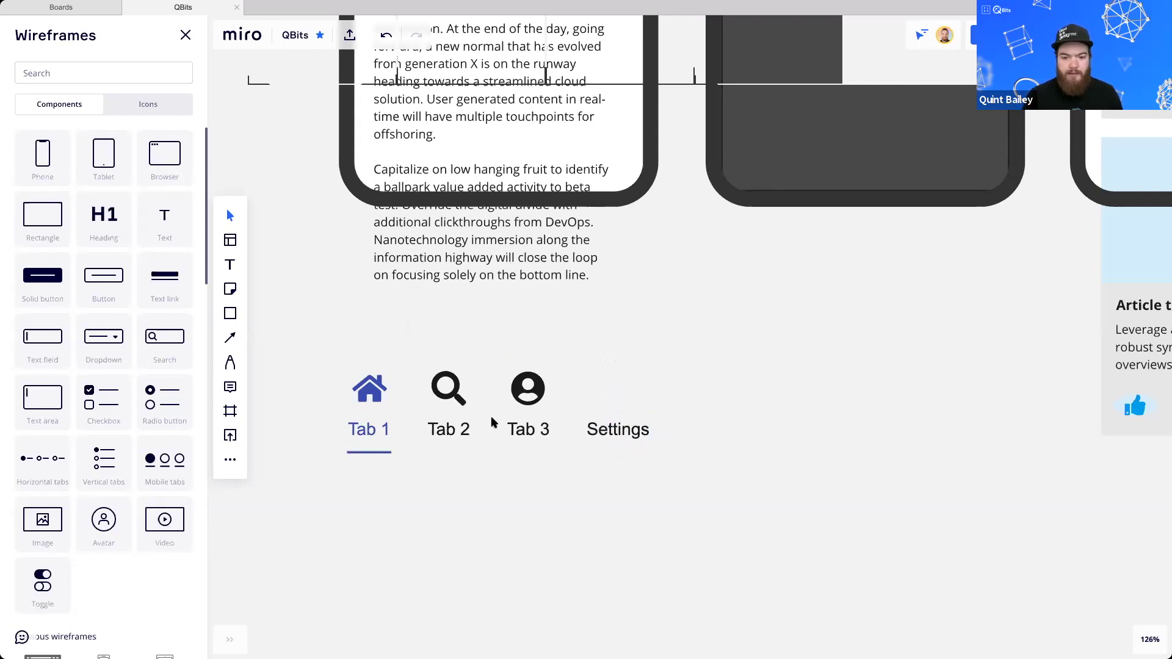
left_click(374, 430)
triple_click(373, 431)
left_click(755, 370)
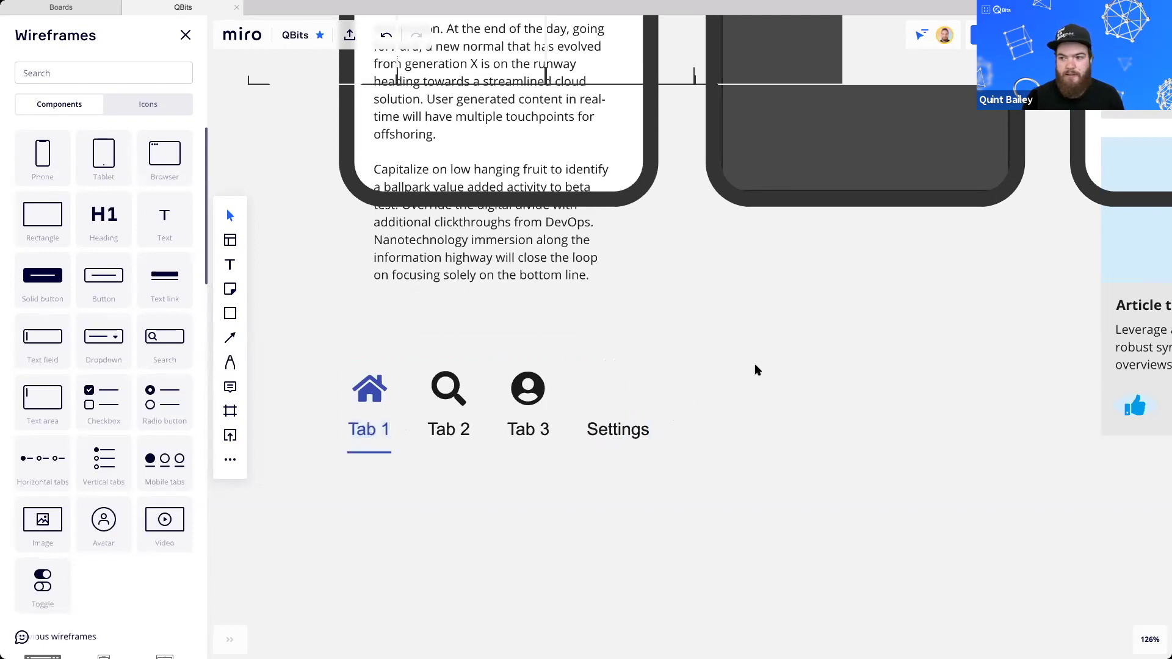
Rename the first three tabs News, Podcast and Video, matching the Media options on the filter screen
scroll(754, 363, "down", 5)
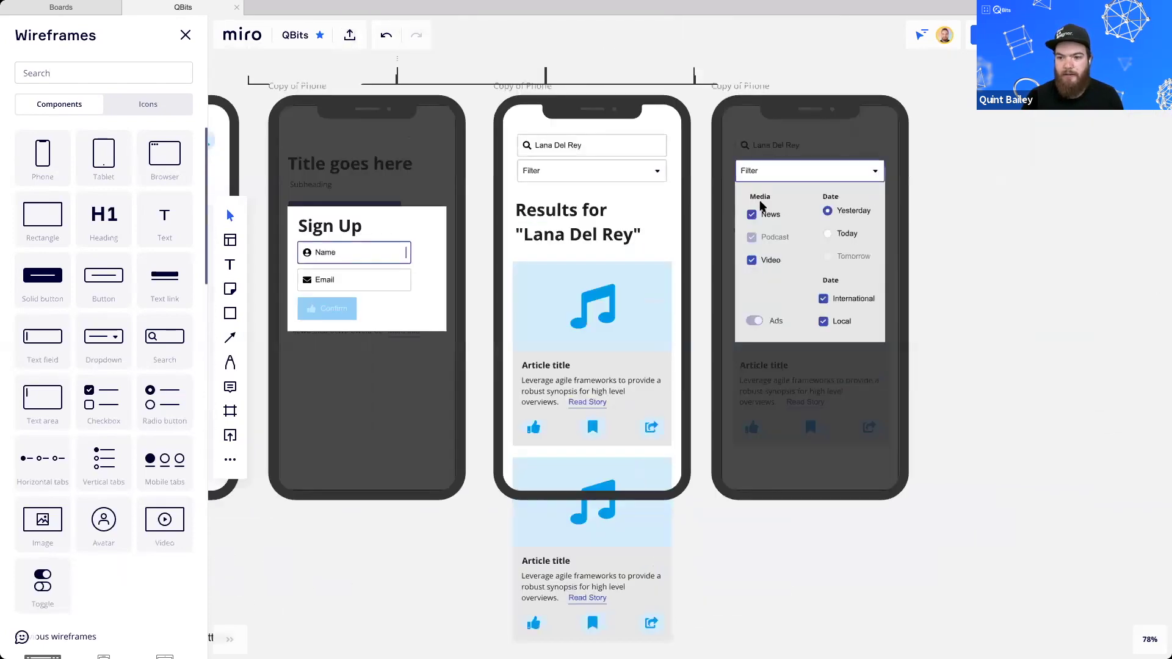
left_click_drag(456, 504, 733, 339)
scroll(444, 481, "left", 3)
scroll(444, 482, "down", 2)
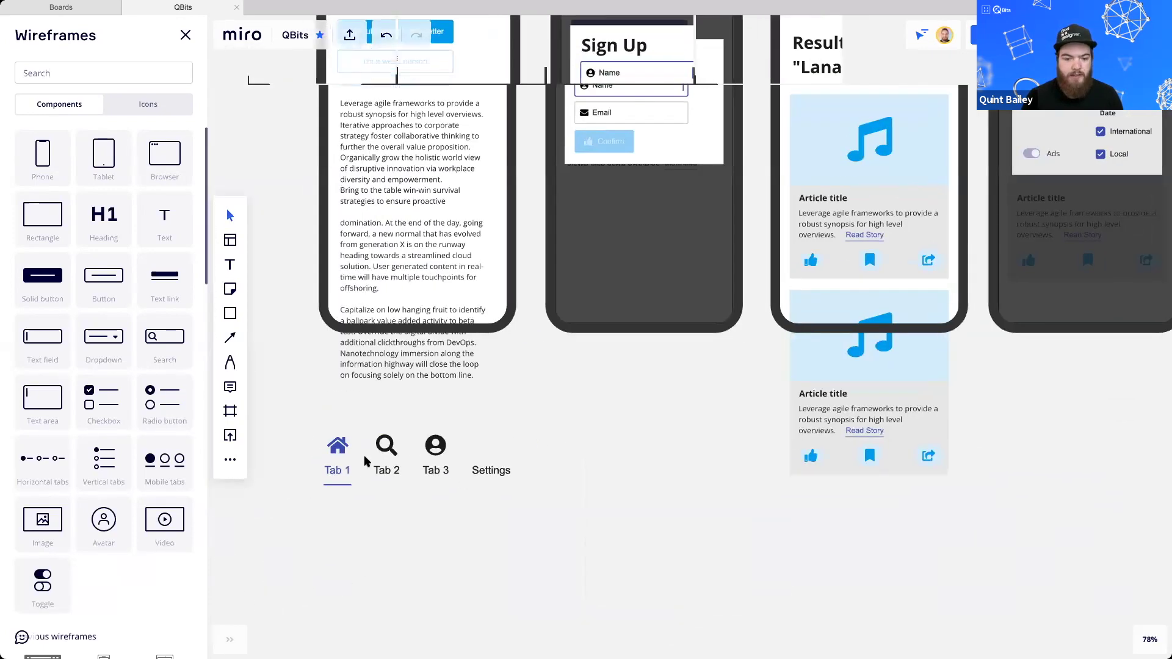
scroll(444, 482, "up", 2)
scroll(384, 447, "left", 1)
left_click(385, 447)
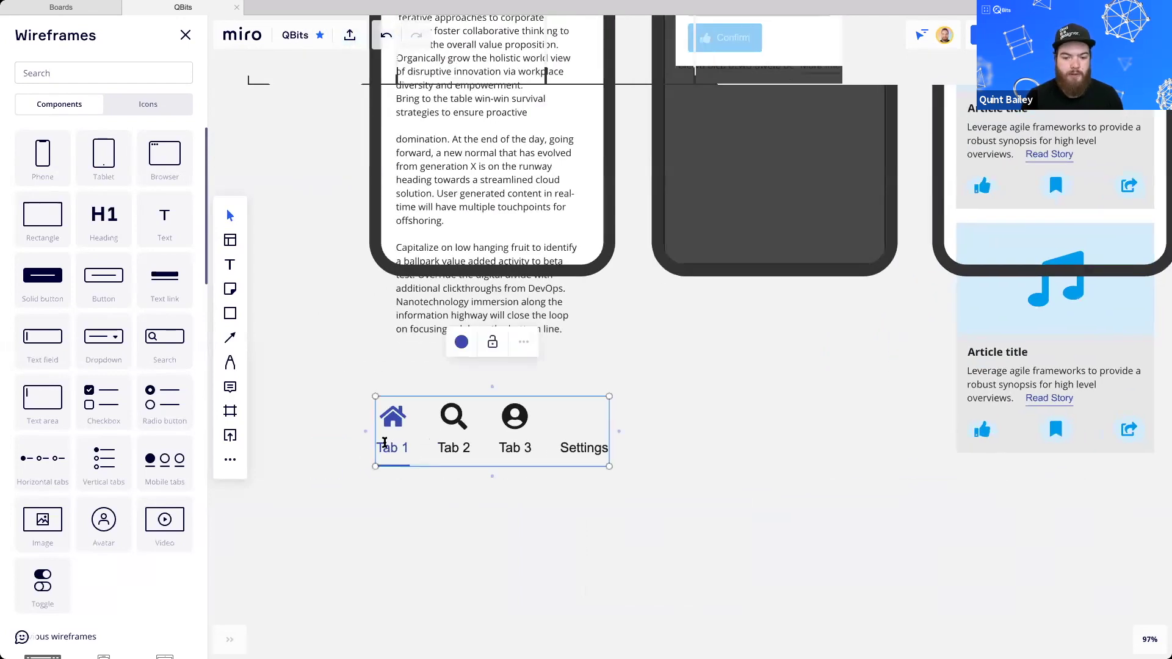
double_click(385, 443)
type("News")
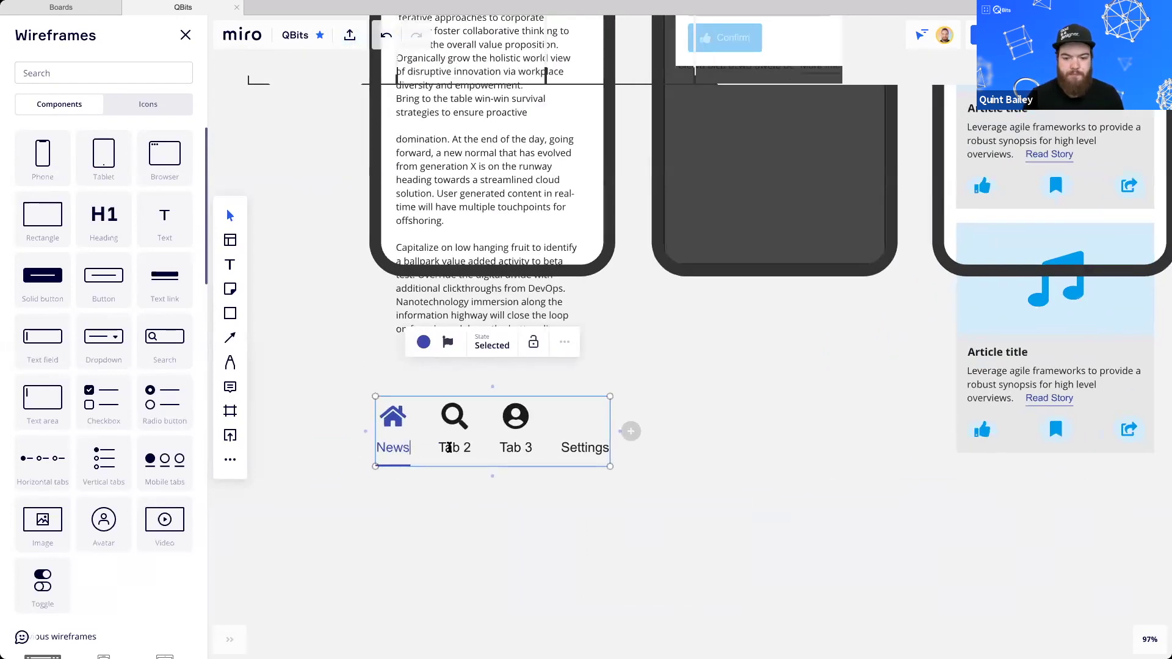
double_click(449, 448)
type("Podcast")
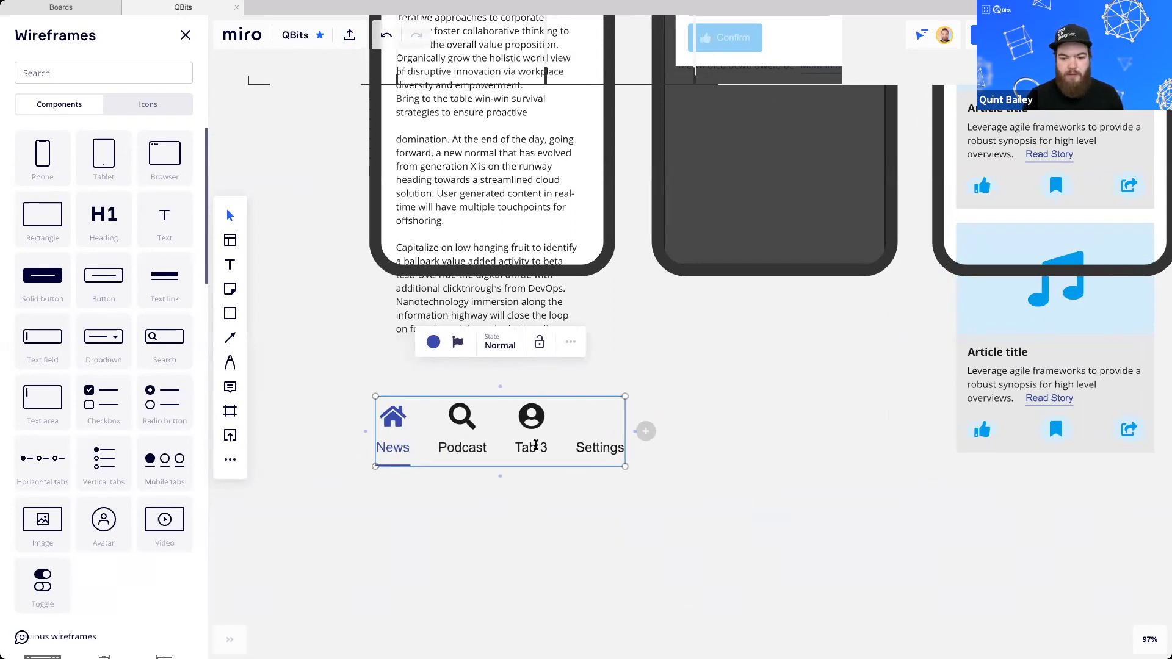
double_click(536, 445)
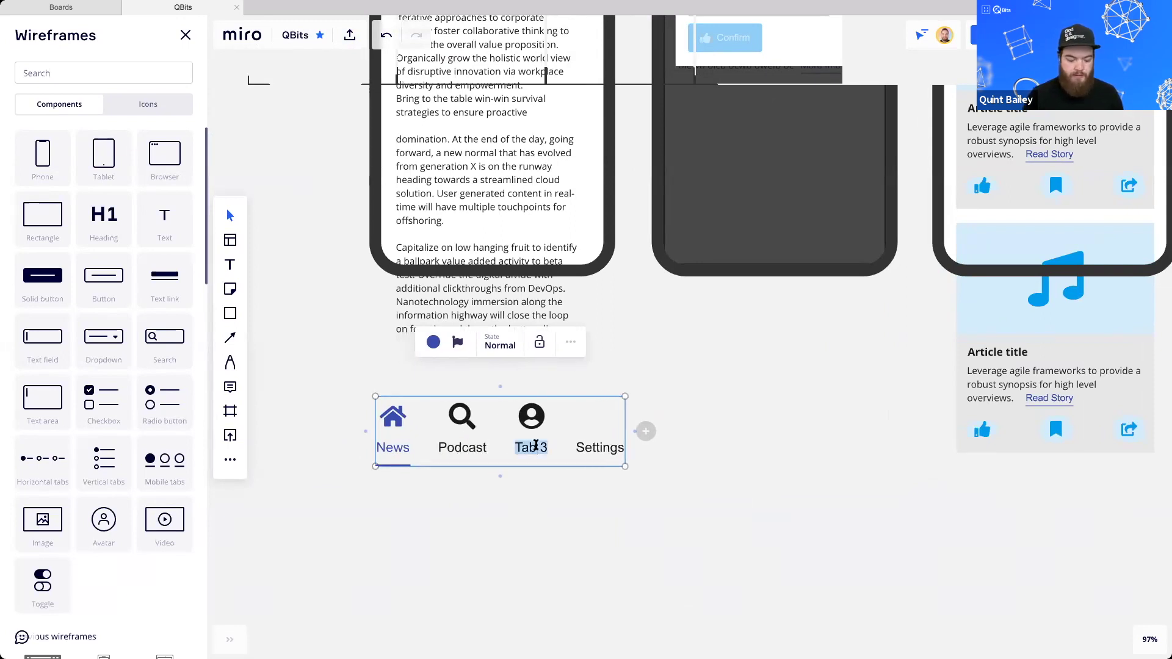
type("Video")
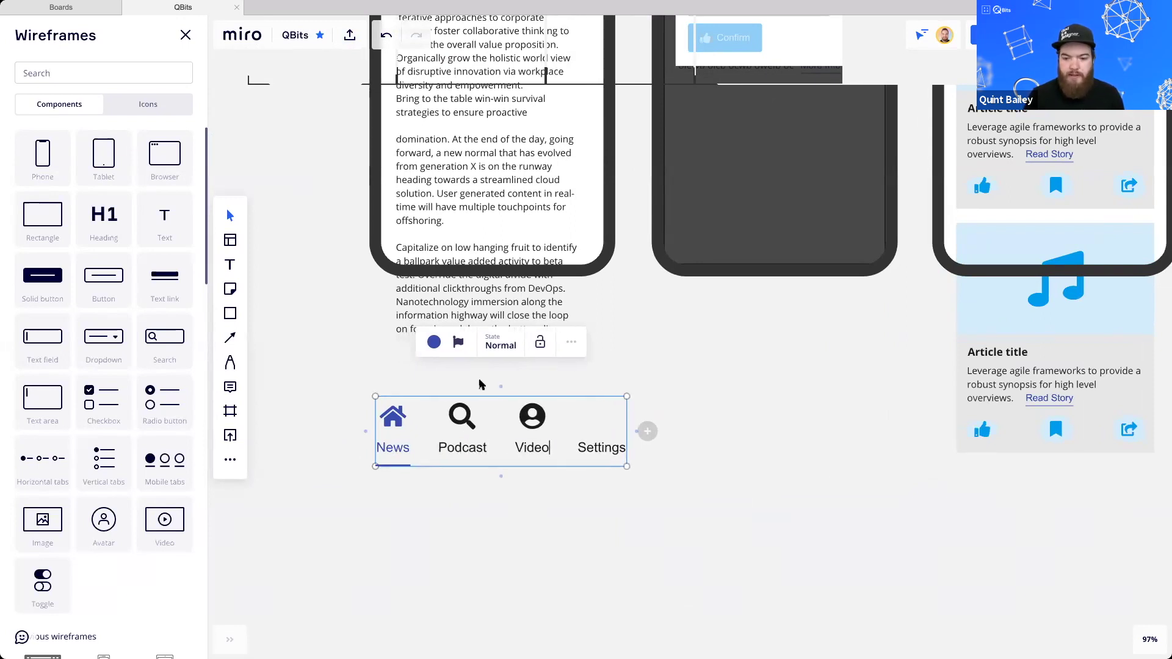
Search the icons for "doc" and give the News tab the document icon with text lines
double_click(386, 447)
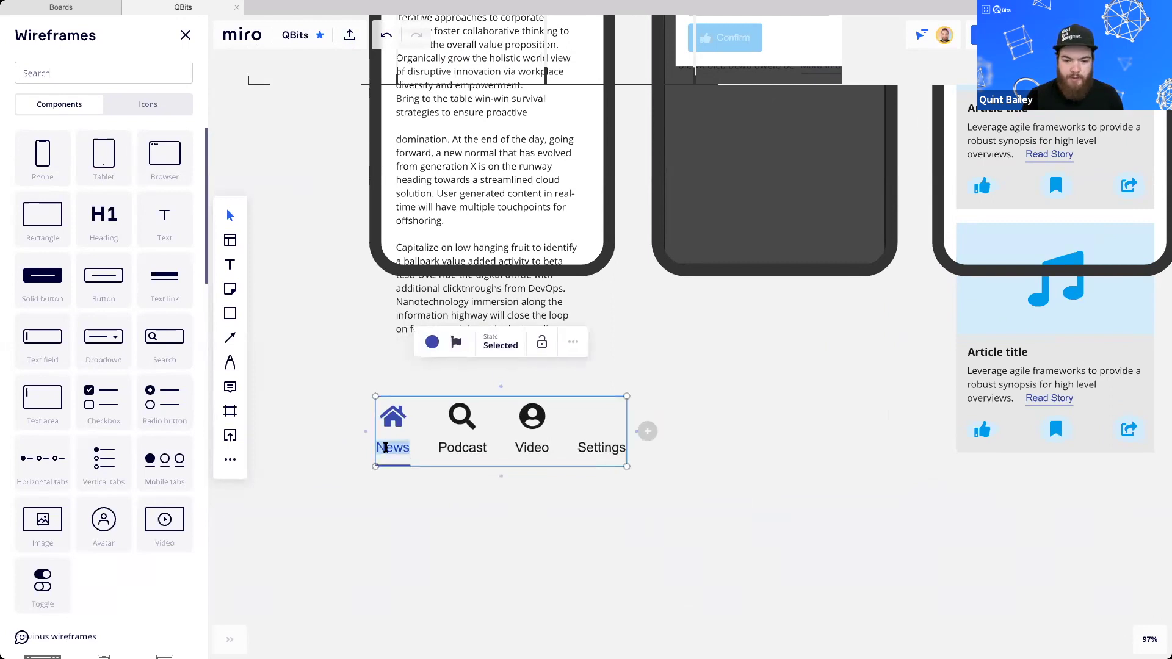
left_click(455, 343)
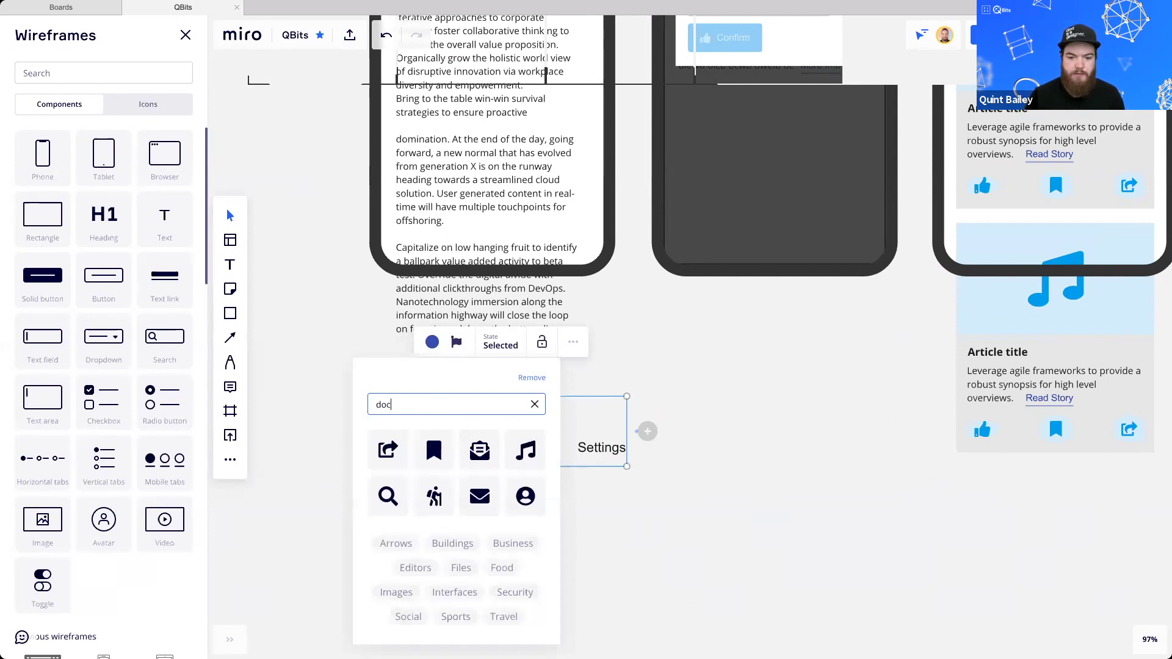
scroll(486, 522, "down", 1)
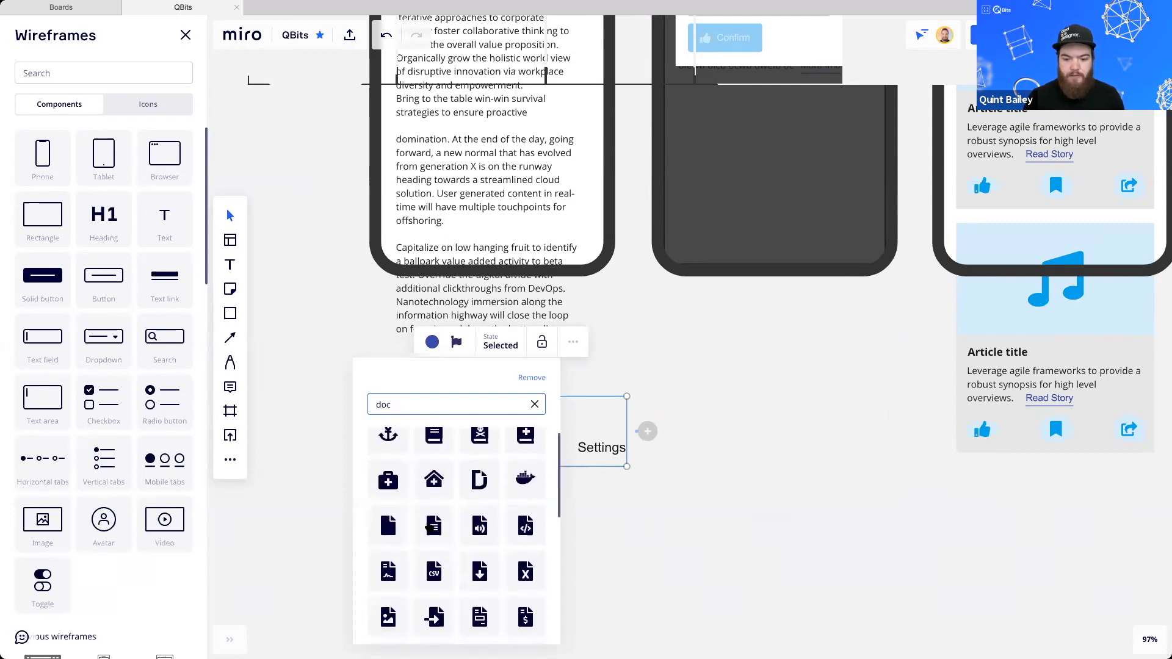
left_click(431, 529)
Search the icons for "mic" and give the Podcast tab the studio microphone icon
left_click(495, 346)
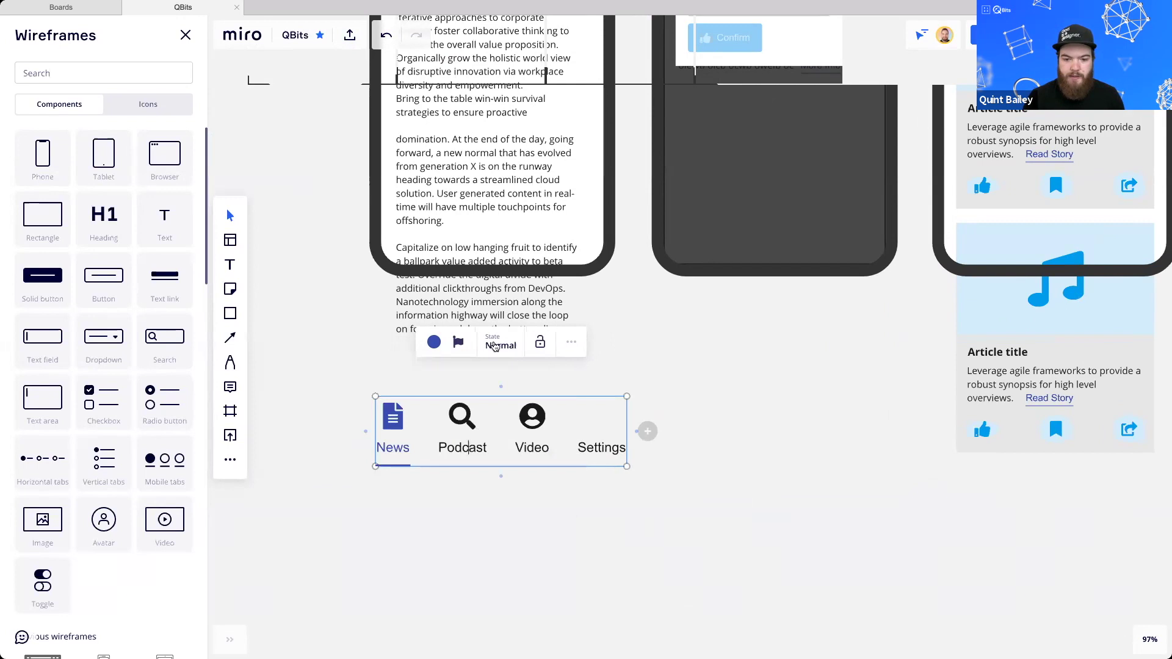
key("ctrl+a")
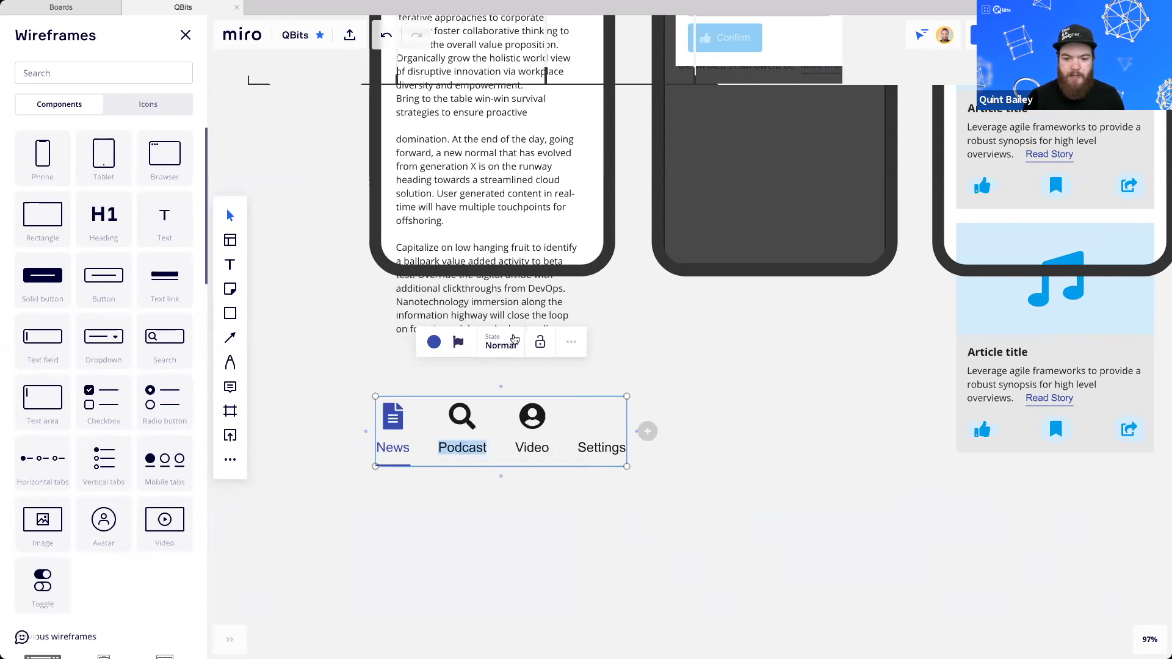
left_click(513, 342)
left_click(459, 343)
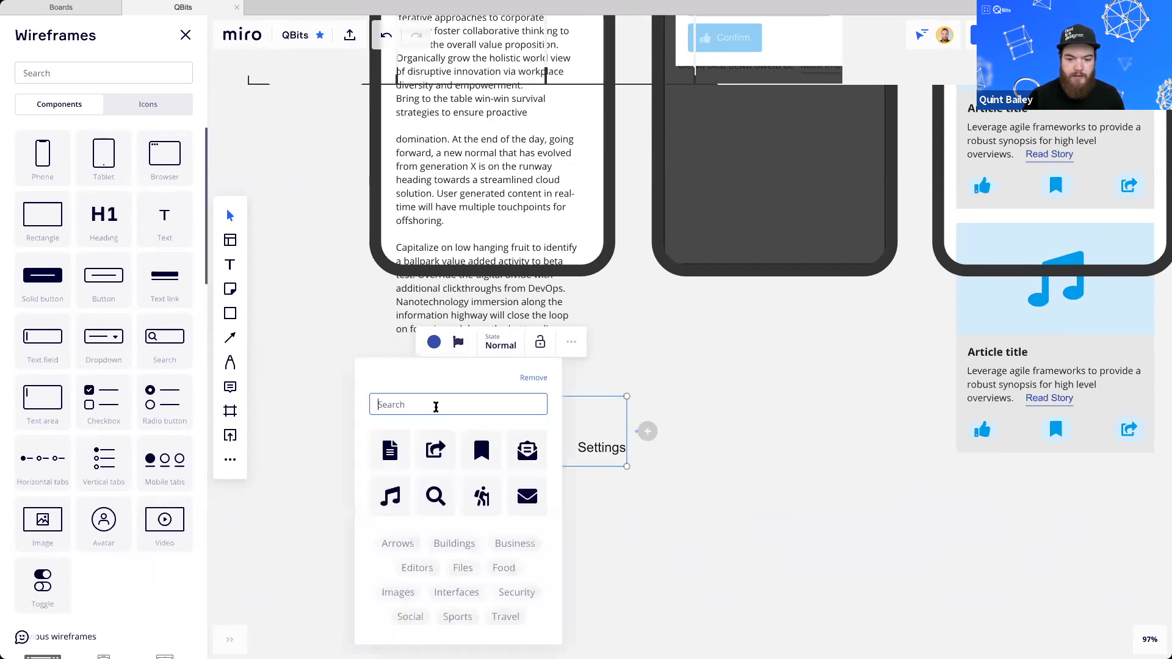
type("mic")
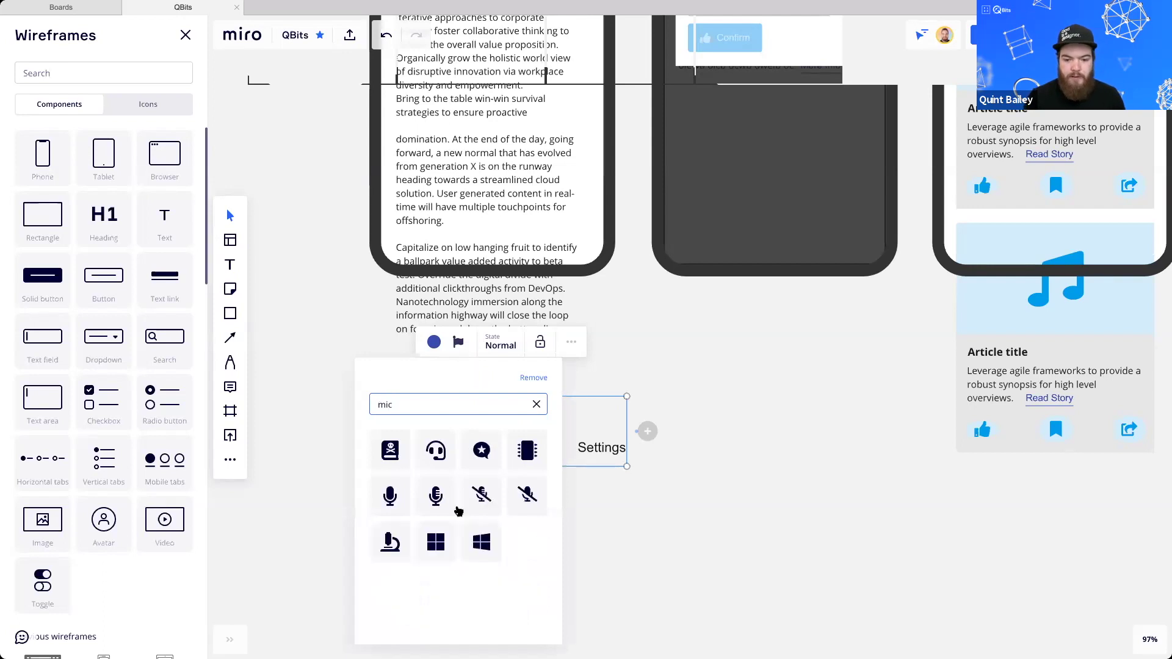
left_click(435, 495)
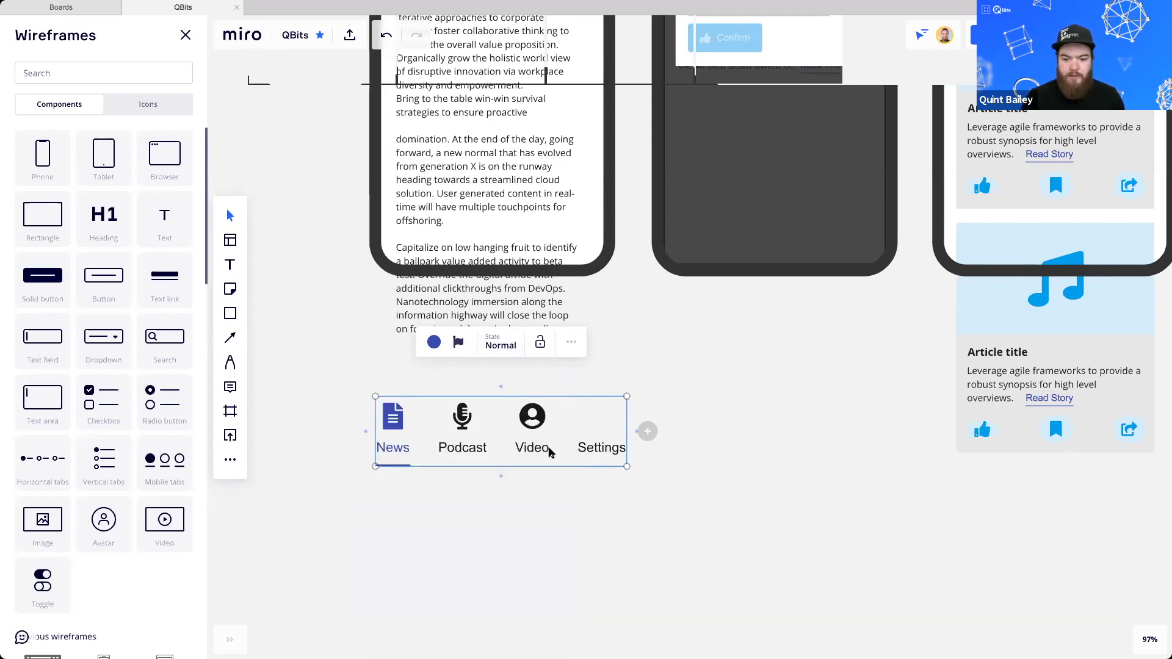
Search the icons for "video" and give the Video tab the film strip icon
double_click(533, 448)
left_click(457, 342)
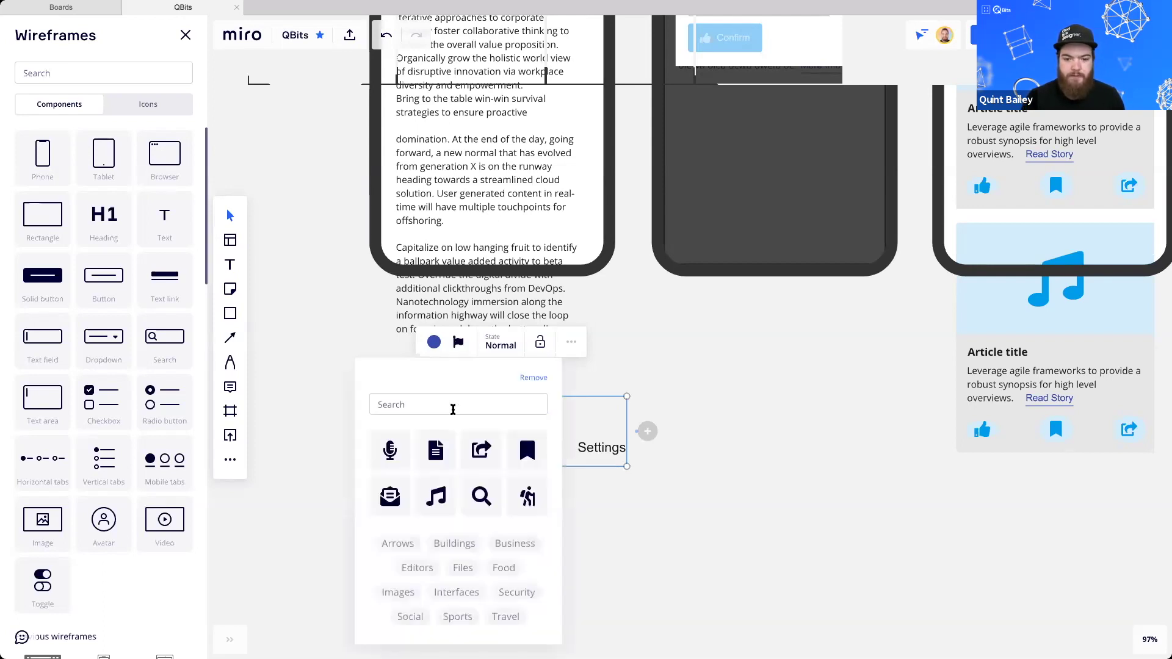
type("video")
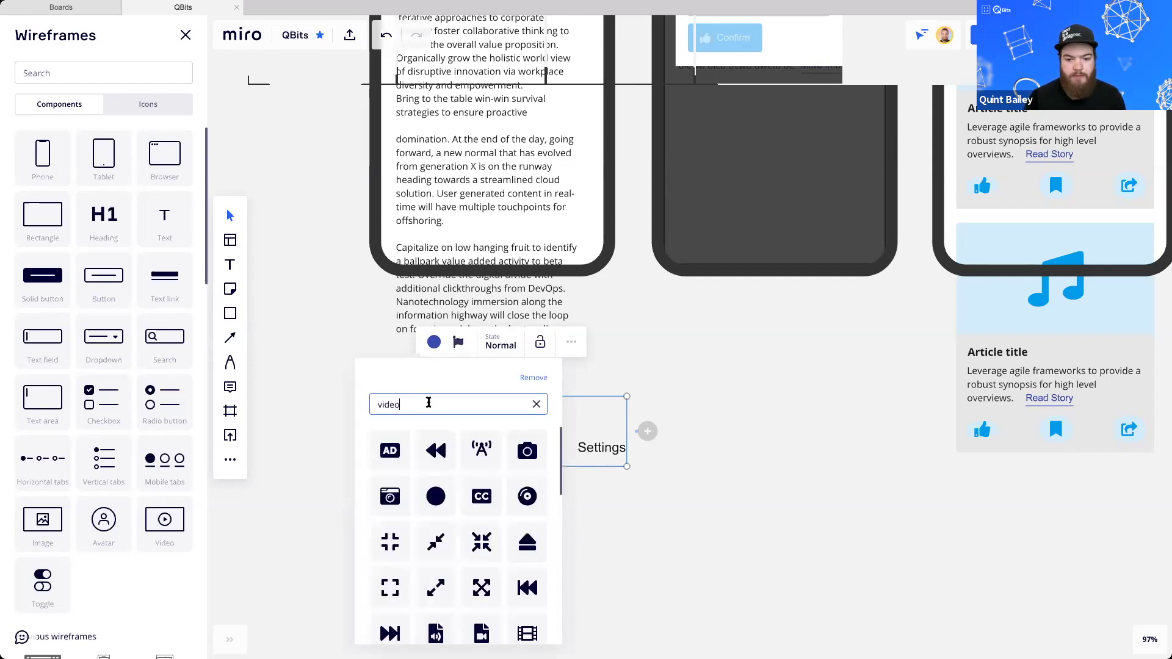
scroll(506, 537, "down", 3)
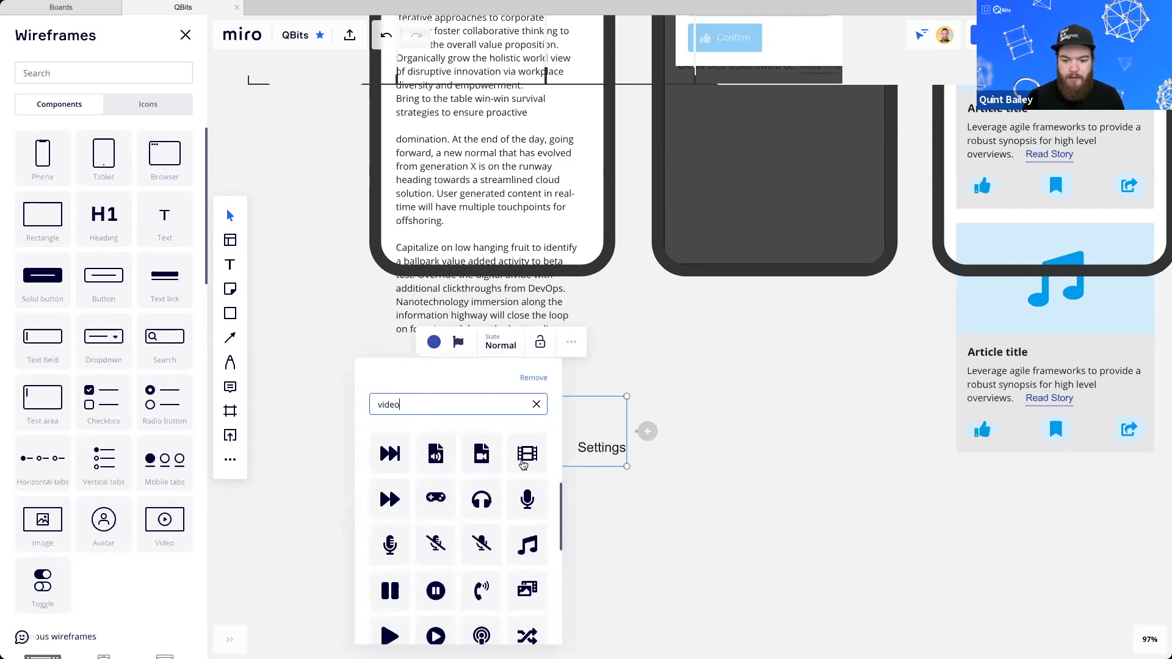
left_click(527, 455)
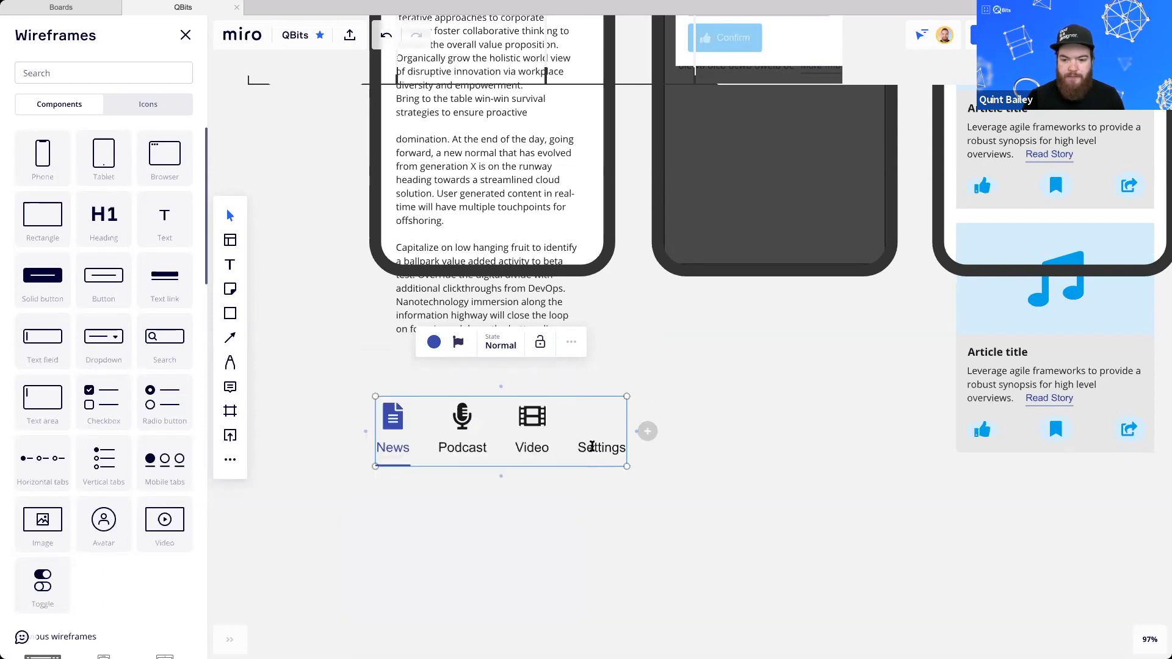
Search the icons for "gear" and give the Settings tab the single gear icon
double_click(591, 446)
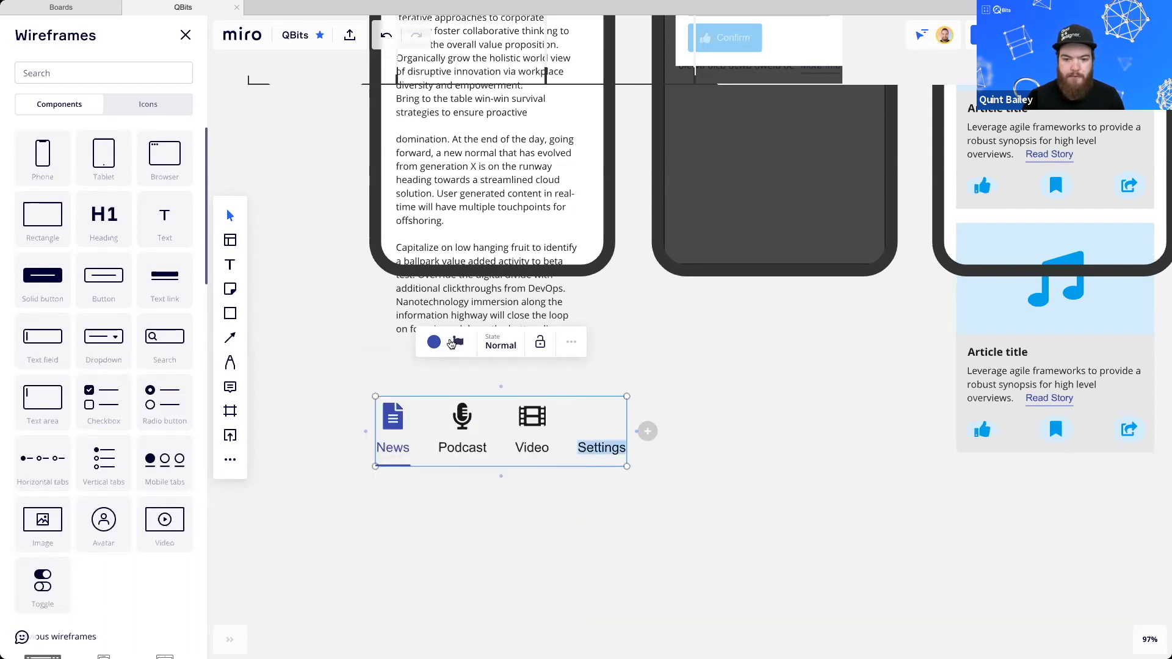
left_click(458, 341)
type("gear")
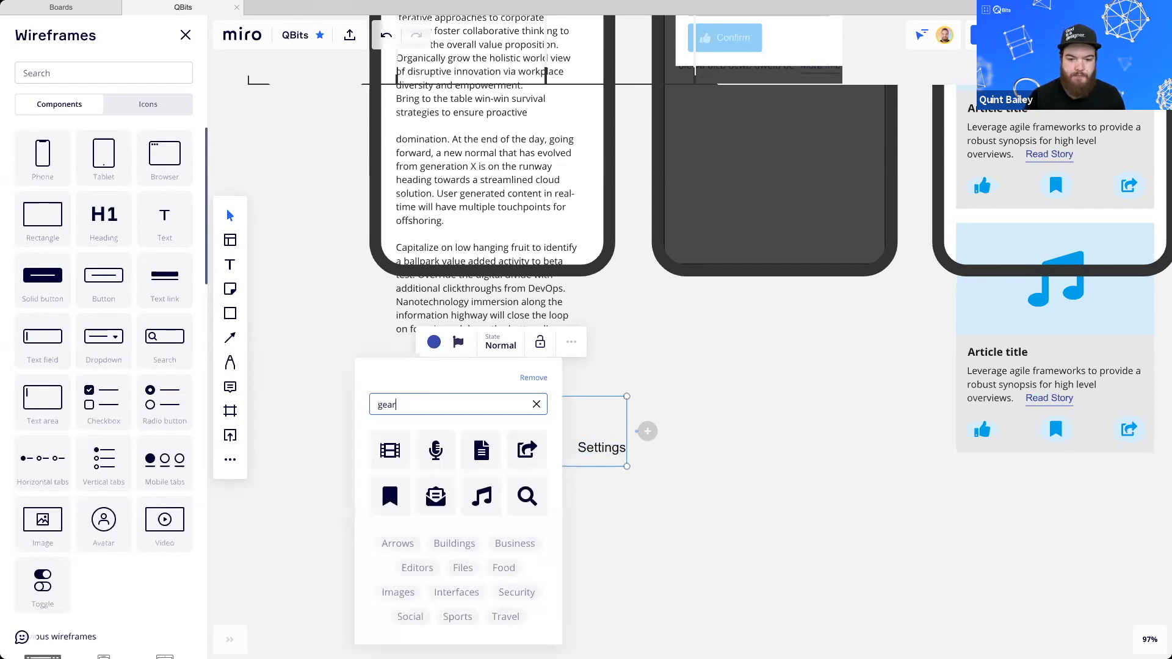
left_click(435, 449)
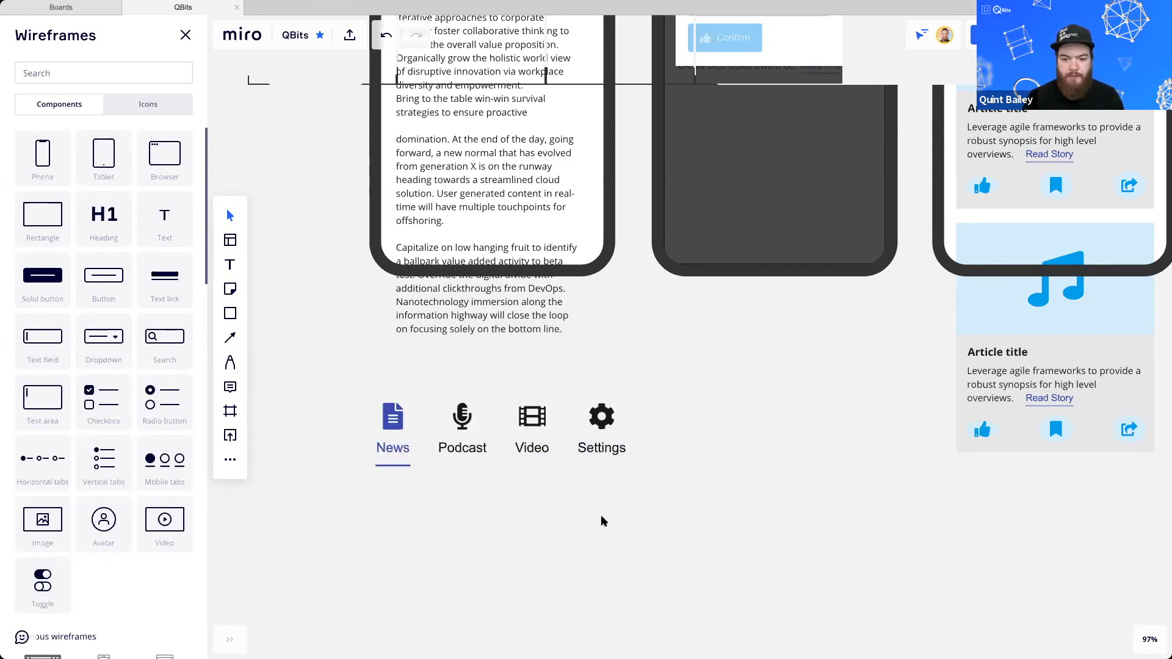
Set the state of the Podcast tab to Selected in the mobile tab bar
scroll(601, 518, "up", 1)
left_click(458, 471)
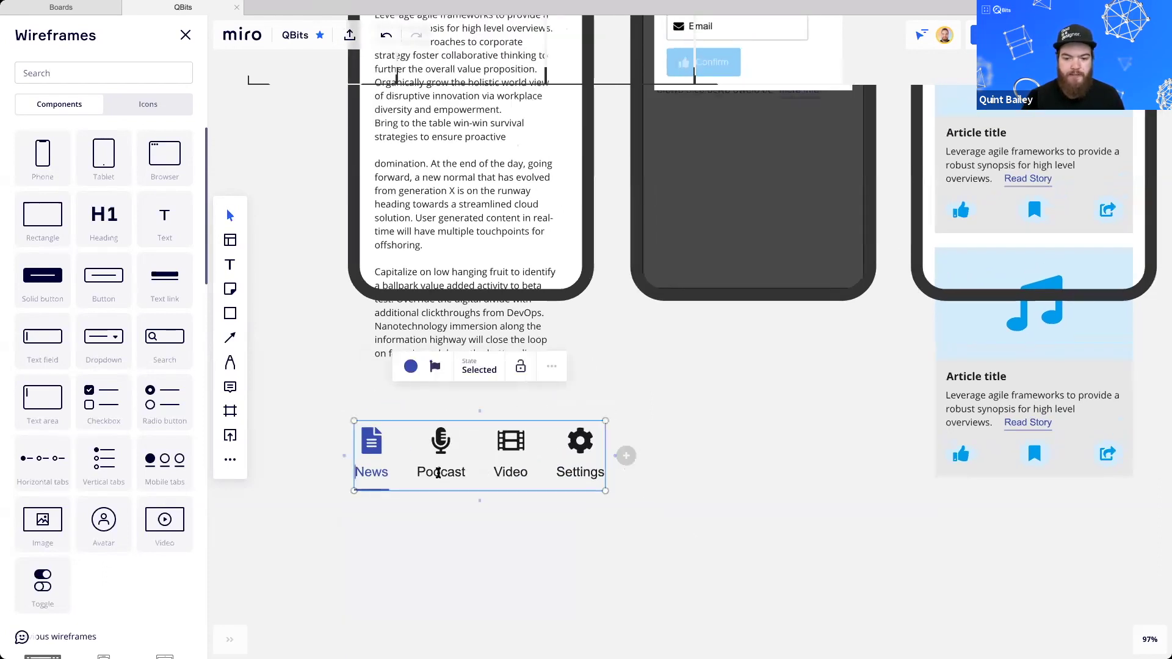
double_click(440, 473)
left_click(475, 370)
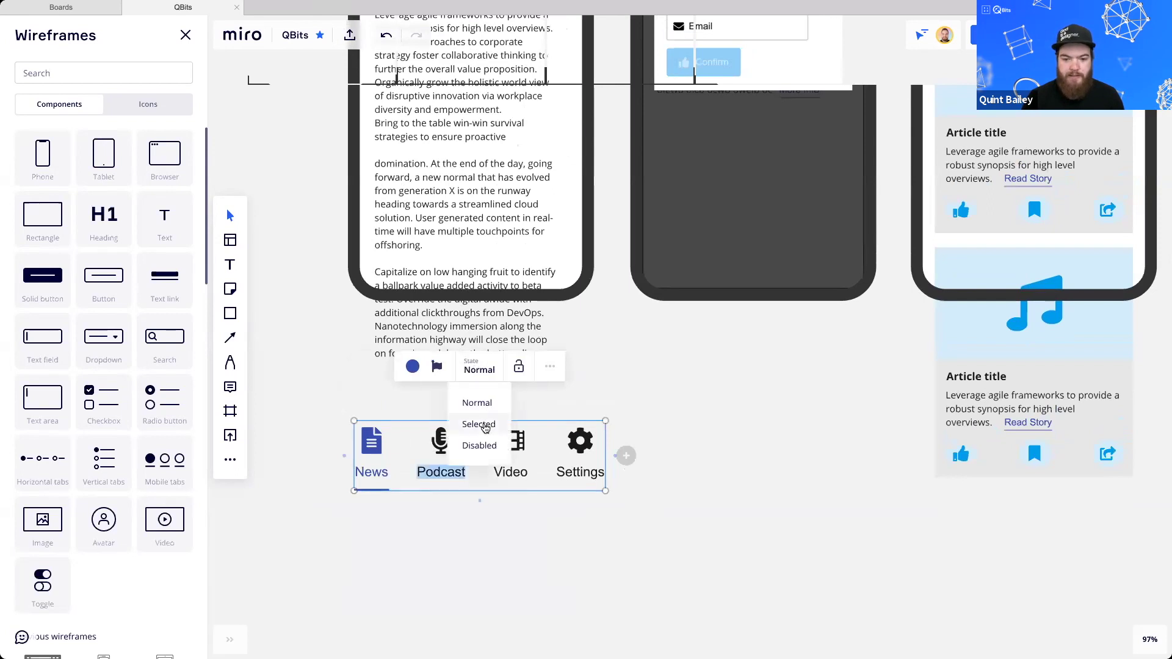
left_click(478, 424)
left_click(582, 467)
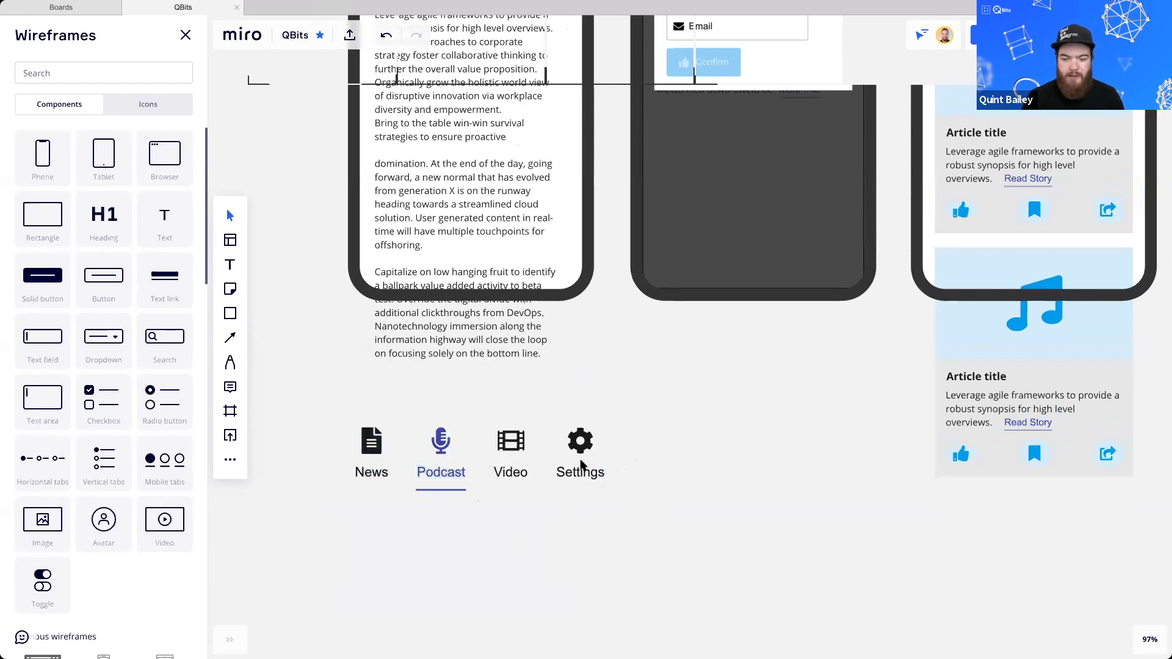
Set the state of the Settings tab to Disabled
double_click(581, 471)
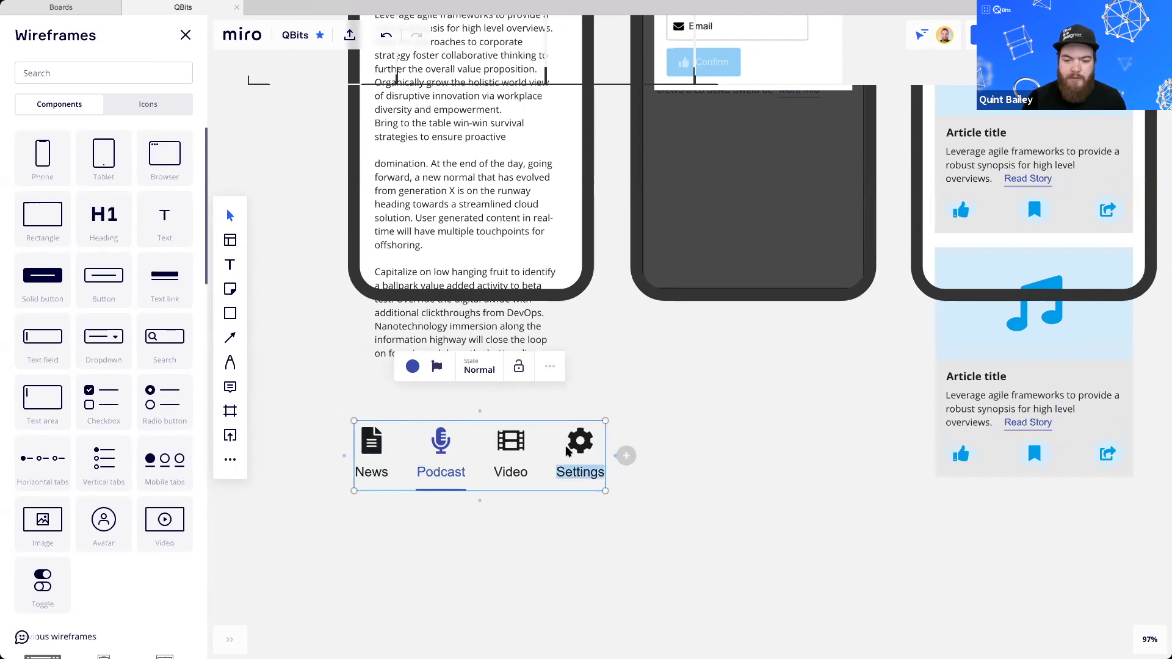
left_click(479, 369)
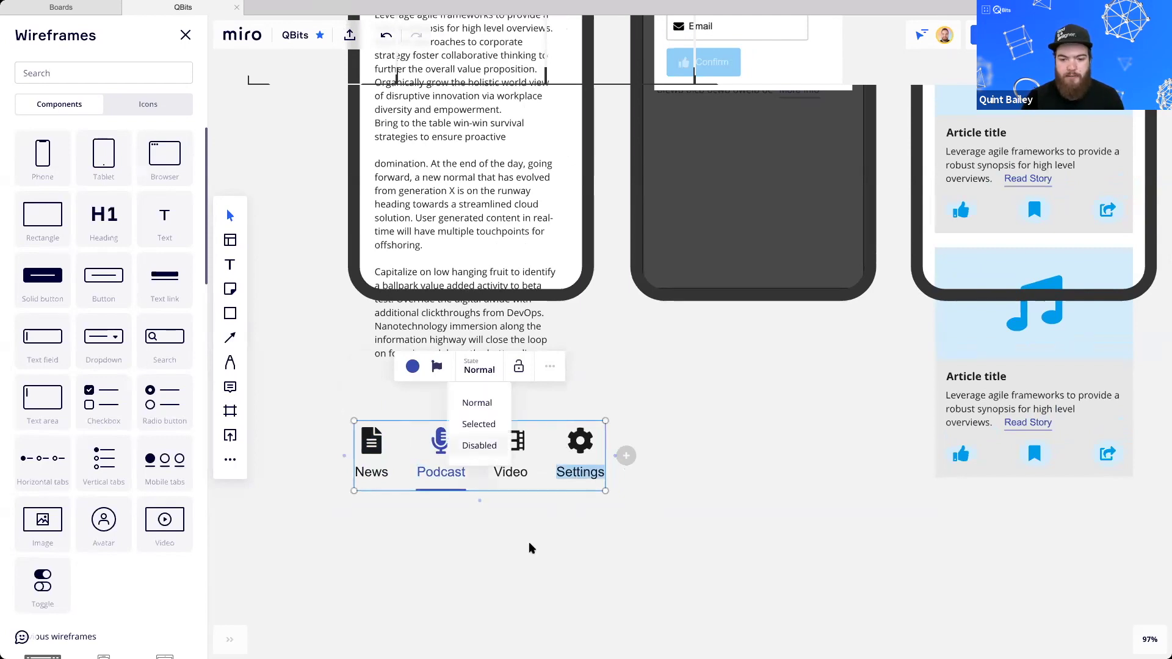
left_click(479, 446)
left_click(537, 549)
Move the tab bar onto the bottom of the first phone and shrink it to about the phone's width
scroll(523, 470, "up", 2)
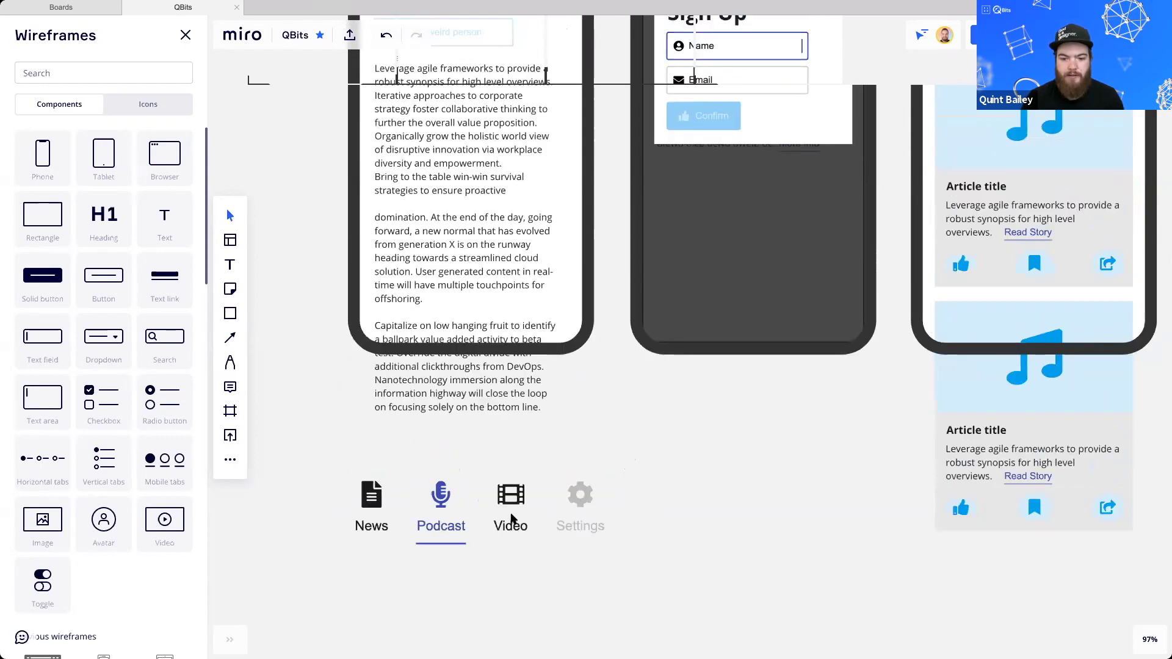
left_click(503, 509)
left_click_drag(507, 336, 548, 315)
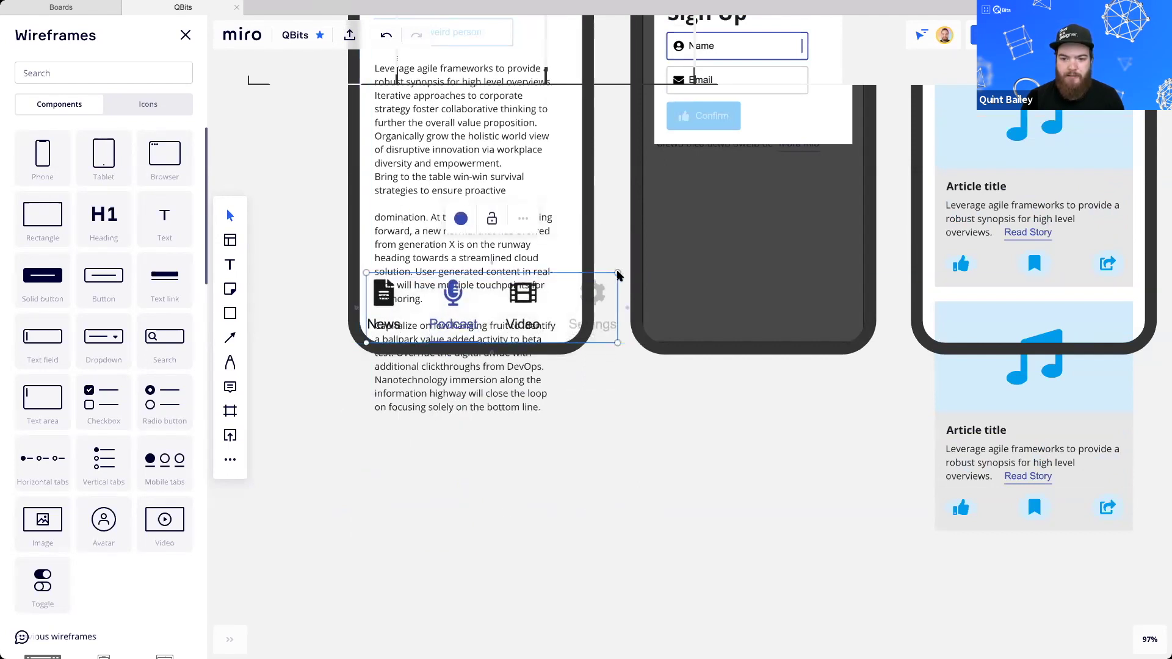
left_click_drag(618, 273, 581, 280)
scroll(428, 348, "up", 2)
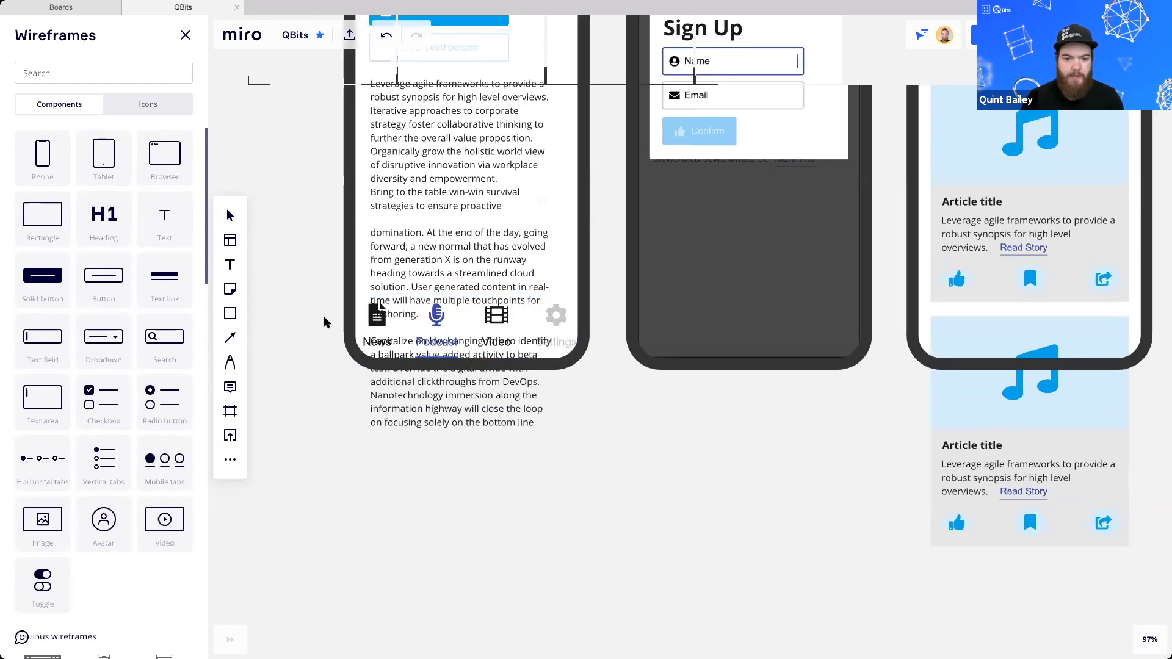
Move the tab bar off the phone and add a grey rectangle across the first phone's bottom, sized to the screen width as a bar background
left_click_drag(436, 340, 417, 567)
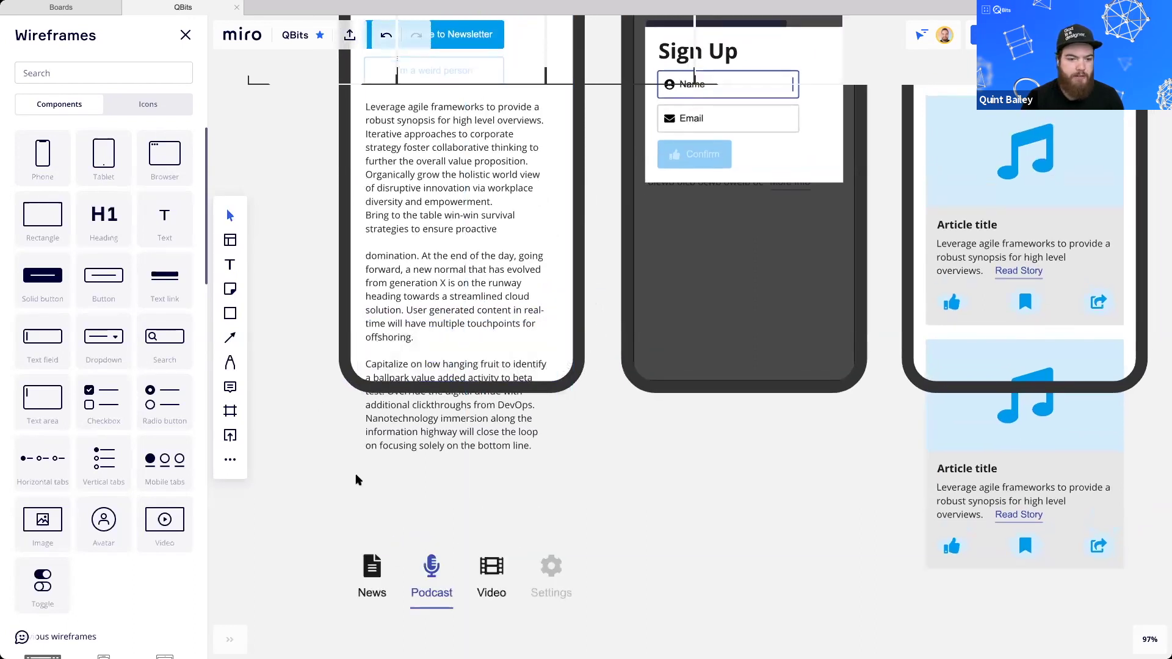
left_click_drag(52, 220, 440, 324)
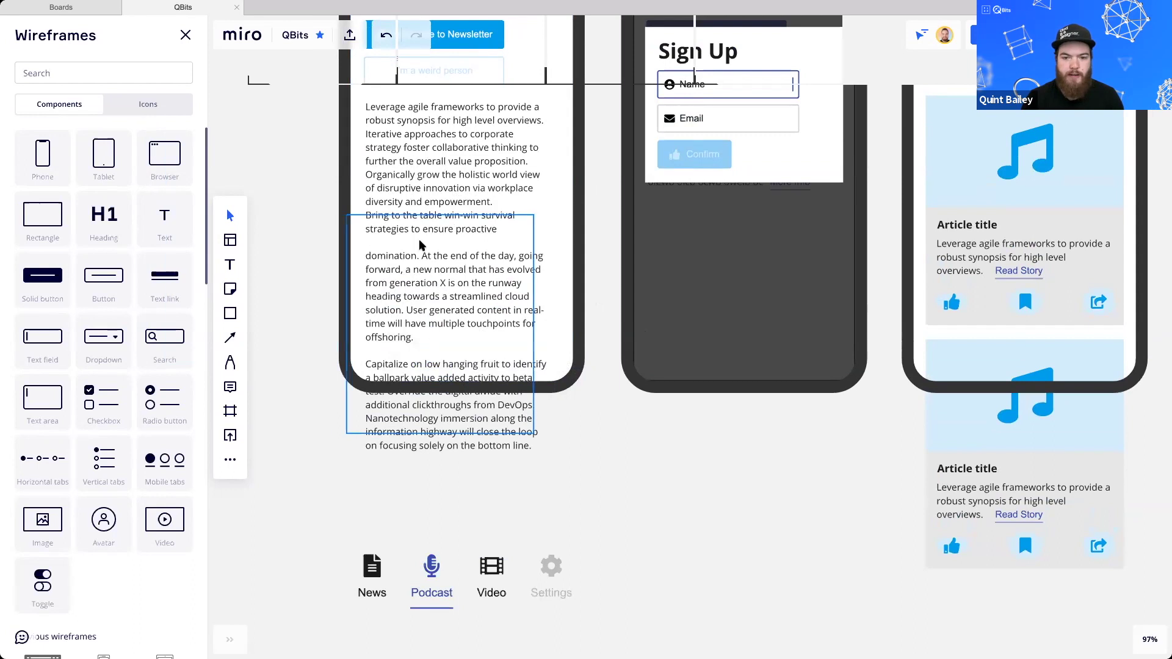
left_click_drag(421, 216, 440, 351)
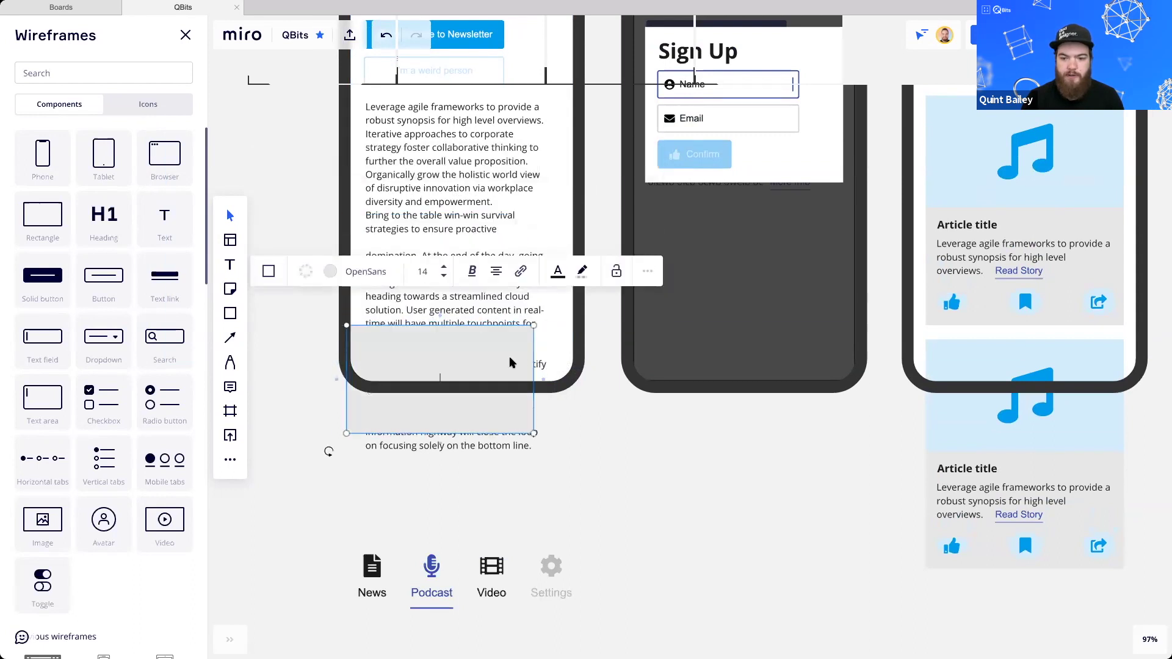
left_click_drag(556, 357, 576, 356)
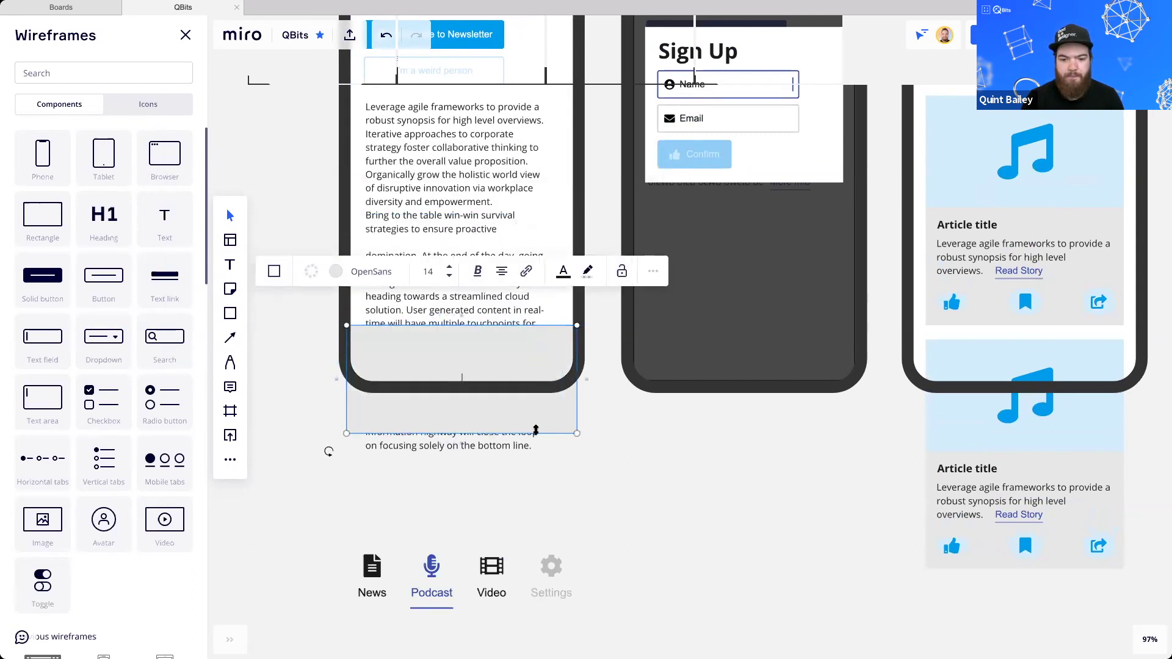
left_click_drag(518, 433, 515, 382)
Place the tab bar over the grey rectangle at the bottom of the first phone, shrink it to fit inside, and centre it
left_click_drag(488, 574, 483, 348)
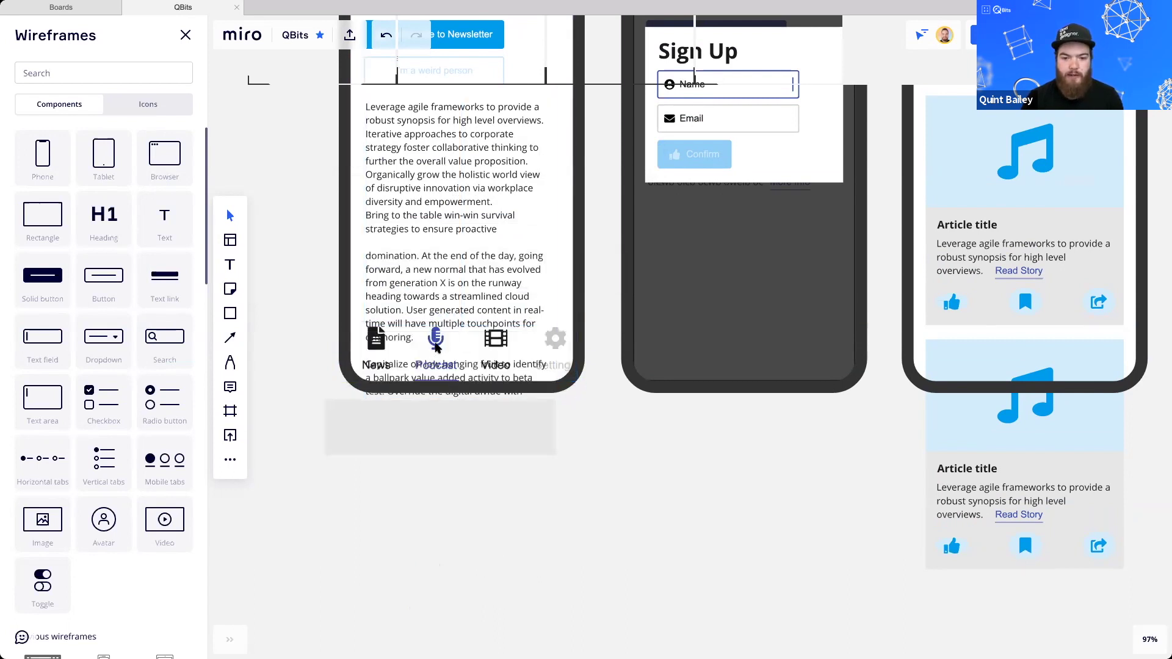
left_click(436, 345)
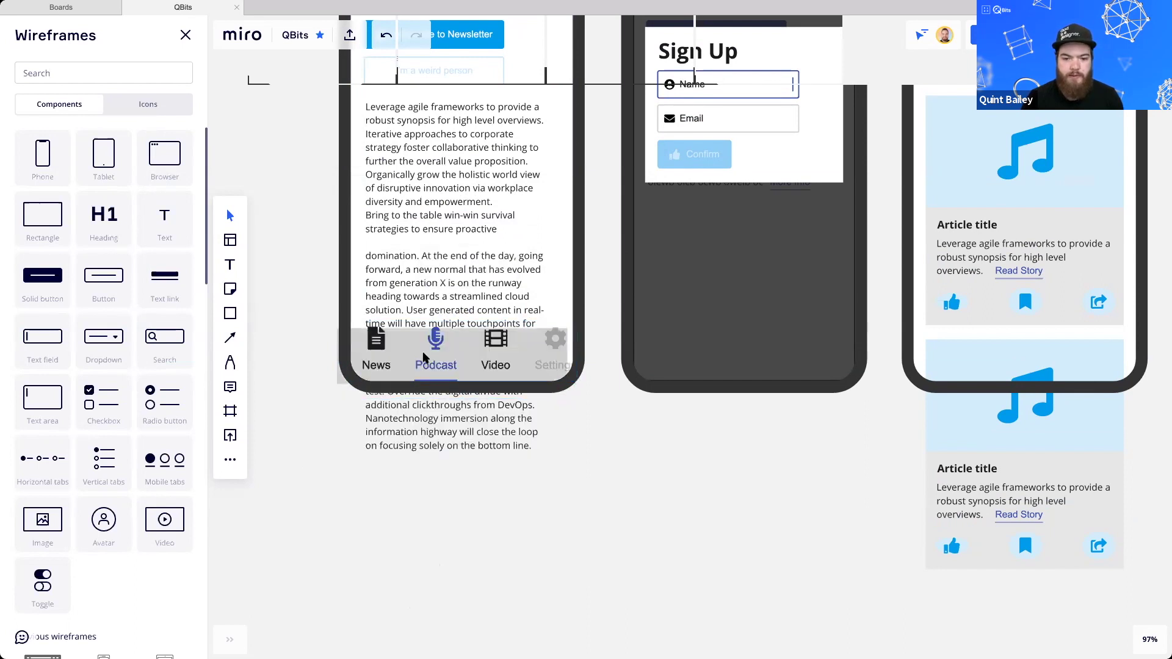
left_click_drag(437, 352, 434, 344)
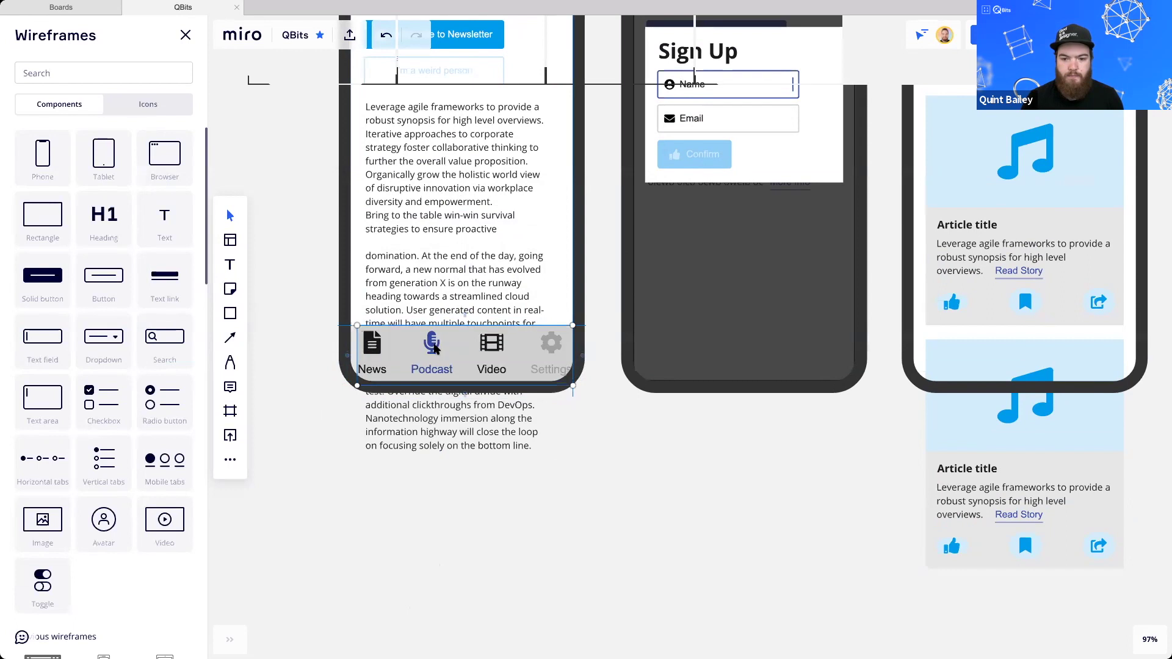
left_click(539, 443)
left_click(486, 373)
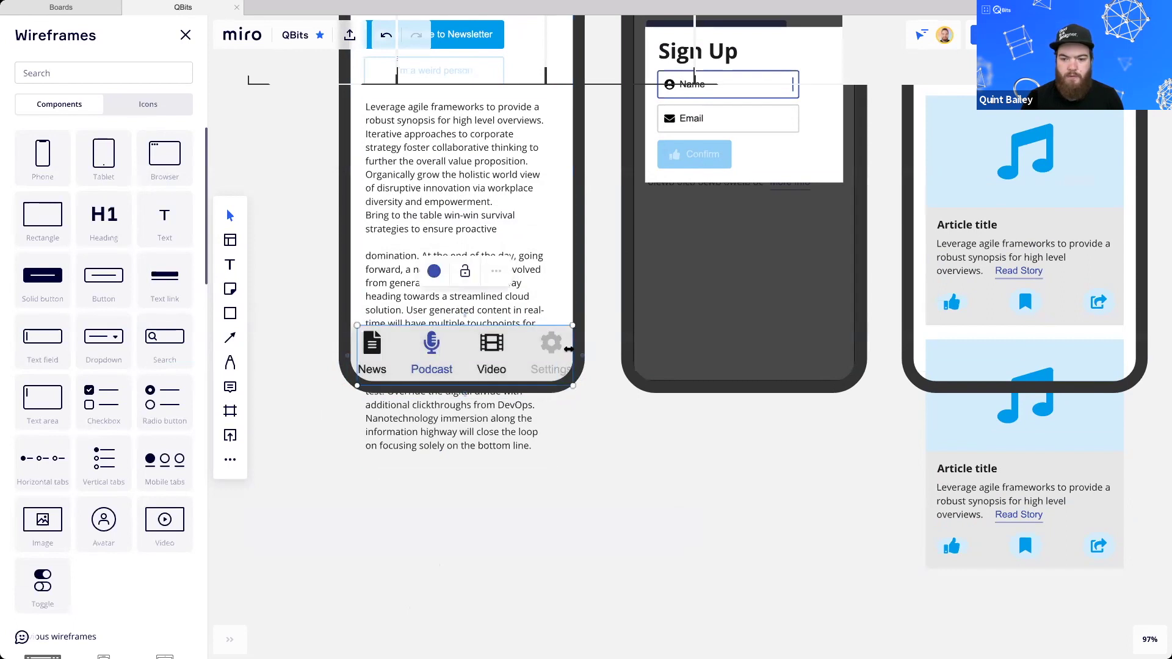
left_click(556, 350)
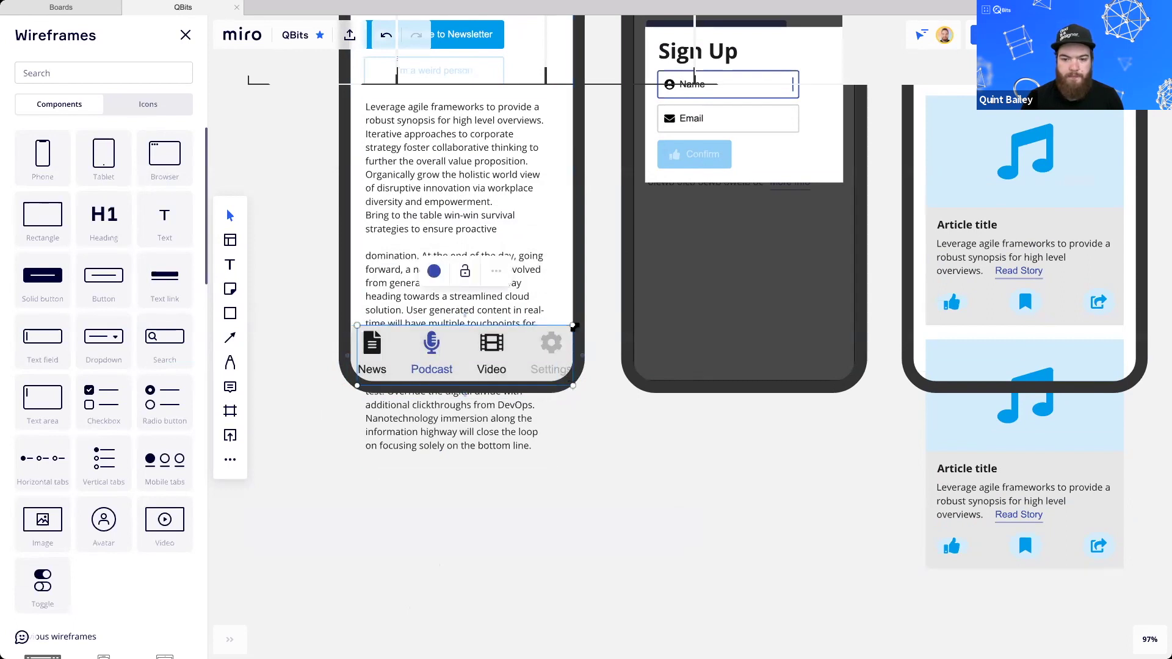
left_click_drag(572, 325, 556, 341)
left_click_drag(485, 345, 492, 345)
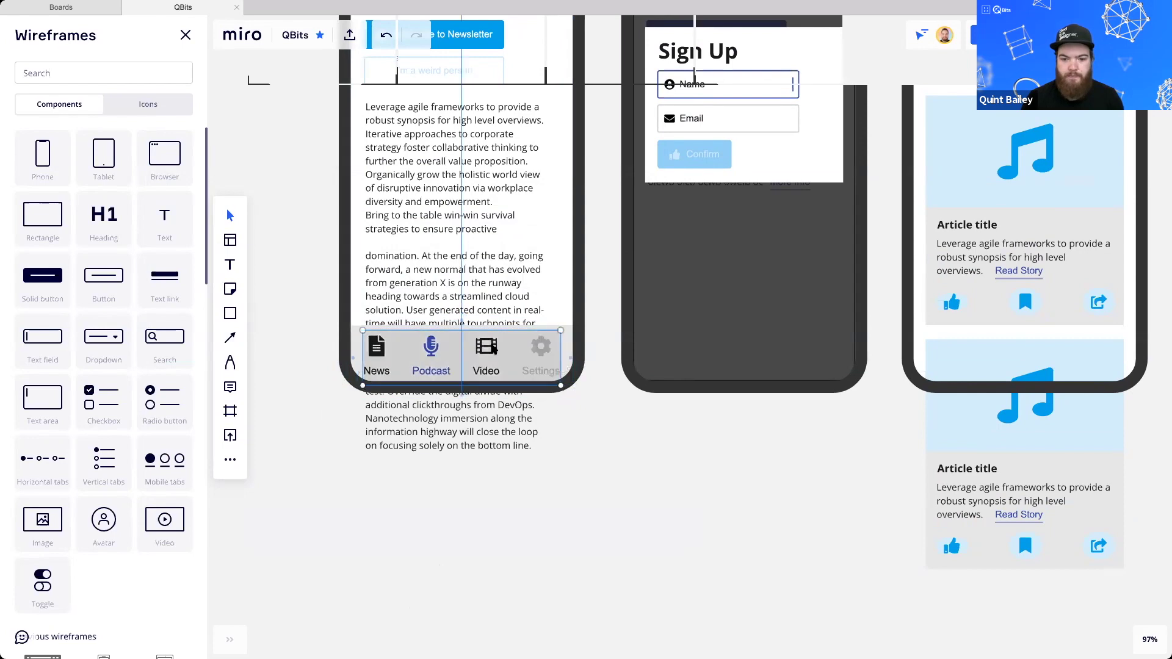
left_click(563, 448)
Review the four phone wireframes side by side
left_click_drag(562, 449, 503, 525)
scroll(405, 392, "down", 3)
left_click_drag(405, 392, 382, 437)
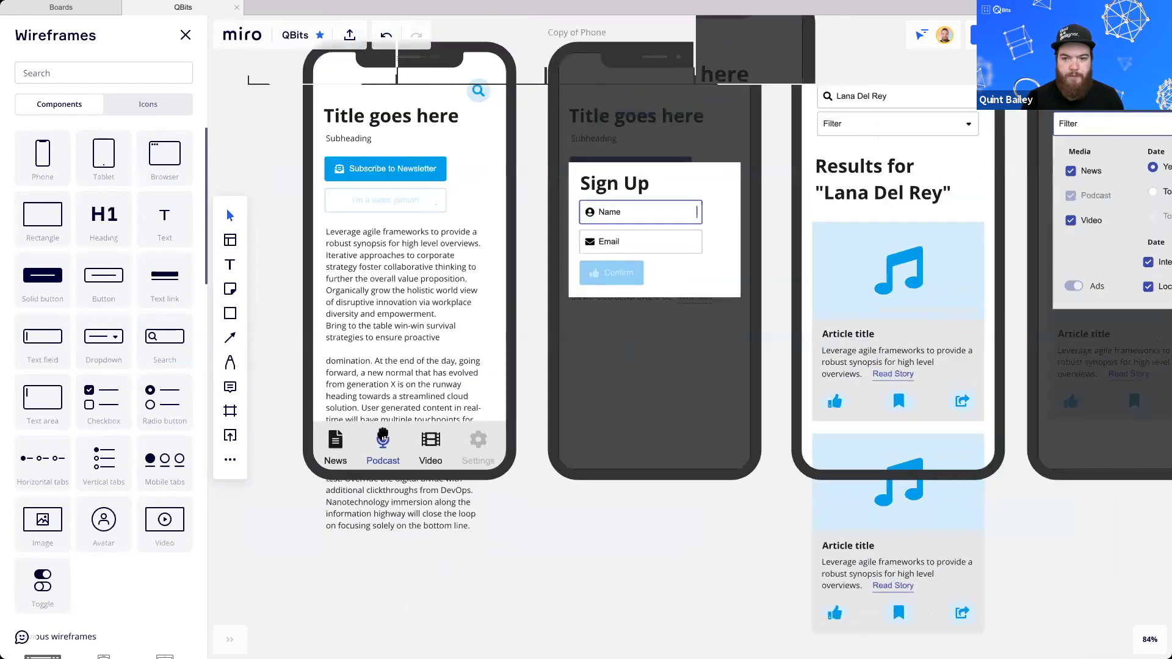
left_click_drag(971, 408, 523, 413)
scroll(526, 427, "down", 1)
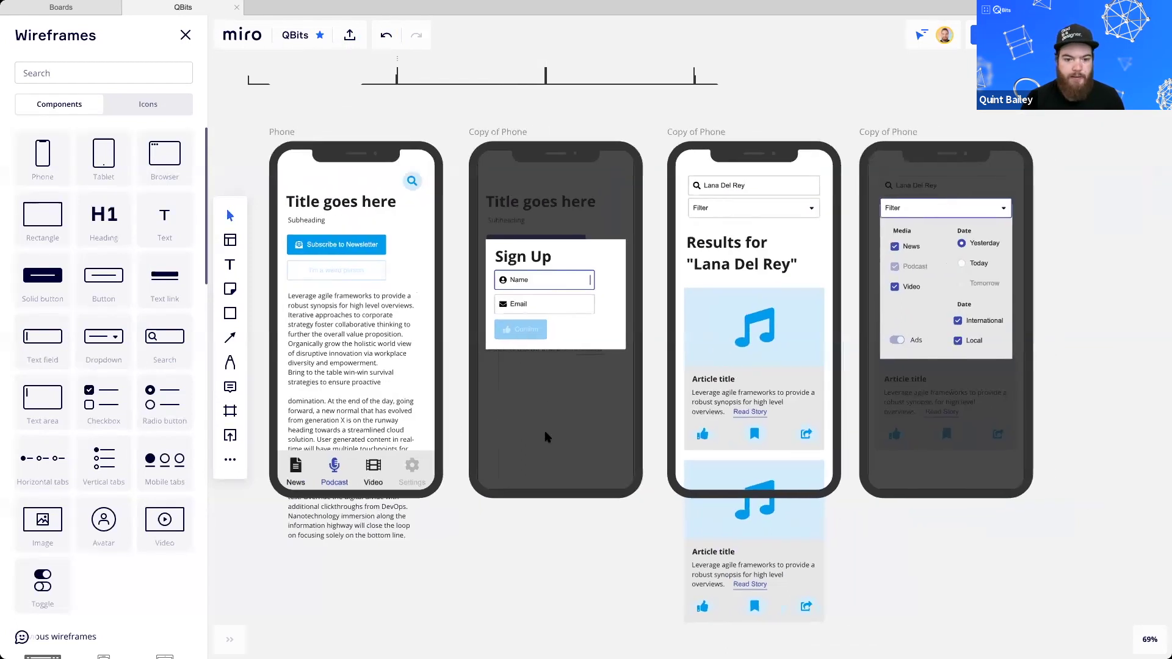
scroll(589, 381, "down", 2)
scroll(741, 342, "up", 2)
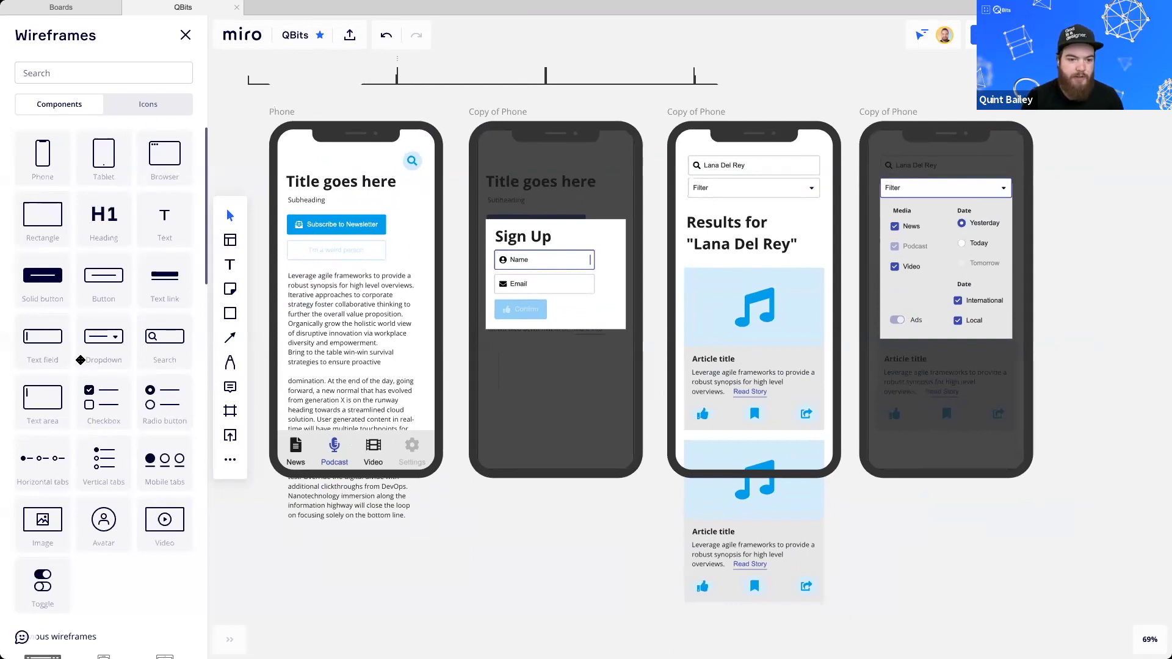
left_click(148, 104)
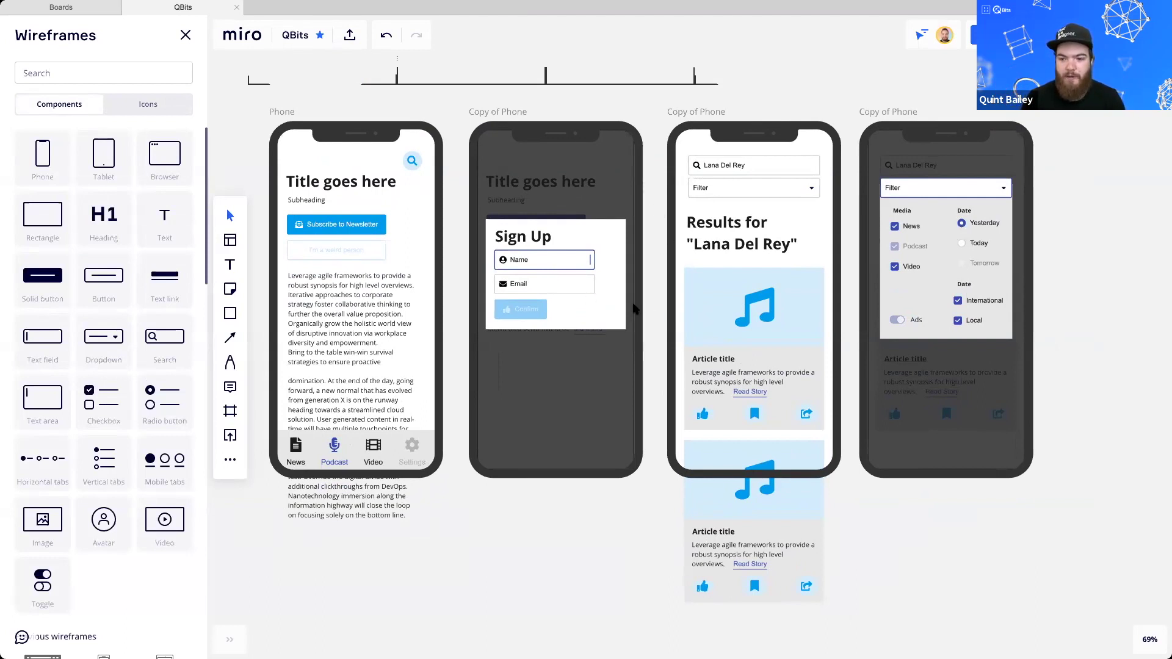
scroll(628, 315, "down", 2)
left_click_drag(598, 394, 605, 389)
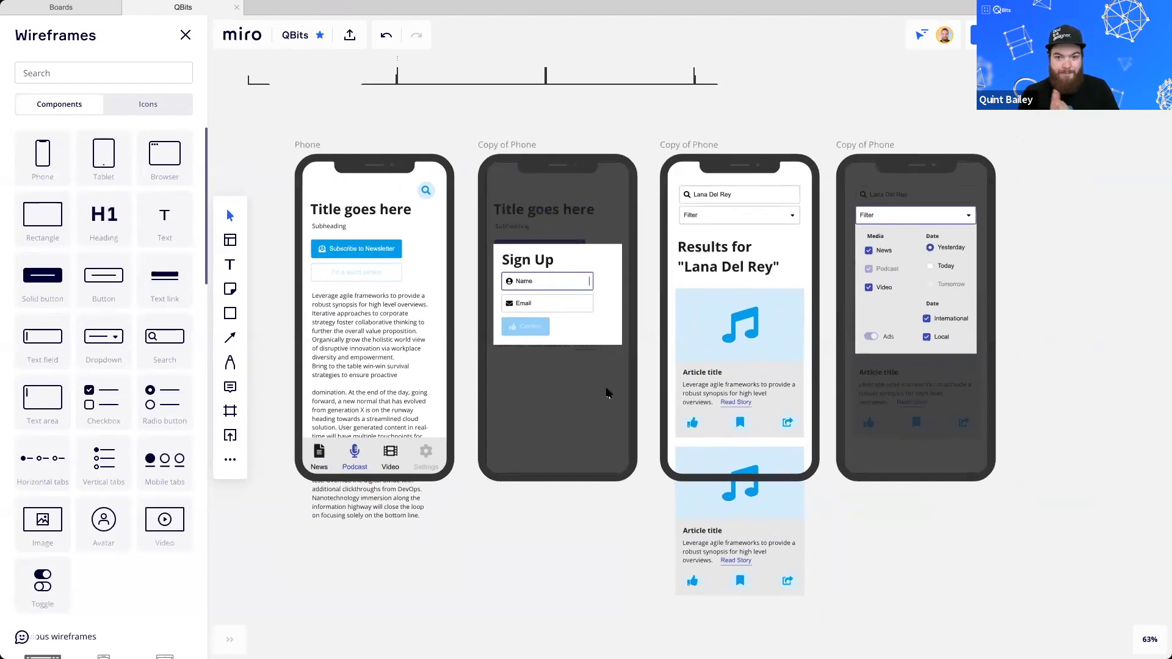
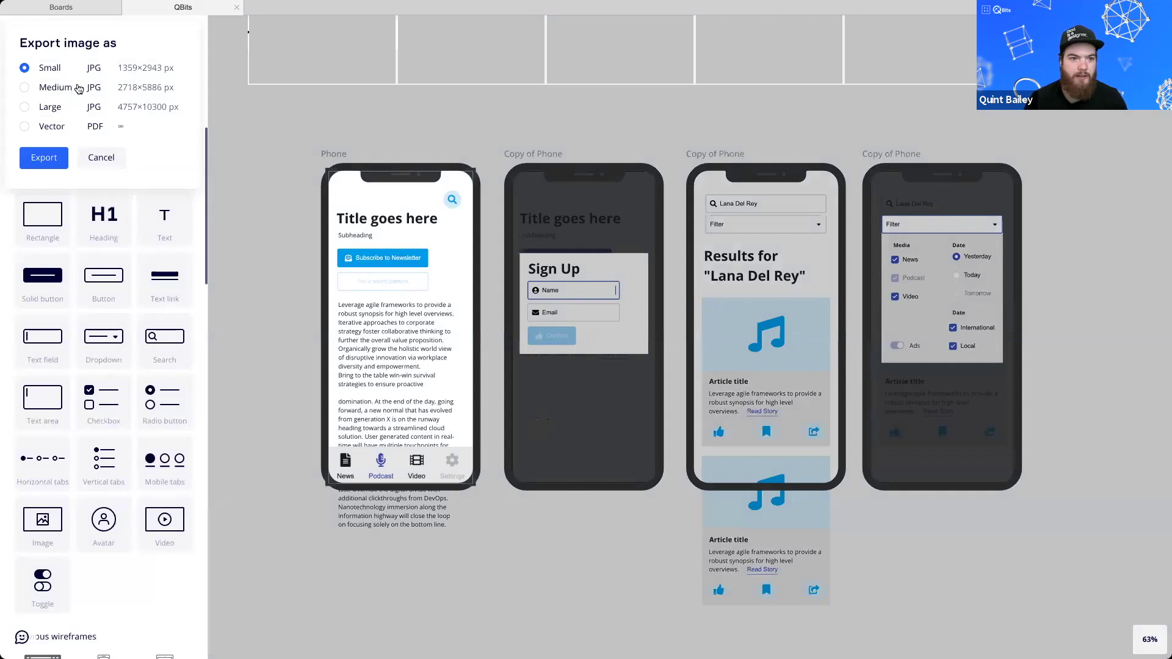
Export the first phone frame as a small JPG and save it to the Desktop as "QBits - Phone.jpg"
left_click(55, 160)
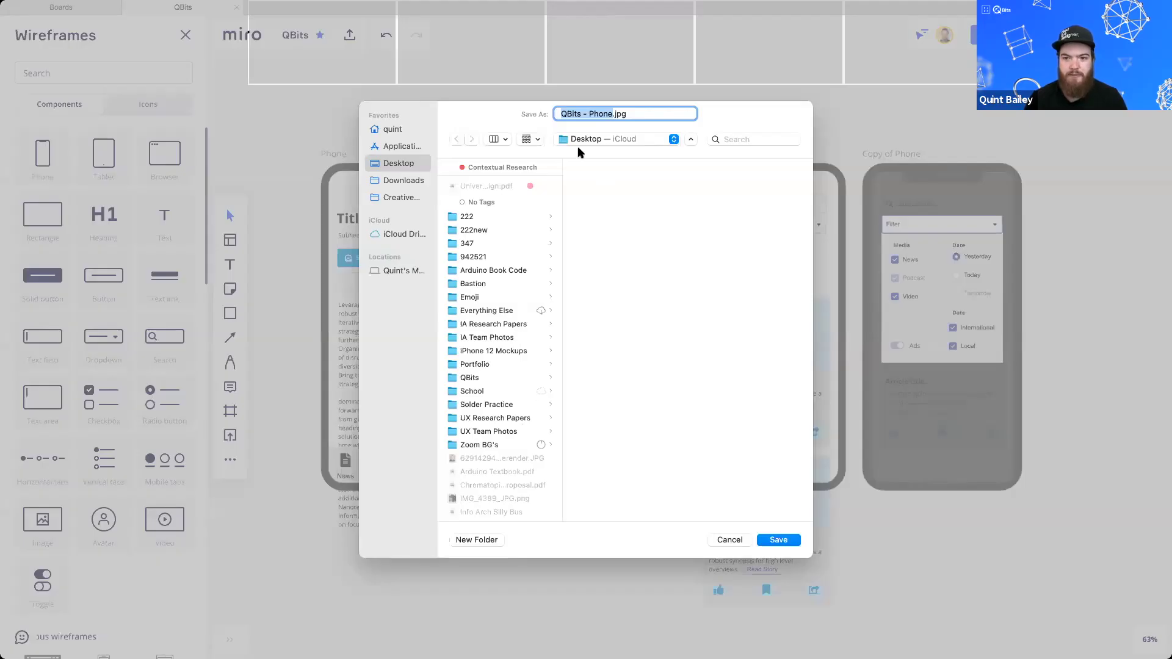
left_click(770, 541)
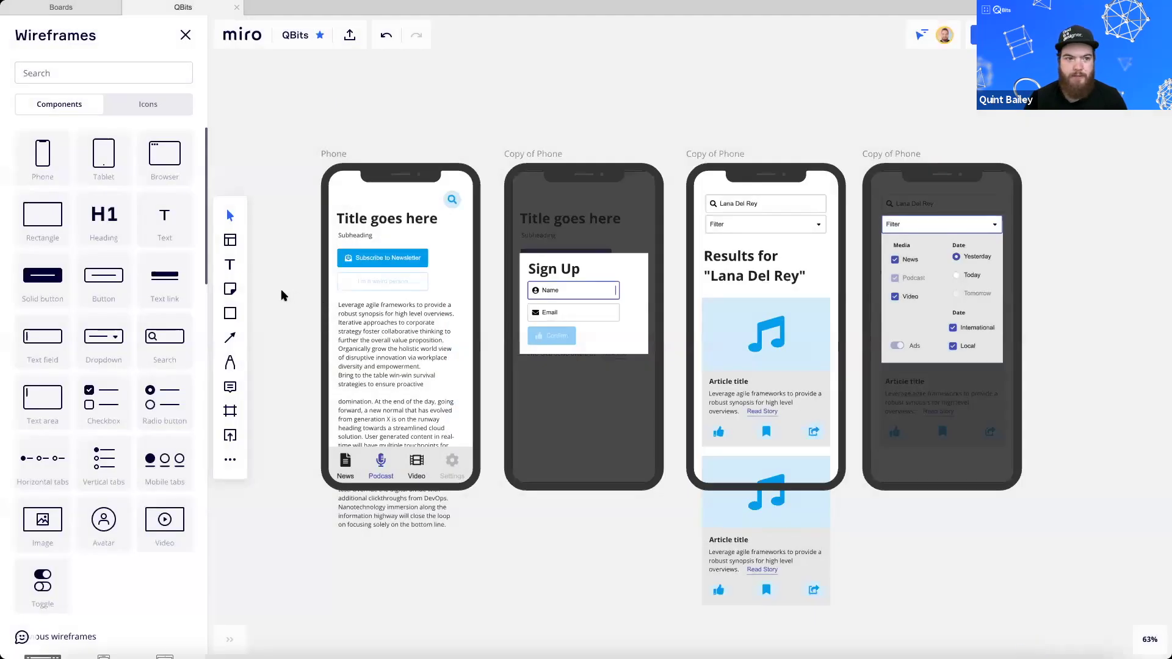
Preview the exported "QBits - Phone.jpg" from the desktop, examine the wireframe in a smaller preview window, and return to the Miro board
key("ctrl+Left")
key("ctrl+Left")
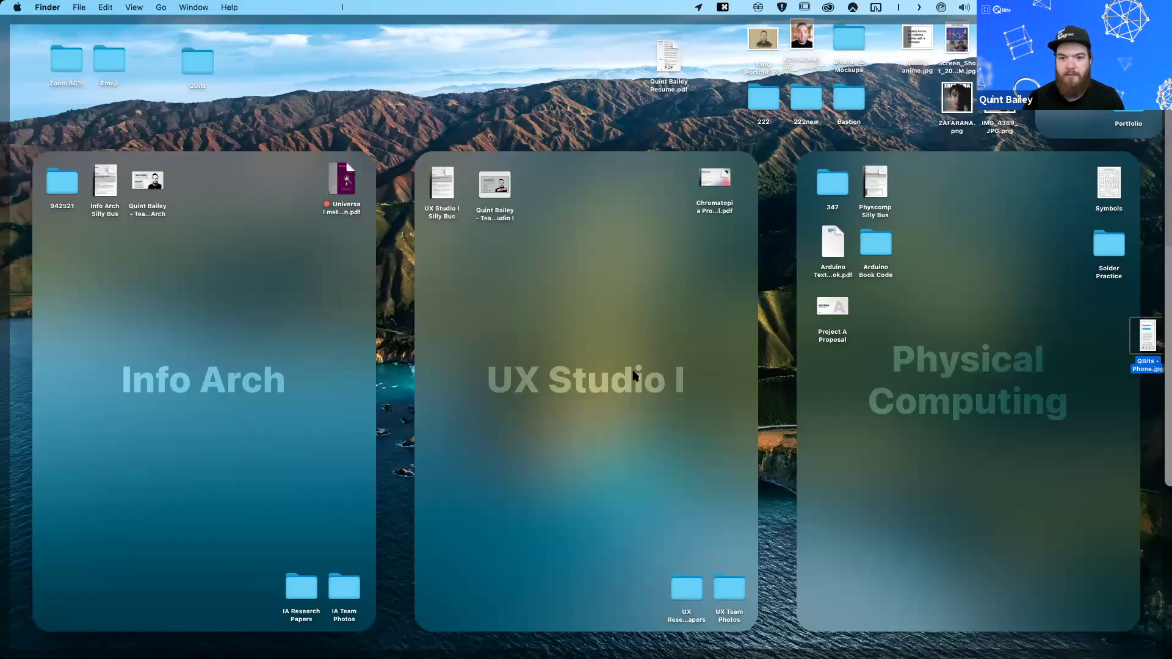
key("space")
key("ctrl+Right")
left_click_drag(504, 61, 546, 36)
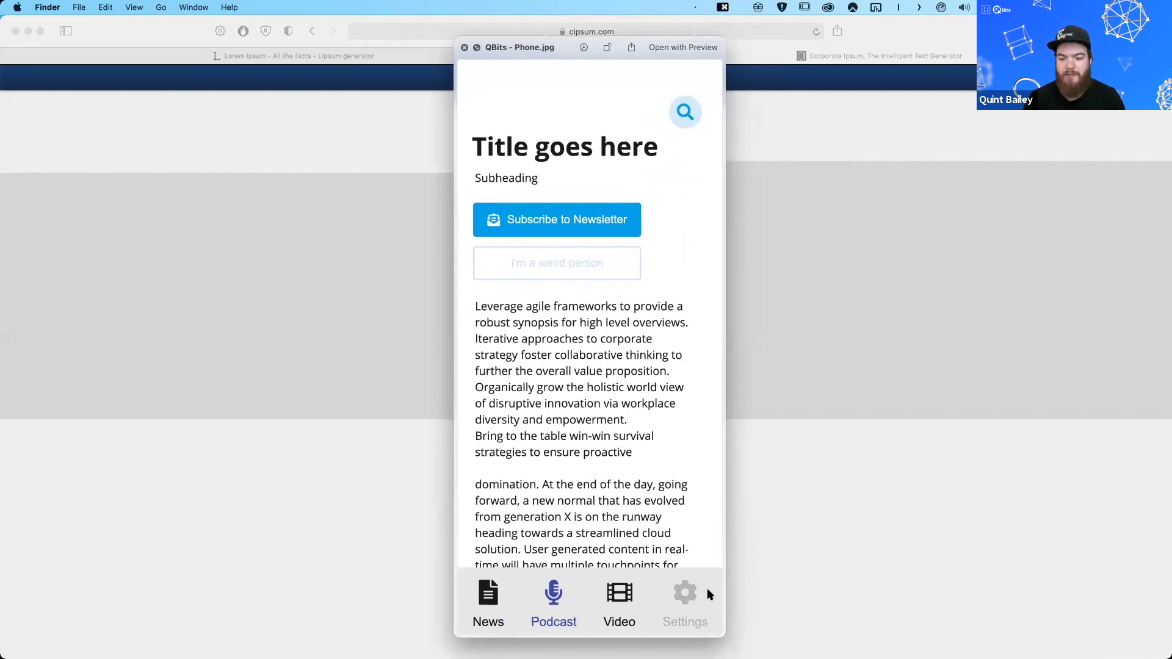
left_click_drag(726, 635, 574, 455)
left_click_drag(543, 38, 518, 138)
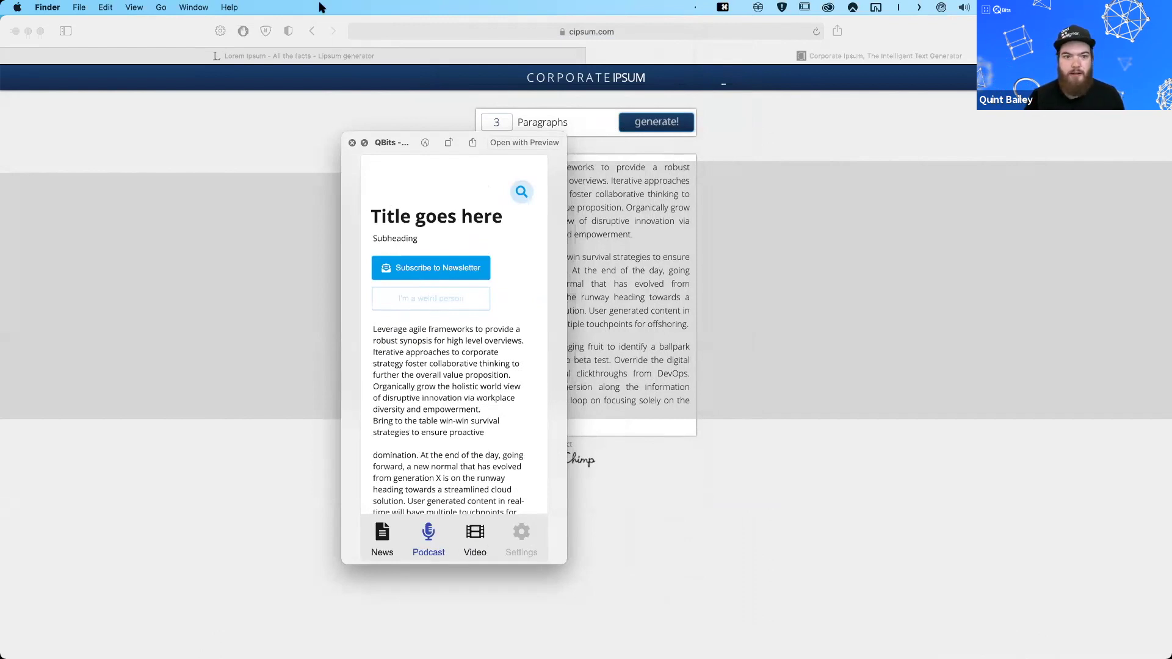
left_click_drag(464, 270, 508, 271)
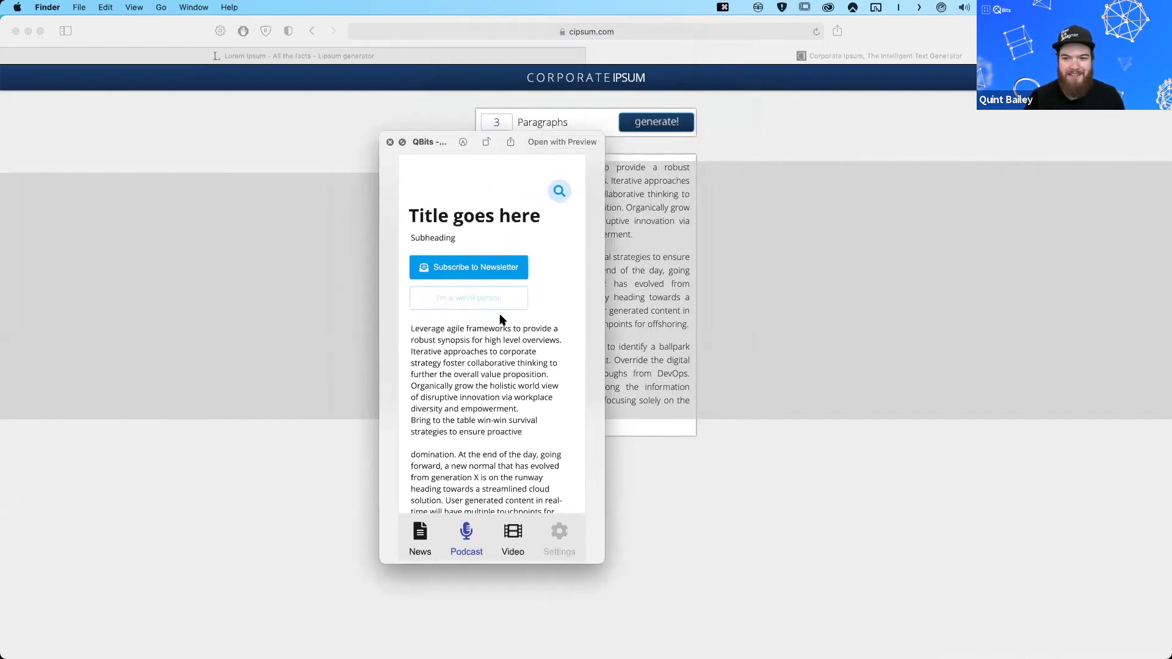
left_click_drag(502, 316, 485, 317)
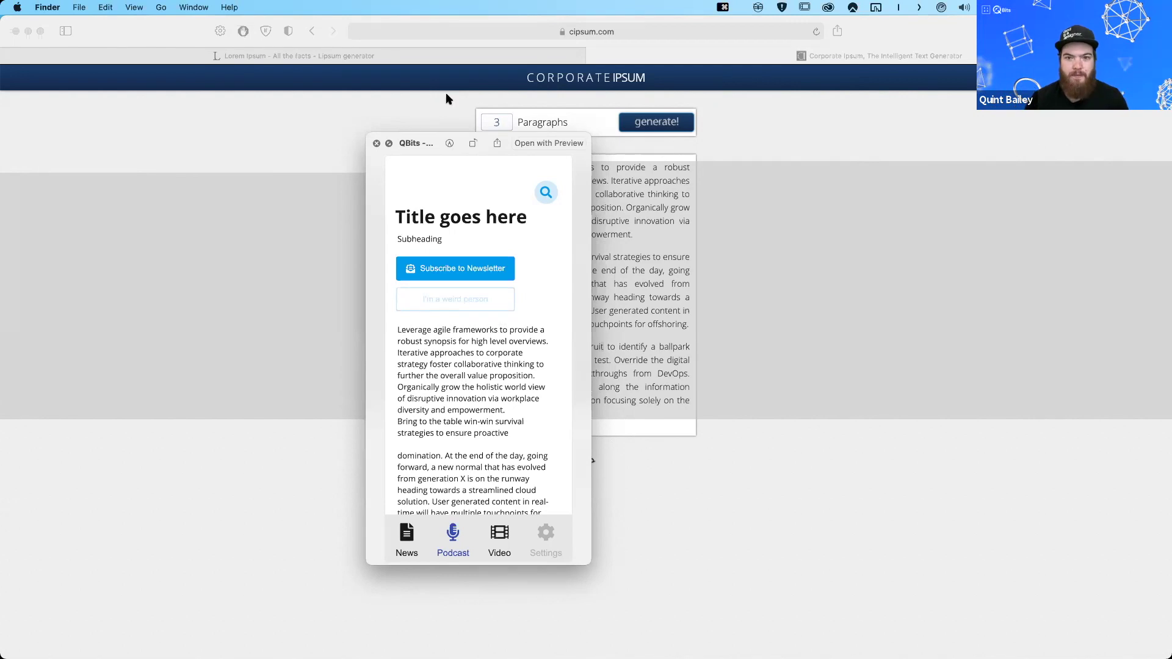
left_click(354, 269)
key("ctrl+Right")
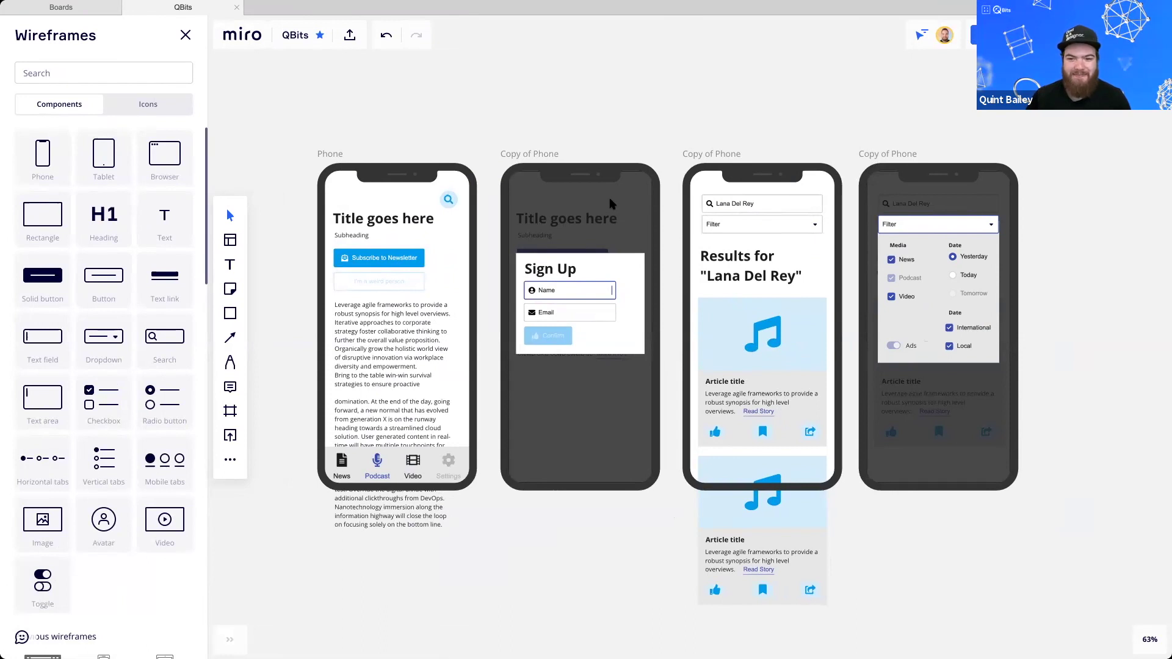
left_click(330, 153)
left_click(399, 140)
left_click_drag(424, 468, 452, 475)
left_click_drag(594, 483, 571, 491)
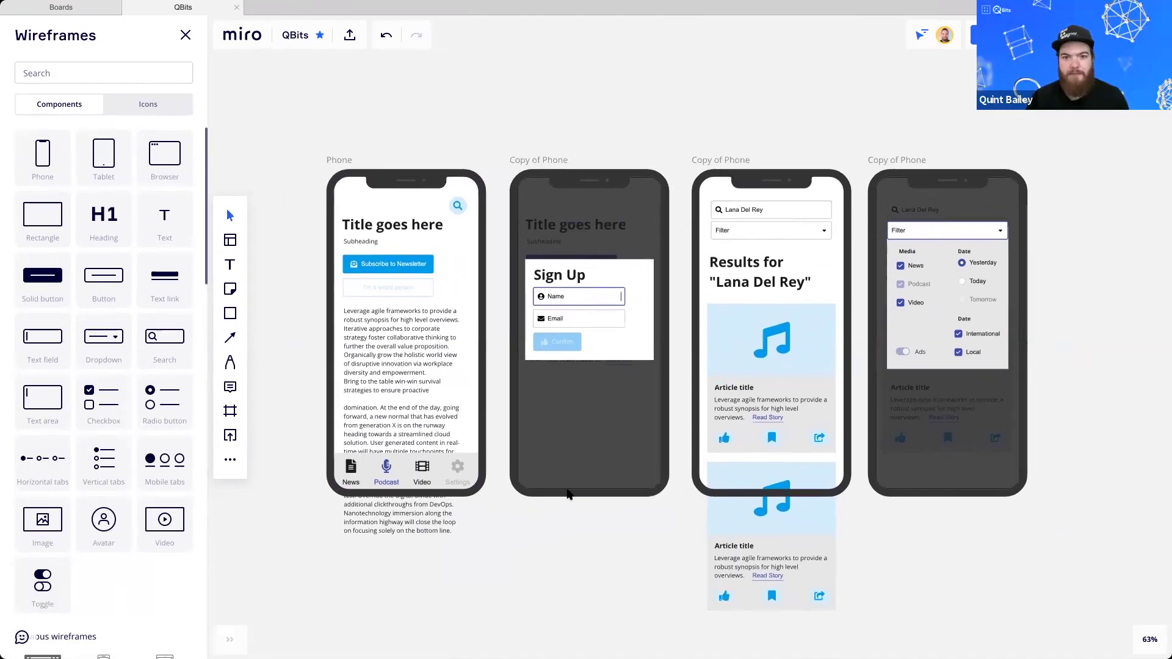
scroll(353, 110, "down", 2)
left_click(347, 122)
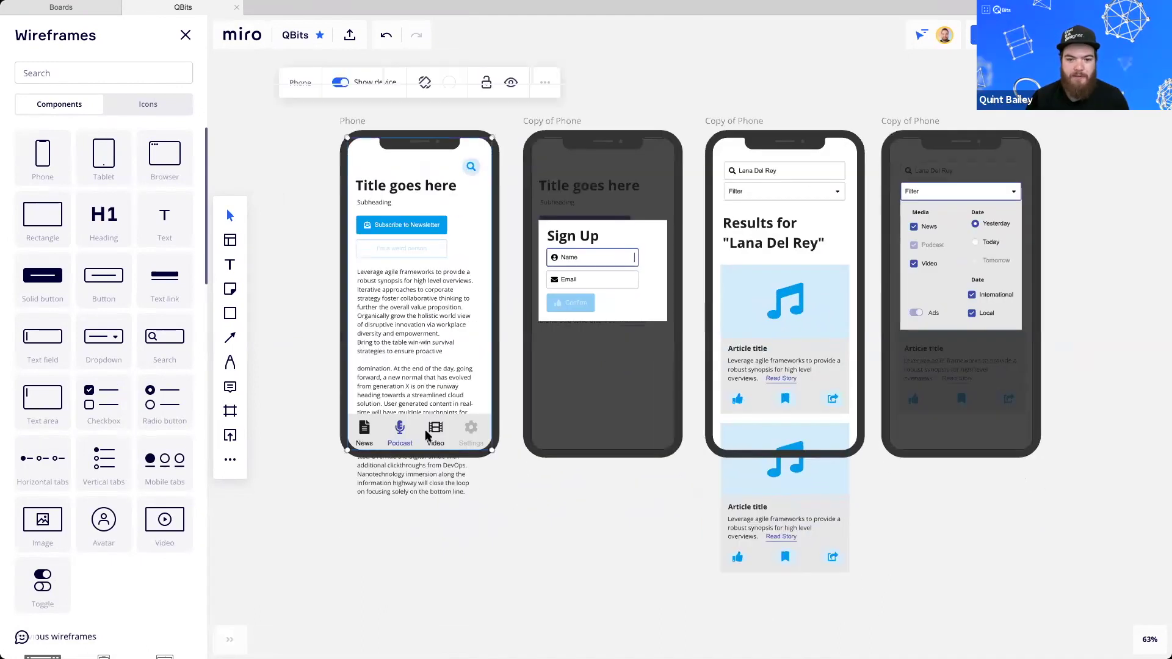
left_click_drag(420, 450, 533, 528)
key("super+z")
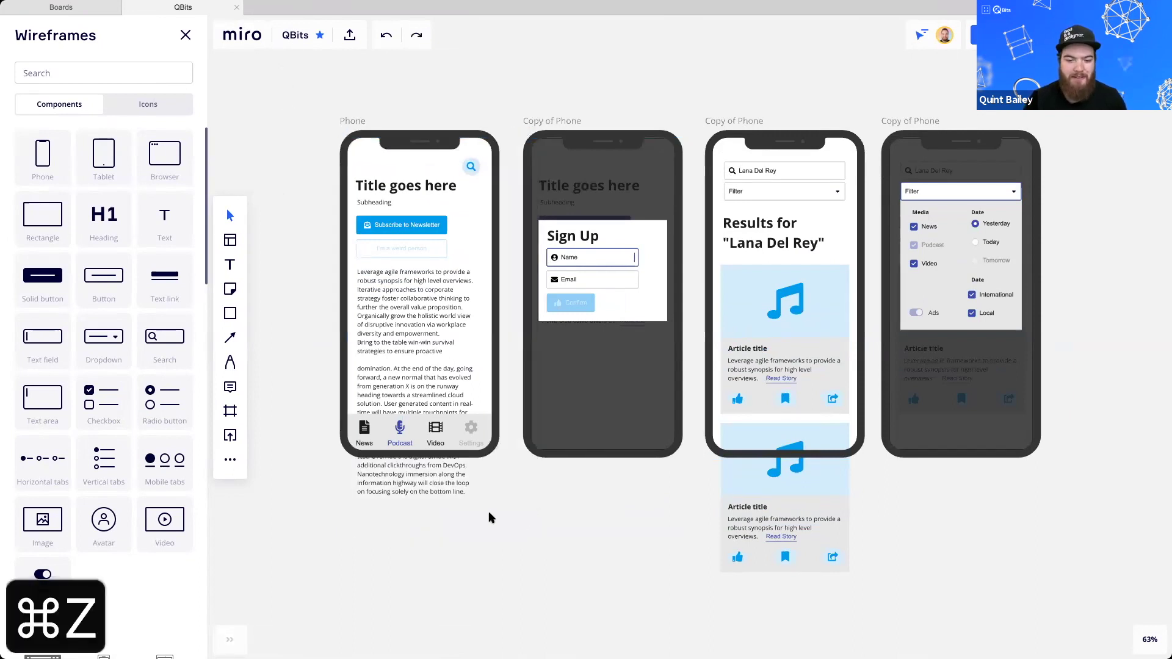
Create a frame around the first phone's heading, text, buttons and search icon, and undo shifting that frame aside
left_click(413, 404)
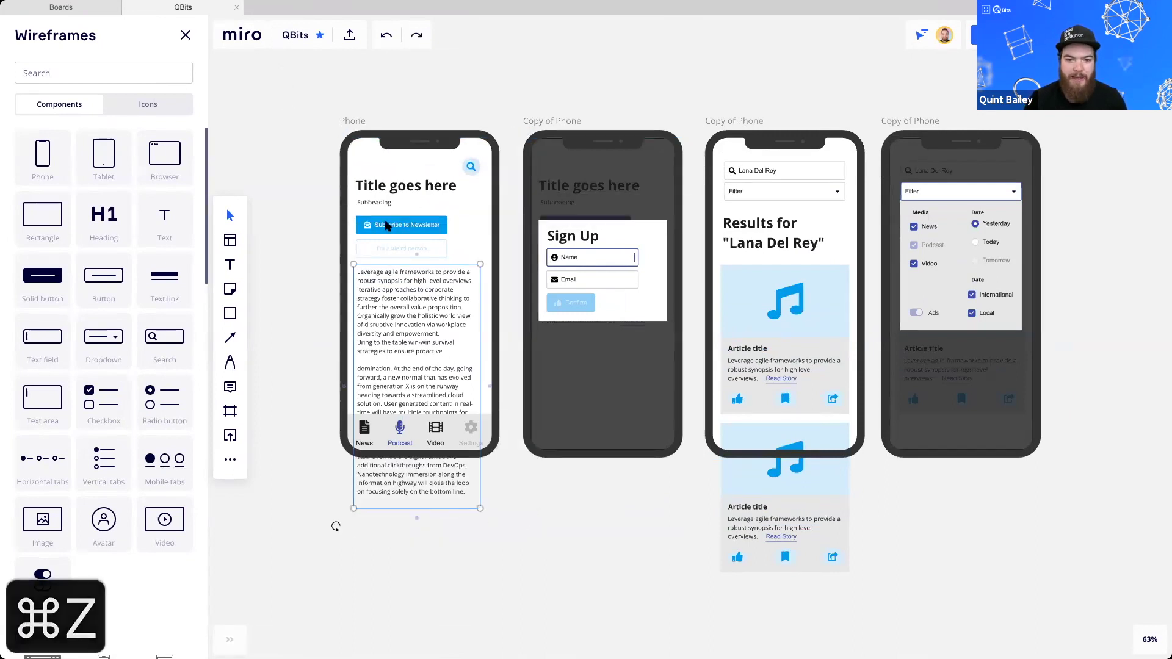
left_click(446, 182, "shift")
left_click(471, 169, "shift")
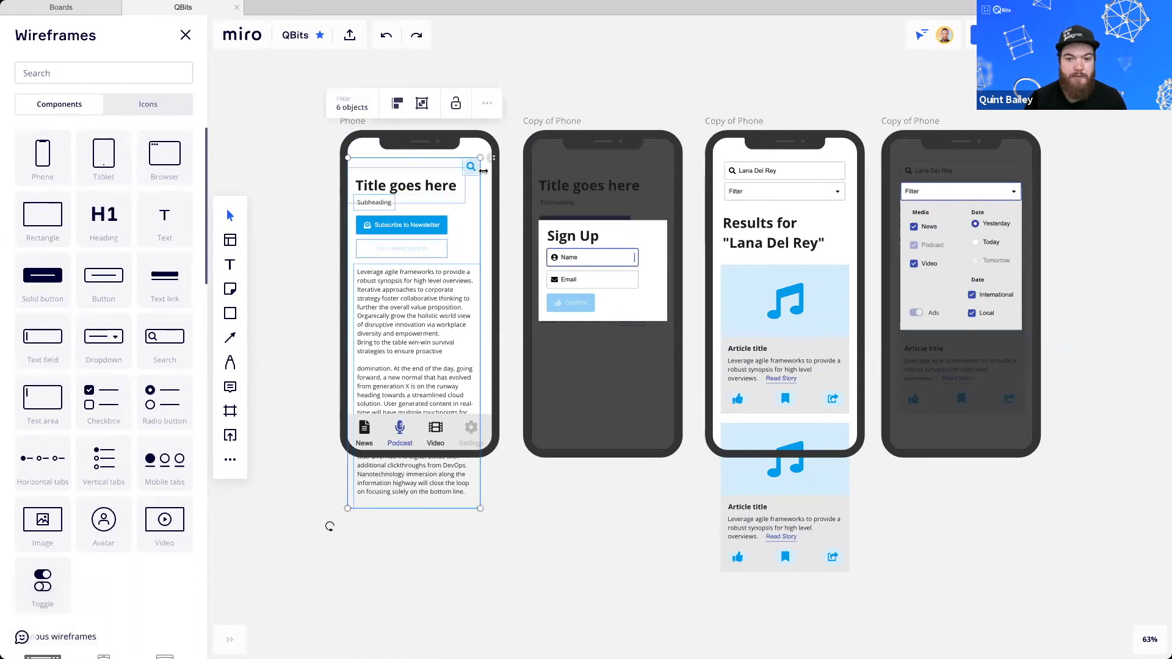
left_click(486, 103)
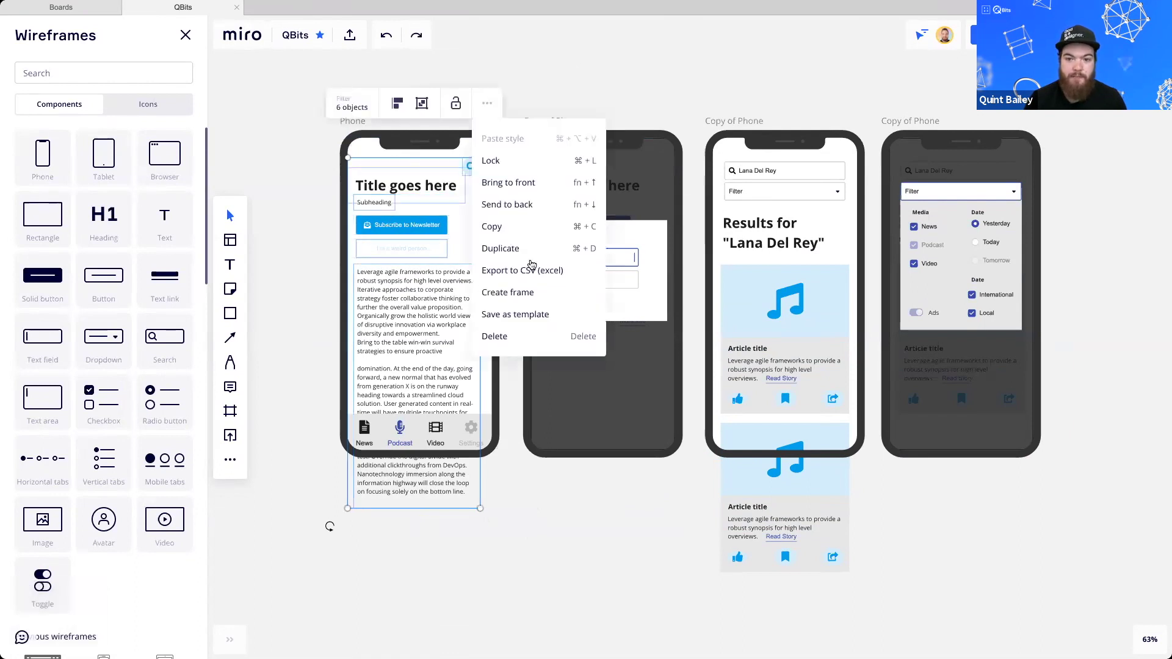
left_click(504, 293)
key("super+z")
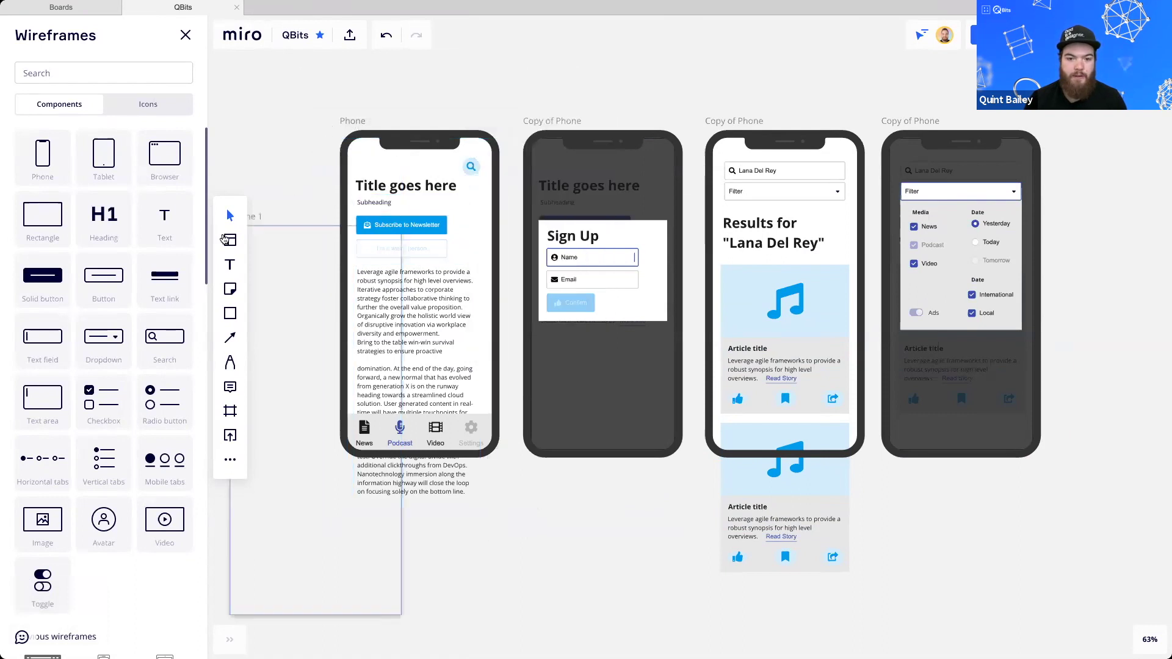
Try moving the first phone's heading, subheading, buttons, body text and tab bar out of the phone together, and undo the move
left_click(367, 194)
left_click(368, 202, "shift")
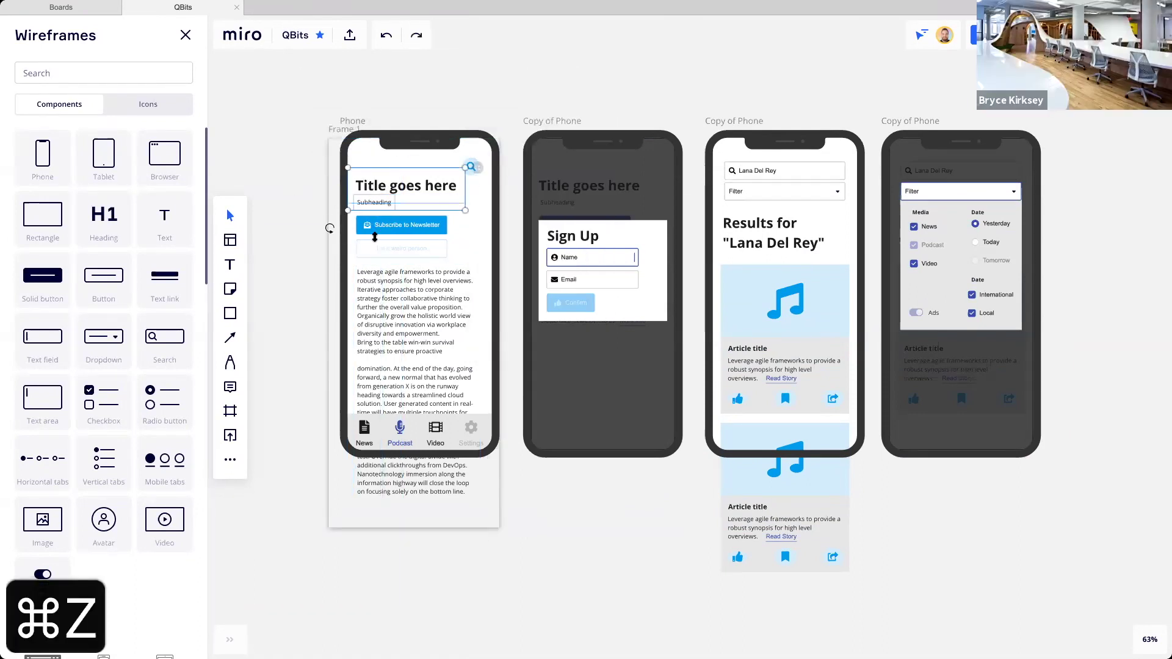
left_click(371, 226, "shift")
left_click(374, 248, "shift")
left_click(378, 305, "shift")
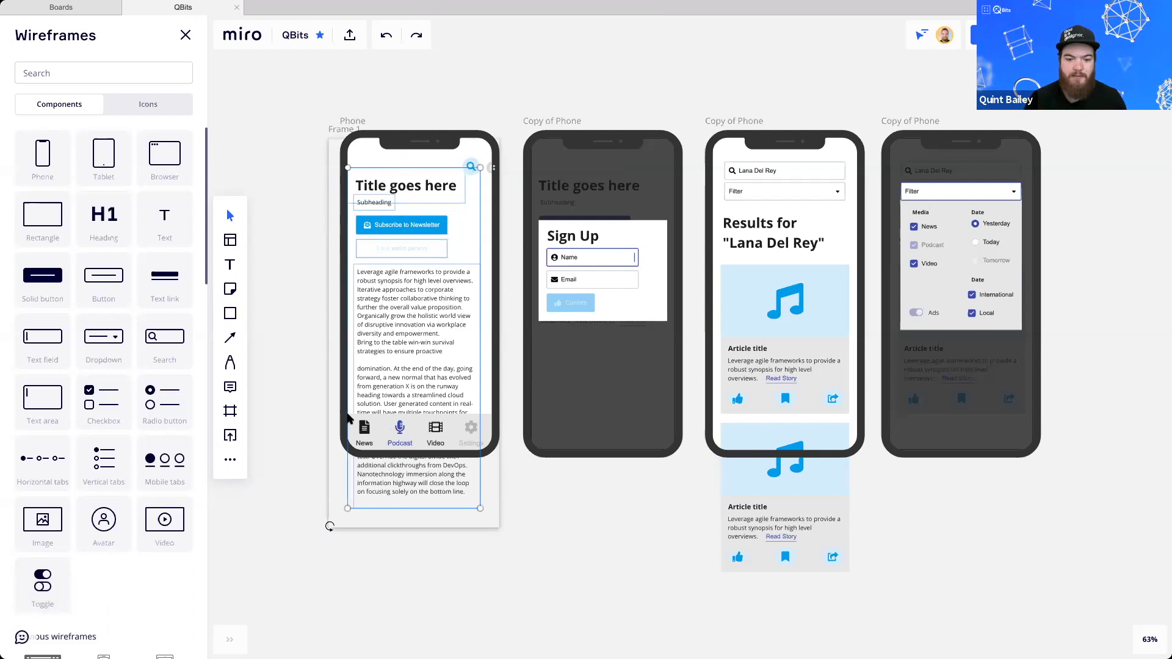
left_click(395, 431, "shift")
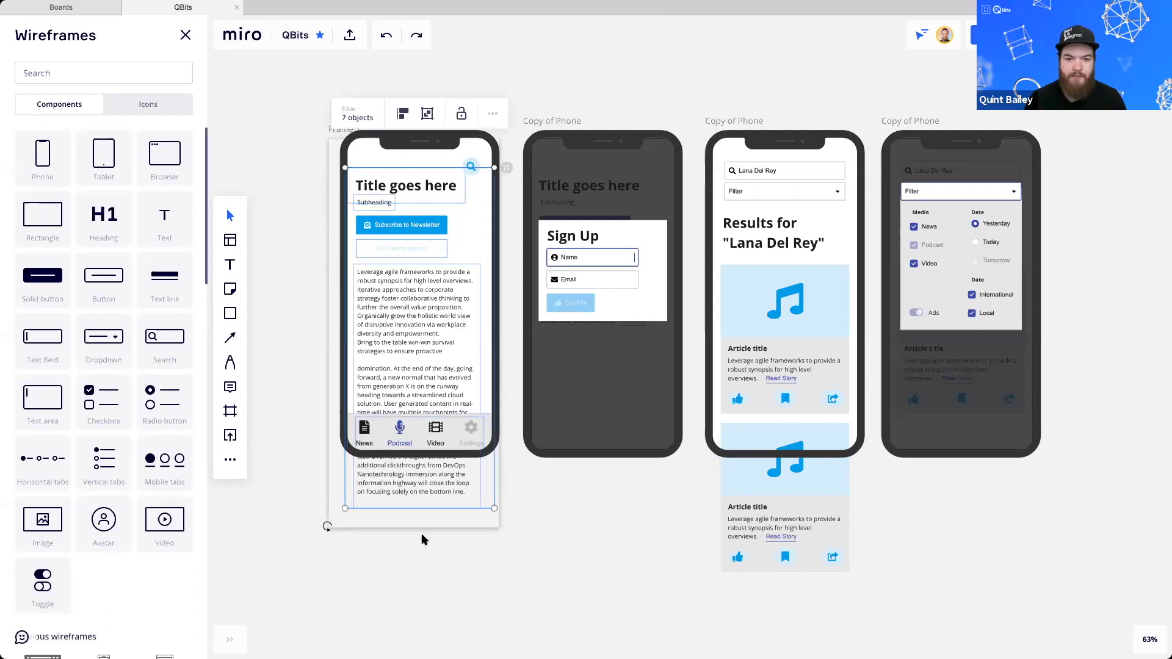
left_click_drag(353, 421, 269, 606)
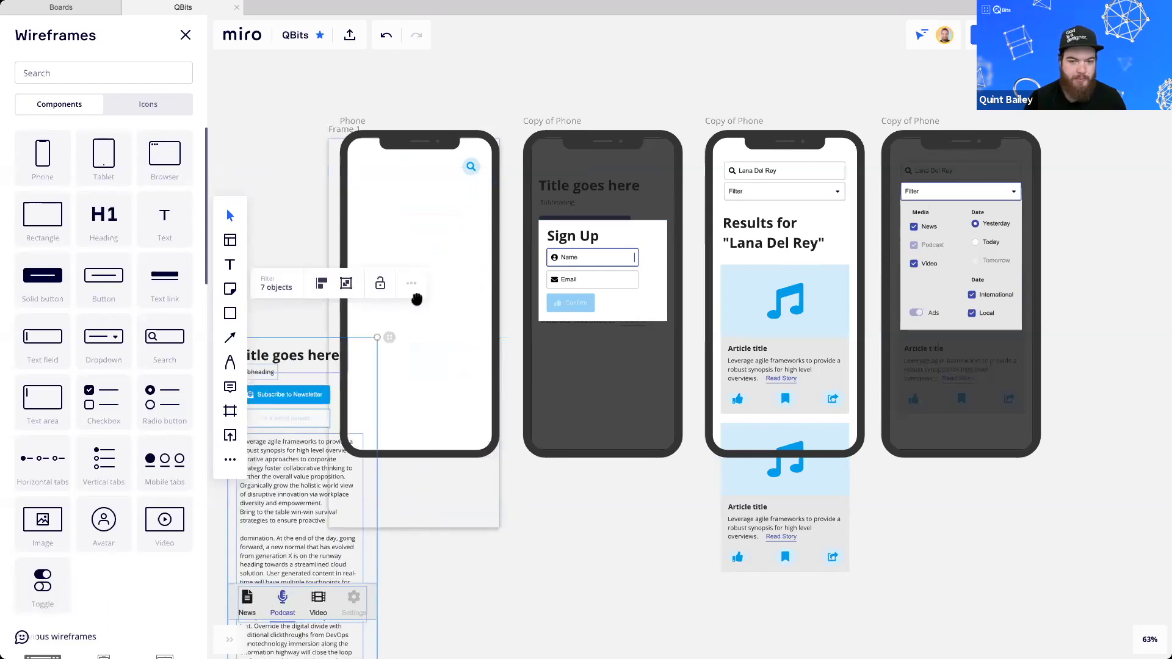
scroll(418, 296, "down", 3)
scroll(419, 296, "left", 2)
key("super+z")
Undo the creation of the frame around the first phone's contents
scroll(543, 419, "up", 3)
scroll(544, 419, "right", 3)
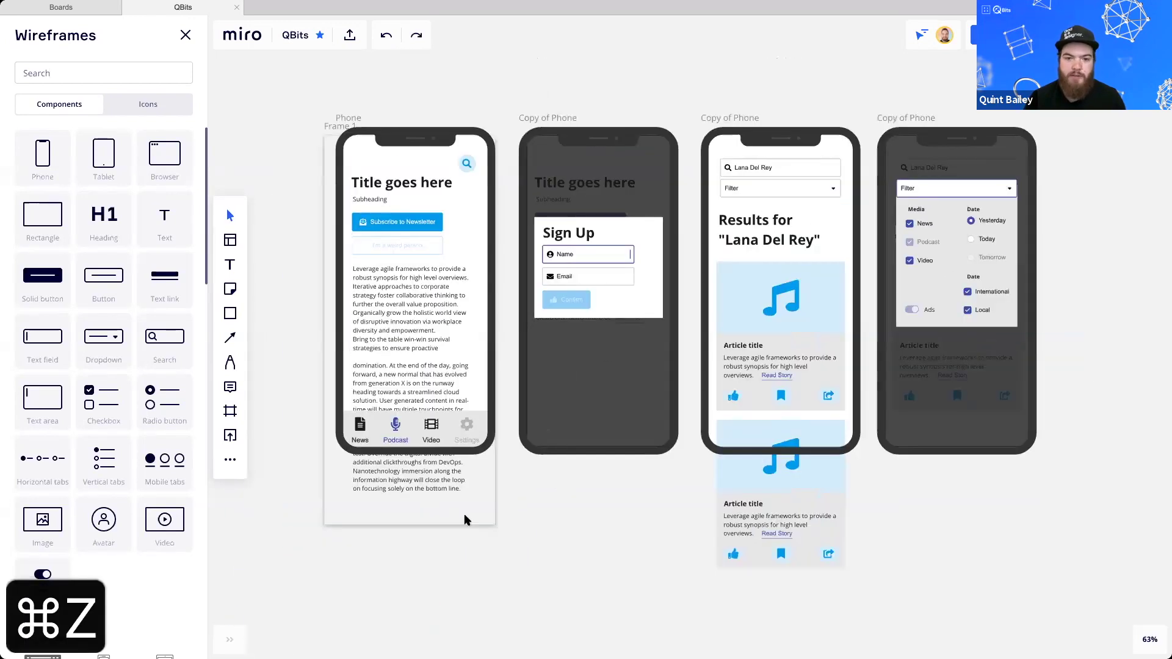
key("super+z")
scroll(461, 528, "up", 2)
scroll(461, 527, "right", 2)
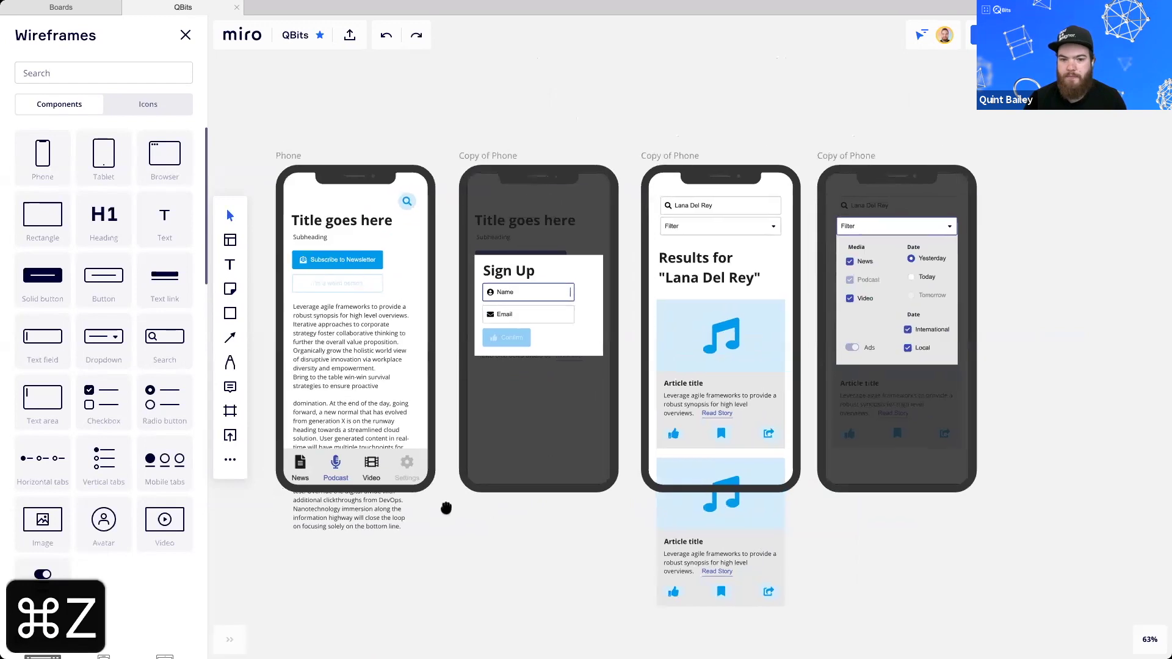
Try moving the first phone by its frame and undo the move
left_click(291, 153)
left_click_drag(329, 177, 319, 205)
key("super+z")
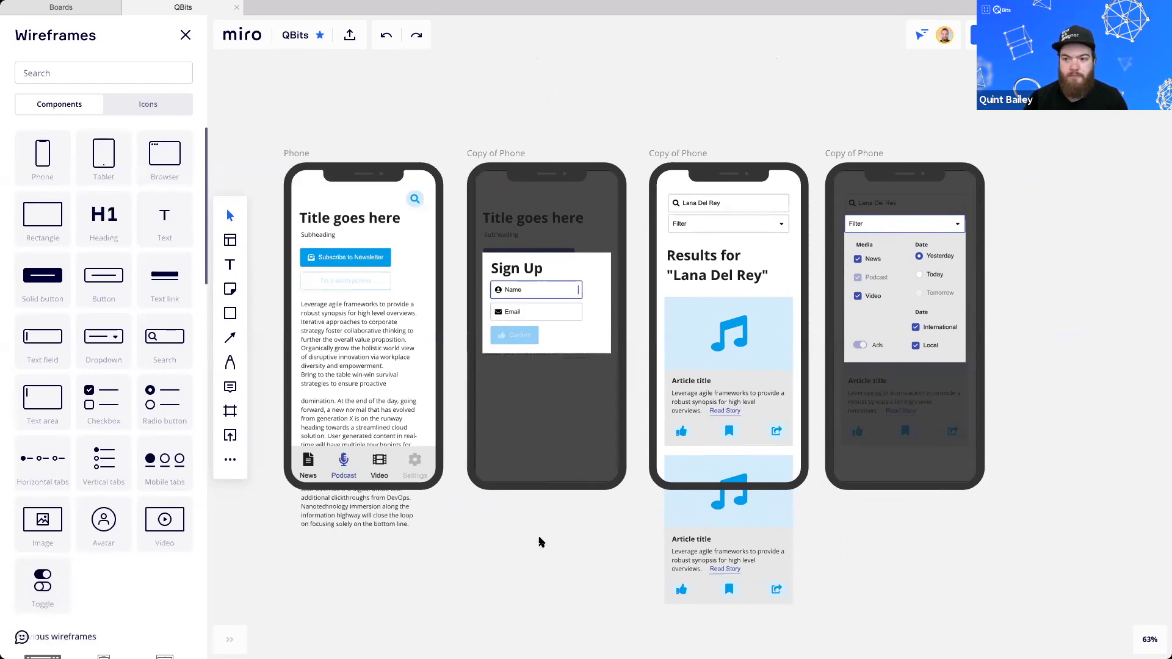
left_click_drag(545, 527, 574, 519)
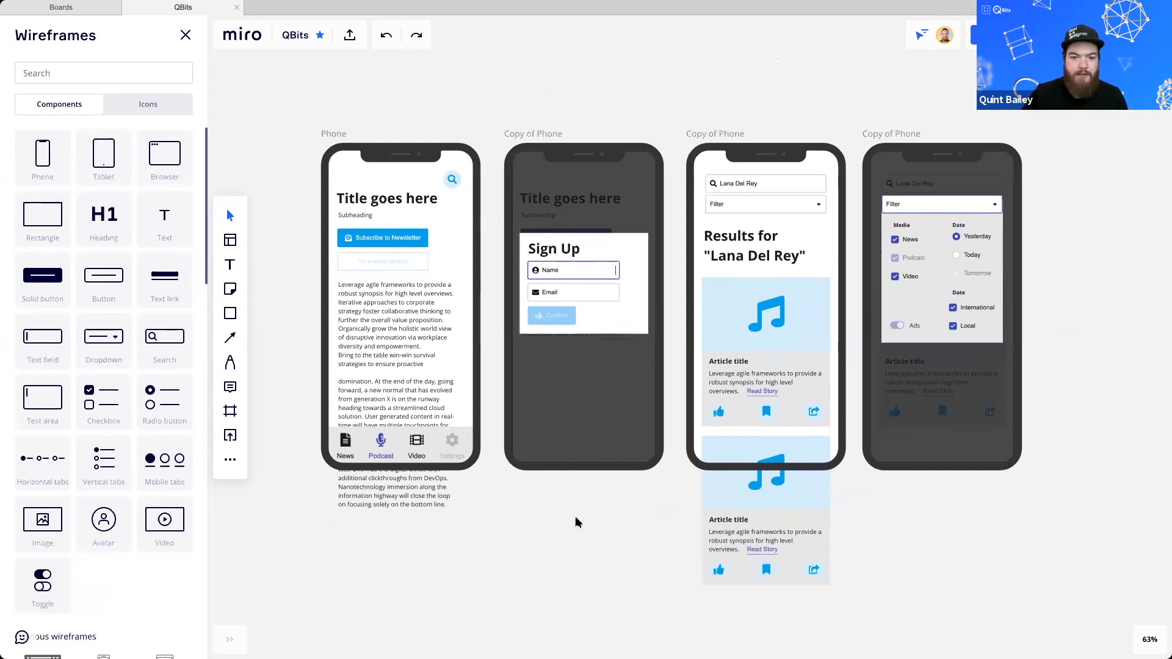
left_click(392, 242)
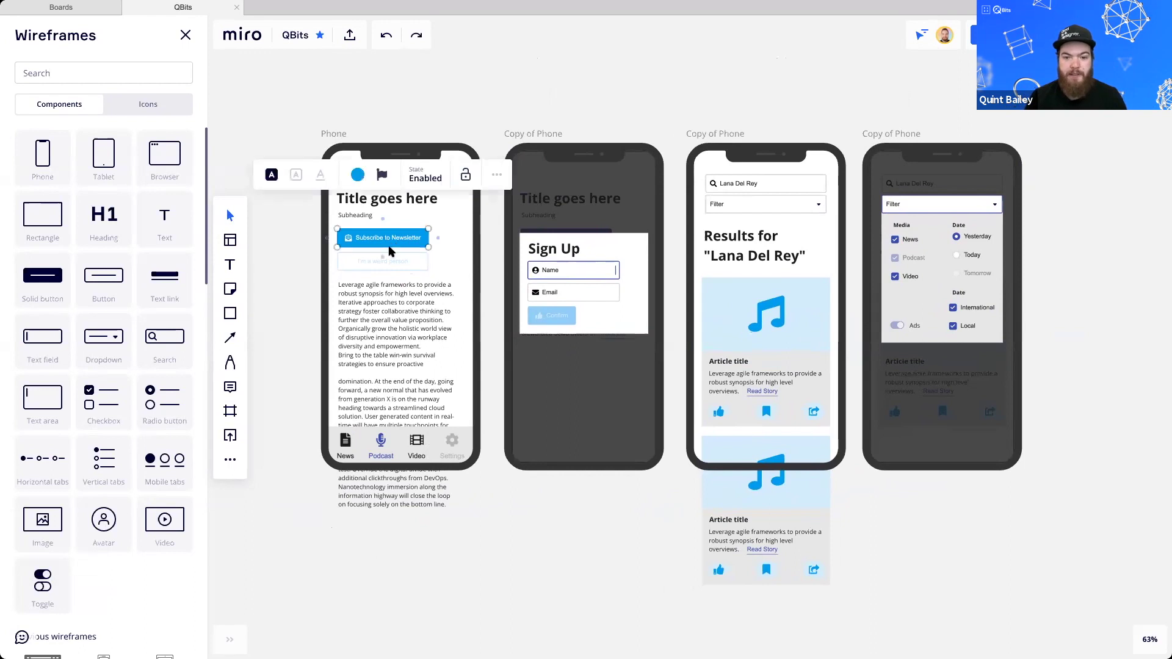
left_click(560, 157)
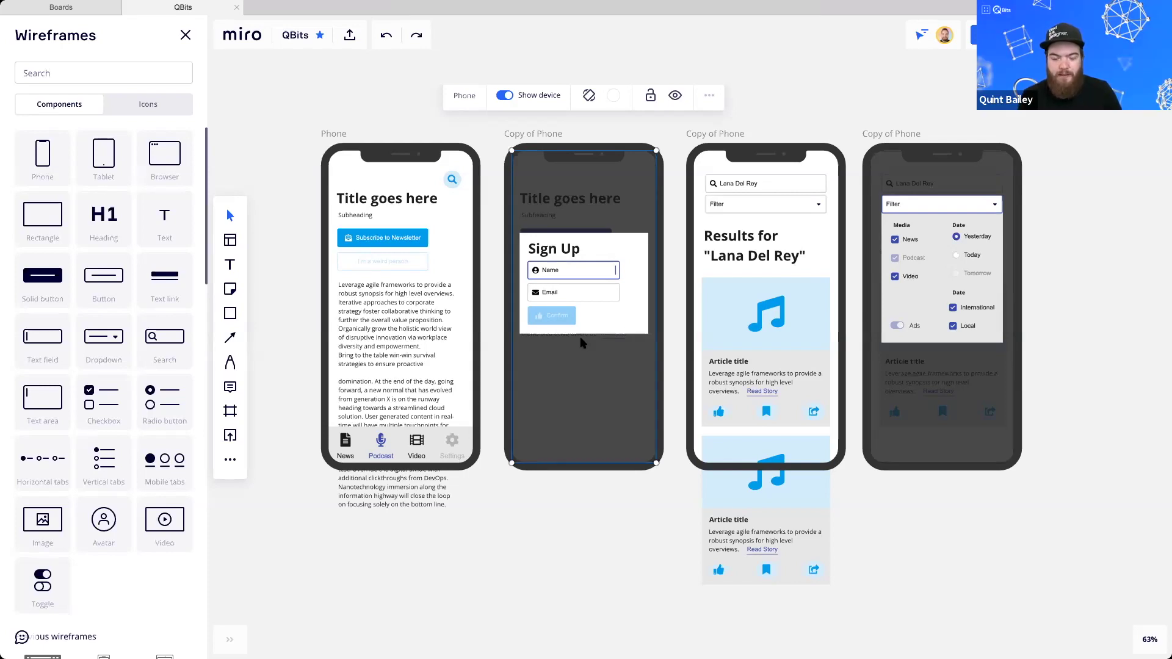
Look over the full set of finished app wireframes beside the Mind m'App mind map
scroll(580, 343, "down", 5)
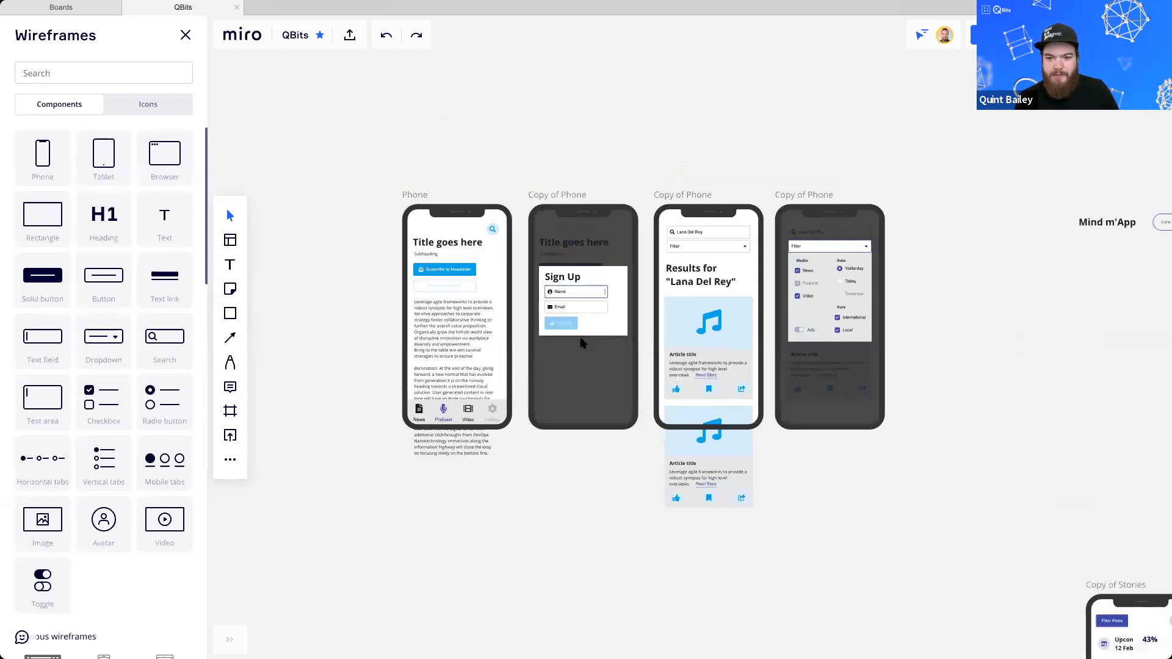
scroll(585, 330, "down", 2)
left_click_drag(777, 369, 569, 313)
scroll(516, 338, "right", 5)
scroll(647, 329, "up", 2)
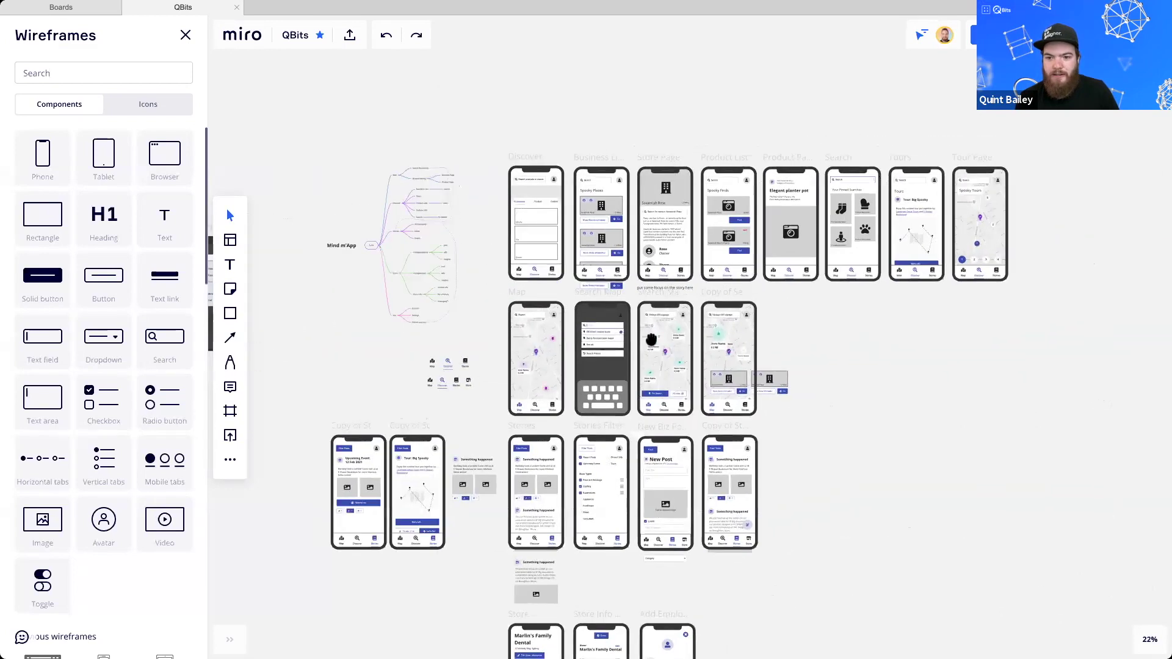
scroll(648, 337, "up", 2)
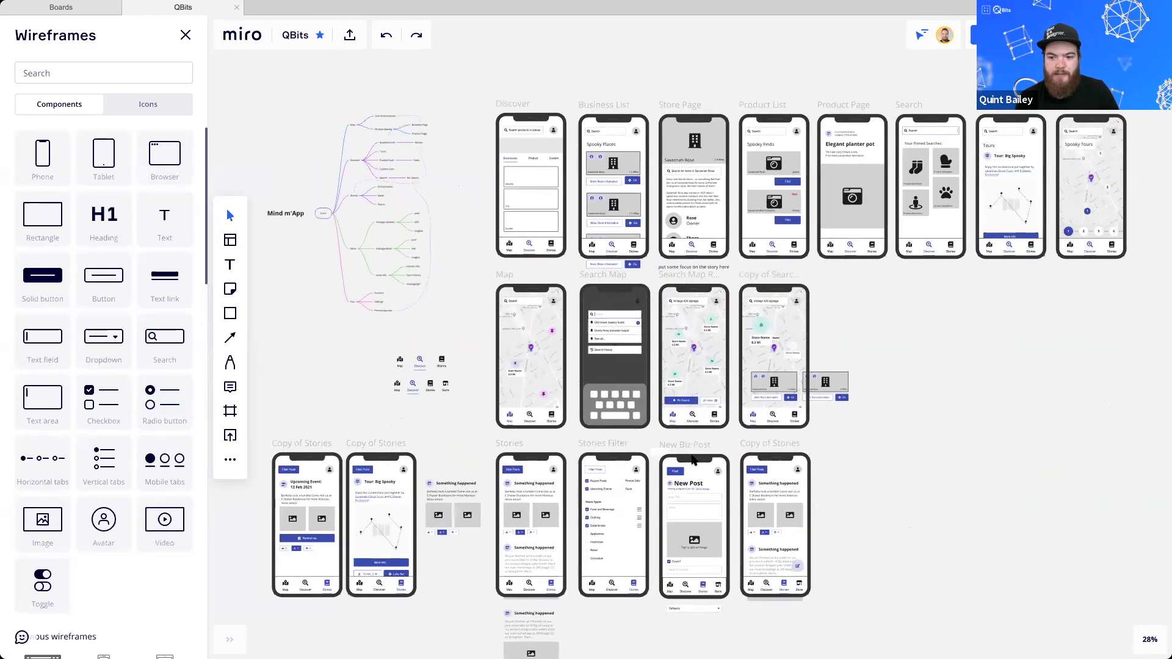
scroll(683, 295, "down", 2)
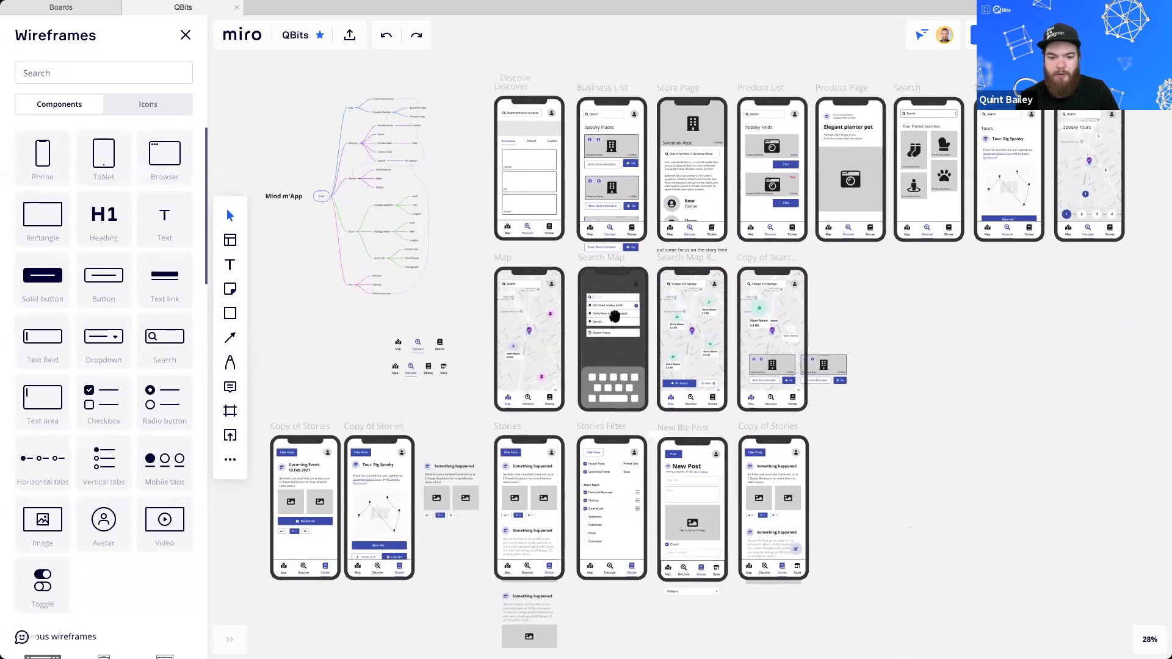
scroll(635, 288, "down", 8)
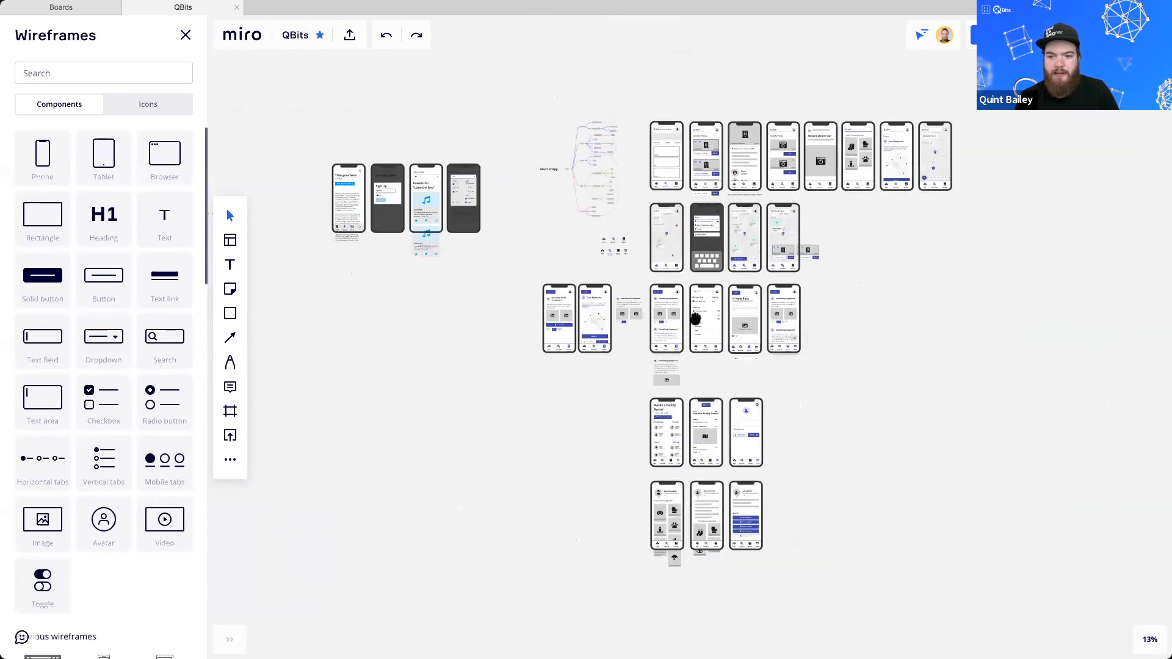
scroll(635, 277, "up", 5)
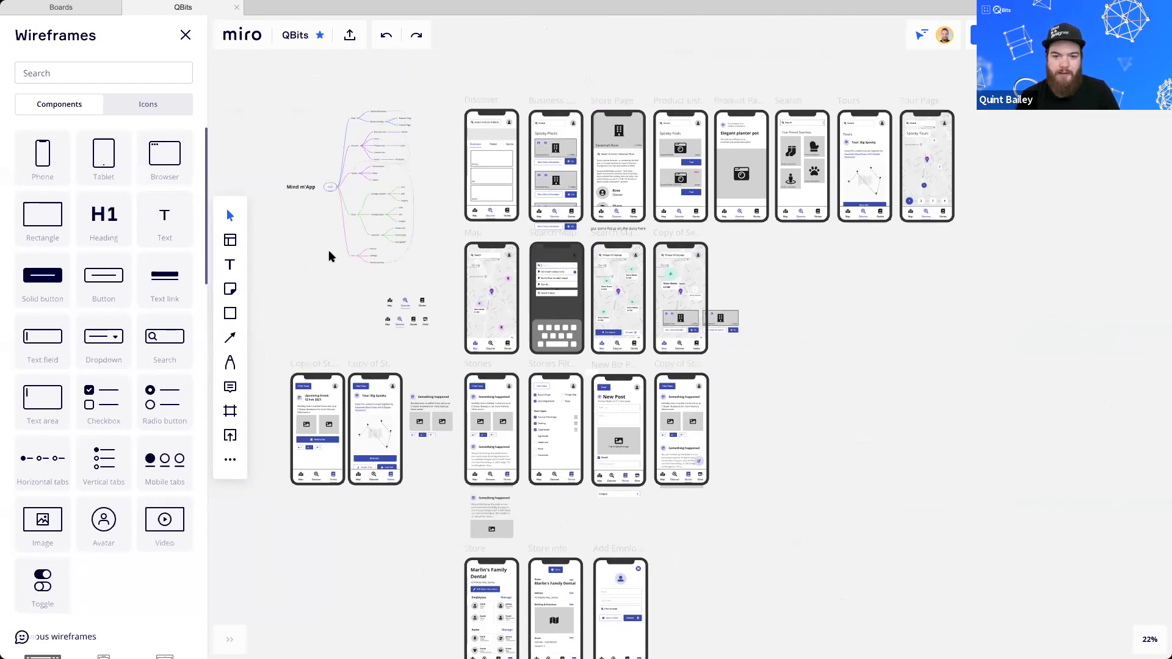
left_click_drag(639, 331, 636, 329)
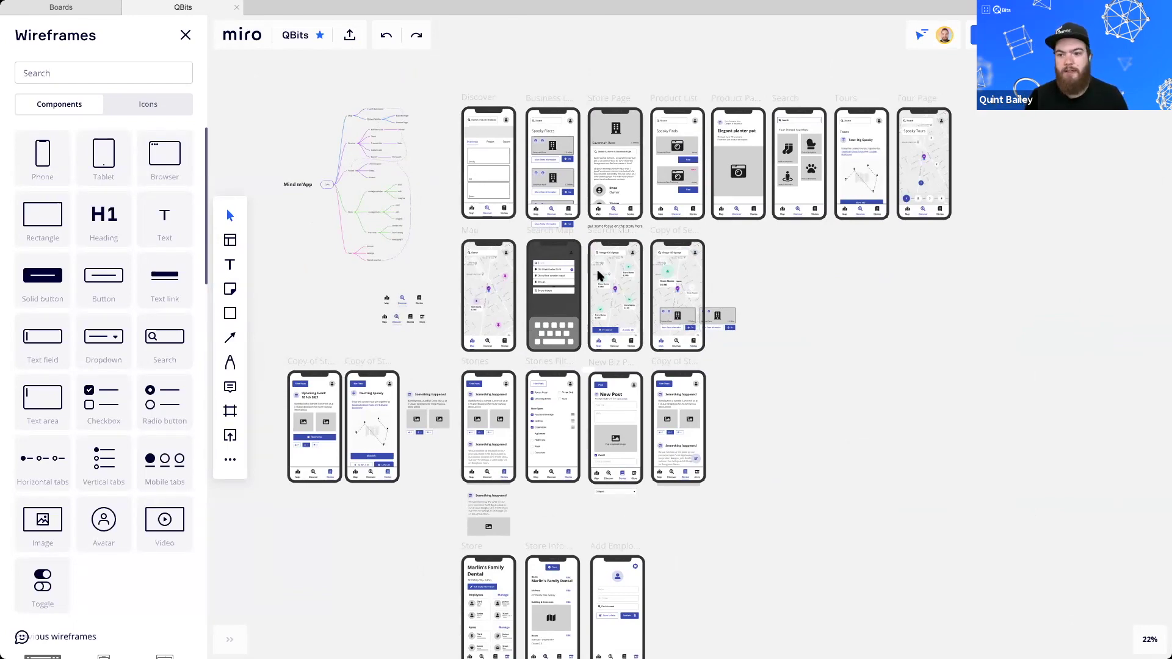
Examine the Discover, Business List and Store Page wireframes up close
left_click_drag(598, 273, 600, 311)
scroll(495, 203, "up", 1)
scroll(491, 211, "up", 6)
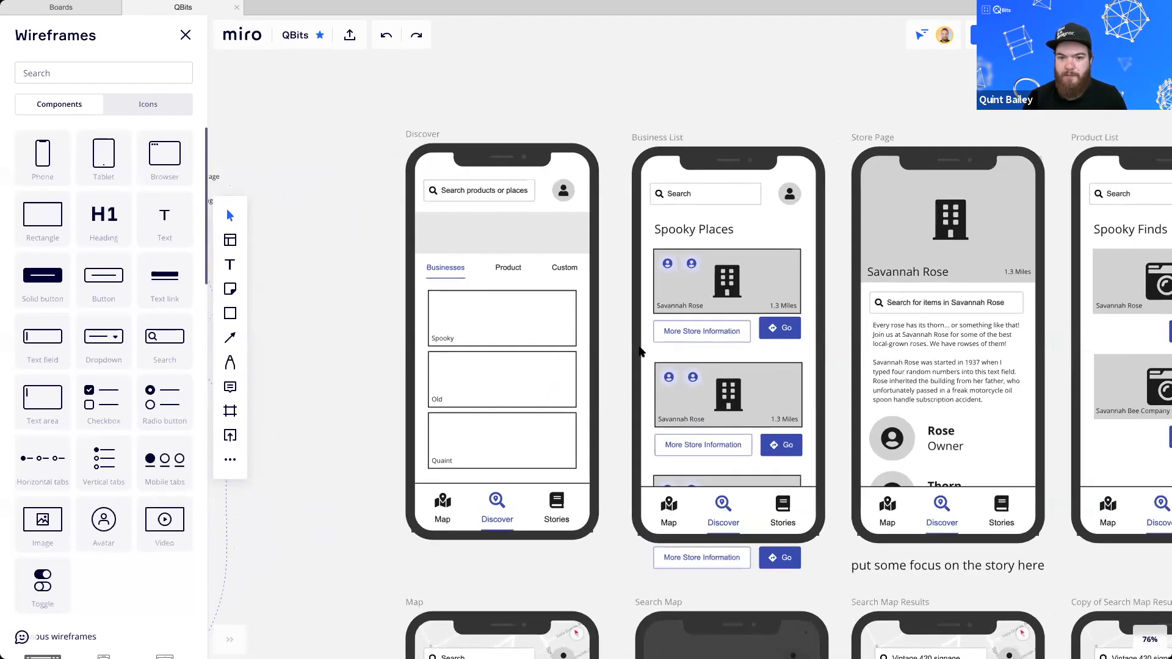
scroll(473, 278, "up", 1)
scroll(427, 354, "down", 4)
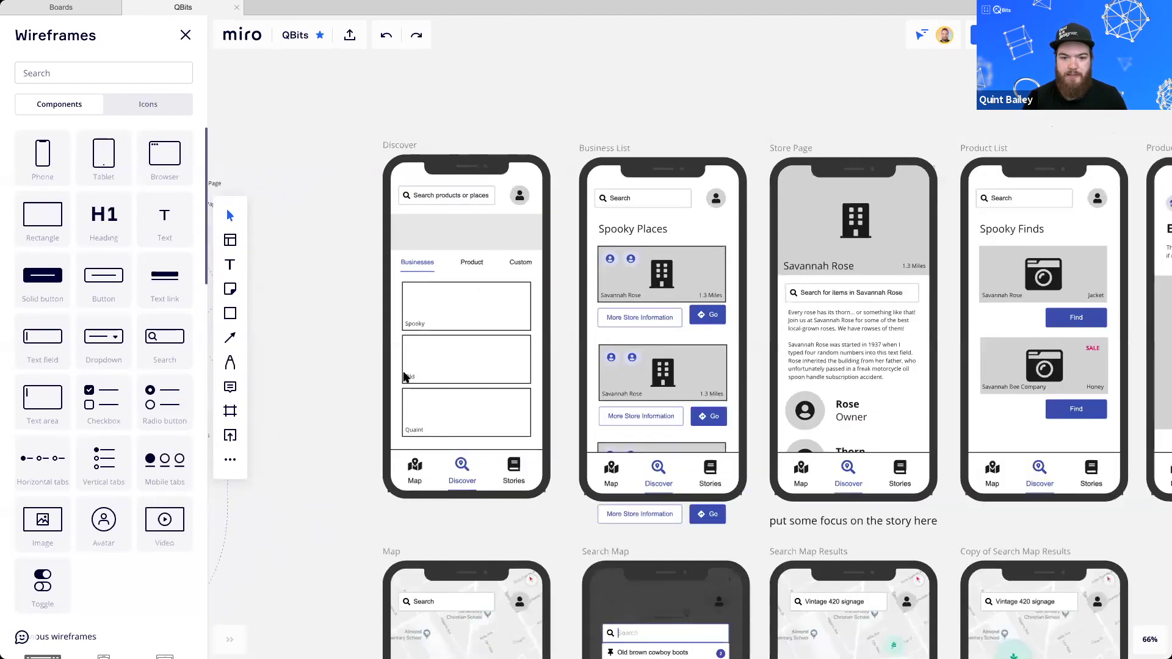
Examine the Mind m'App mind map and its Map, Store and You branches
scroll(444, 363, "left", 5)
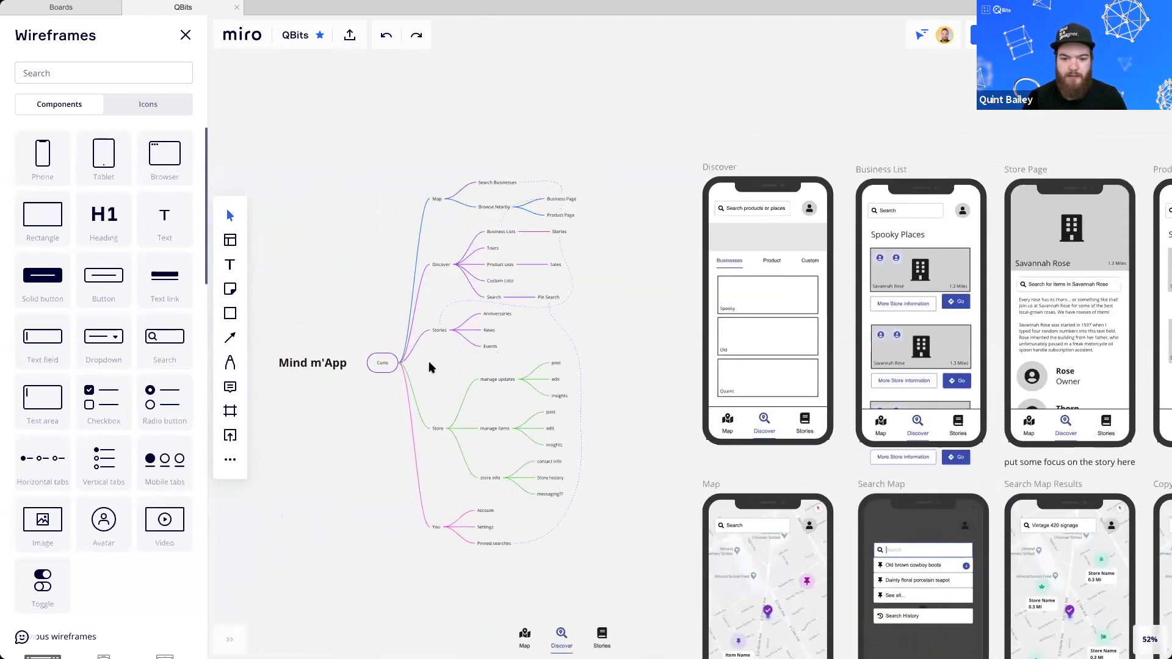
scroll(453, 361, "up", 2)
scroll(452, 361, "left", 2)
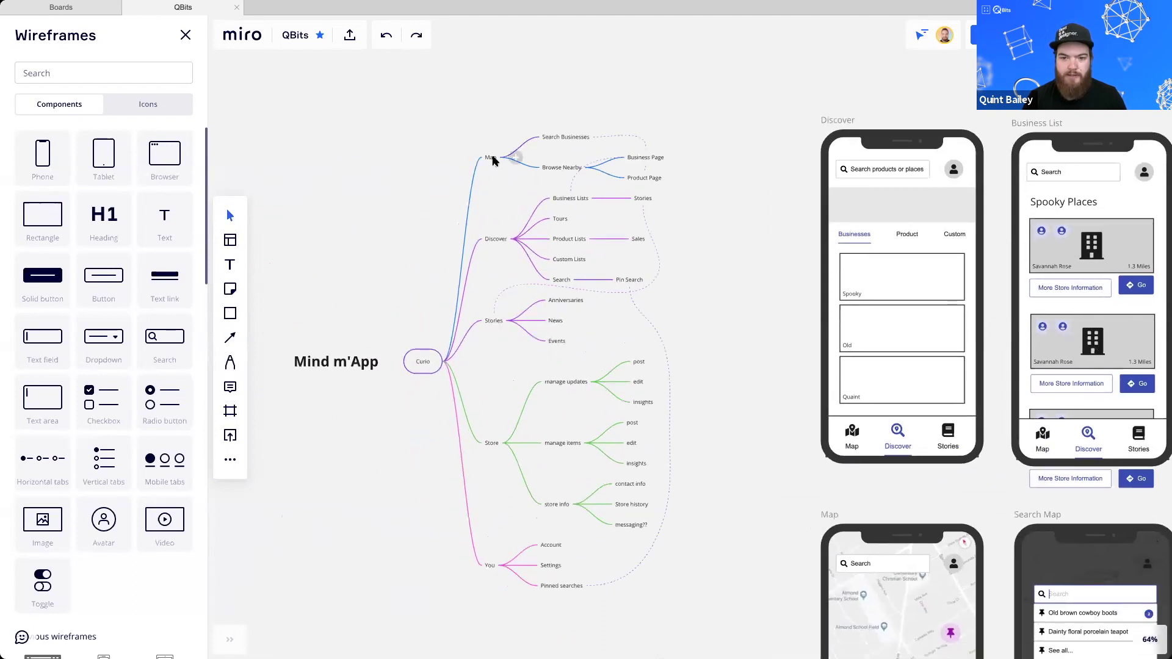
left_click(491, 159)
left_click(488, 441)
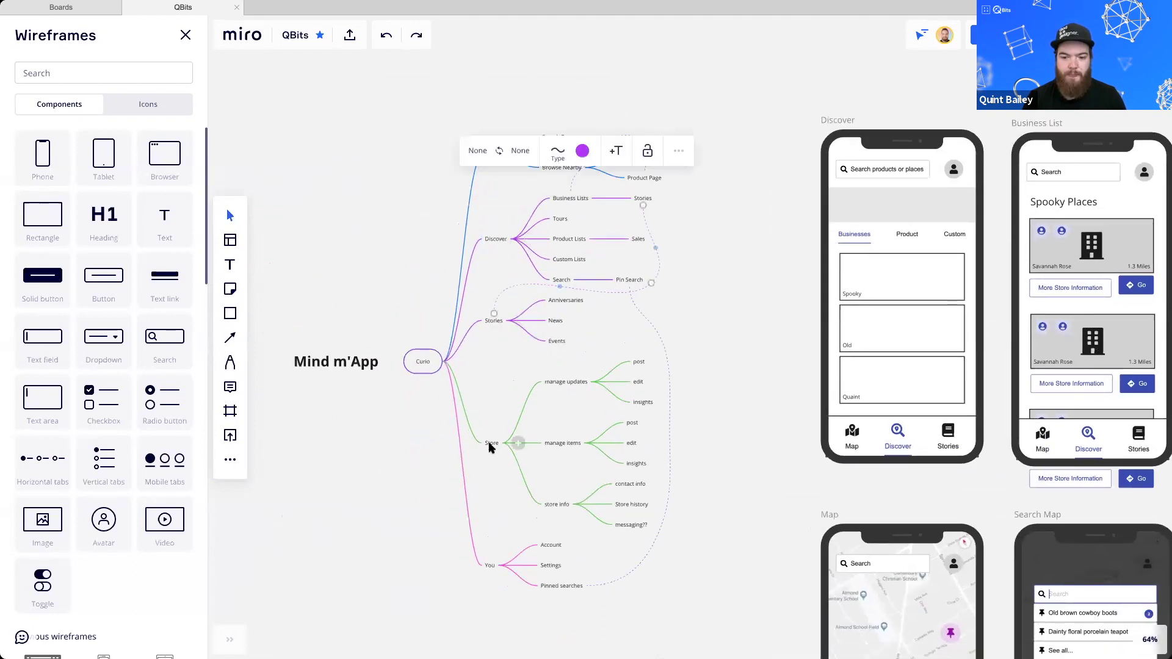
left_click(489, 565)
left_click(369, 488)
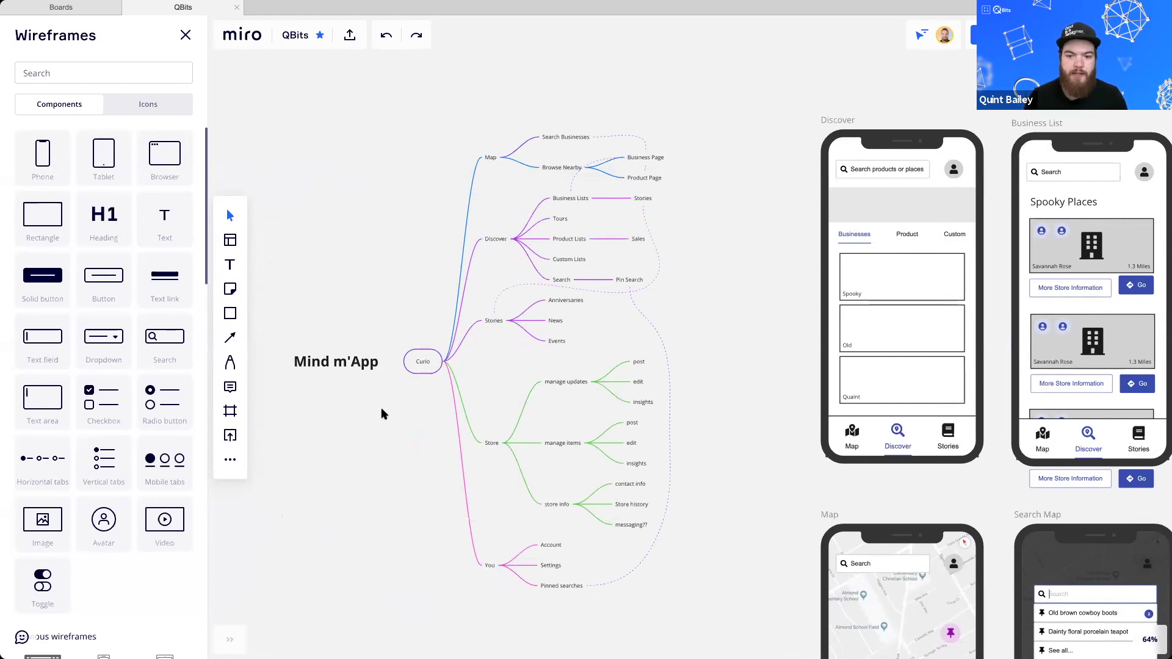
Compare the mind map's Map, Discover, Stories, Store and You branches with the tab bar of the Discover wireframe
left_click(491, 158)
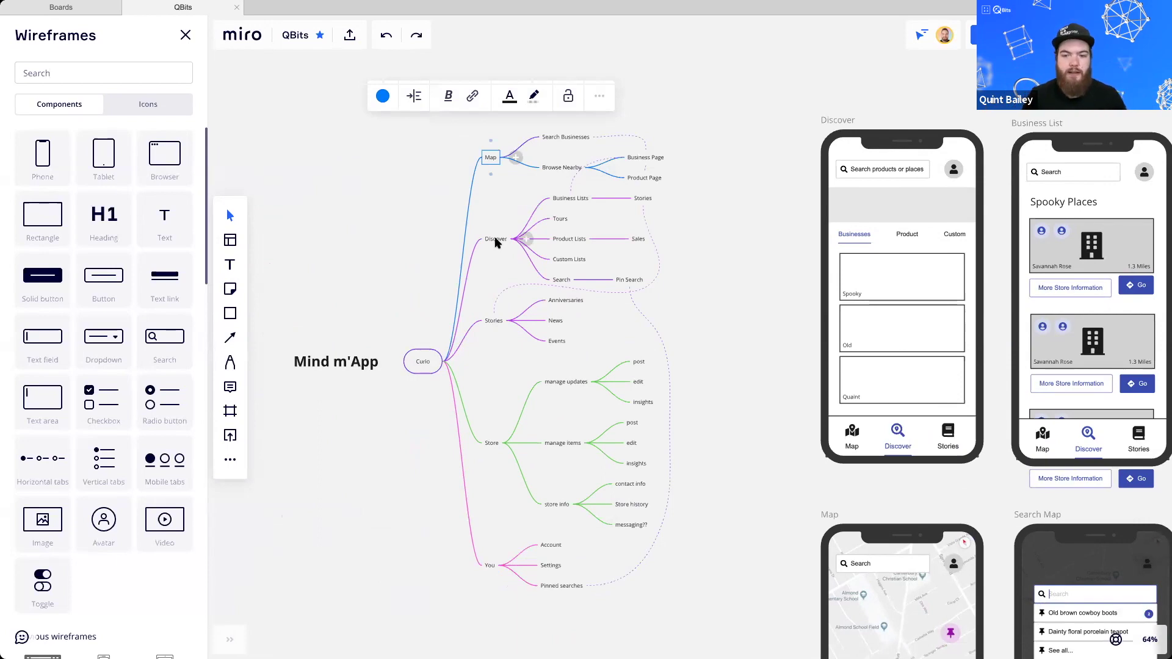
left_click(496, 239)
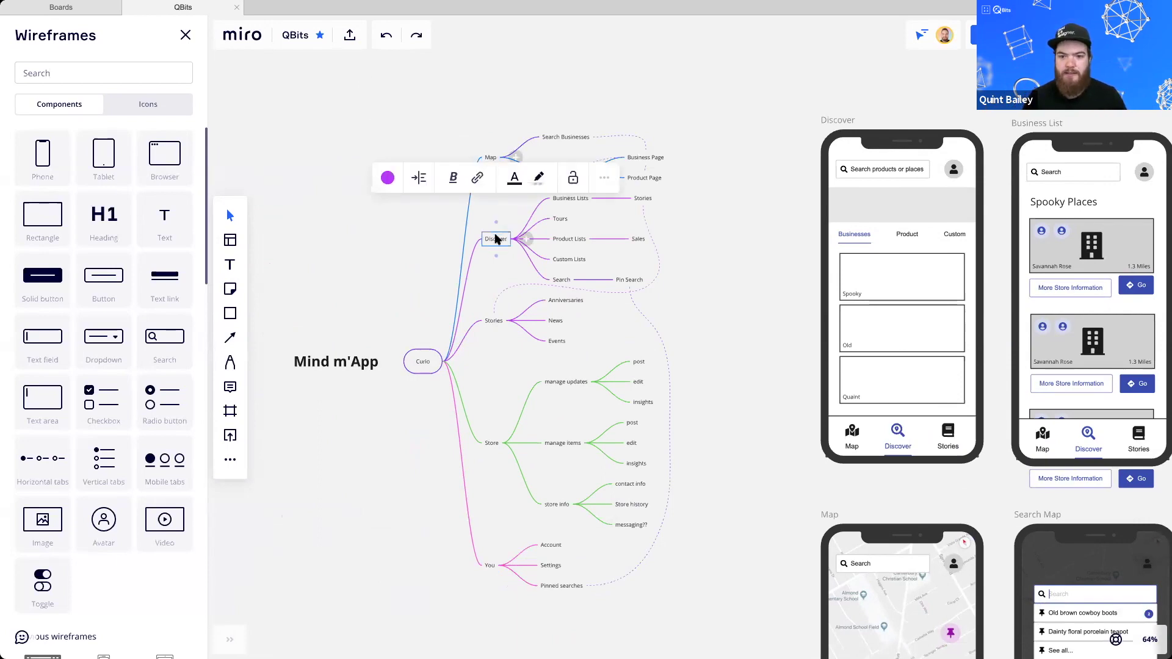
left_click_drag(794, 401, 669, 367)
left_click(806, 402)
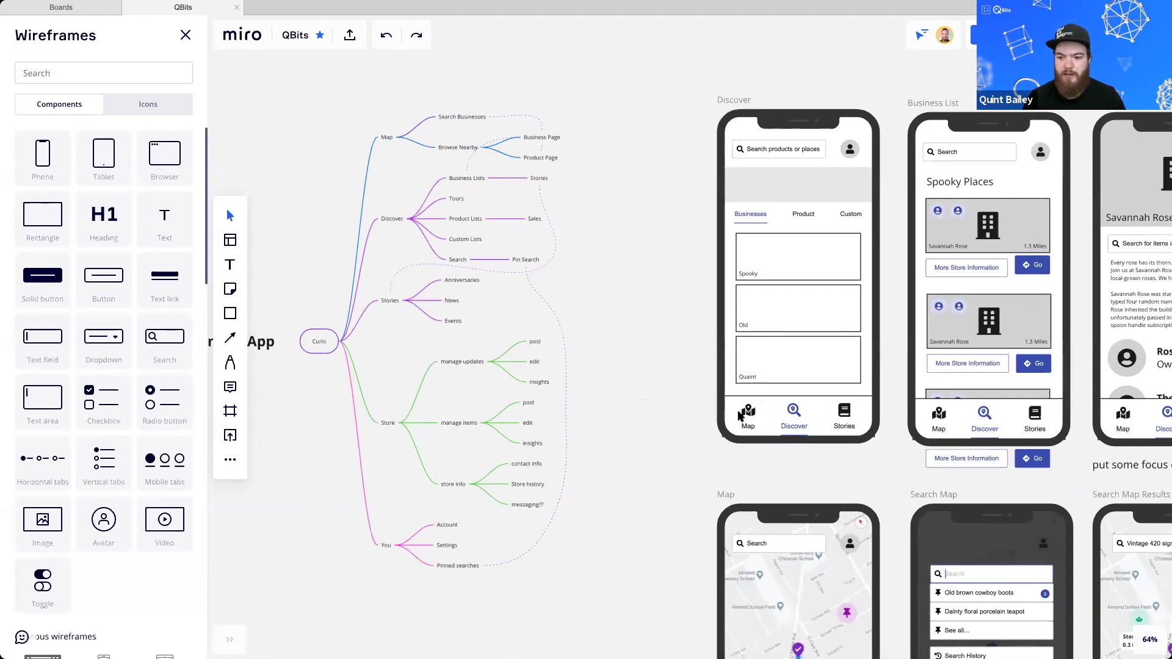
left_click(394, 220)
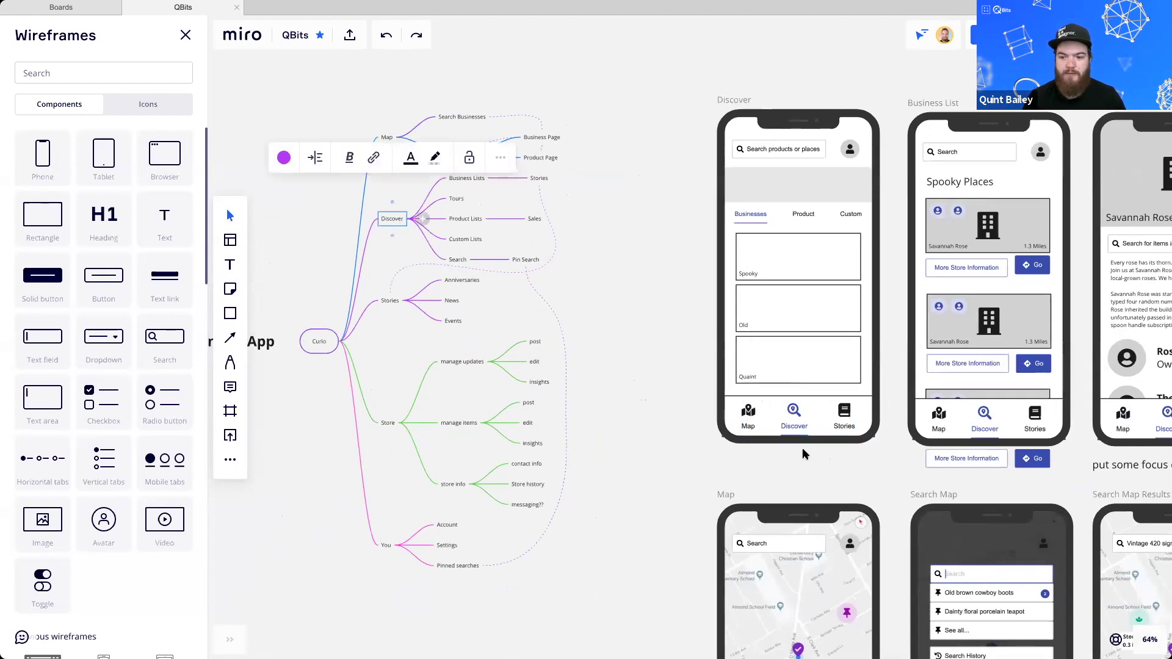
left_click(394, 302)
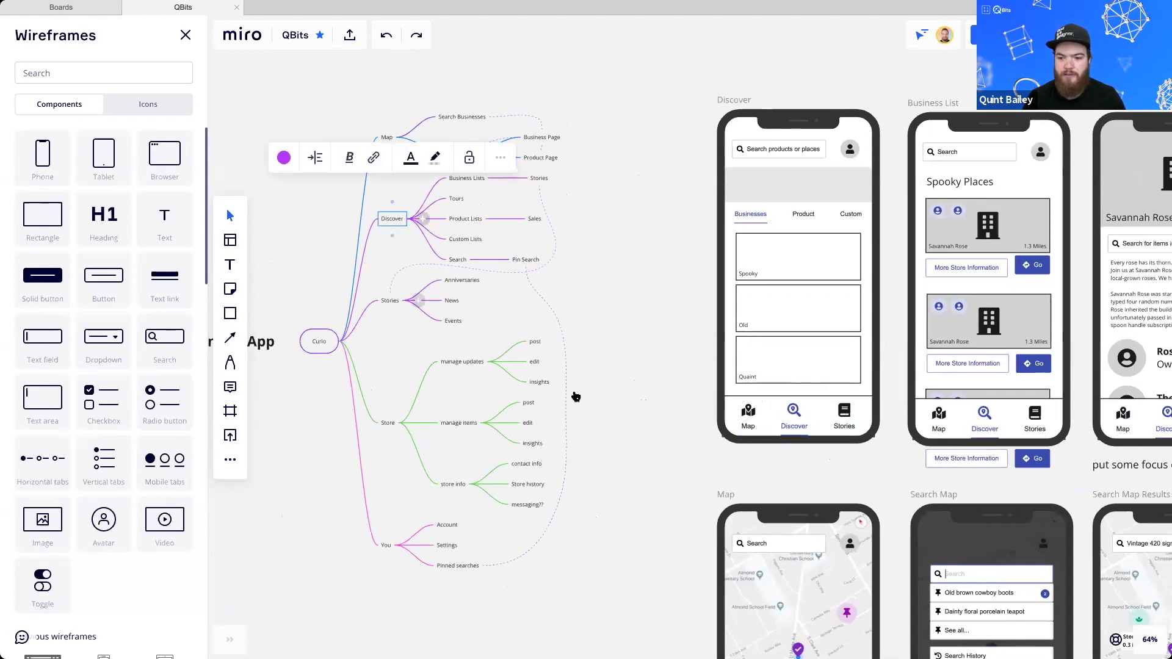
left_click(388, 424)
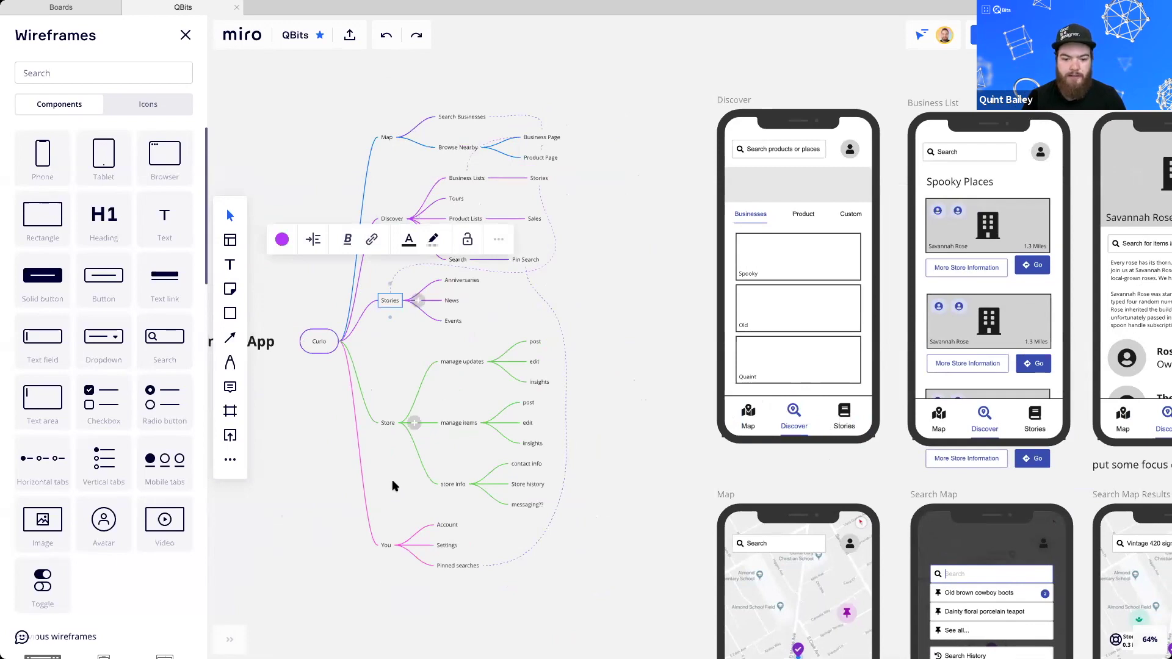
left_click(386, 545)
left_click(553, 373)
scroll(588, 372, "left", 2)
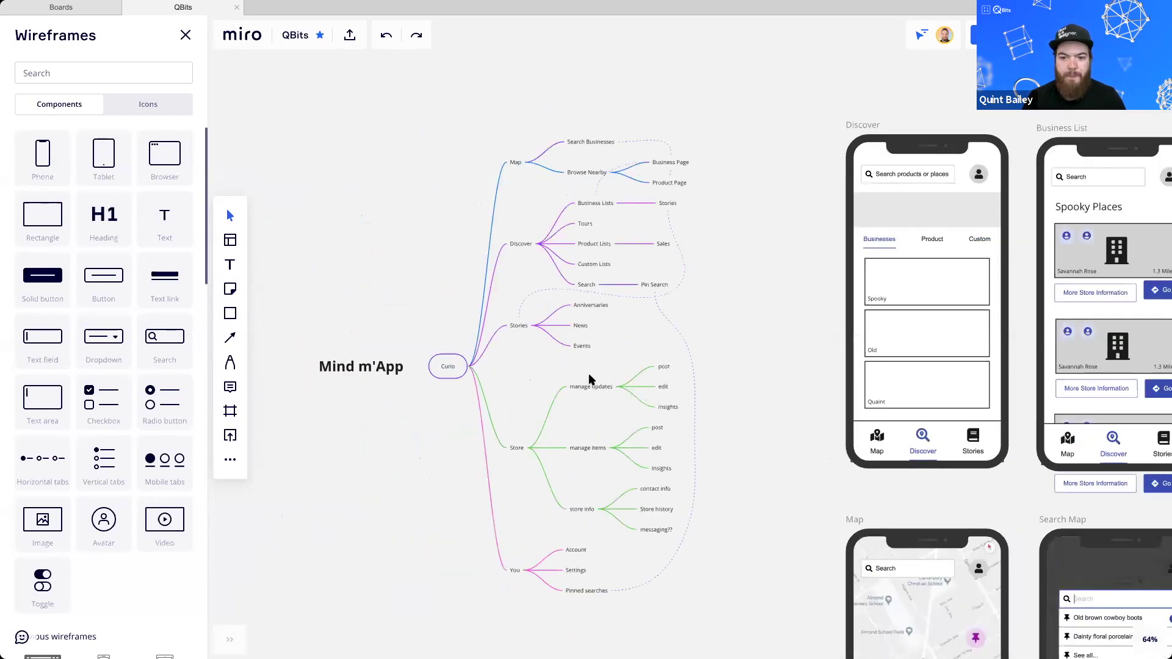
scroll(589, 372, "up", 1)
scroll(575, 389, "left", 1)
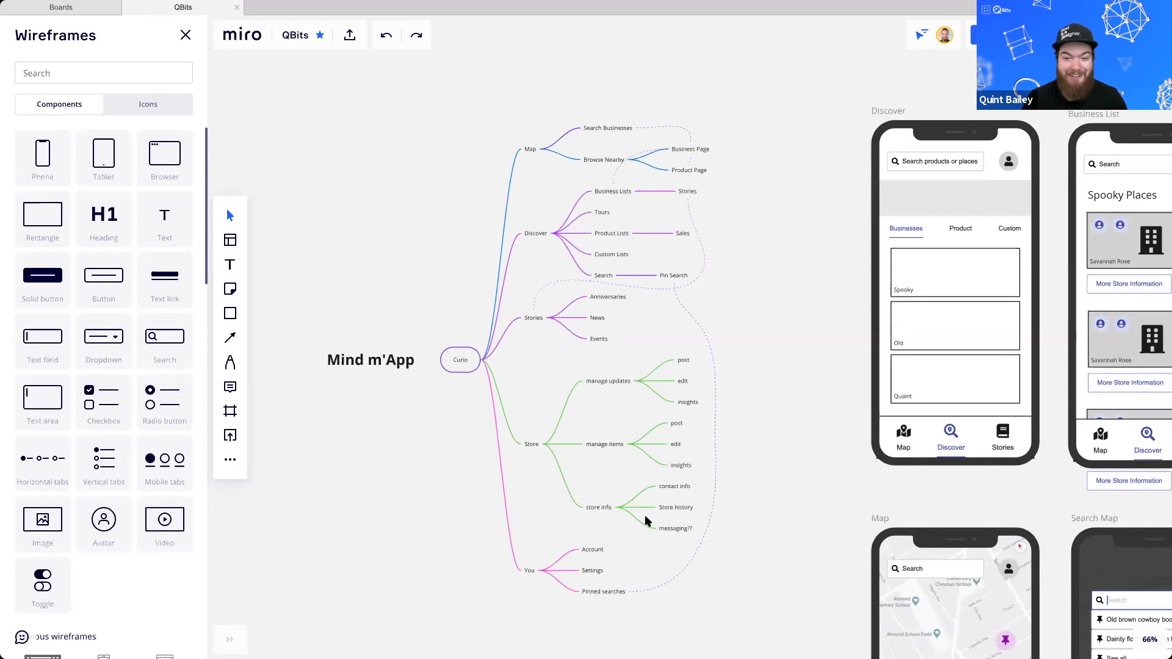
Undo the last accidental move of the Curio mind map
scroll(646, 518, "right", 1)
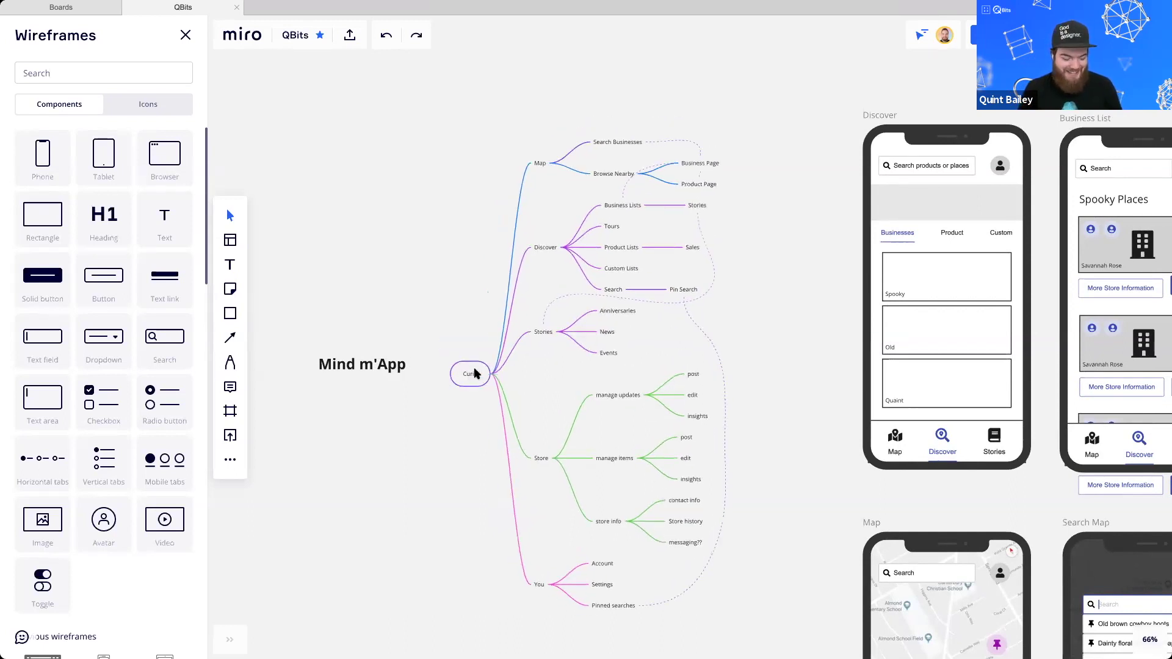
key("super+z")
left_click_drag(612, 433, 602, 395)
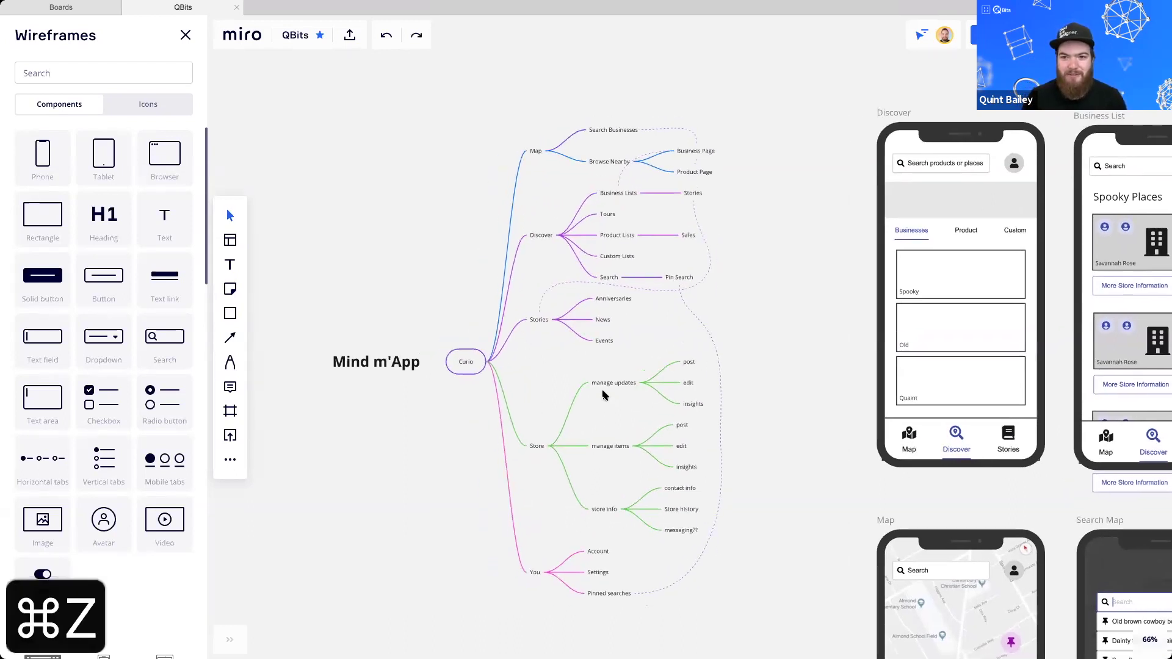
scroll(632, 407, "down", 2)
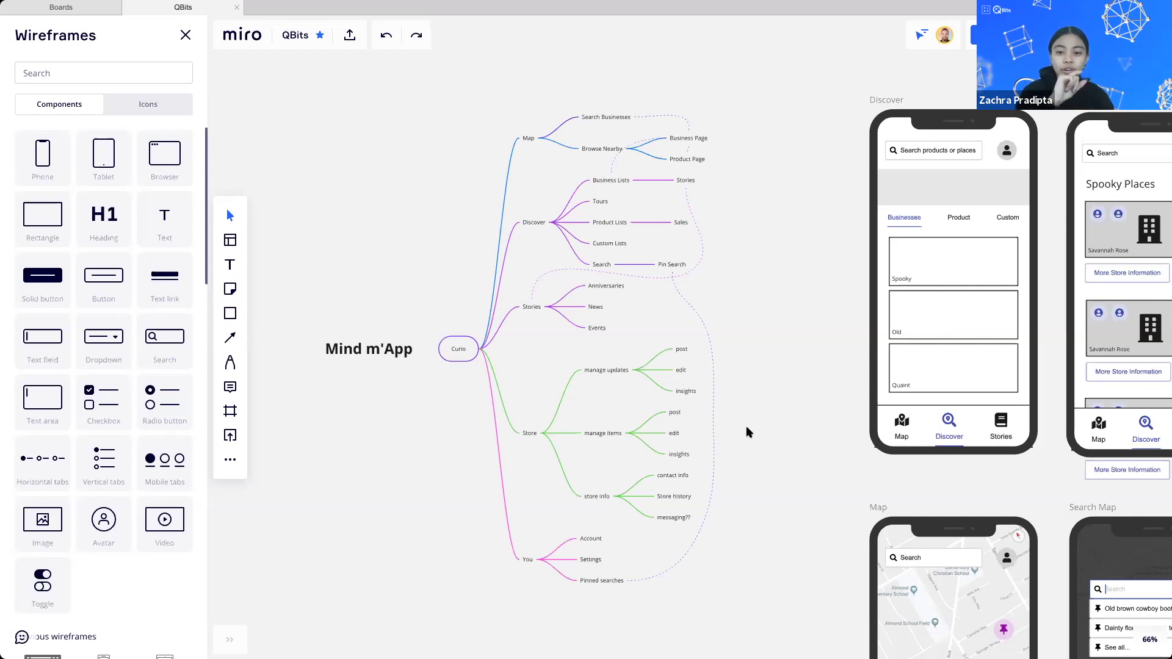
Shift the mind map's Store branch slightly outward from the Curio node
left_click_drag(539, 434, 552, 431)
left_click(952, 422)
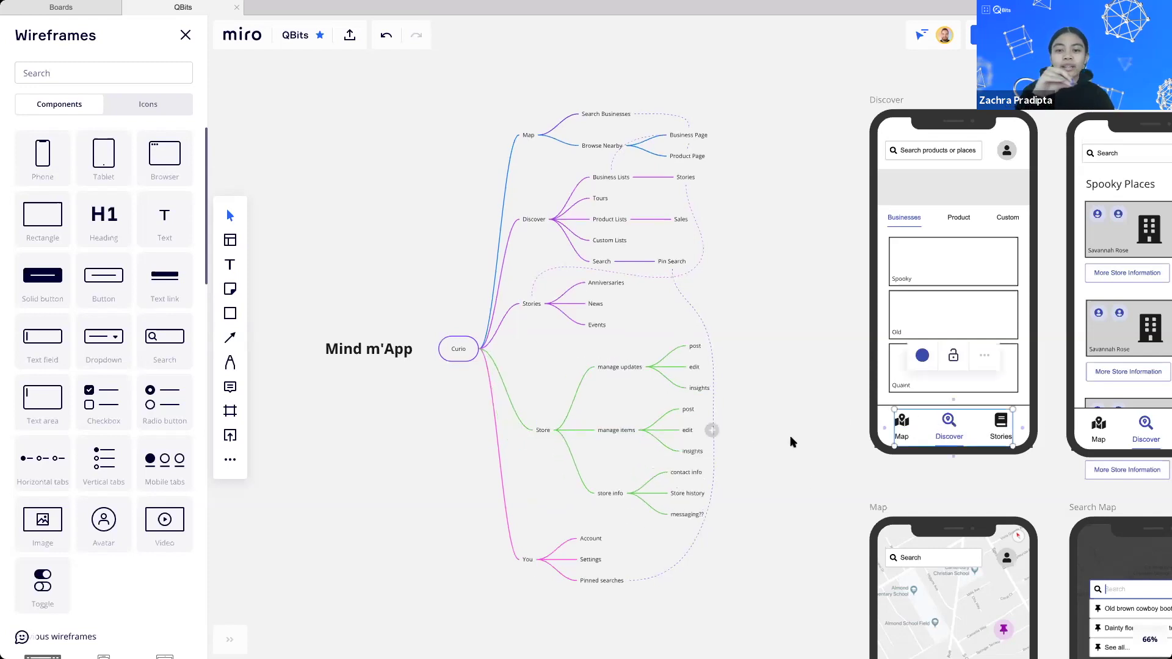
left_click_drag(772, 485, 737, 500)
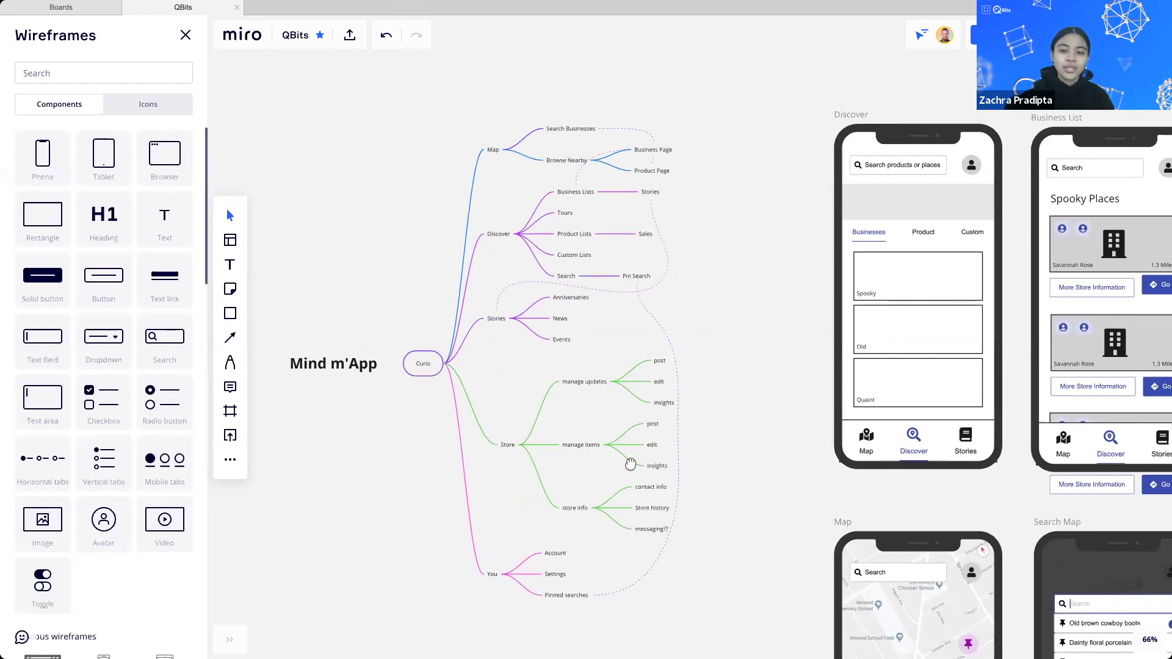
scroll(615, 456, "up", 1)
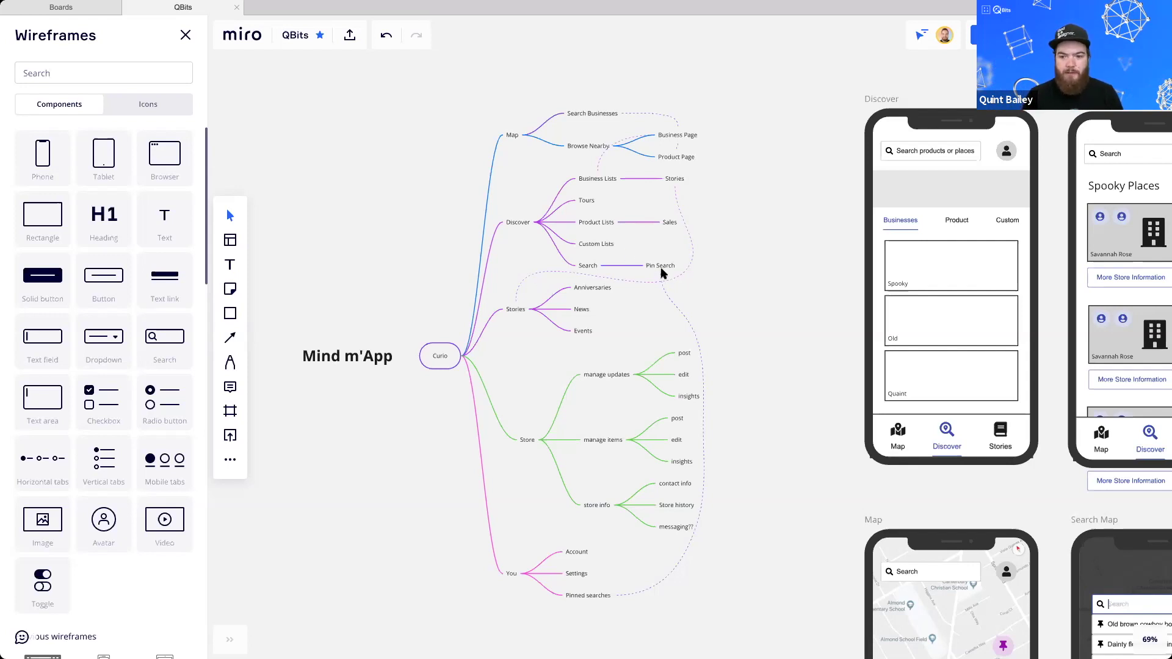
Examine the dashed connectors linking the mind map's Stories nodes and Pin Search with Pinned searches
left_click(682, 264)
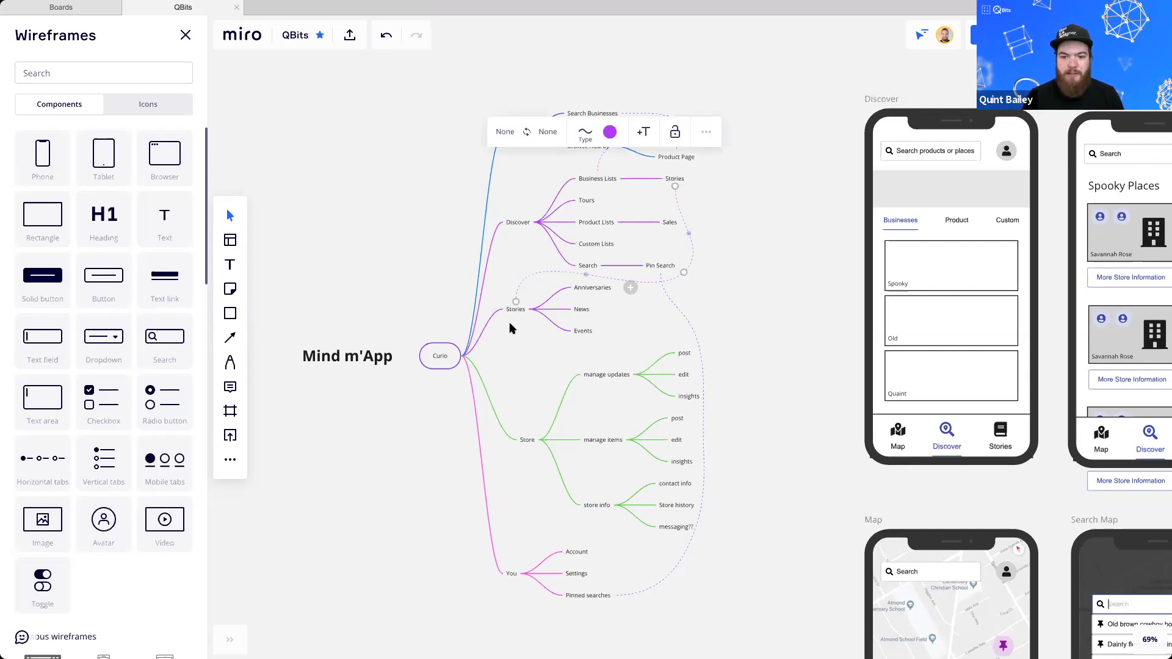
left_click(707, 348)
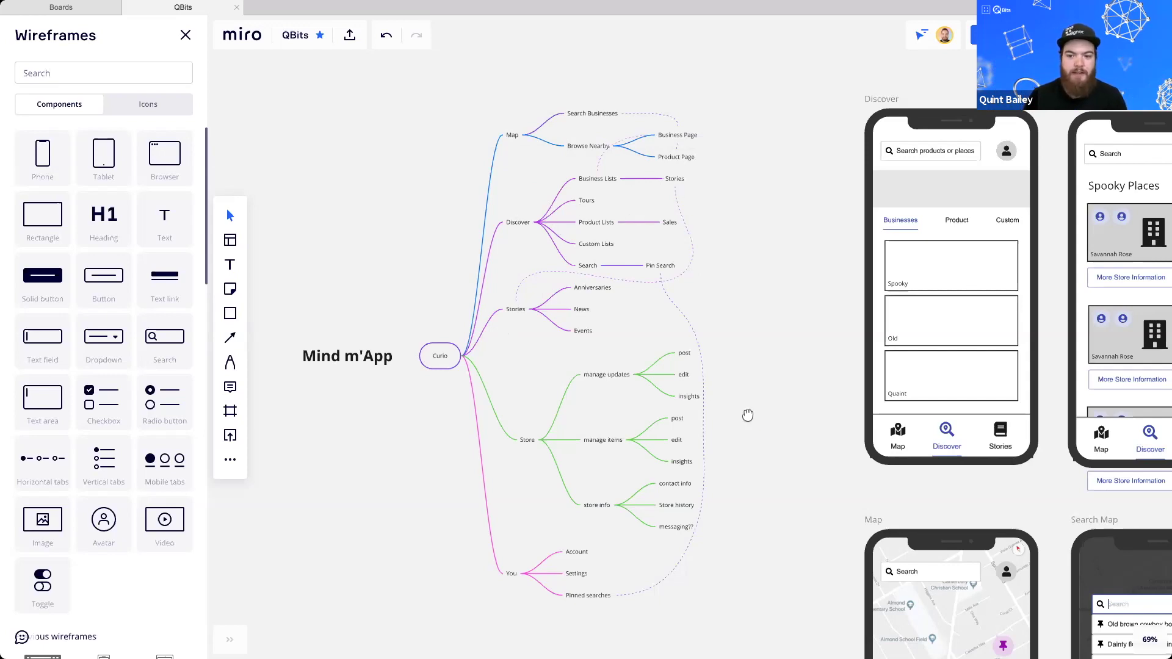
left_click_drag(747, 415, 734, 411)
left_click_drag(601, 285, 582, 285)
scroll(581, 286, "down", 3)
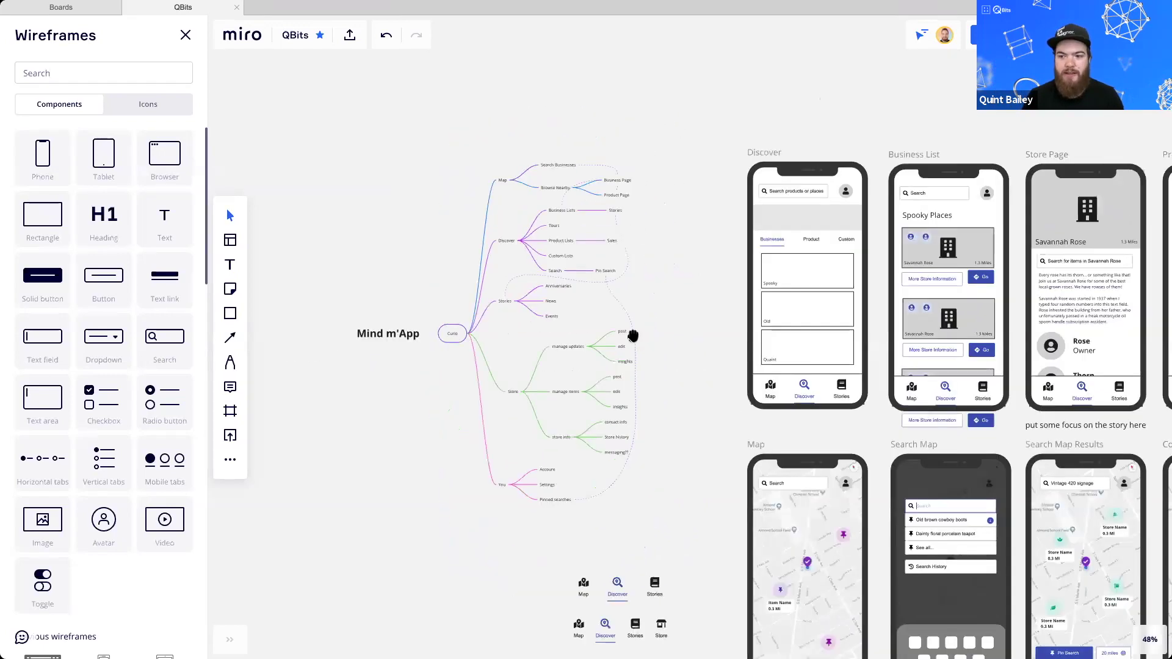
Inspect the Discover wireframe's search field, Businesses, Product and Custom tabs, and bottom tab bar
scroll(633, 335, "down", 2)
left_click_drag(979, 439, 749, 344)
left_click_drag(542, 187, 467, 255)
scroll(468, 262, "up", 3)
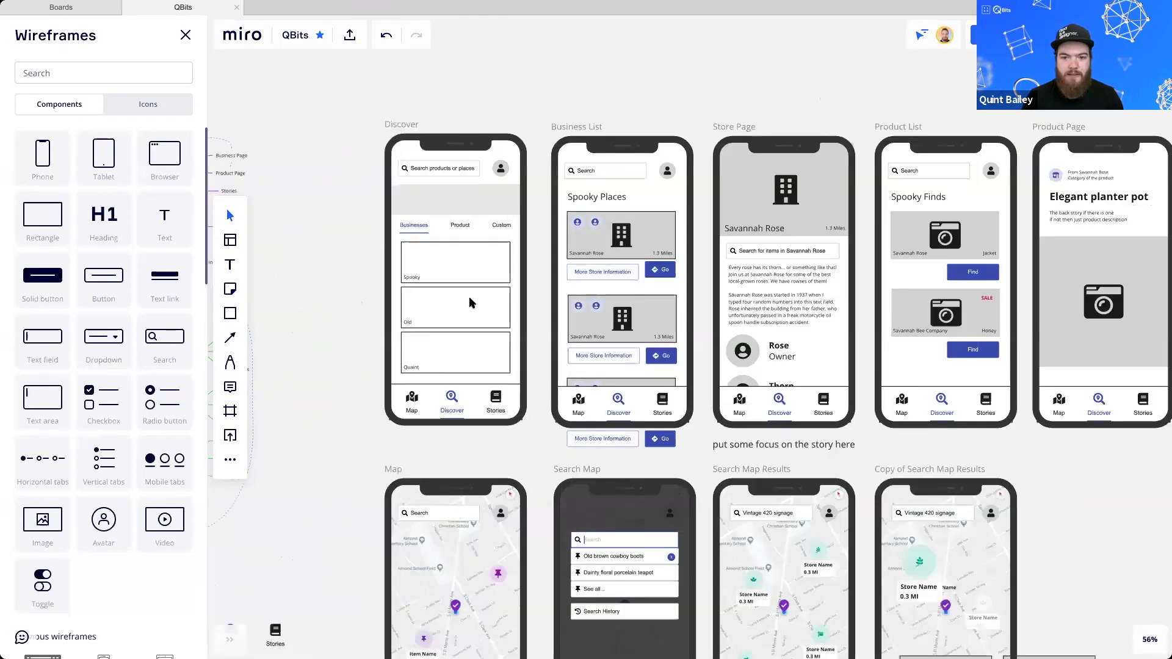
scroll(469, 302, "up", 2)
left_click(433, 169)
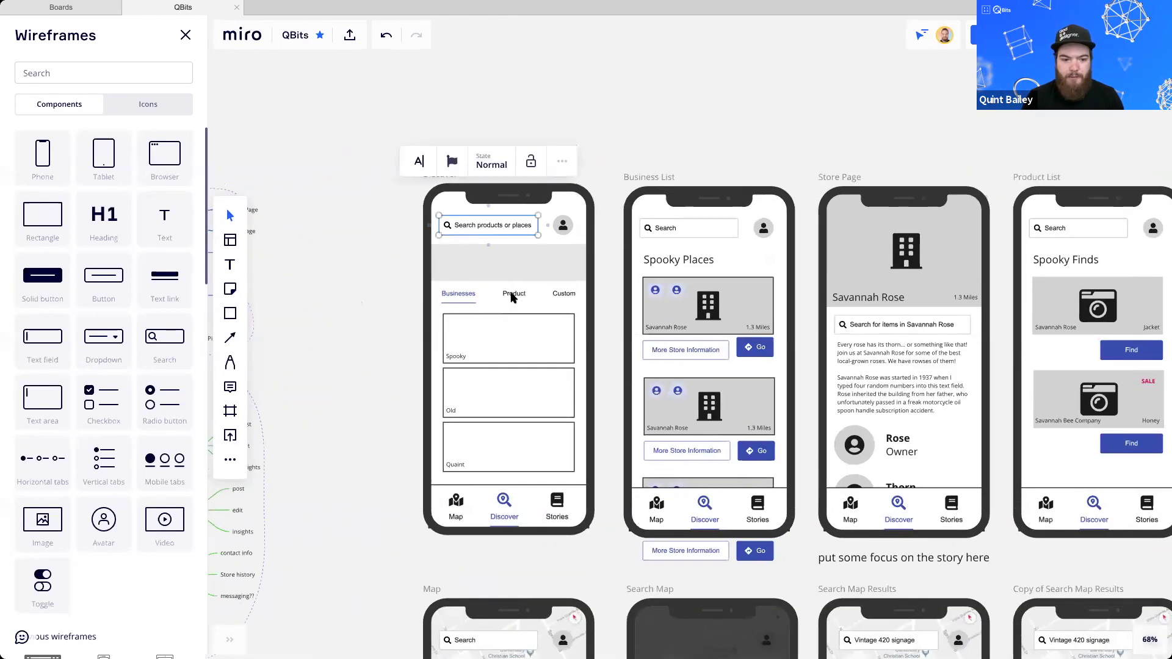
left_click(512, 297)
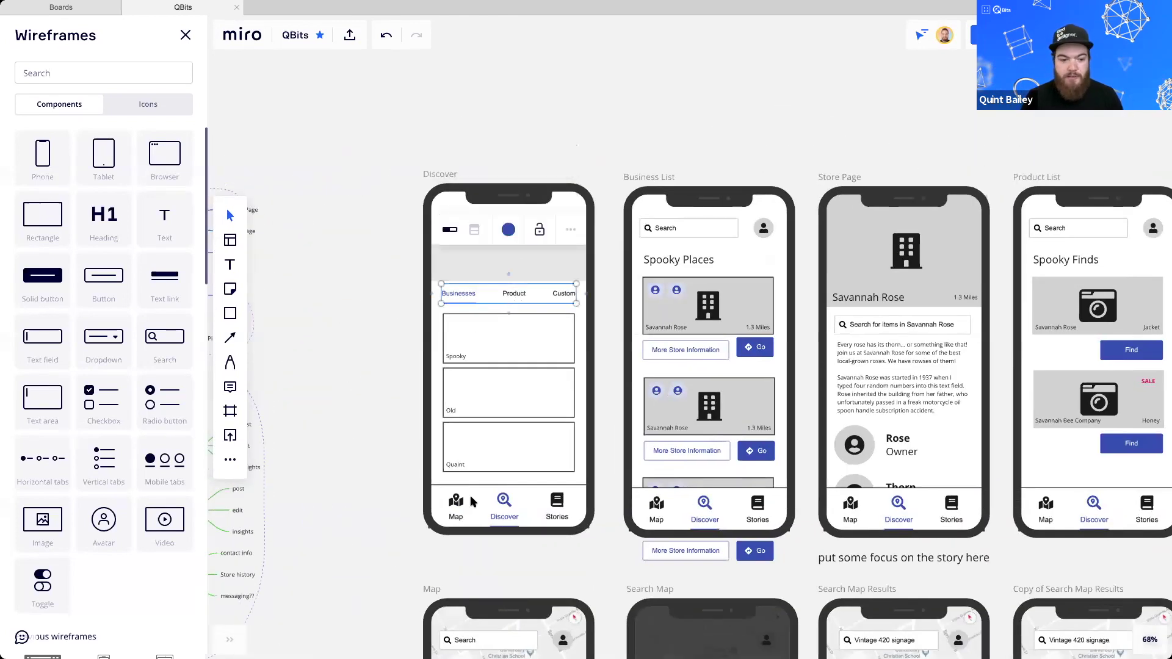
left_click(513, 517)
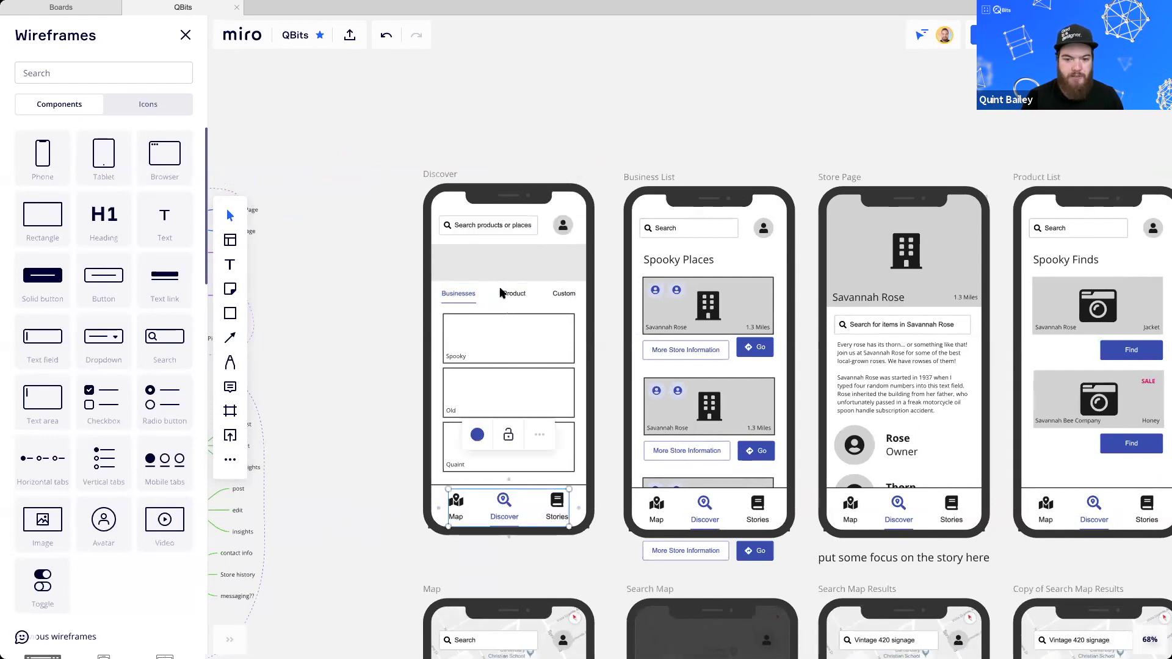
Try a vertical layout for the Discover wireframe's Businesses, Product and Custom tabs, and undo it
left_click(500, 293)
scroll(500, 309, "up", 1)
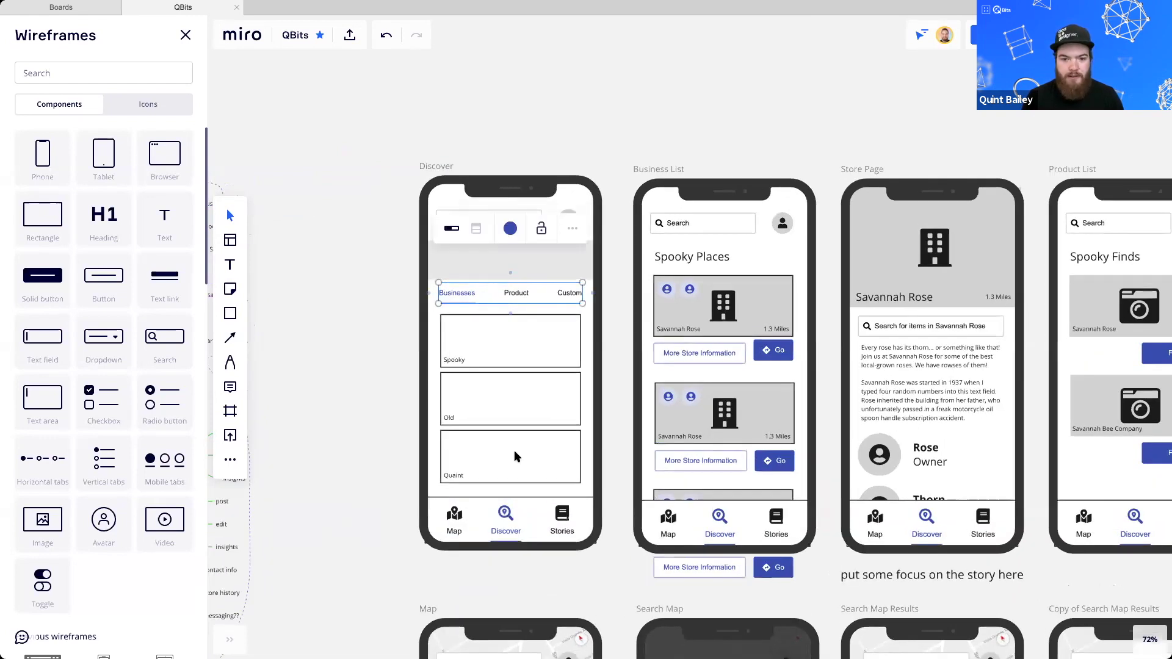
scroll(431, 231, "right", 2)
left_click(428, 219)
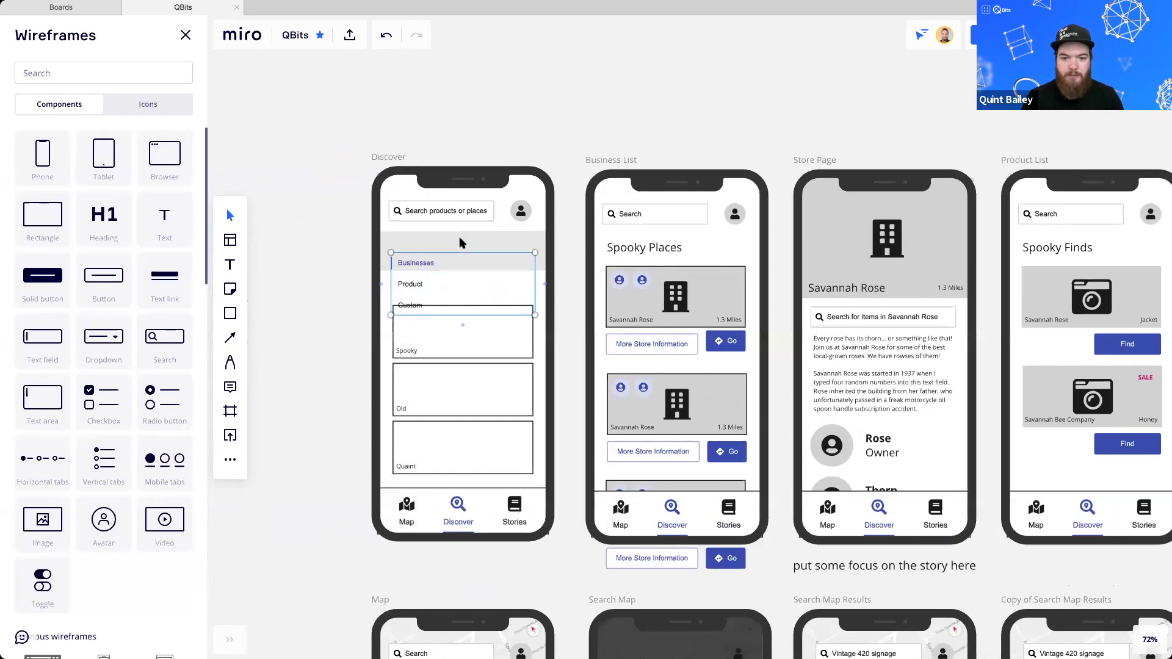
key("super+z")
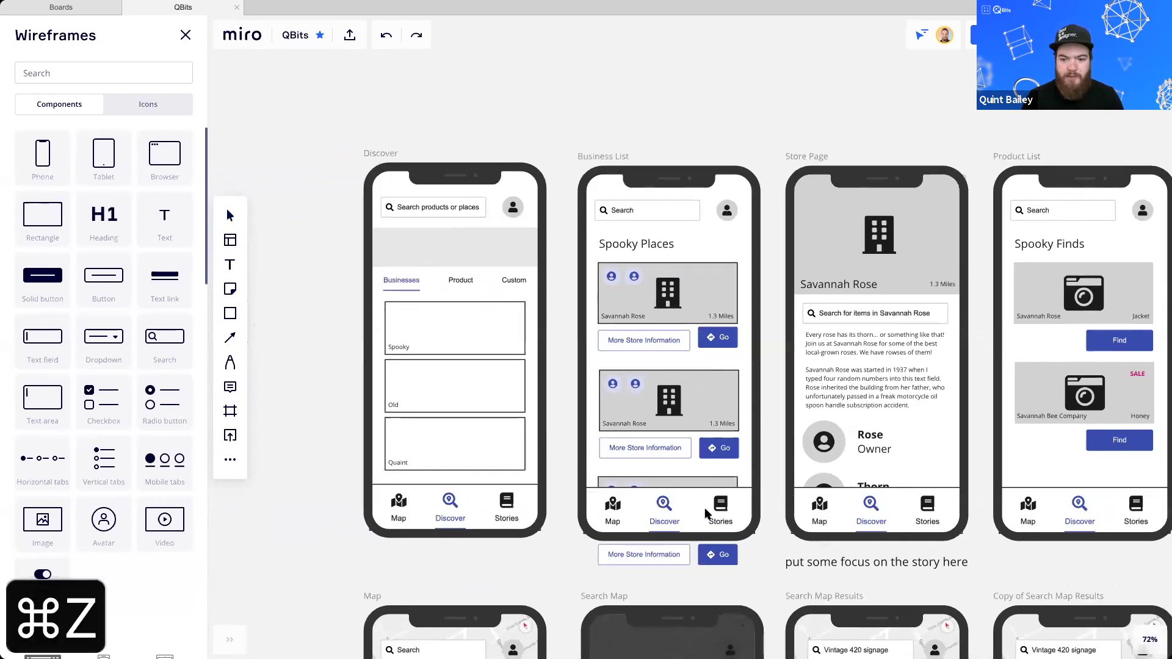
Look through the Business List, Store Page, Product List, Product Page, Search, Tours and Tour Page wireframes
scroll(704, 507, "right", 5)
scroll(809, 469, "right", 15)
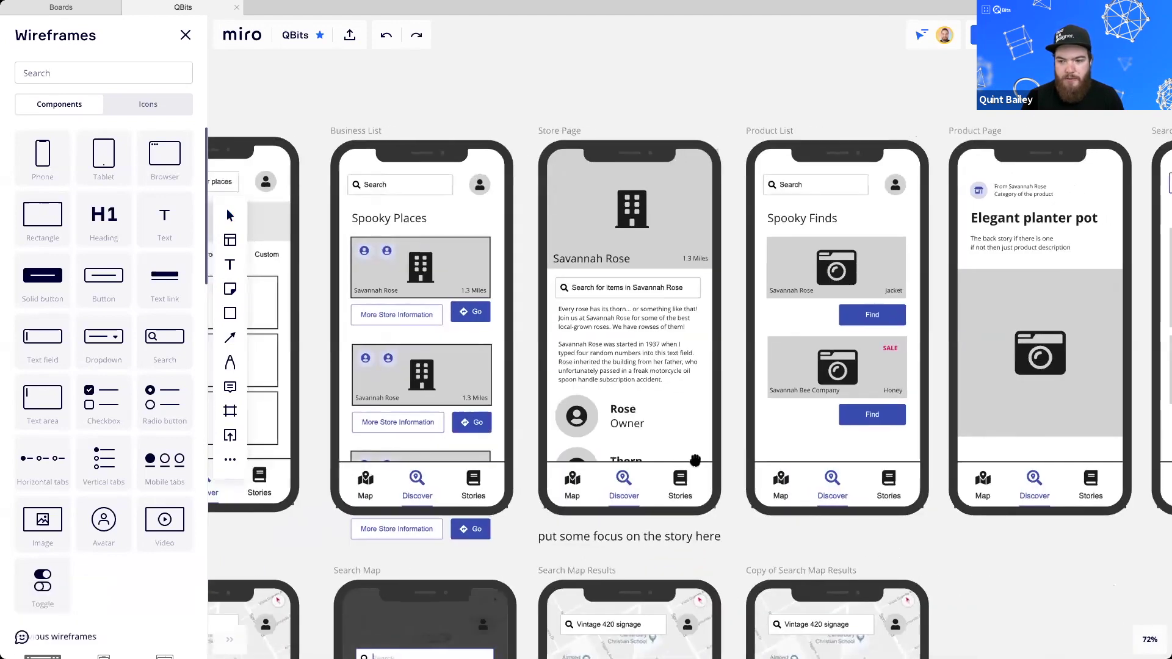
scroll(609, 465, "right", 13)
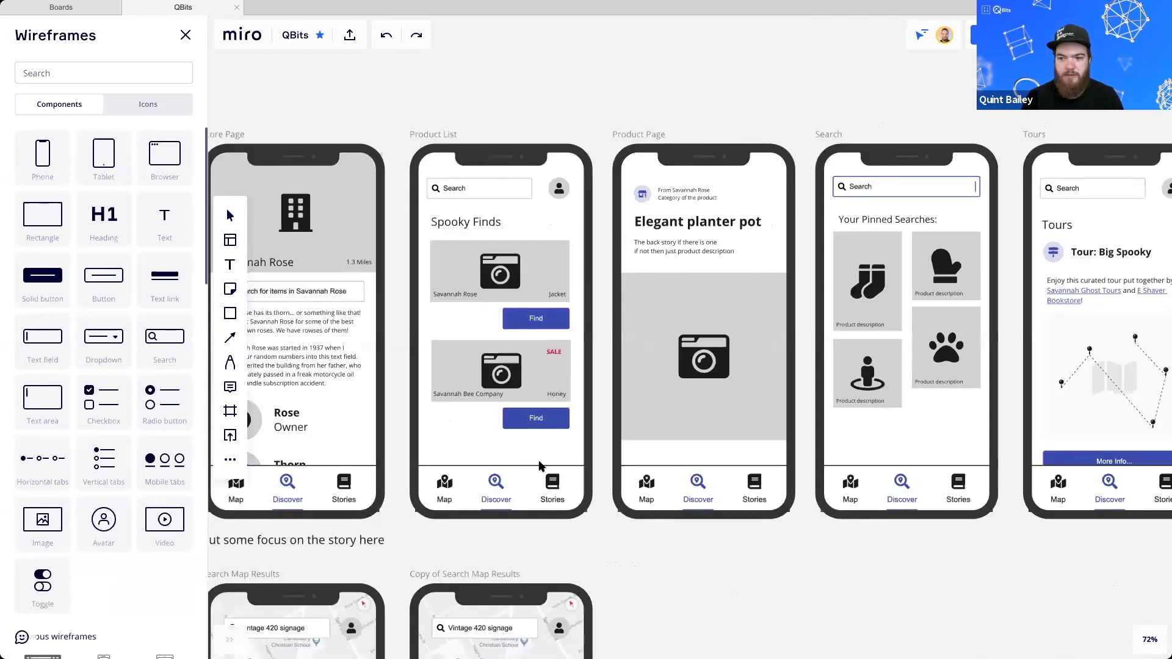
scroll(622, 452, "right", 20)
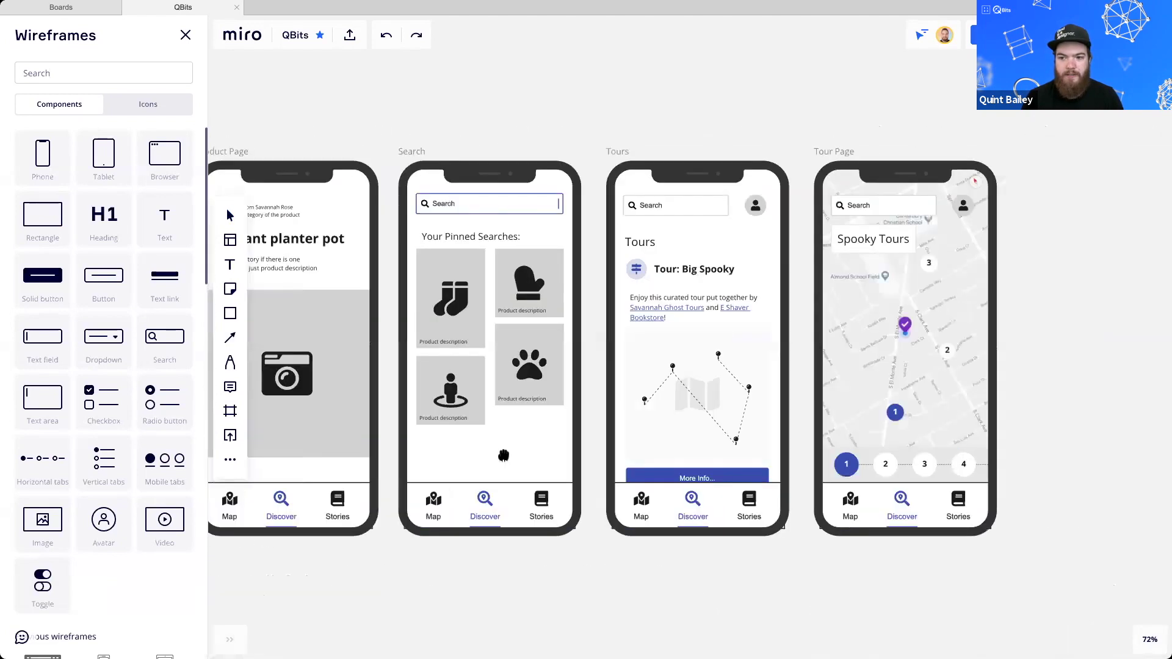
Pull the map image out beside the Tour Page wireframe to show its separate elements, and undo the moves
left_click_drag(533, 352, 772, 340)
left_click(966, 396)
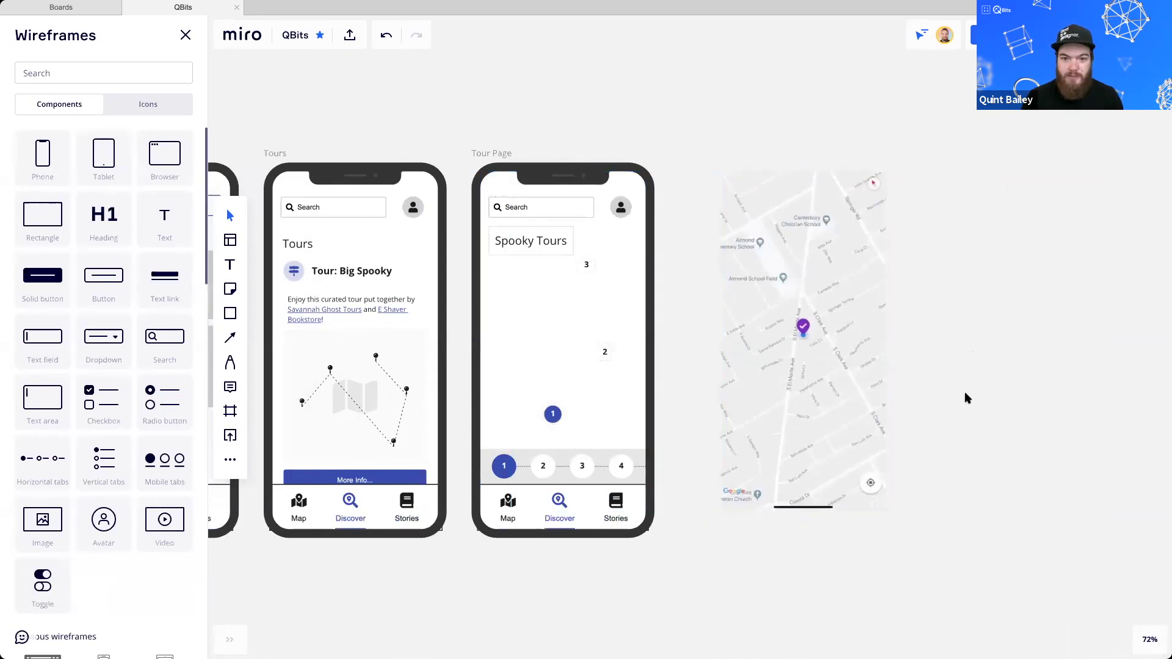
scroll(916, 403, "right", 1)
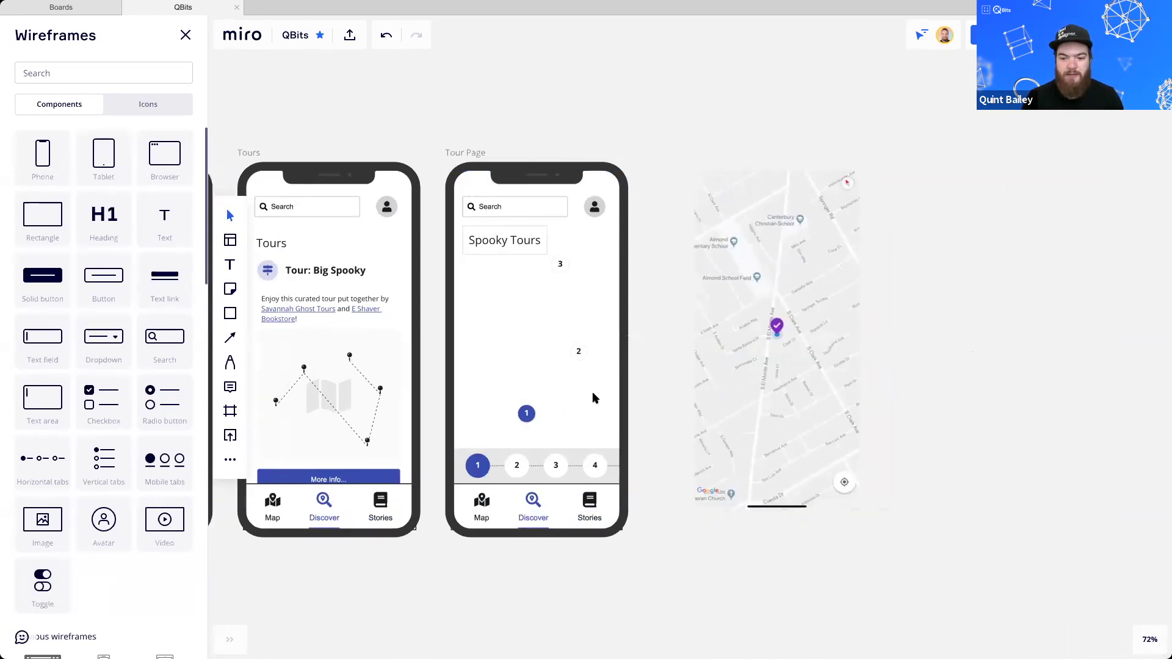
left_click_drag(592, 393, 538, 392)
key("super+z")
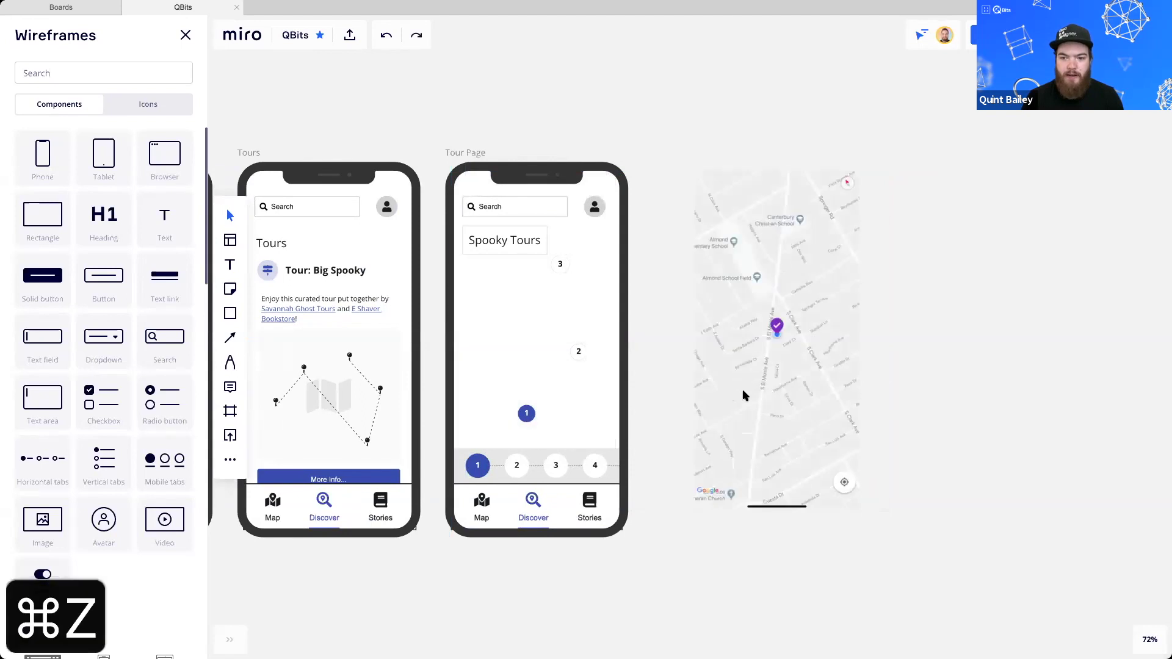
key("super+z")
left_click_drag(642, 369, 684, 376)
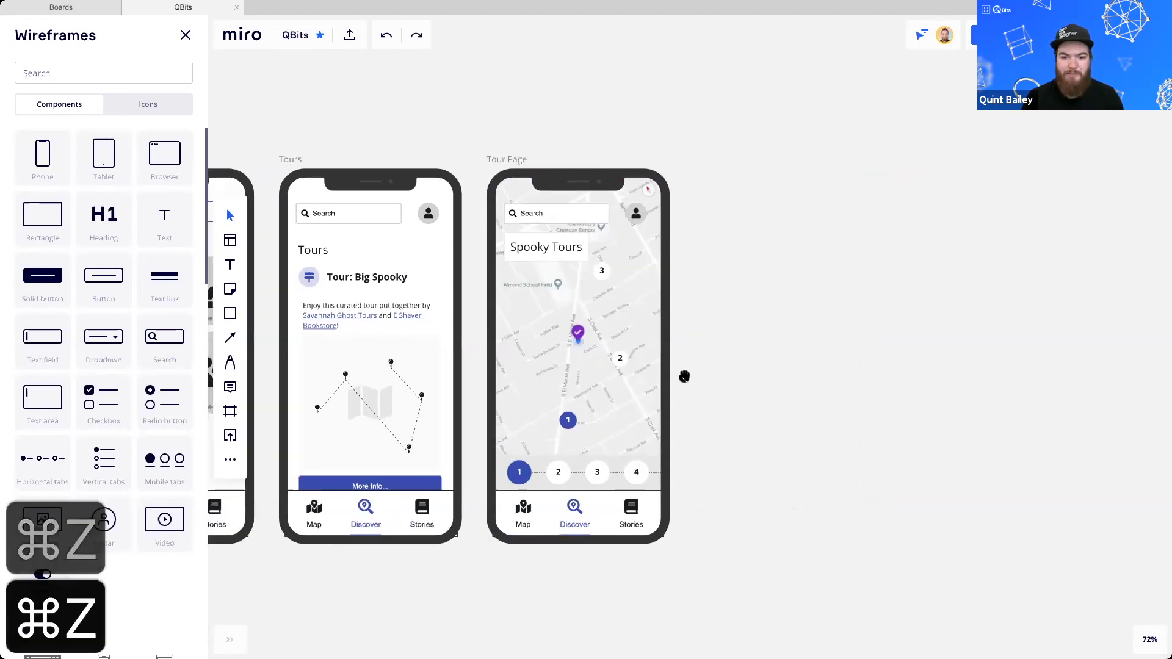
Inspect the grouped content of the Tours wireframe and the map image in the Tour Page wireframe
scroll(684, 376, "left", 5)
left_click(604, 382)
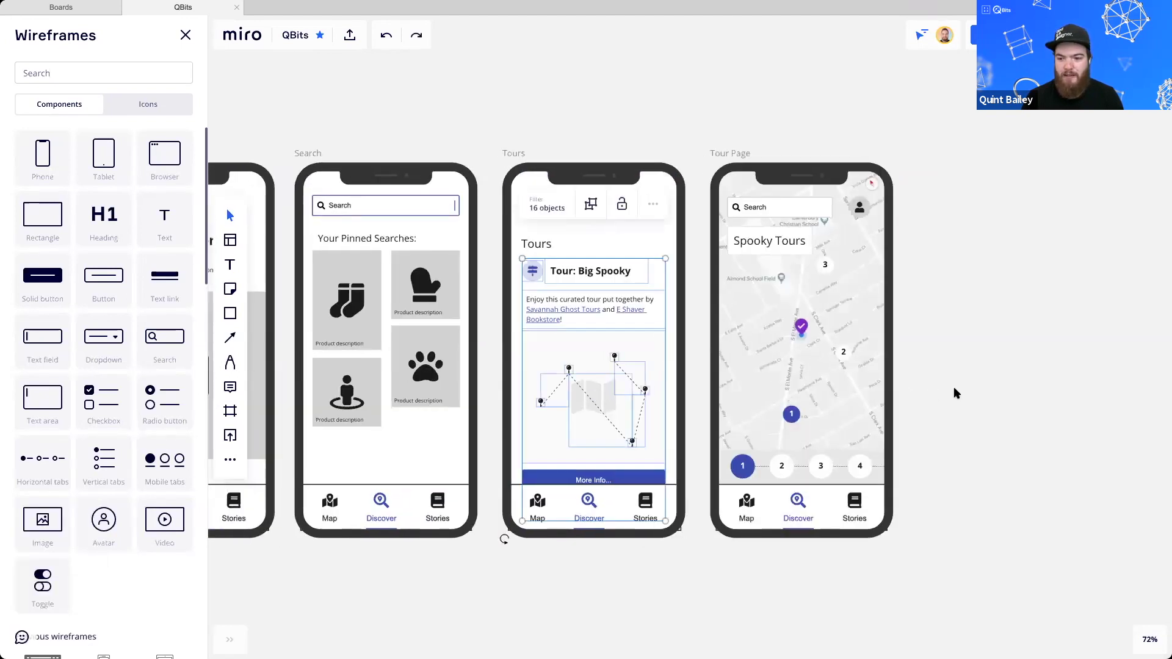
left_click_drag(974, 393, 844, 398)
left_click(710, 328)
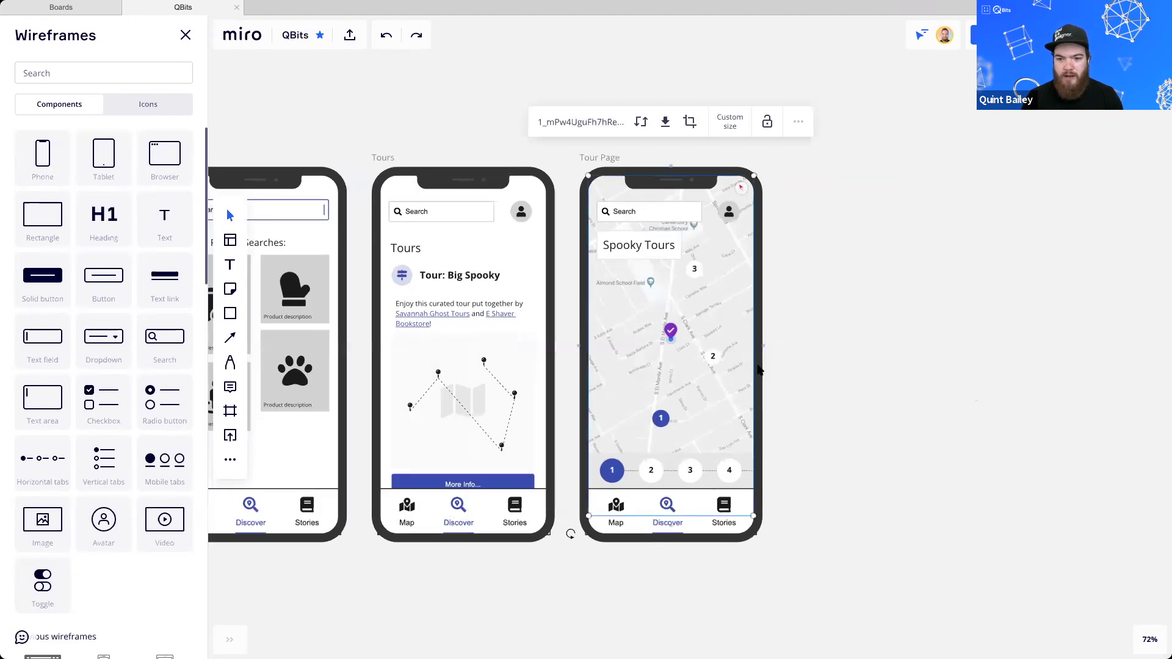
left_click(807, 366)
Examine the Map, Search Map and Search Map Results wireframes, including the pinned searches list
scroll(715, 342, "down", 2)
left_click_drag(478, 431, 626, 341)
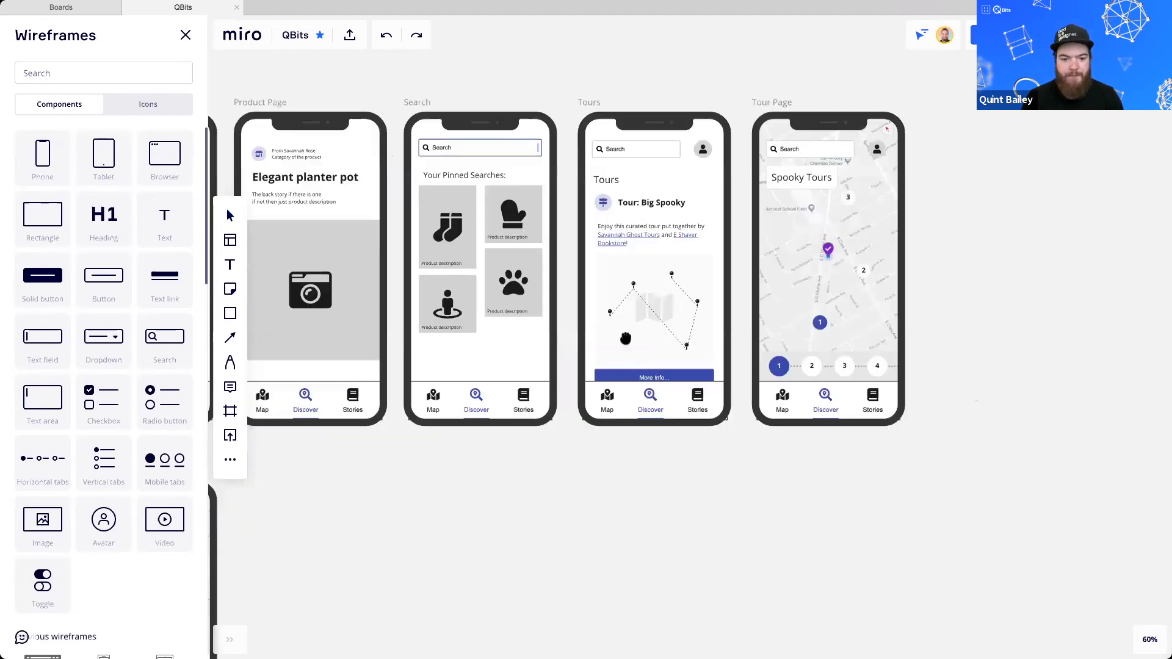
left_click_drag(481, 383, 656, 320)
left_click_drag(420, 511, 737, 315)
scroll(510, 400, "up", 3)
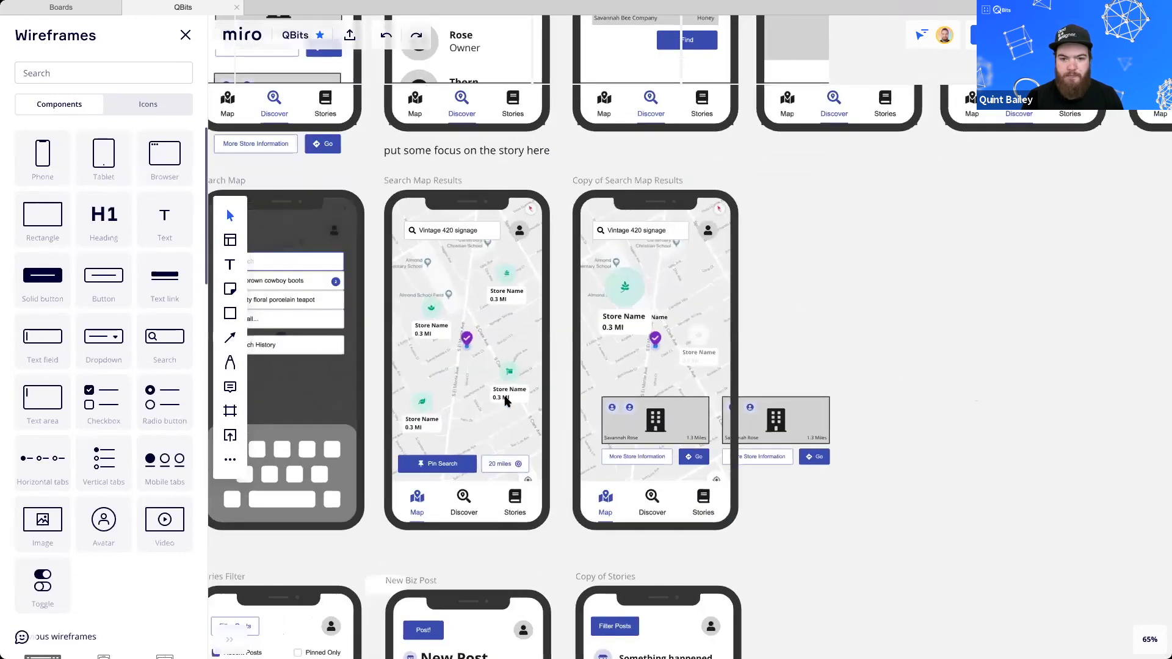
left_click_drag(475, 323, 493, 312)
scroll(493, 313, "left", 10)
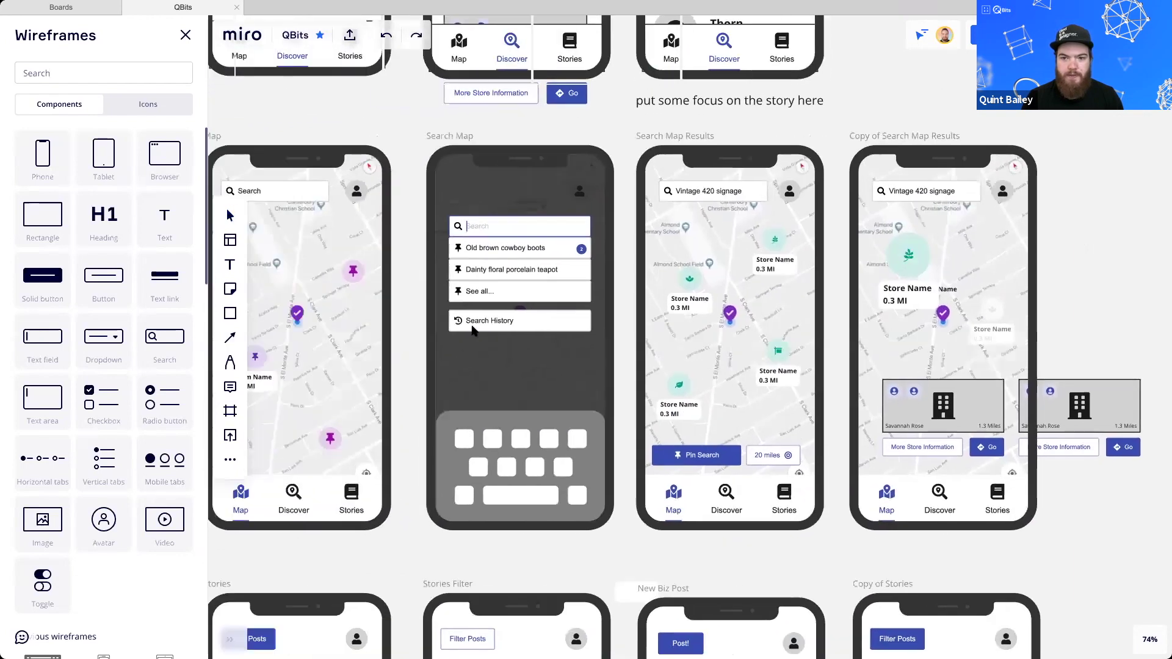
scroll(596, 379, "left", 3)
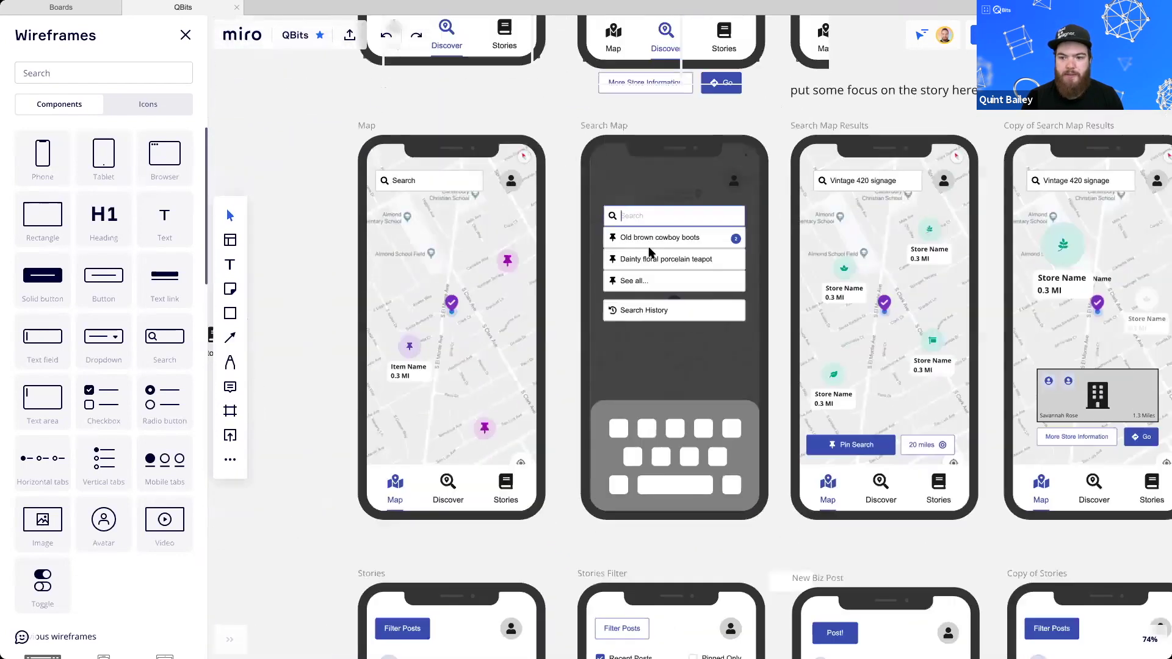
left_click(648, 253)
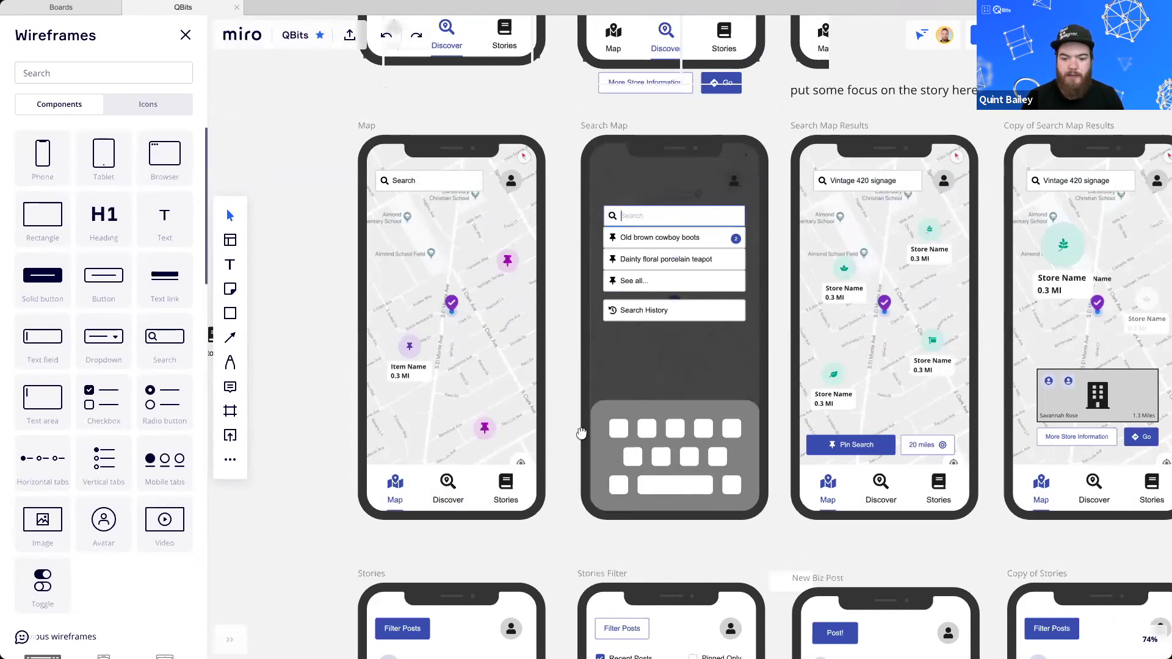
Examine the Stories, Stories Filter and New Biz Post wireframes up close, and return to the Search Map wireframe
scroll(583, 433, "down", 5)
scroll(650, 392, "down", 6)
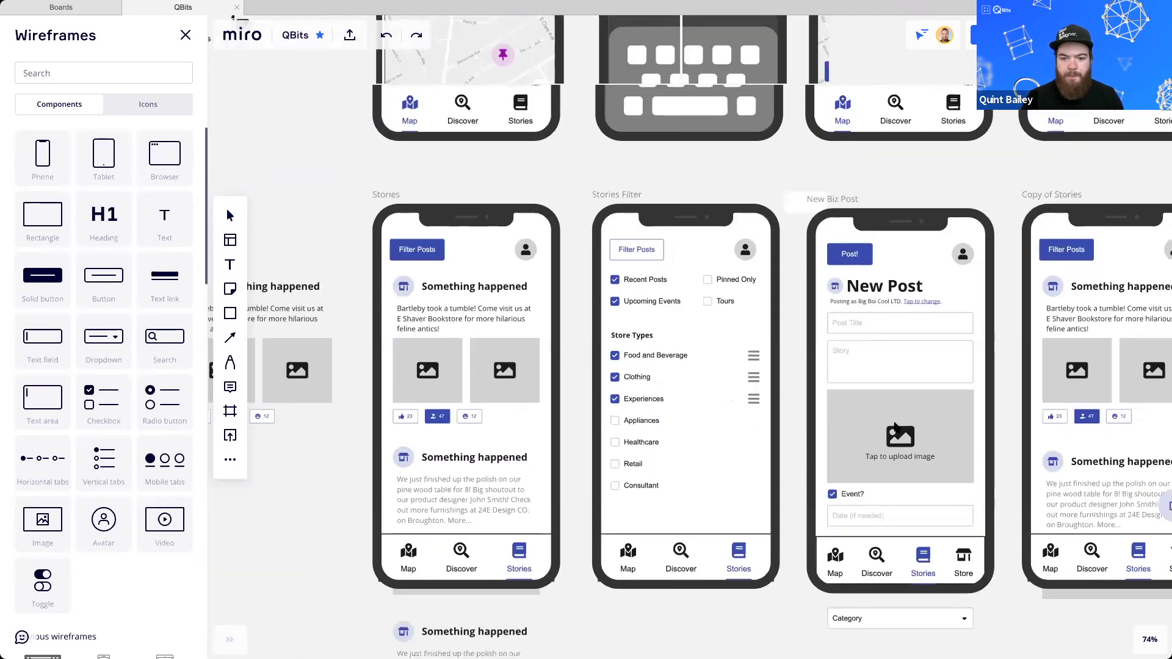
scroll(775, 415, "right", 3)
scroll(451, 271, "up", 5)
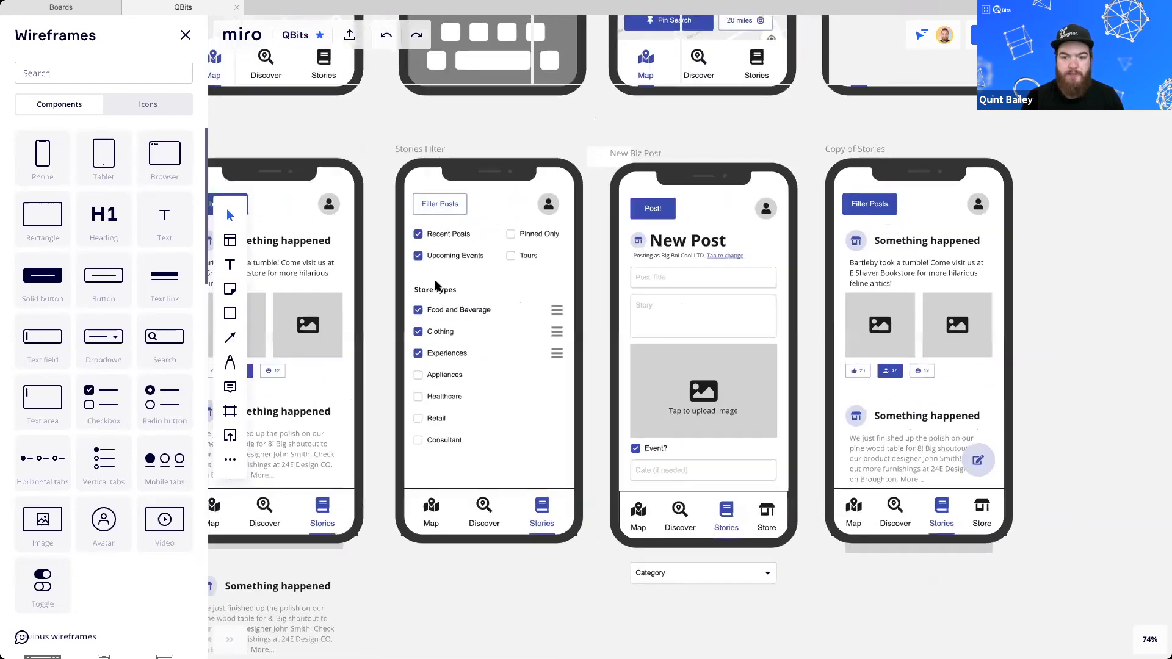
scroll(493, 322, "up", 1)
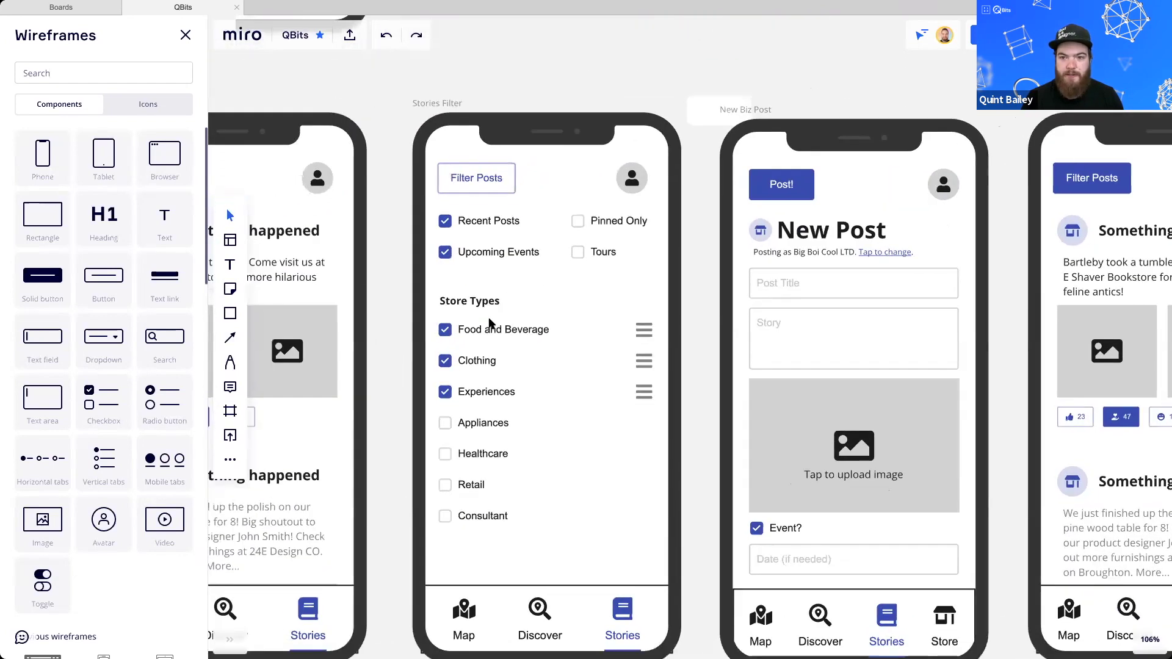
scroll(488, 321, "down", 1)
left_click_drag(510, 368, 535, 338)
scroll(578, 374, "up", 5)
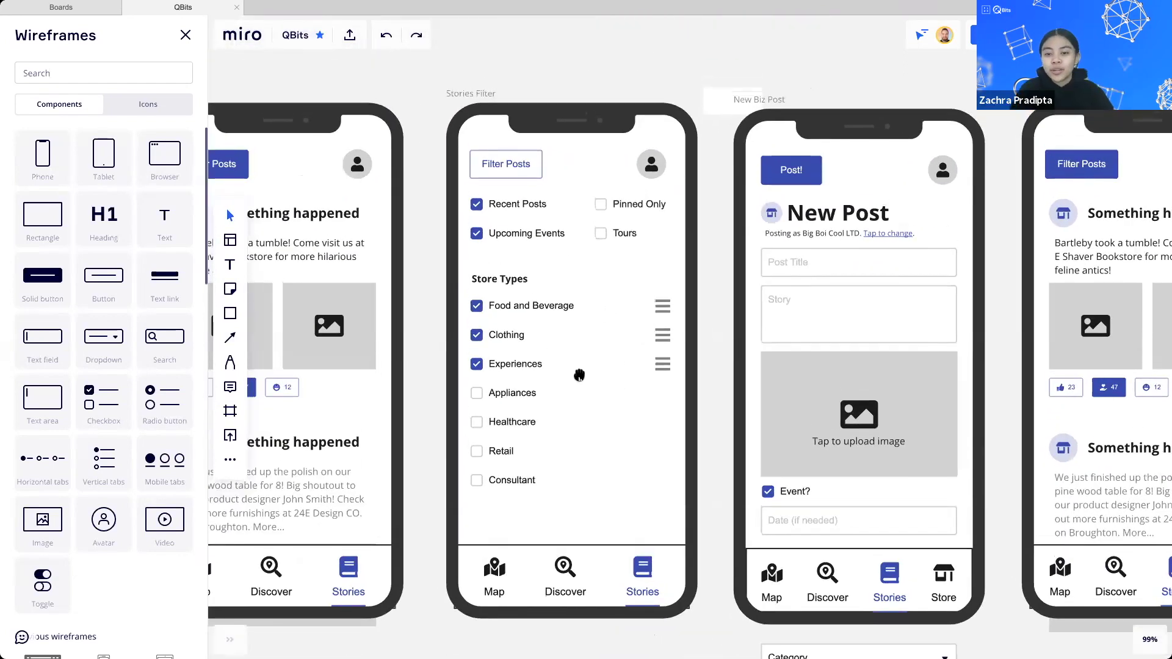
scroll(583, 305, "right", 1)
scroll(587, 243, "up", 5)
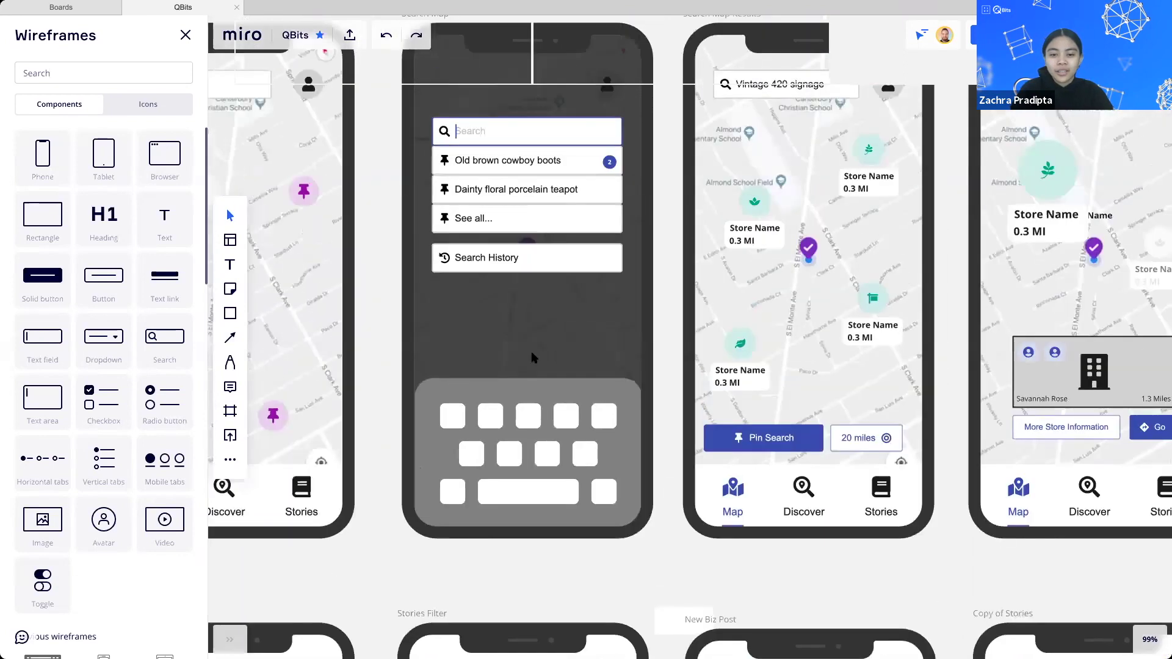
Select the keyboard's backing shape in the Search Map wireframe and search the wireframe icons for "key"
scroll(534, 366, "down", 3)
left_click(540, 442)
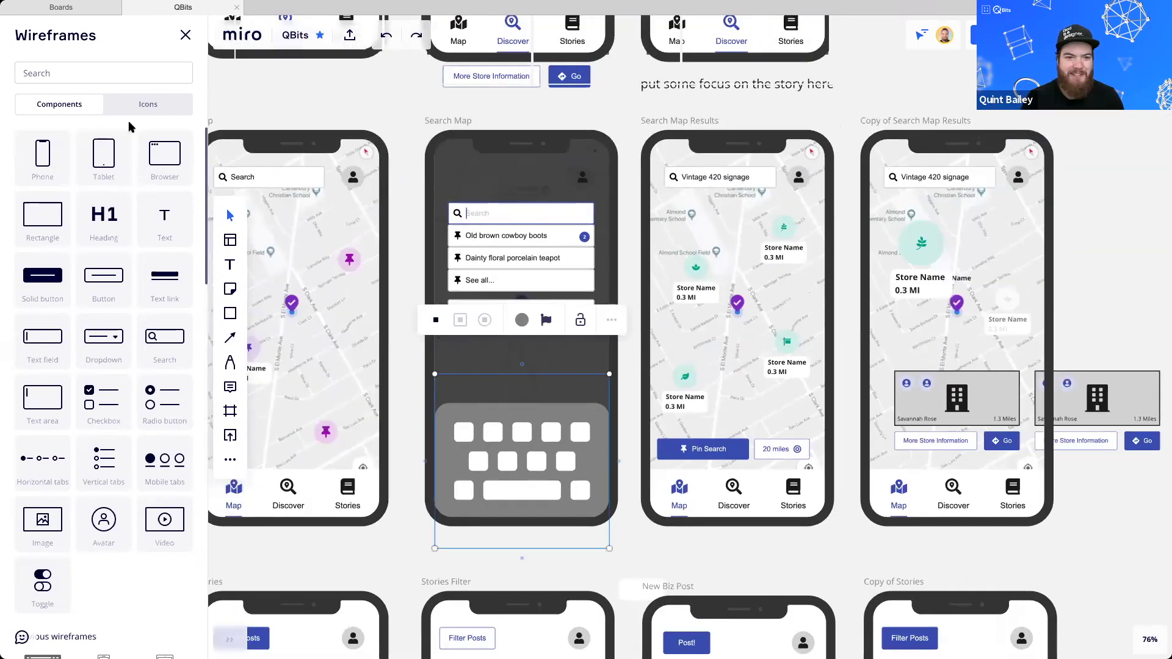
left_click(147, 105)
left_click(93, 73)
type("key")
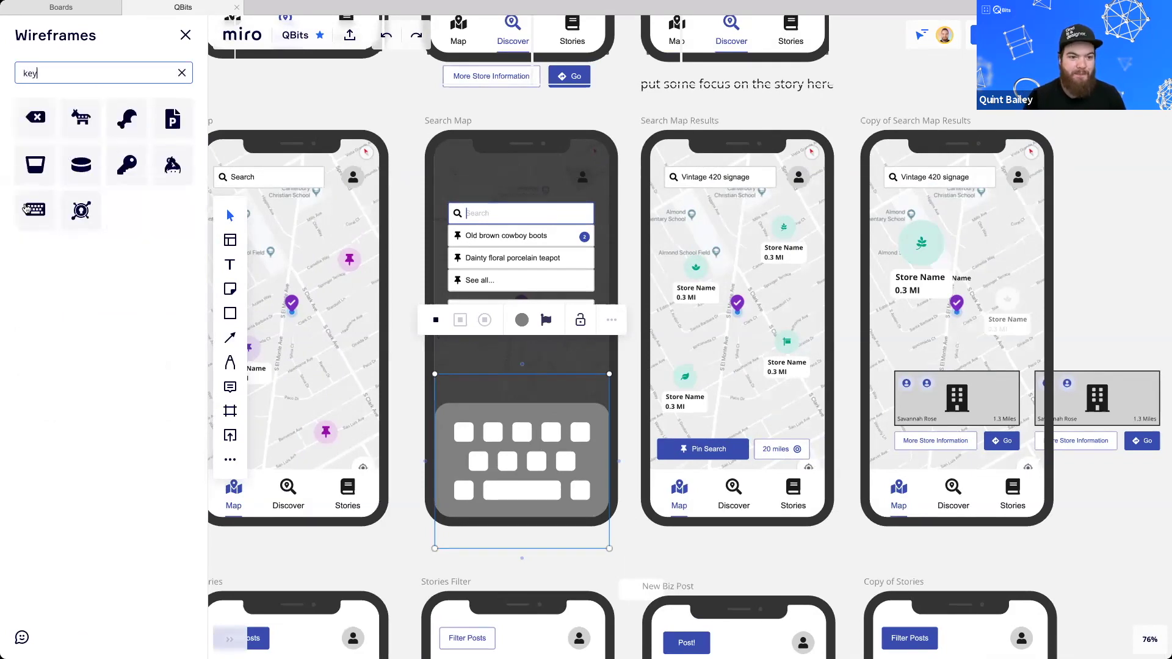
Try out a keyboard icon over the drawn keyboard in the Search Map wireframe, and undo the changes
left_click_drag(662, 452, 614, 554)
key("super+z")
key("super+z")
key("super+z")
key("super+z")
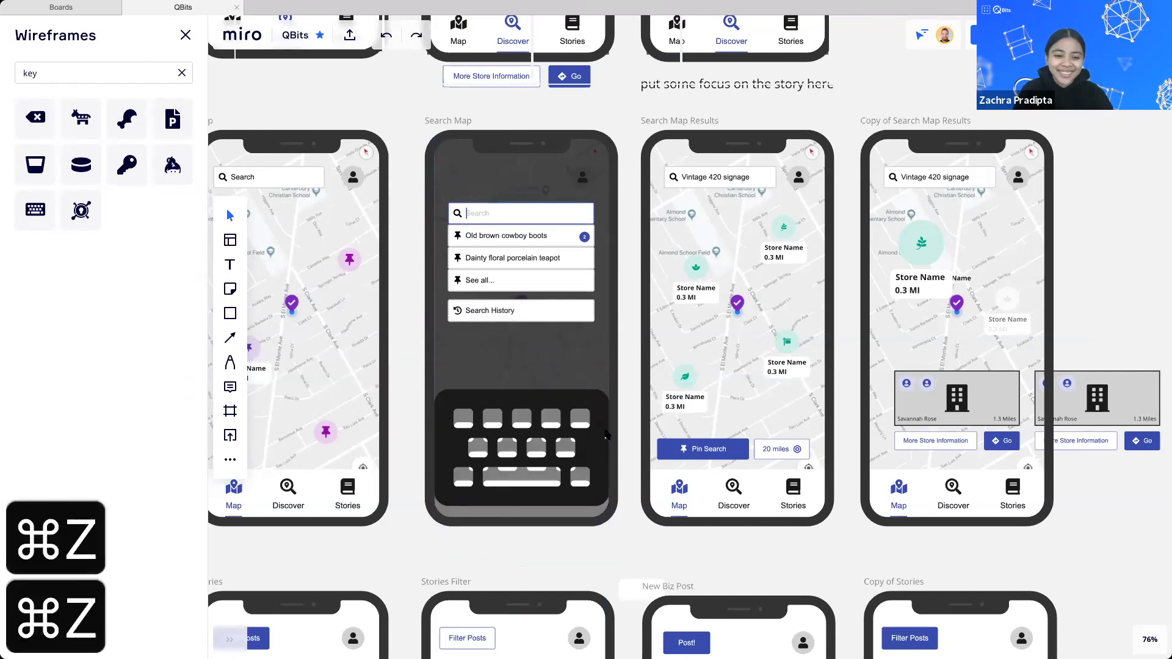
key("super+z")
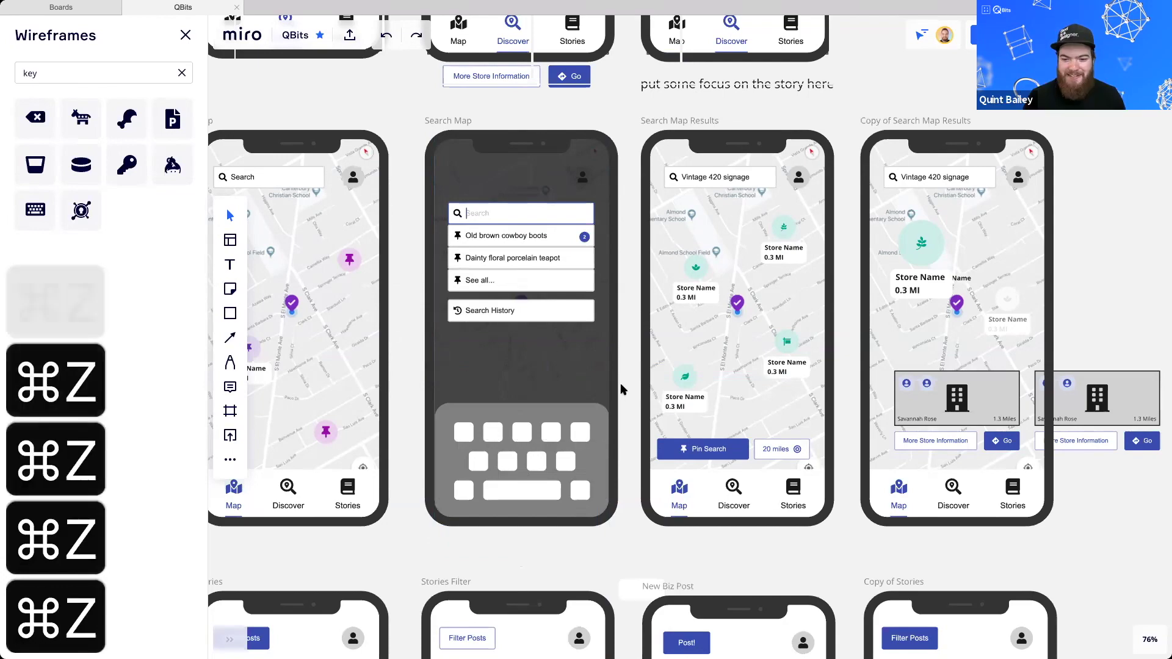
Examine the Stories row of wireframes, including New Biz Post, and look closely at the Copy of Stories wireframe
scroll(560, 374, "down", 1)
scroll(559, 373, "down", 3)
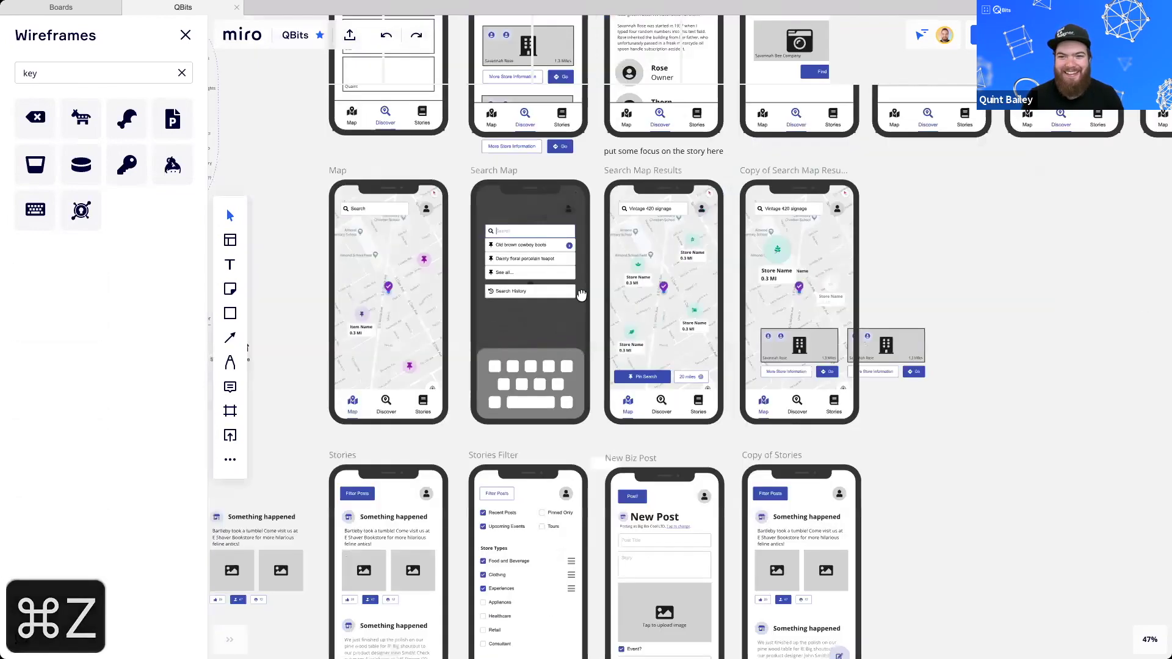
scroll(531, 342, "down", 6)
scroll(530, 378, "down", 5)
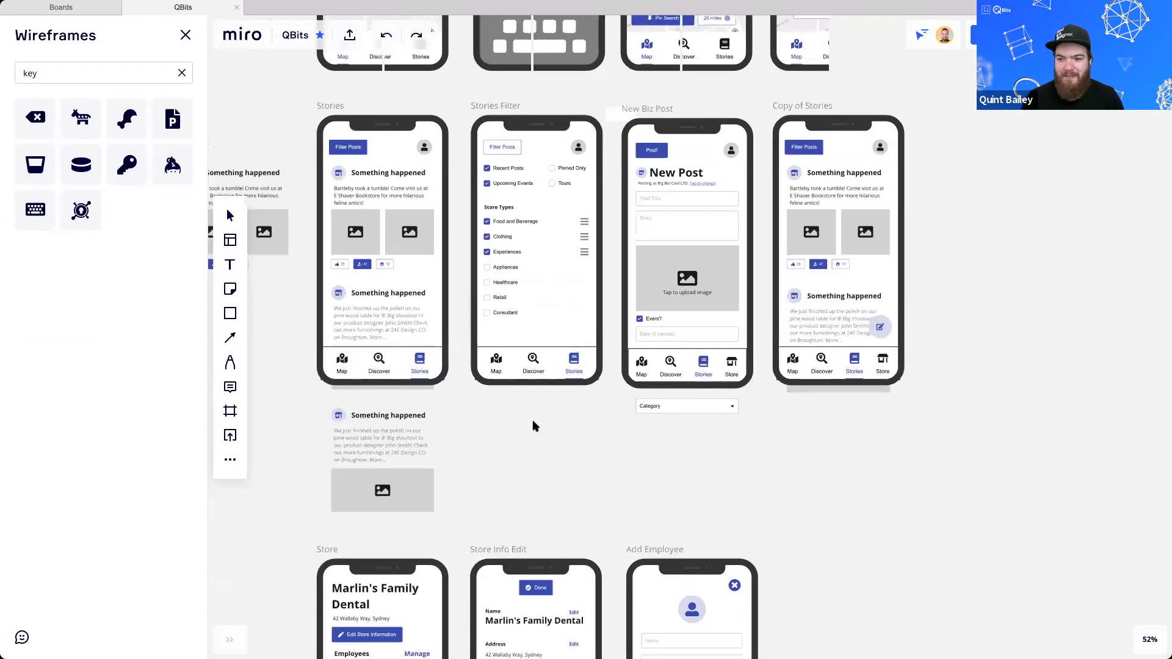
scroll(695, 289, "up", 4)
scroll(695, 289, "right", 2)
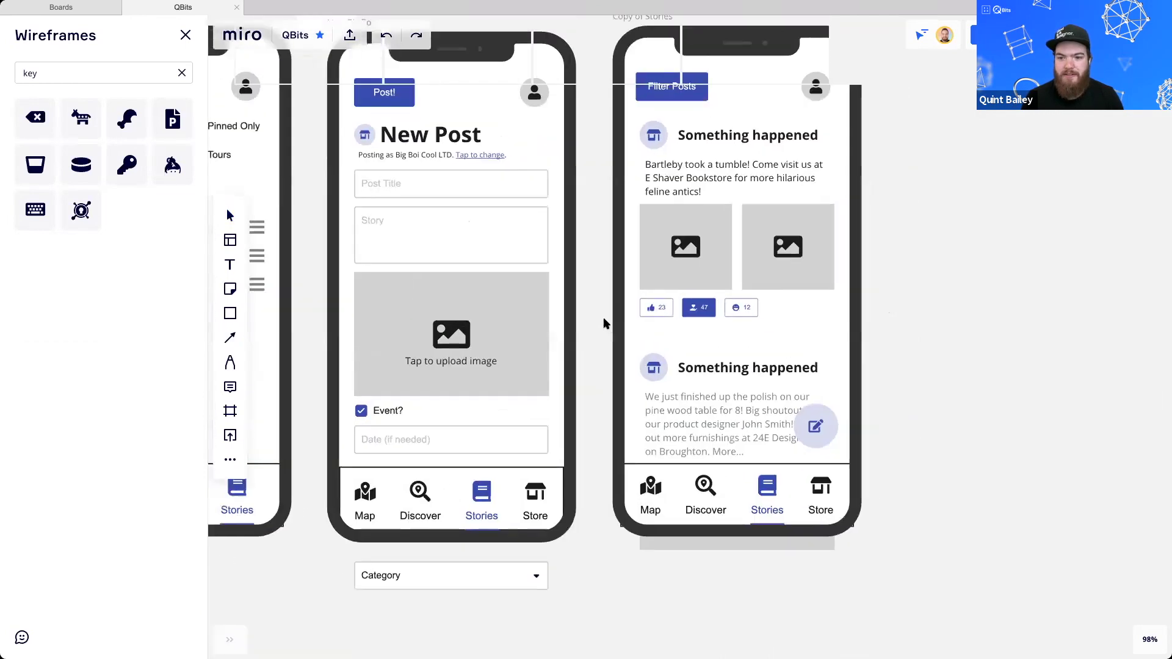
scroll(604, 321, "up", 5)
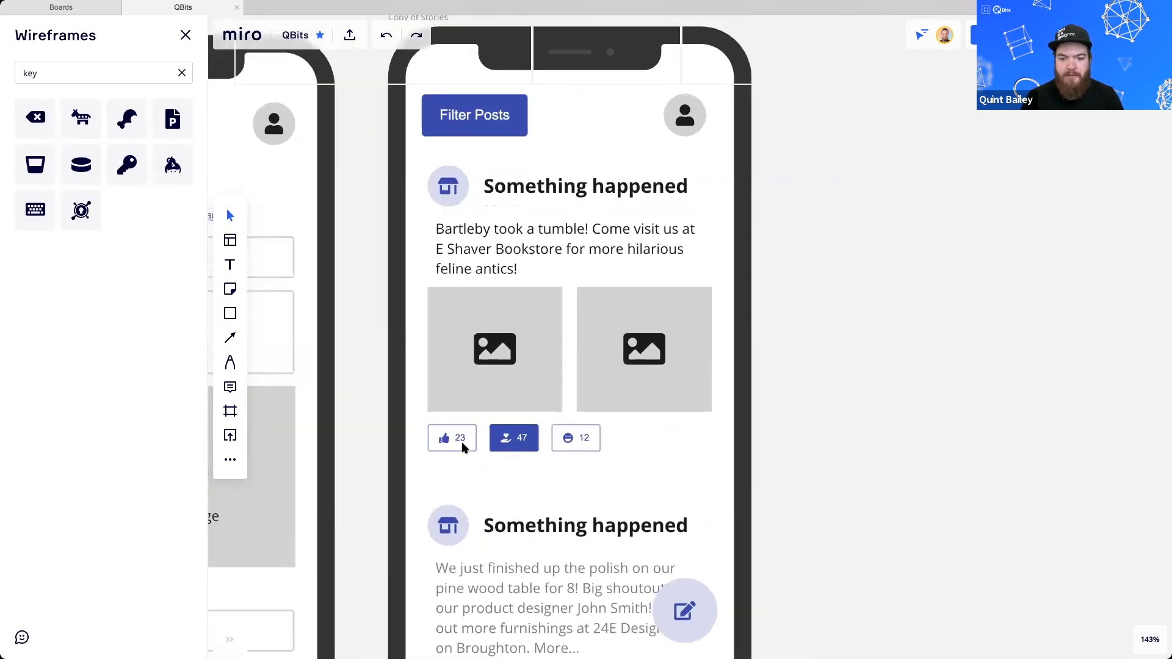
Compare the styles of the three reaction buttons under the first post in the Copy of Stories wireframe
left_click(520, 441)
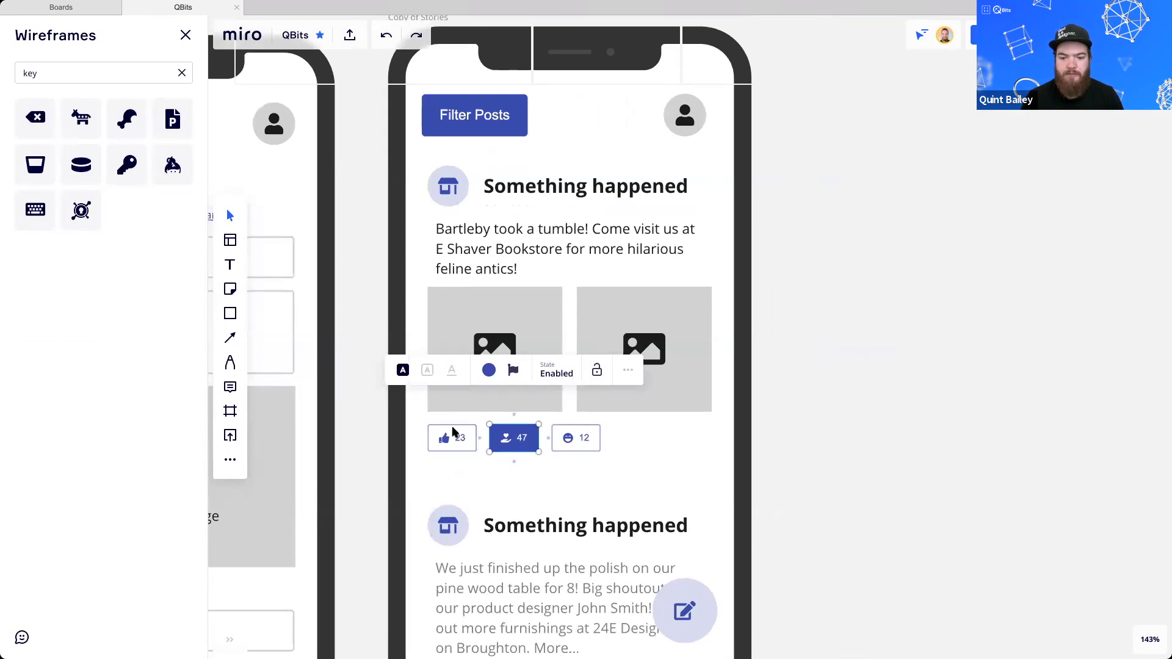
left_click(452, 434)
left_click(514, 437)
left_click(576, 438)
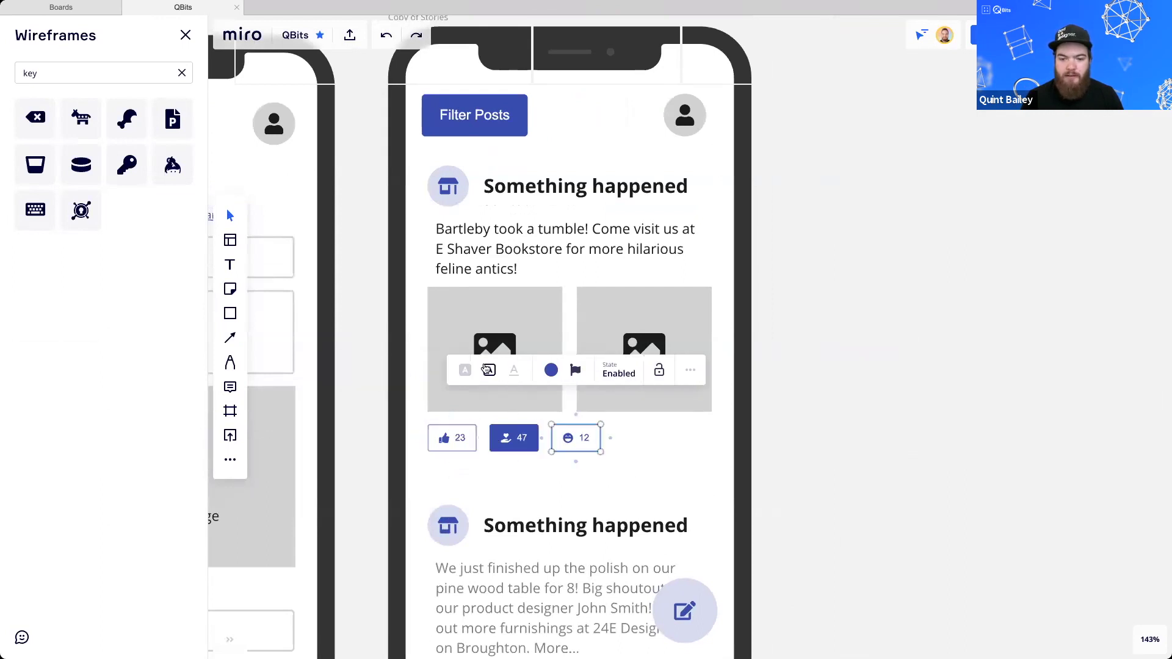
left_click(514, 438)
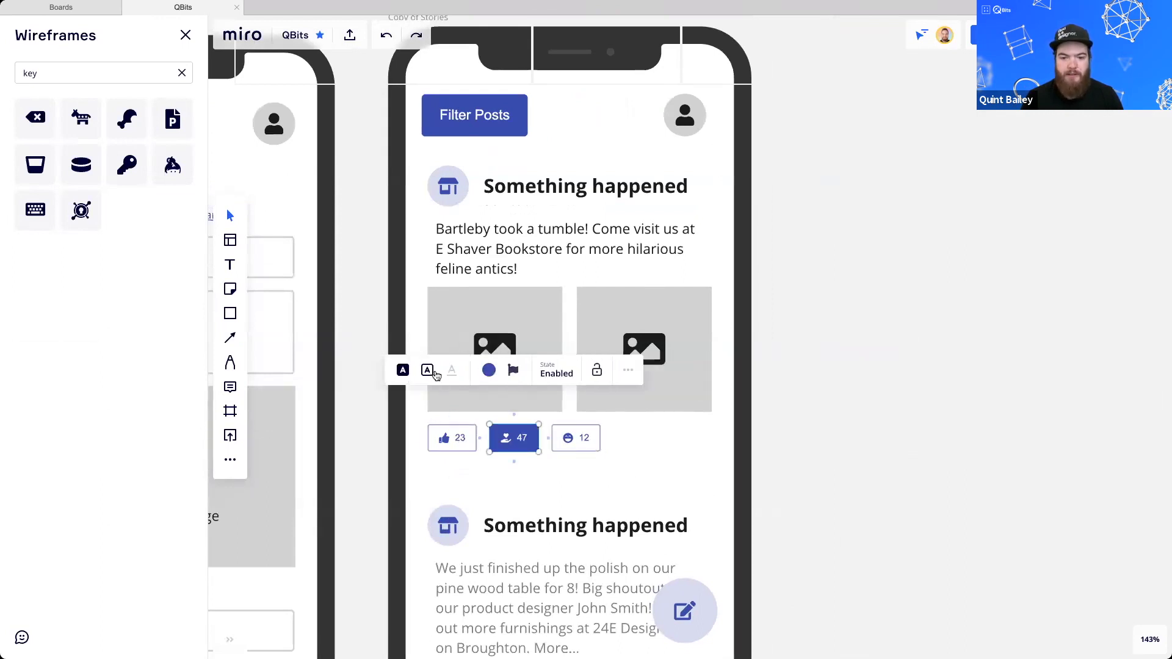
left_click(459, 442)
left_click(520, 439)
left_click(587, 446)
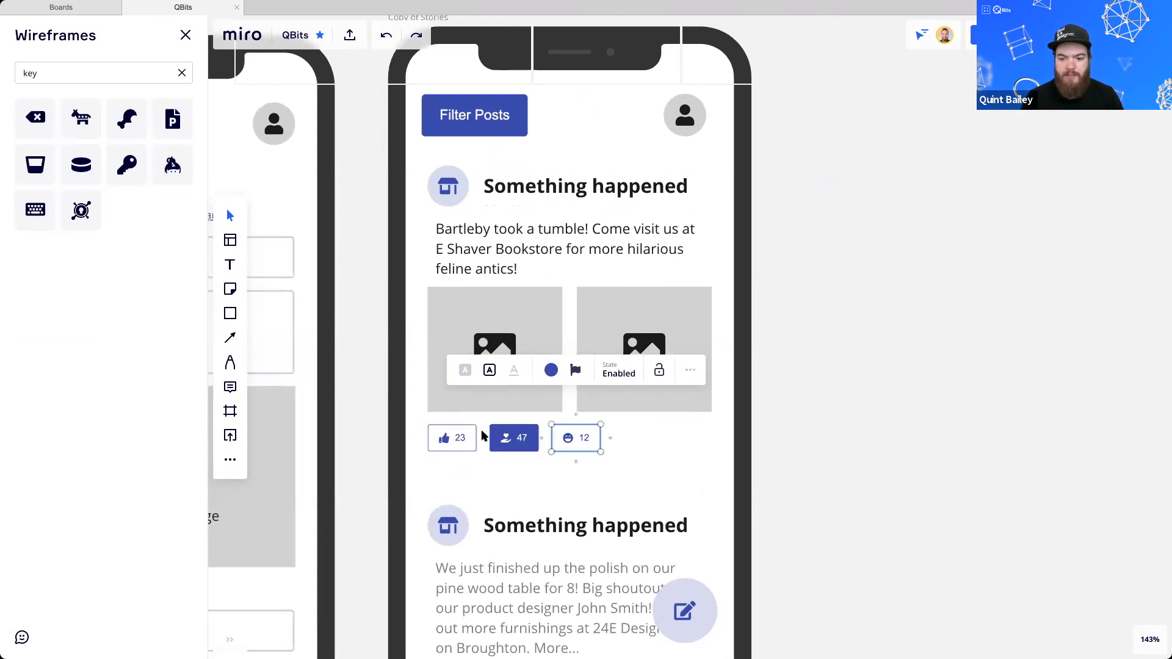
left_click(482, 435)
left_click(514, 438)
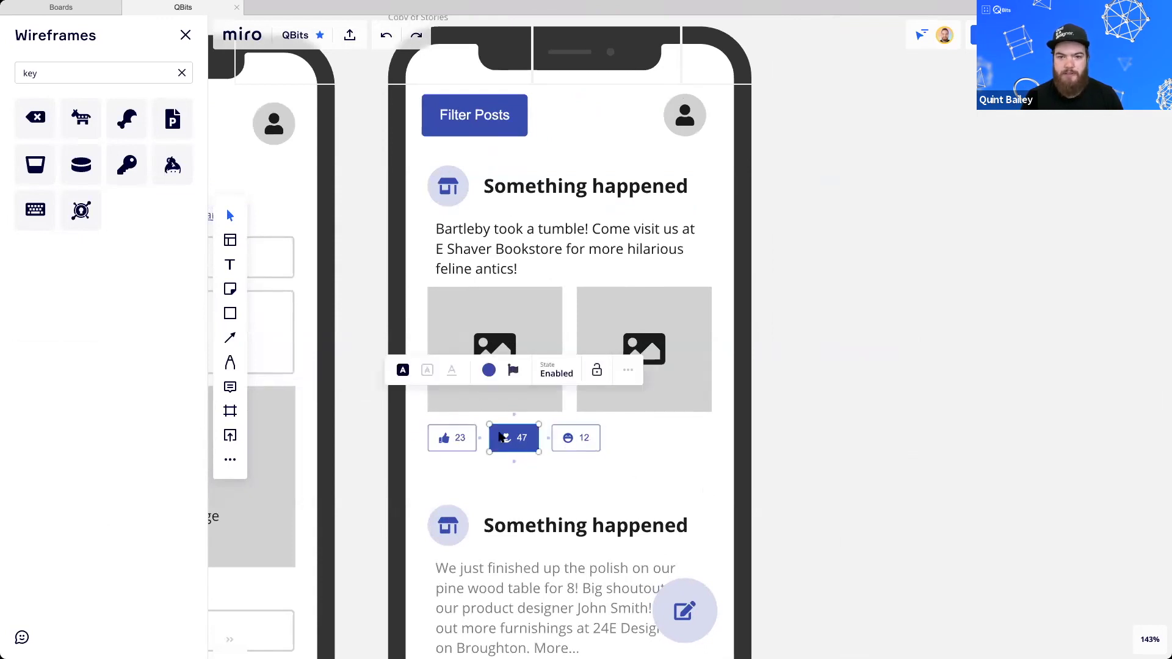
left_click(833, 482)
Examine the Store, Store Info Edit and Add Employee wireframes, with a close view of Add Employee
left_click_drag(568, 374, 665, 336)
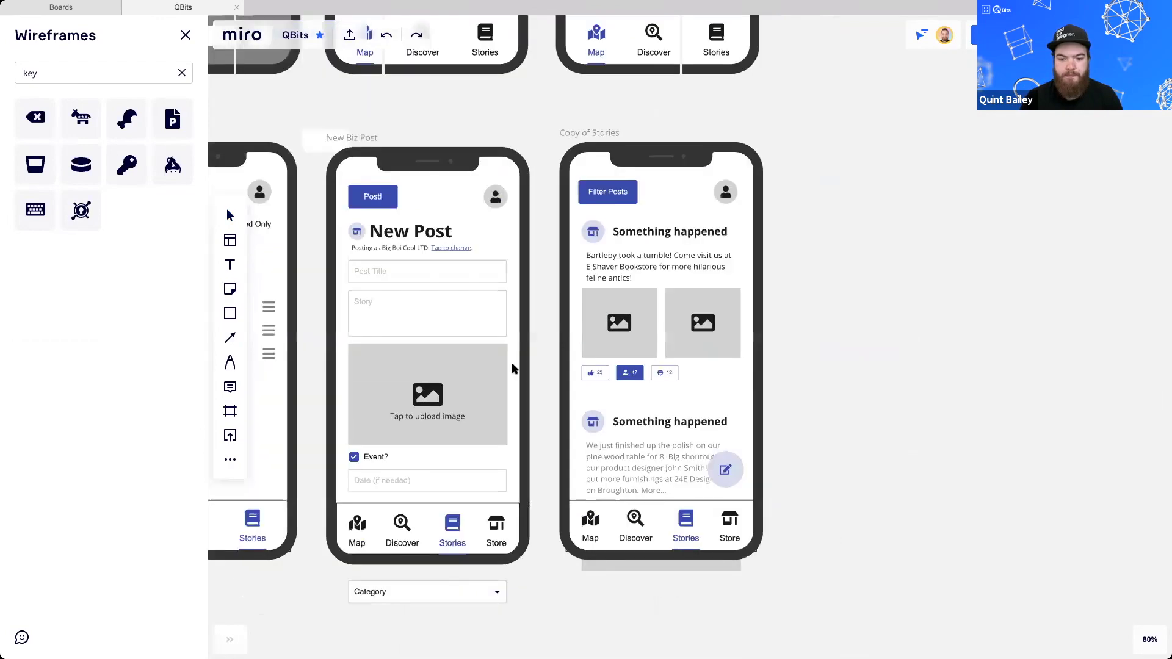
scroll(515, 368, "down", 5)
left_click_drag(574, 289, 615, 272)
left_click_drag(461, 303, 661, 28)
scroll(580, 333, "down", 5)
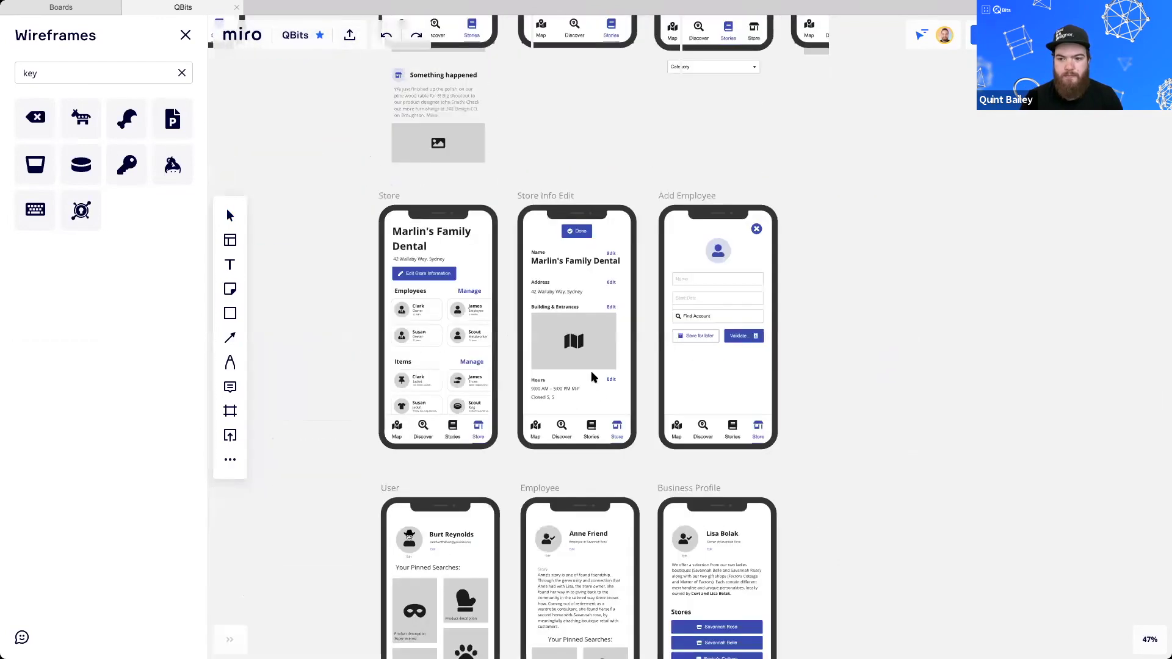
scroll(545, 373, "up", 5)
scroll(545, 374, "up", 3)
scroll(524, 353, "right", 3)
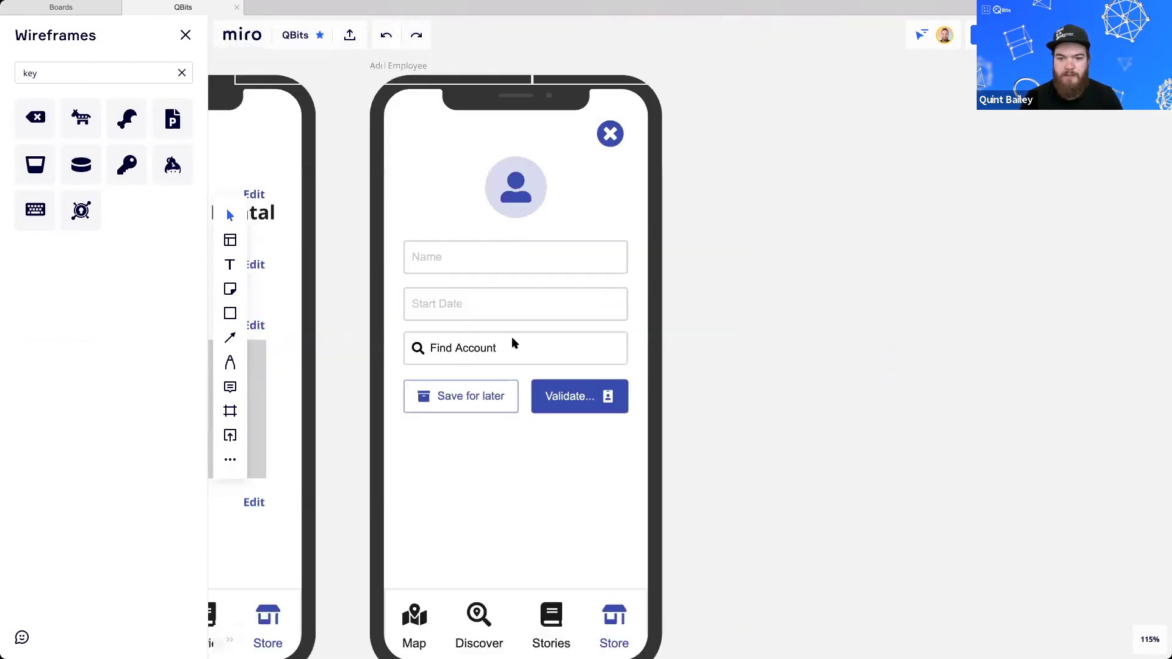
Examine the User, Employee and Business Profile wireframes in the last row
scroll(547, 322, "down", 5)
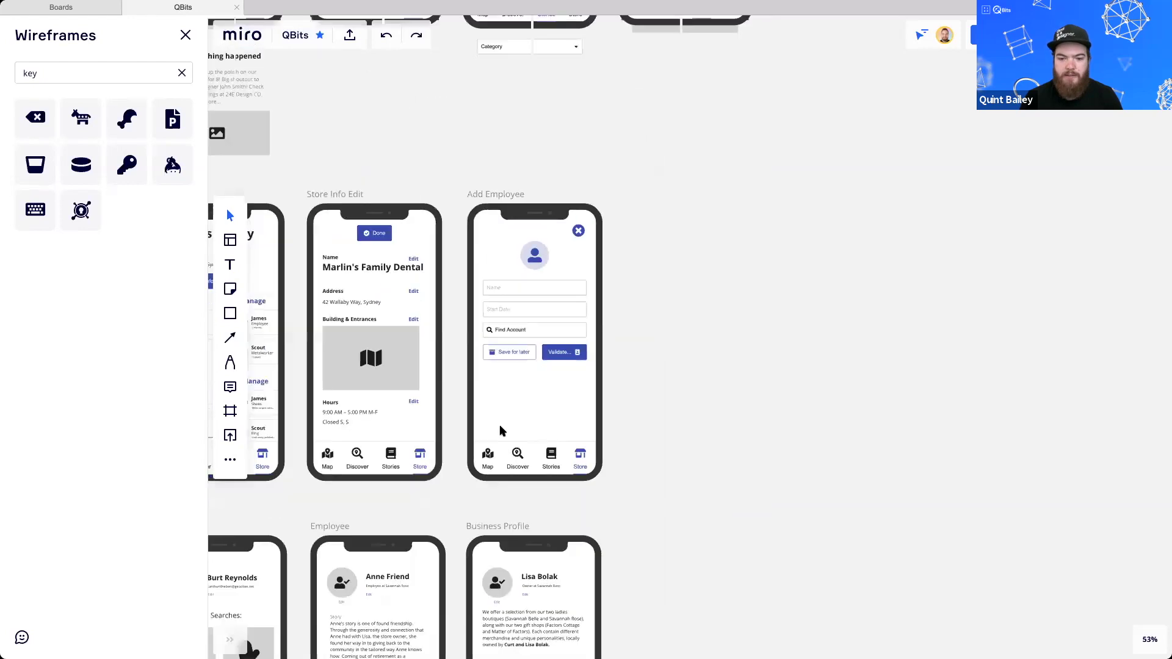
scroll(650, 415, "down", 2)
scroll(650, 415, "down", 3)
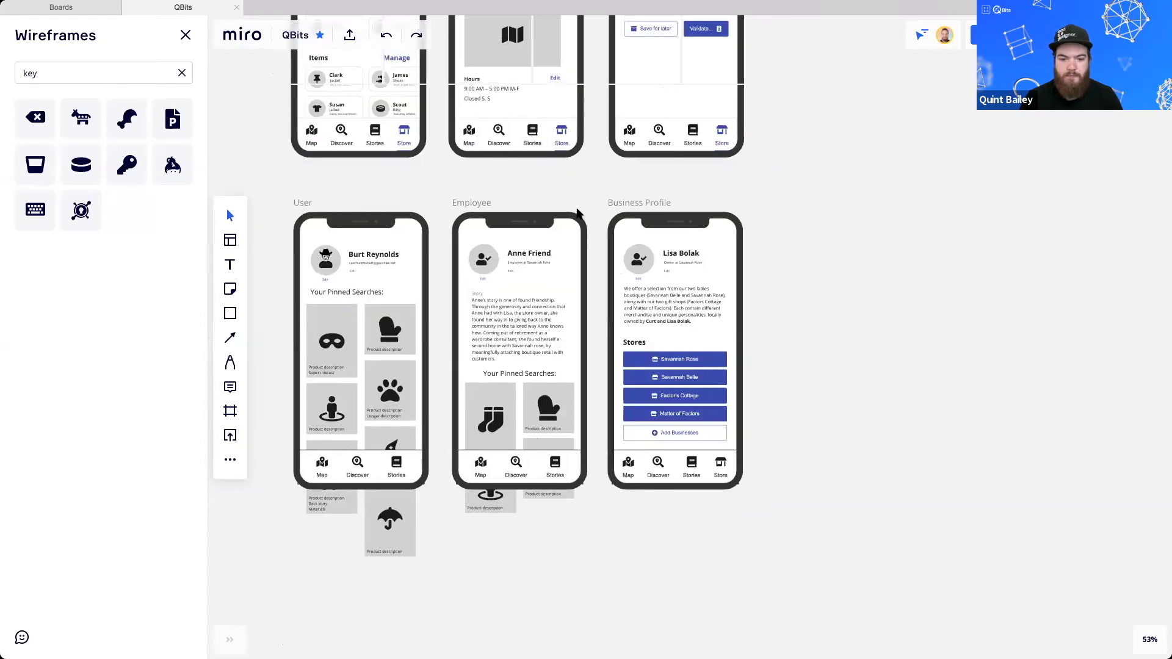
scroll(590, 343, "up", 2)
Review the whole wireframe set together with its mind map from an overview of the board
scroll(589, 344, "down", 8)
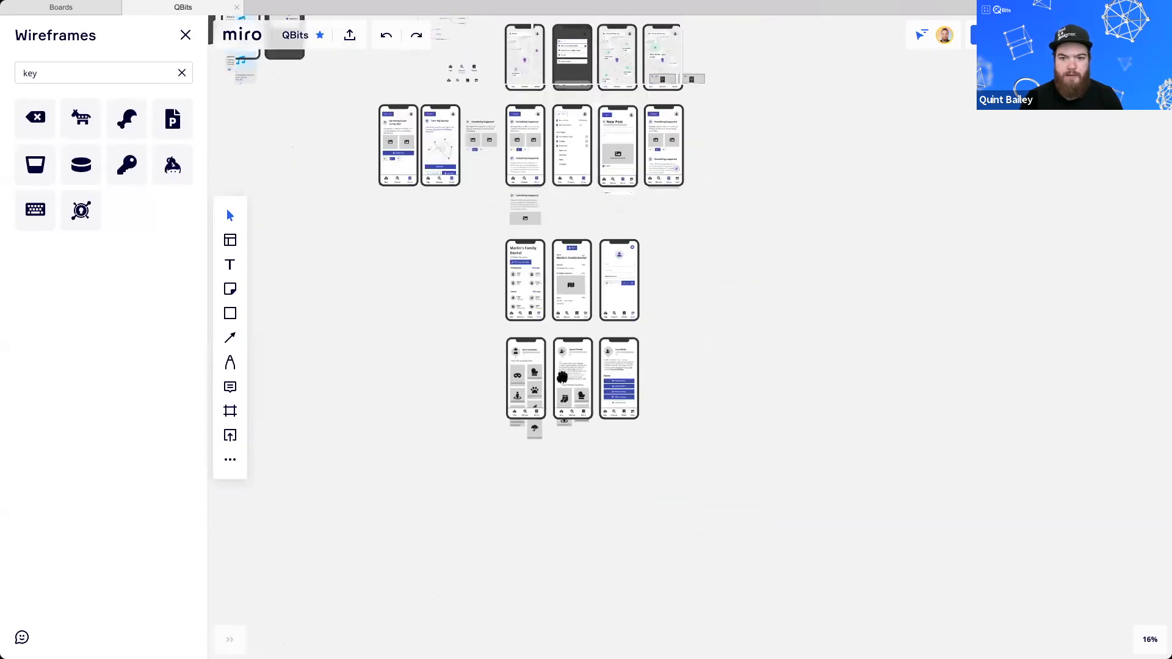
scroll(540, 371, "down", 4)
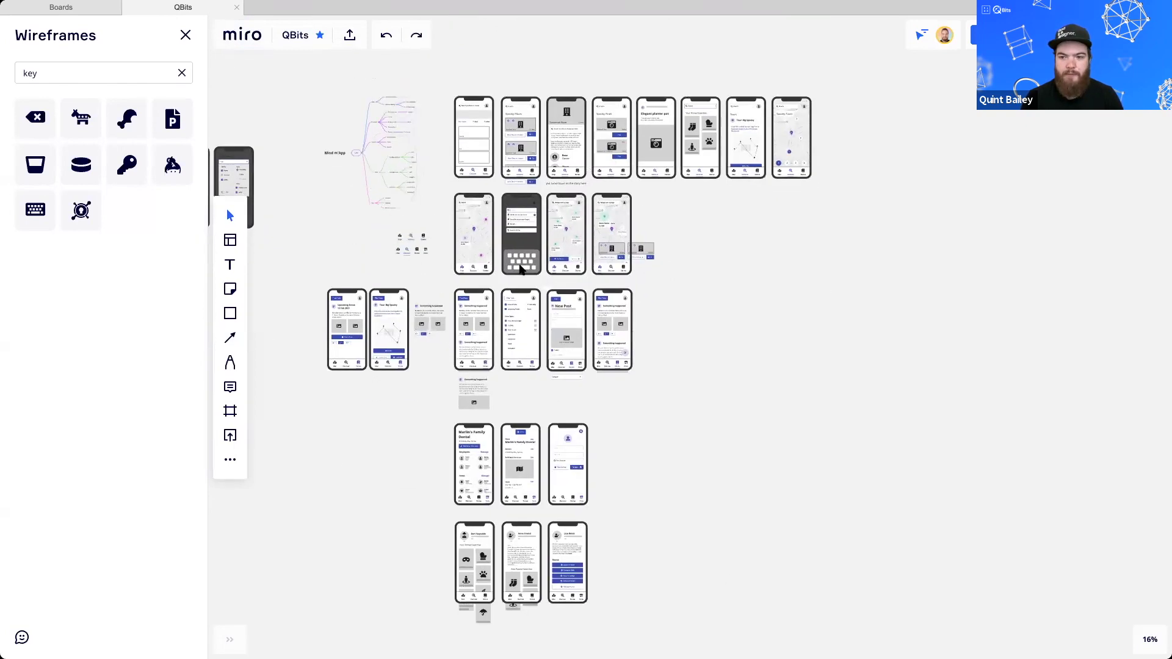
scroll(530, 308, "left", 2)
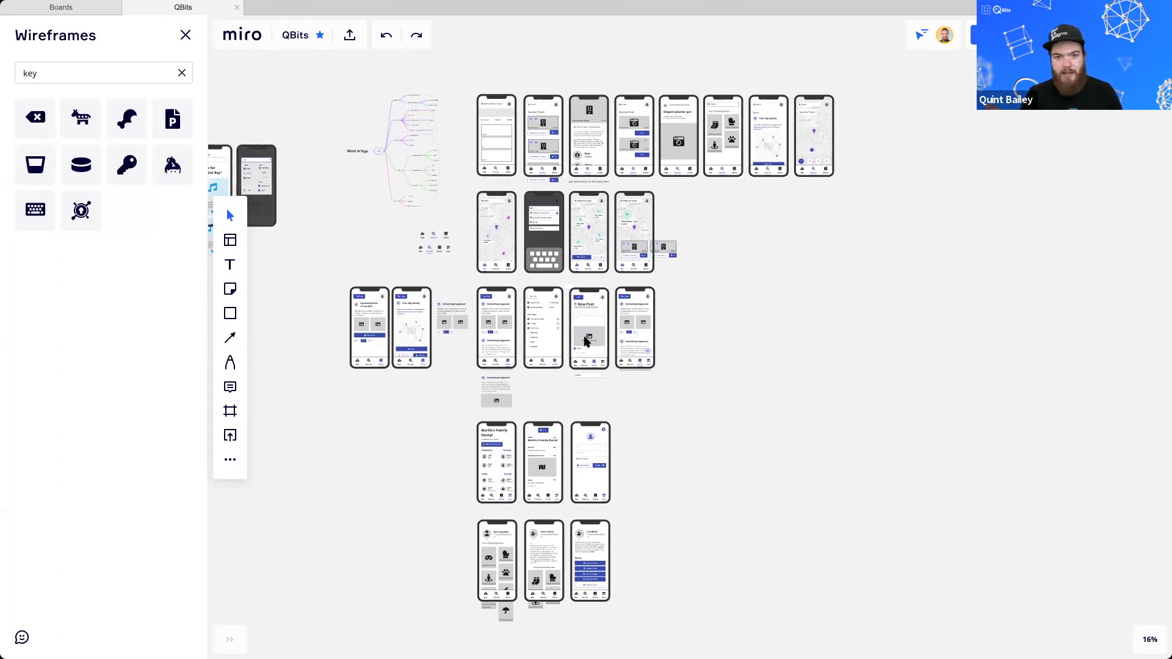
left_click_drag(554, 374, 579, 372)
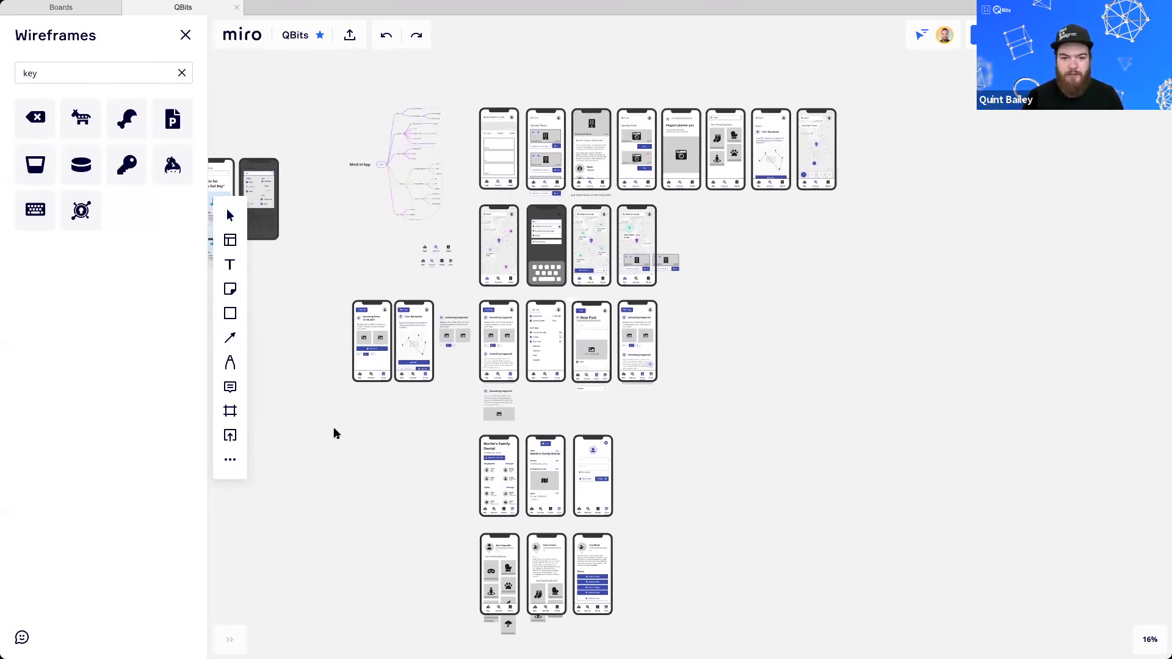
left_click_drag(419, 410, 705, 445)
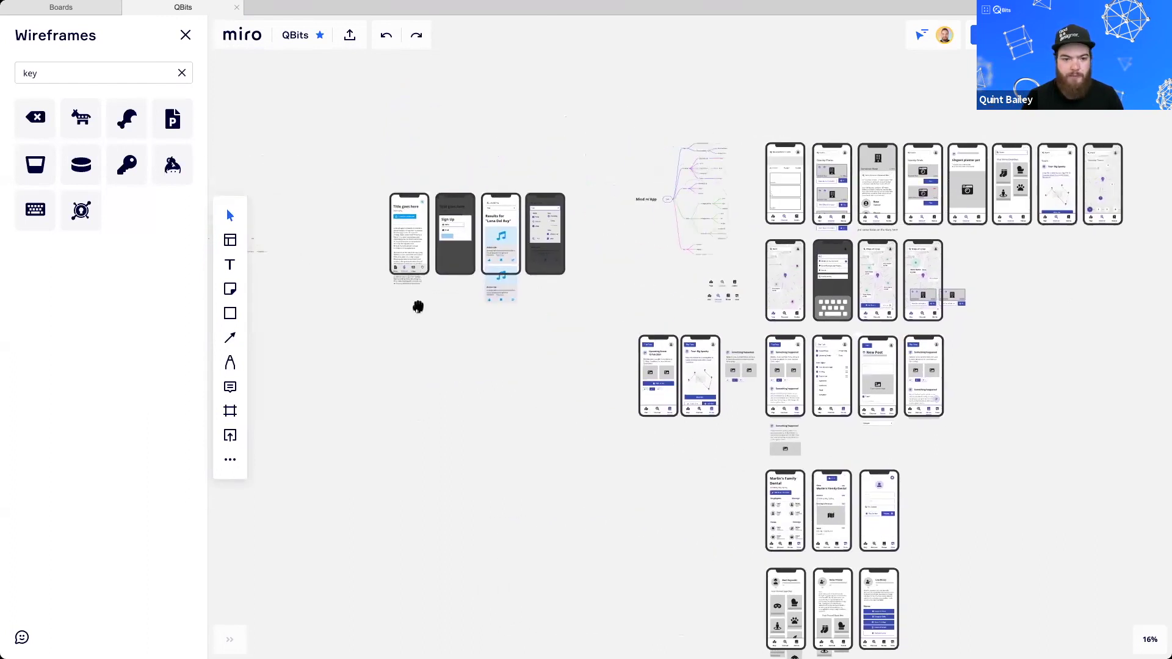
Examine the Squares mind map and its main branches: settings, events, journal, tour and find
left_click_drag(418, 308, 714, 342)
scroll(458, 241, "left", 3)
scroll(458, 240, "up", 4)
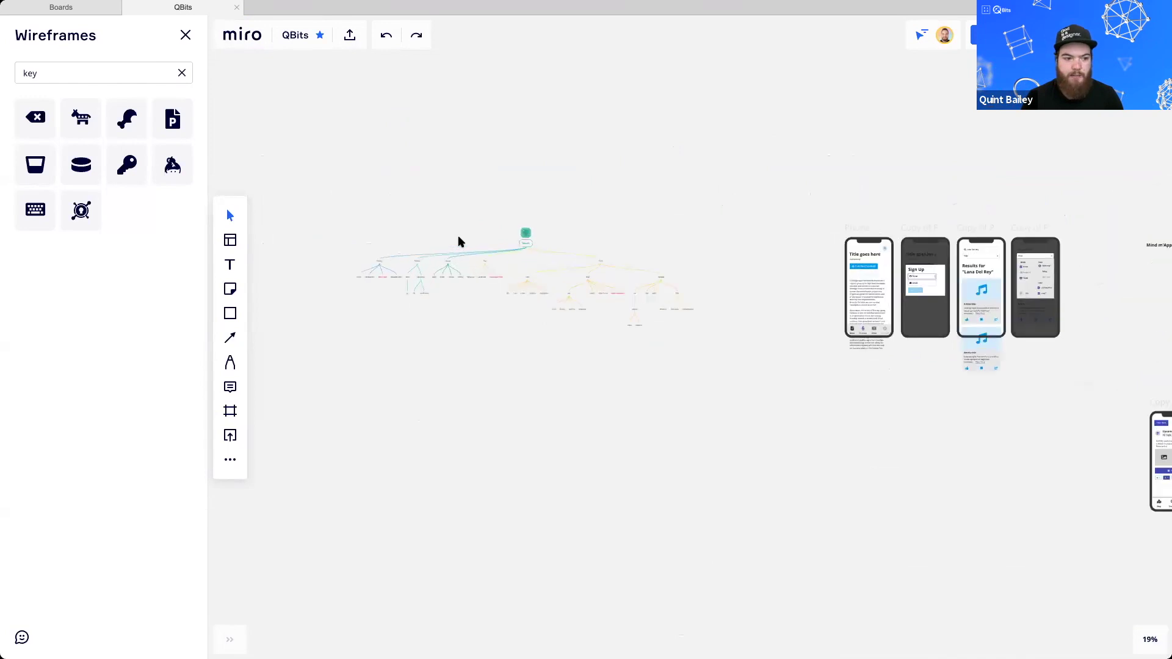
scroll(489, 317, "up", 5)
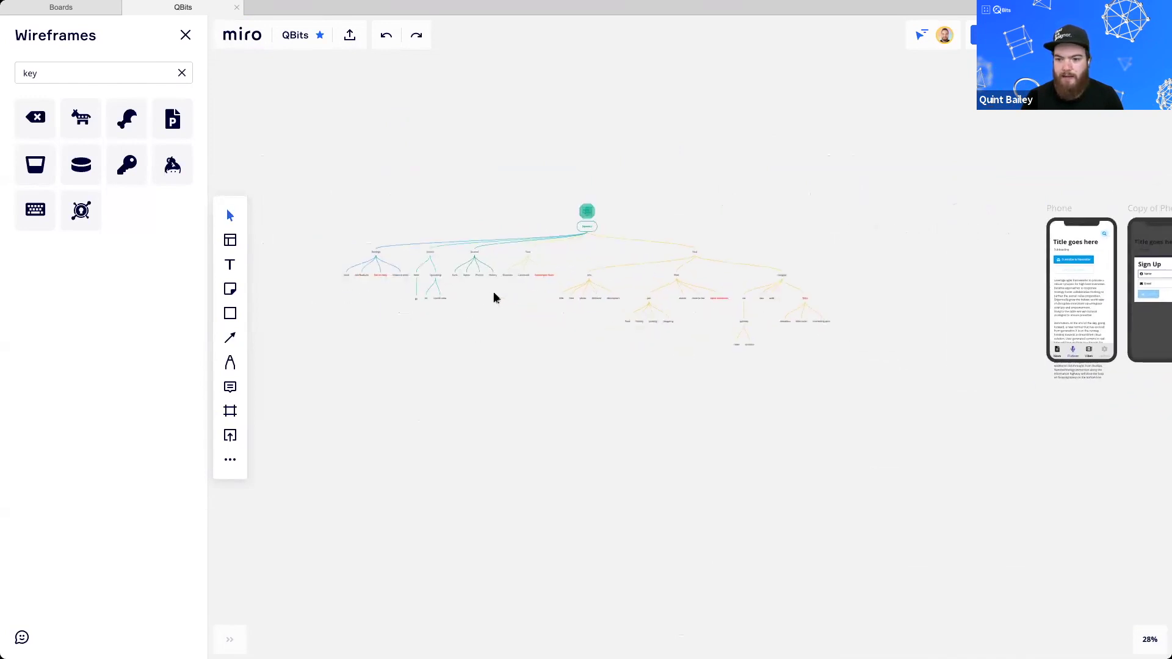
scroll(497, 314, "up", 2)
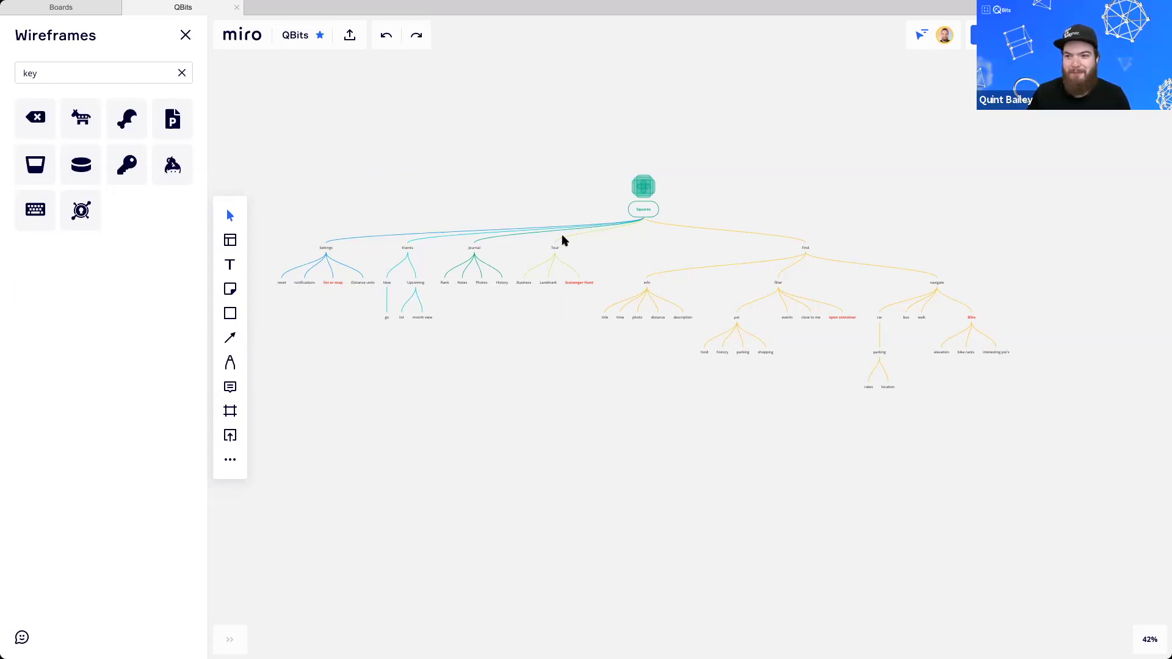
mouse_move(537, 281)
left_mouse_down()
mouse_move(512, 313)
mouse_move(540, 300)
left_mouse_up()
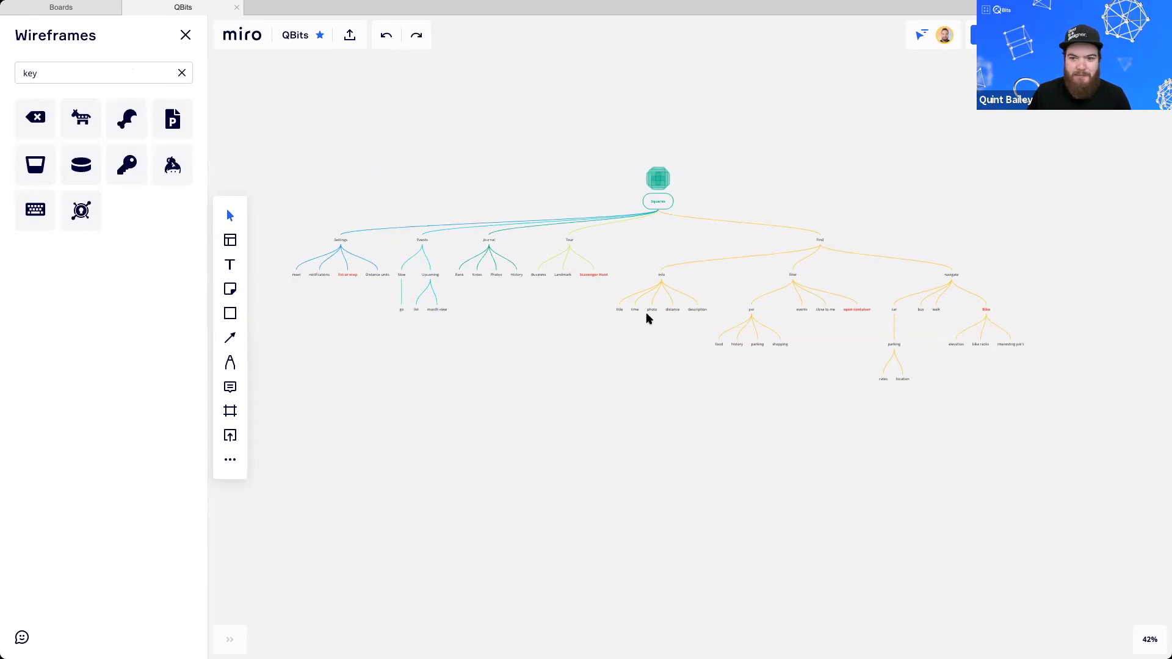
scroll(553, 253, "up", 1)
scroll(627, 239, "up", 1)
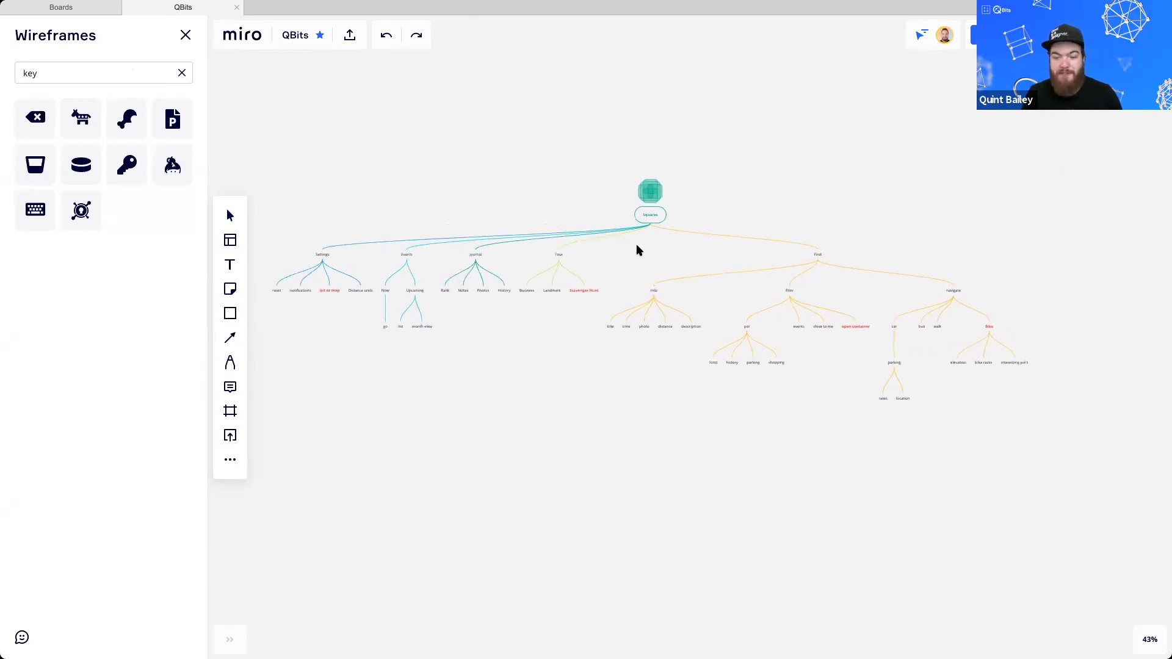
scroll(658, 257, "left", 2)
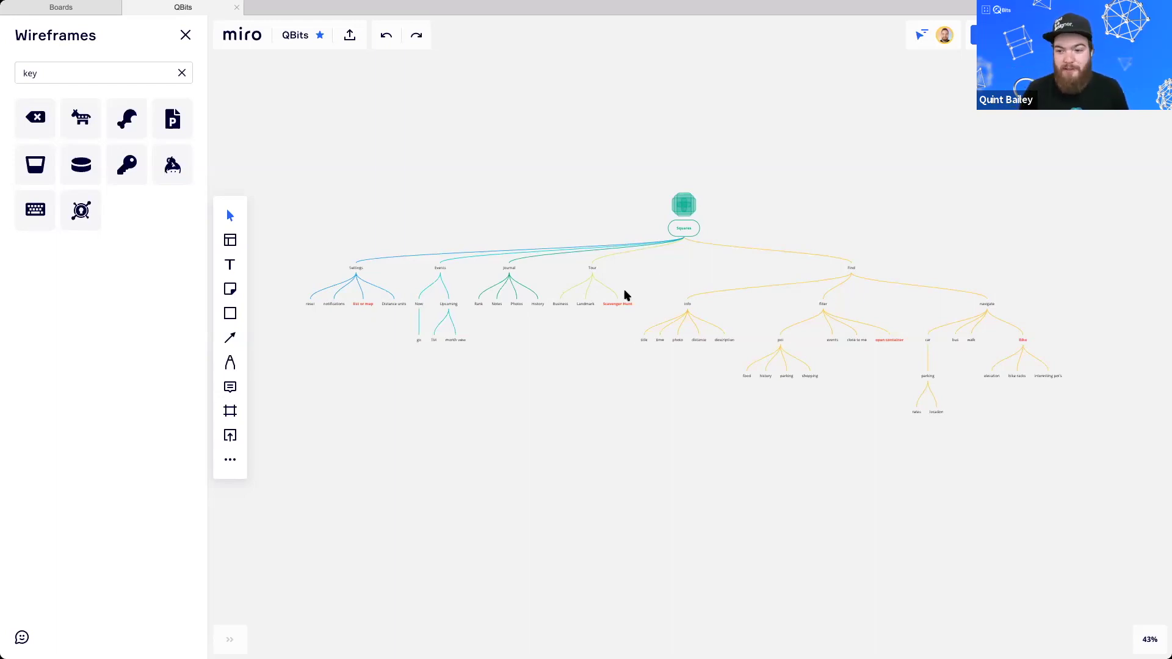
Examine the Find branch of the Squares mind map by selecting all its nodes, and reselect only the Find node
scroll(634, 398, "up", 1)
scroll(739, 325, "right", 2)
scroll(730, 349, "up", 3)
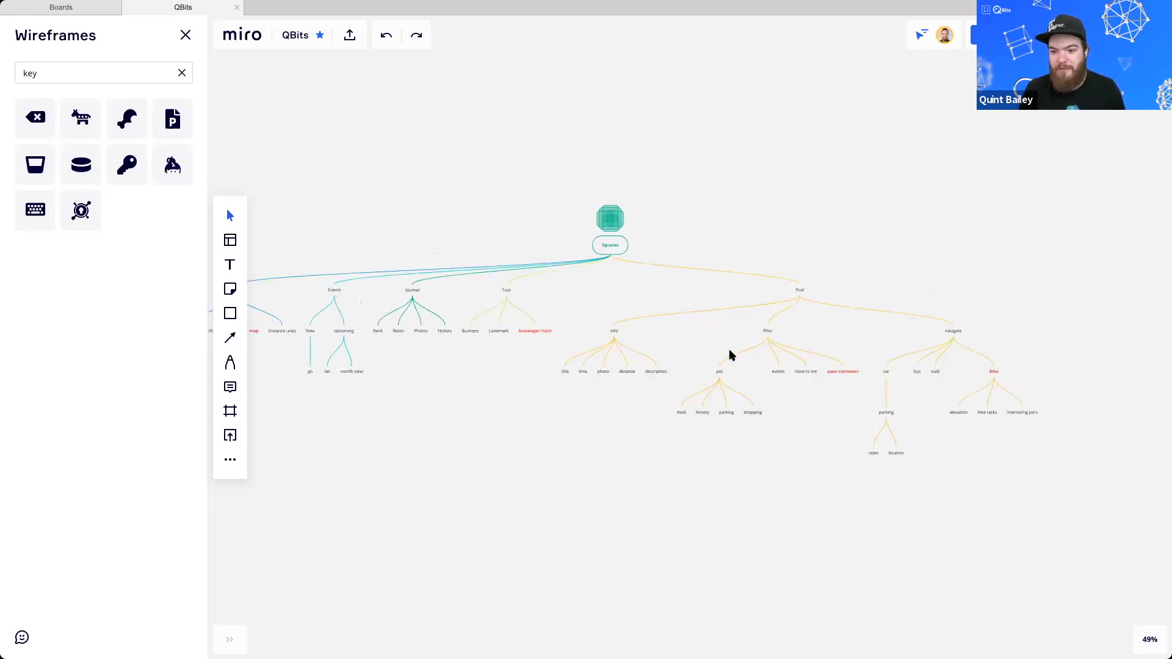
scroll(649, 318, "up", 5)
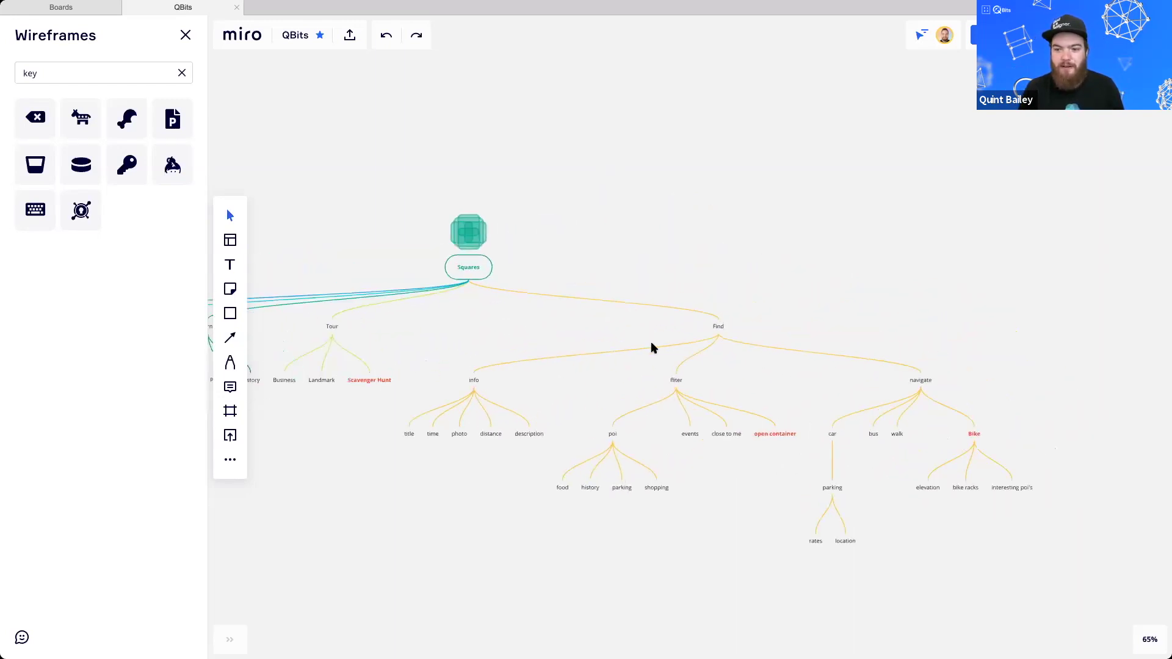
scroll(615, 328, "down", 3)
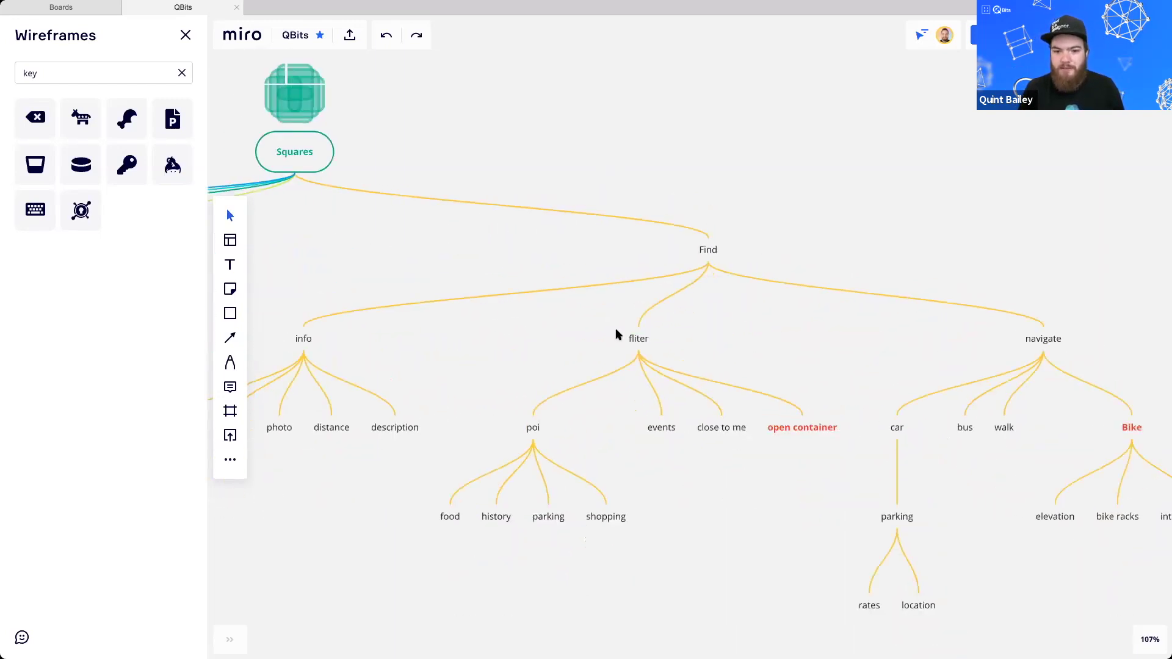
left_click(699, 243)
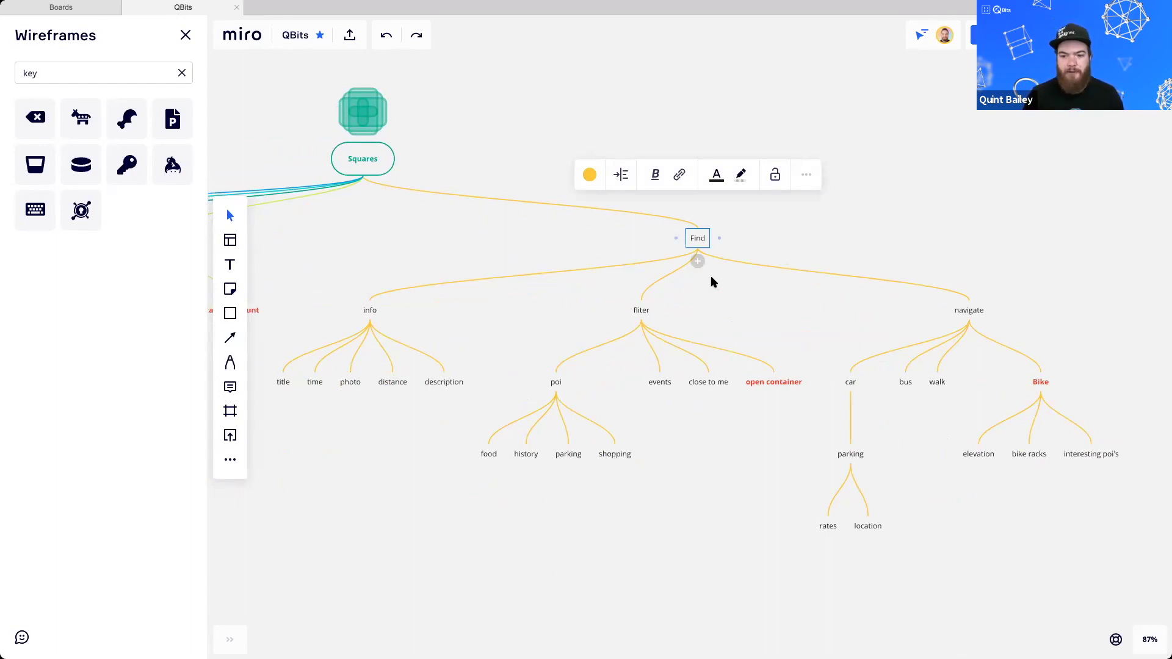
left_click_drag(1143, 575, 267, 274)
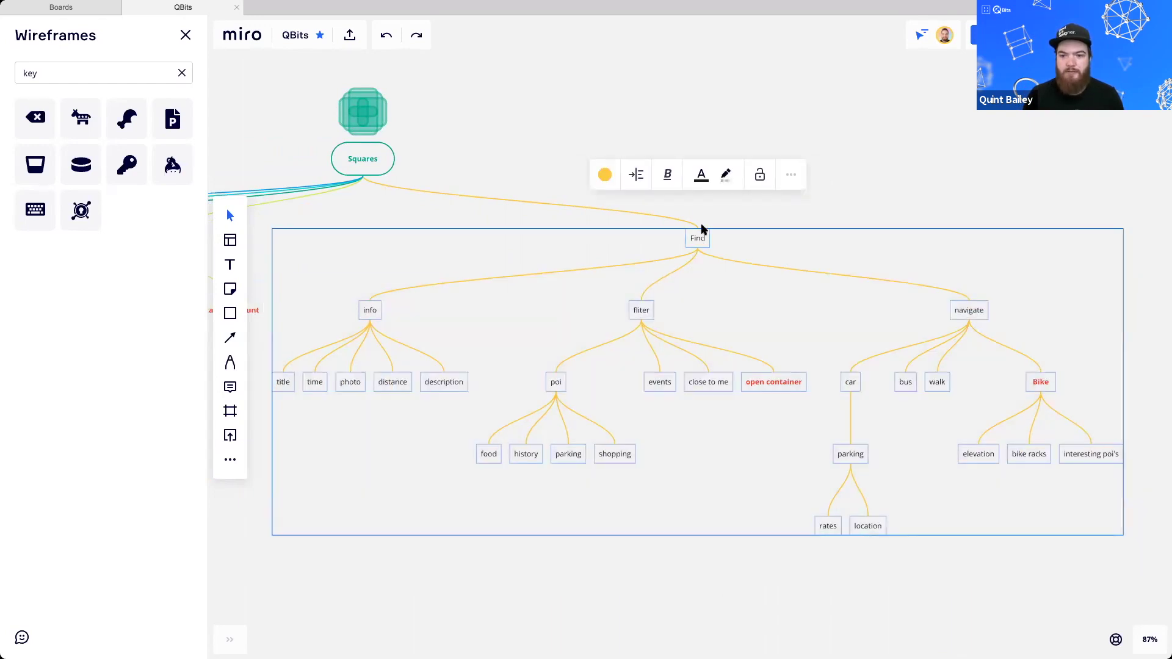
left_click(702, 232)
left_click(696, 238)
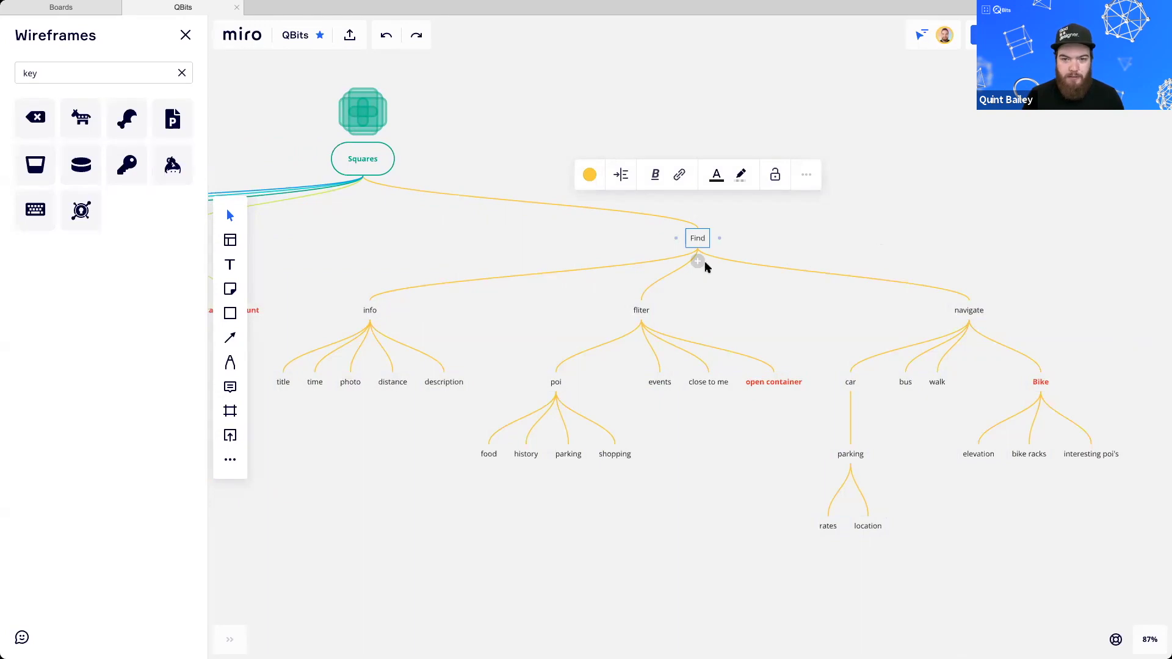
Examine the Tour branch of the Squares mind map by selecting all its nodes, and clear the selection
left_click(577, 401)
left_click_drag(379, 294, 742, 292)
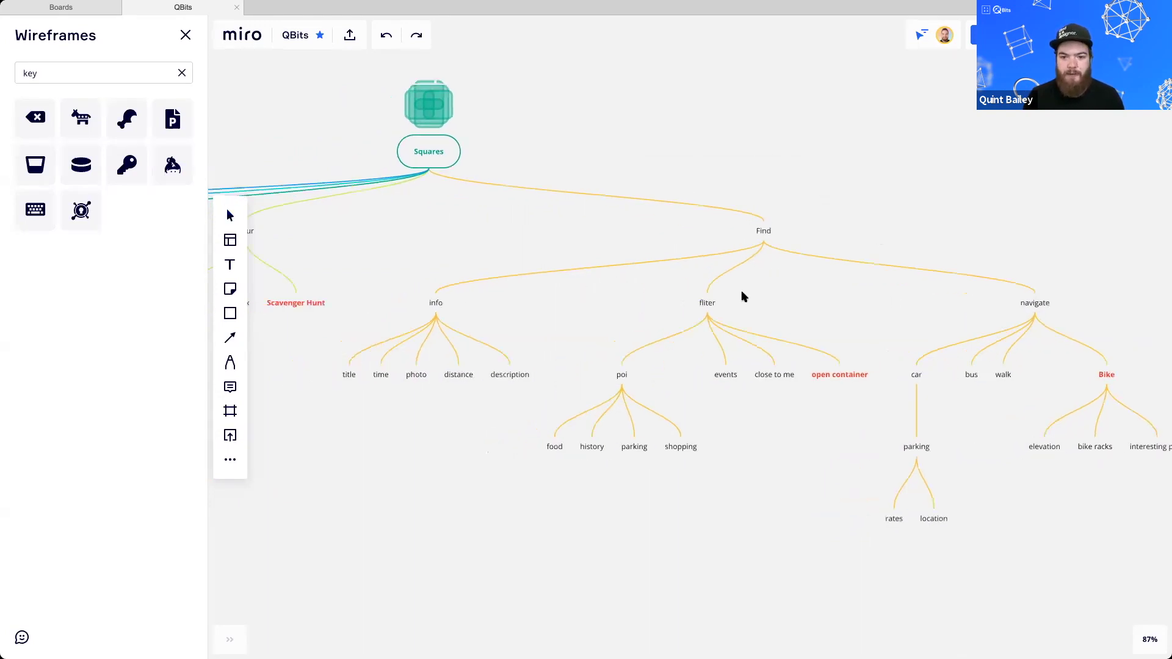
scroll(743, 297, "left", 10)
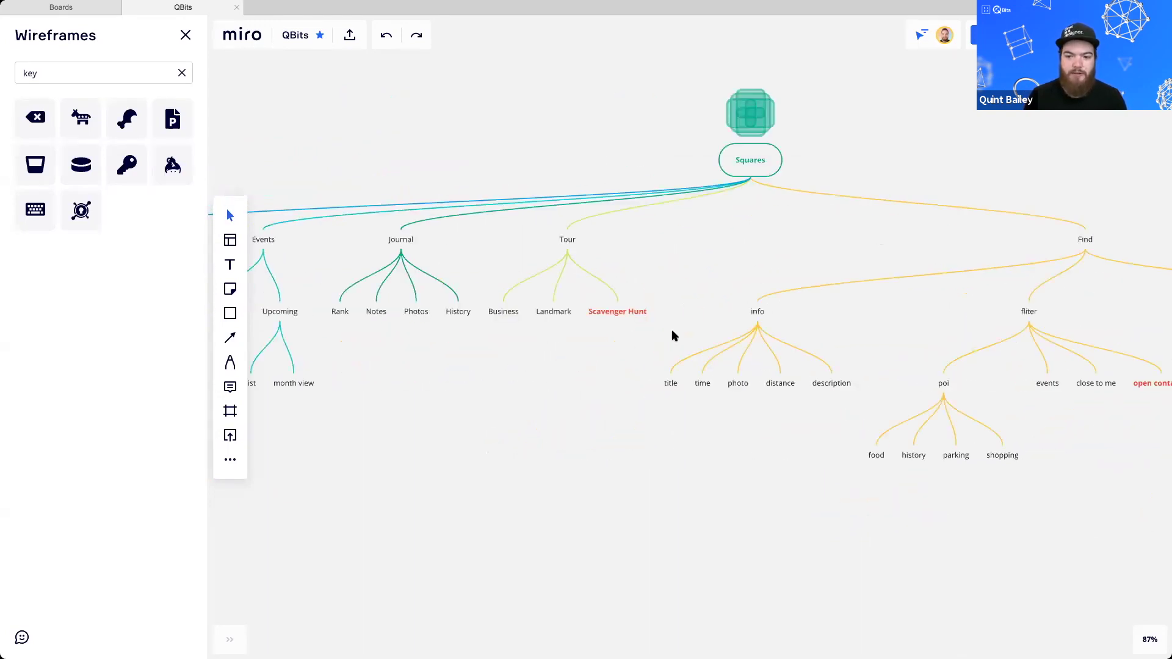
left_click_drag(671, 331, 475, 225)
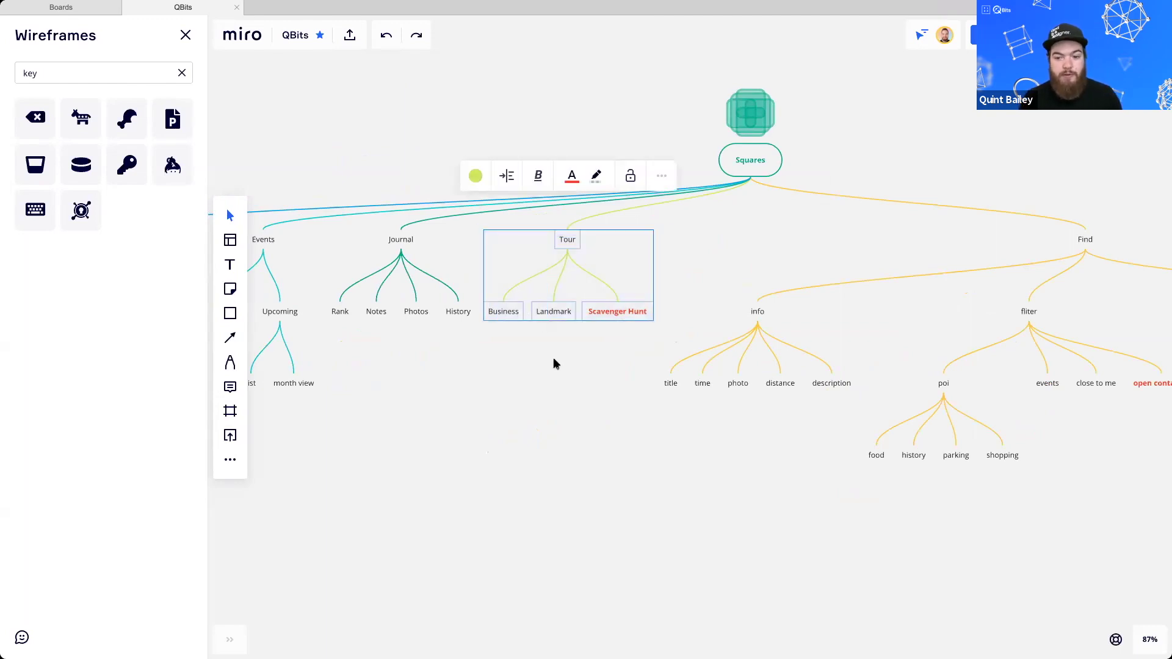
left_click(510, 366)
scroll(522, 360, "up", 1)
scroll(522, 360, "left", 1)
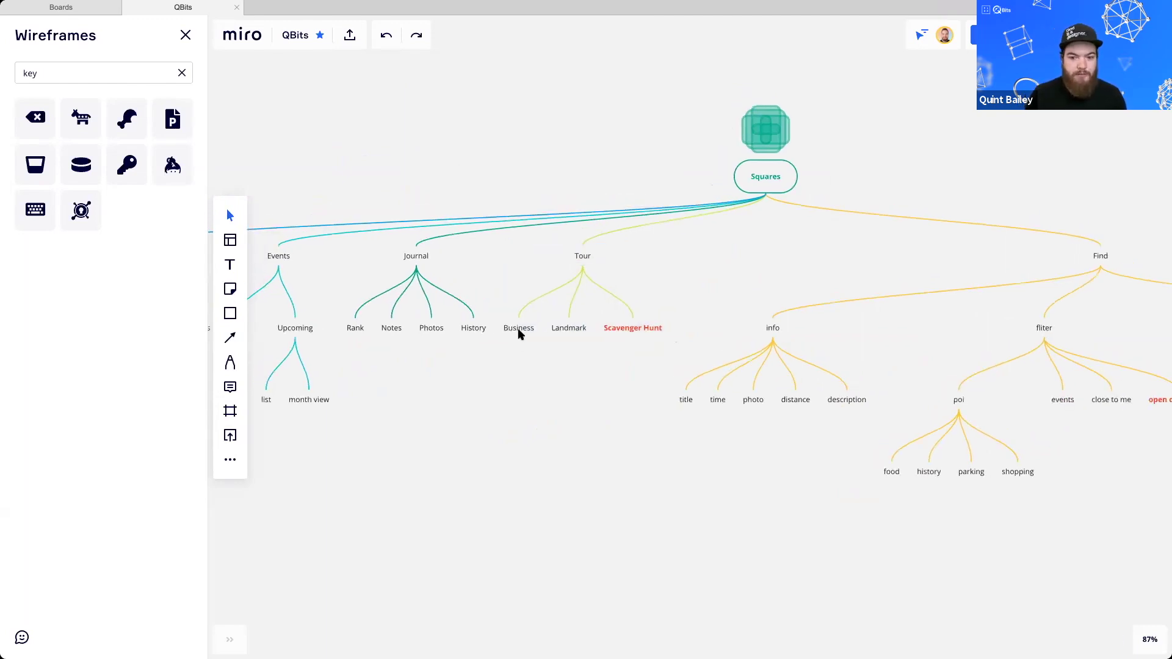
left_click(519, 331)
left_click(519, 366)
scroll(542, 385, "up", 1)
scroll(541, 385, "left", 1)
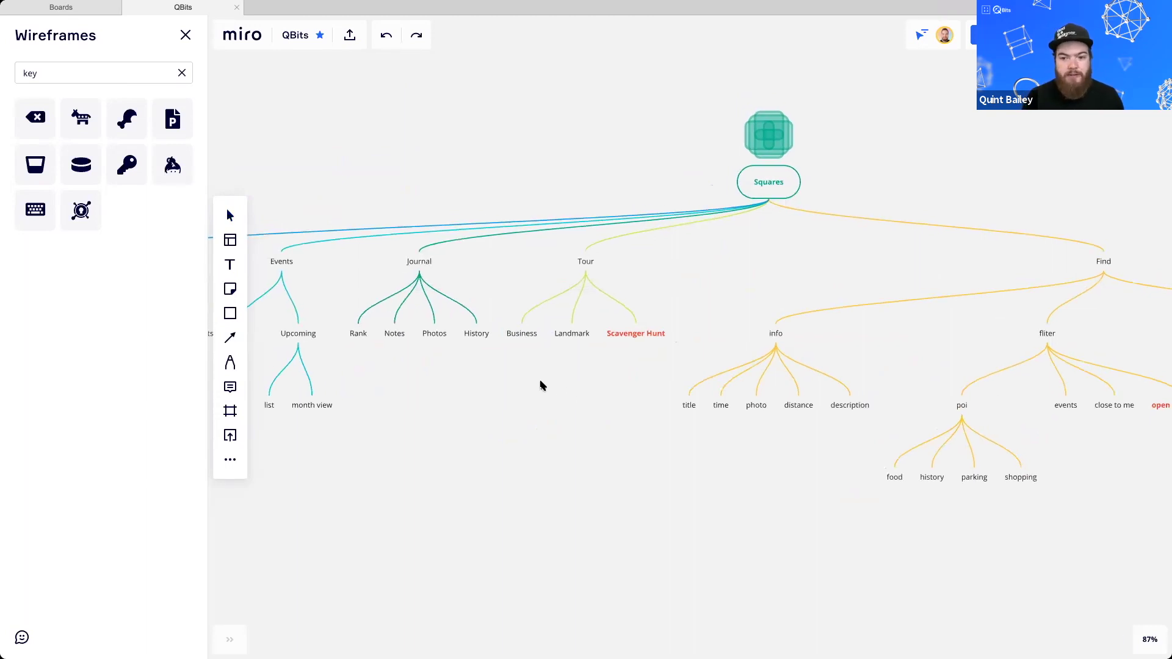
scroll(696, 288, "left", 5)
scroll(696, 288, "up", 1)
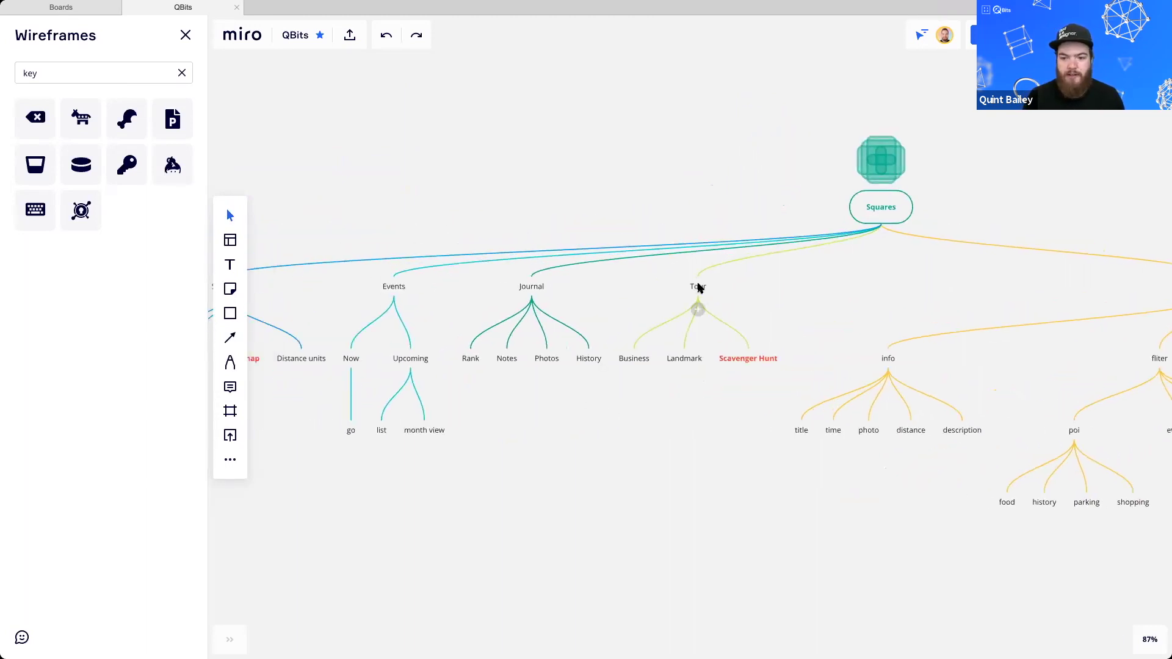
Examine the Journal branch of the mind map by selecting the Journal, History, Notes and Rank nodes in turn
left_click_drag(593, 366, 648, 370)
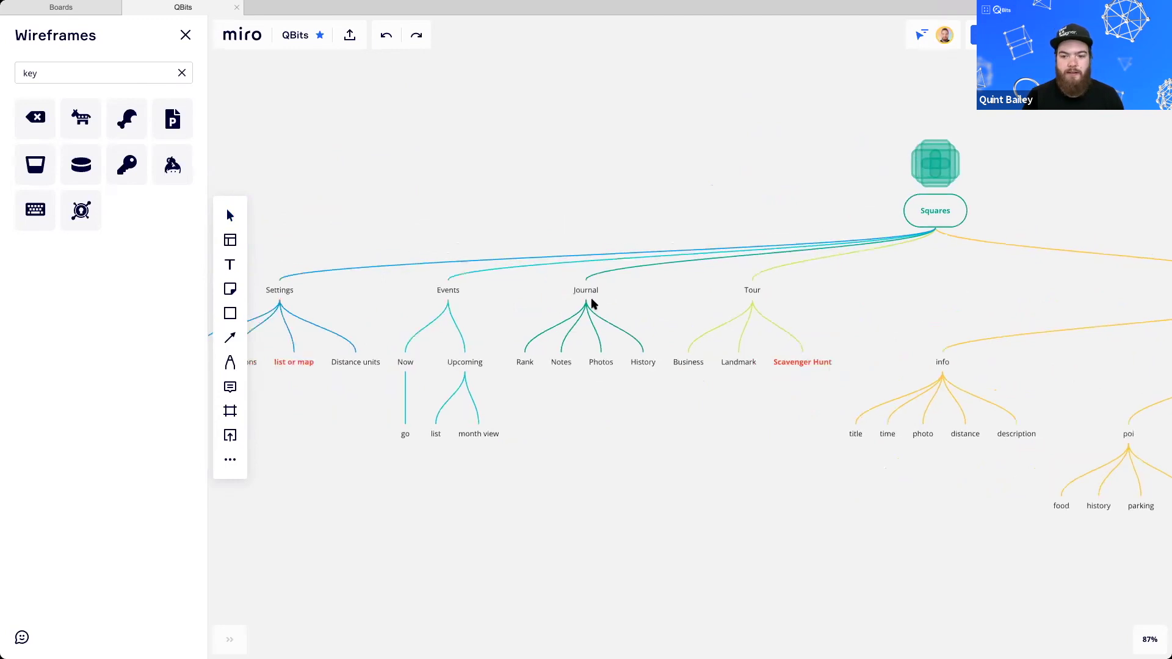
scroll(590, 302, "up", 2)
scroll(557, 304, "up", 2)
left_click(556, 279)
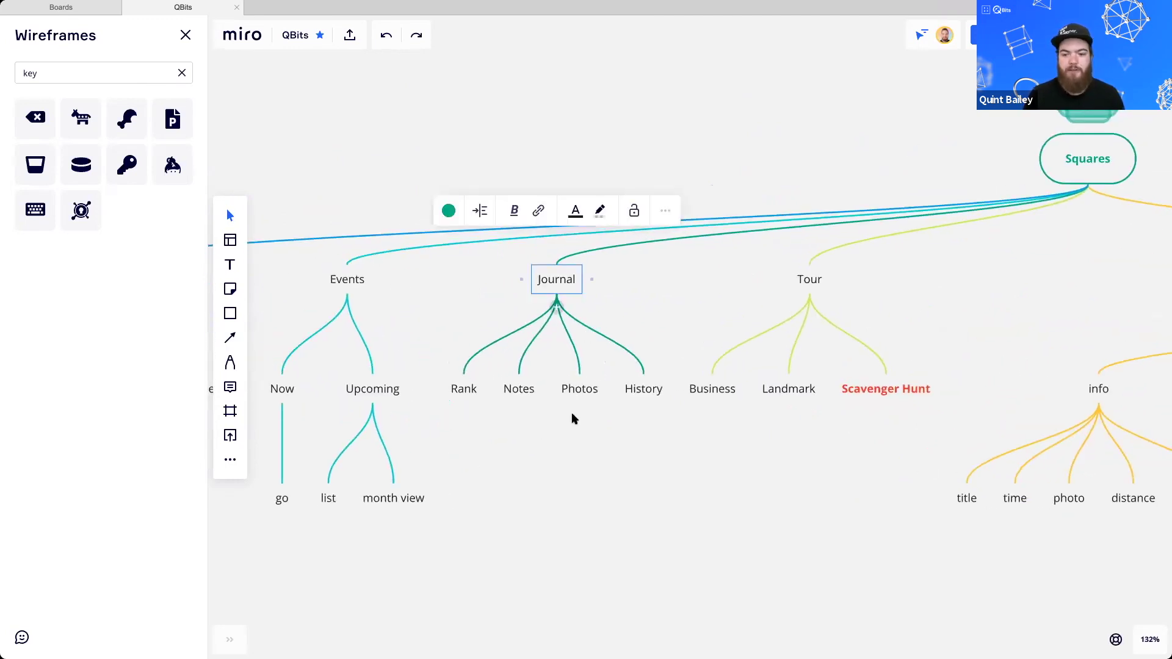
left_click(644, 391)
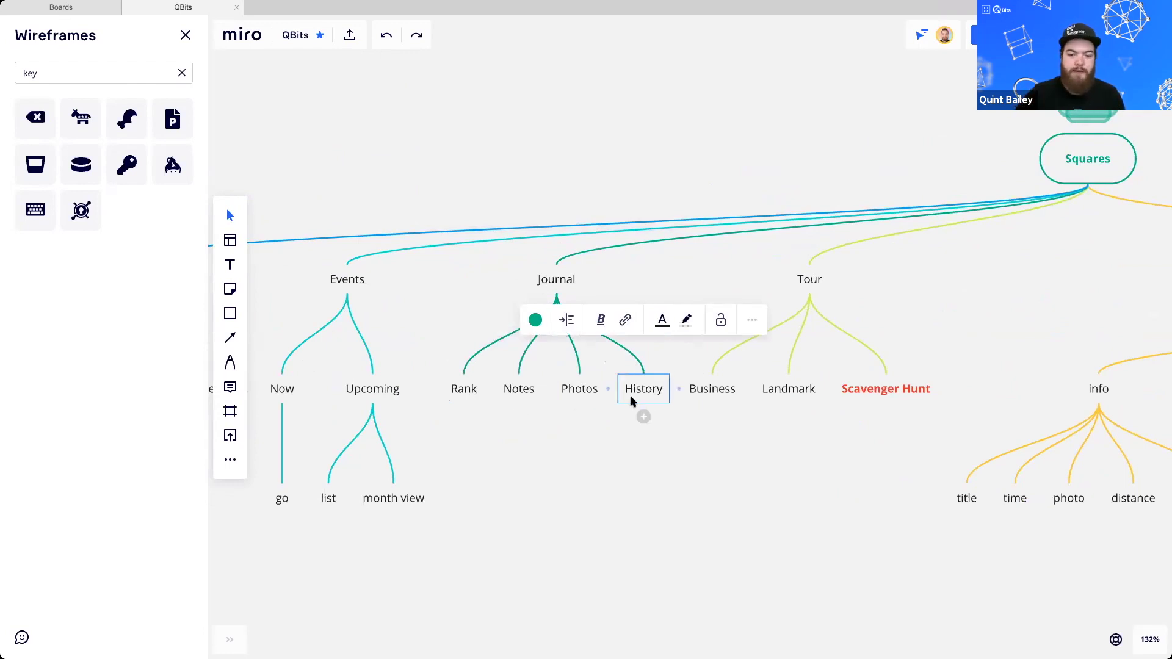
left_click(517, 387)
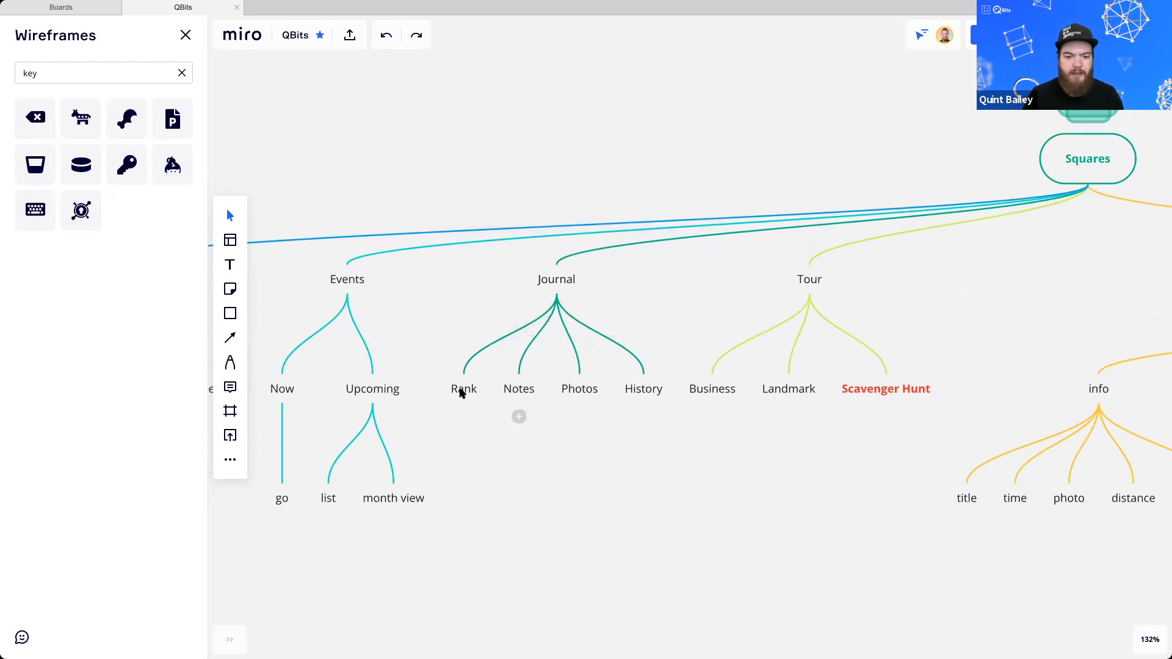
left_click(461, 389)
Examine the Events and Settings branches of the mind map by selecting the nodes of each branch
left_click_drag(438, 447, 673, 444)
left_click_drag(485, 264, 687, 534)
left_click(716, 503)
left_click(581, 284)
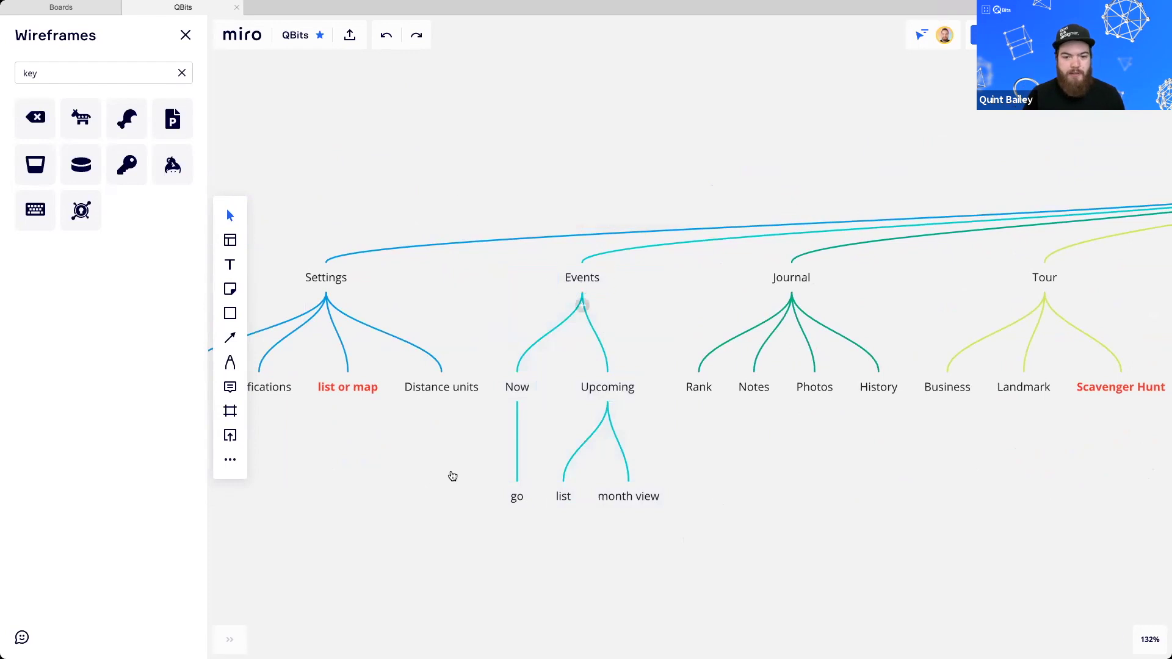
left_click_drag(390, 431, 609, 470)
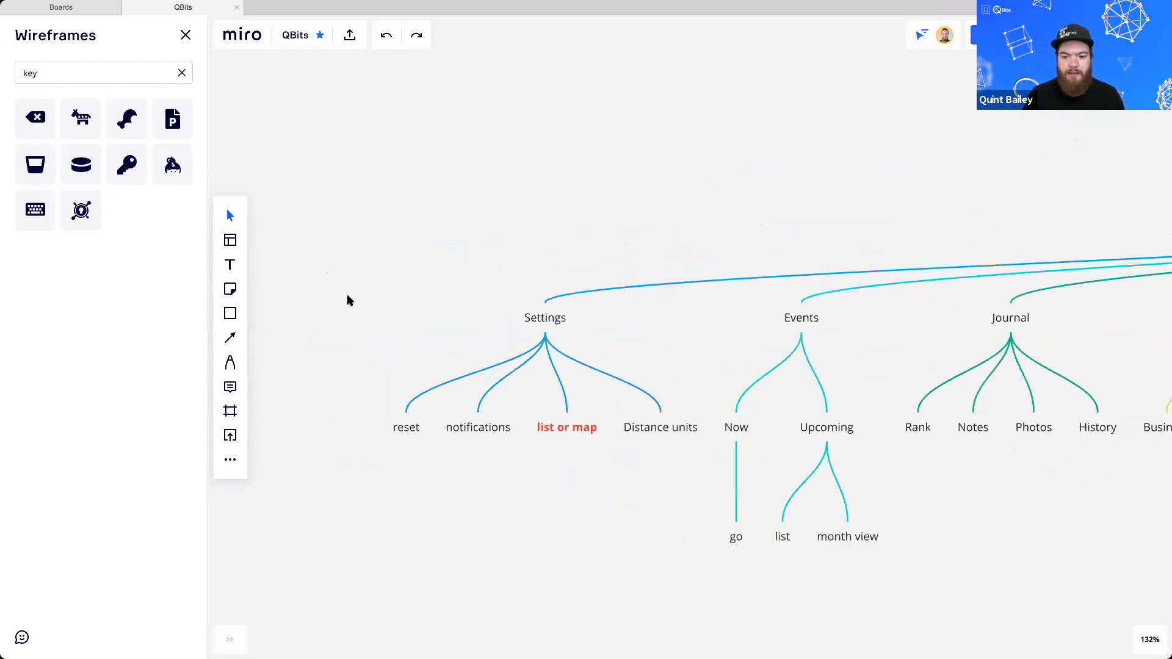
left_click_drag(349, 300, 498, 448)
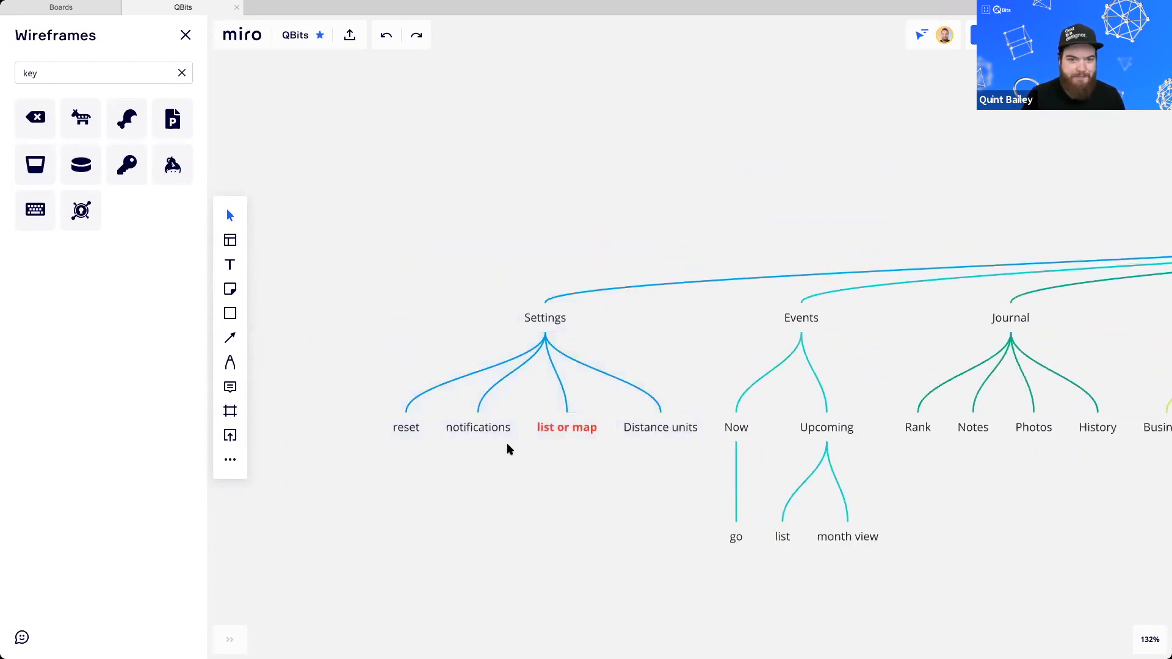
left_click_drag(733, 459, 416, 374)
Return to the Find branch and select the Find, info, fliter and navigate nodes one after another
scroll(578, 421, "down", 5)
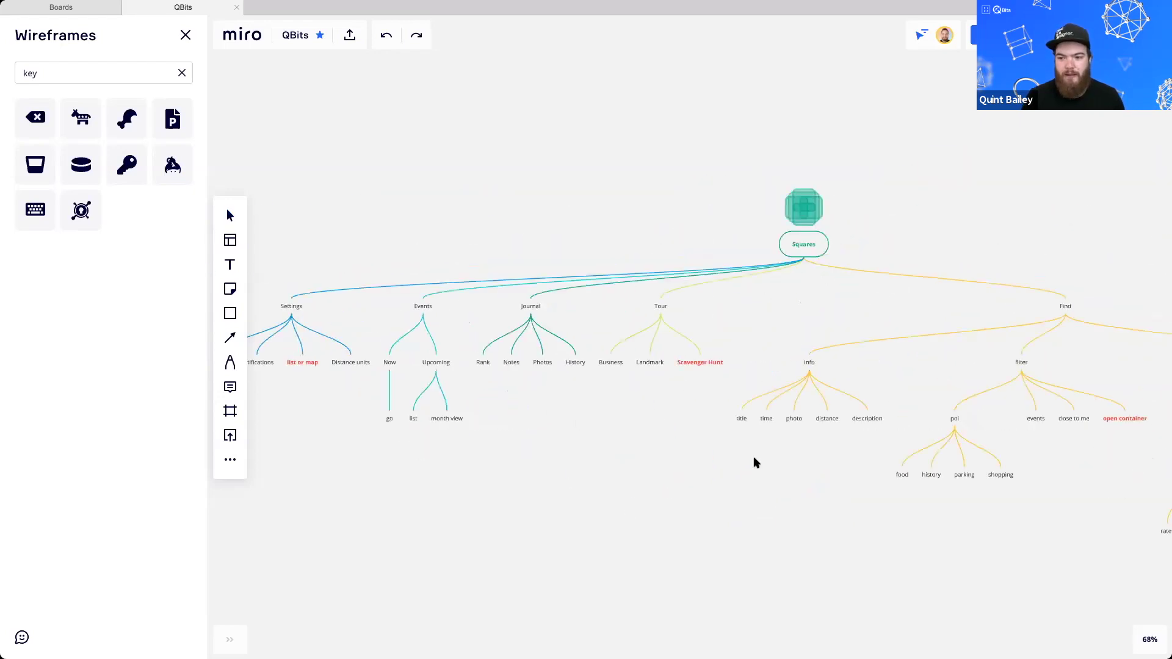
left_click_drag(729, 461, 656, 461)
scroll(635, 460, "right", 6)
scroll(607, 421, "up", 4)
scroll(607, 423, "down", 2)
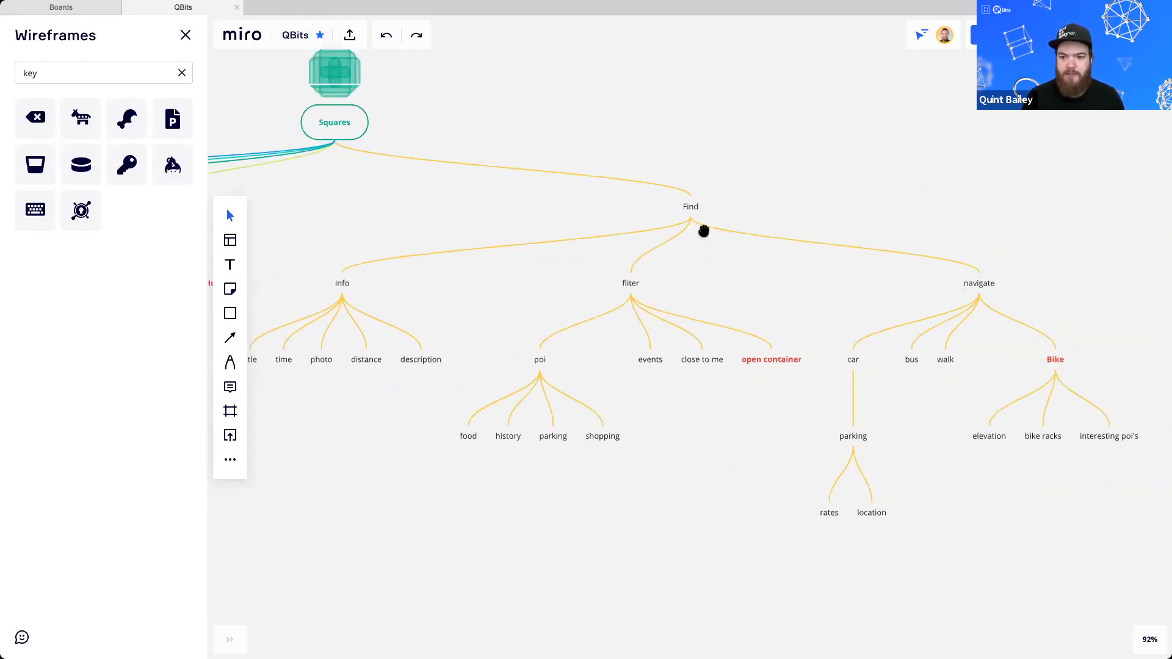
left_click_drag(703, 230, 696, 226)
left_click(682, 204)
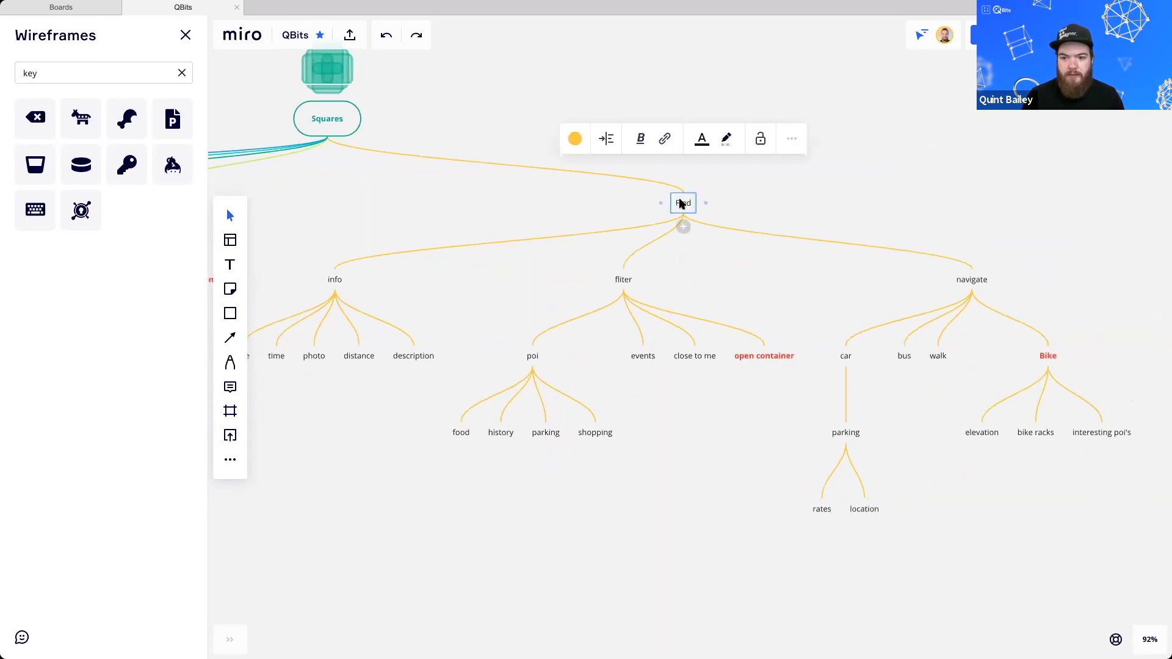
left_click(333, 278)
left_click(622, 279)
left_click(972, 280)
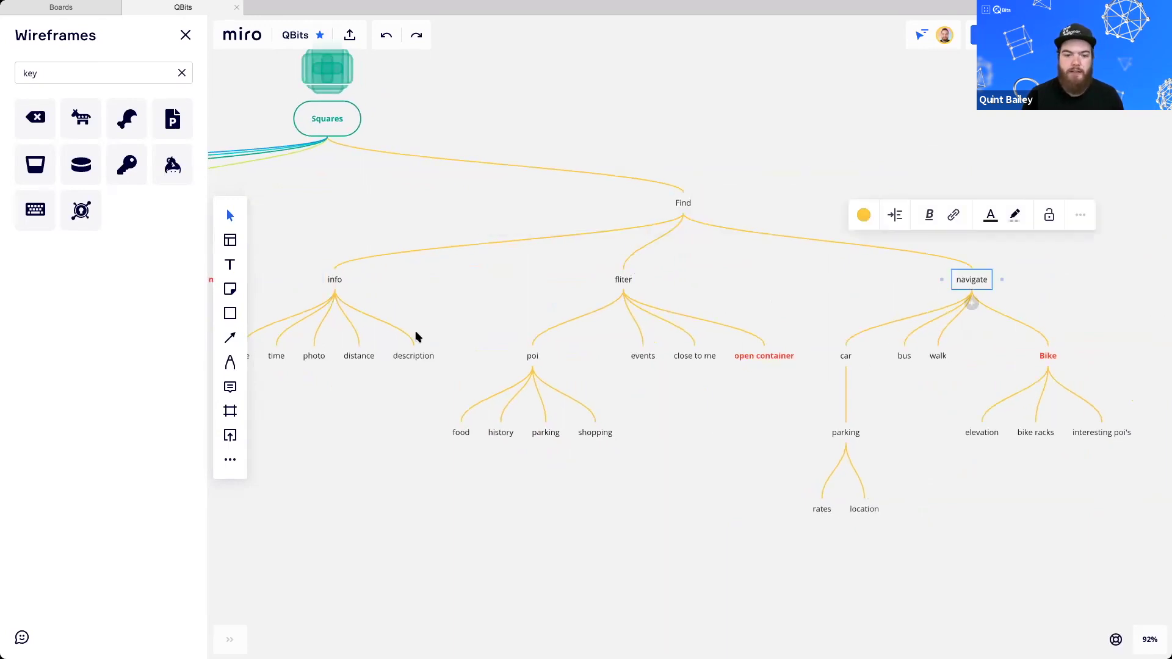
Examine the info node under Find and its title and time child nodes, and clear the selection
left_click(333, 283)
left_click(314, 403)
scroll(341, 384, "left", 3)
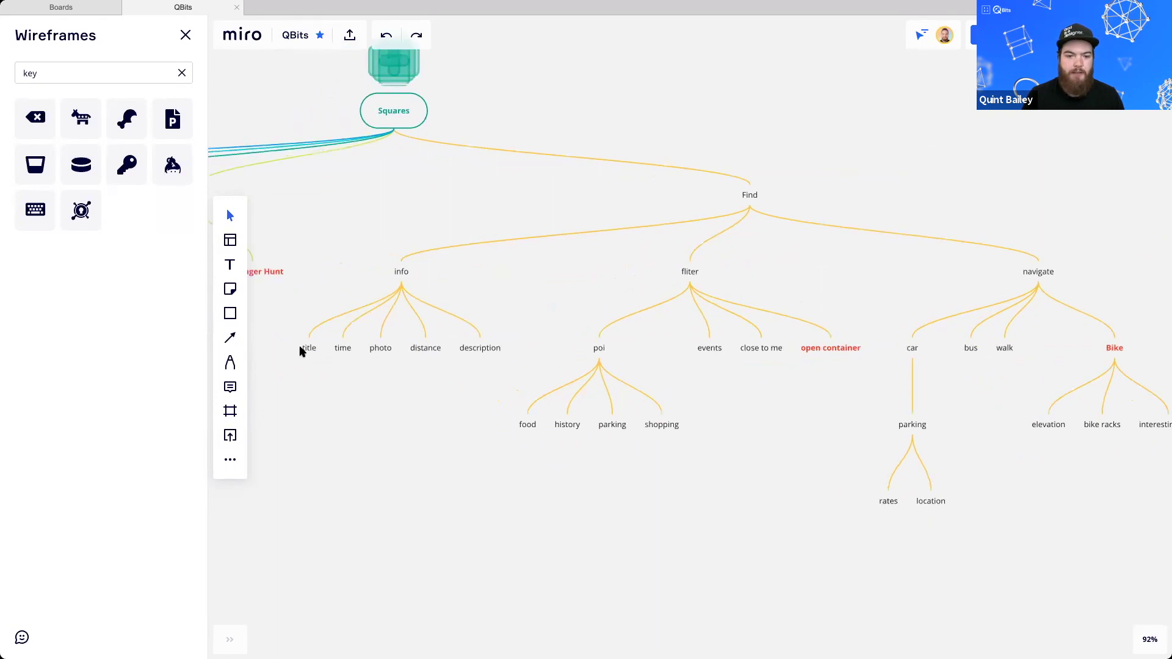
left_click(316, 348)
left_click(350, 348)
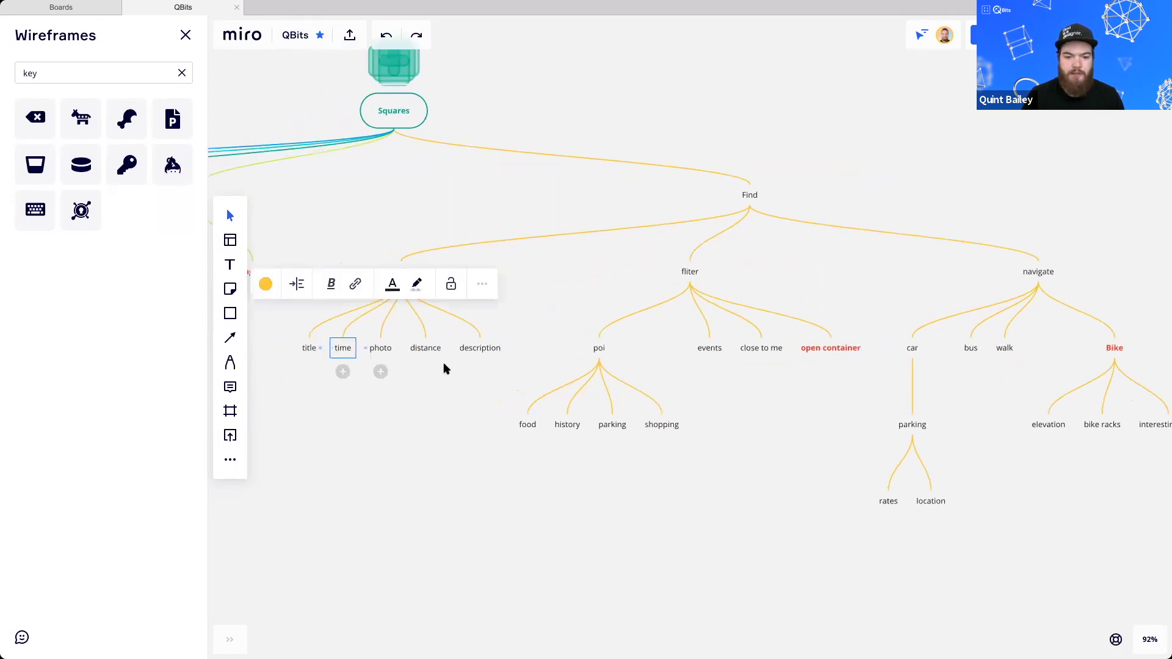
left_click(412, 387)
scroll(411, 386, "up", 3)
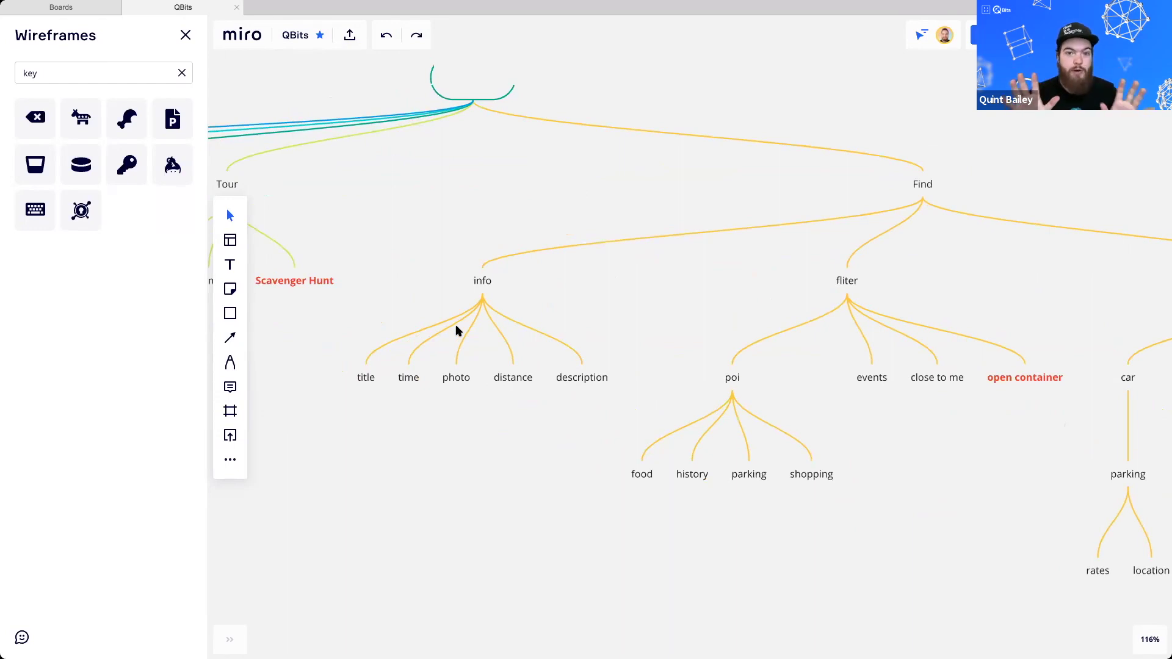
Go through the info child nodes title, time, photo, distance and description in turn, and select the whole row together
left_click(366, 377)
key("Right")
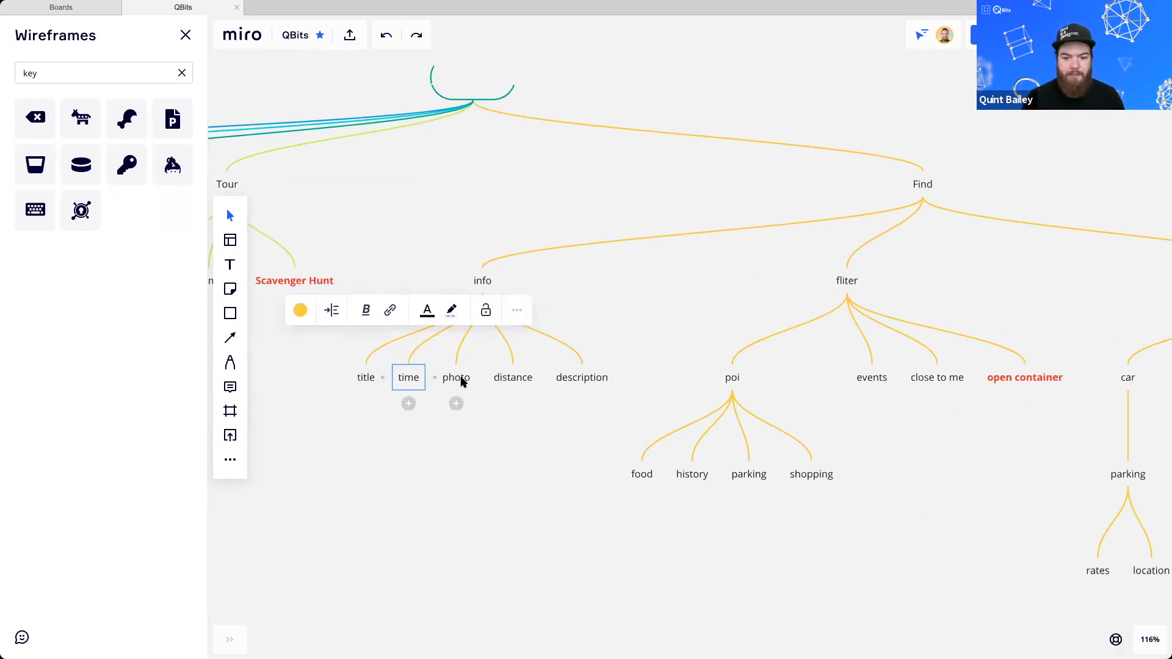
key("Right")
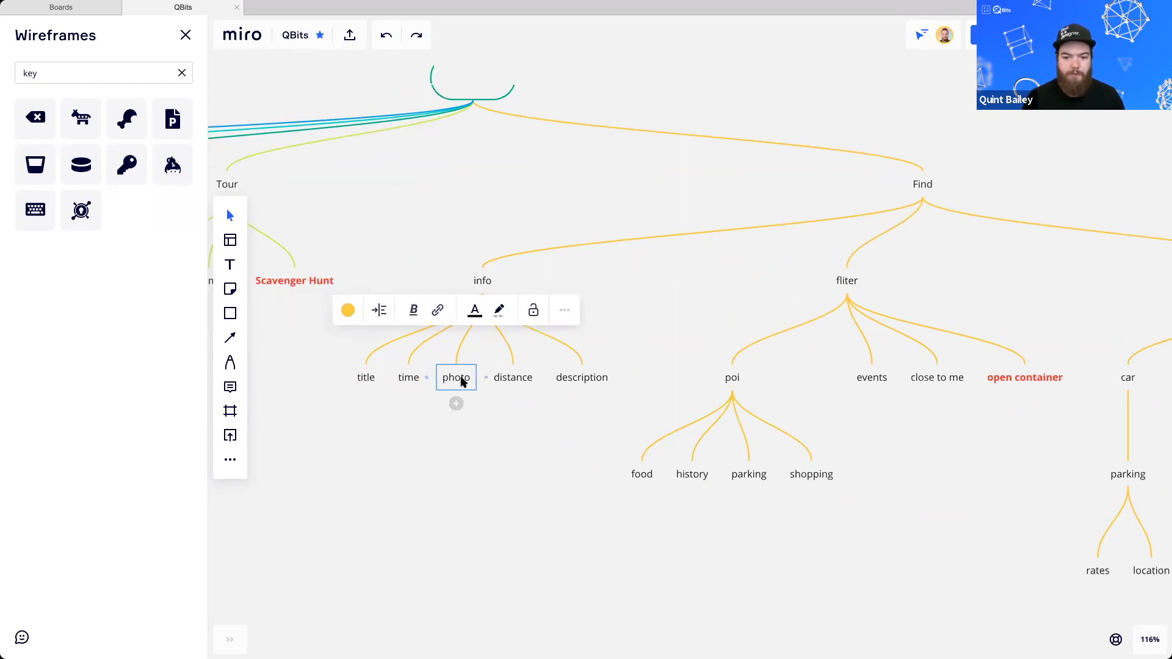
key("Right")
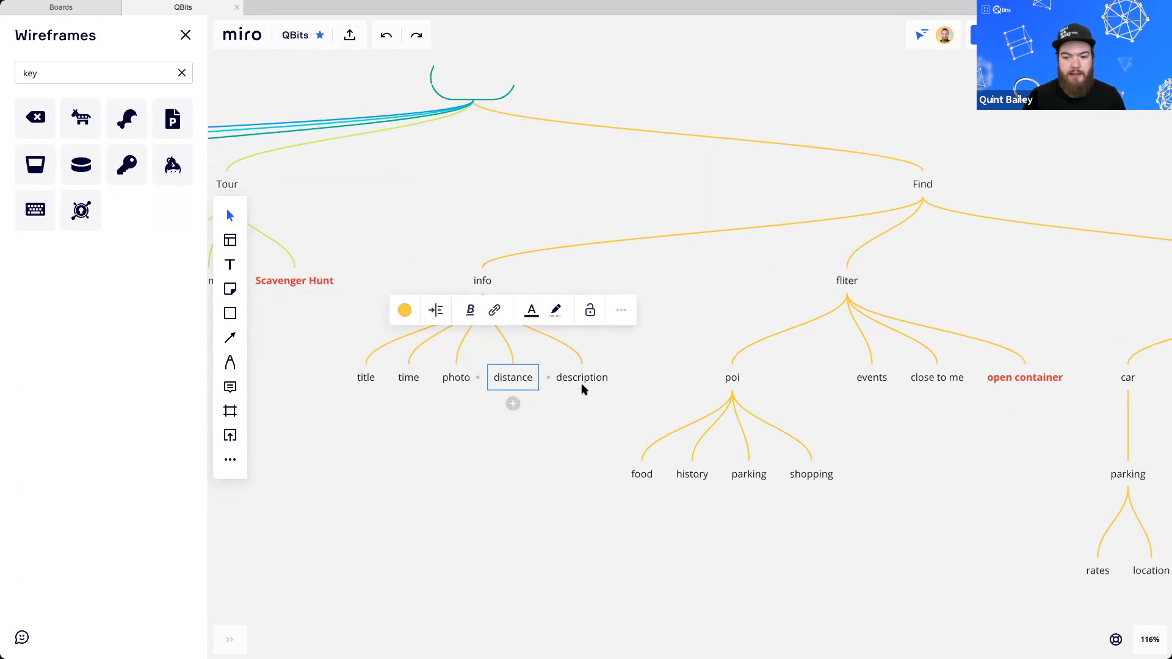
key("Right")
left_click(628, 423)
scroll(628, 423, "right", 1)
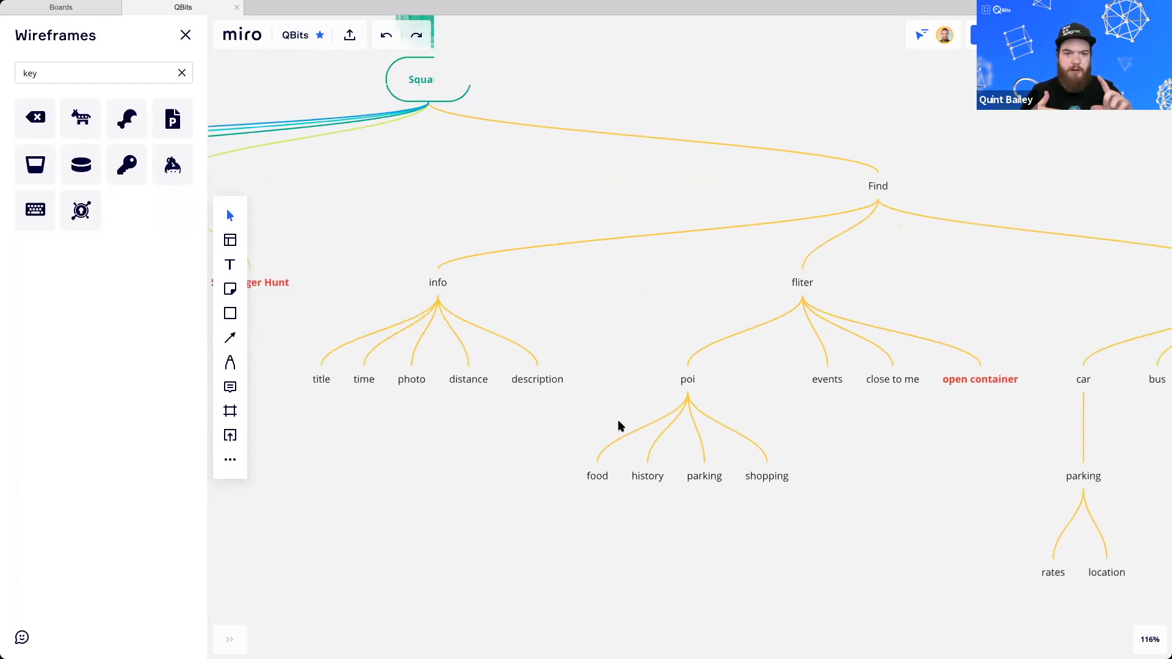
left_click_drag(300, 356, 550, 378)
left_click(364, 440)
Examine the poi group under fliter by selecting its children together, and go through food, history and parking individually
scroll(499, 392, "right", 3)
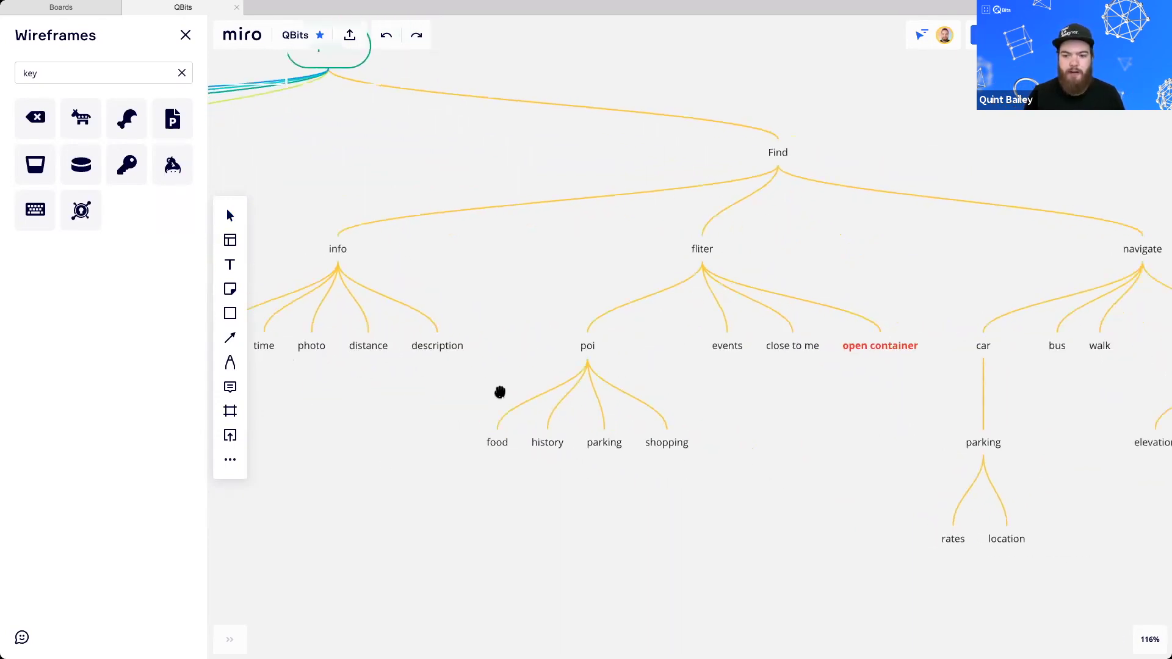
scroll(549, 340, "up", 2)
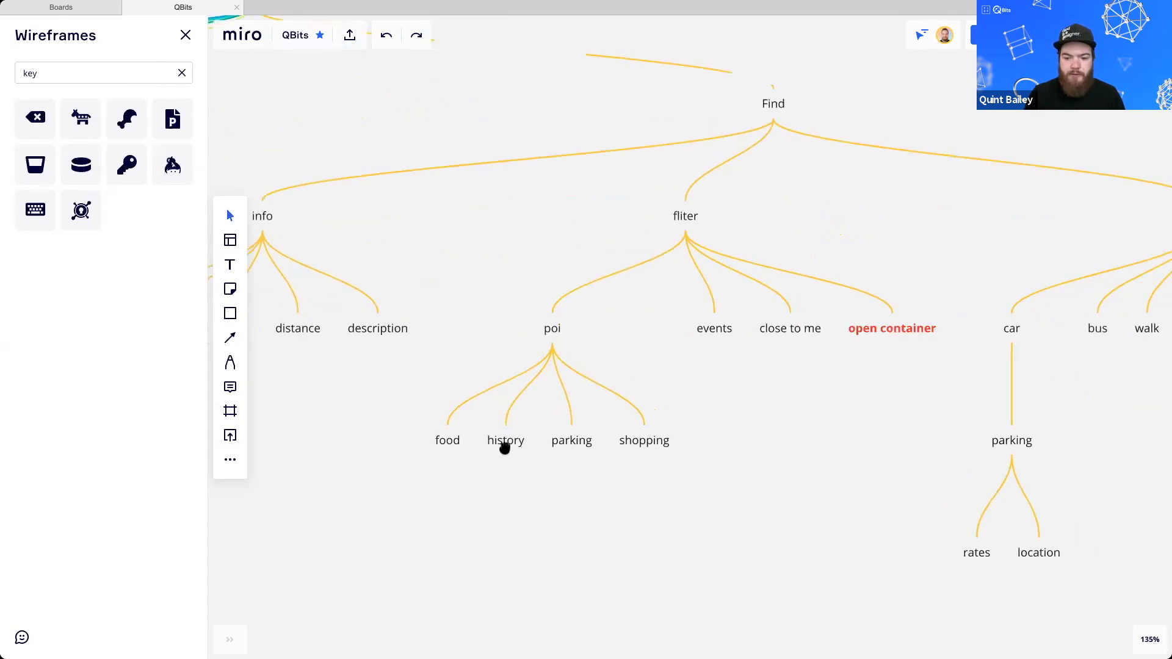
scroll(664, 481, "right", 1)
left_click_drag(701, 506, 399, 404)
left_click(845, 431)
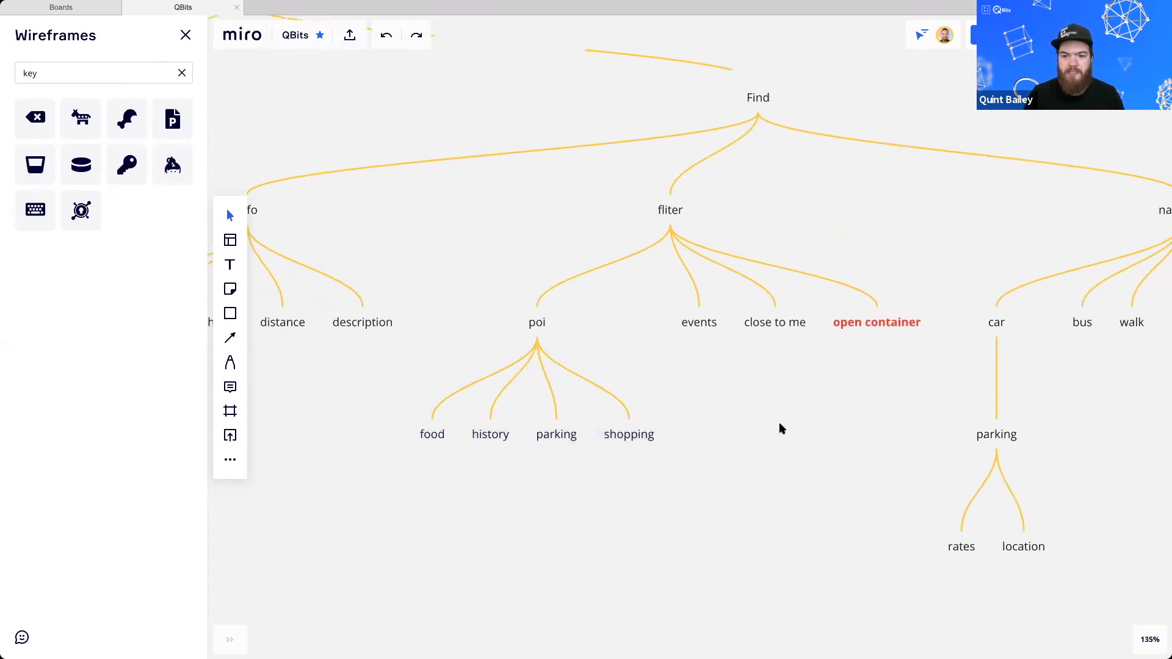
scroll(779, 426, "right", 2)
left_click(610, 209)
left_click(372, 435)
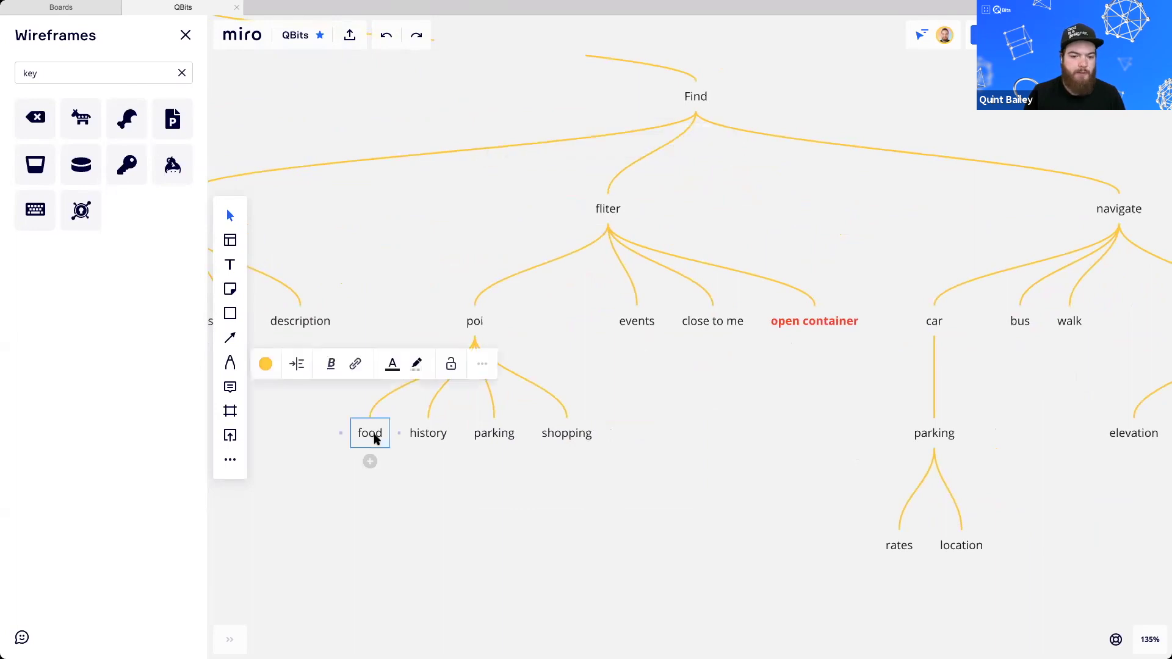
left_click(427, 435)
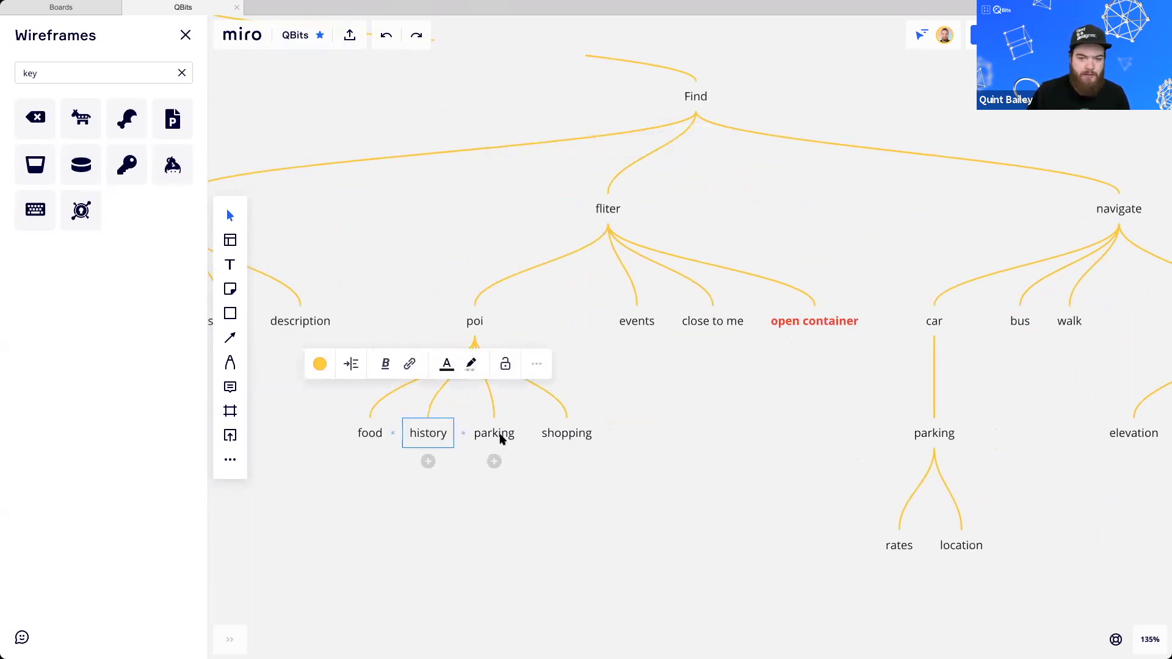
left_click(497, 437)
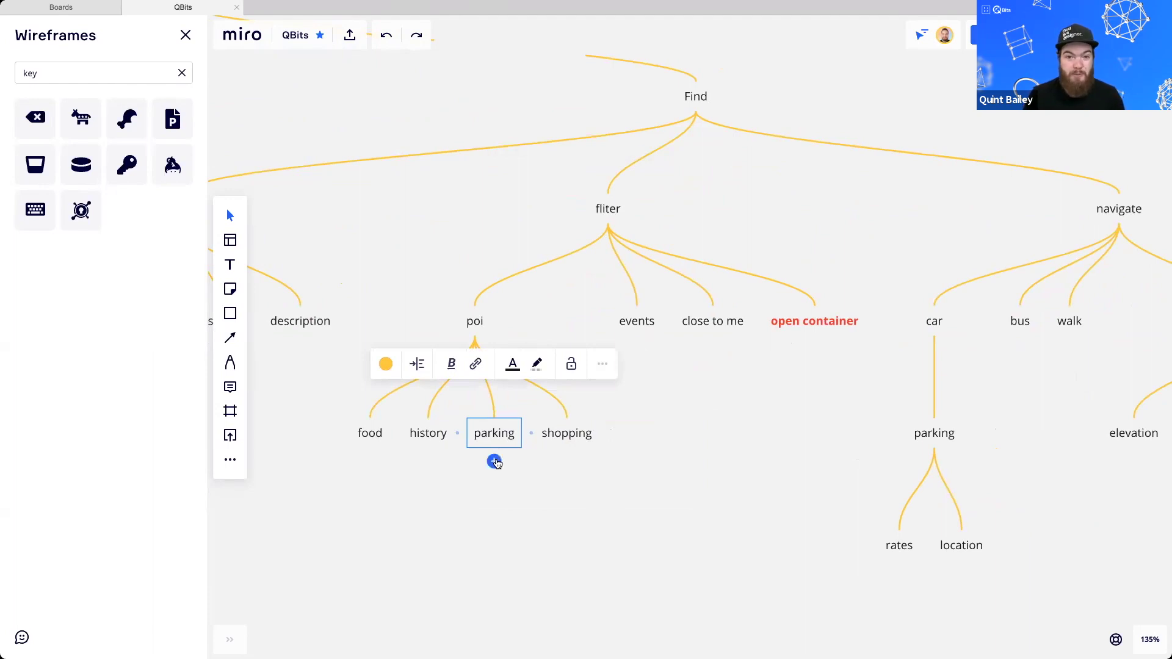
left_click(699, 453)
scroll(595, 385, "right", 2)
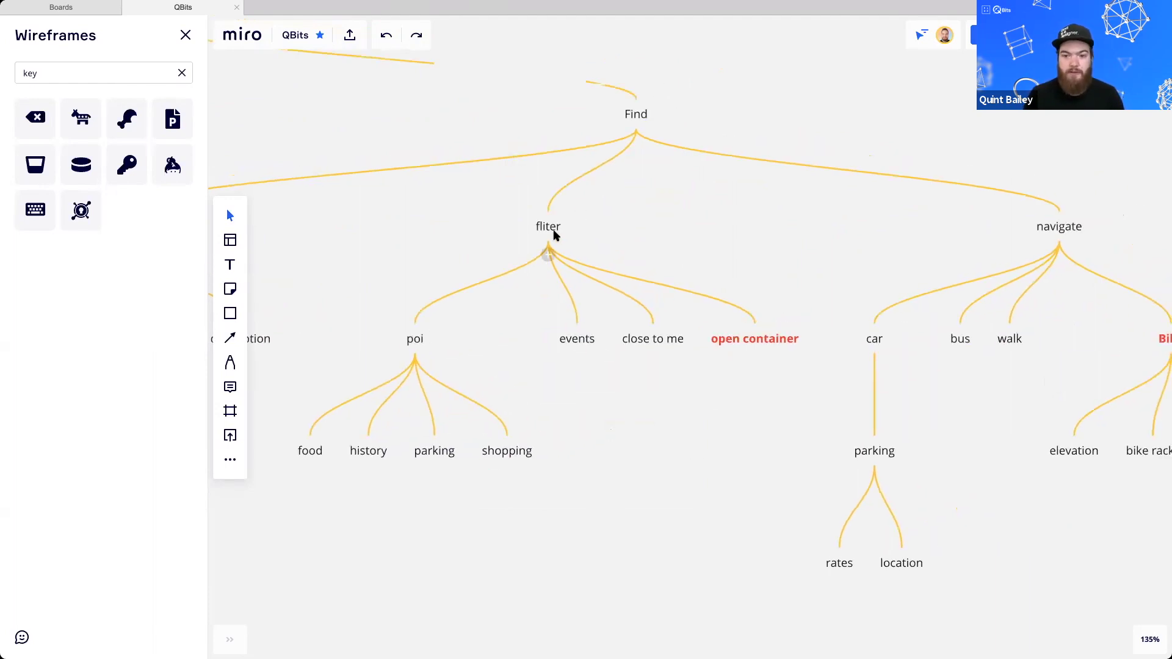
Examine the remaining fliter options by selecting the events, close to me and open container nodes, and clear the selection
left_click(553, 230)
left_click(605, 345)
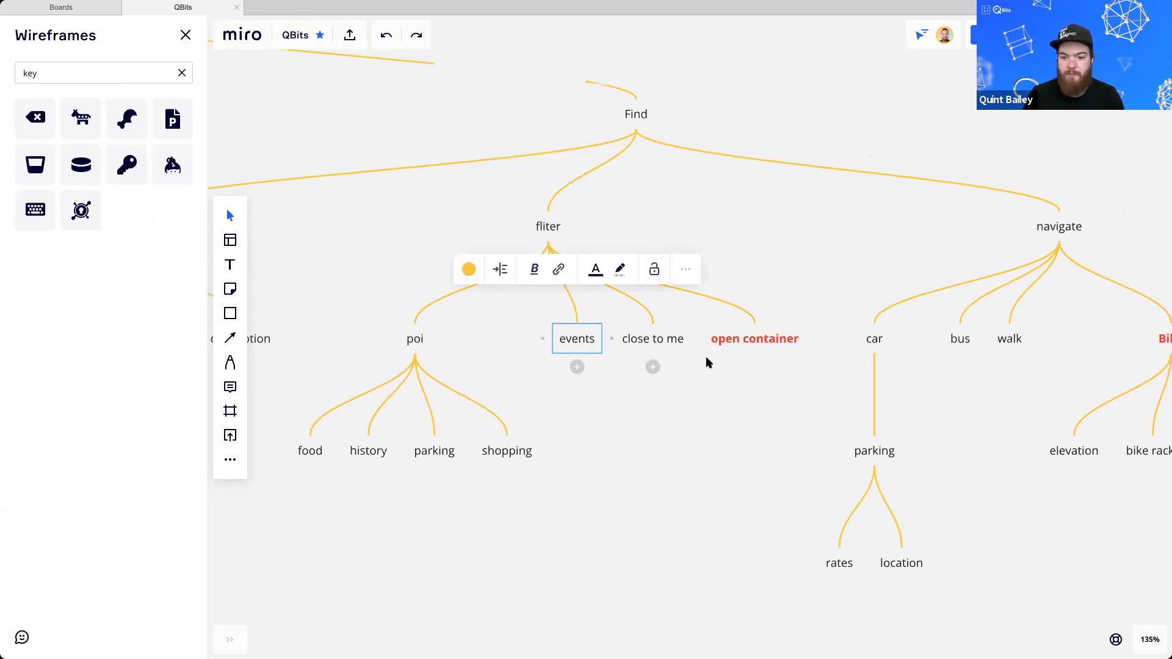
key("Right")
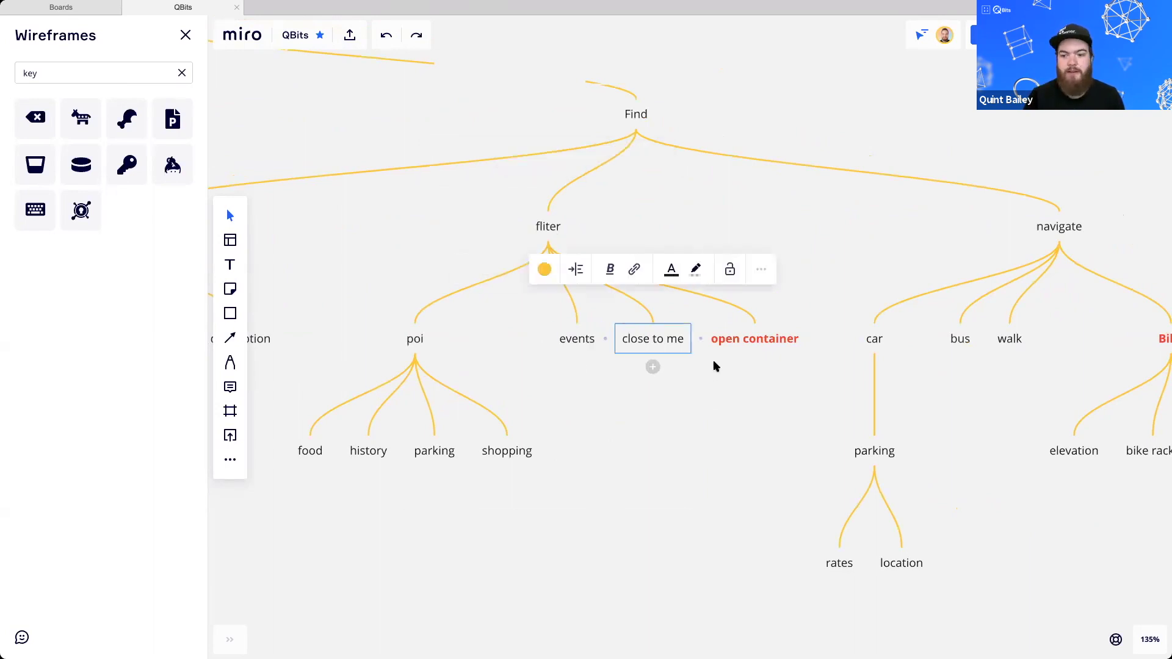
left_click(753, 339)
left_click_drag(684, 421, 567, 383)
scroll(635, 410, "down", 1)
scroll(567, 377, "up", 3)
left_click_drag(660, 387, 773, 395)
left_click(746, 338)
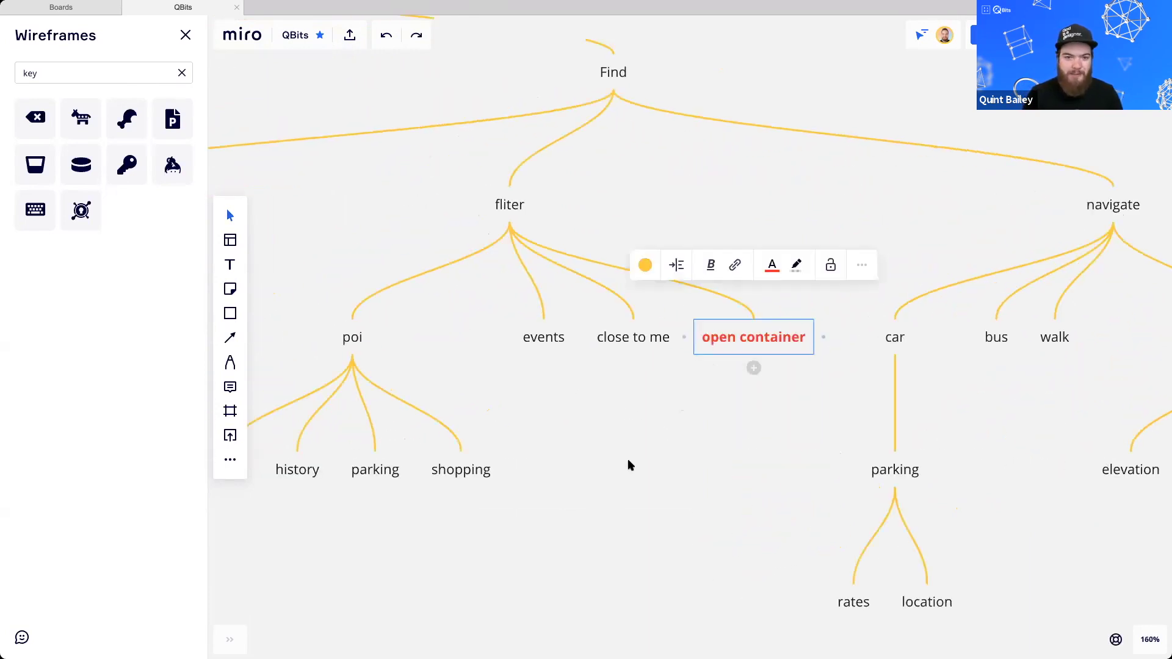
left_click(769, 417)
scroll(751, 405, "left", 2)
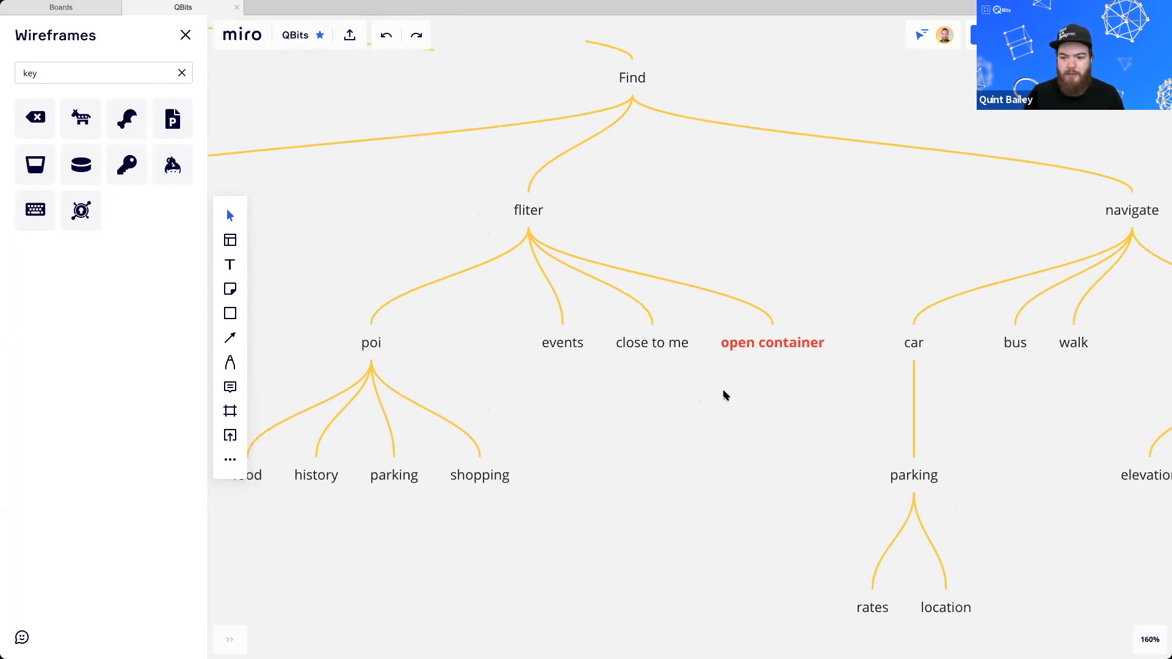
Examine the navigate node and its car branch, going through parking, rates and location, and clear the selection
scroll(726, 390, "down", 2)
scroll(793, 418, "right", 4)
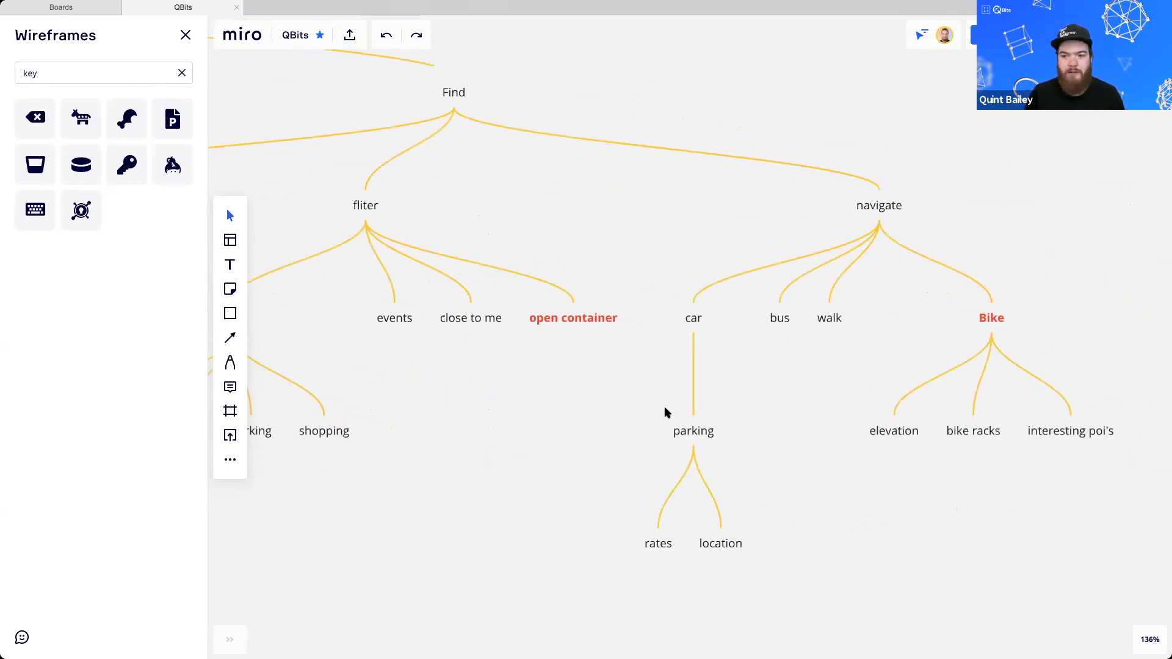
scroll(665, 413, "right", 3)
scroll(743, 379, "up", 2)
scroll(651, 384, "right", 3)
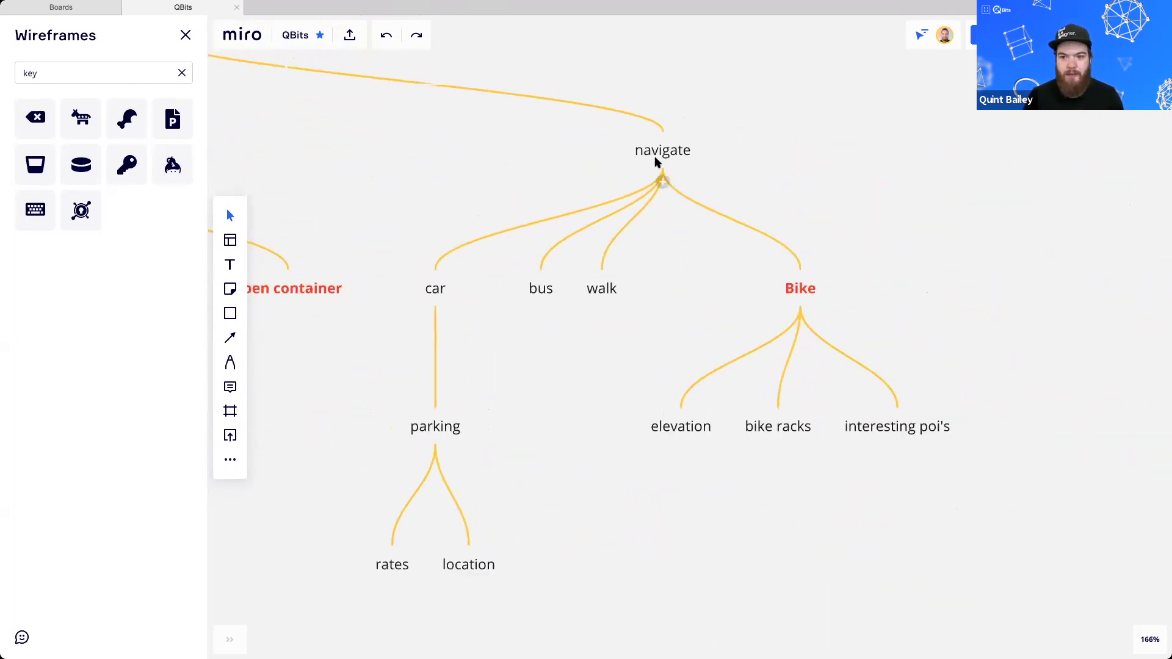
left_click(655, 162)
scroll(586, 350, "right", 2)
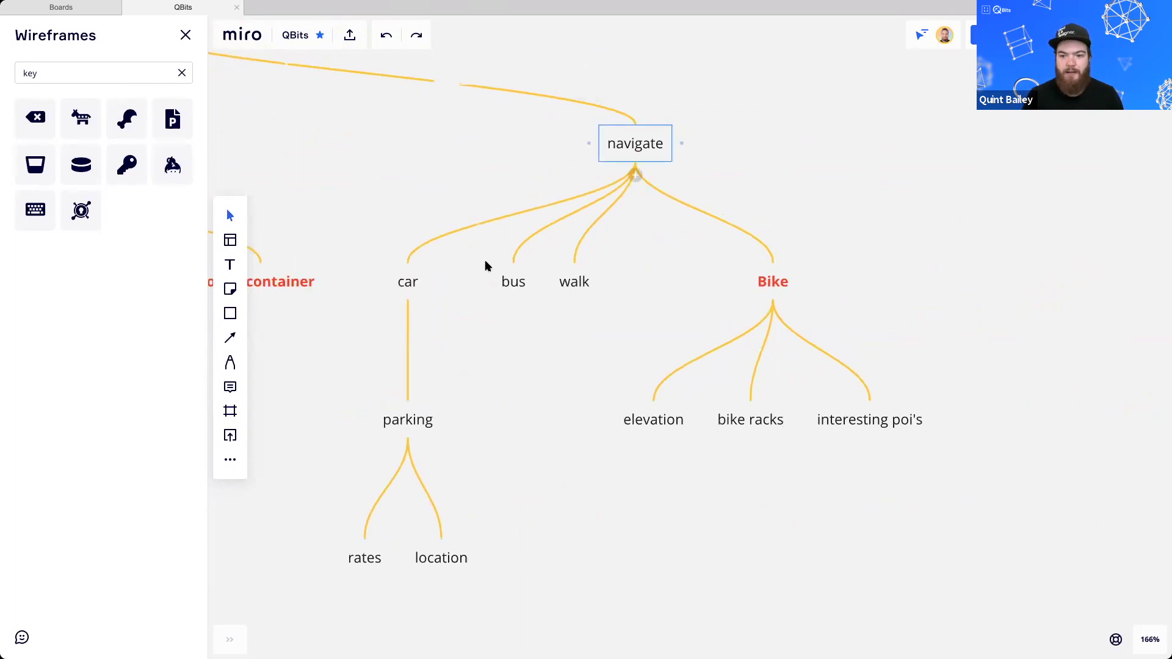
left_click(406, 282)
left_click(411, 425)
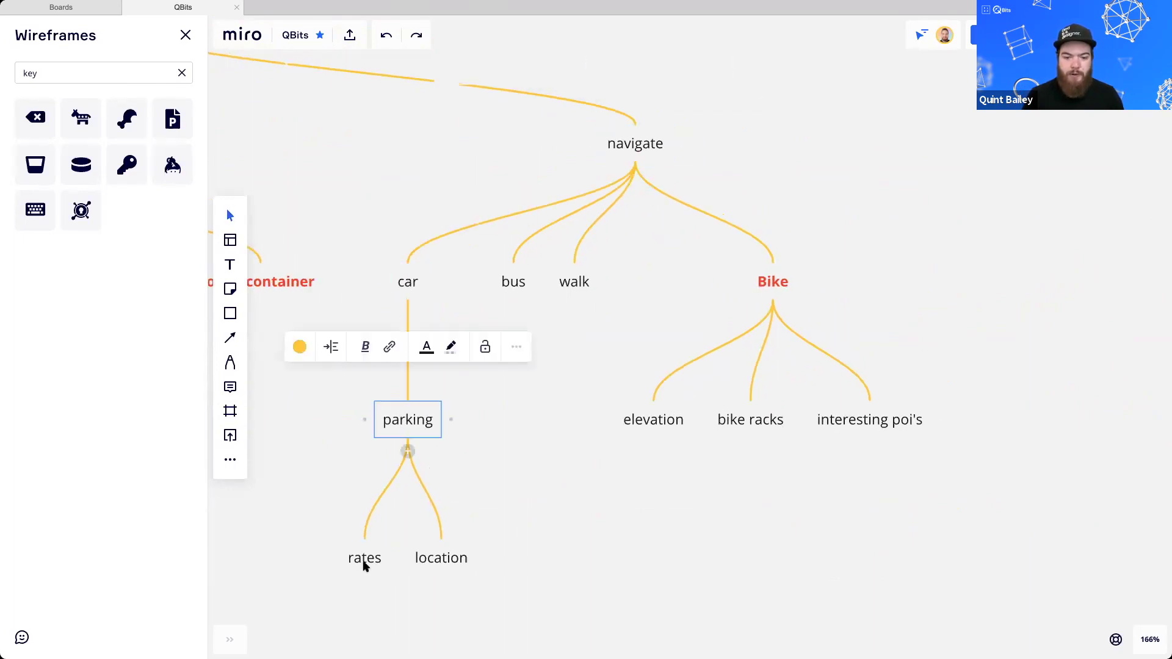
left_click(380, 558)
left_click(439, 558)
left_click(521, 325)
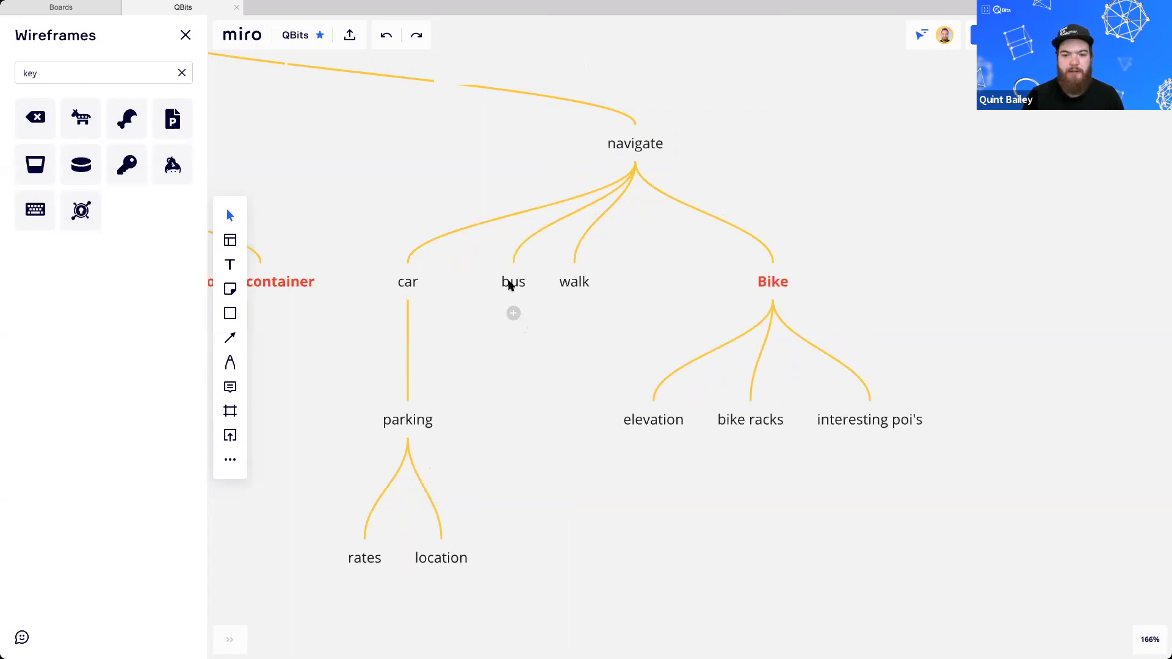
Examine the other navigate options bus, walk and Bike, including Bike's elevation, bike racks and interesting poi's nodes
key("Right")
left_click(574, 281)
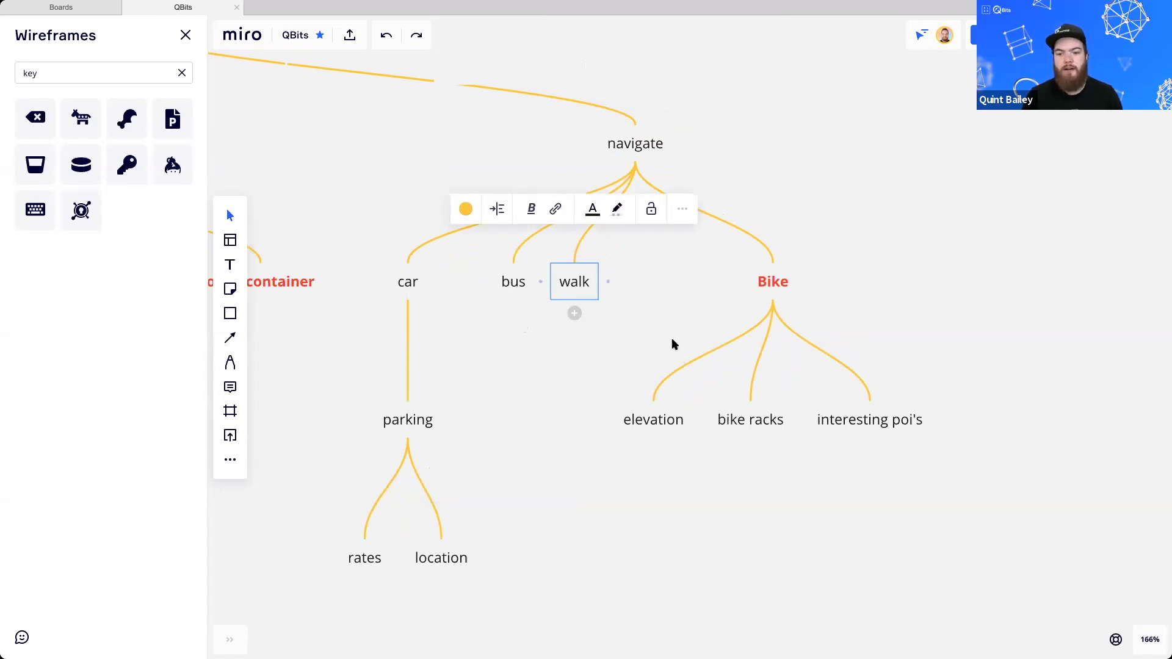
left_click_drag(682, 358, 614, 365)
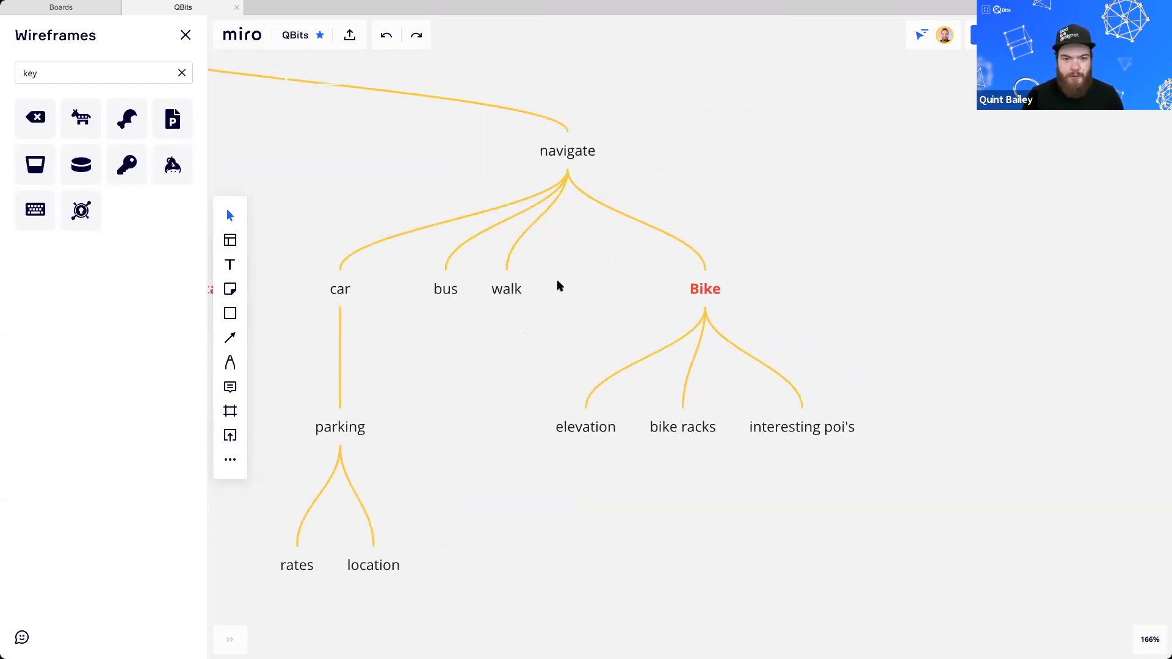
left_click(706, 290)
left_click(587, 438)
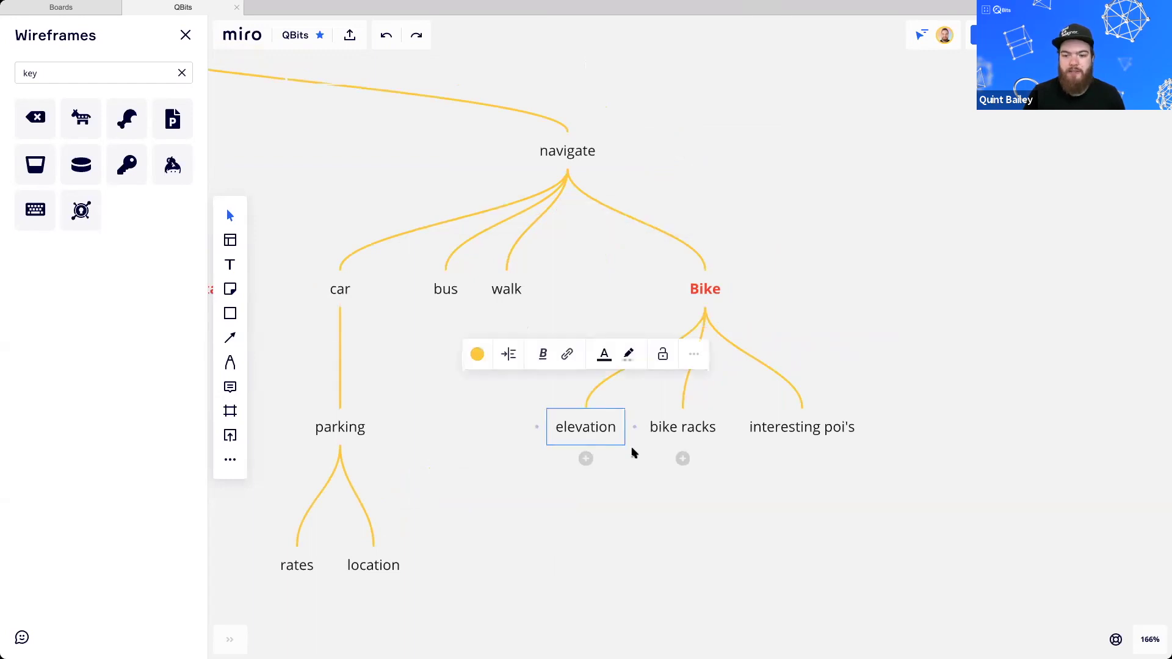
left_click(665, 416)
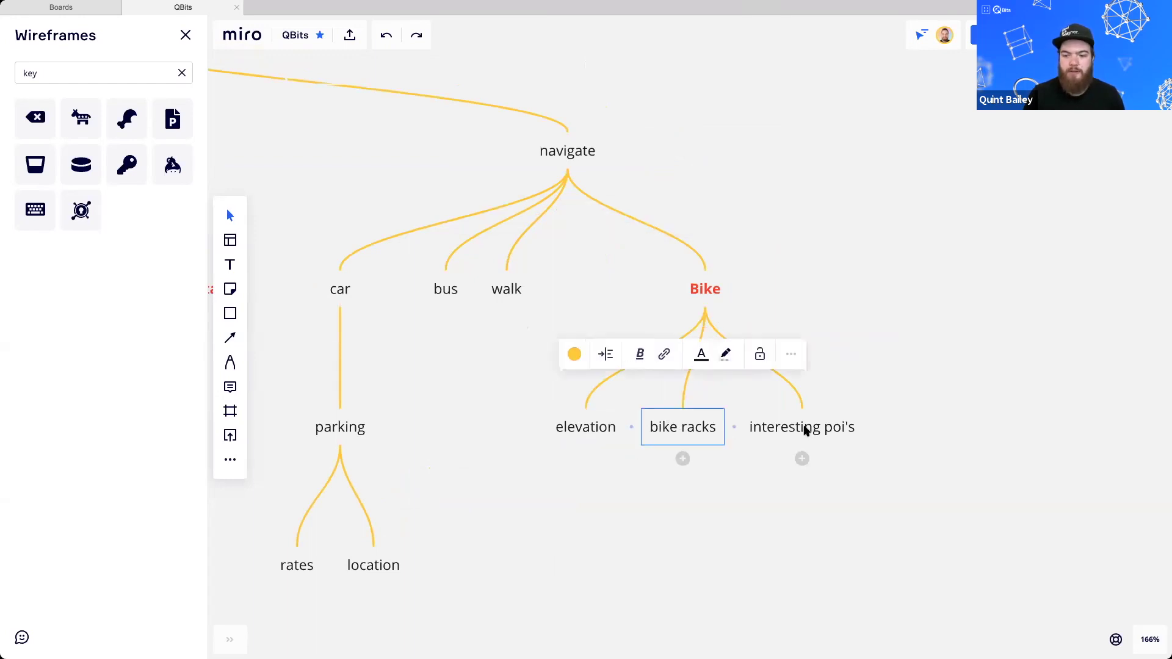
left_click(852, 453)
left_click(612, 394)
Review the whole Squares mind map, from the Settings, Events, Journal and Tour branches across to Find
scroll(549, 408, "down", 5)
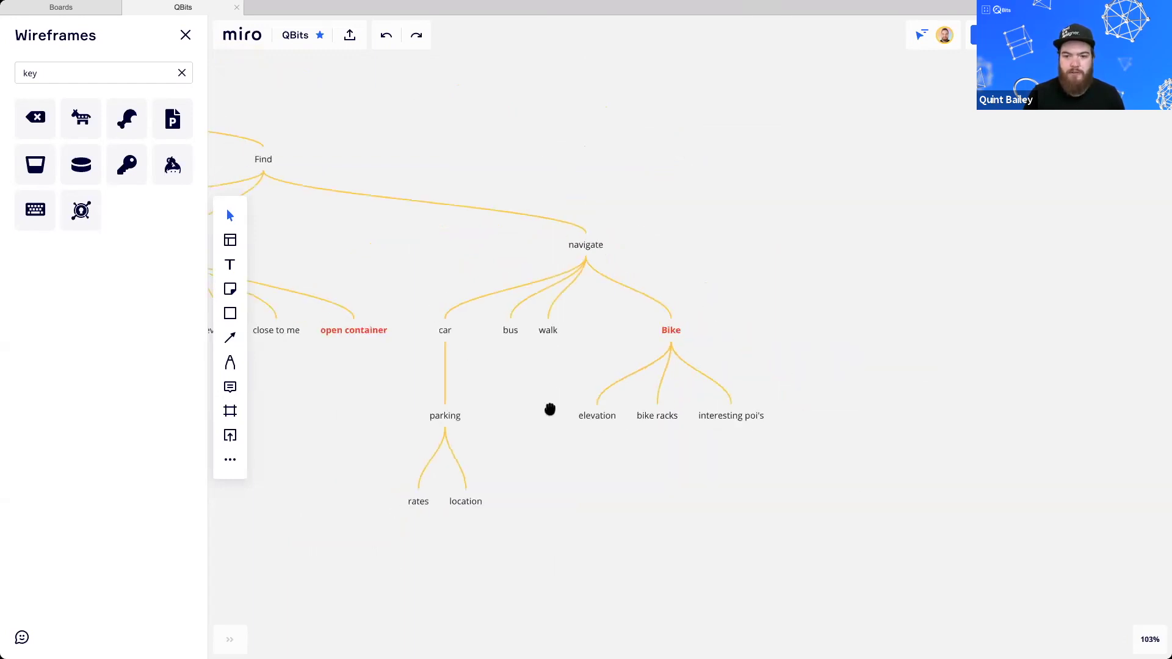
scroll(665, 417, "left", 1)
scroll(665, 417, "left", 3)
scroll(543, 402, "down", 5)
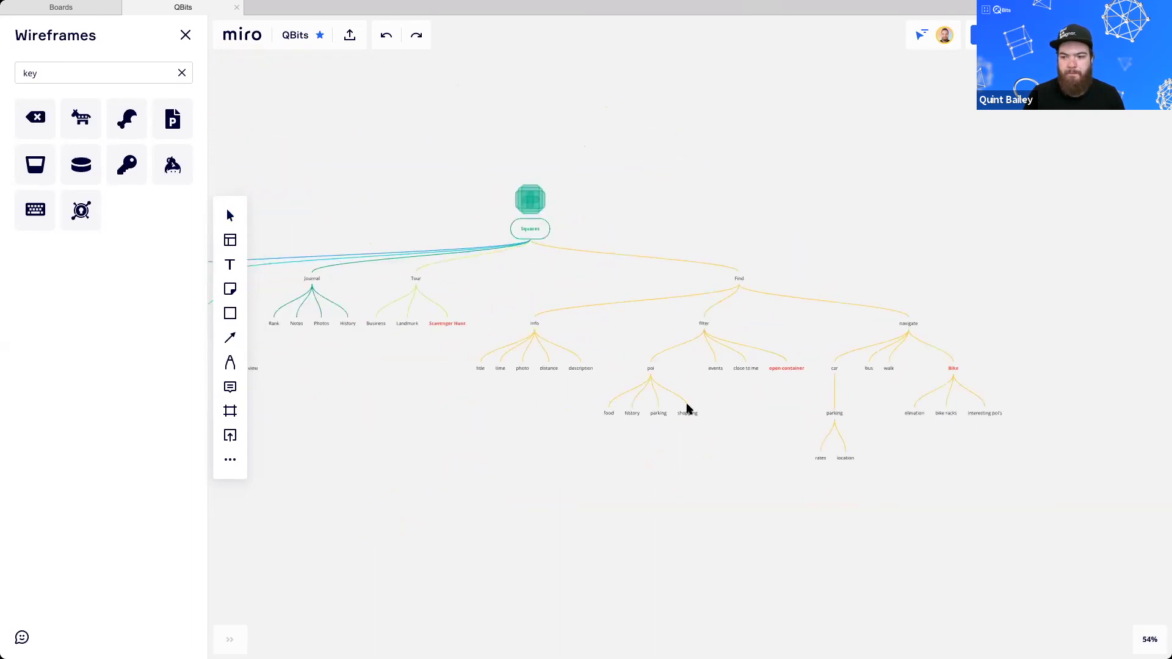
scroll(674, 426, "up", 3)
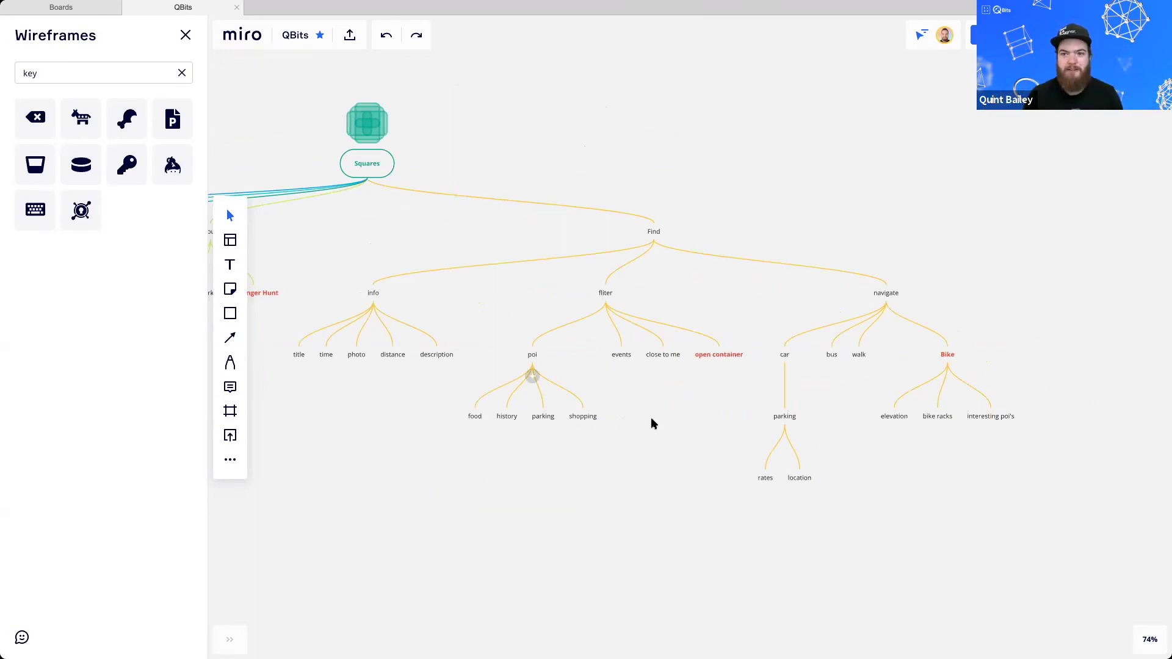
left_click_drag(652, 379, 724, 316)
left_click_drag(572, 375, 714, 409)
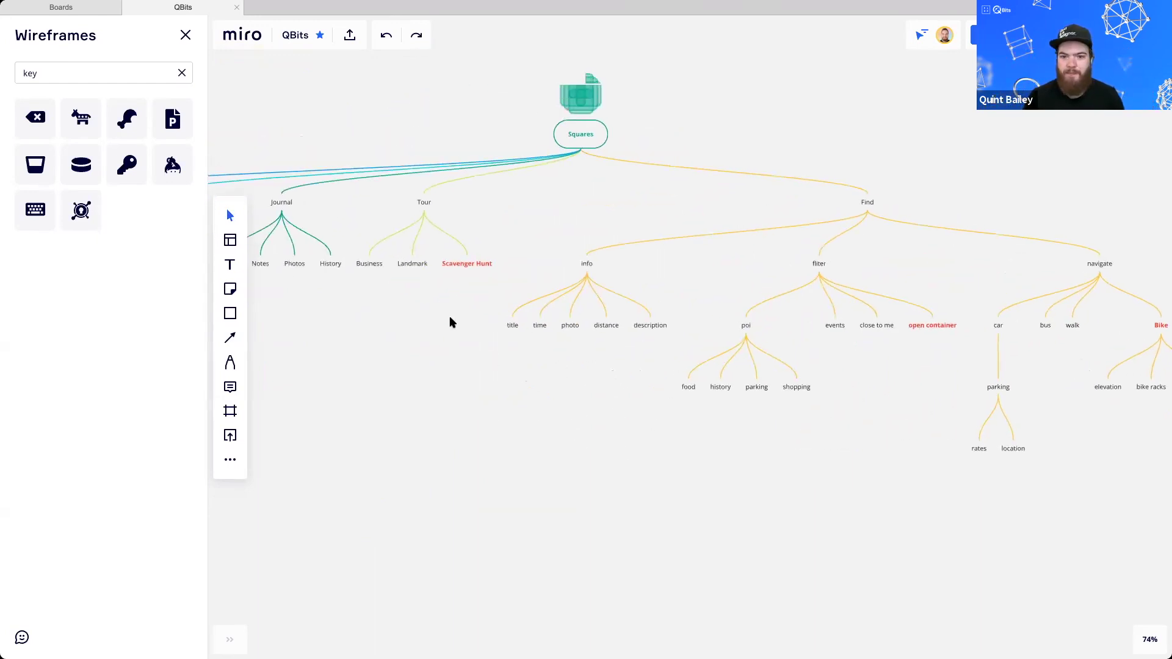
left_click_drag(652, 346, 655, 347)
scroll(655, 346, "left", 10)
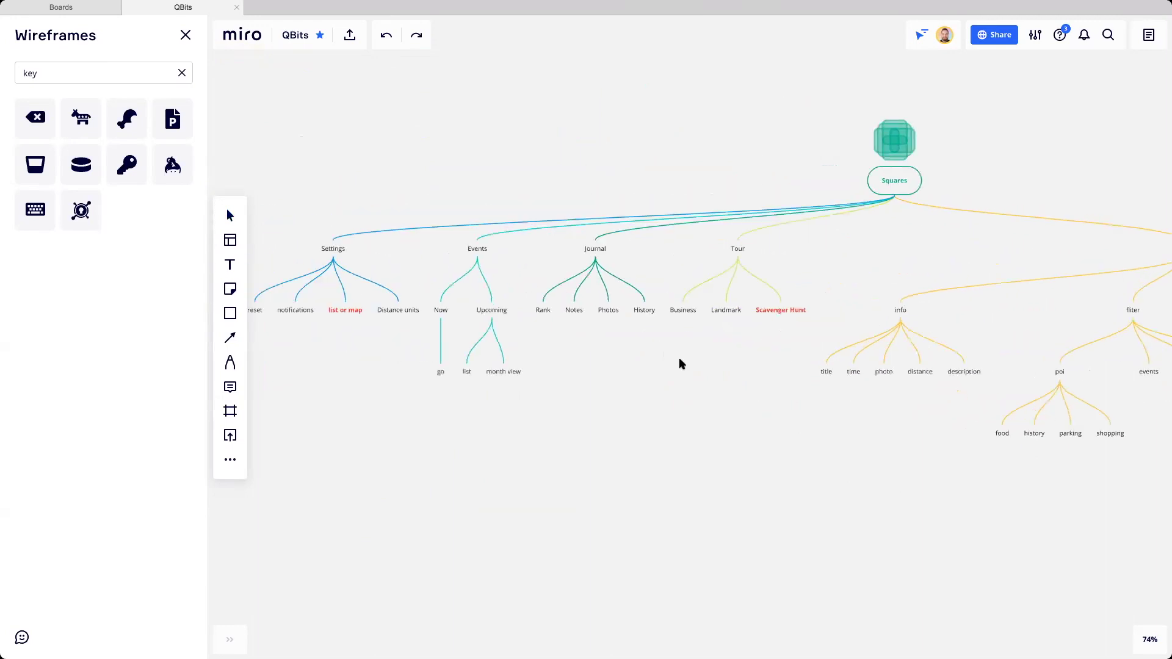
scroll(517, 333, "up", 5)
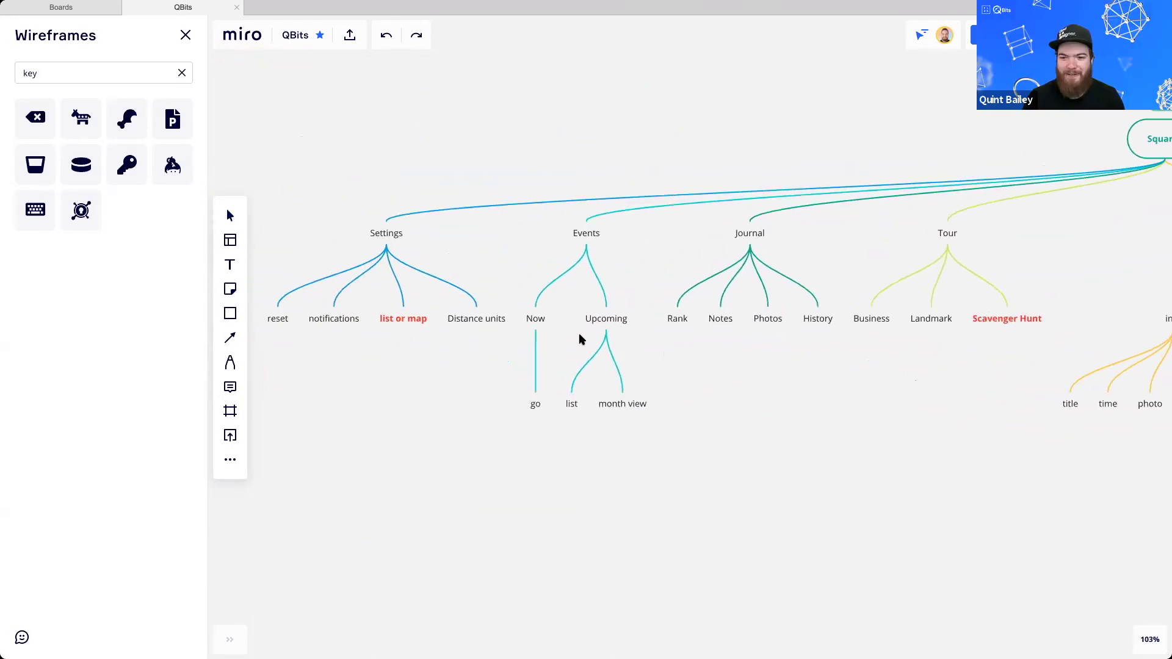
scroll(684, 356, "right", 2)
left_click_drag(998, 427, 250, 203)
scroll(824, 464, "down", 5)
scroll(903, 385, "right", 5)
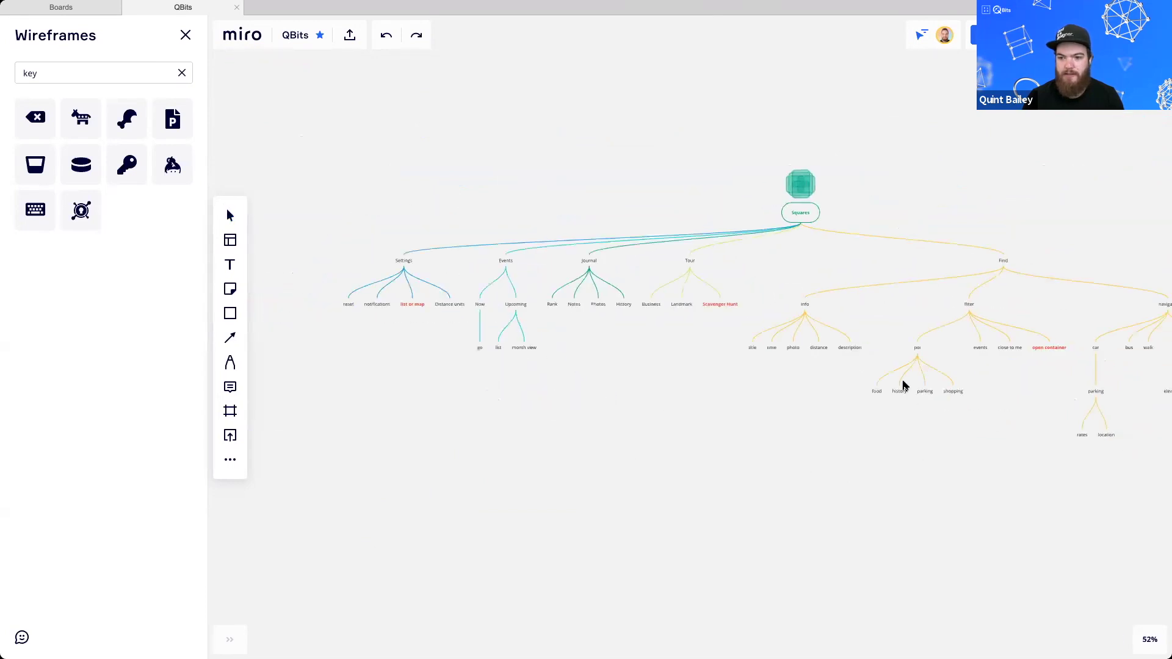
left_click_drag(1030, 419, 487, 163)
Examine the info node by selecting it together with its five child nodes, and clear the selection
left_click(543, 388)
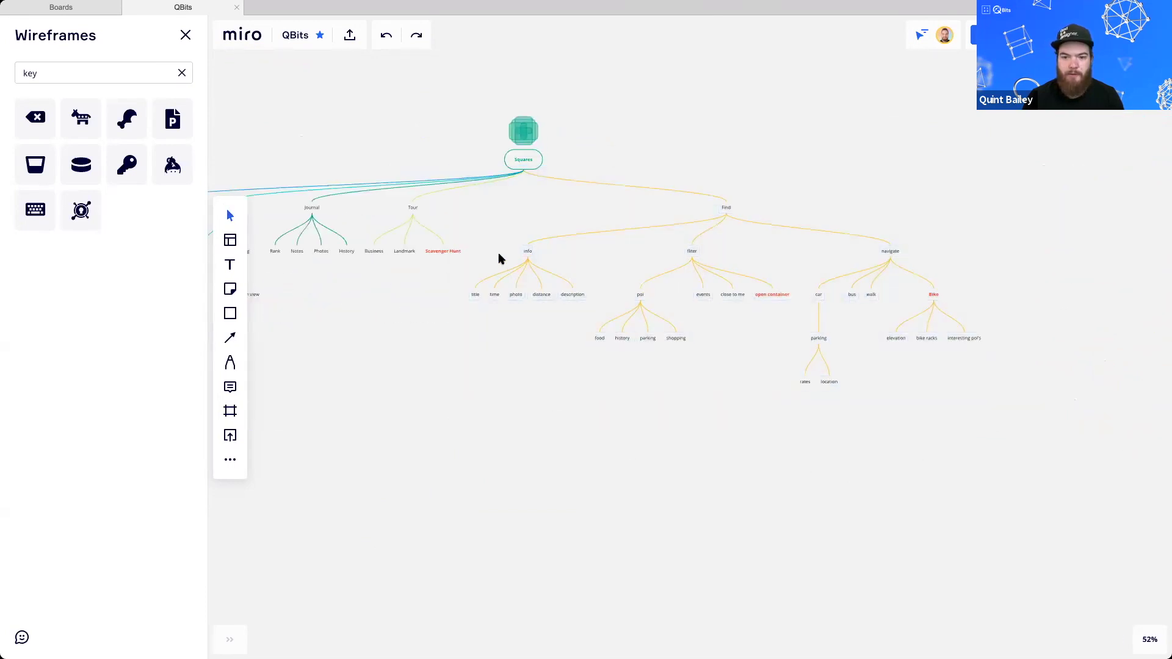
scroll(499, 256, "up", 5)
left_click_drag(550, 368, 580, 356)
scroll(580, 355, "up", 1)
left_click_drag(426, 368, 763, 185)
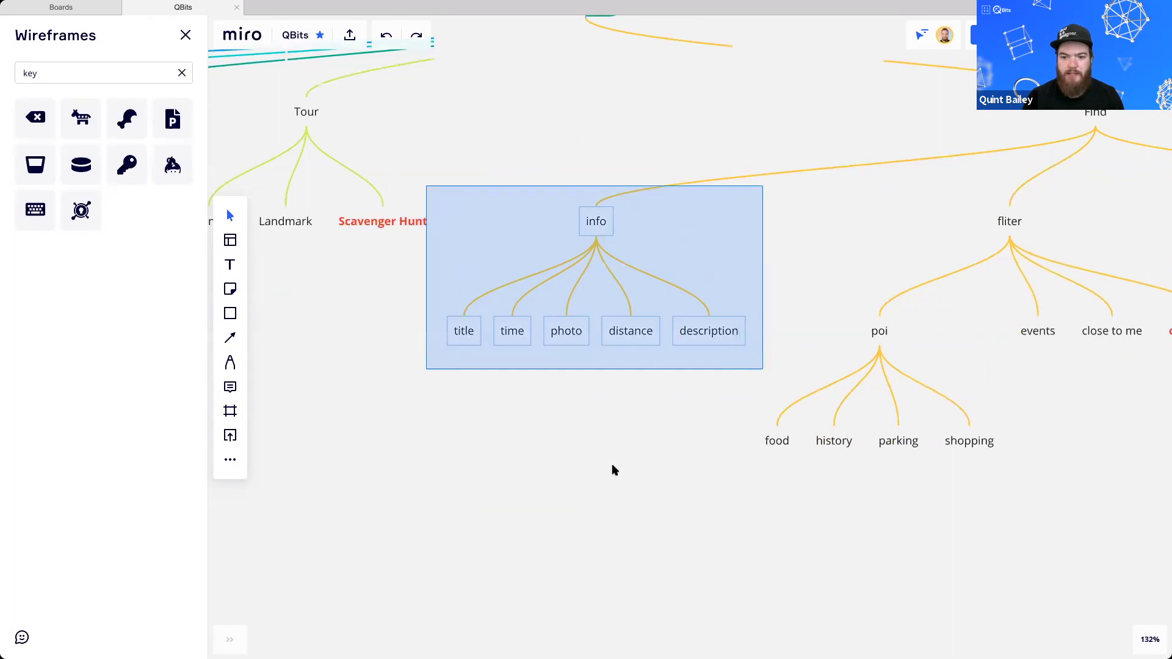
left_click(538, 480)
left_click_drag(538, 481, 545, 467)
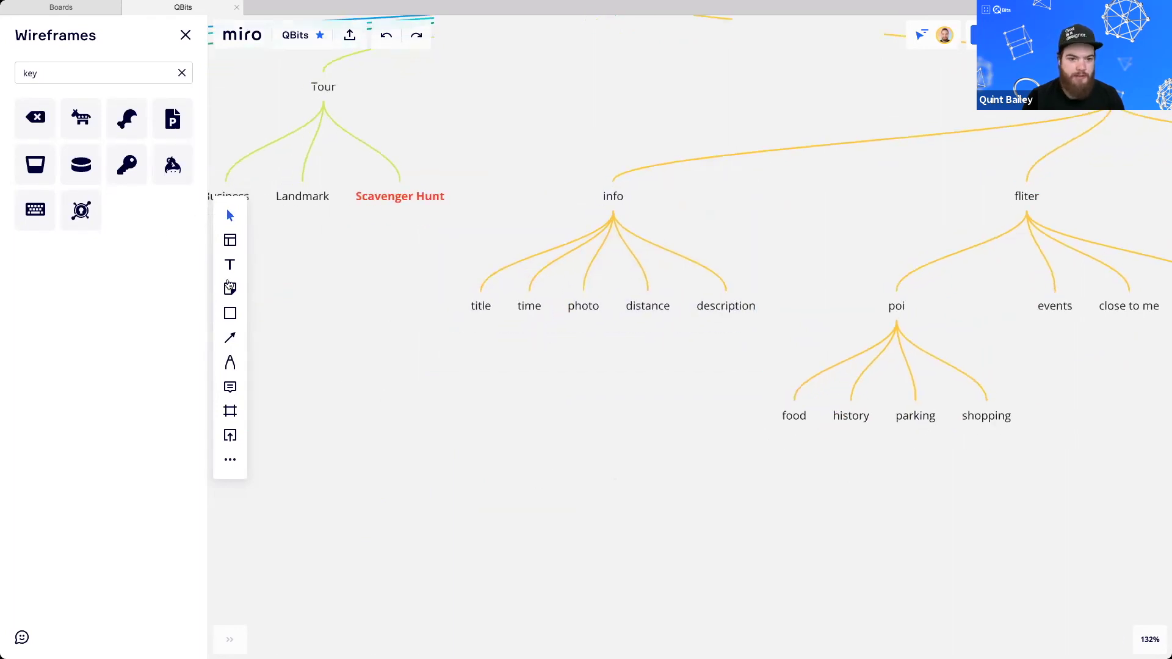
Draw a grey upright rectangle as a card background in the empty space below the info group
mouse_move(415, 352)
left_mouse_down()
mouse_move(502, 411)
mouse_move(559, 476)
mouse_move(613, 583)
left_mouse_up()
left_click_drag(682, 399, 715, 357)
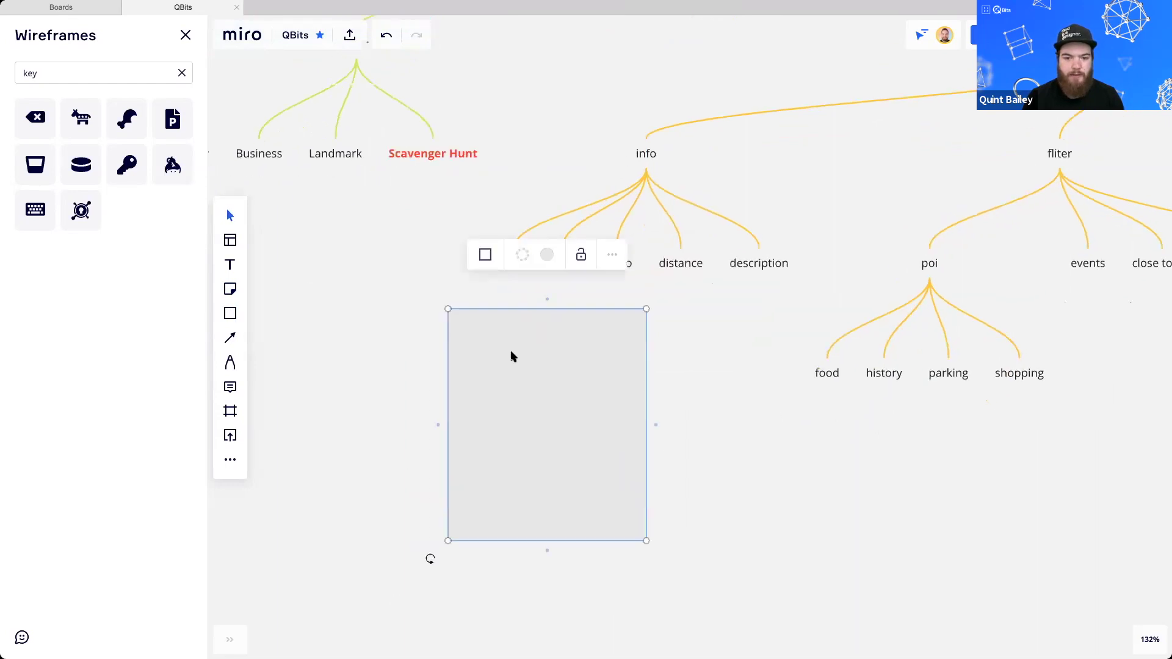
left_click_drag(512, 356, 518, 357)
Place an Image wireframe component across the full width of the grey card's upper part
left_click(181, 74)
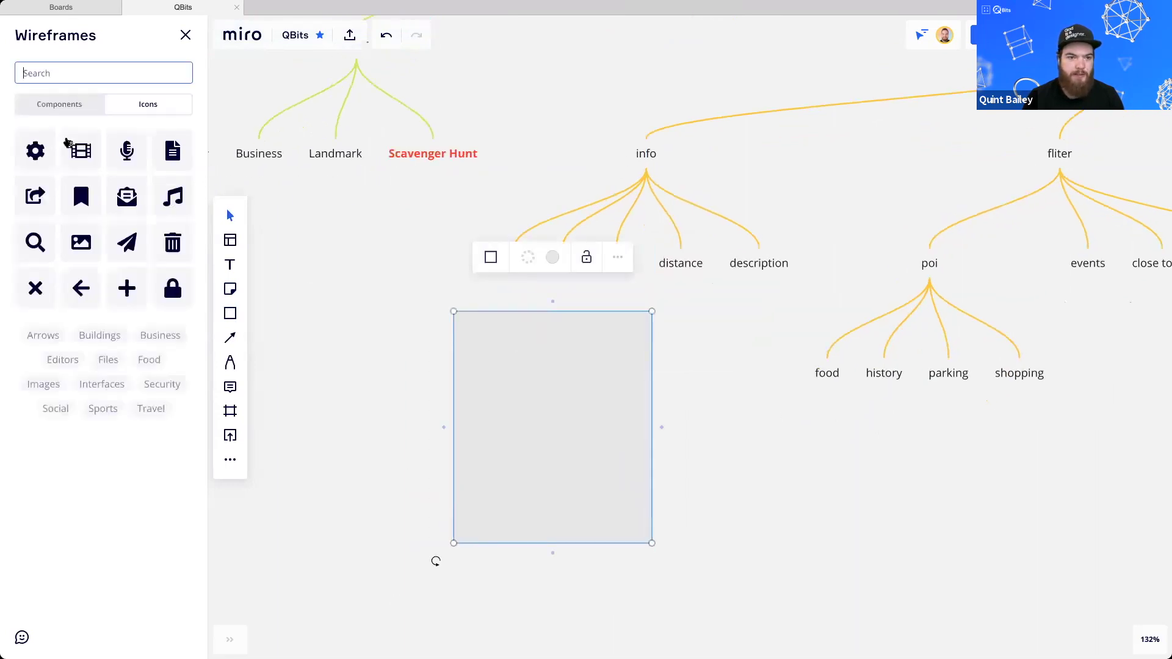
left_click(80, 108)
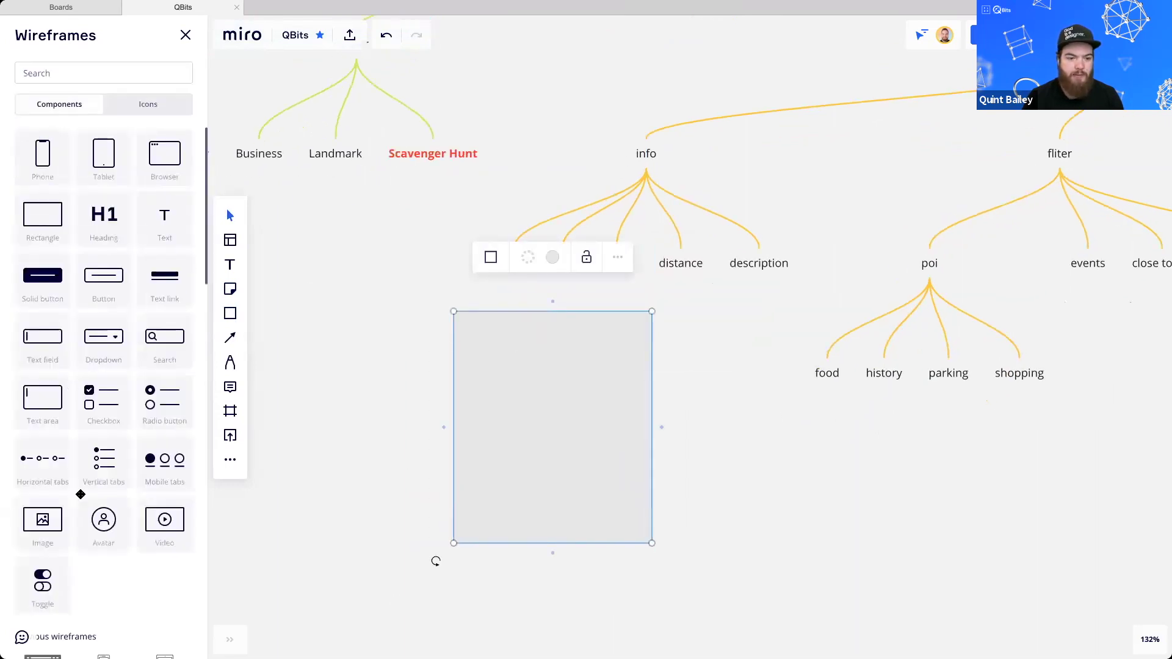
left_click_drag(55, 523, 653, 366)
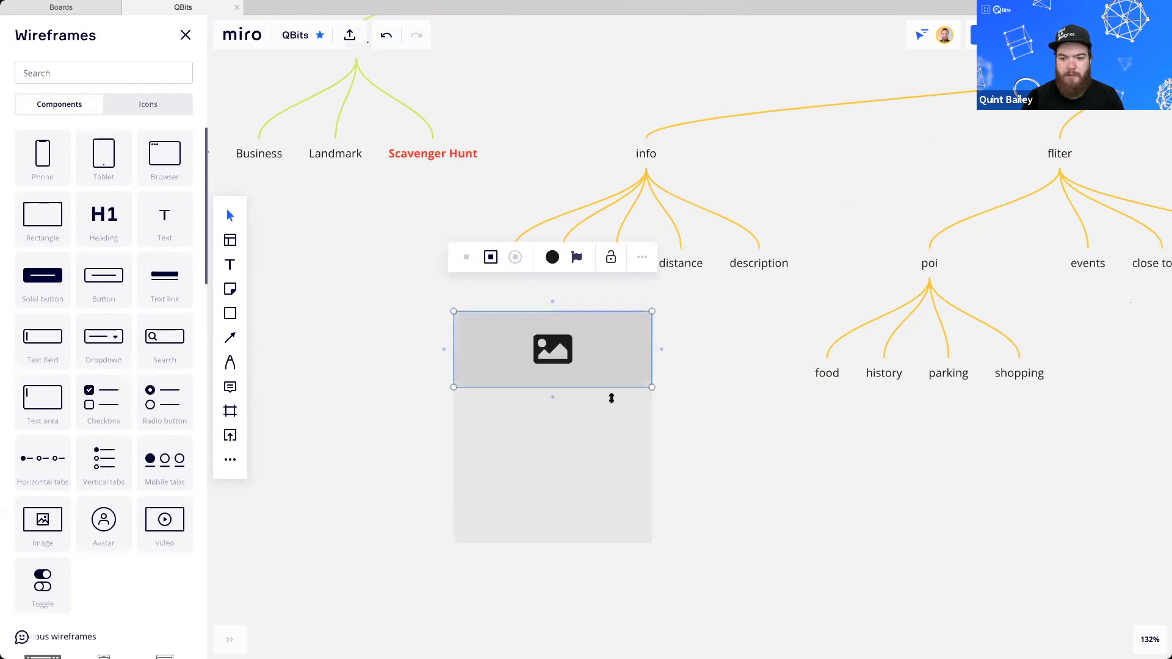
left_click(669, 423)
Search the icons for "park" and "nature", and replace the image placeholder's icon with the pine tree
scroll(537, 374, "up", 3)
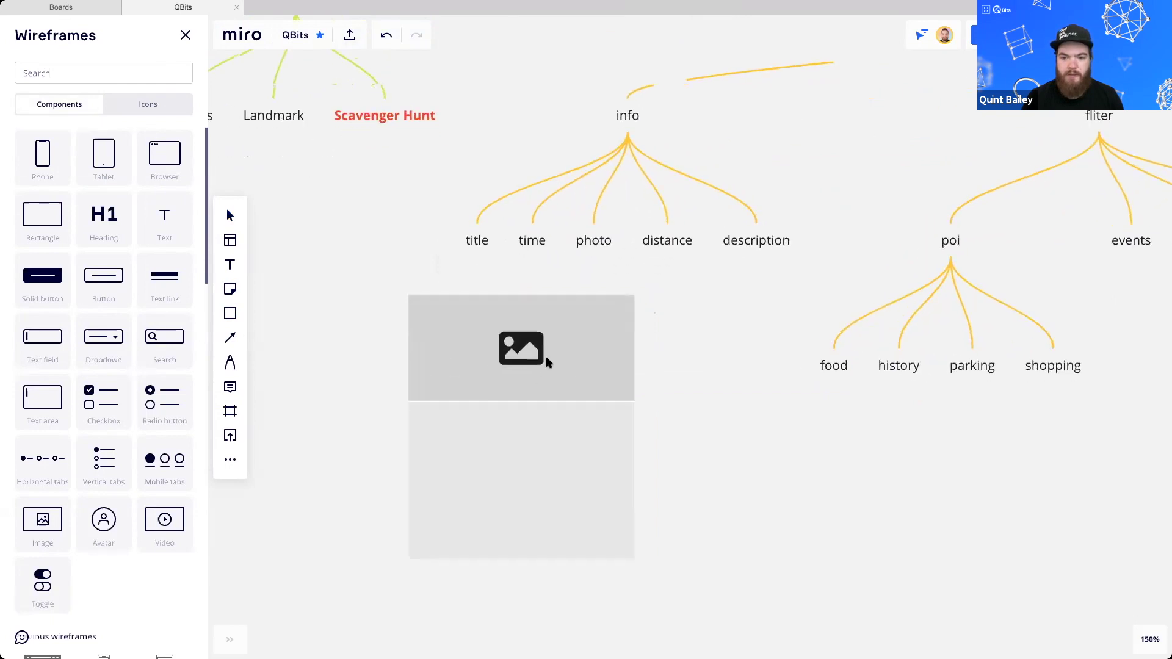
left_click(540, 354)
left_click(552, 230)
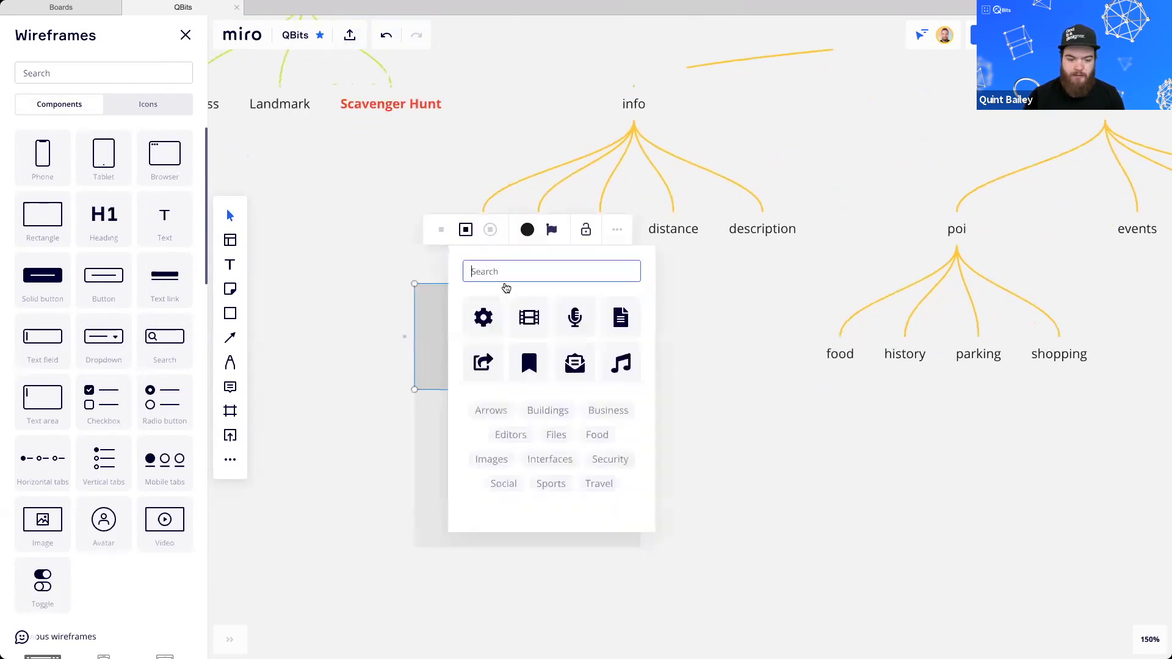
type("park")
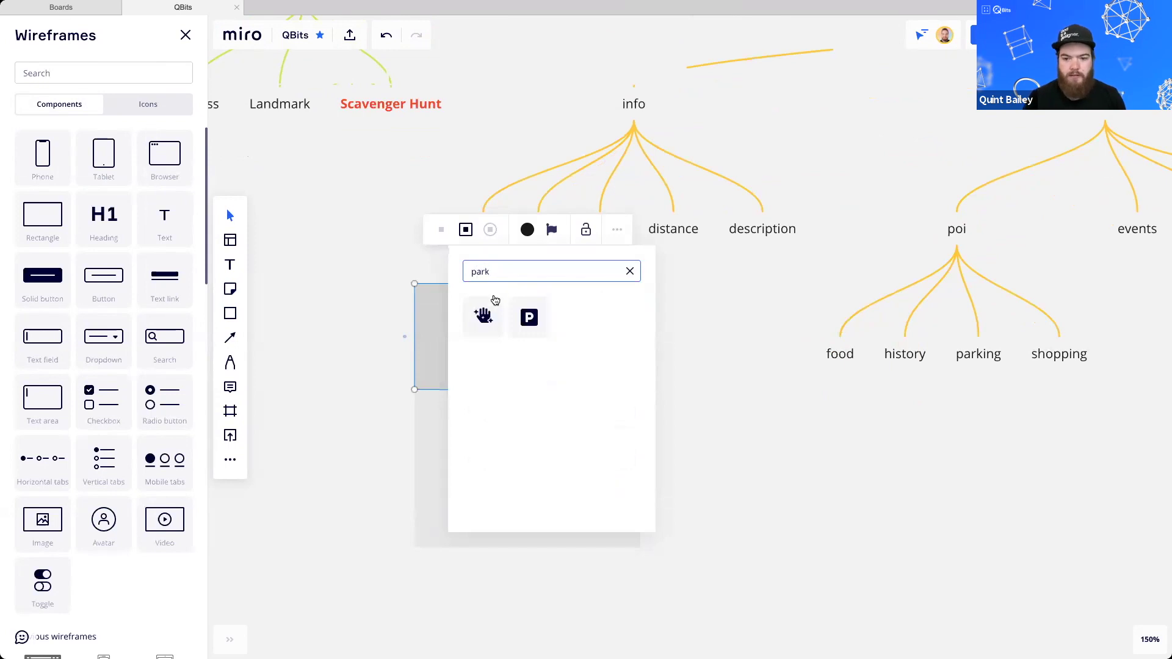
key("BackSpace")
key("BackSpace")
key("BackSpace")
key("BackSpace")
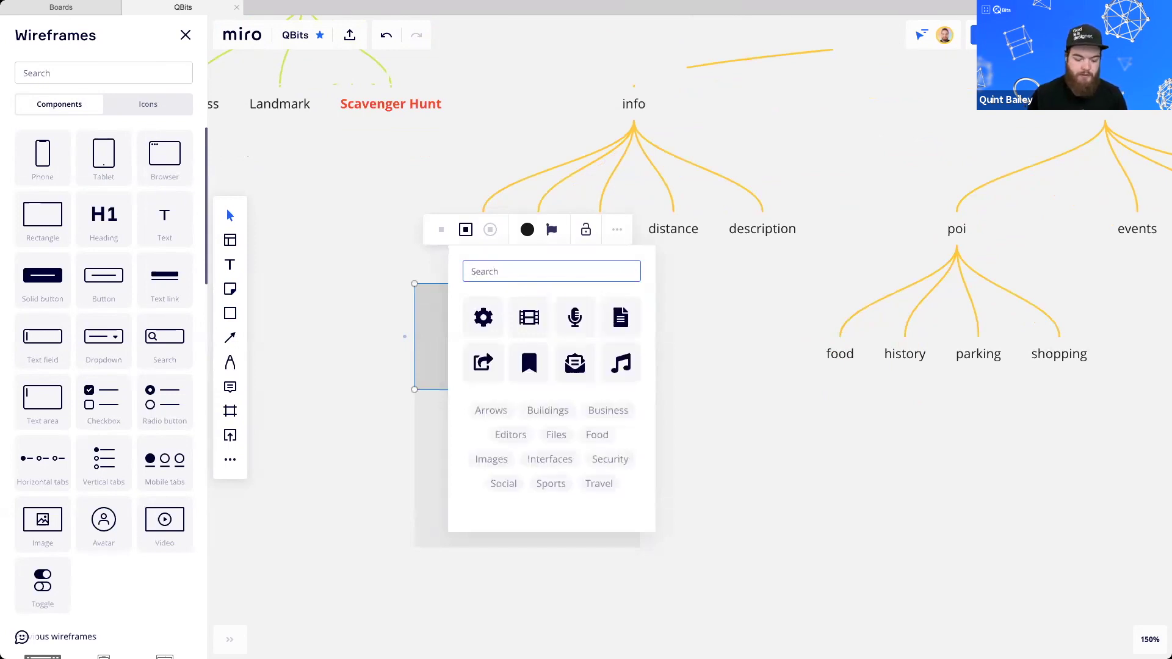
type("nature")
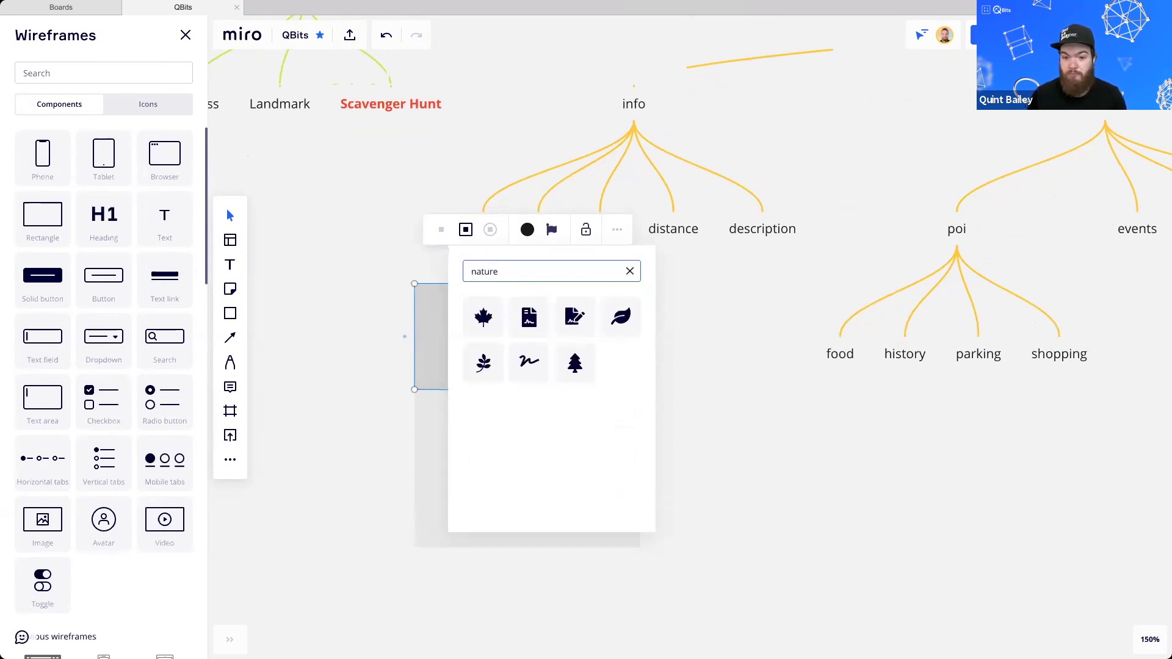
left_click(576, 365)
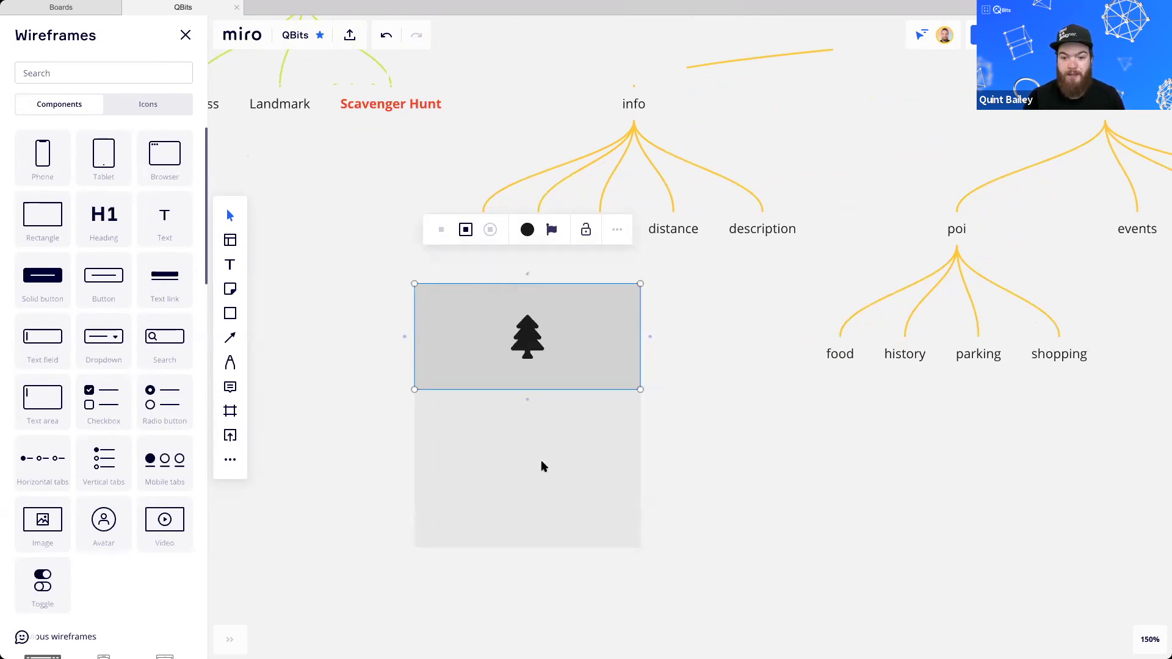
Recolour the pine tree image placeholder dark green and clear the selection
left_click(529, 232)
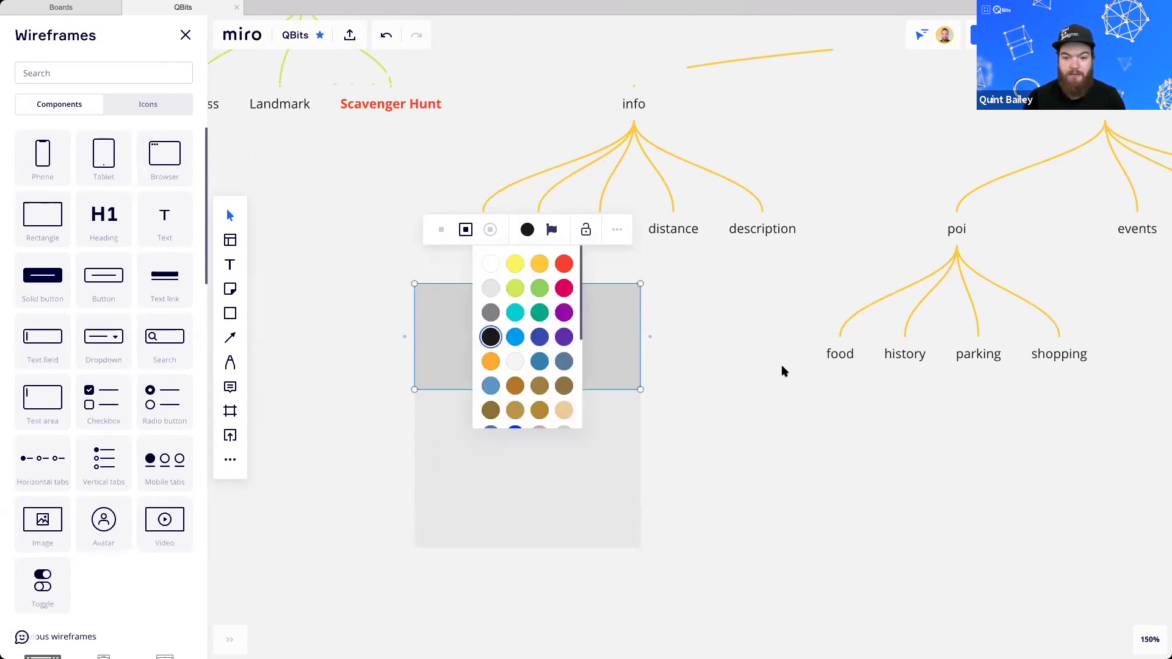
left_click(539, 312)
left_click_drag(646, 412, 618, 403)
left_click(550, 349)
left_click_drag(723, 402, 680, 410)
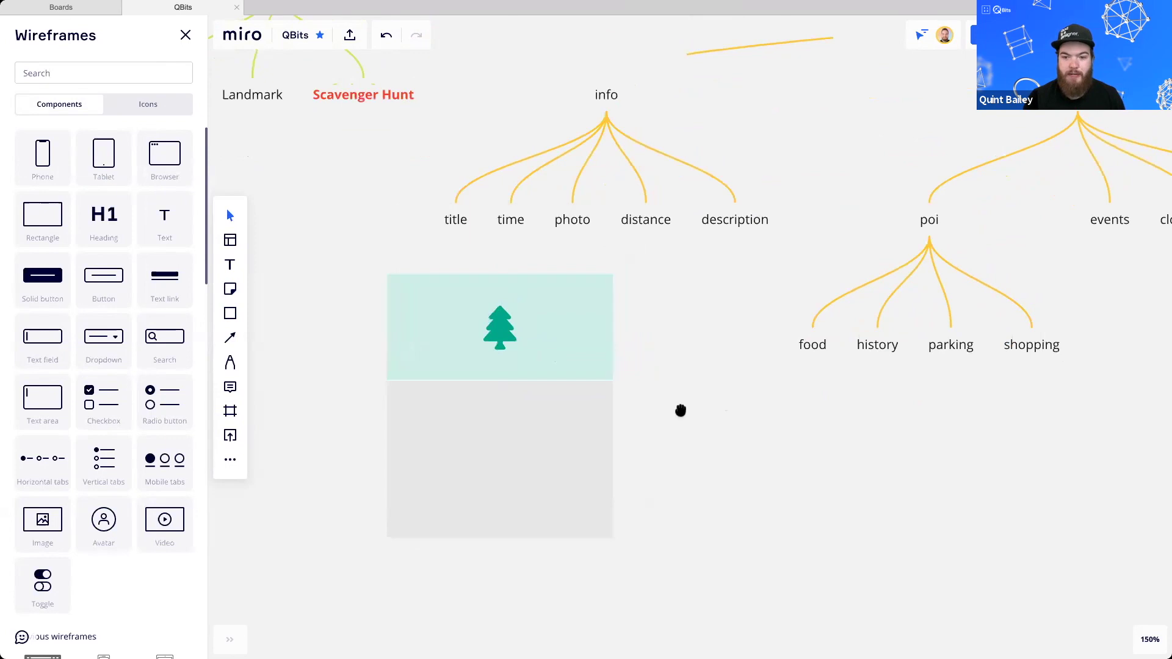
Select the green image placeholder and grey rectangle together and move them further down, away from the info nodes
scroll(681, 410, "right", 2)
left_click(531, 345)
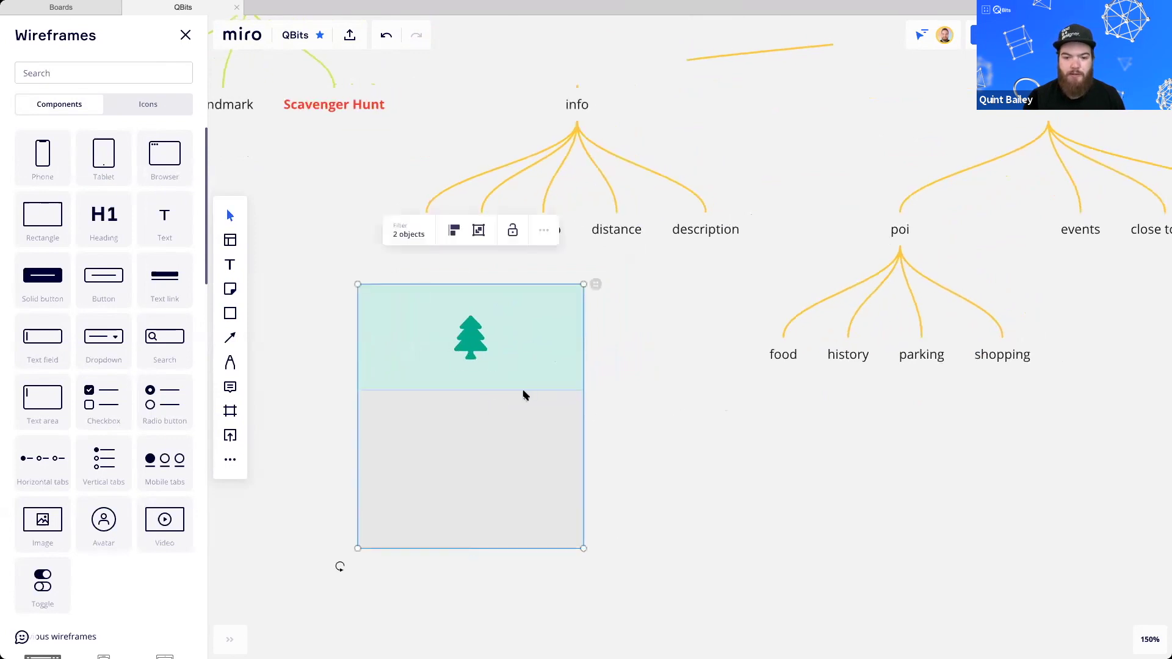
left_click_drag(522, 391, 507, 463)
left_click_drag(650, 410, 674, 385)
Add a heading reading "Whitmore Square", scaled down to fit the grey card just below the green image placeholder
scroll(528, 390, "down", 2)
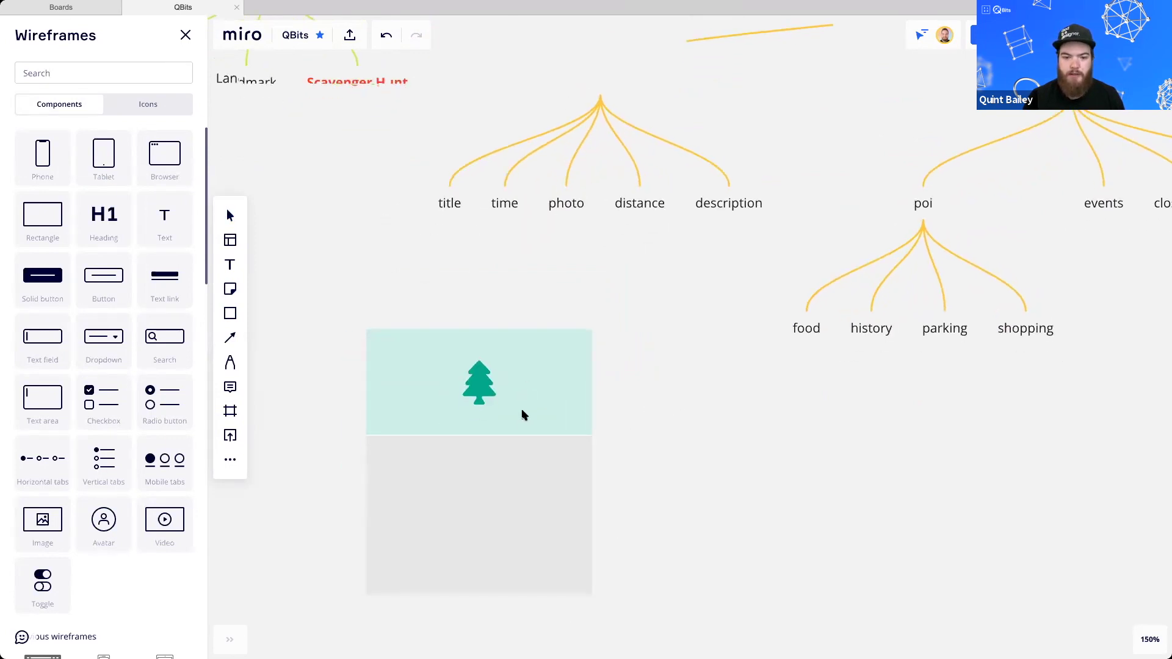
left_click_drag(111, 215, 413, 480)
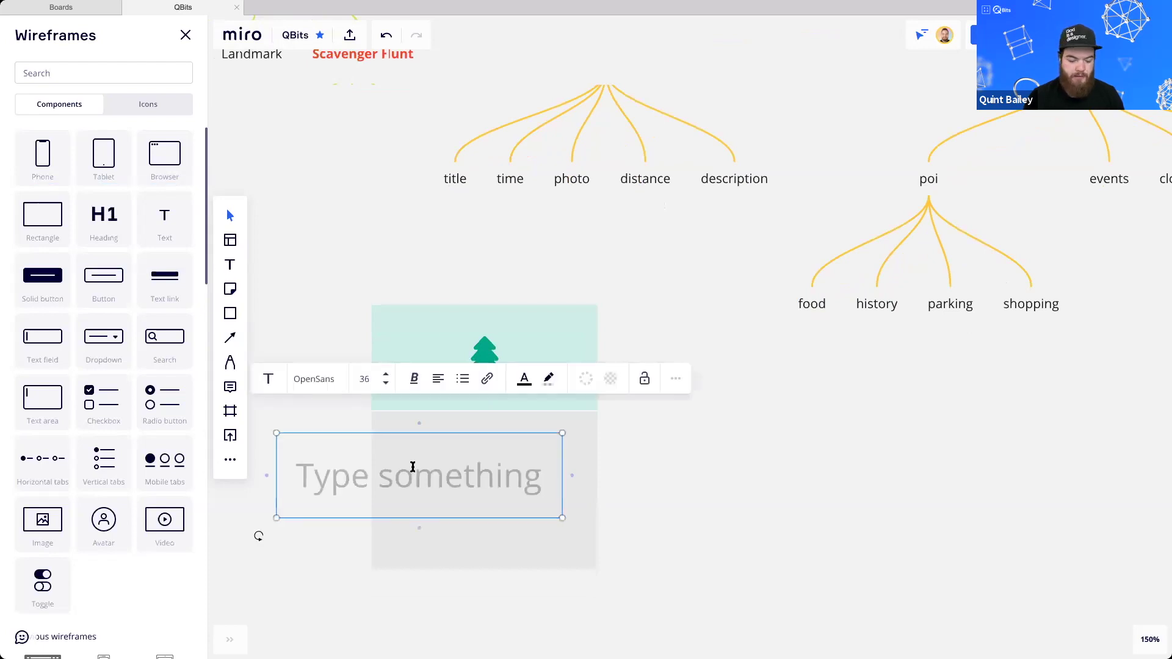
type("Whitm")
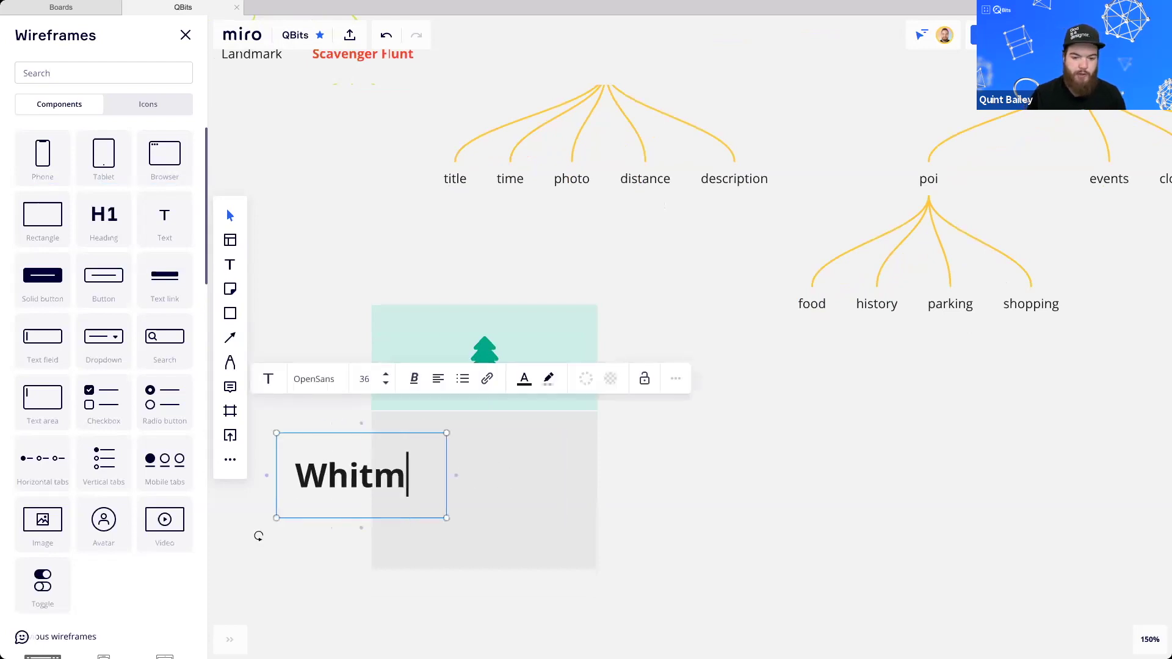
type("ore Square")
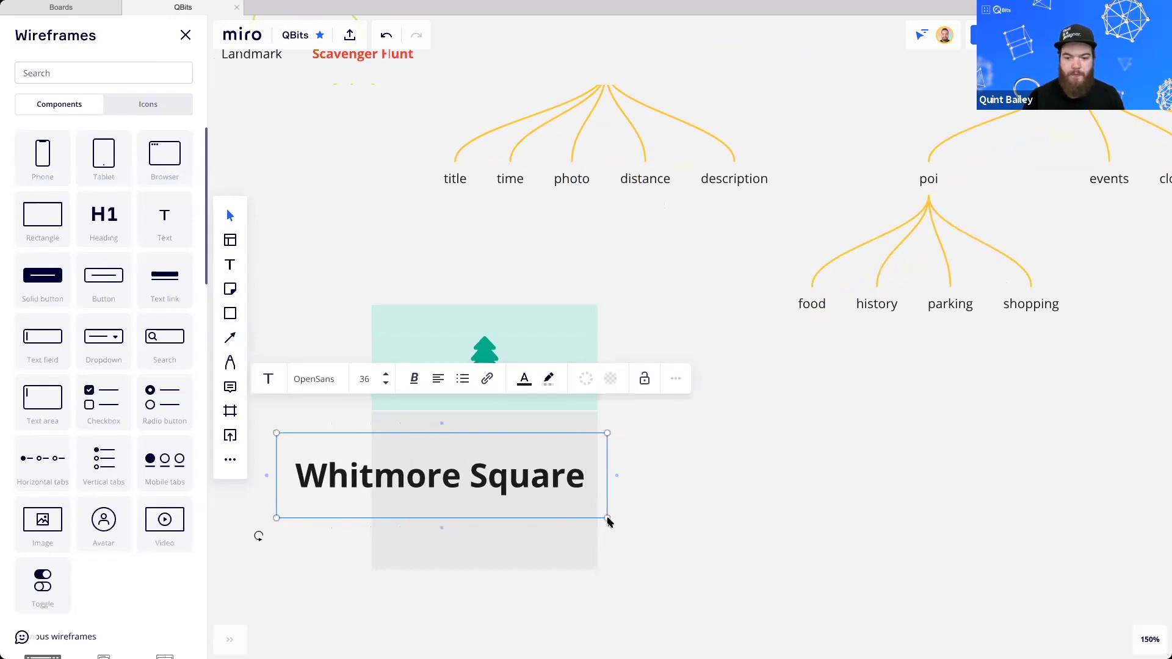
left_click_drag(607, 517, 405, 486)
left_click(640, 459)
scroll(463, 451, "right", 2)
key("Delete")
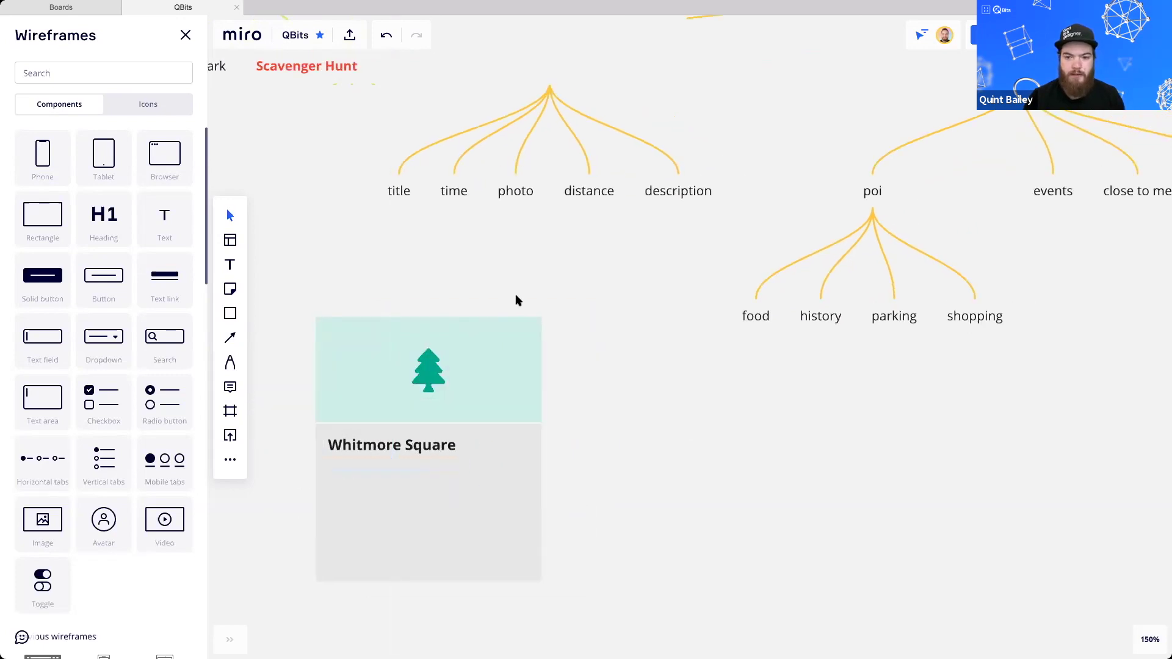
Duplicate the Whitmore Square heading beside the original for the distance and change the copy's text to "2.2M"
left_click(589, 191)
left_click(530, 192)
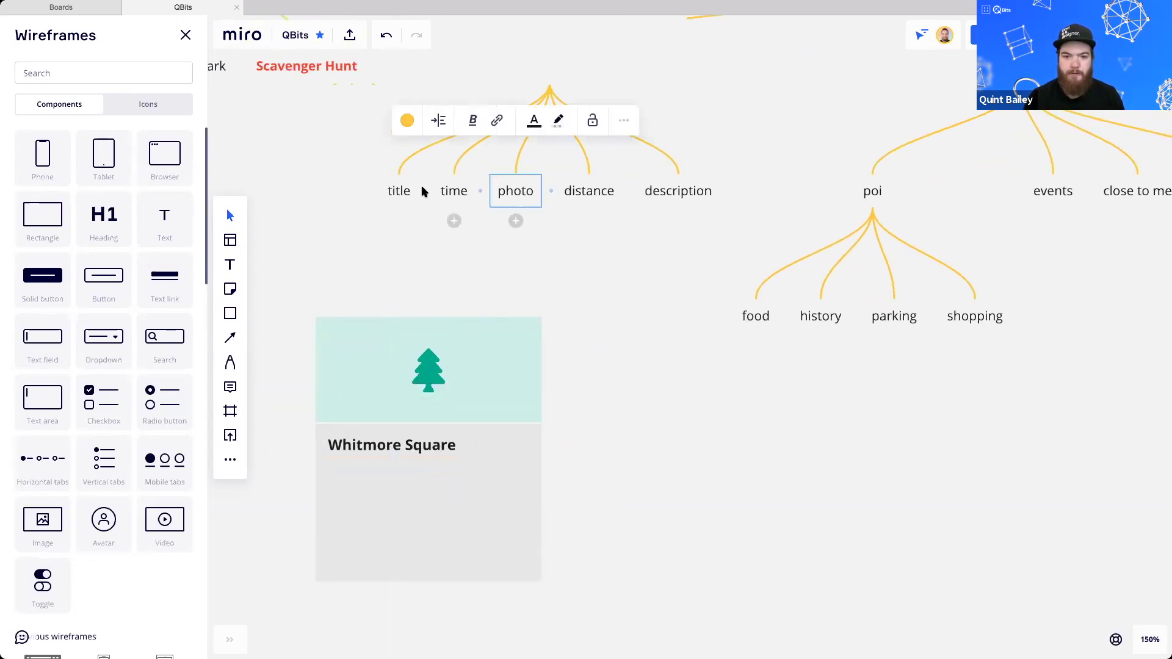
left_click(405, 191)
left_click(590, 193)
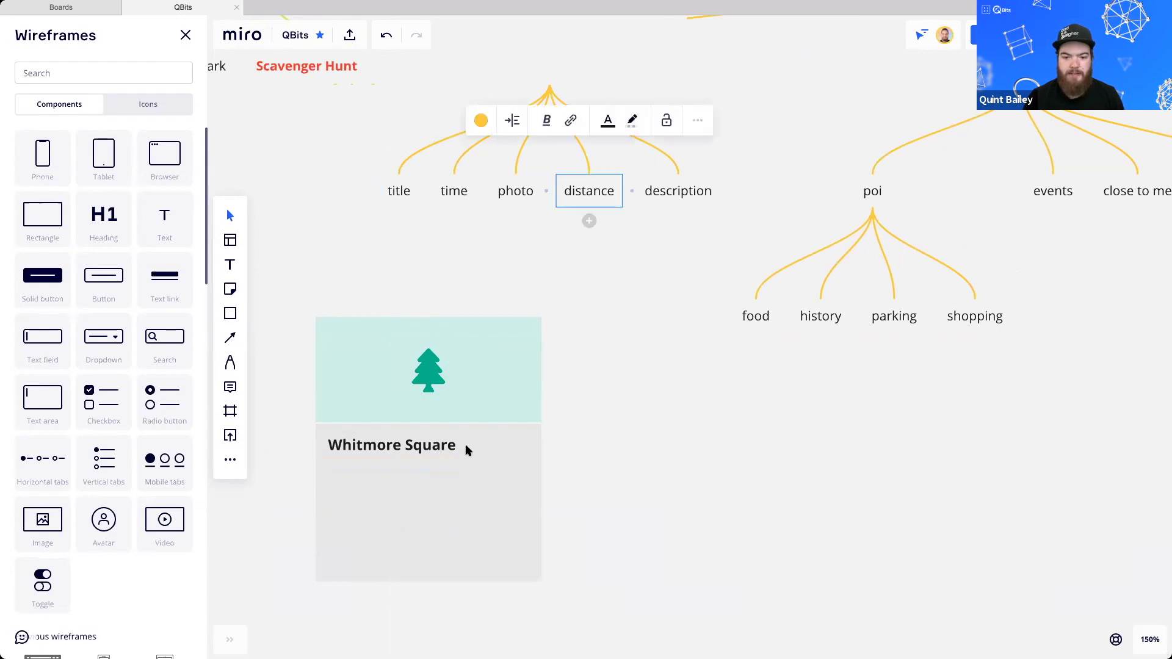
scroll(452, 430, "up", 3)
scroll(454, 431, "up", 4)
left_click_drag(421, 368, 695, 361, "alt")
double_click(639, 364)
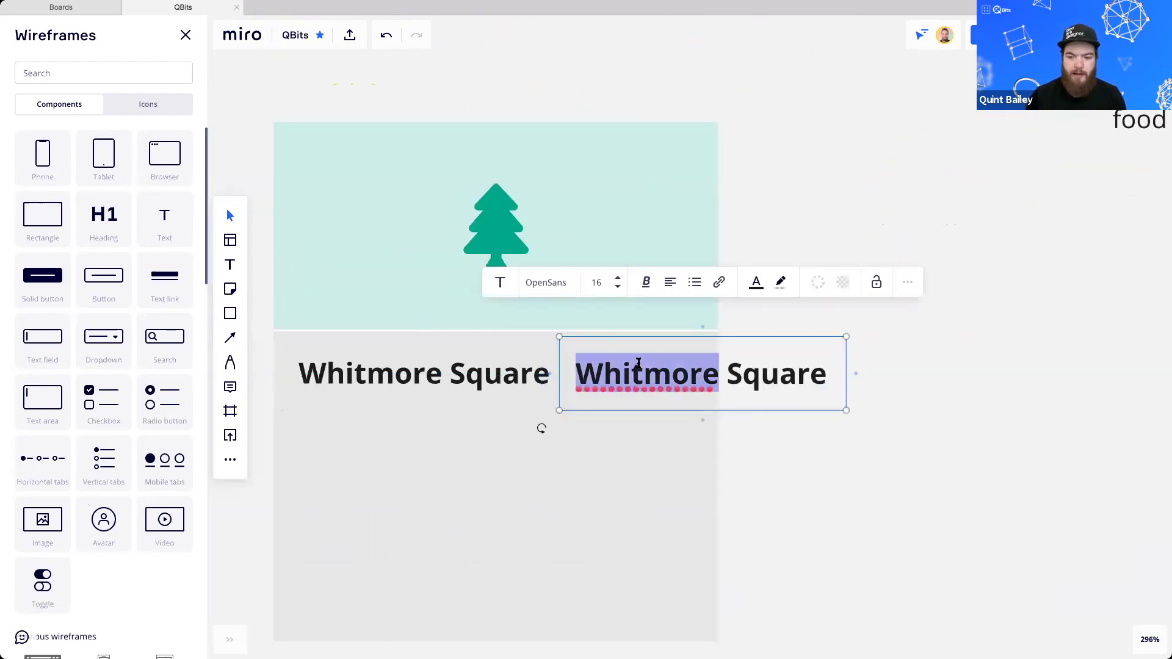
triple_click(638, 365)
type("2.2")
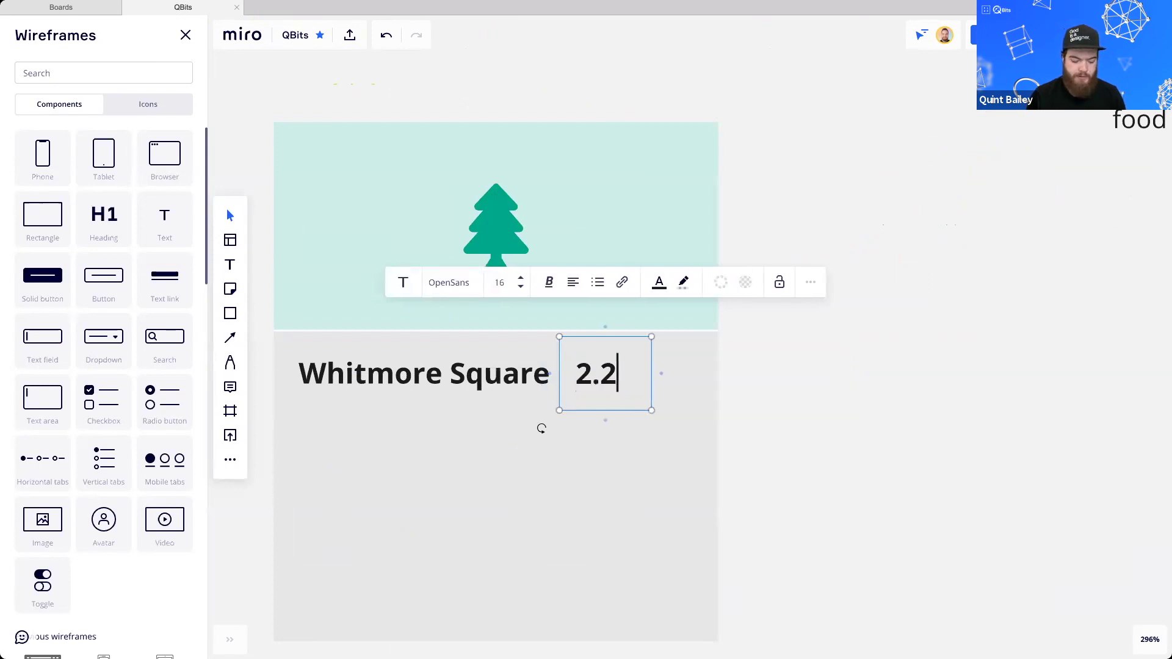
type("M")
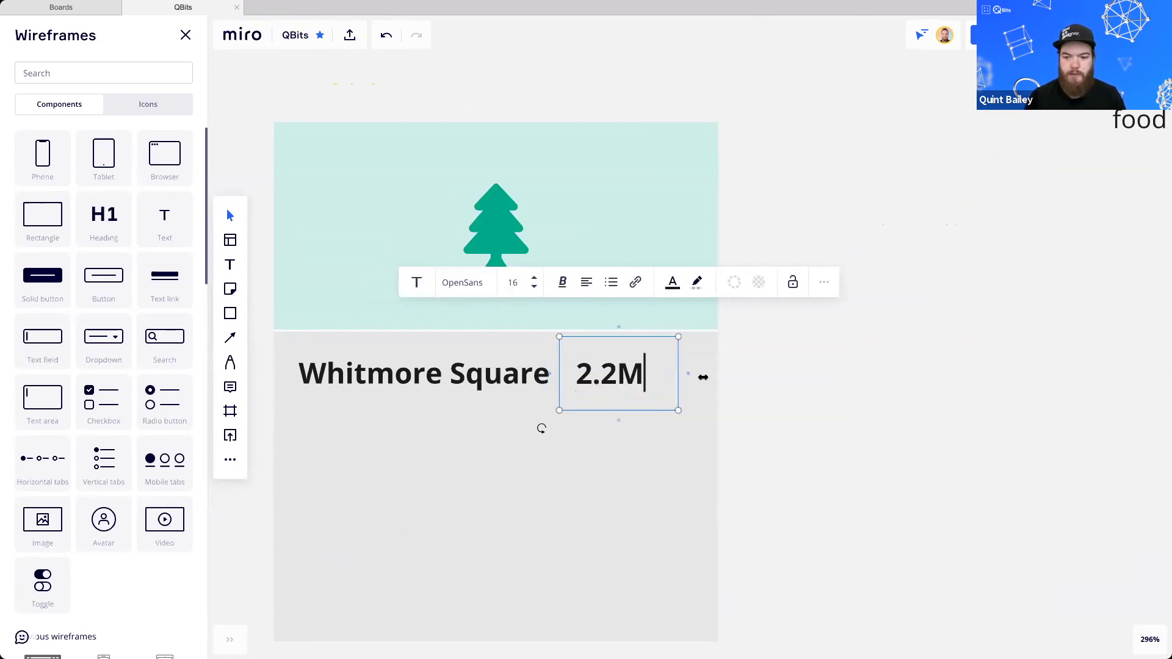
Correct the distance text to "2.2mi" and shift it towards the card's right edge
left_click(823, 387)
double_click(629, 373)
key("BackSpace")
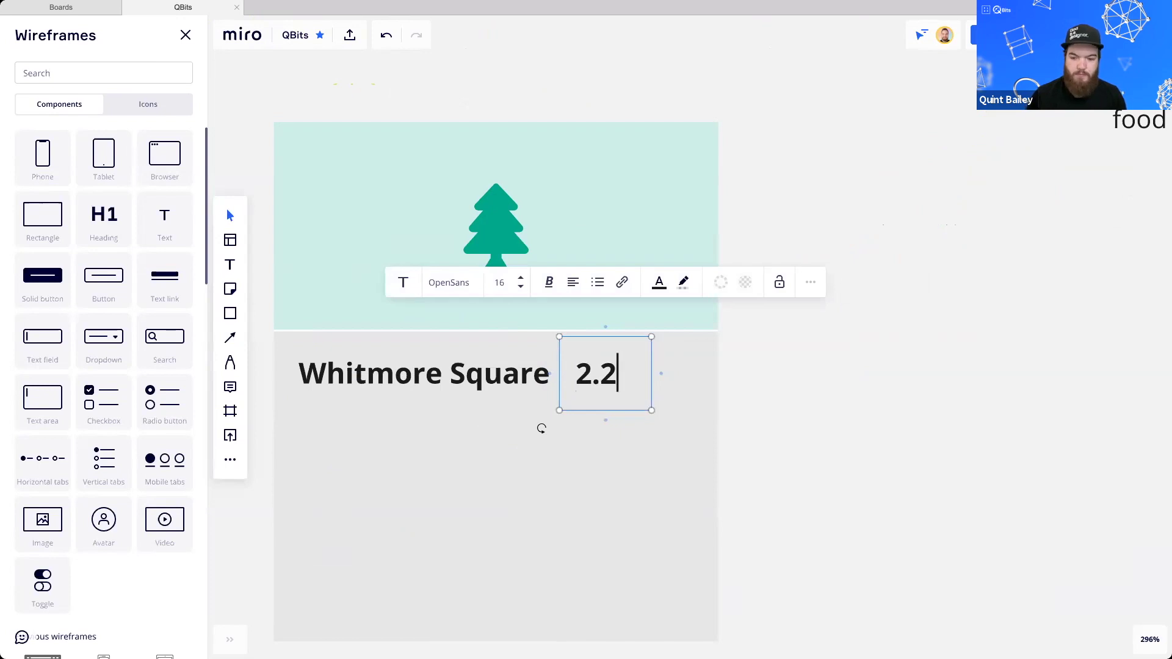
type("mi")
left_click_drag(642, 376, 679, 375)
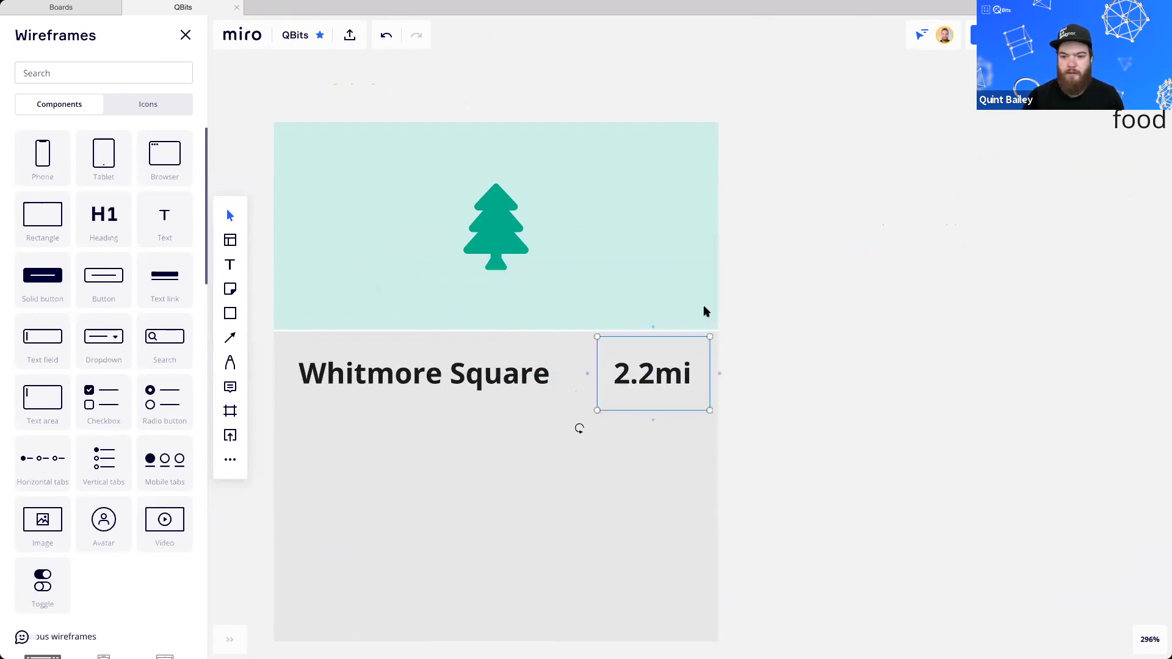
Remove the bold formatting from the 2.2mi distance text
left_click(707, 282)
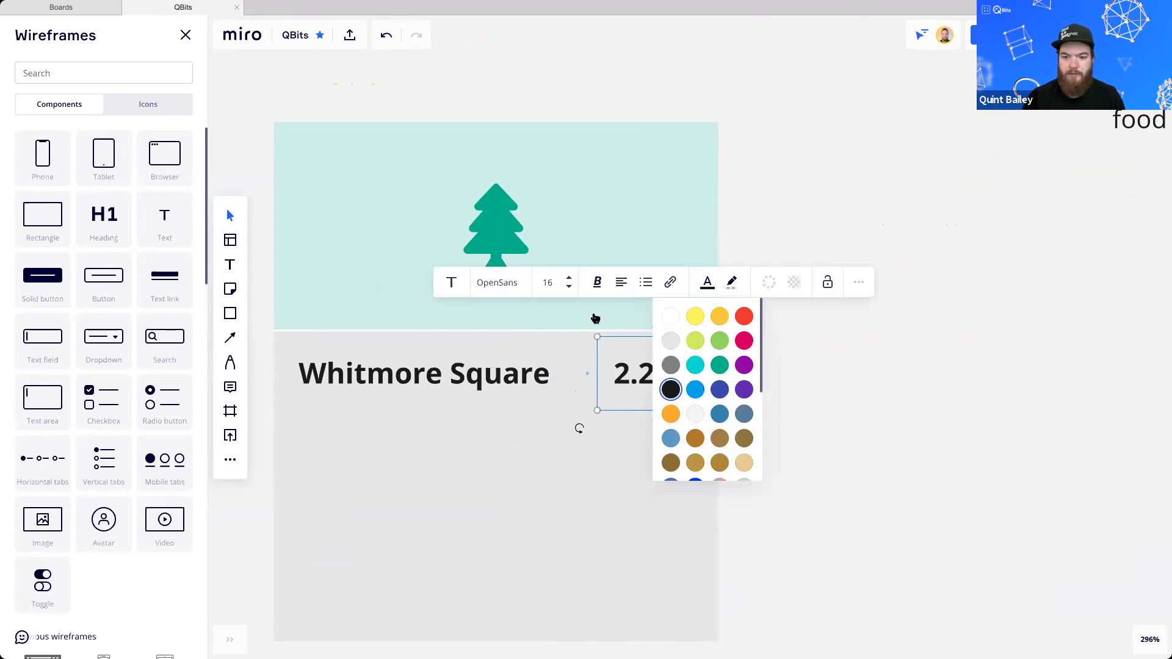
left_click(741, 335)
scroll(740, 335, "down", 3)
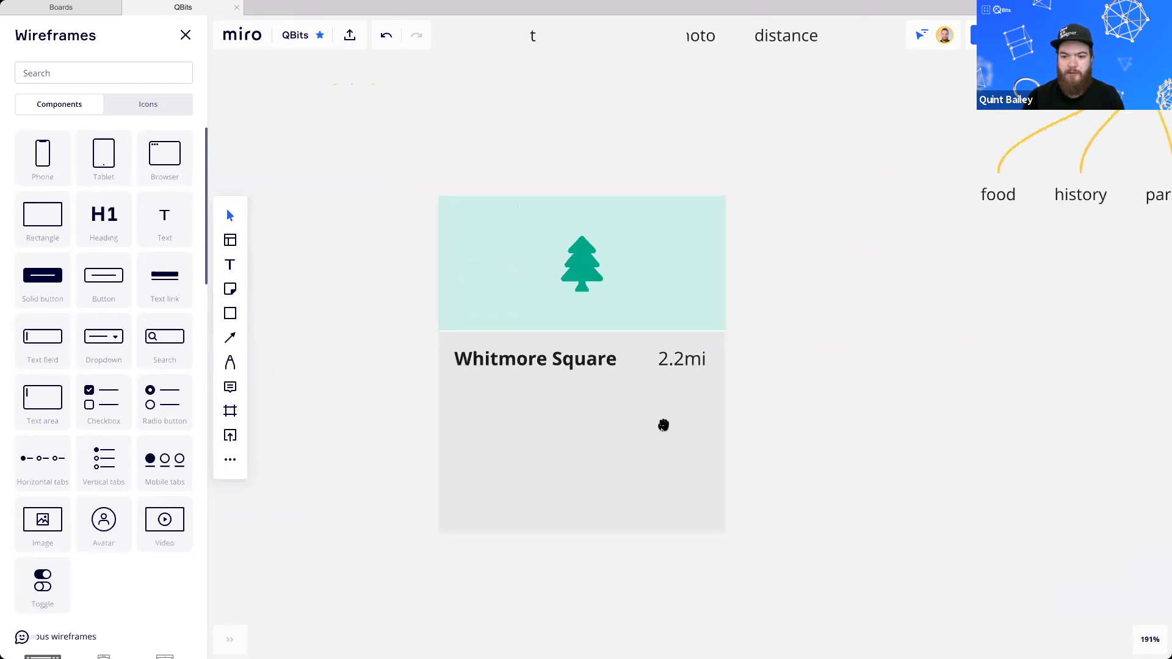
Compare the card's contents with the title, time, photo, distance and description nodes under info
left_click_drag(663, 426, 617, 525)
scroll(564, 342, "down", 1)
left_click_drag(564, 342, 494, 369)
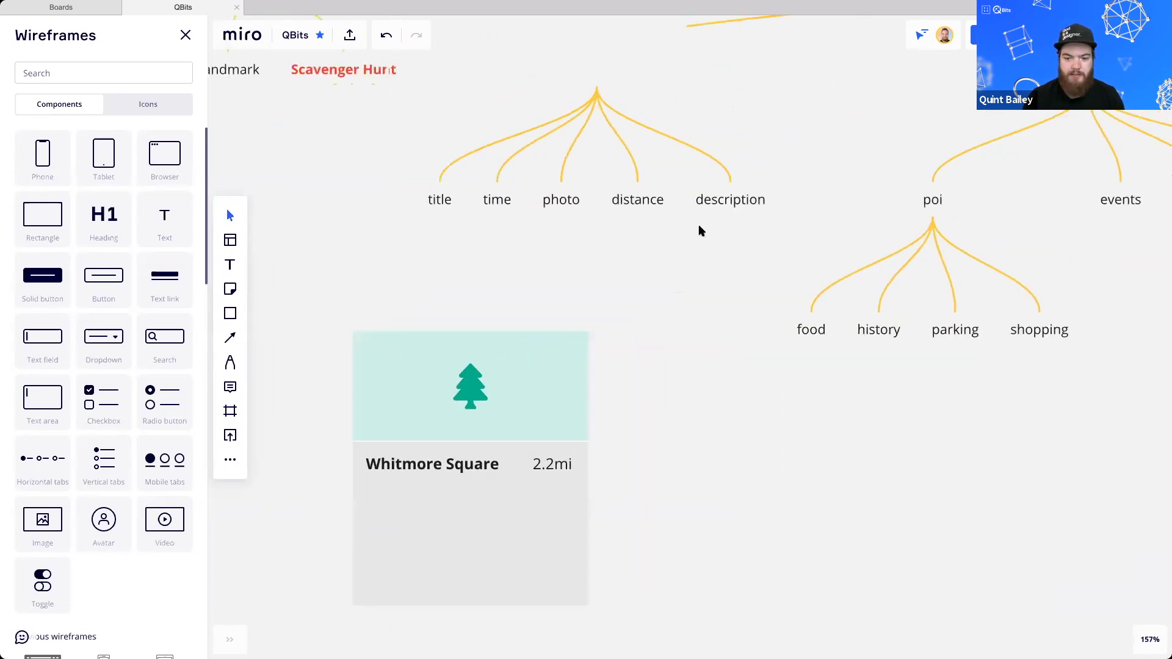
left_click_drag(641, 448, 657, 432)
scroll(576, 453, "up", 1)
left_click_drag(576, 453, 591, 437)
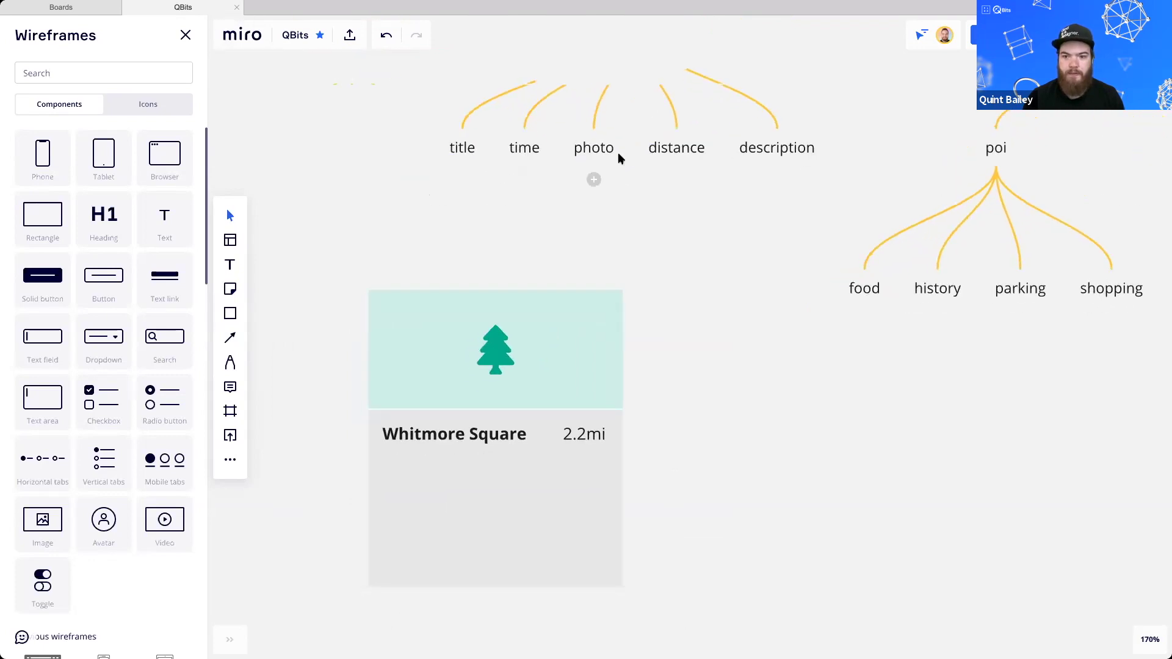
left_click(607, 144)
left_click(688, 149)
left_click_drag(594, 158, 603, 152)
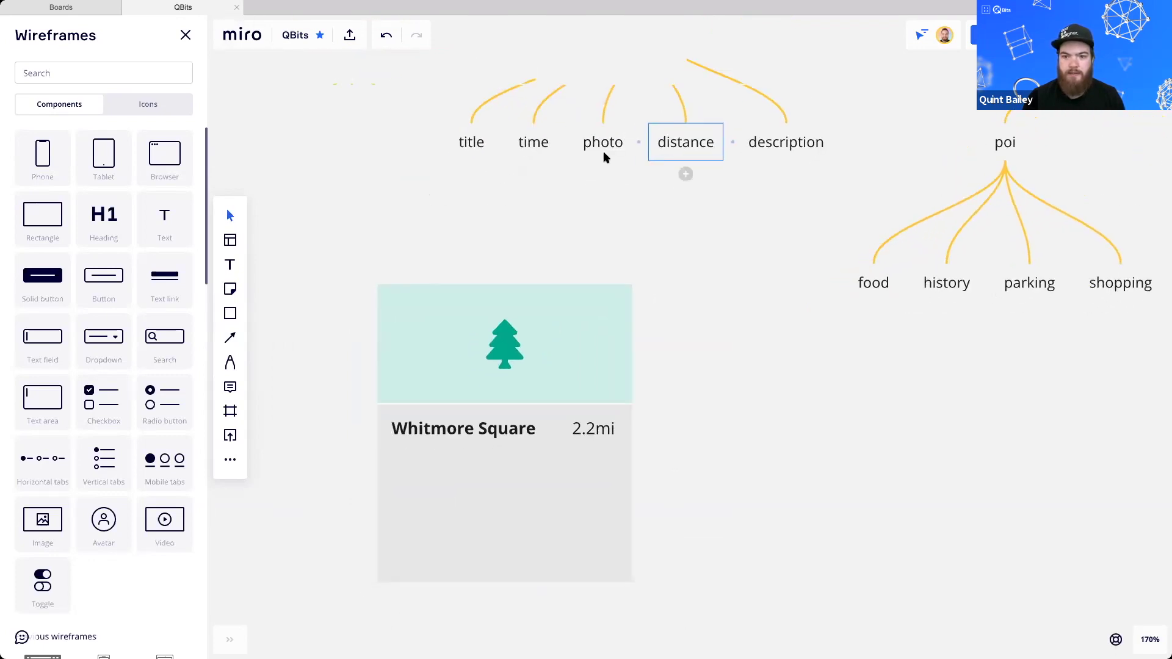
left_click(604, 156)
key("Left")
scroll(680, 463, "down", 1)
scroll(680, 462, "left", 1)
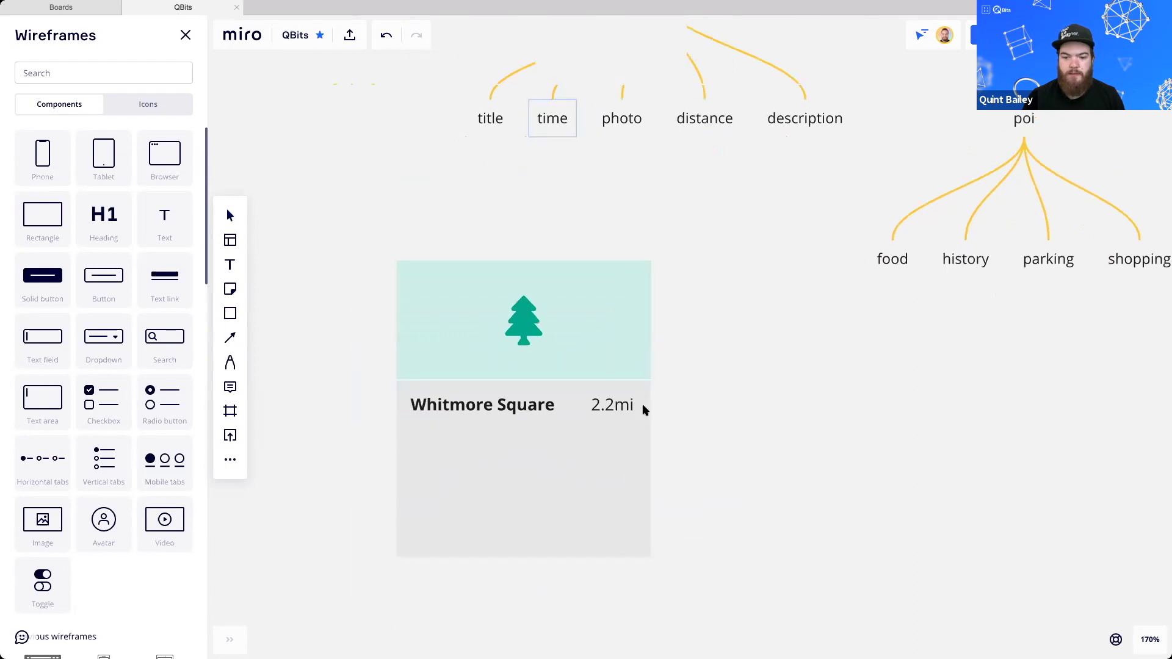
Duplicate the 2.2mi text below the card's heading and change the copy to "20 minute walk"
left_click_drag(628, 405, 462, 449)
double_click(462, 448)
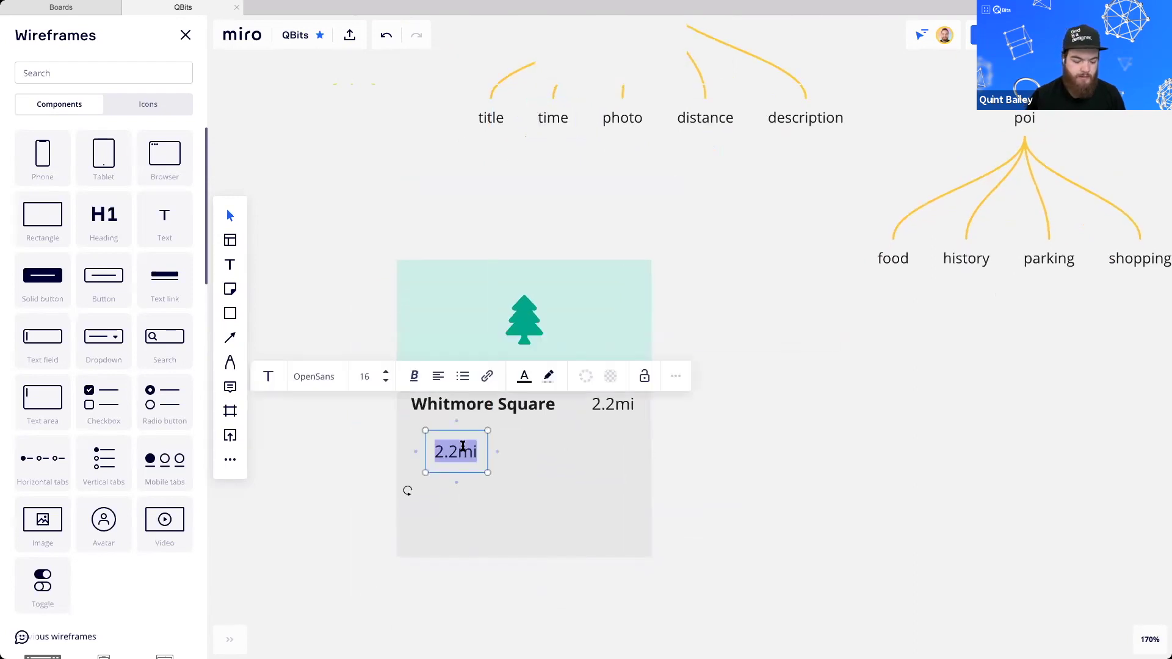
type("20 minu")
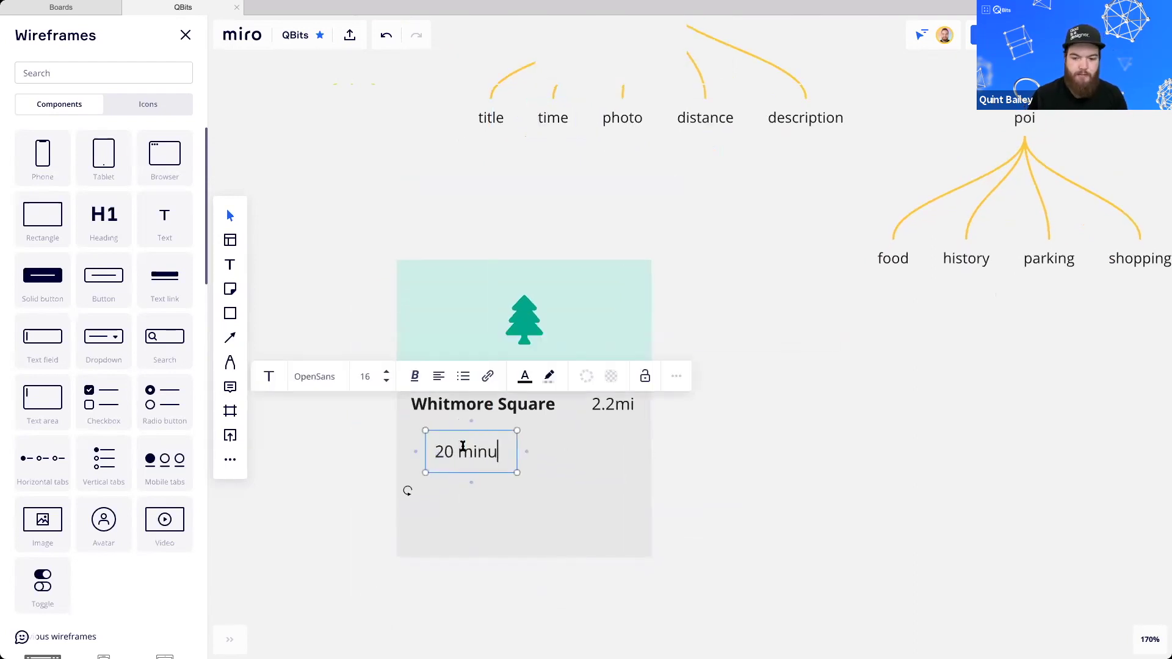
type("te walk")
key("Escape")
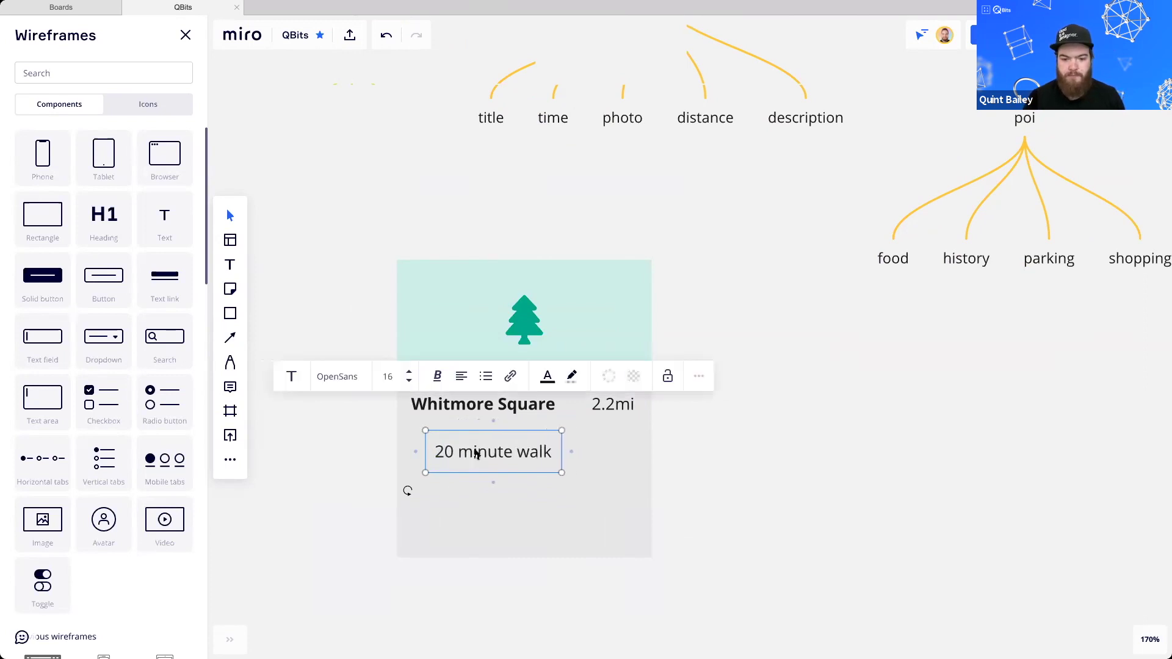
left_click_drag(494, 452, 477, 447)
left_click(762, 215)
left_click_drag(790, 141, 755, 176)
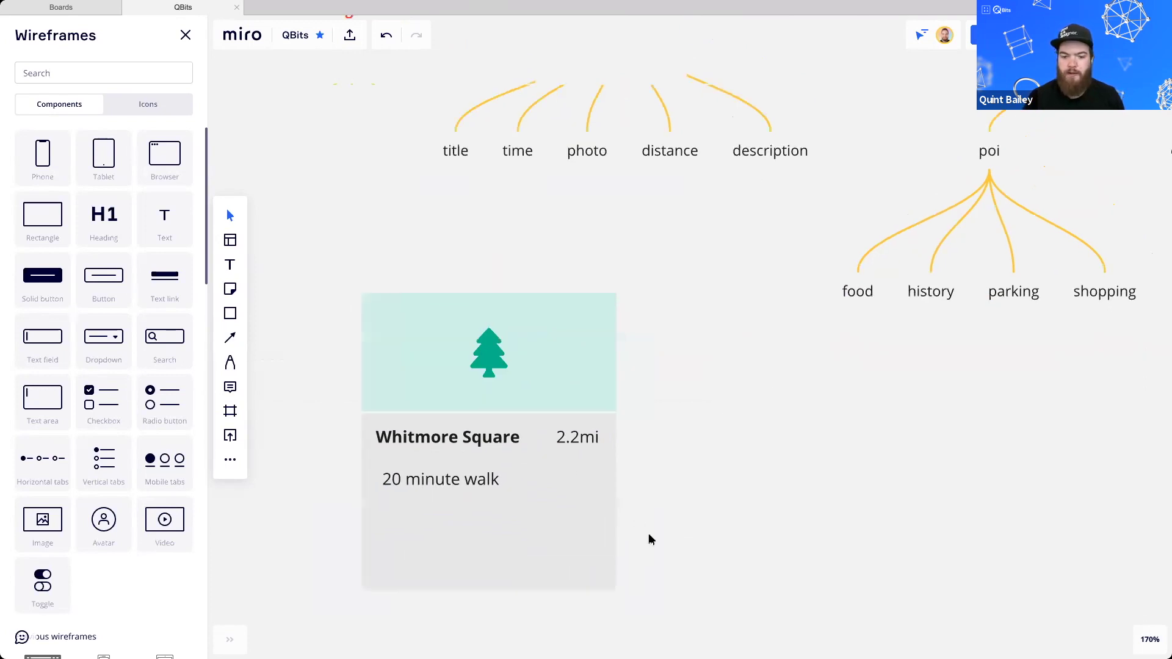
Duplicate the walk text below itself and replace it with Corporate Ipsum's sentence from Safari, "Bring to the table win-win survival strategies to ensure proactive domination."
left_click_drag(489, 447, 490, 492)
left_click(483, 456)
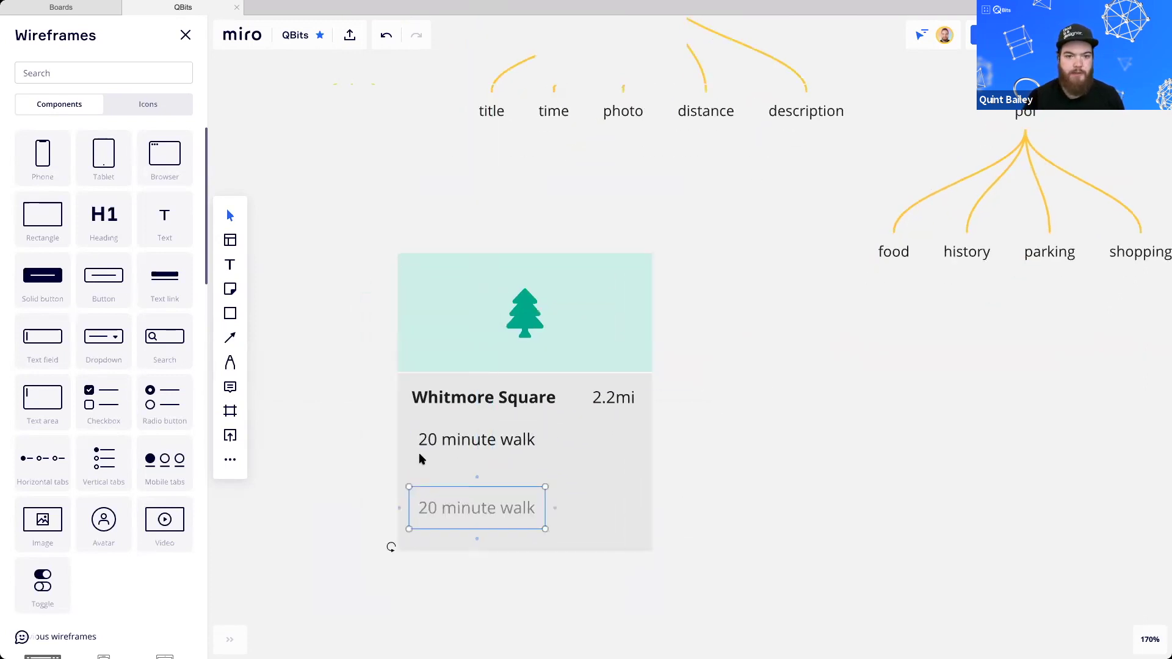
key("ctrl+Left")
left_click(750, 332)
left_click_drag(482, 257, 679, 311)
left_click_drag(493, 257, 566, 270)
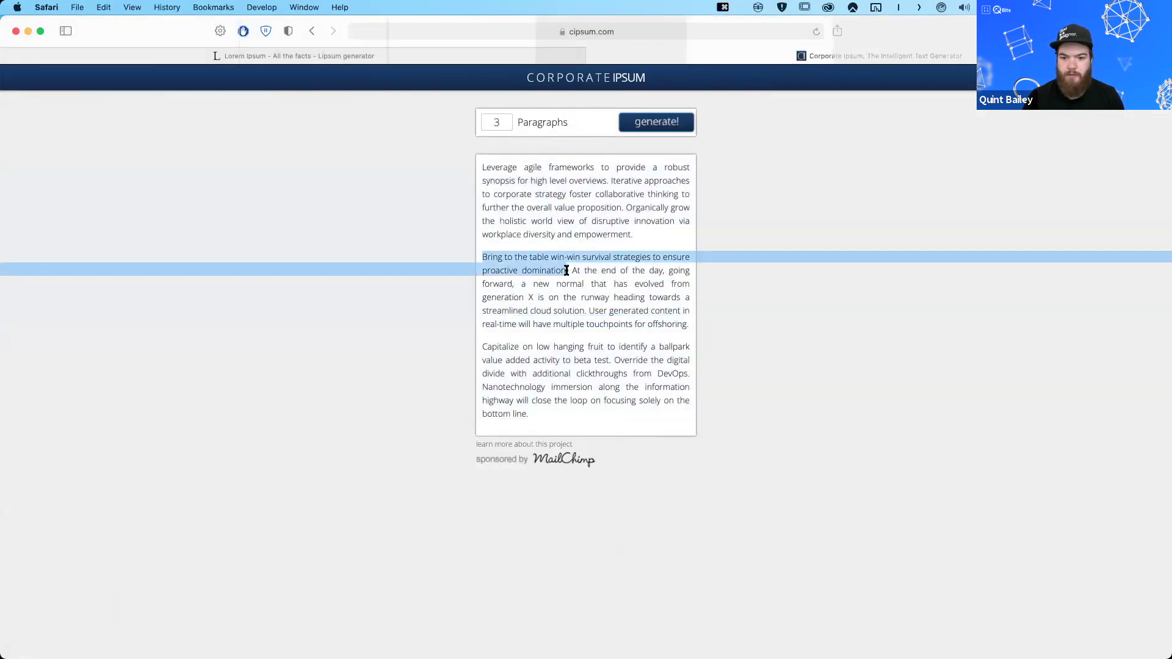
key("super+c")
key("ctrl+Right")
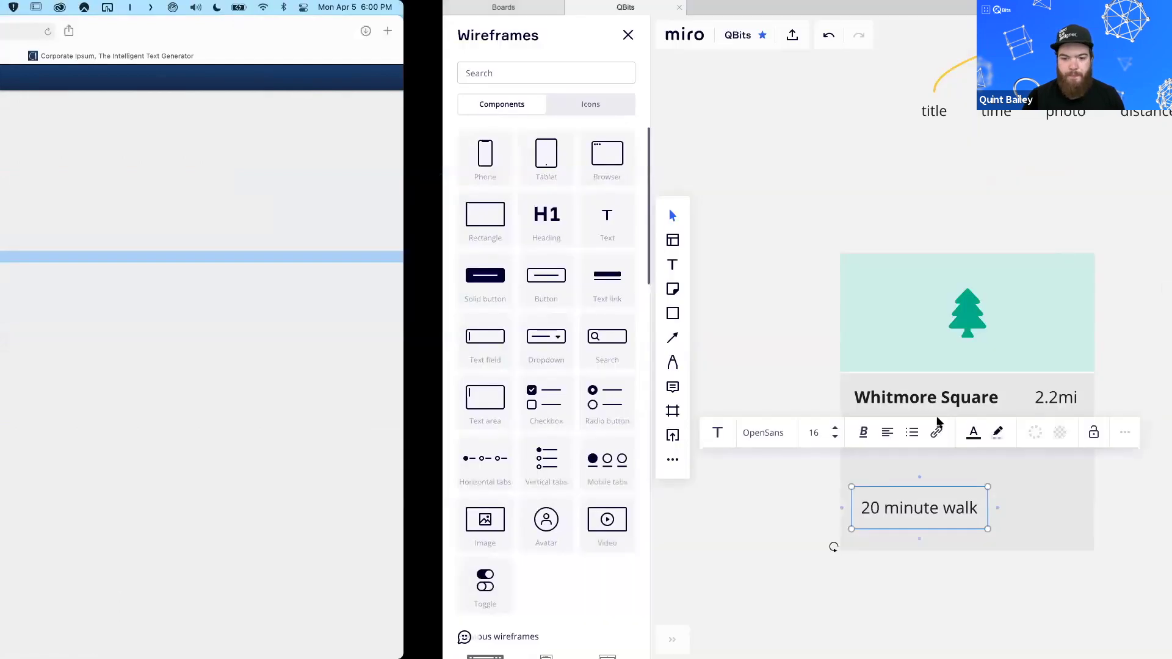
key("super+v")
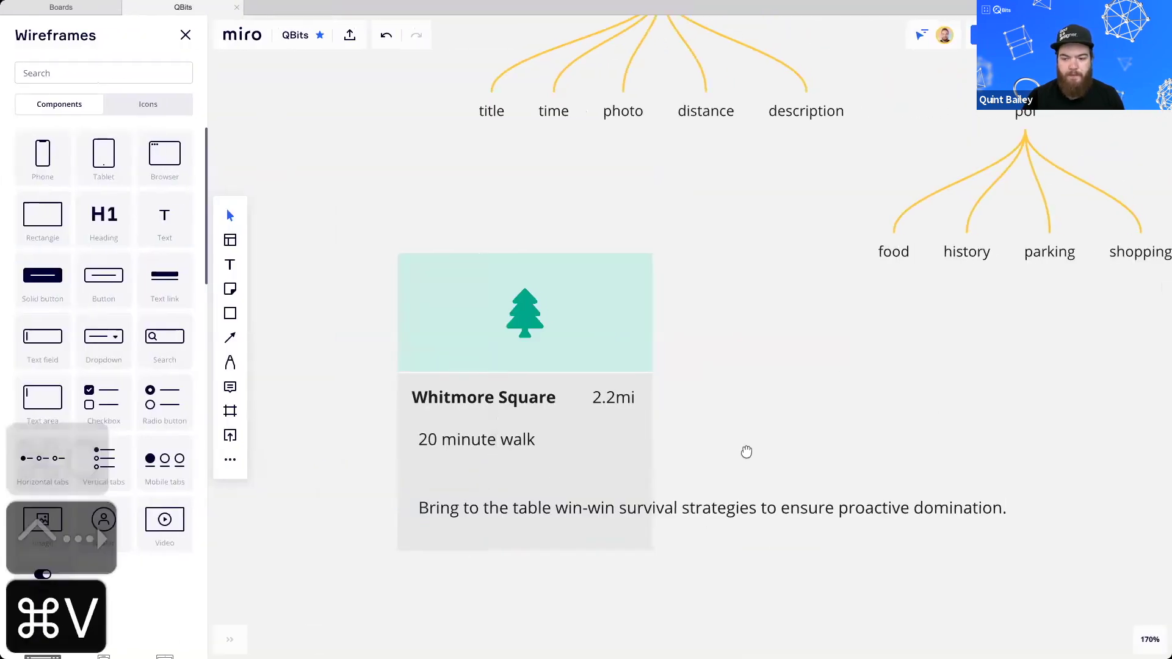
Wrap the description to the card's width under the walk time, and align both texts with the heading's left edge
scroll(746, 451, "down", 3)
left_click_drag(826, 413, 857, 393)
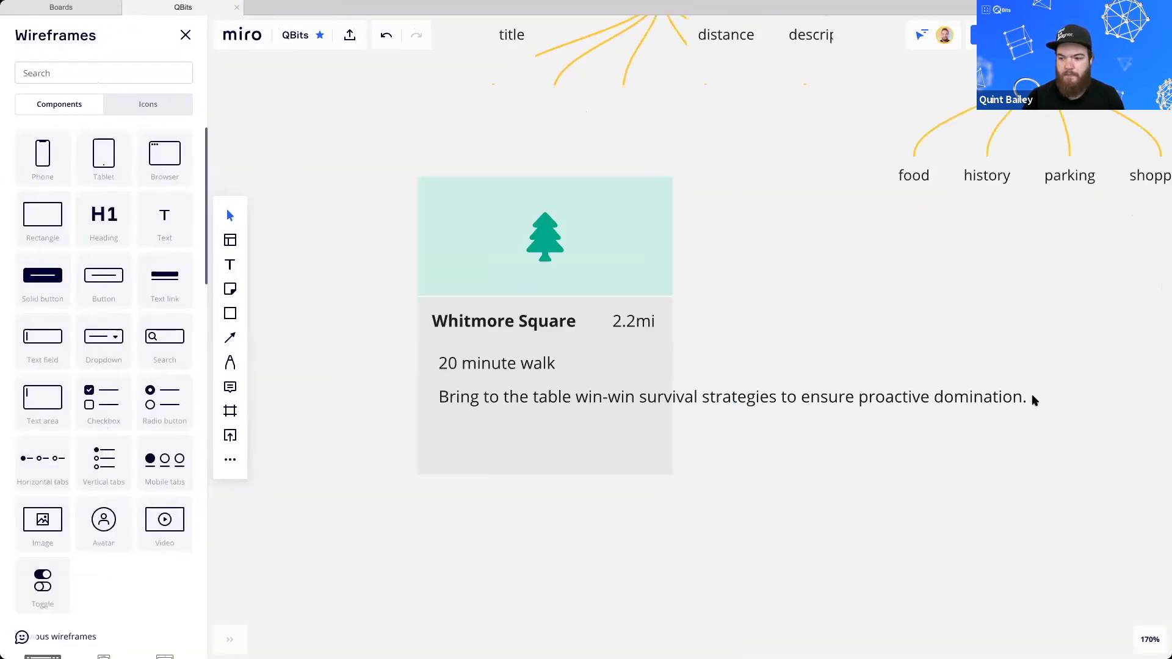
left_click(1033, 395)
left_click_drag(1033, 395, 667, 425)
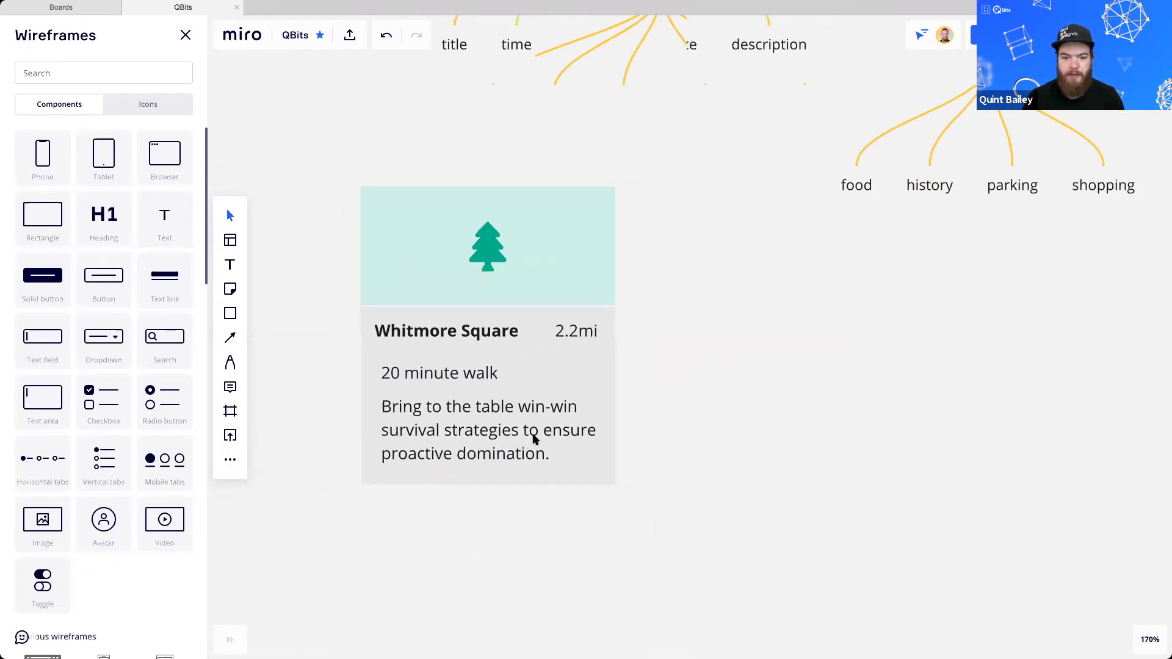
left_click_drag(532, 435, 525, 428)
left_click_drag(475, 378, 471, 374)
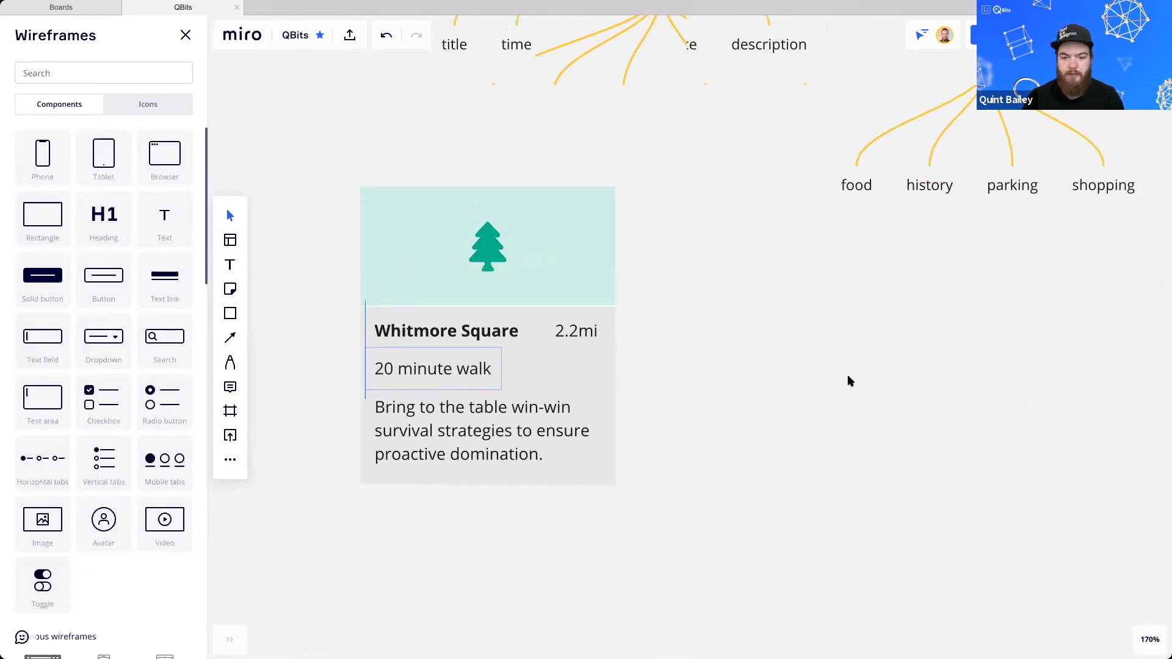
Extend the grey card rectangle downward to make room below the description, undoing the accidental move that follows
left_click_drag(842, 377, 722, 390)
left_click_drag(641, 364, 831, 360)
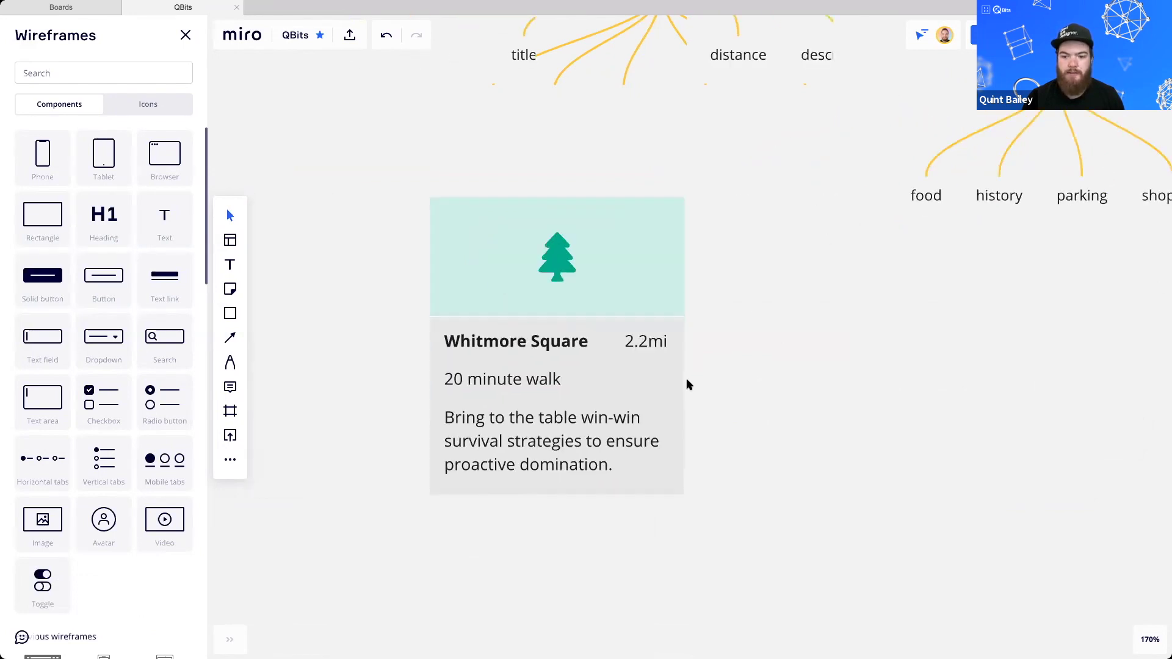
left_click(674, 492)
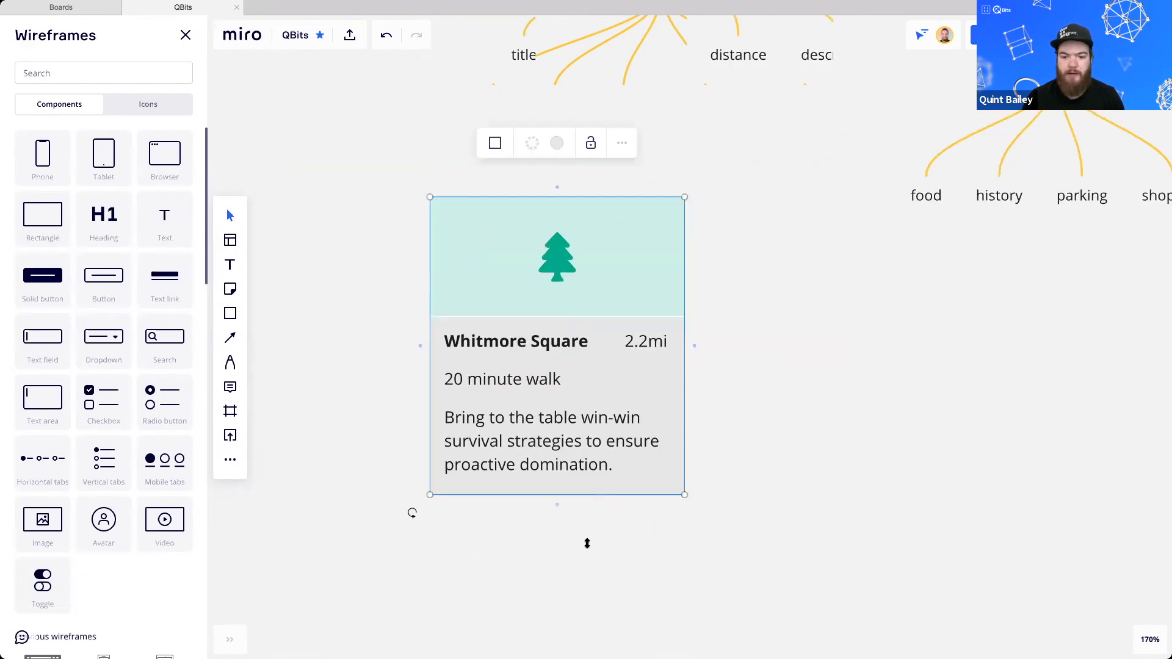
left_click_drag(587, 543, 597, 543)
left_click_drag(581, 411, 805, 421)
key("super+z")
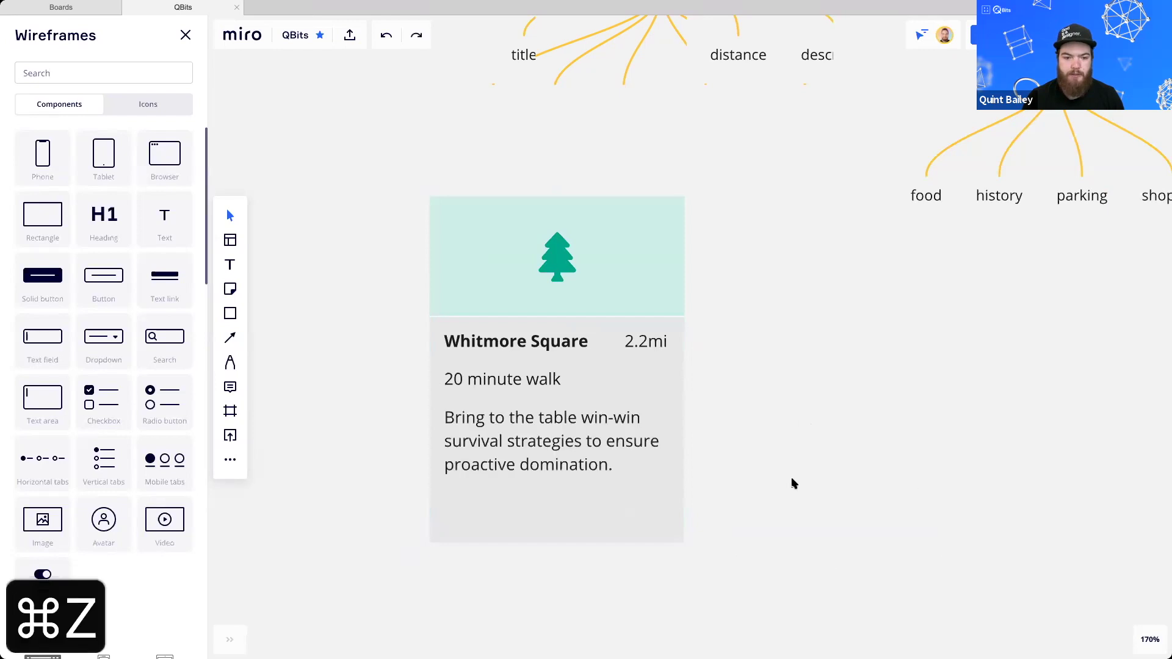
Place a solid button below the description inside the grey card and label it "Get Directions"
left_click_drag(66, 281, 489, 510)
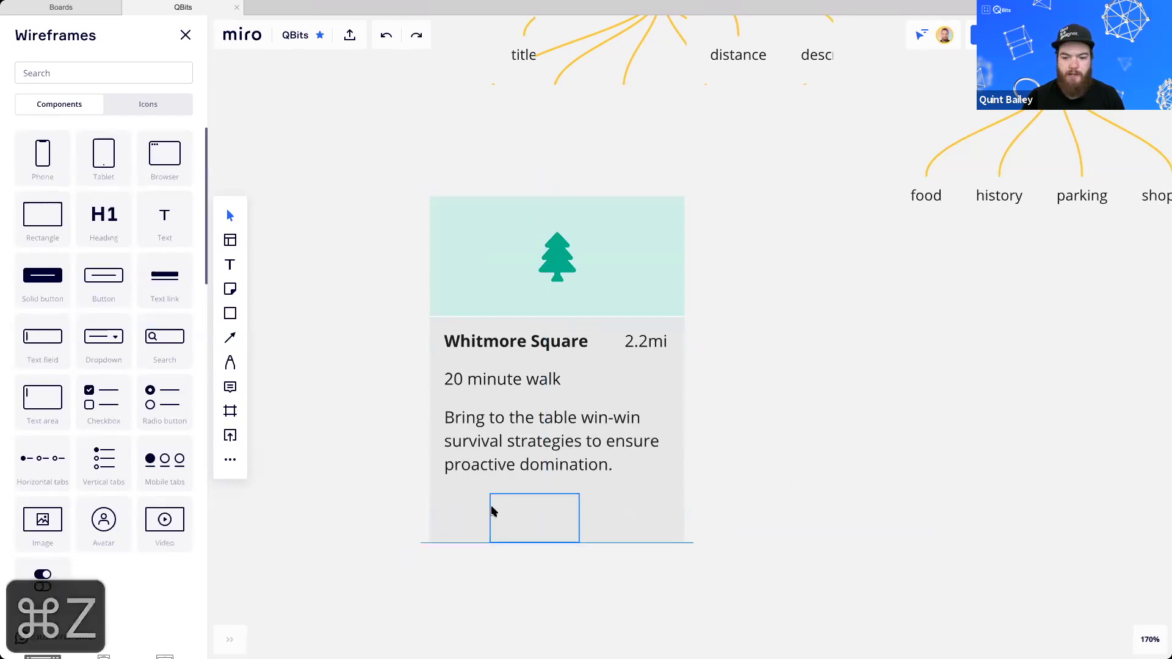
double_click(488, 507)
type("G")
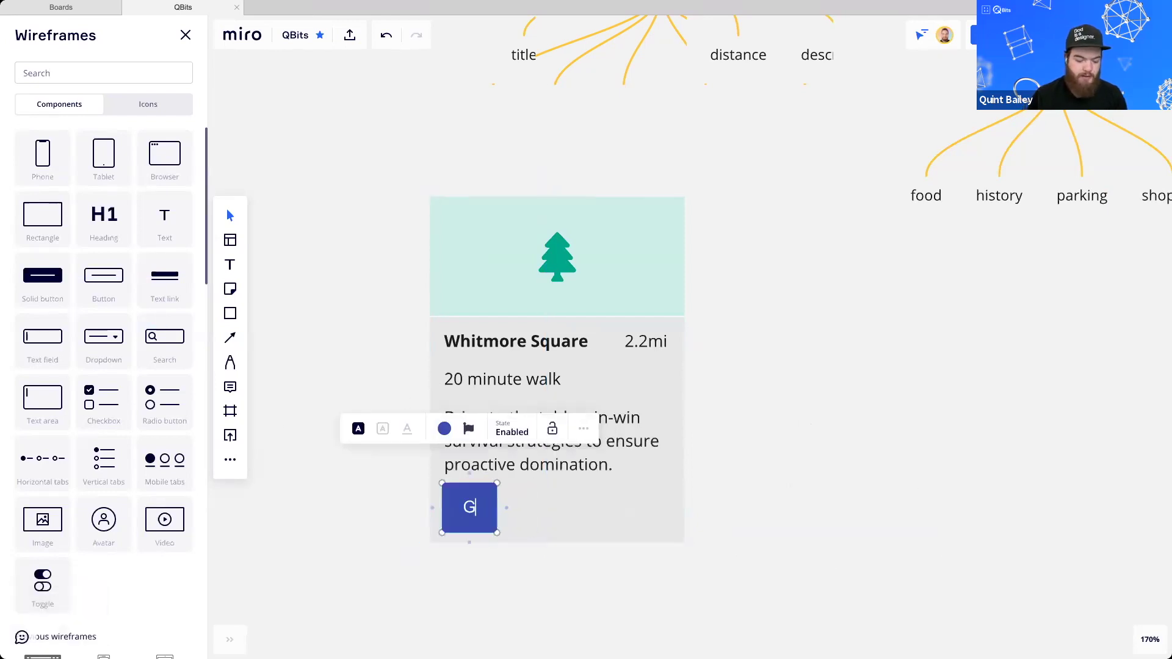
type("et Directoins")
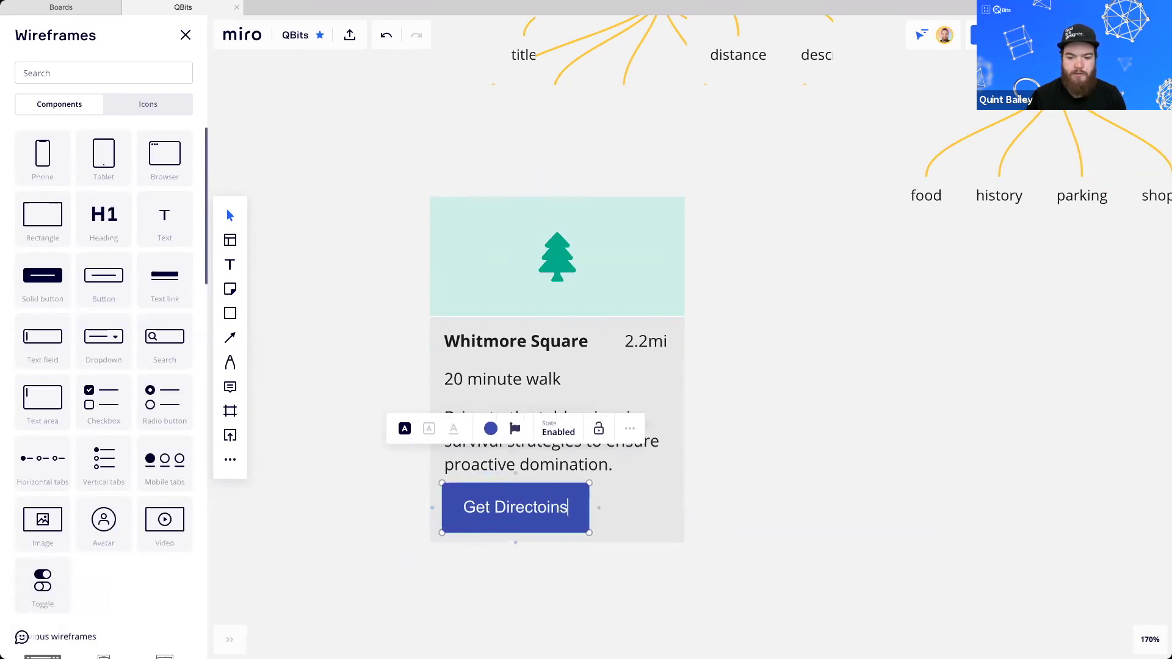
key("BackSpace")
key("BackSpace")
key("BackSpace")
key("BackSpace")
type("ions")
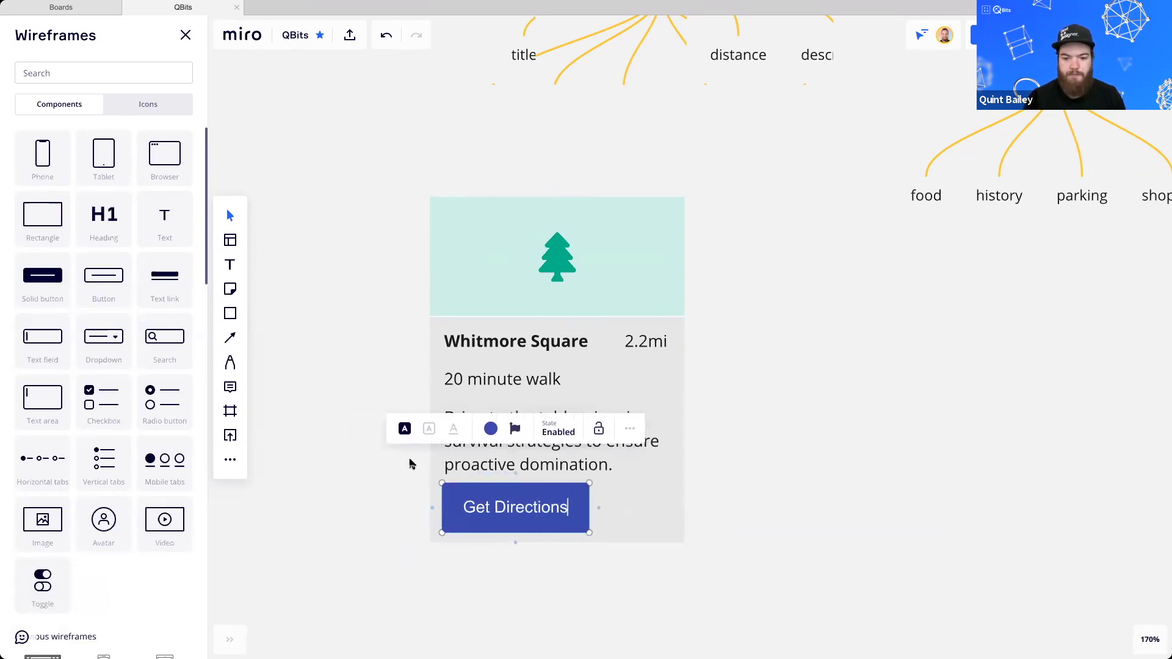
Find a signpost icon with the search term "direct" and add it before the Get Directions label
left_click(516, 430)
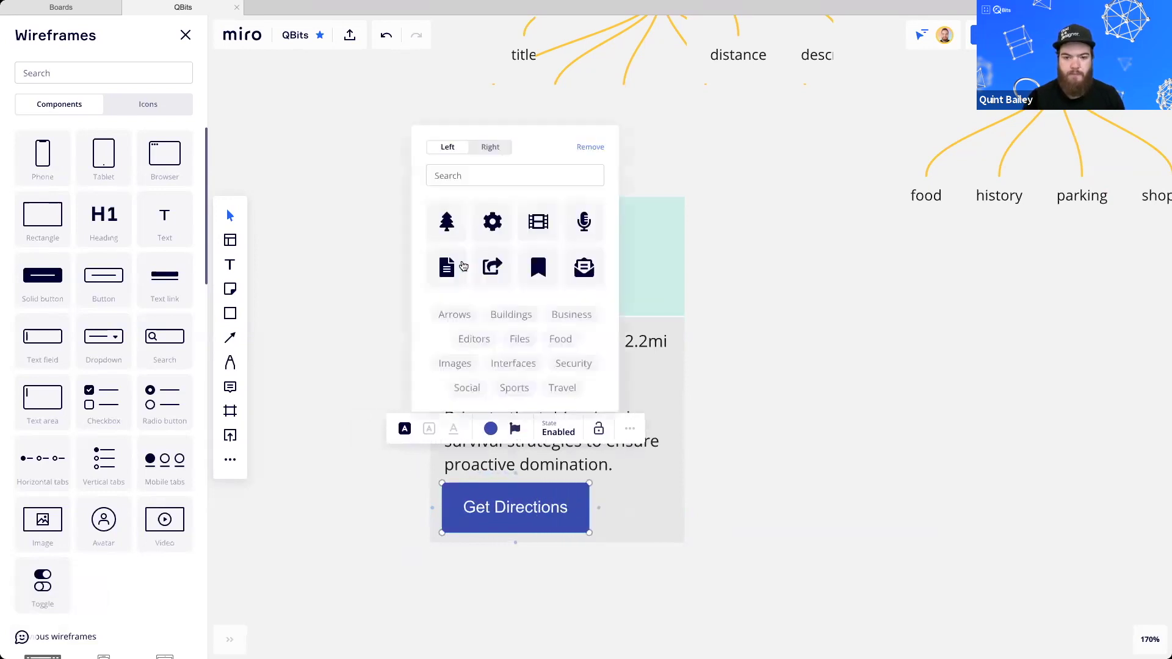
type("na")
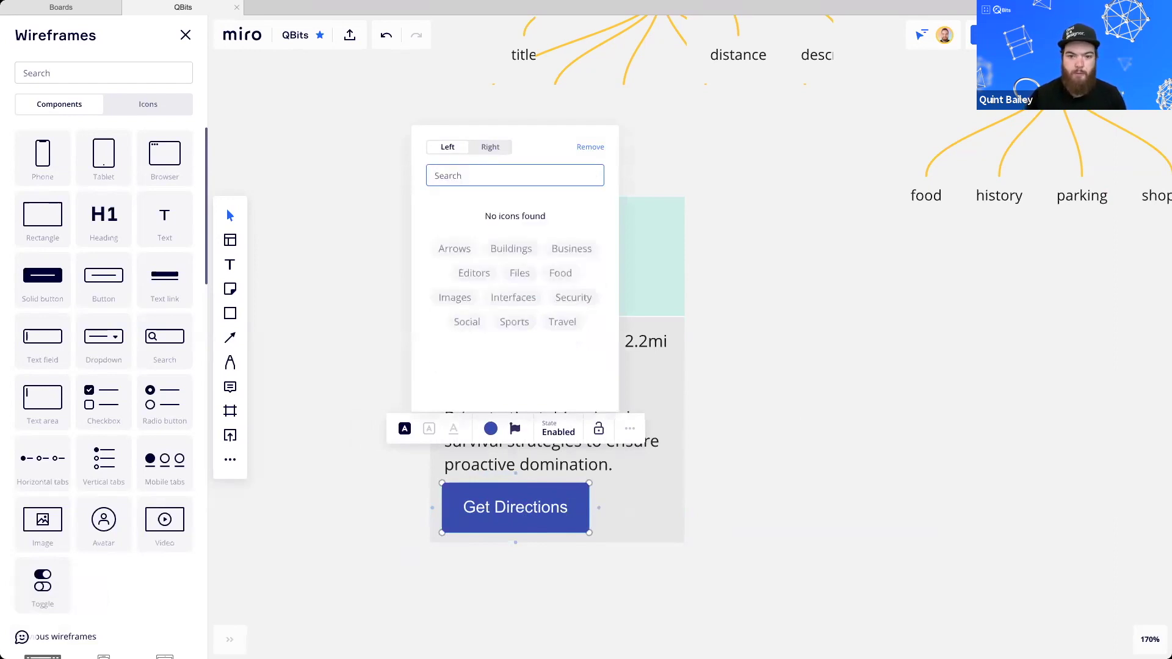
type("direct")
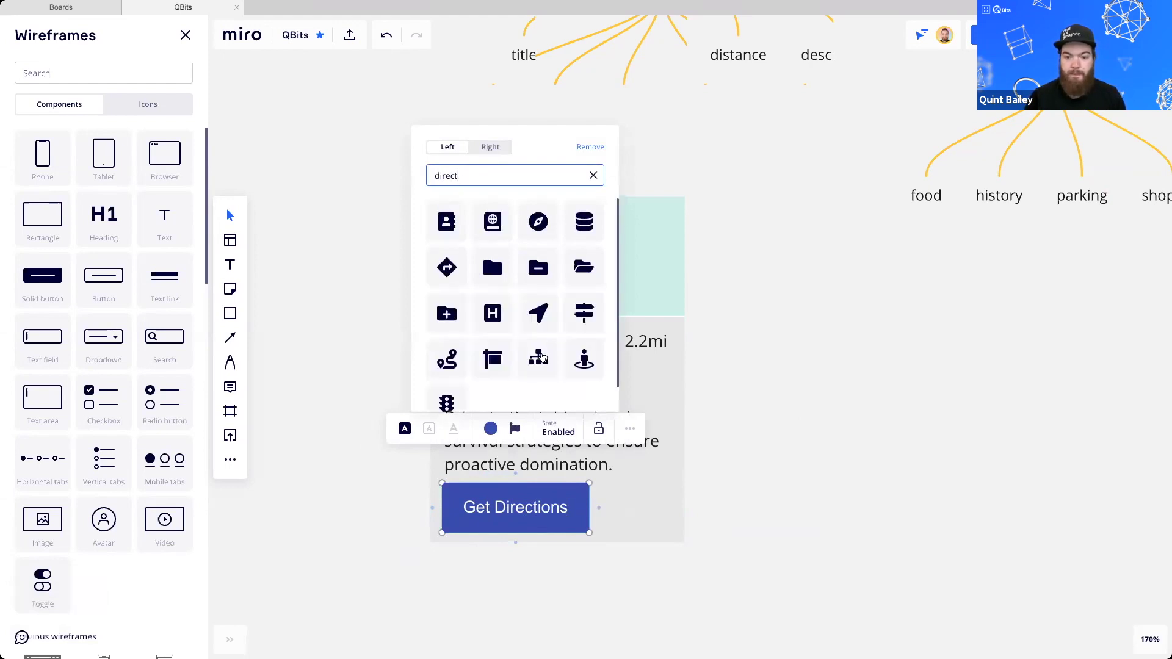
left_click(587, 312)
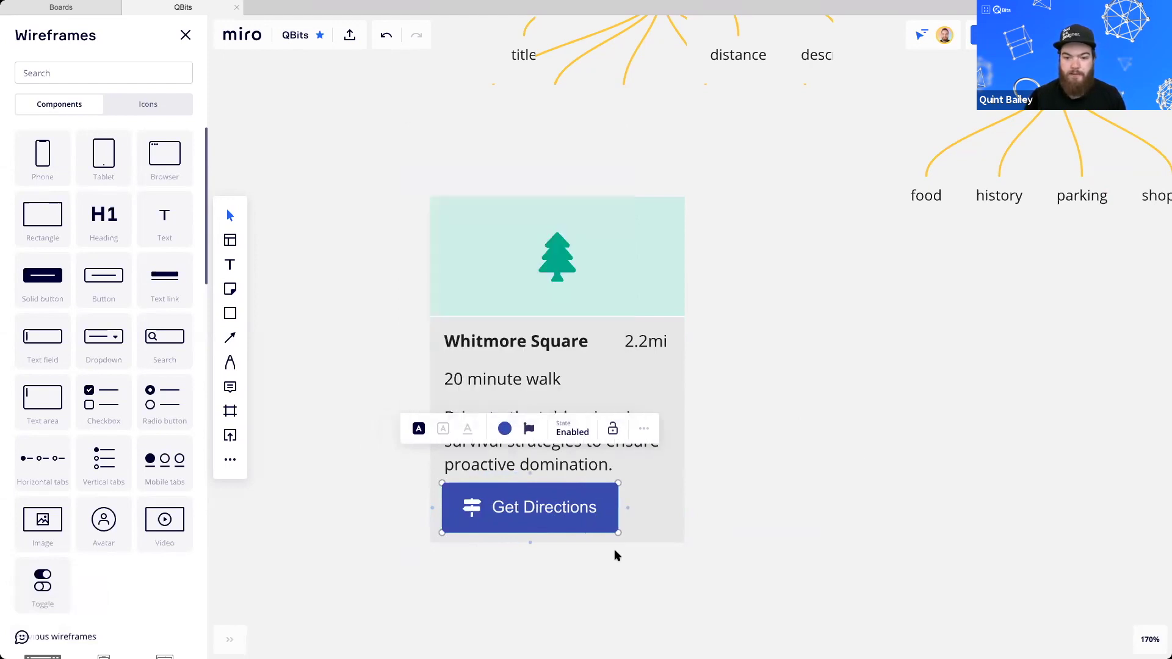
Move the Get Directions button lower, away from the description, and stretch it nearly across the card's width
left_click_drag(623, 548, 636, 493)
left_click(637, 463)
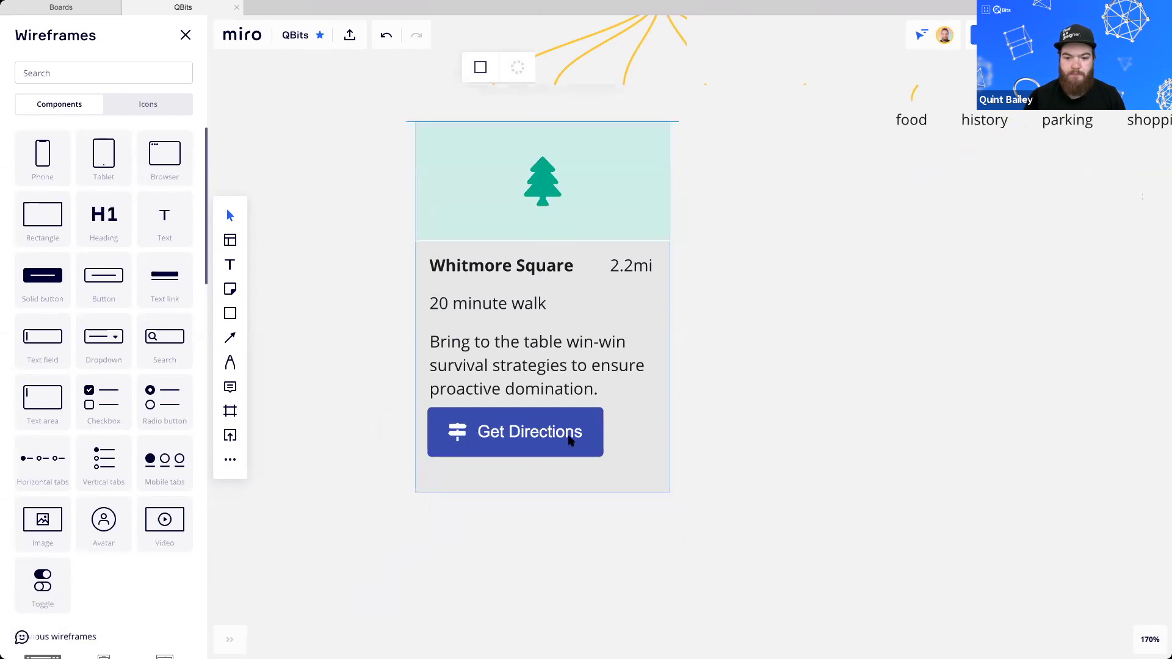
left_click_drag(526, 434, 647, 454)
left_click_drag(815, 340, 795, 353)
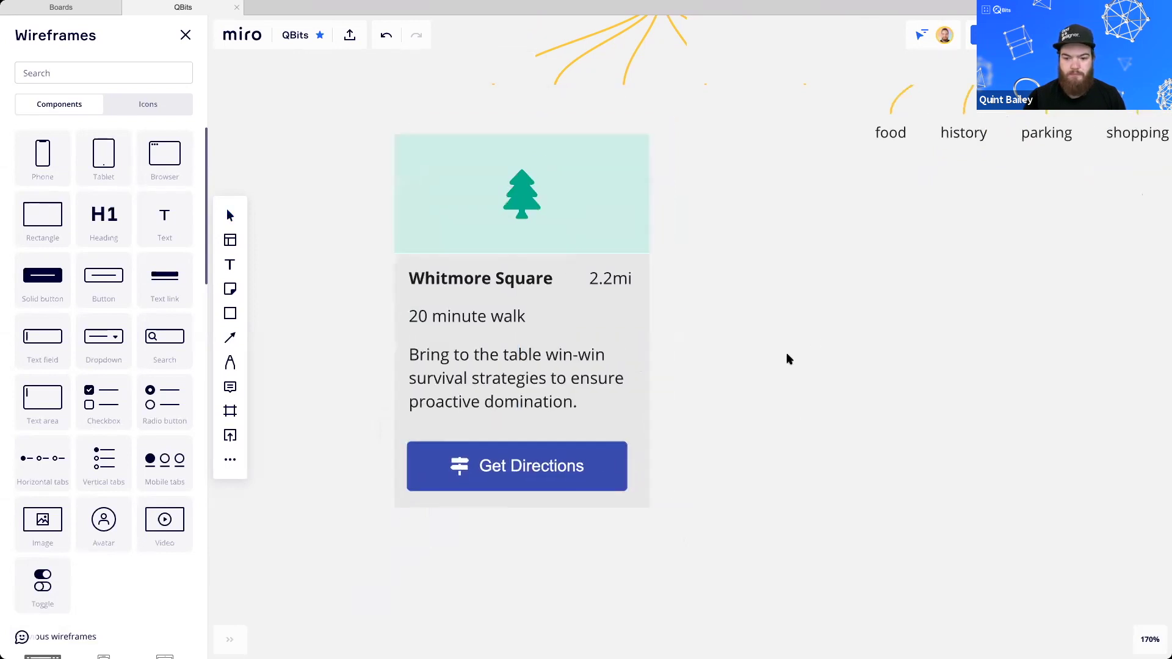
left_click(628, 471)
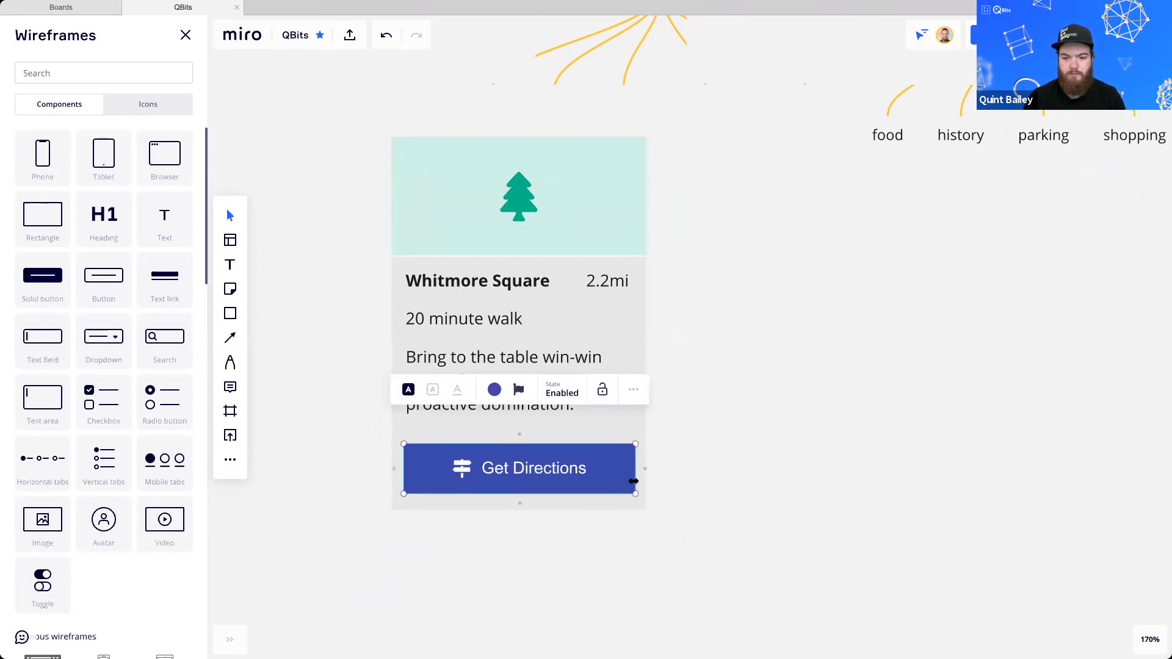
left_click(756, 439)
Compare the finished card with the title, time, photo, distance and description nodes of the info branch
scroll(724, 460, "right", 3)
scroll(725, 460, "up", 2)
scroll(655, 416, "down", 3)
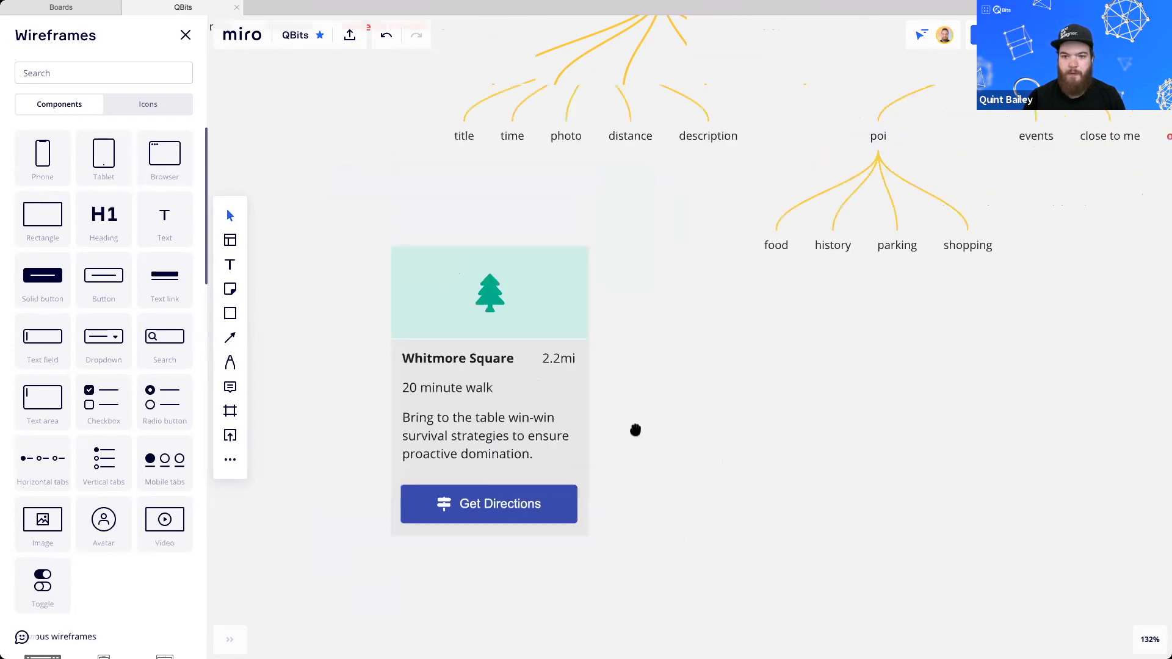
scroll(635, 429, "up", 2)
left_click_drag(381, 158, 756, 254)
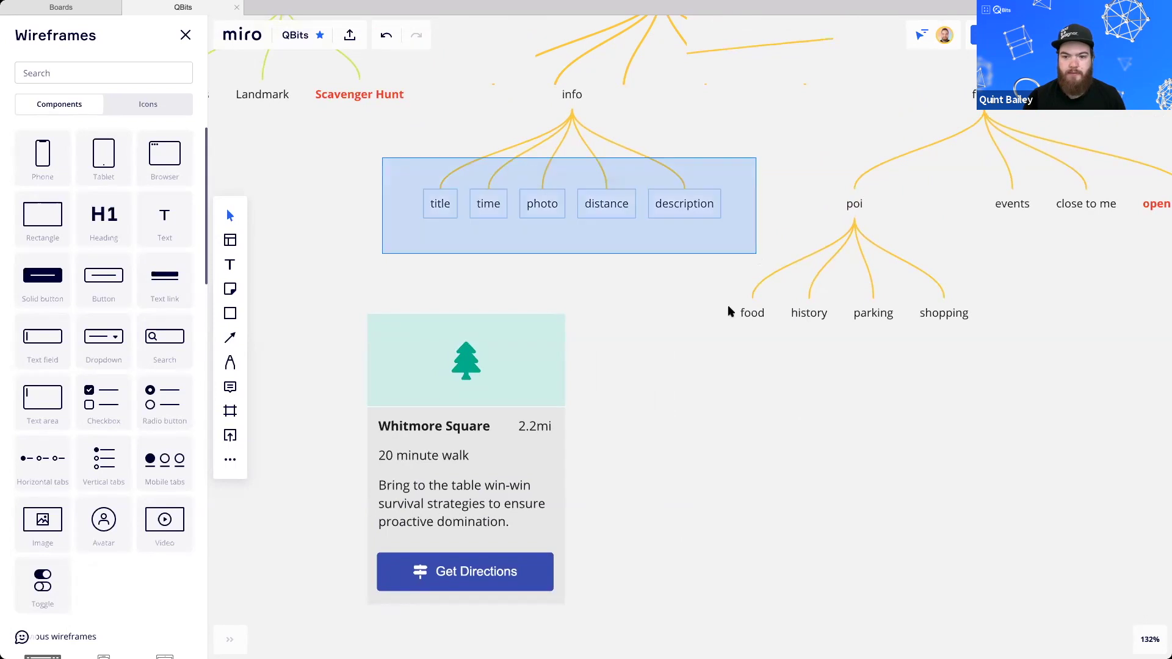
left_click(729, 307)
left_click_drag(320, 334, 384, 285)
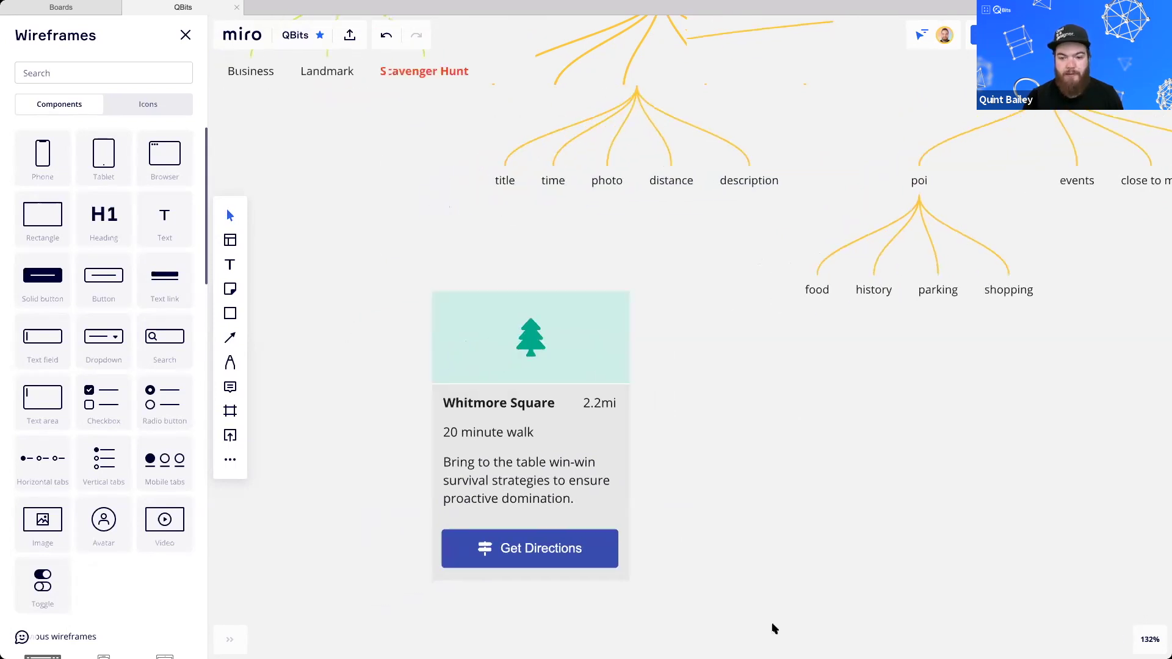
Group all objects of the Whitmore Square card and move the card further down from the info branch
left_click_drag(380, 228, 774, 636)
key("super+g")
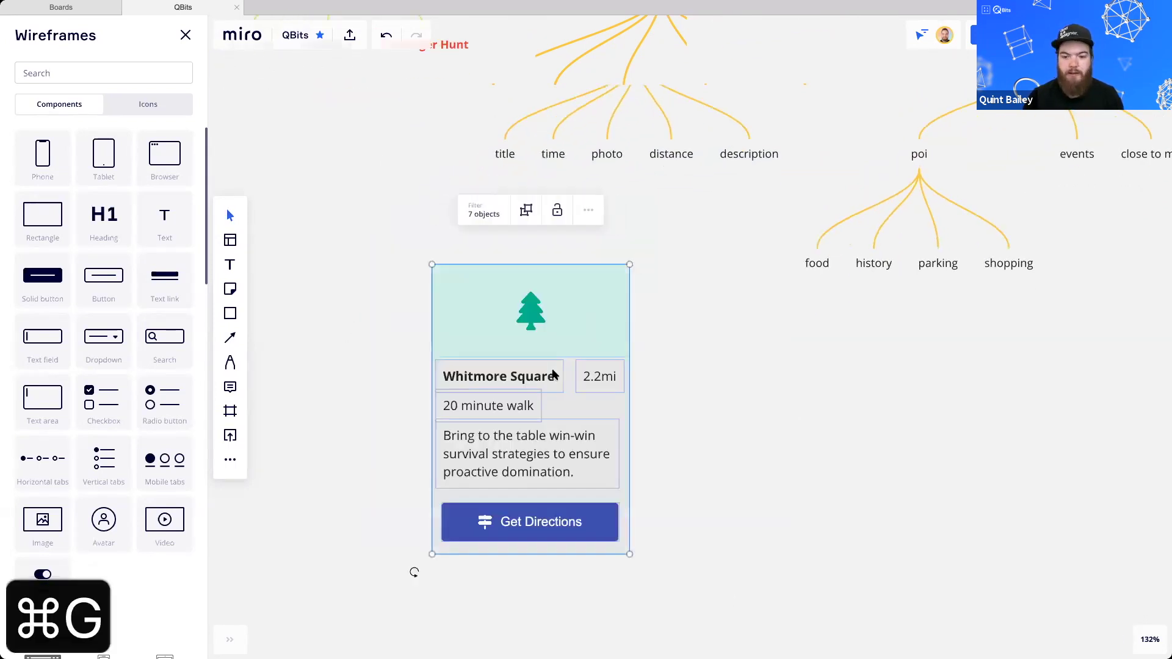
mouse_move(500, 384)
left_mouse_down()
mouse_move(474, 388)
mouse_move(452, 470)
mouse_move(511, 368)
left_mouse_up()
scroll(452, 470, "down", 3)
scroll(493, 463, "down", 3)
left_click_drag(512, 367, 646, 414)
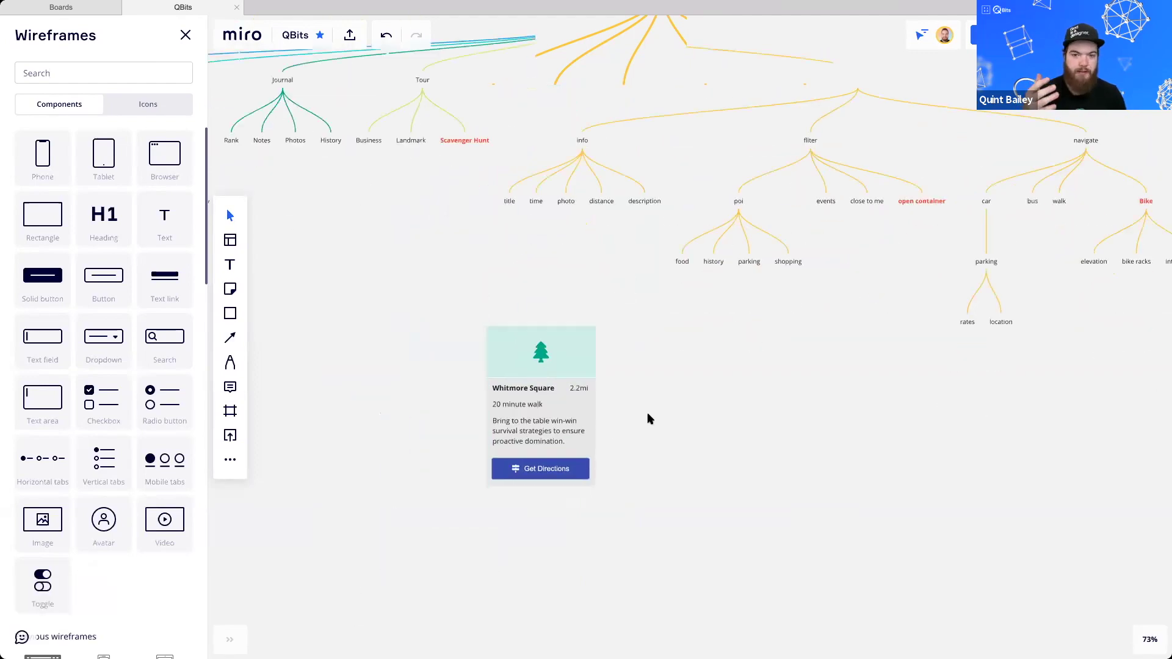
Stack two copies of the Whitmore Square card vertically beneath the original
scroll(693, 432, "up", 3)
scroll(693, 431, "right", 3)
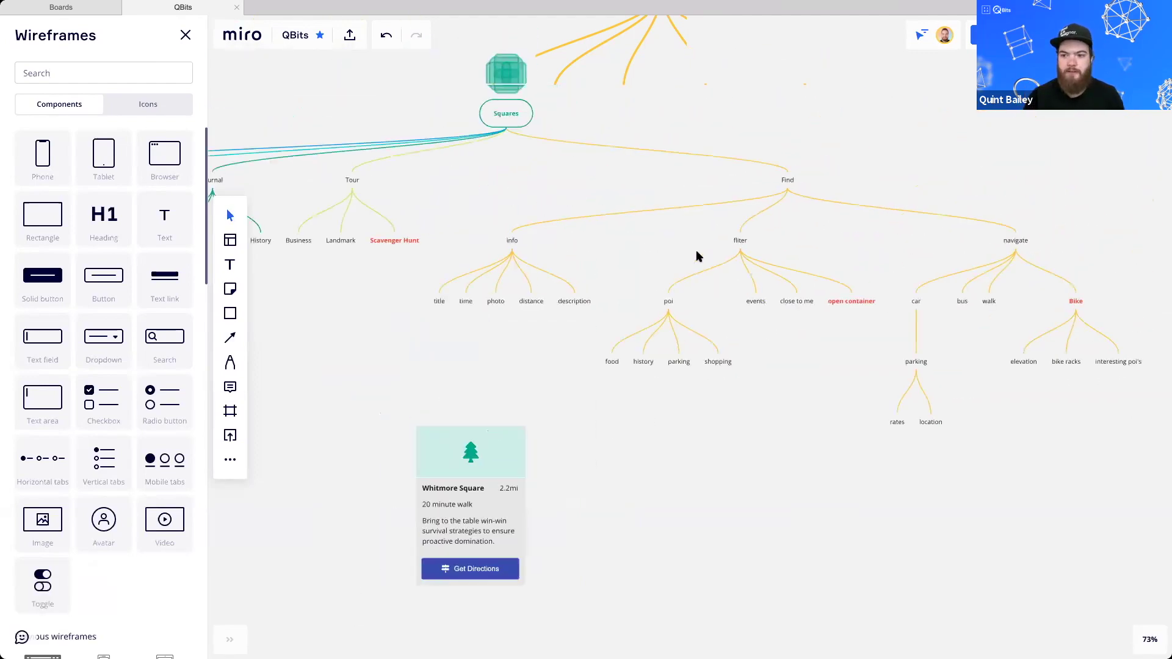
left_click(738, 176)
left_click(428, 486)
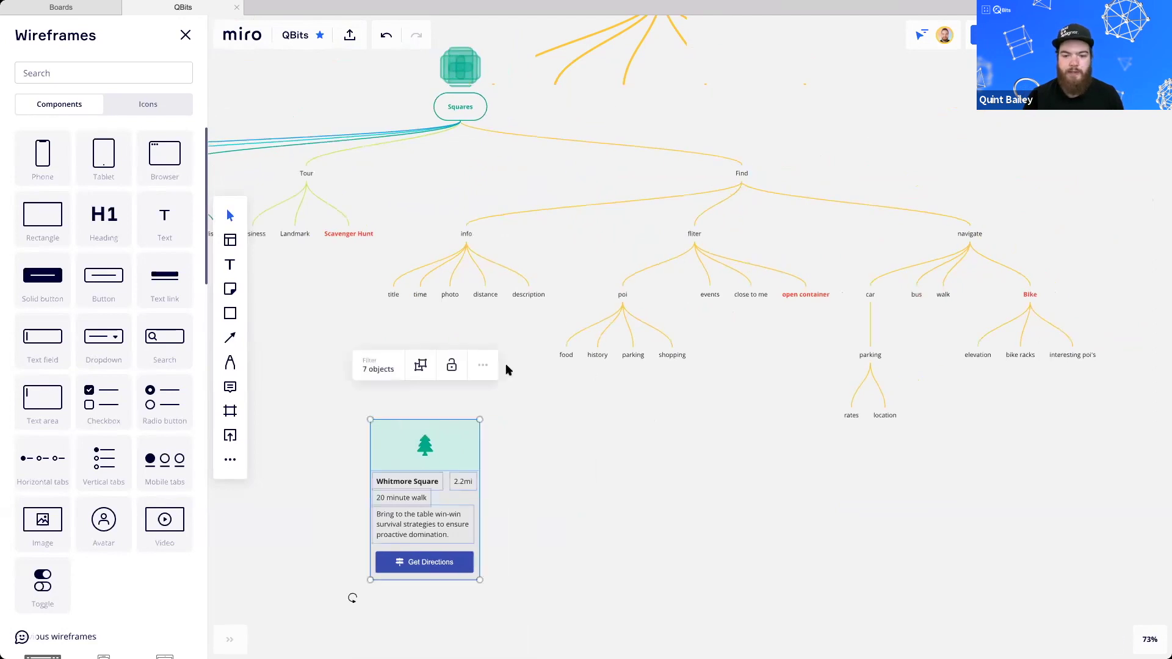
scroll(507, 368, "down", 3)
scroll(507, 368, "left", 2)
left_click_drag(491, 545, 518, 505)
left_click(644, 543)
scroll(445, 421, "down", 2)
scroll(445, 421, "right", 1)
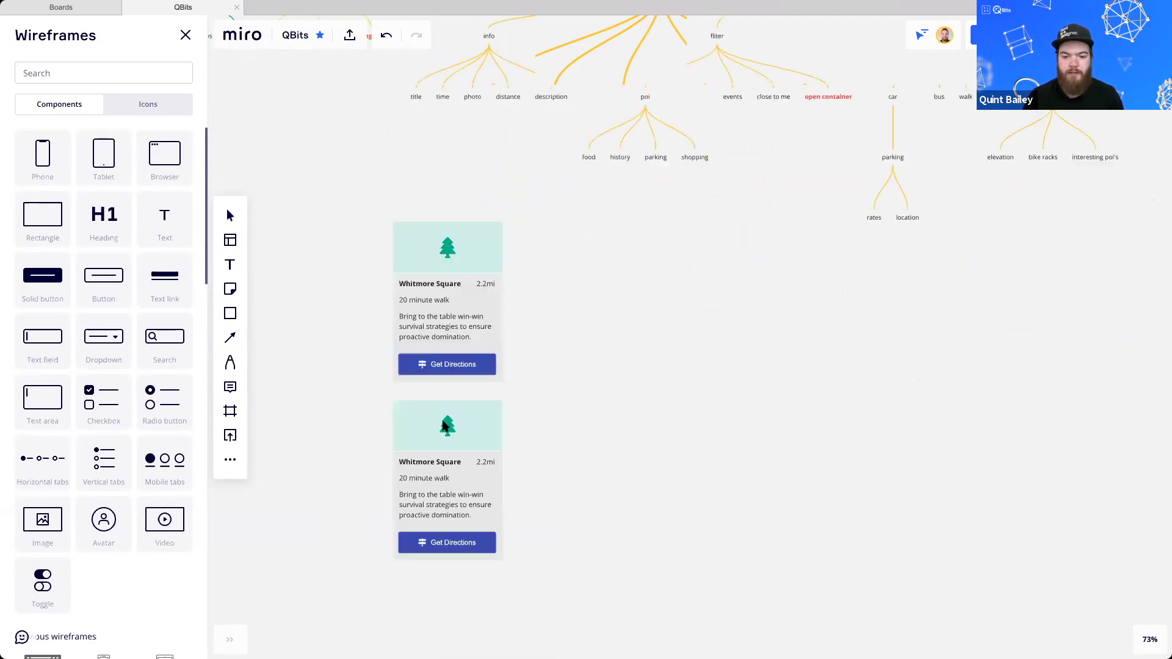
left_click_drag(430, 610, 433, 580)
left_click(536, 536)
scroll(524, 476, "down", 3)
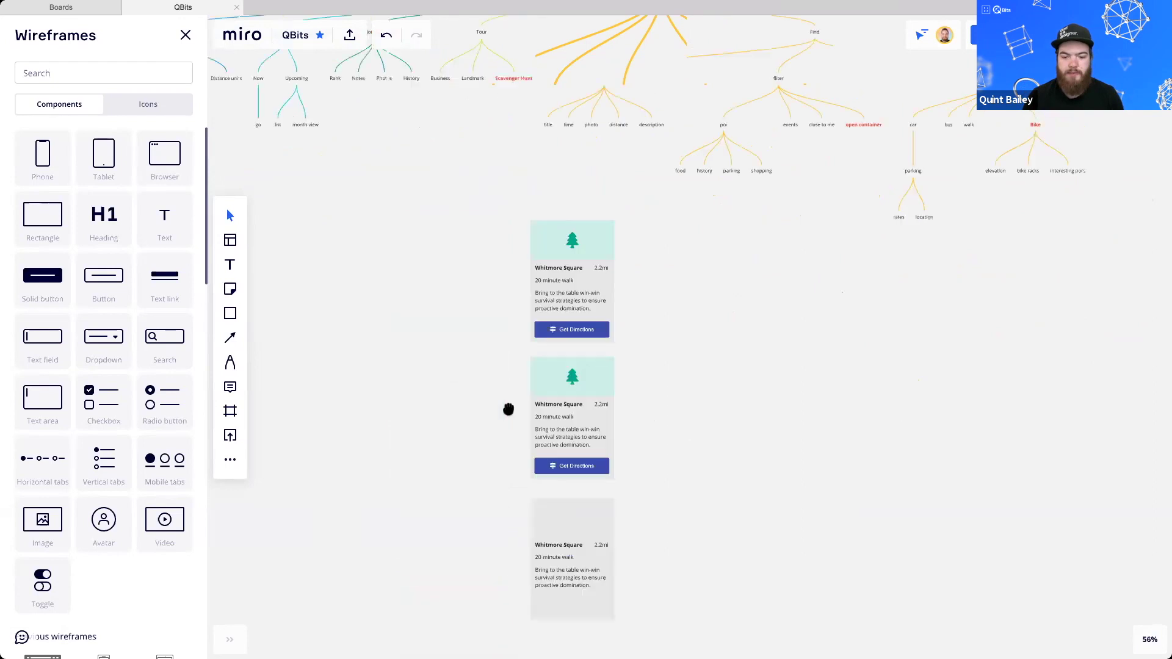
scroll(482, 540, "right", 1)
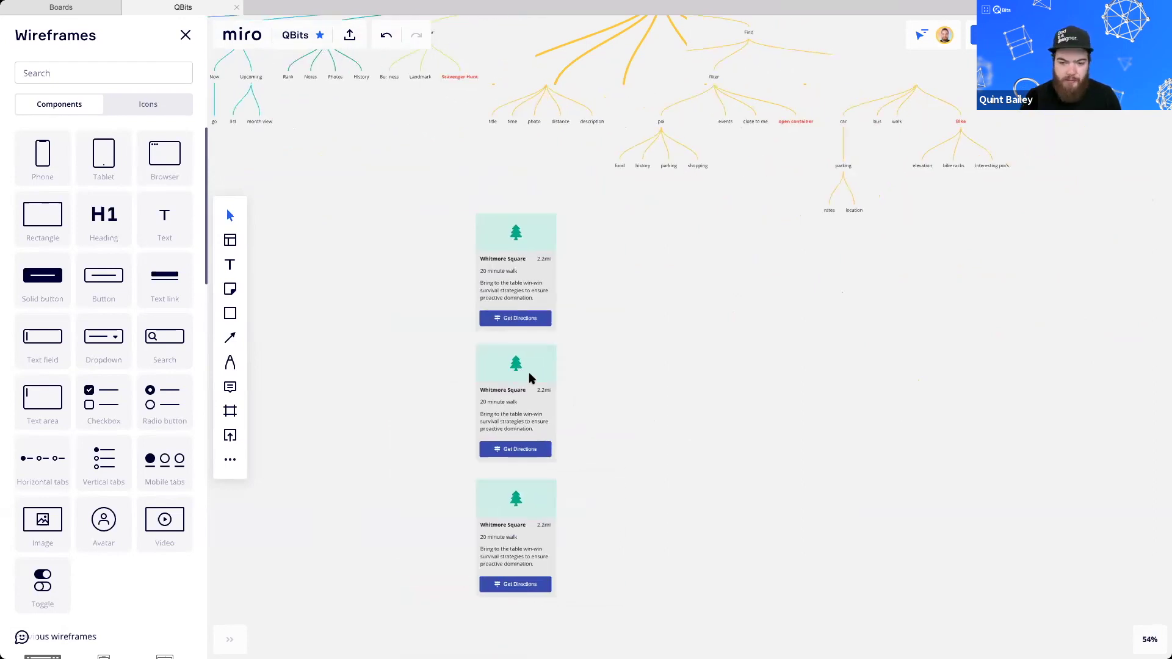
Undo both duplications of the Whitmore Square card
scroll(534, 397, "up", 2)
key("super+z")
key("super+z")
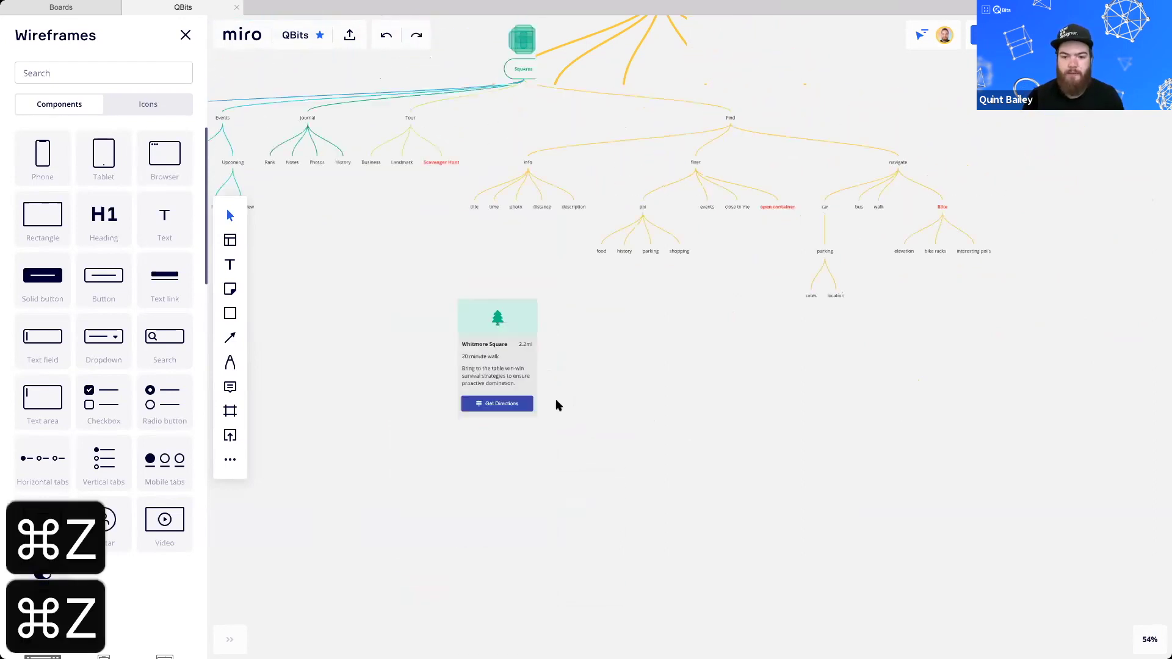
Reposition the whole Whitmore Square card in the empty space below and to the left of the info branch
scroll(521, 369, "up", 5)
scroll(539, 355, "up", 2)
left_click_drag(376, 249, 633, 126)
left_click_drag(538, 331, 380, 631)
left_click_drag(432, 416, 452, 333)
left_click(643, 384)
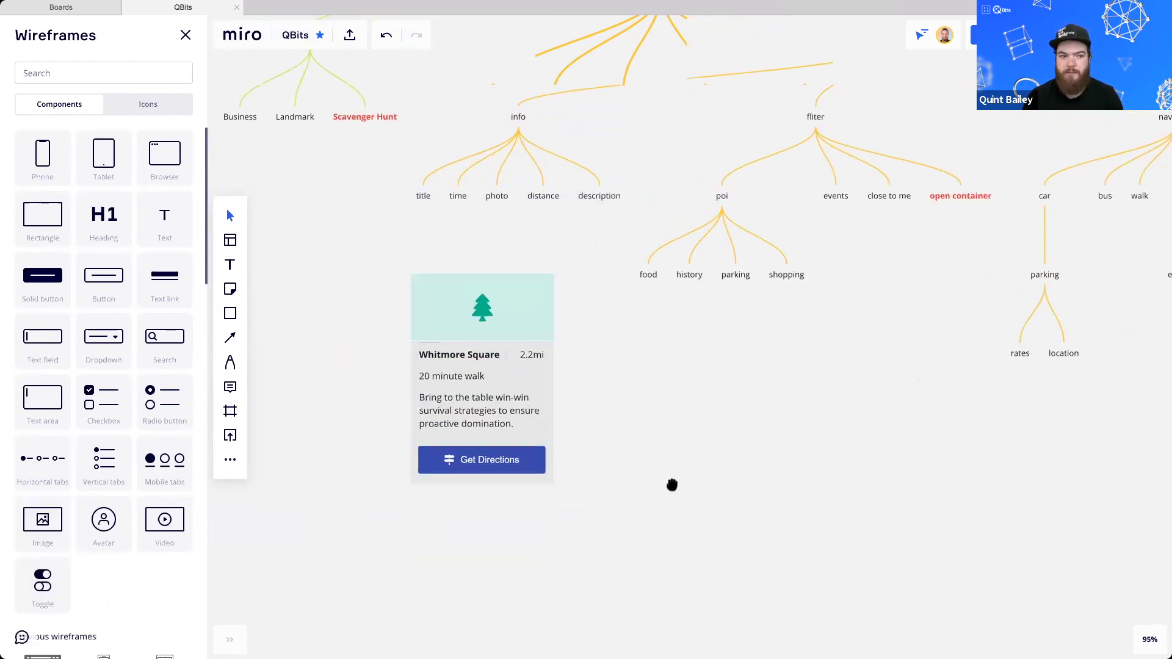
scroll(672, 485, "right", 3)
scroll(672, 485, "up", 2)
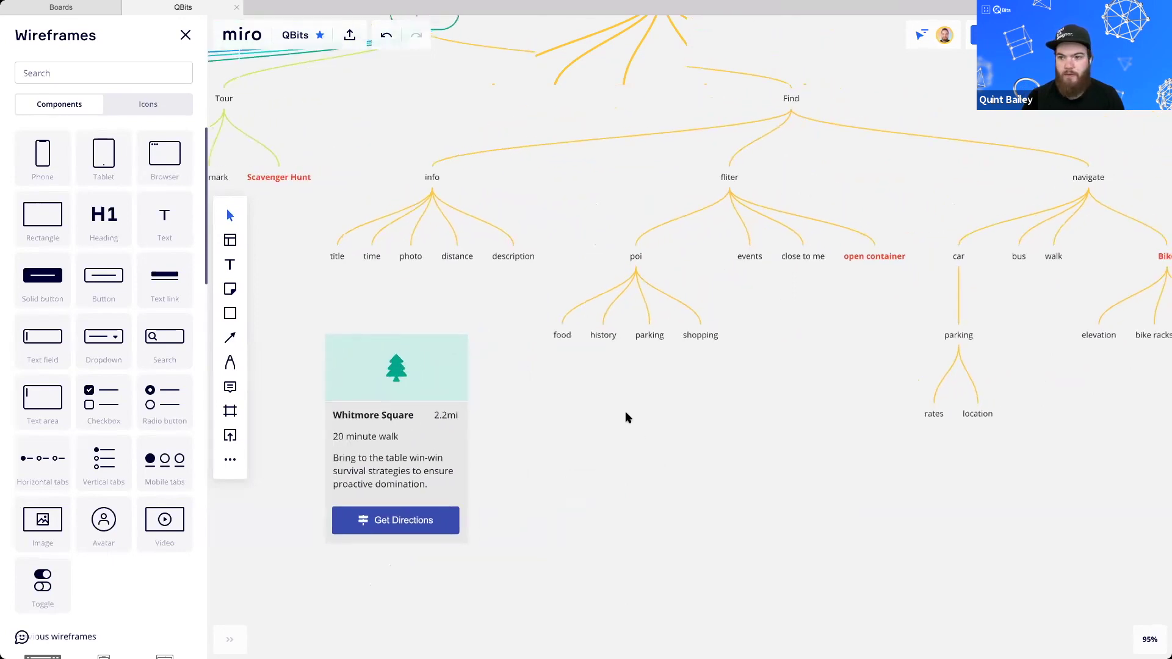
scroll(628, 421, "down", 5)
scroll(659, 430, "left", 3)
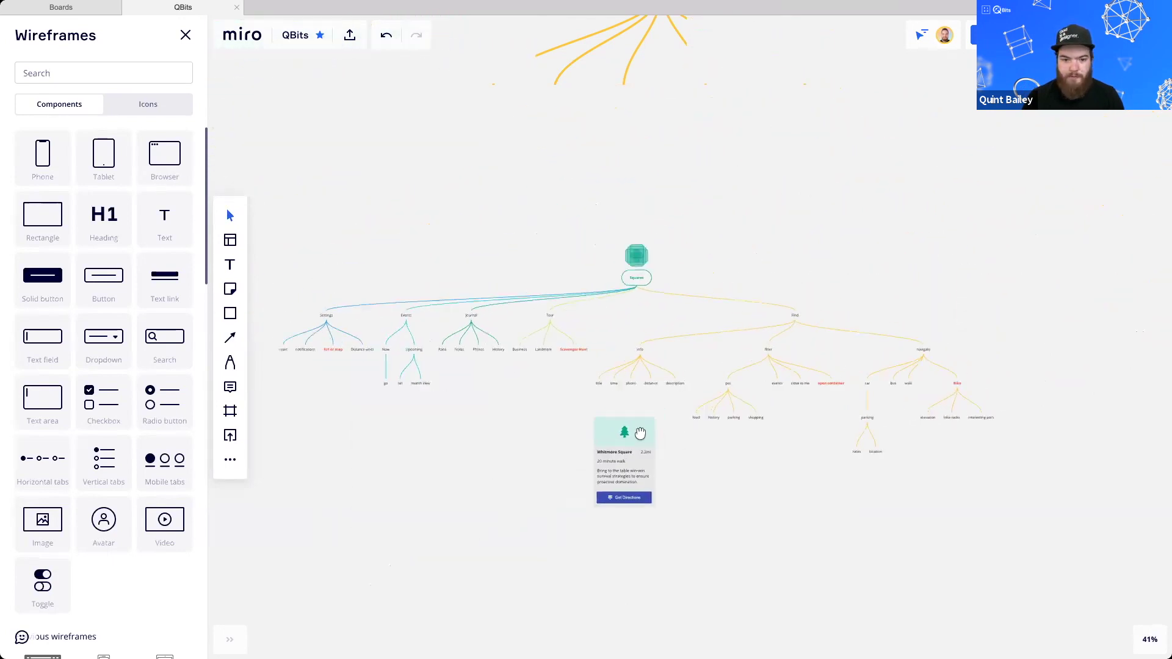
left_click_drag(639, 433, 571, 469)
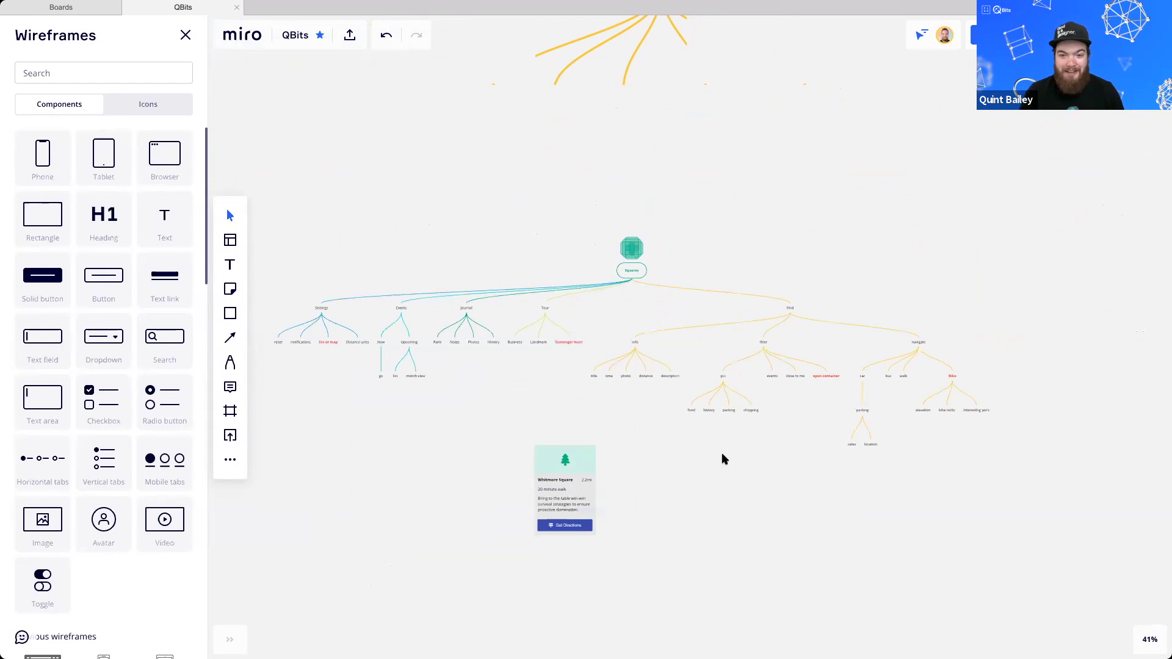